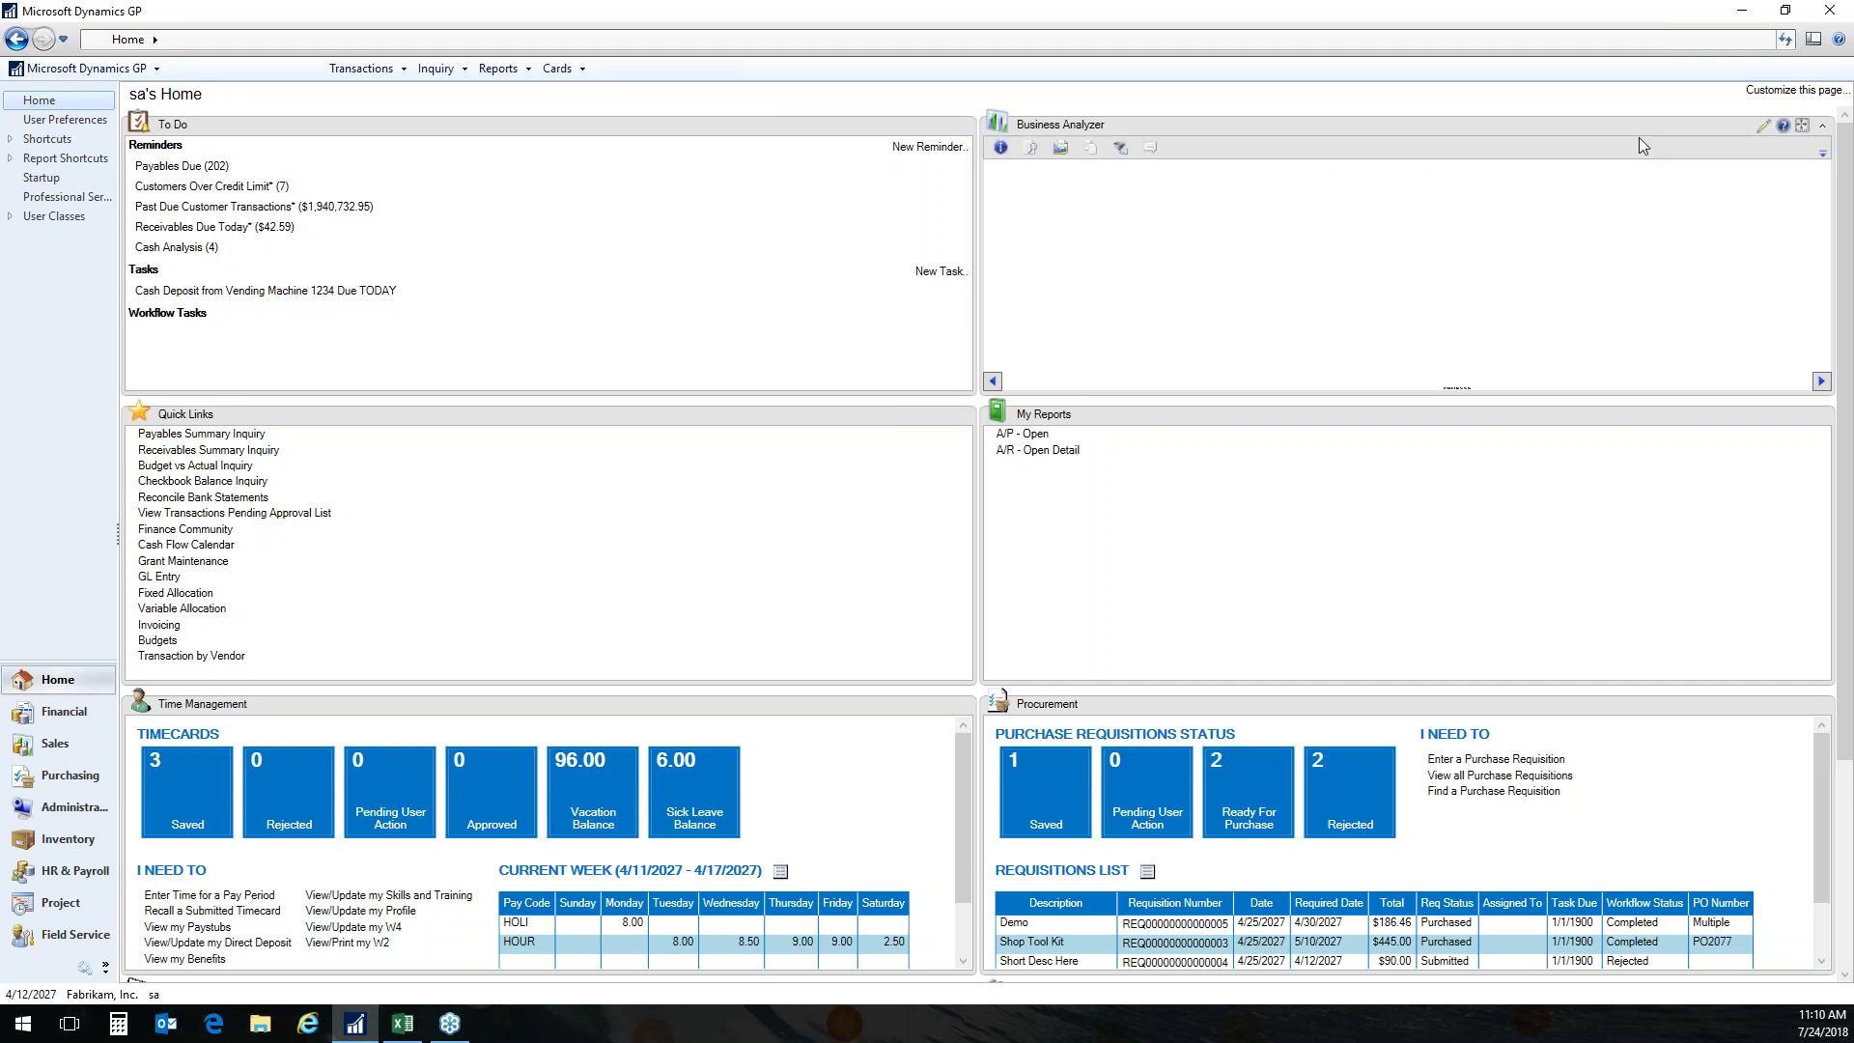
Leave the home page customization unchanged and drag the My Reports panel to a new spot.
click(1773, 91)
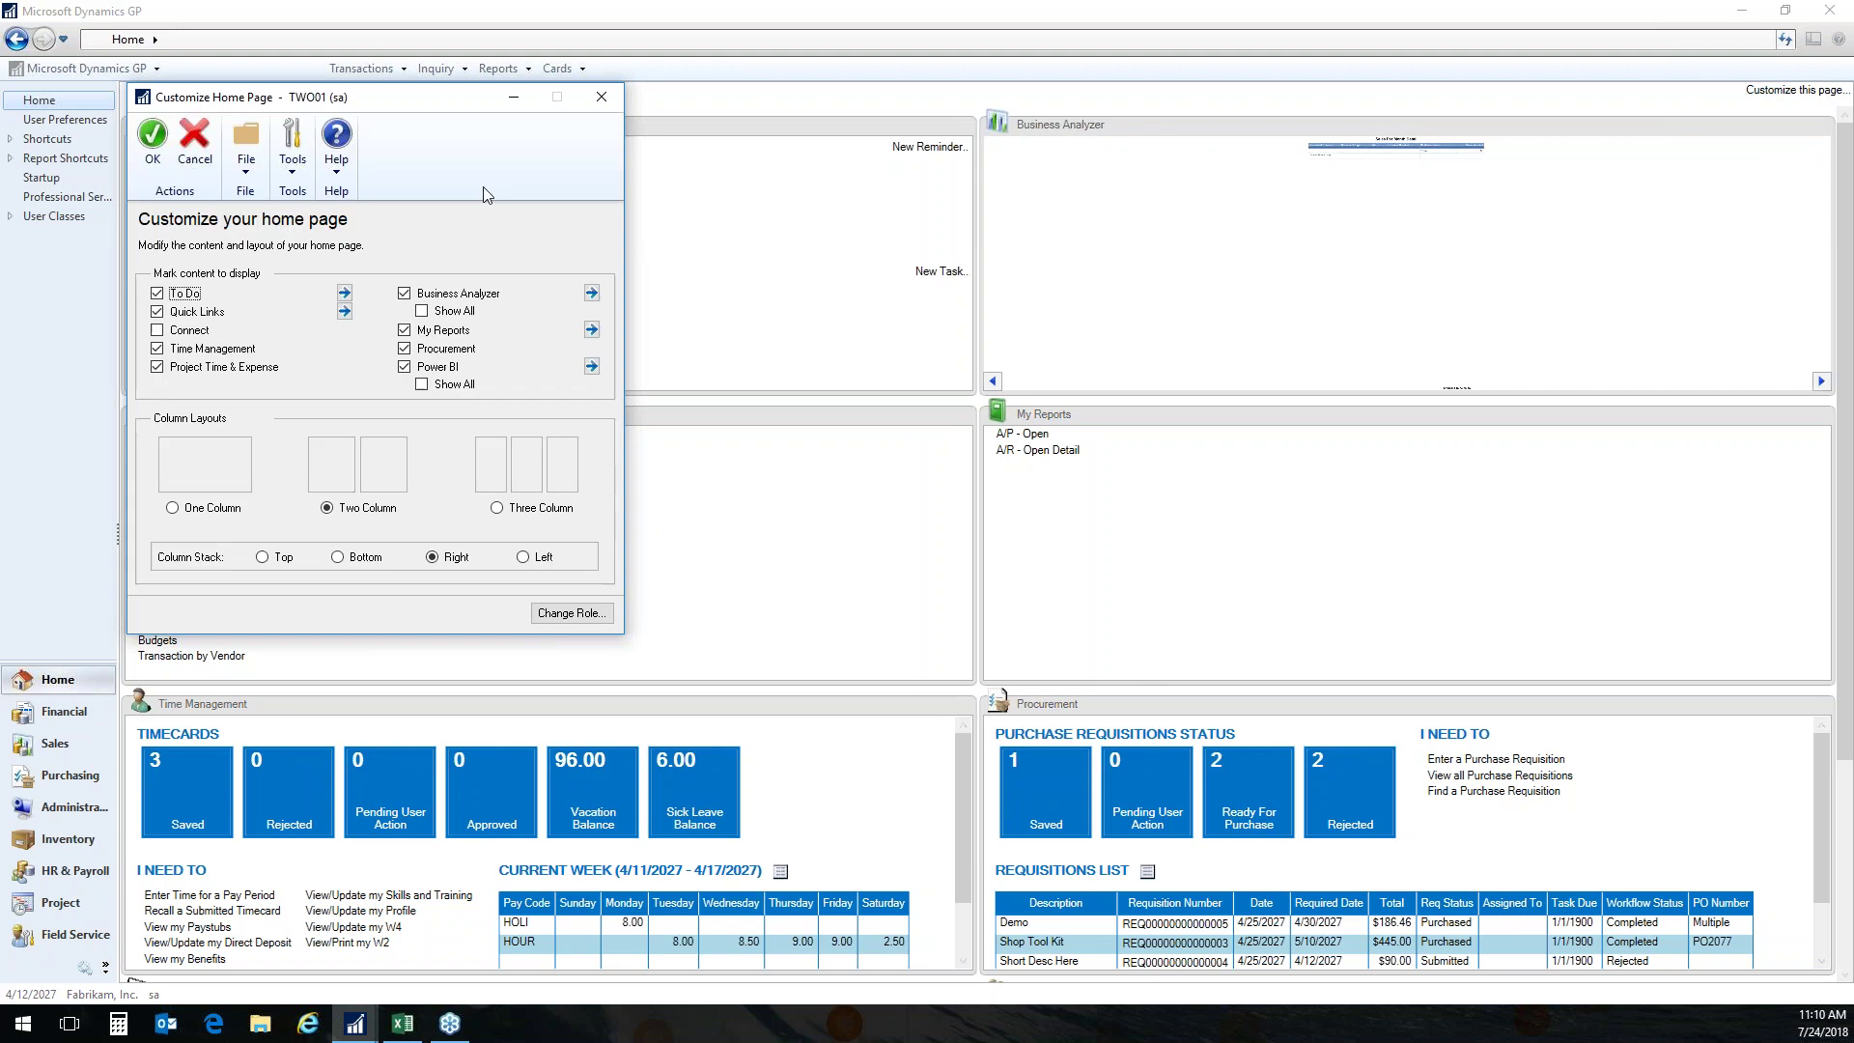
drag(450, 107, 1170, 165)
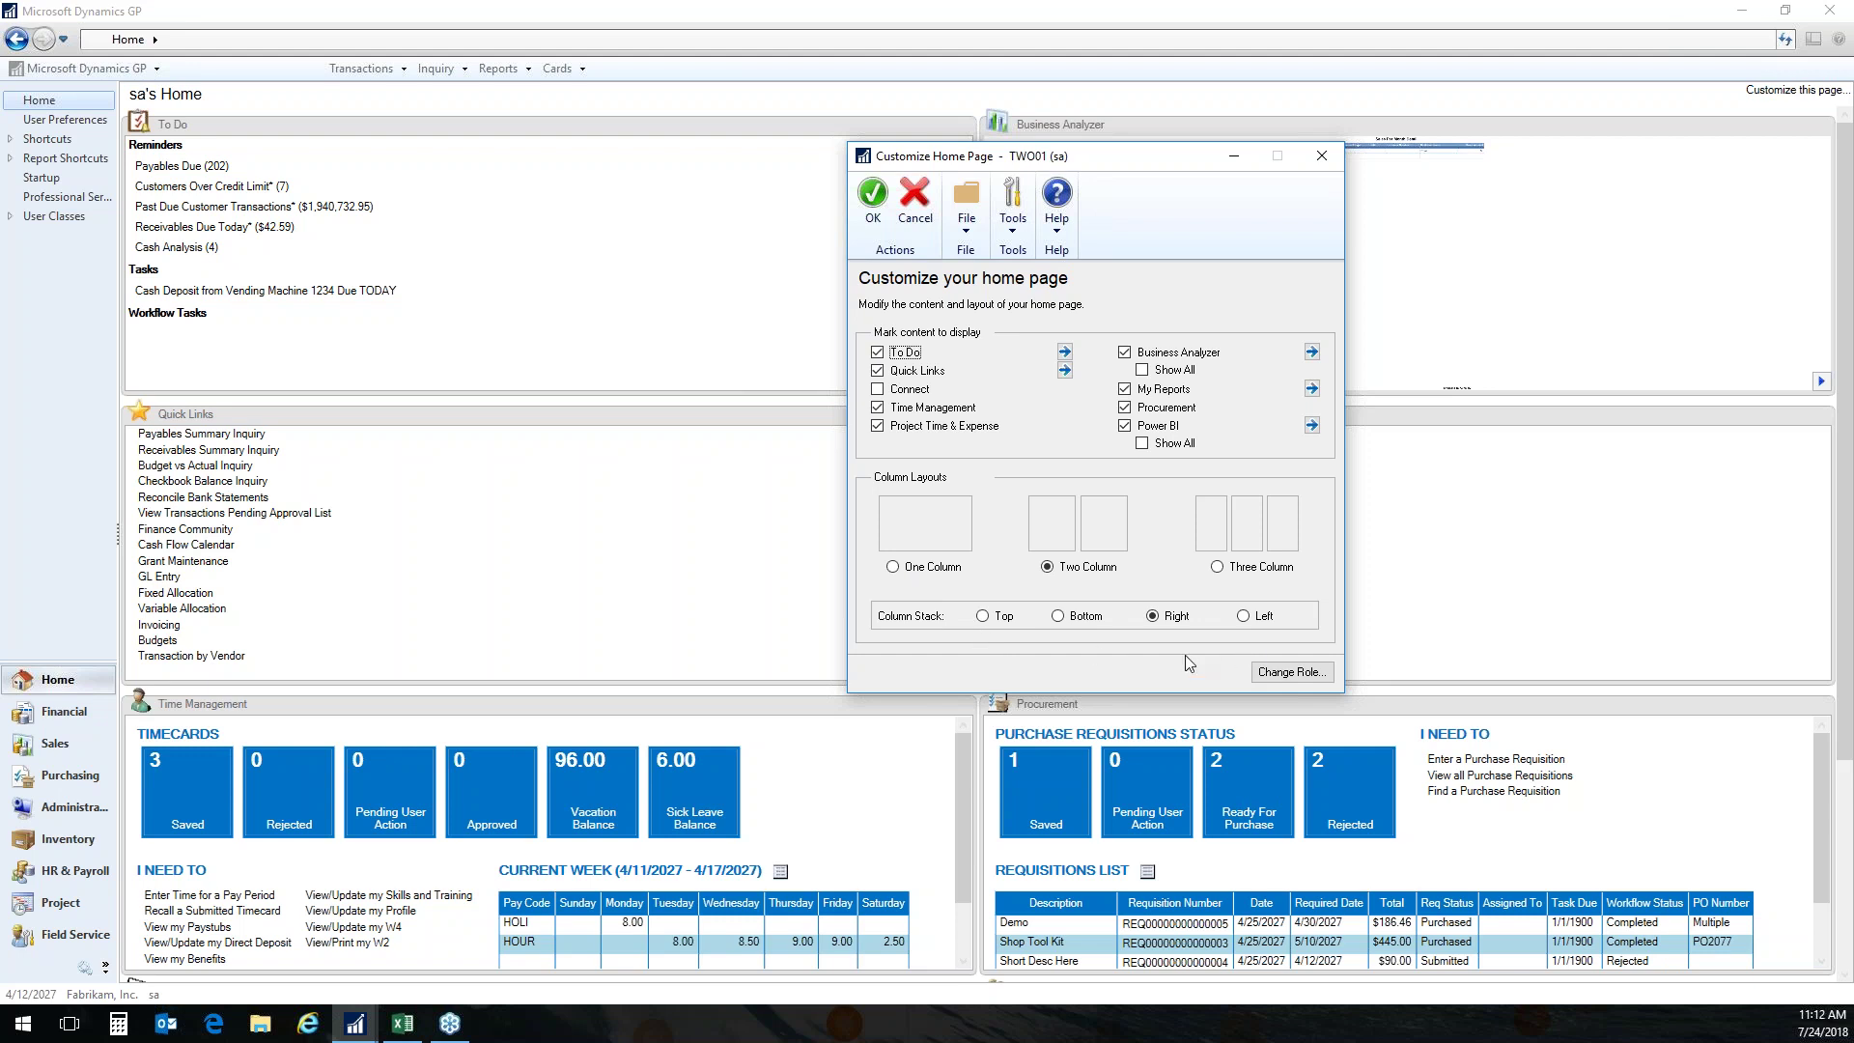
click(1321, 156)
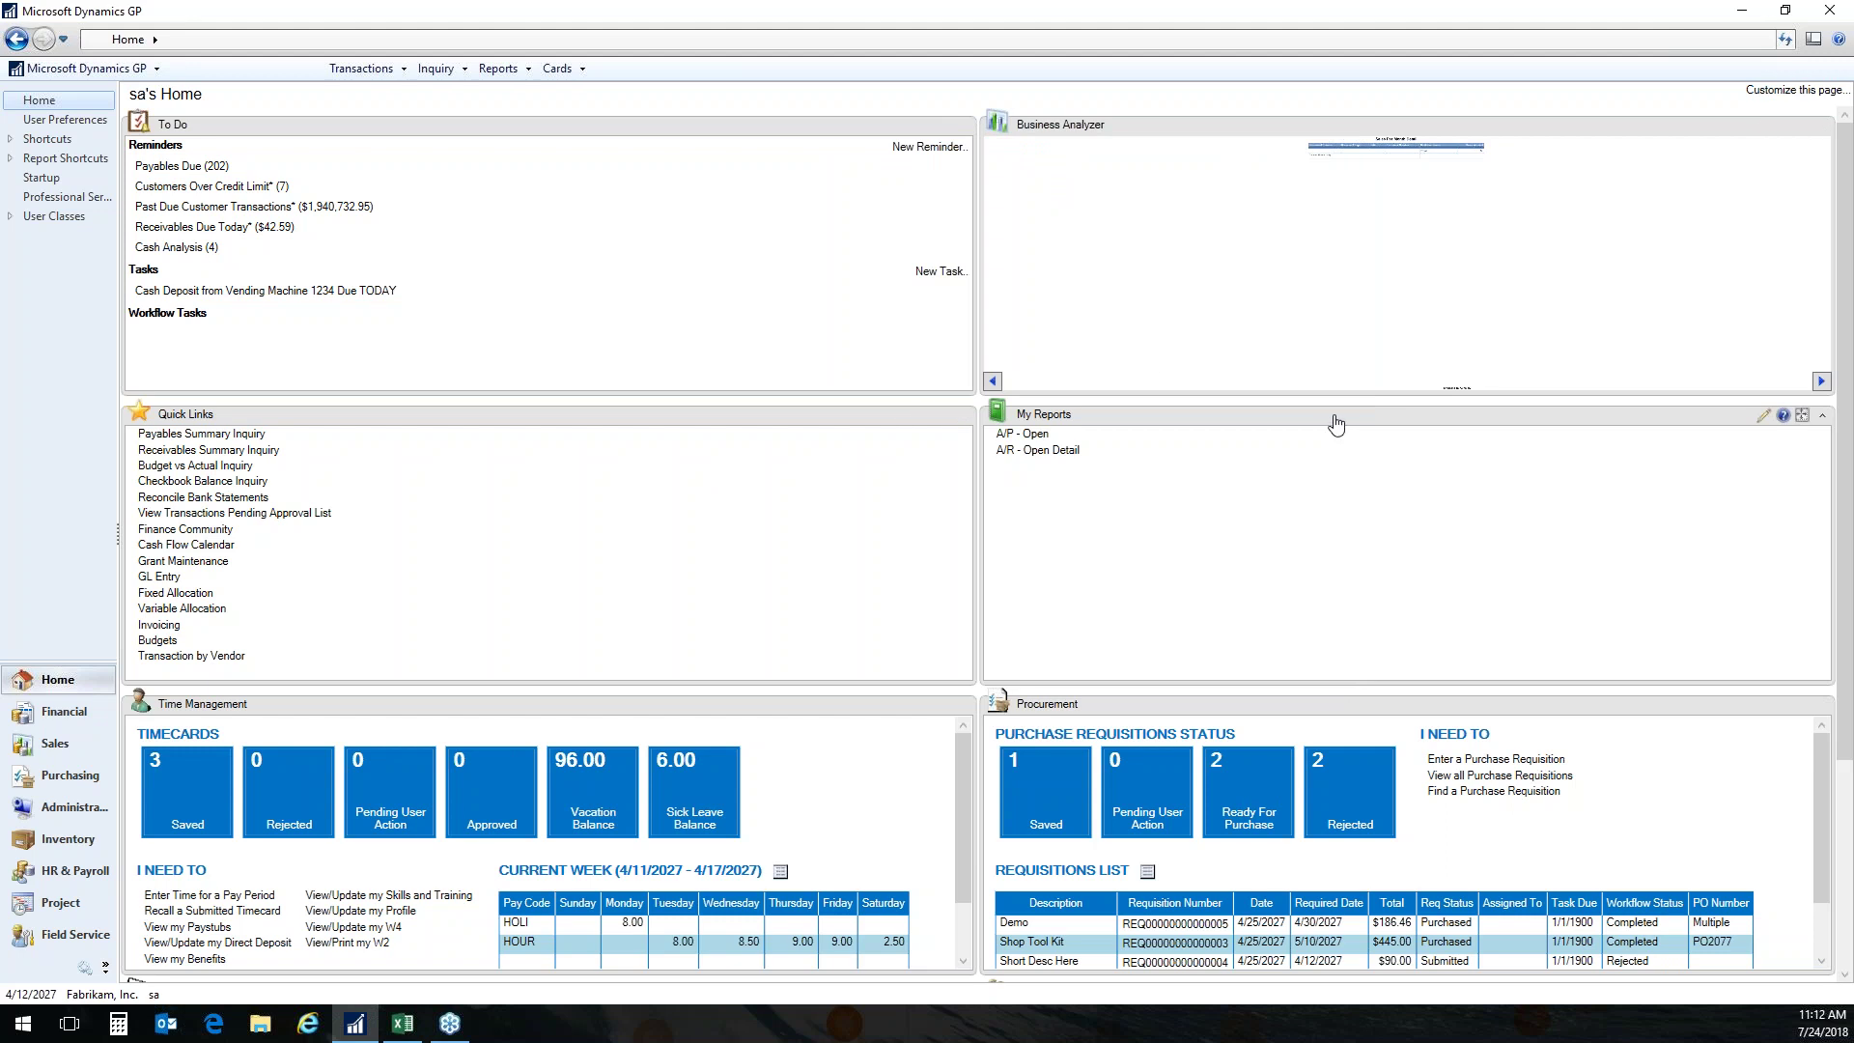
drag(1324, 418, 1262, 133)
Review the vending machine cash deposit task's Assigned To, Link To and Pending status, then close it unchanged.
click(927, 273)
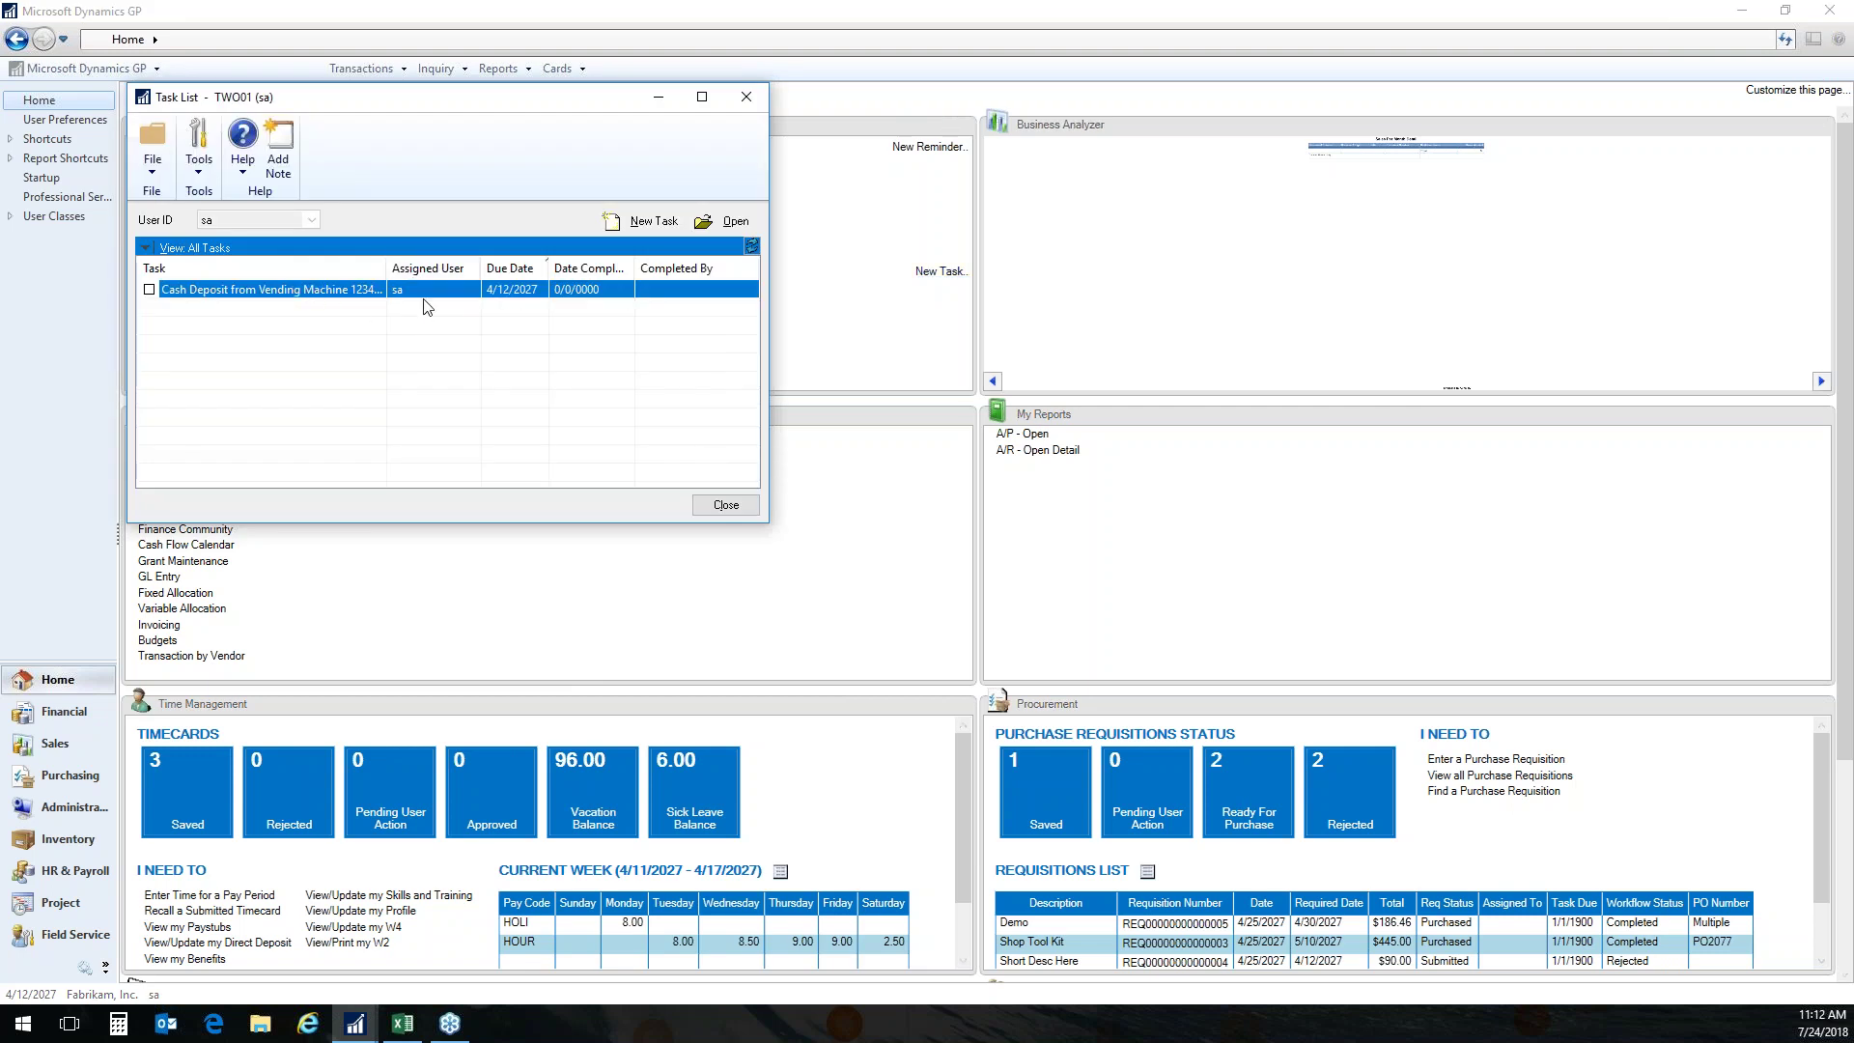
double_click(400, 293)
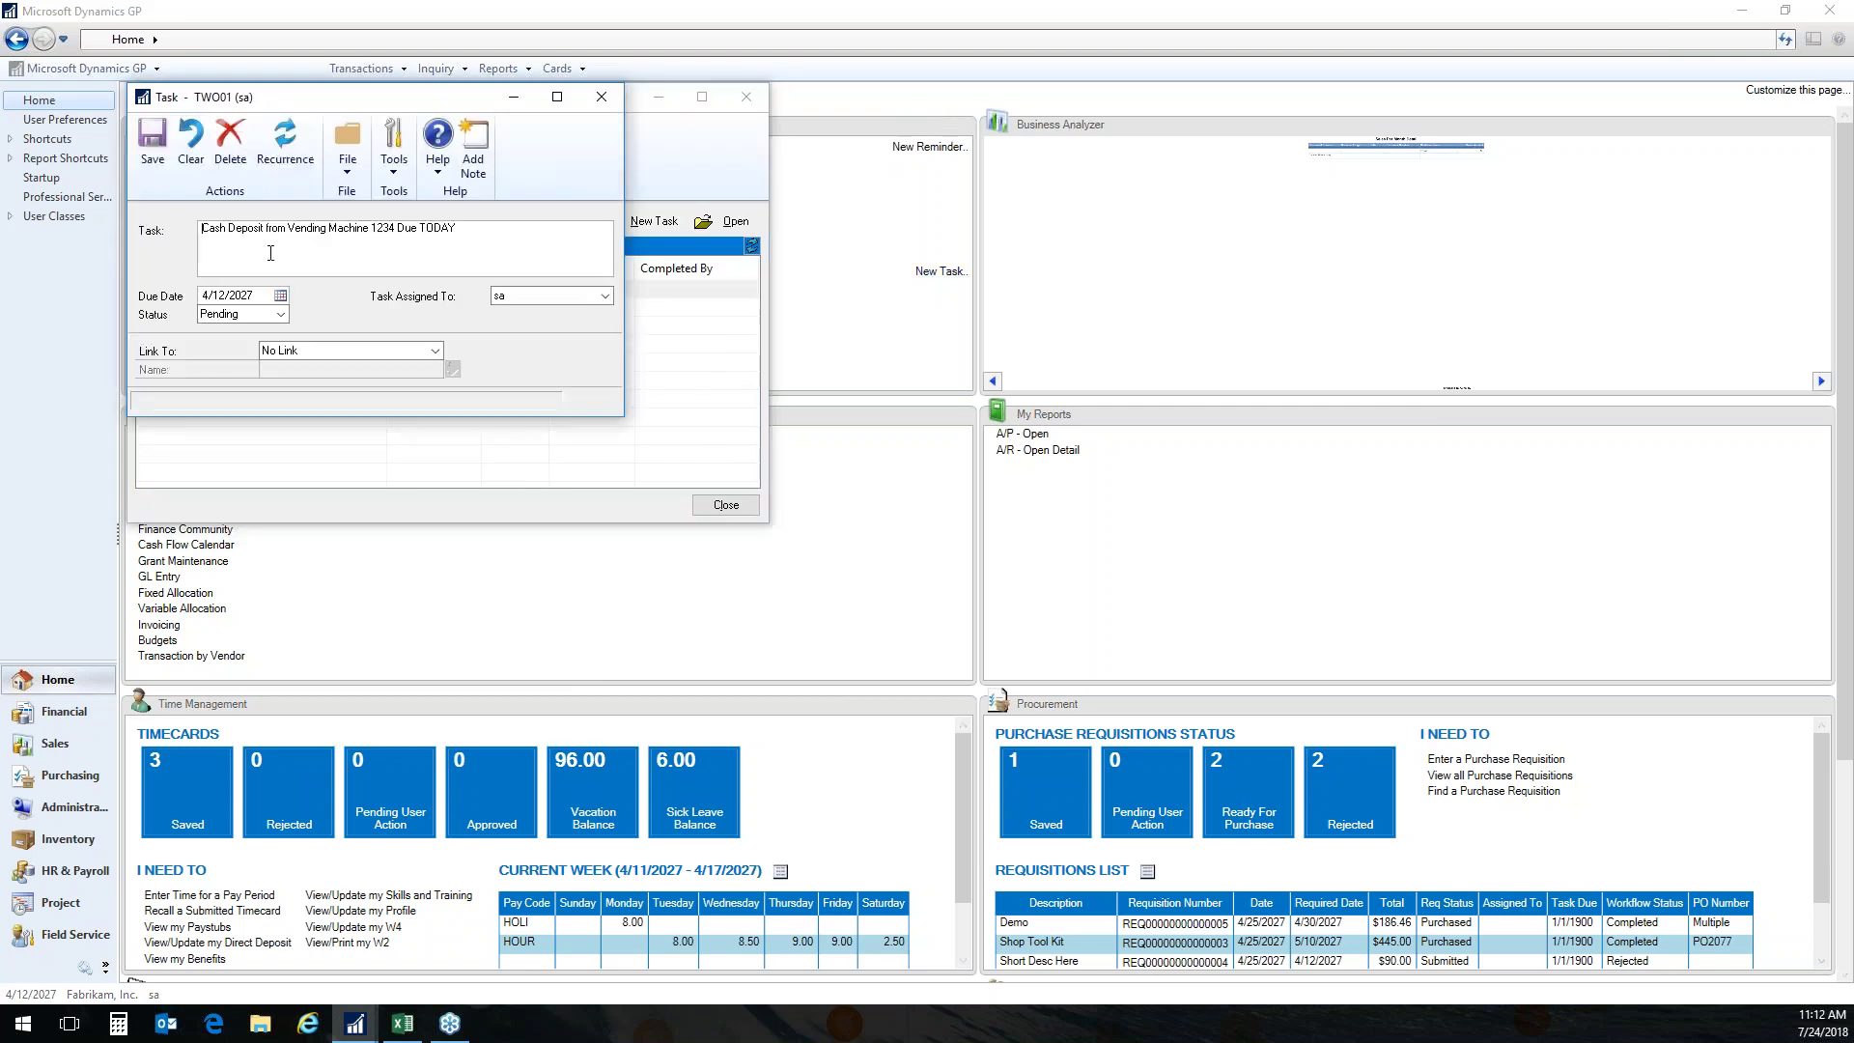
click(607, 298)
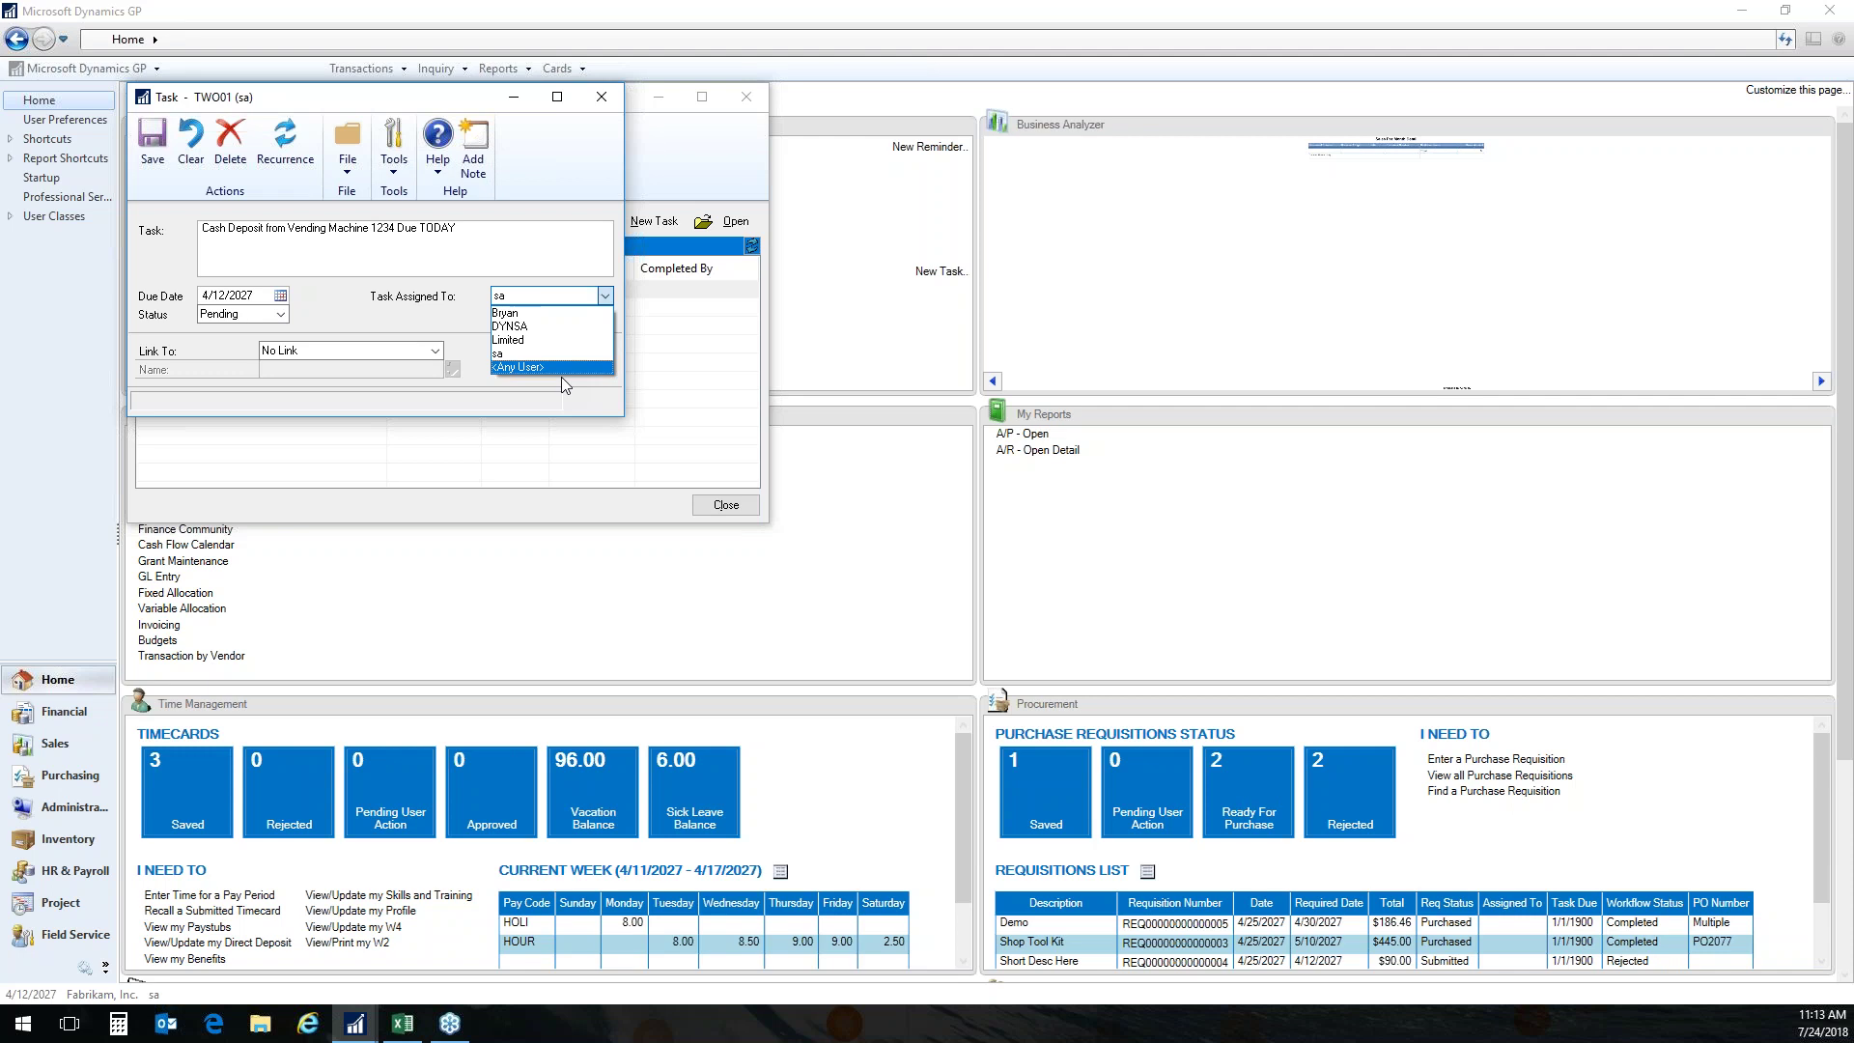
click(434, 351)
click(434, 352)
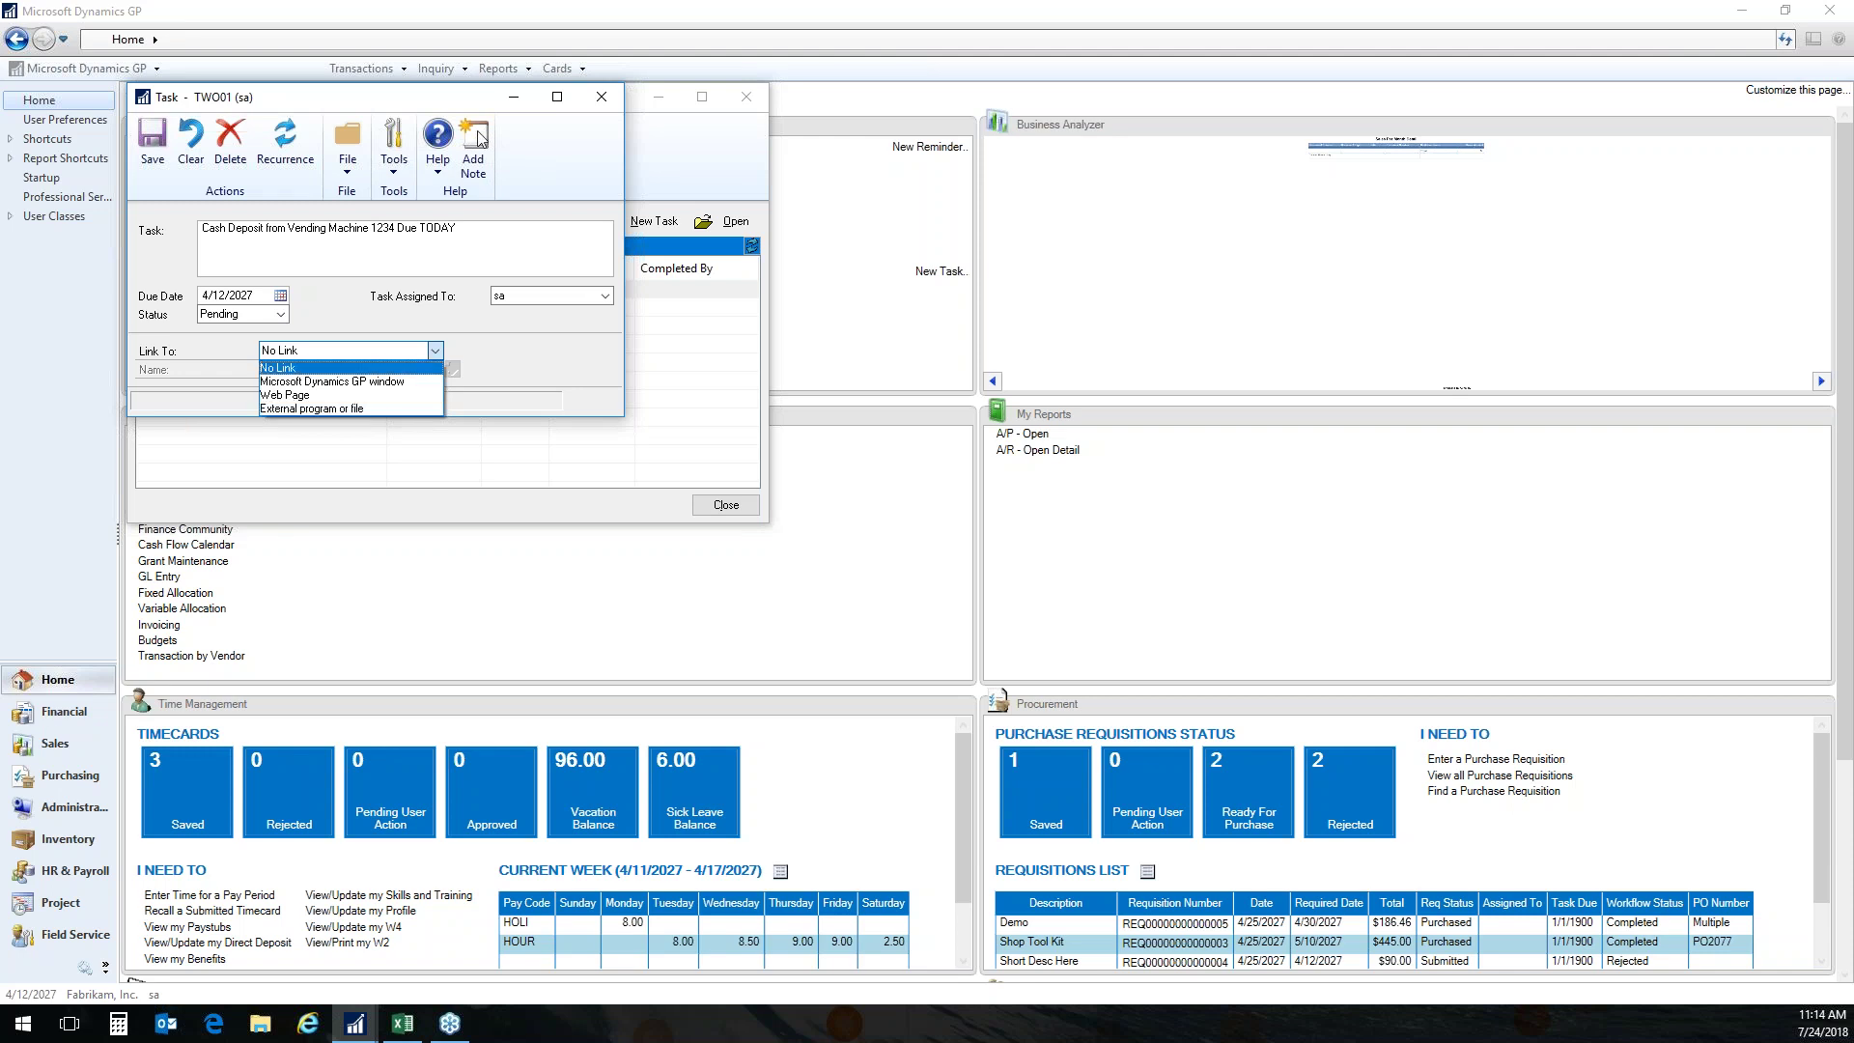
click(281, 316)
click(281, 316)
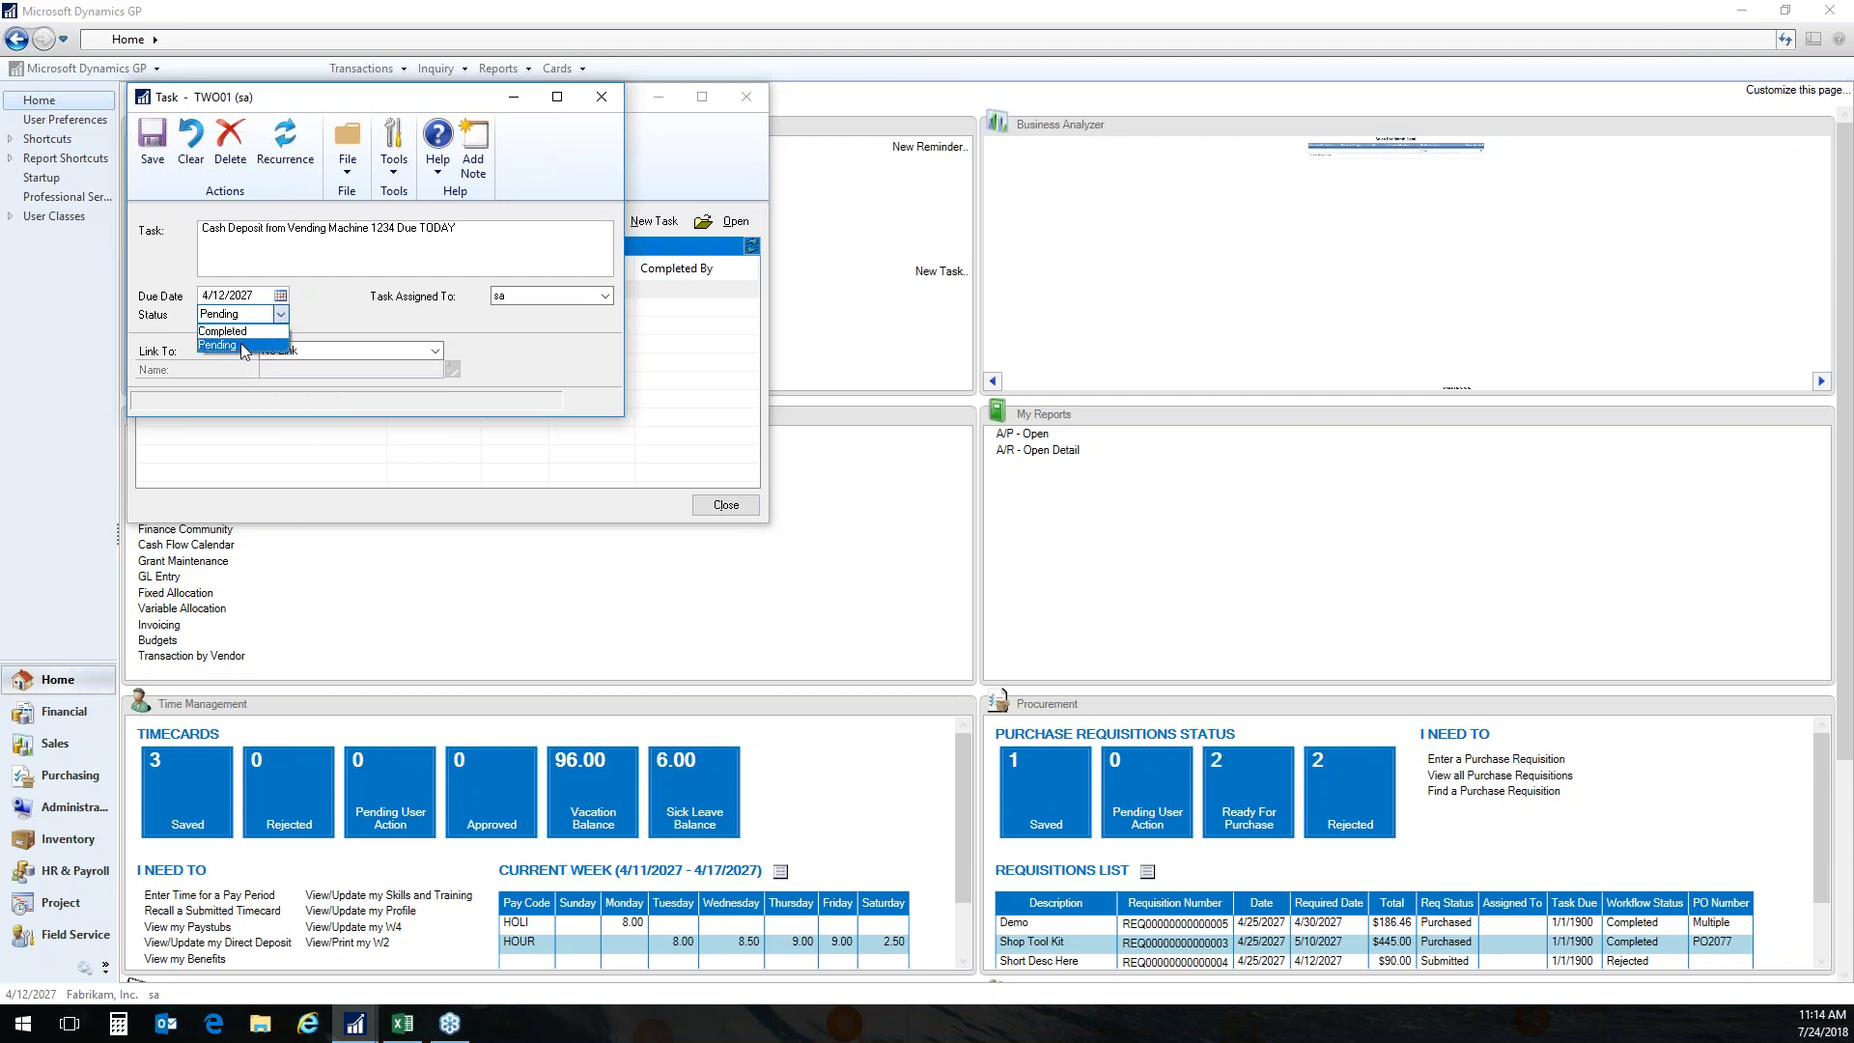
click(340, 315)
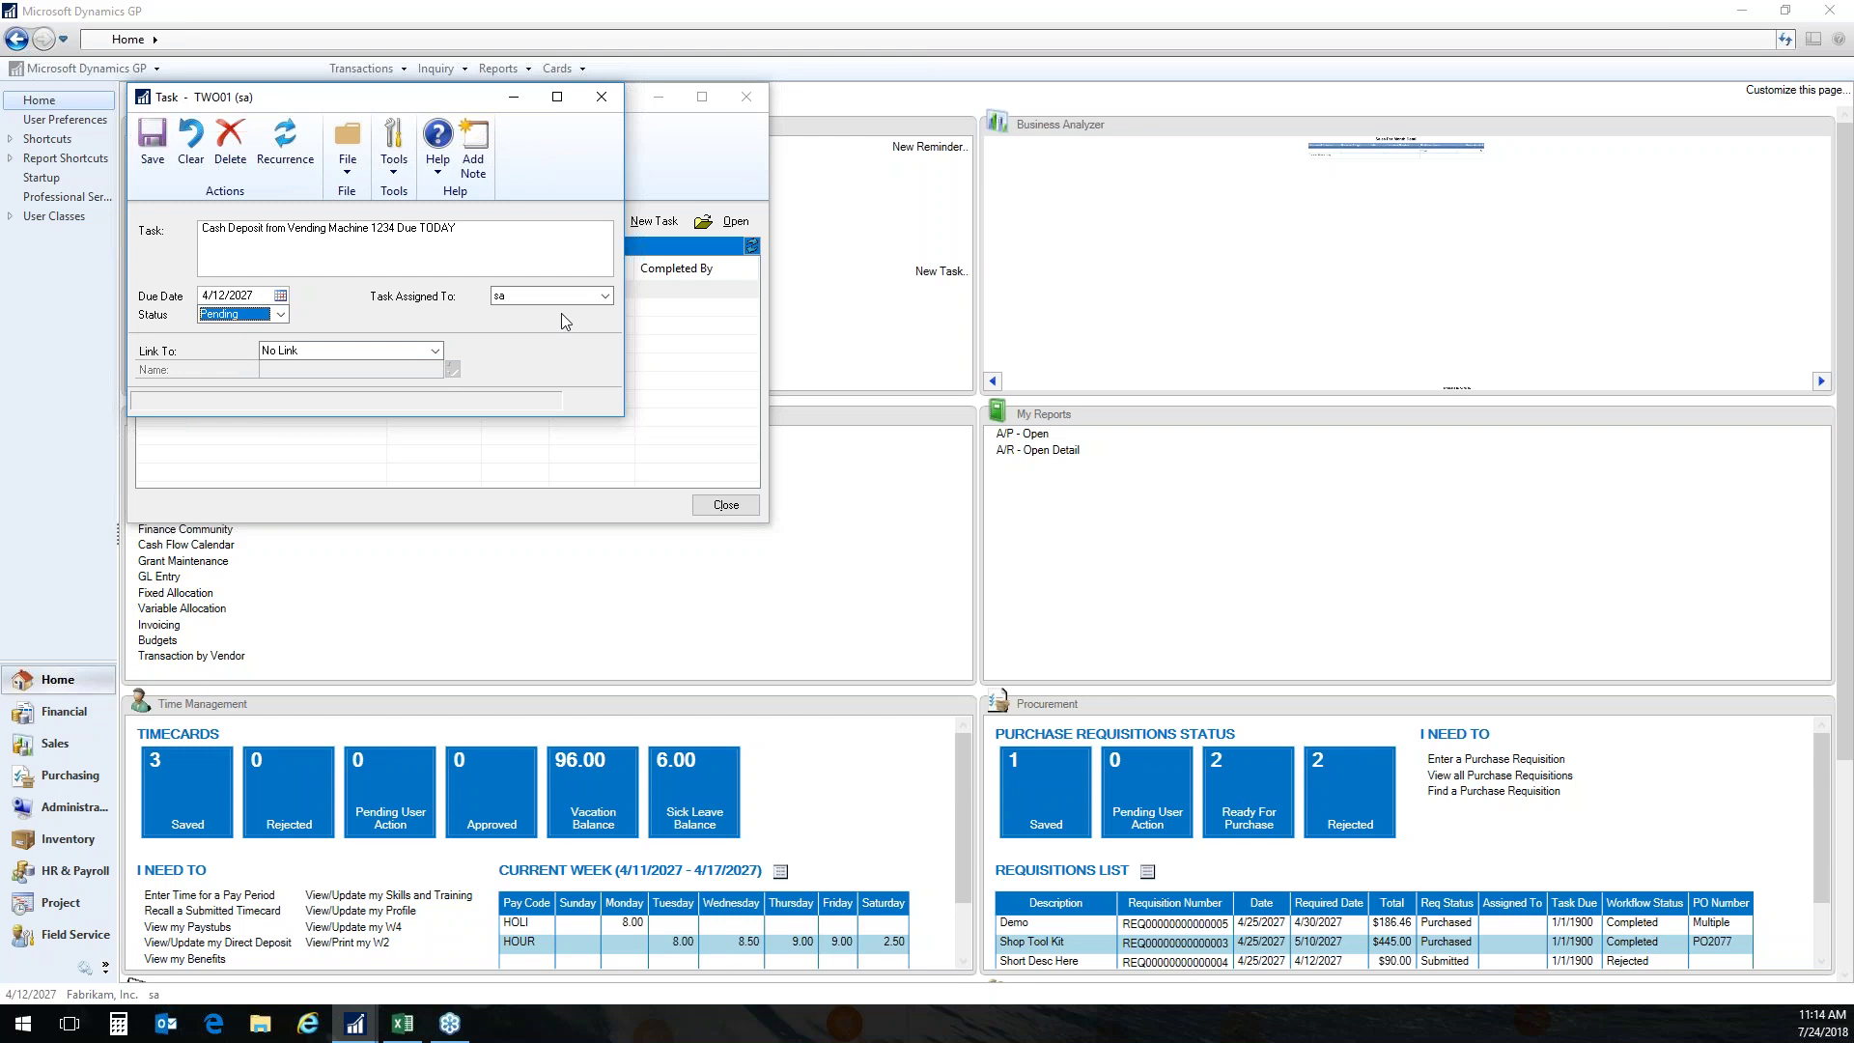
click(602, 96)
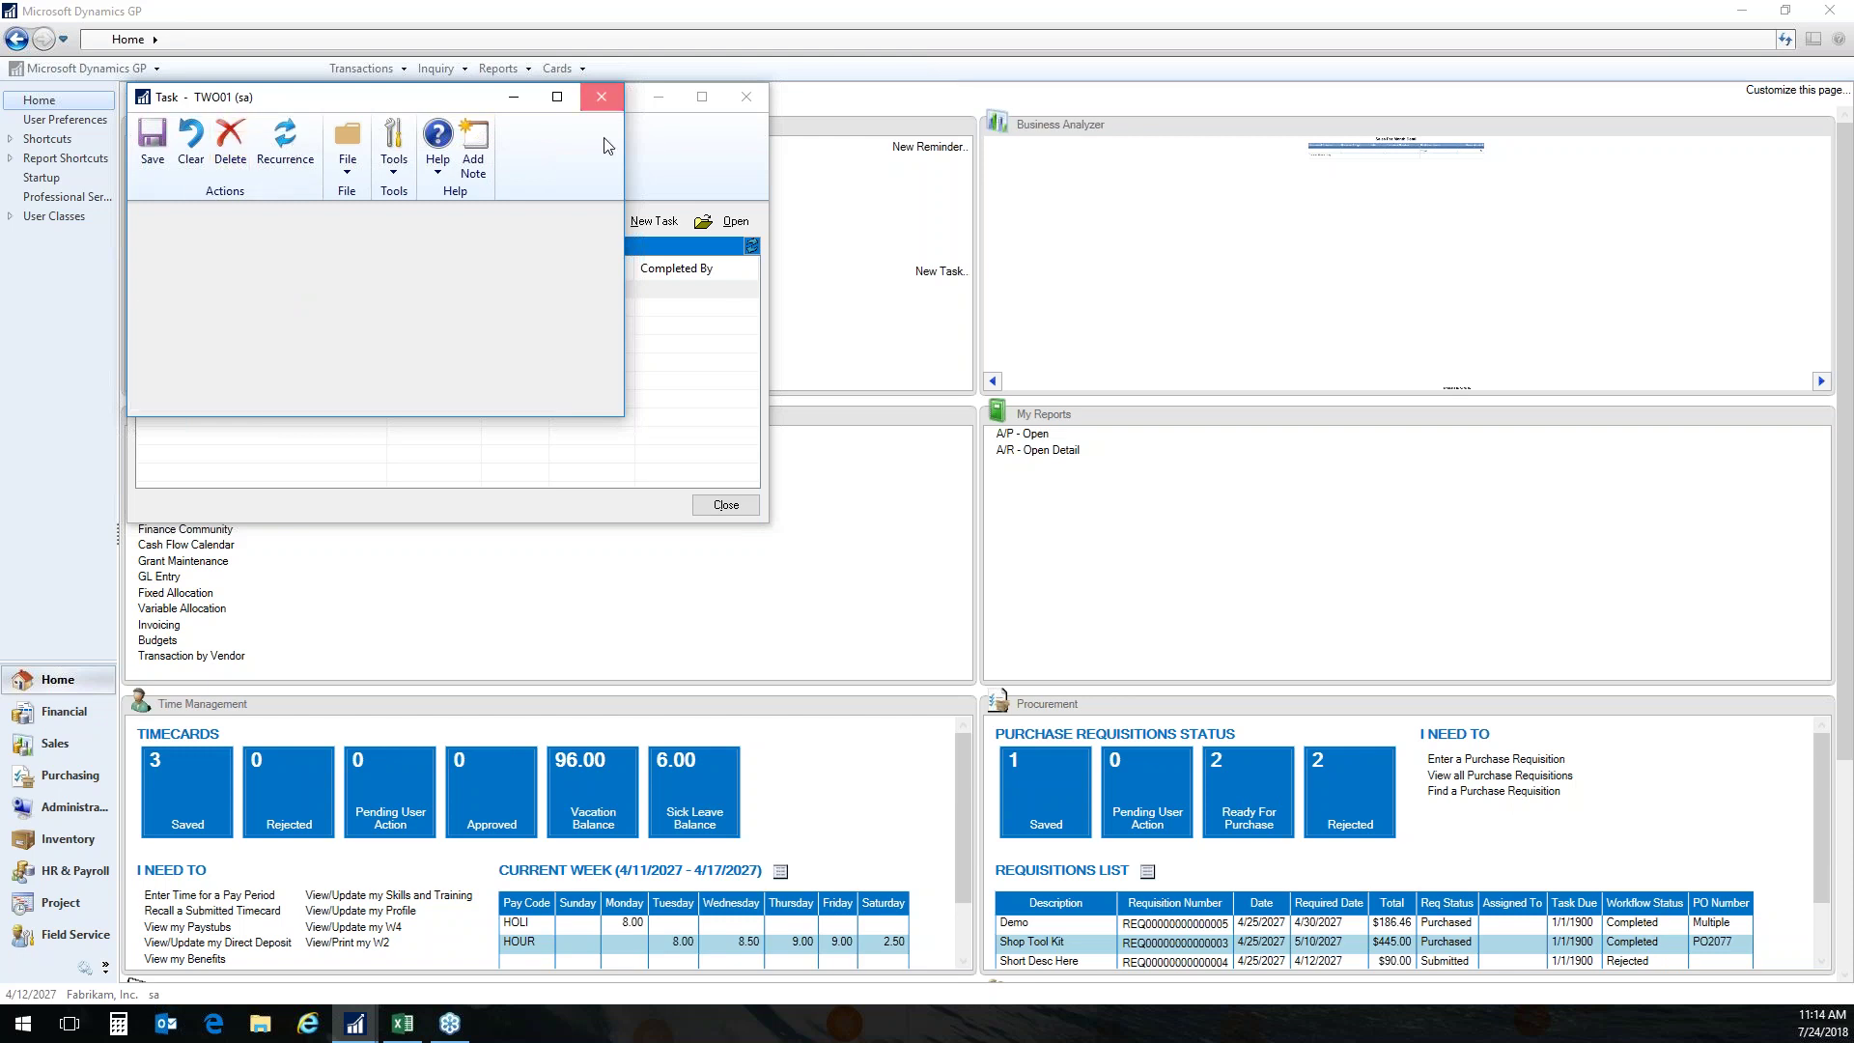
click(727, 504)
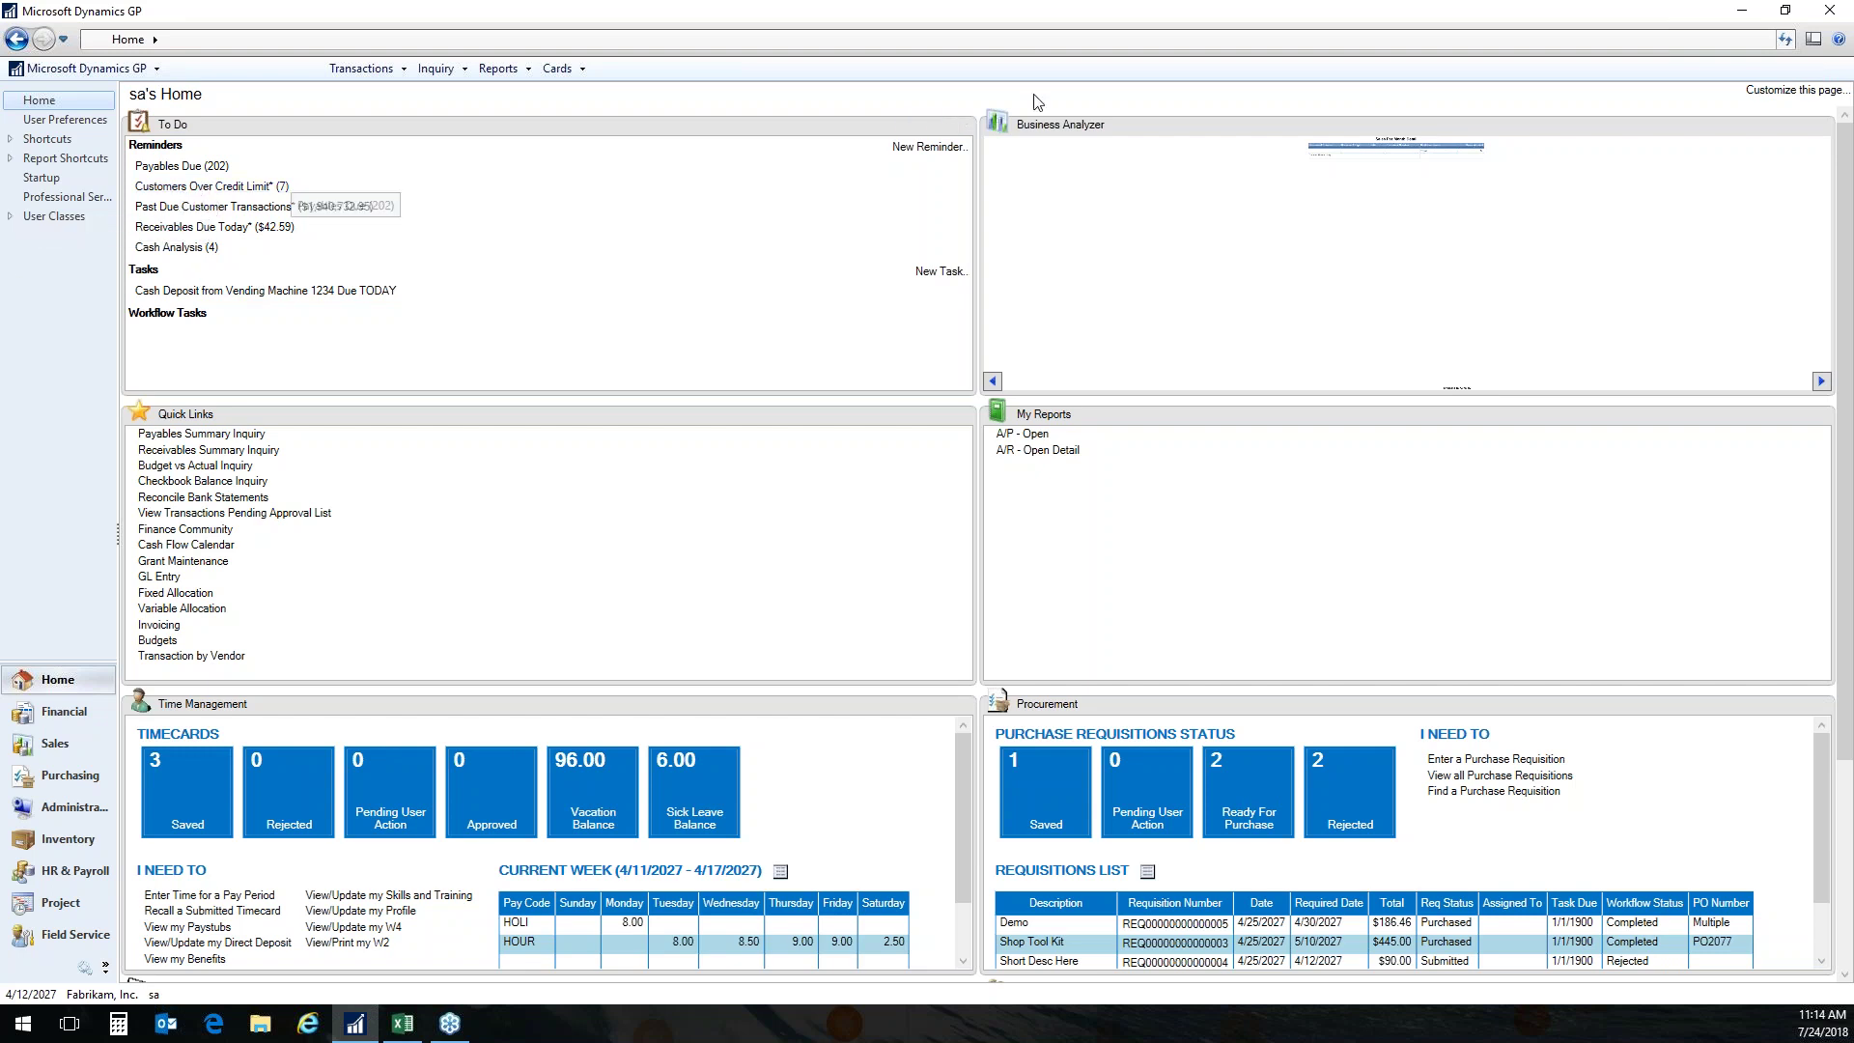
Open the Customers Over Credit Limit (7) SmartList and move its window to the right.
click(242, 186)
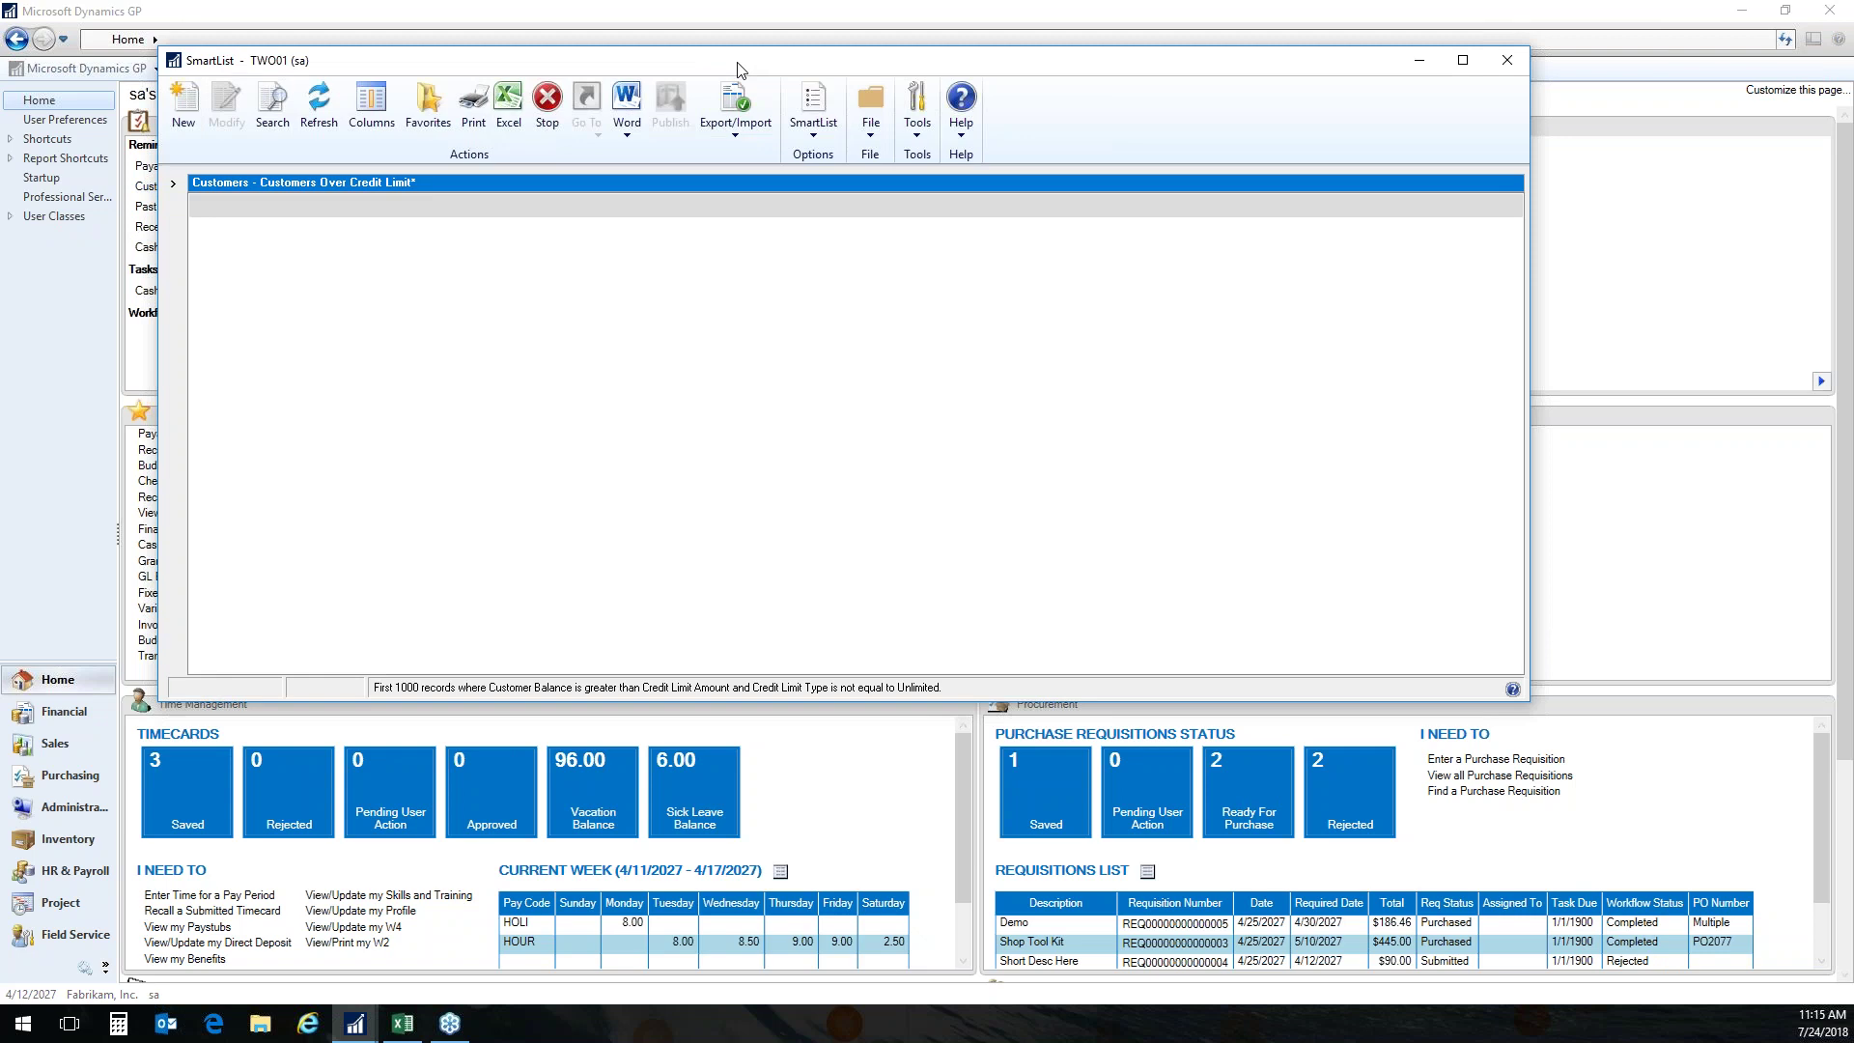
drag(737, 70, 790, 77)
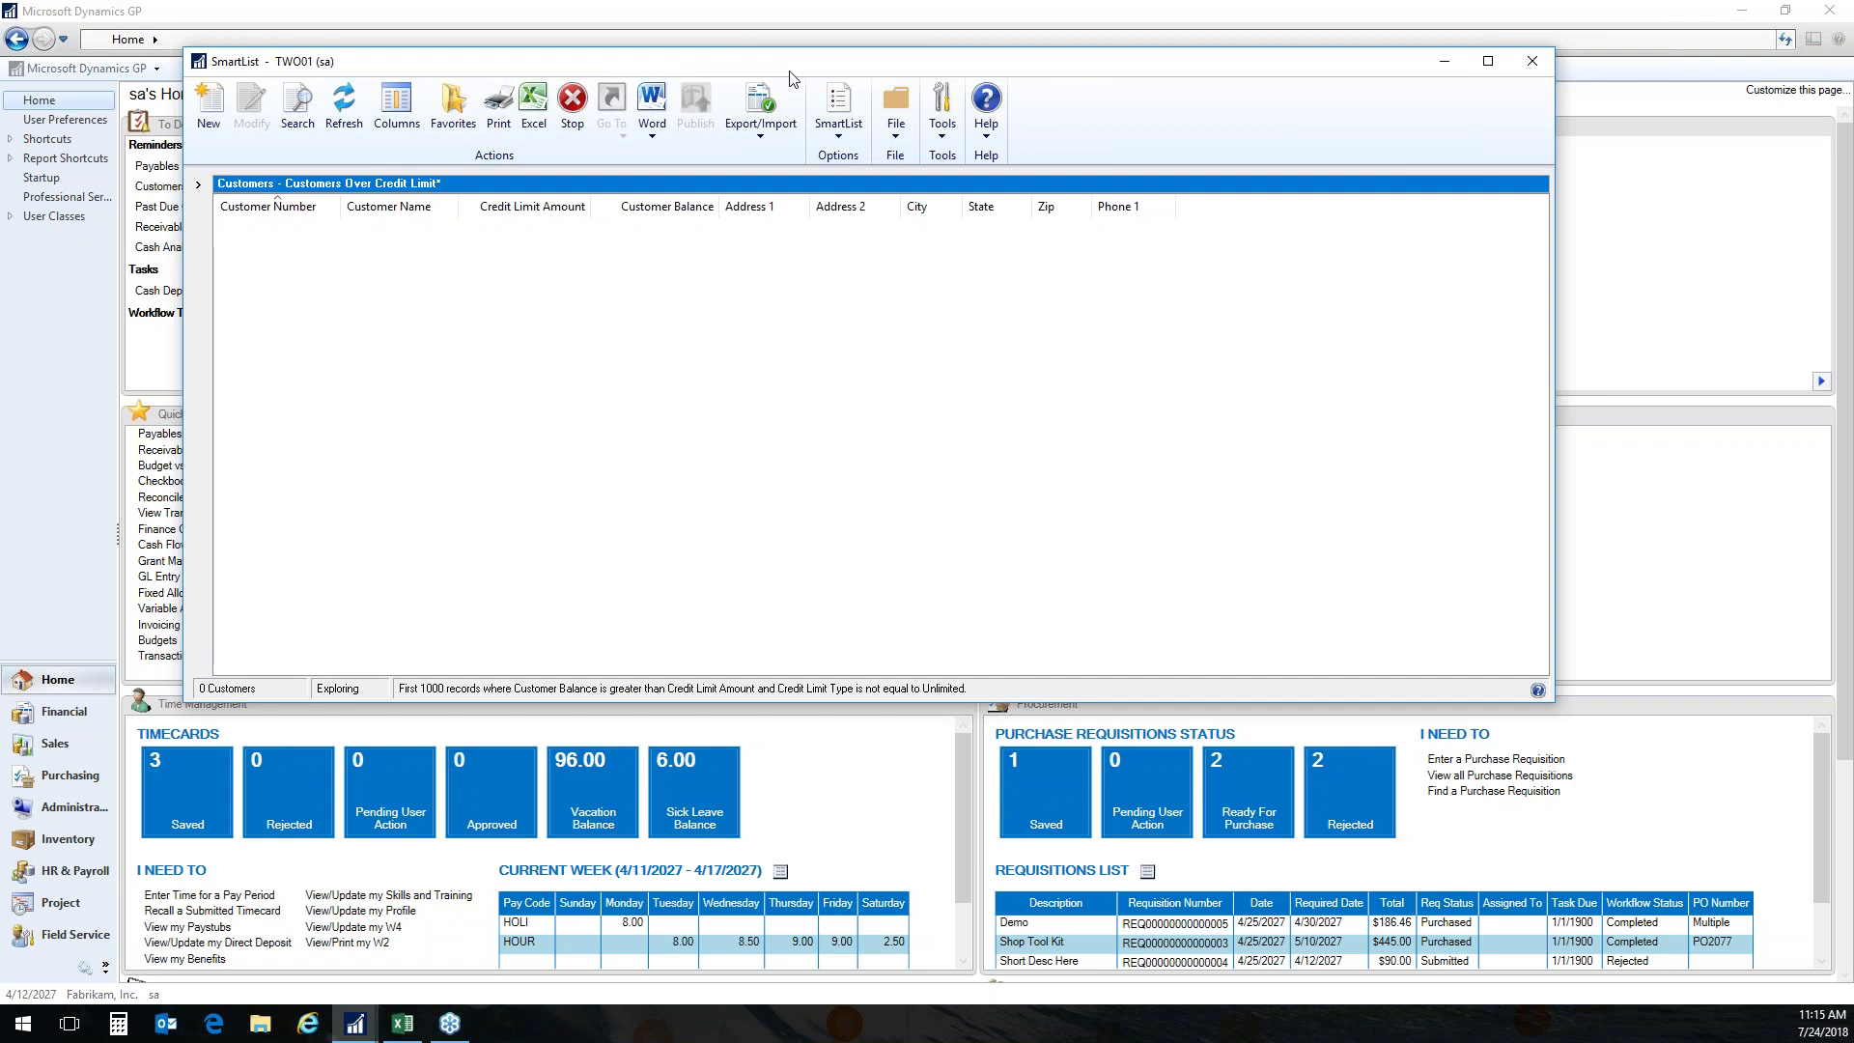
drag(791, 76, 1006, 87)
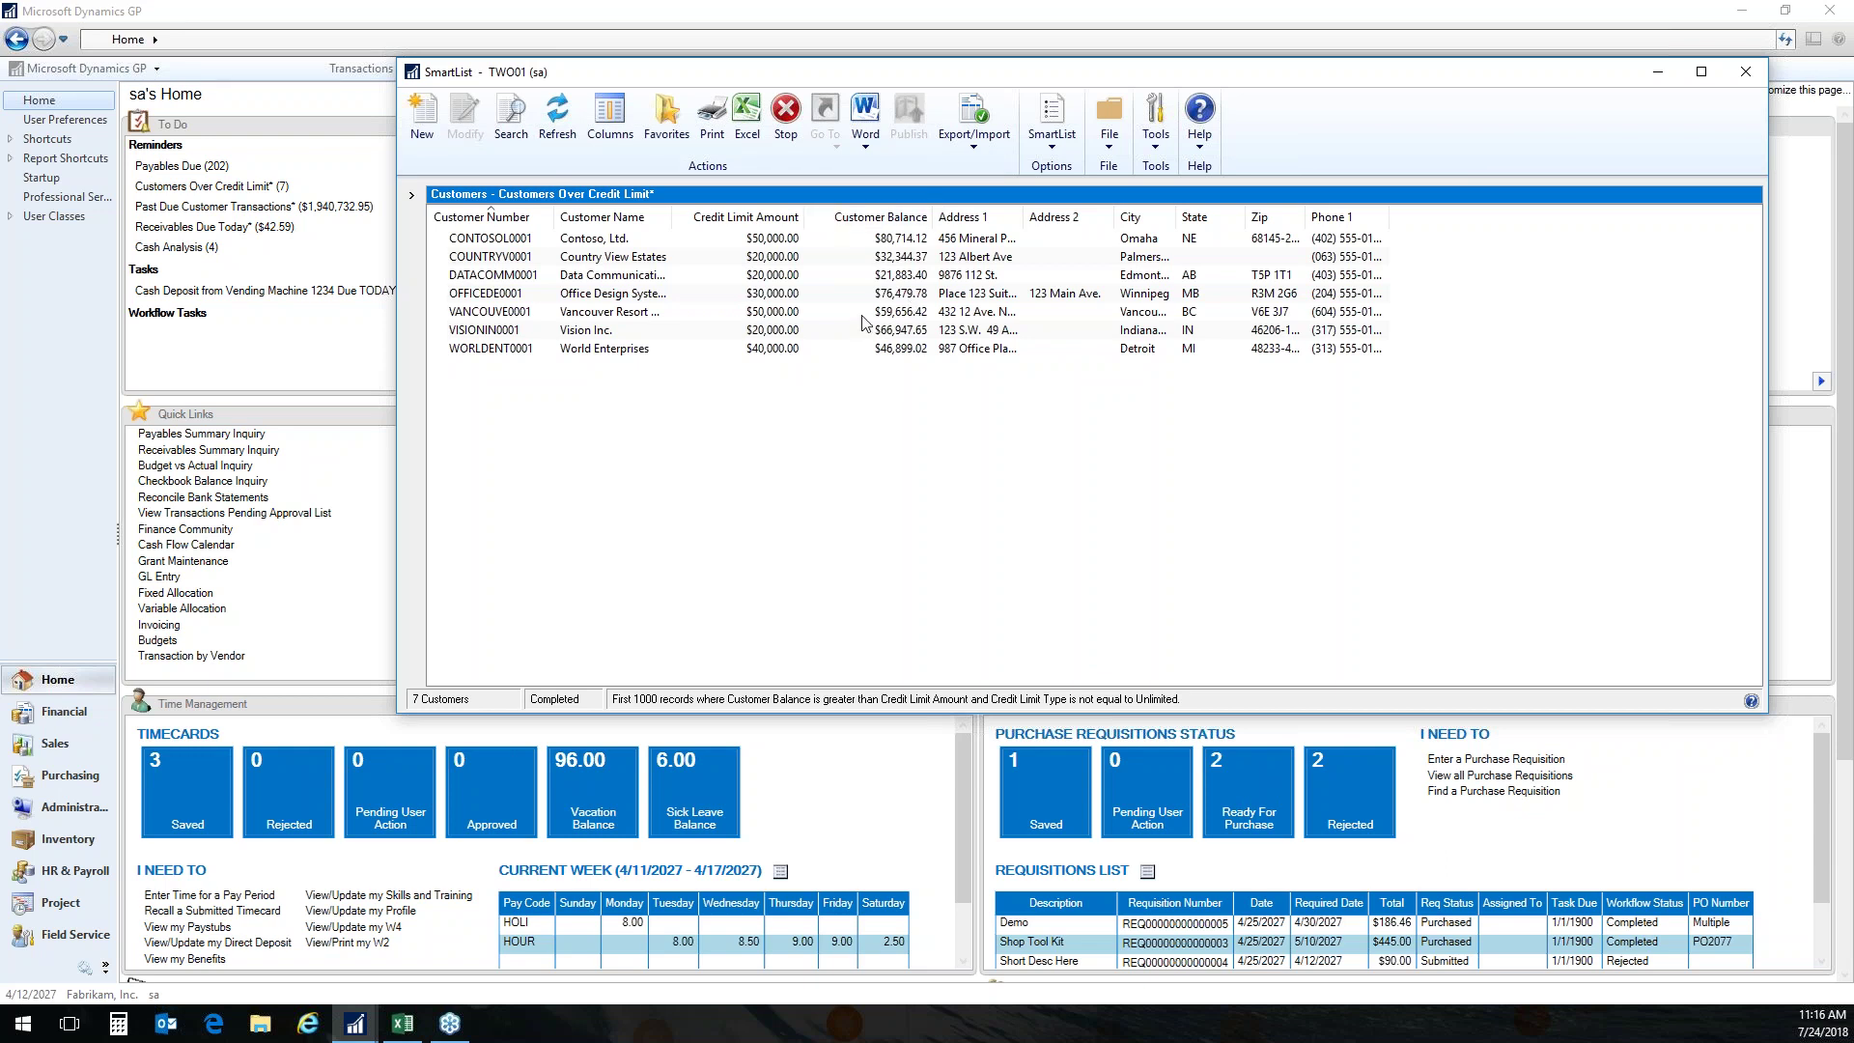
Cancel printing the over-limit customer list and bring up its Word letter options.
click(717, 140)
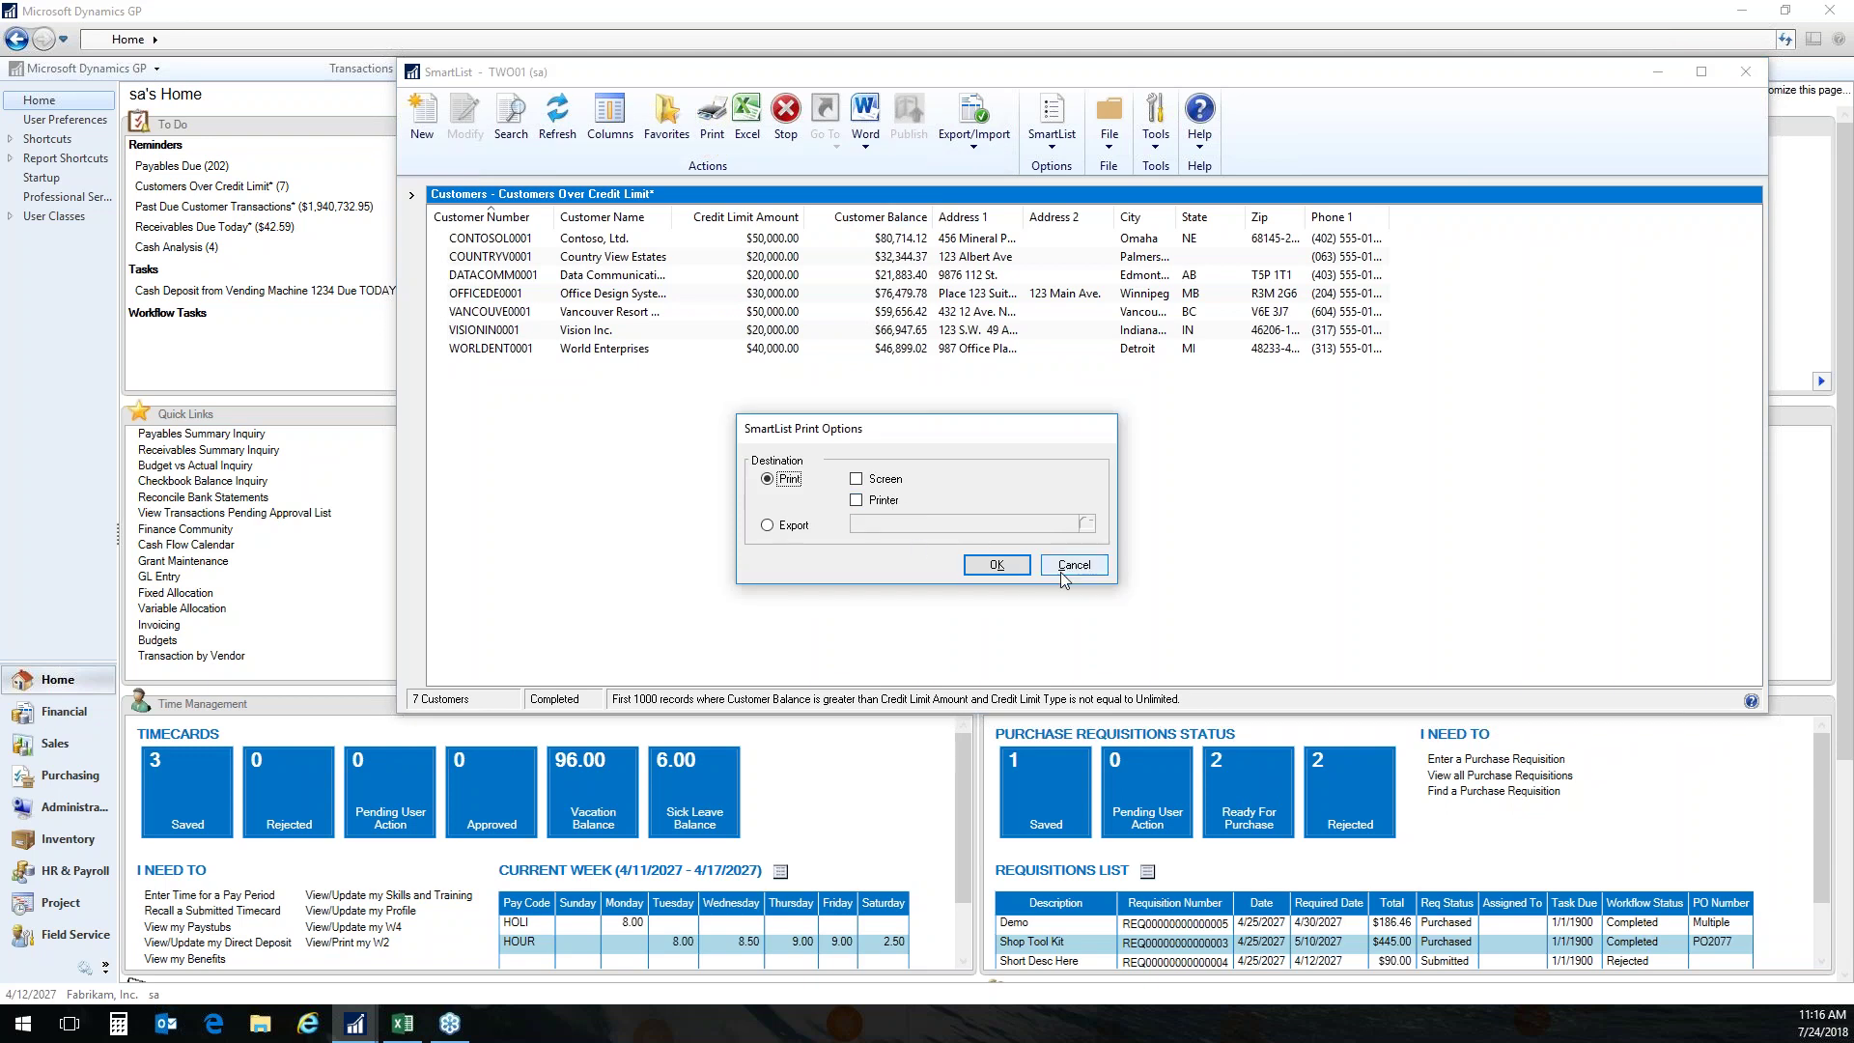
click(1072, 572)
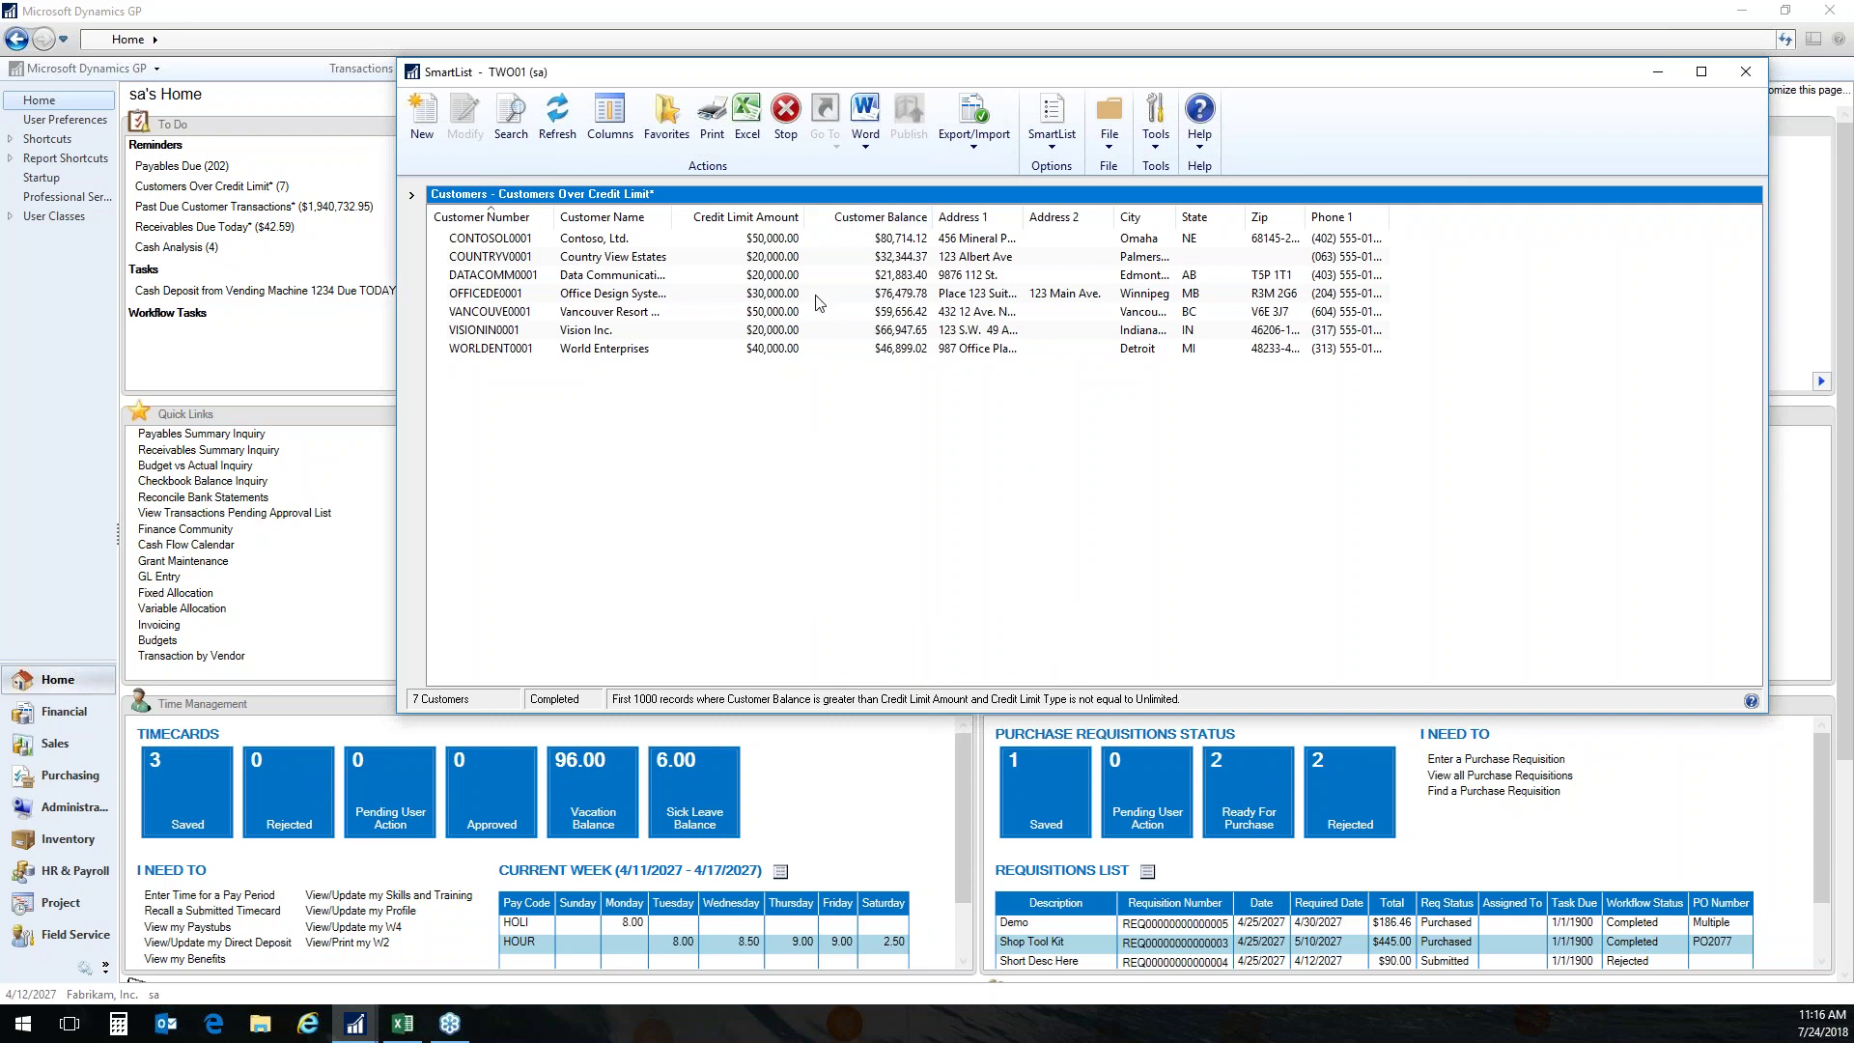
click(867, 136)
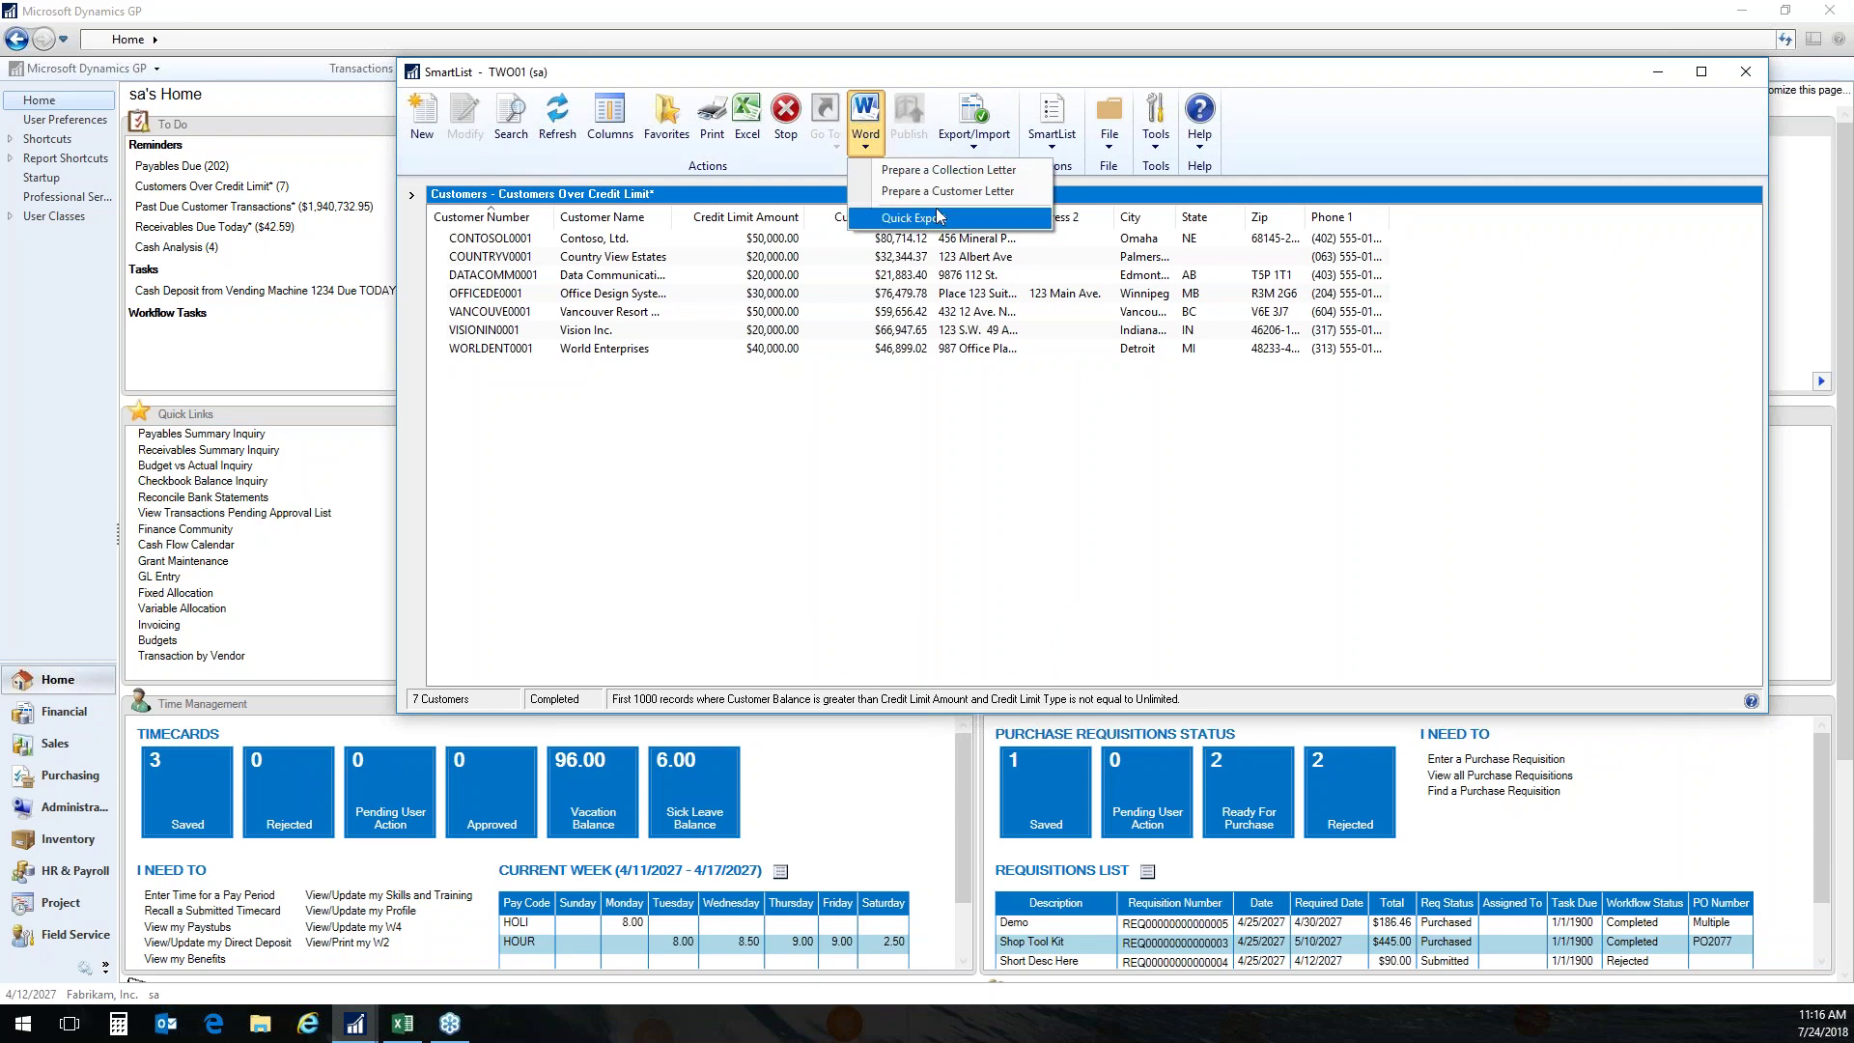
Start a customer letter with the Adjustment to Credit Limit-NEW template and advance to the recipients page.
click(914, 197)
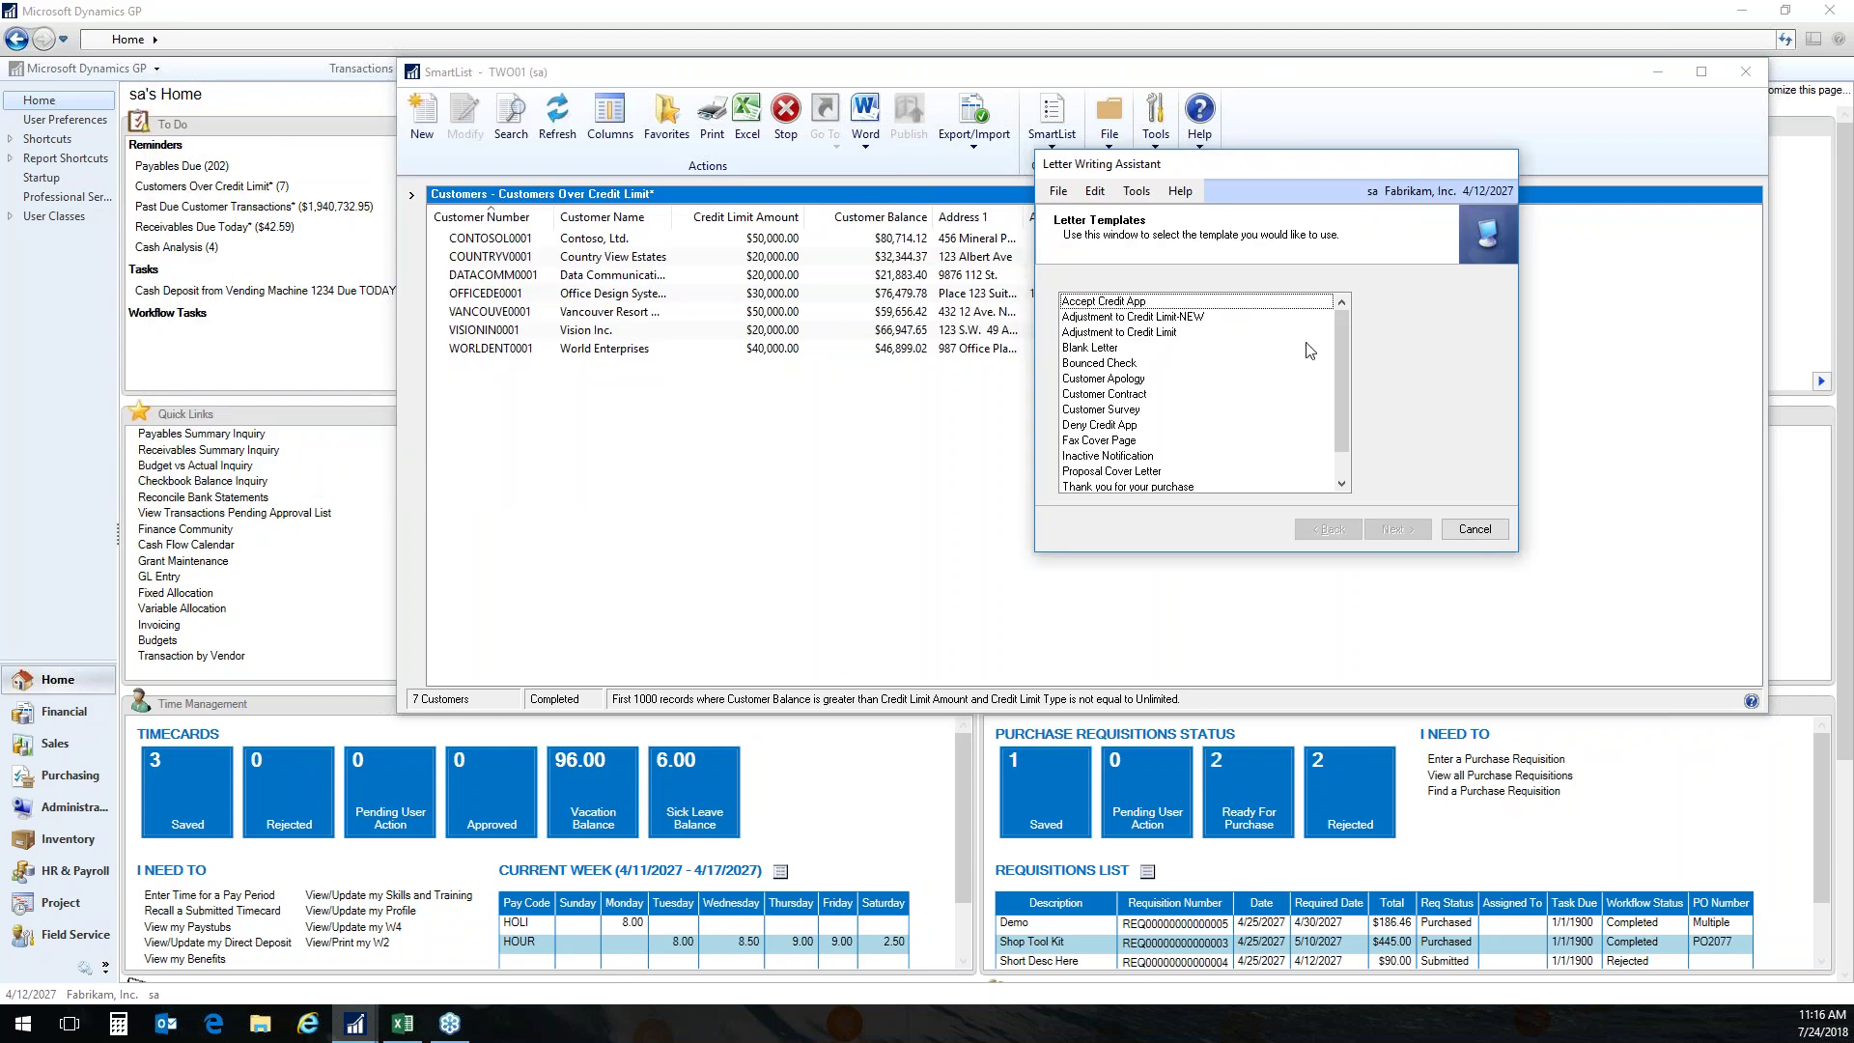
scroll(1346, 366, down, 1)
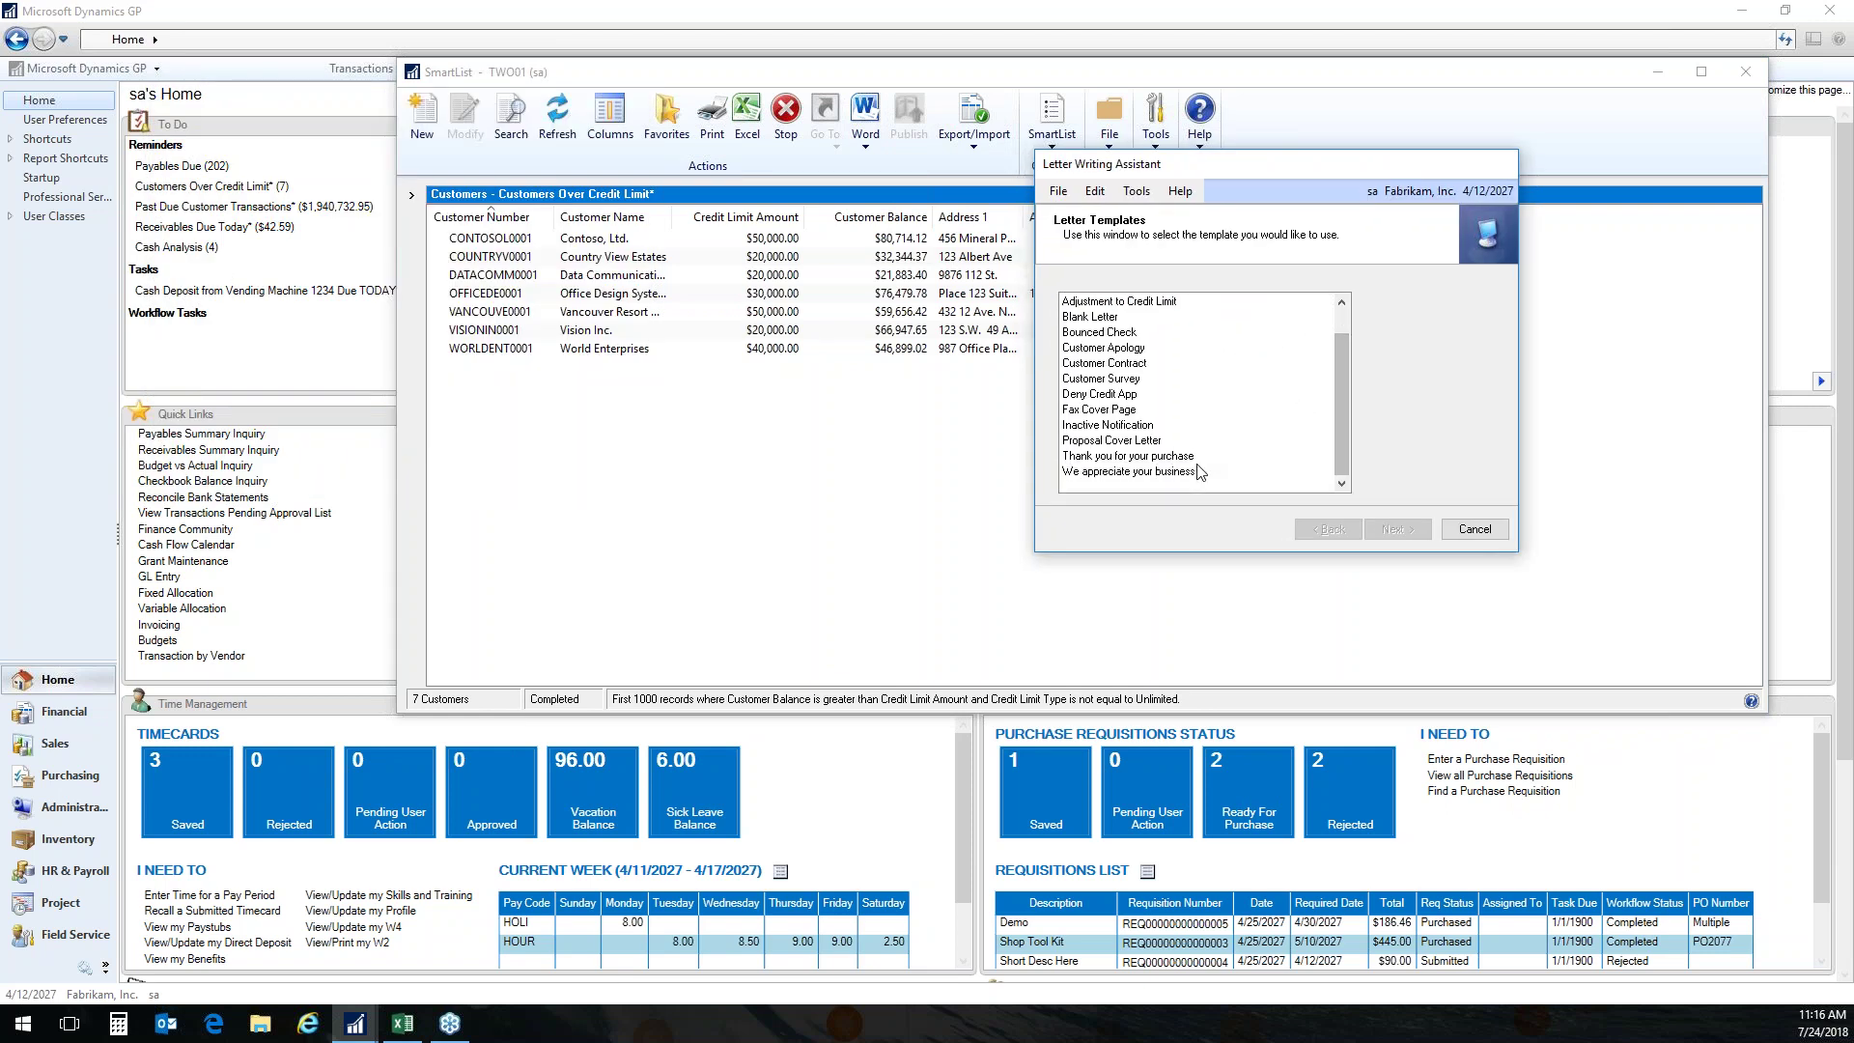
drag(1337, 432, 1341, 385)
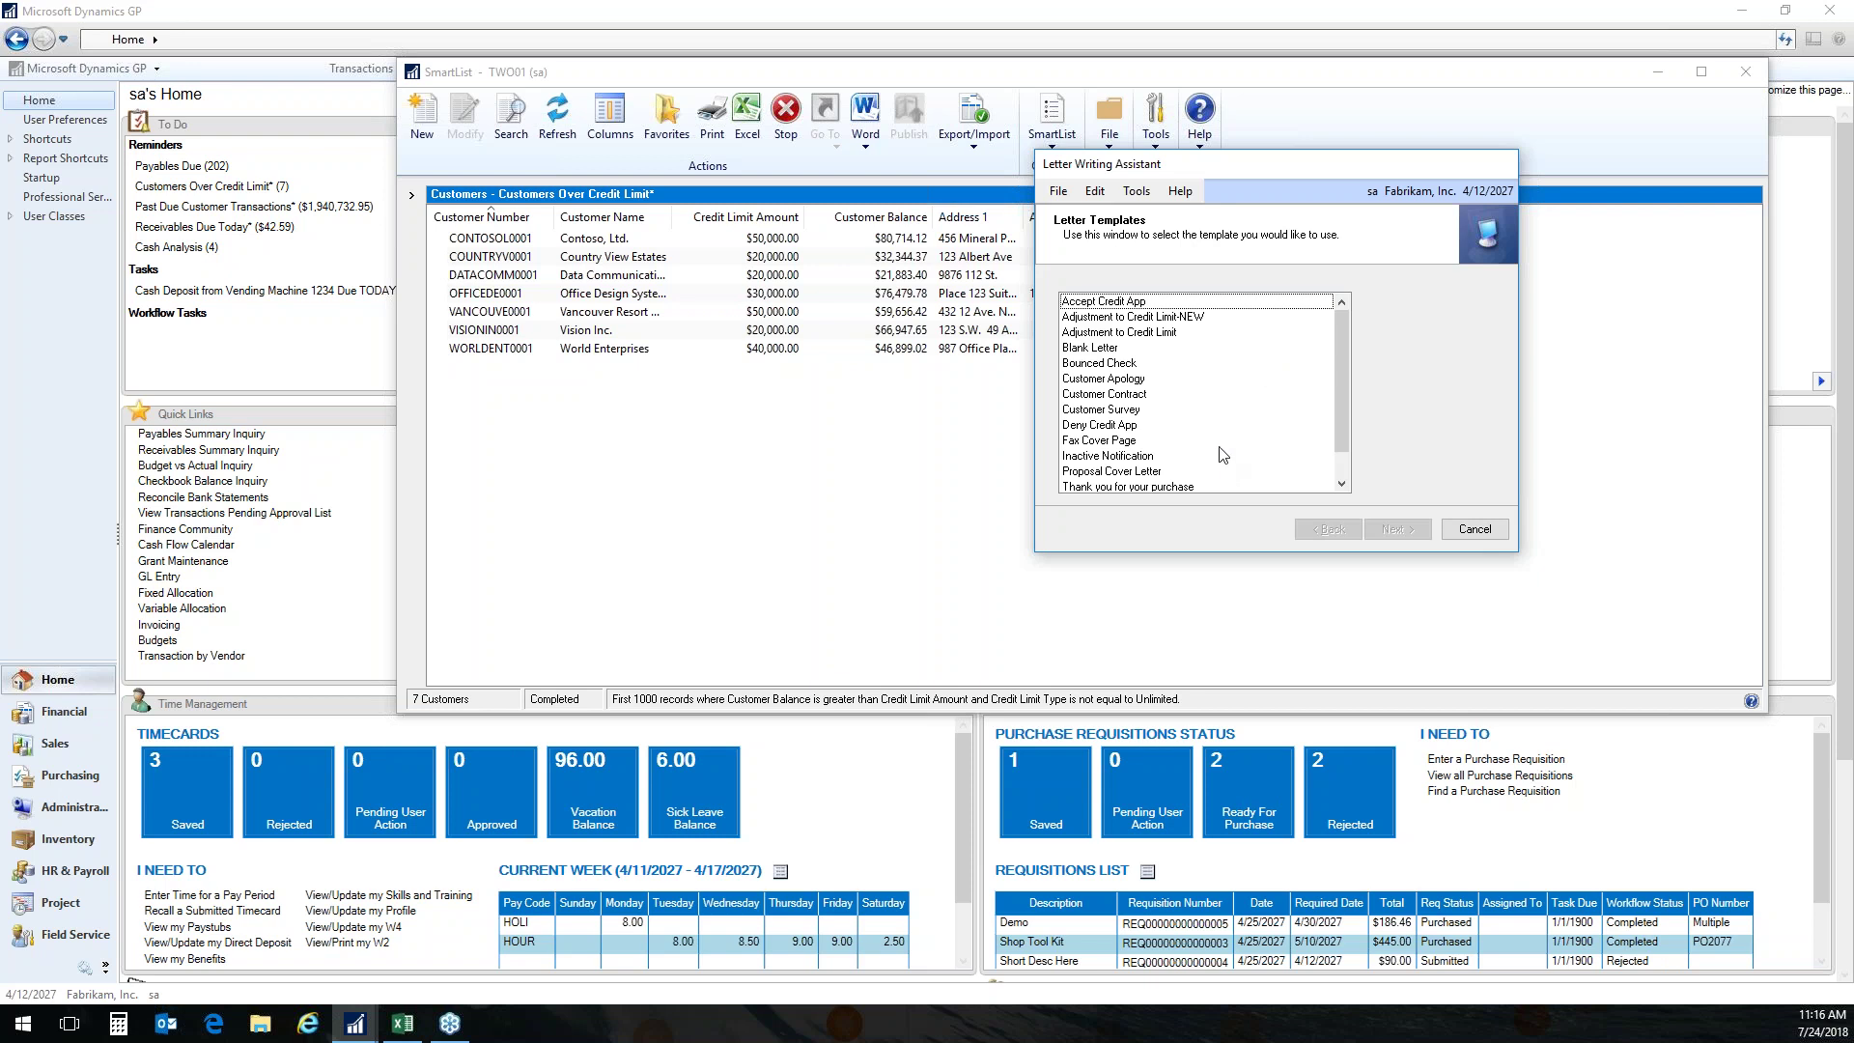
click(1190, 333)
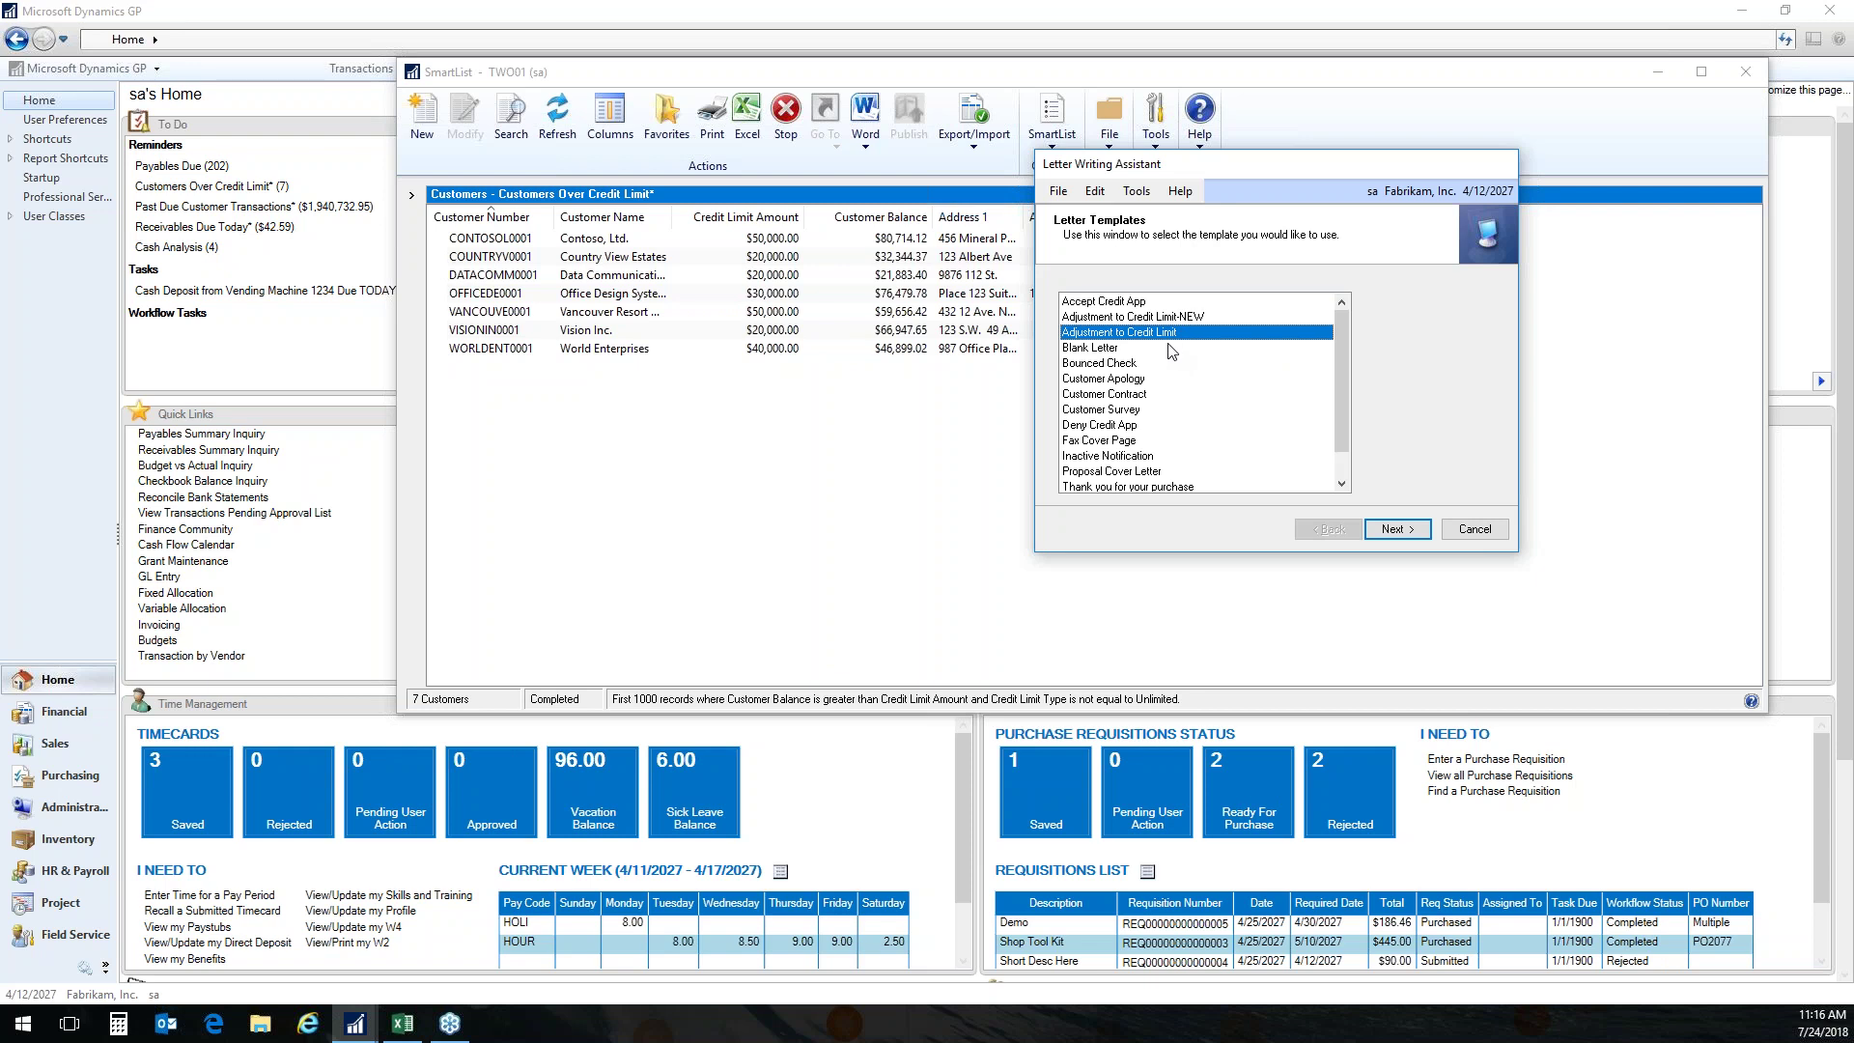
click(1154, 318)
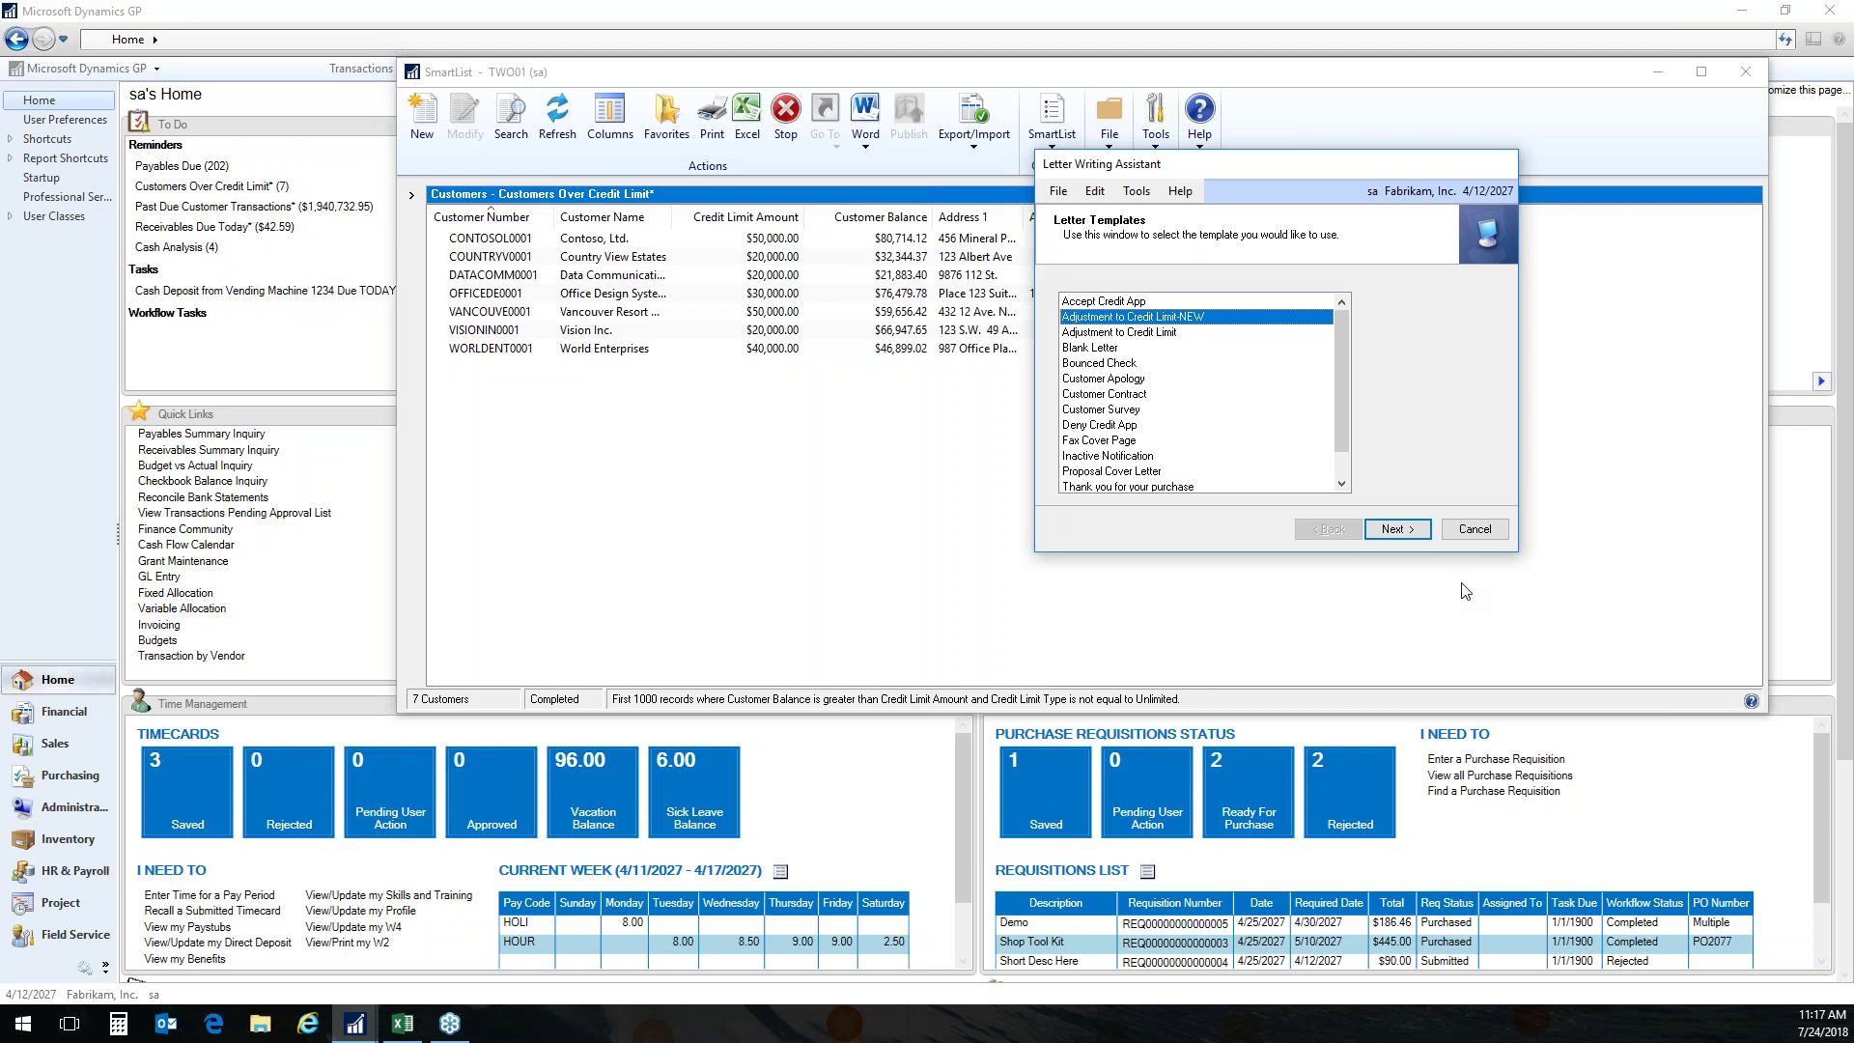
click(1402, 534)
drag(437, 96, 1251, 199)
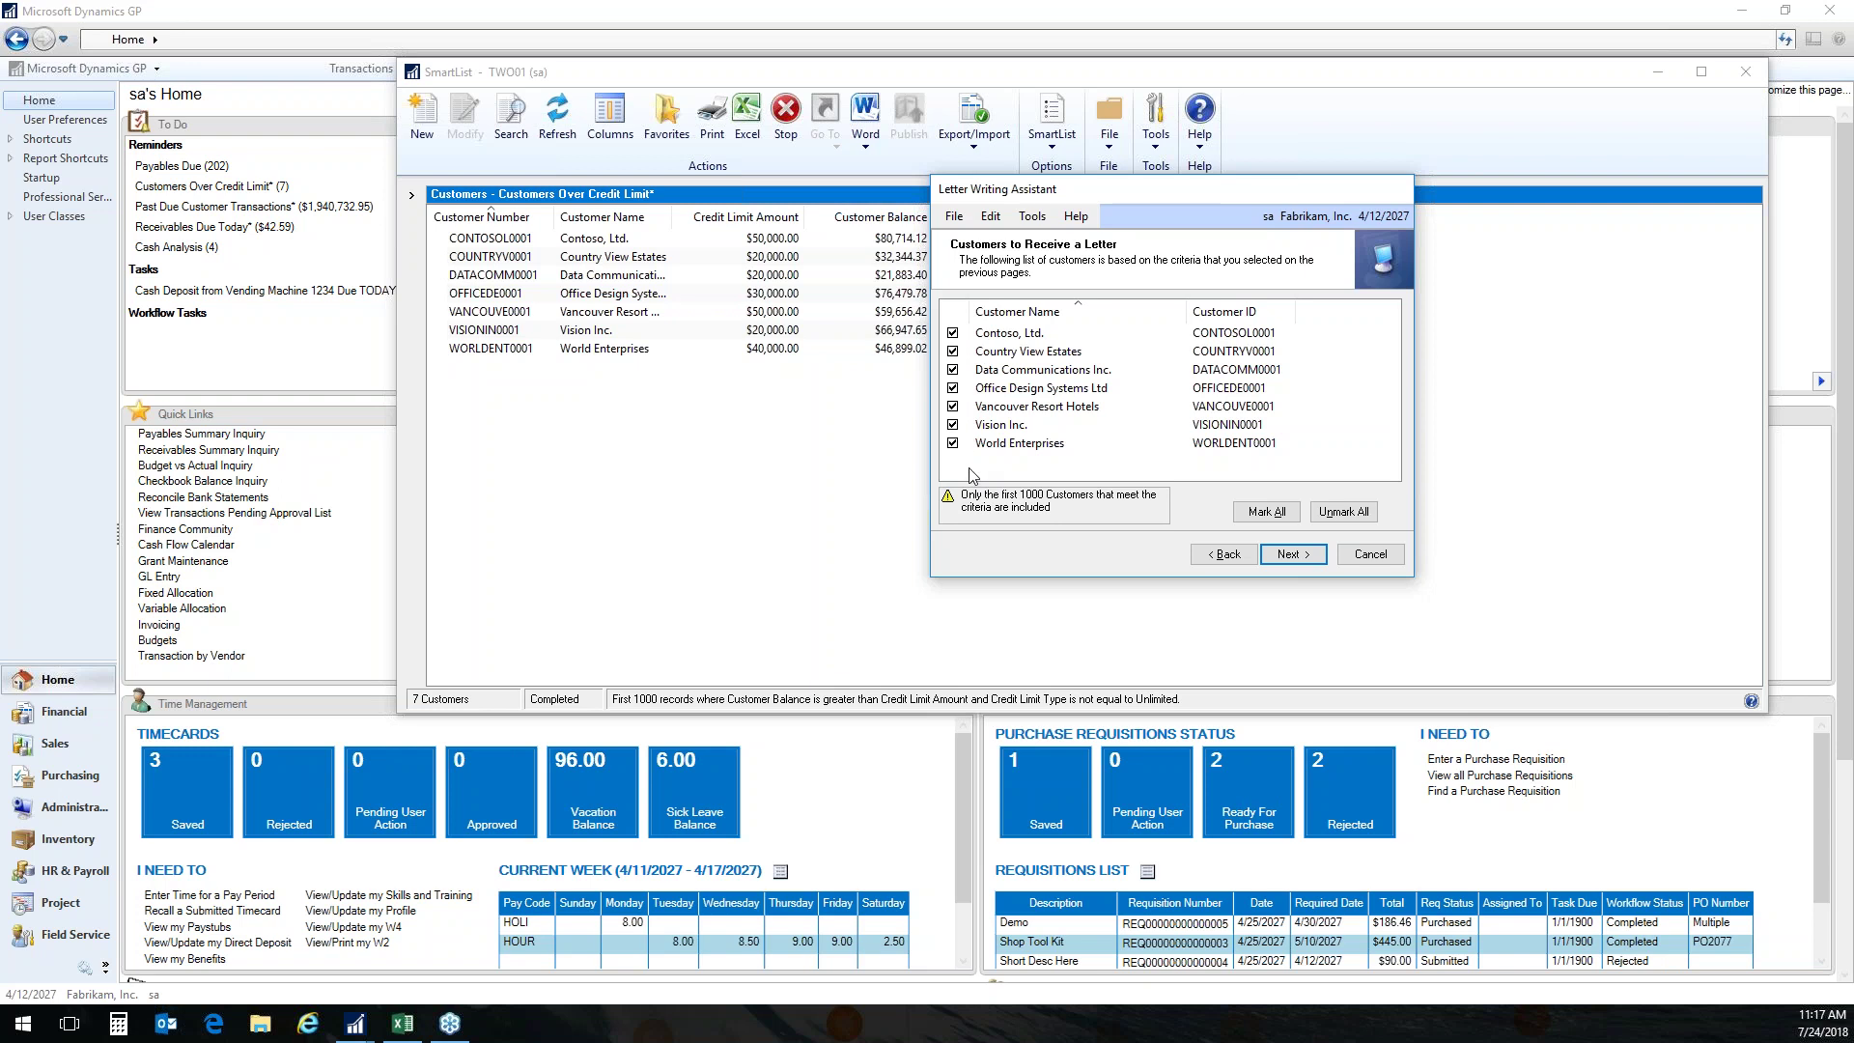
Exclude Vancouver Resort Hotels and Vision Inc., accept the Credit Manager signature, and generate the letters.
click(953, 425)
click(953, 406)
click(1294, 554)
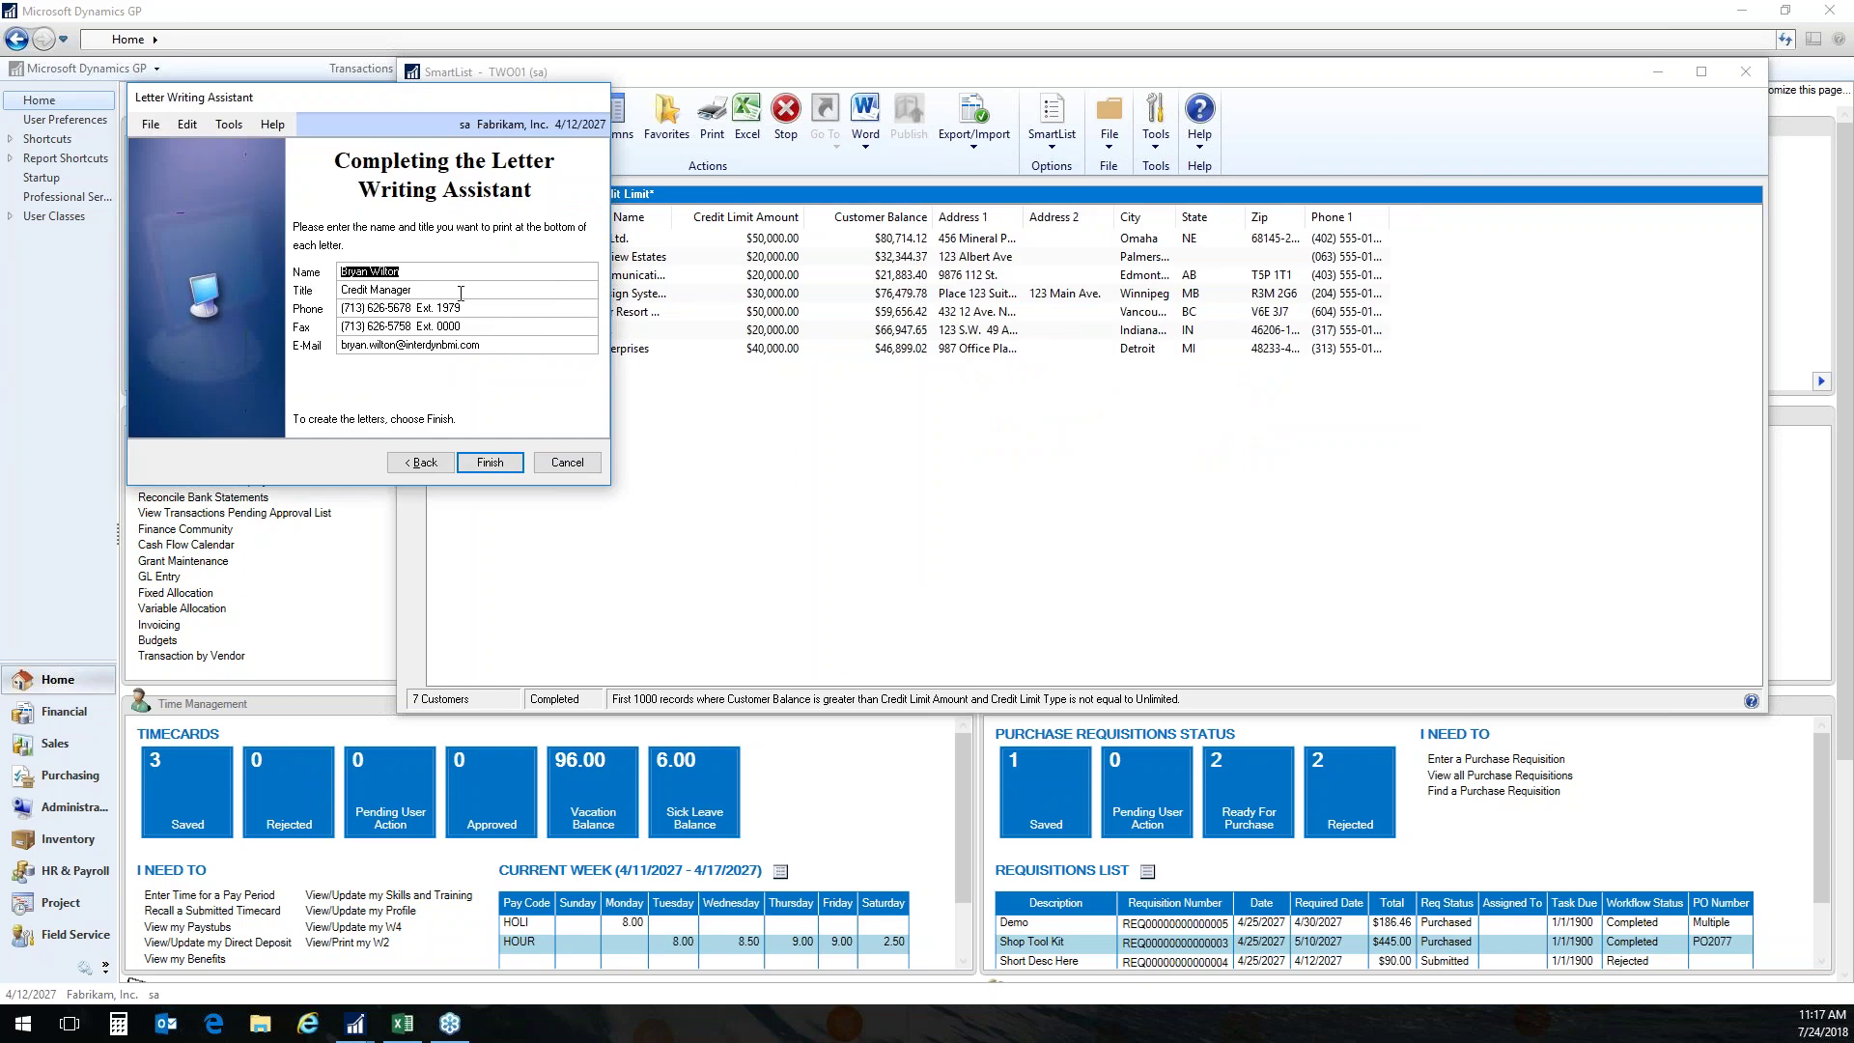
click(492, 471)
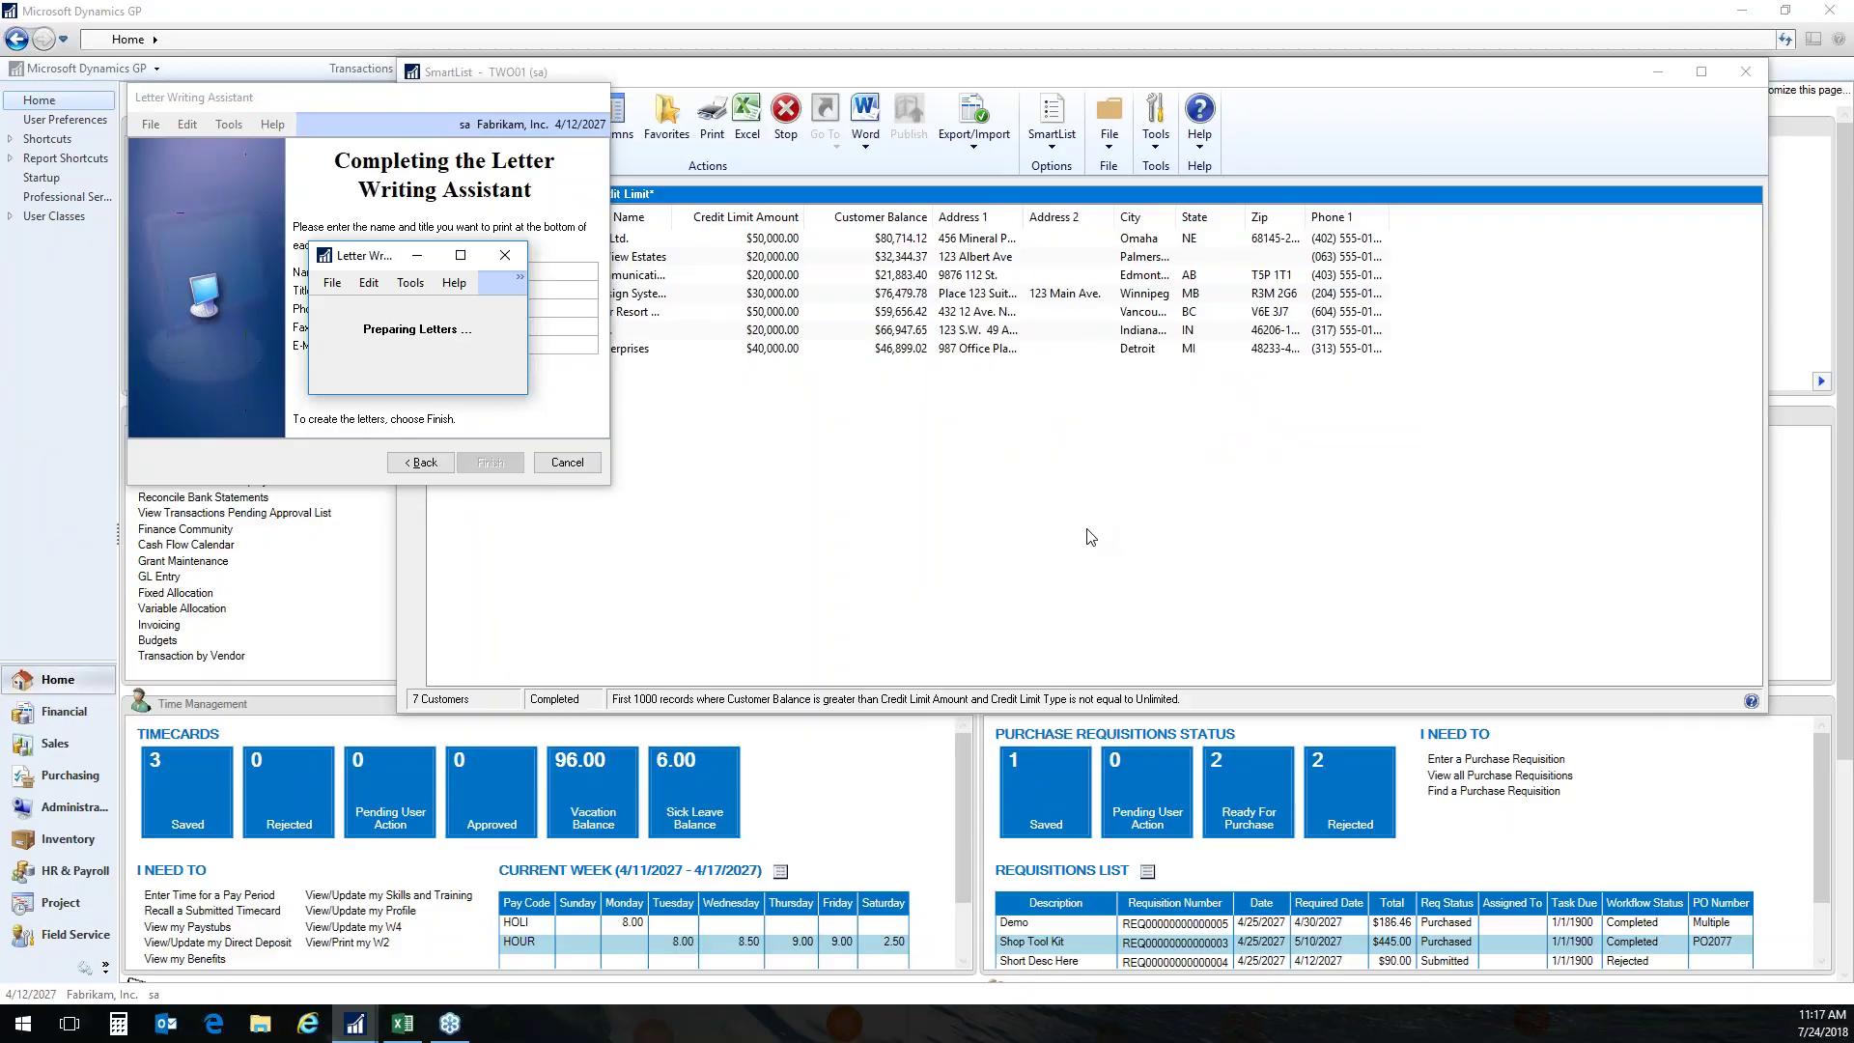
Scroll through Form Letters1 to review the five credit limit letters on Fabrikam letterhead.
scroll(1065, 548, down, 10)
scroll(1059, 563, down, 5)
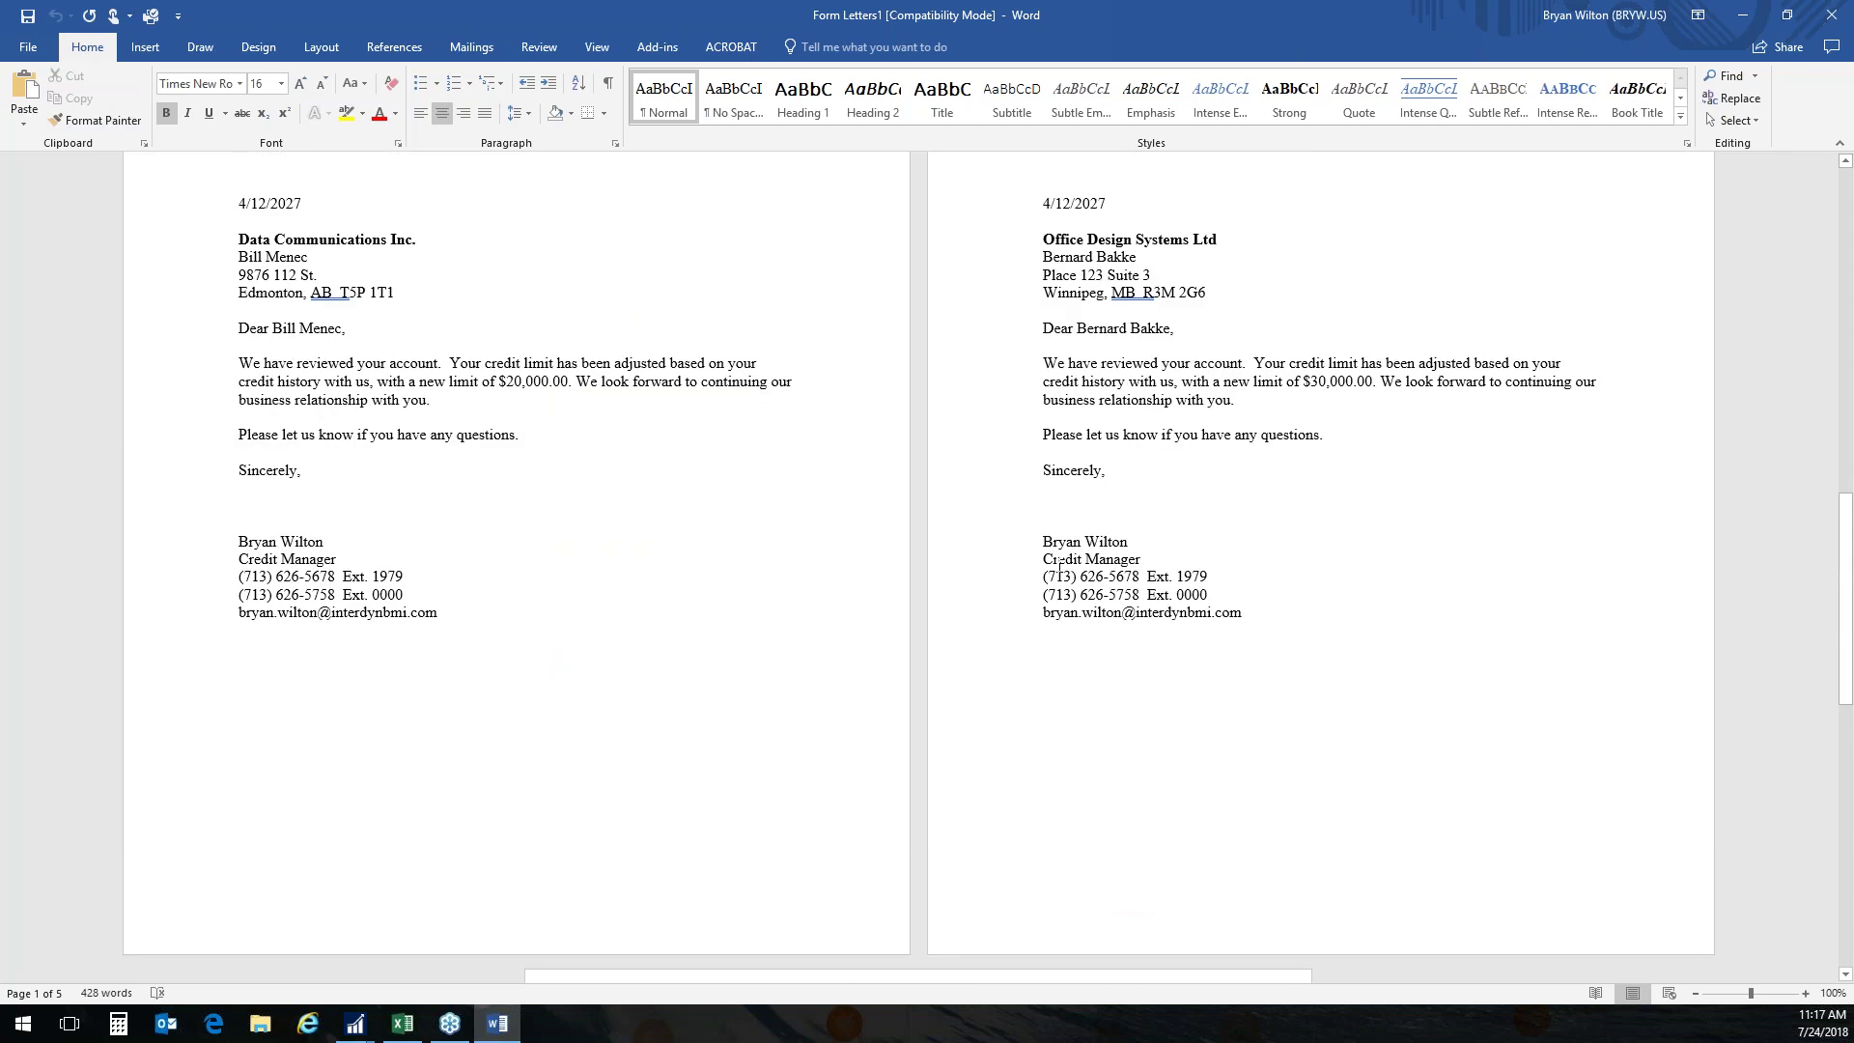
scroll(1060, 565, down, 10)
scroll(1054, 568, up, 2)
scroll(1052, 569, up, 1)
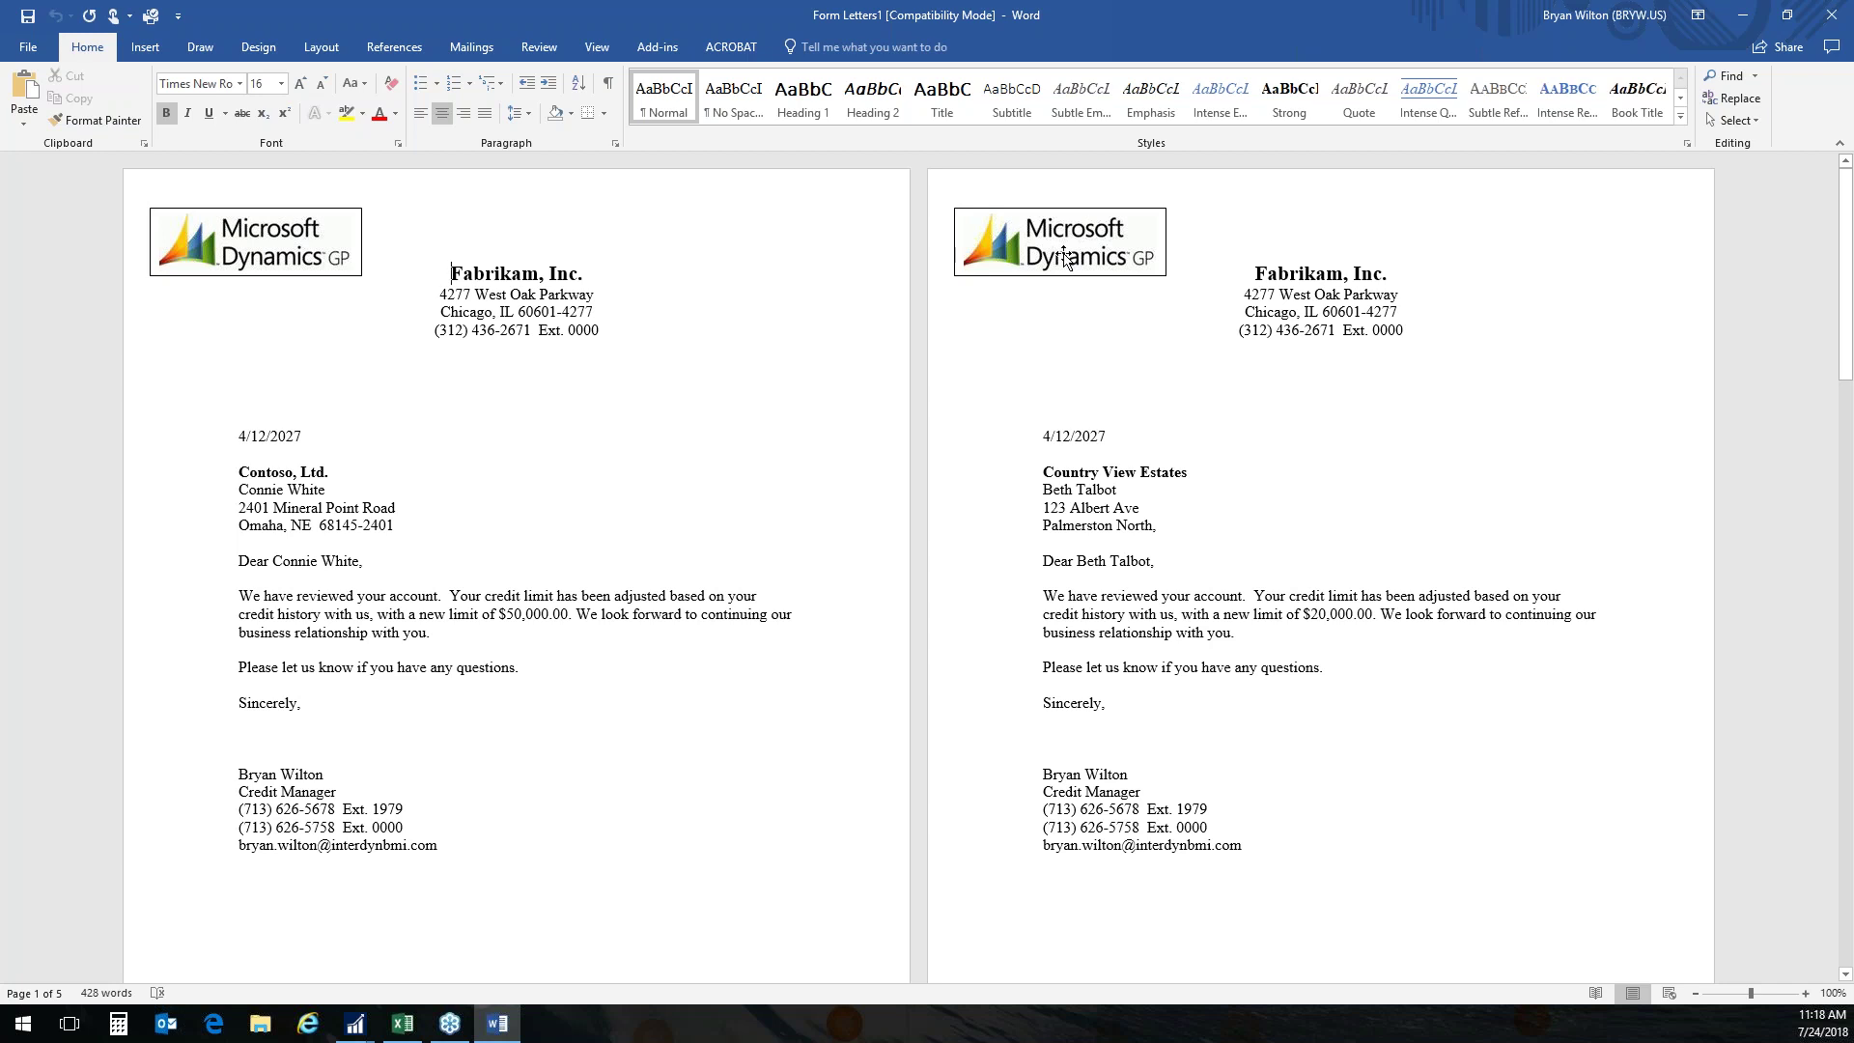
scroll(1470, 788, down, 15)
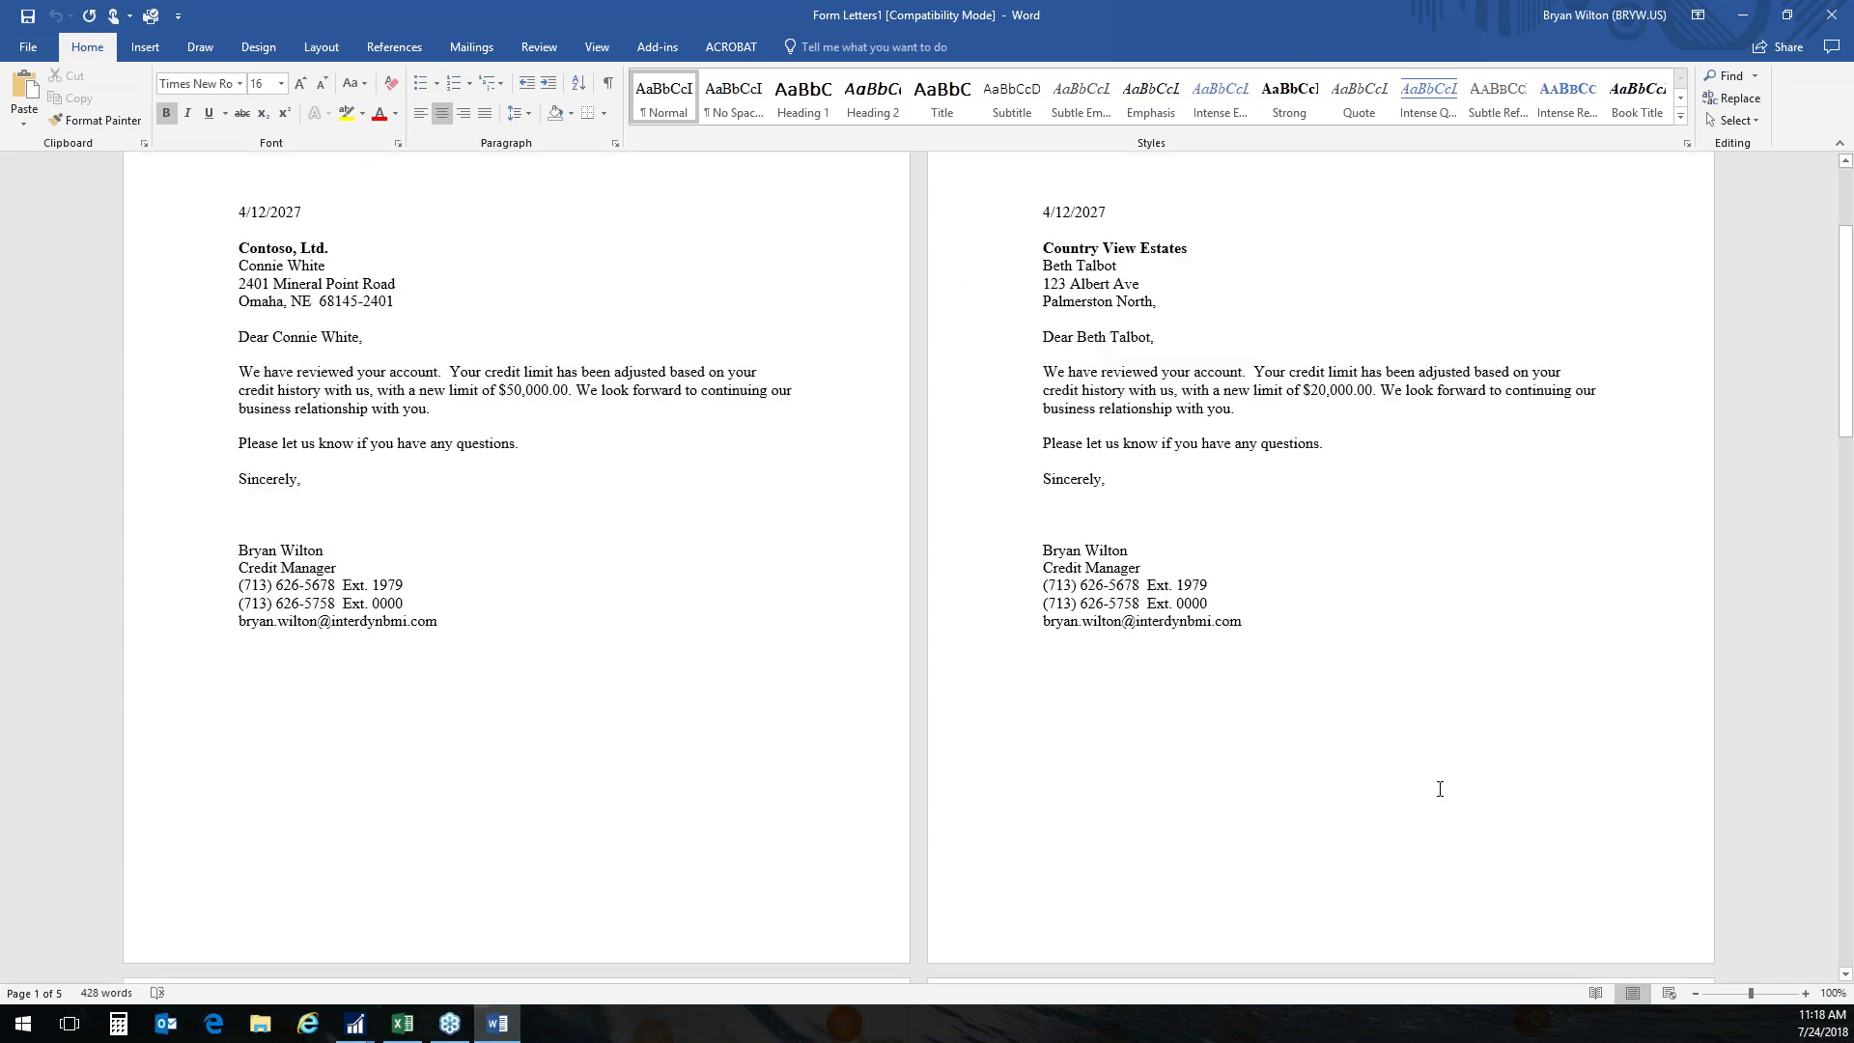
scroll(1417, 784, down, 15)
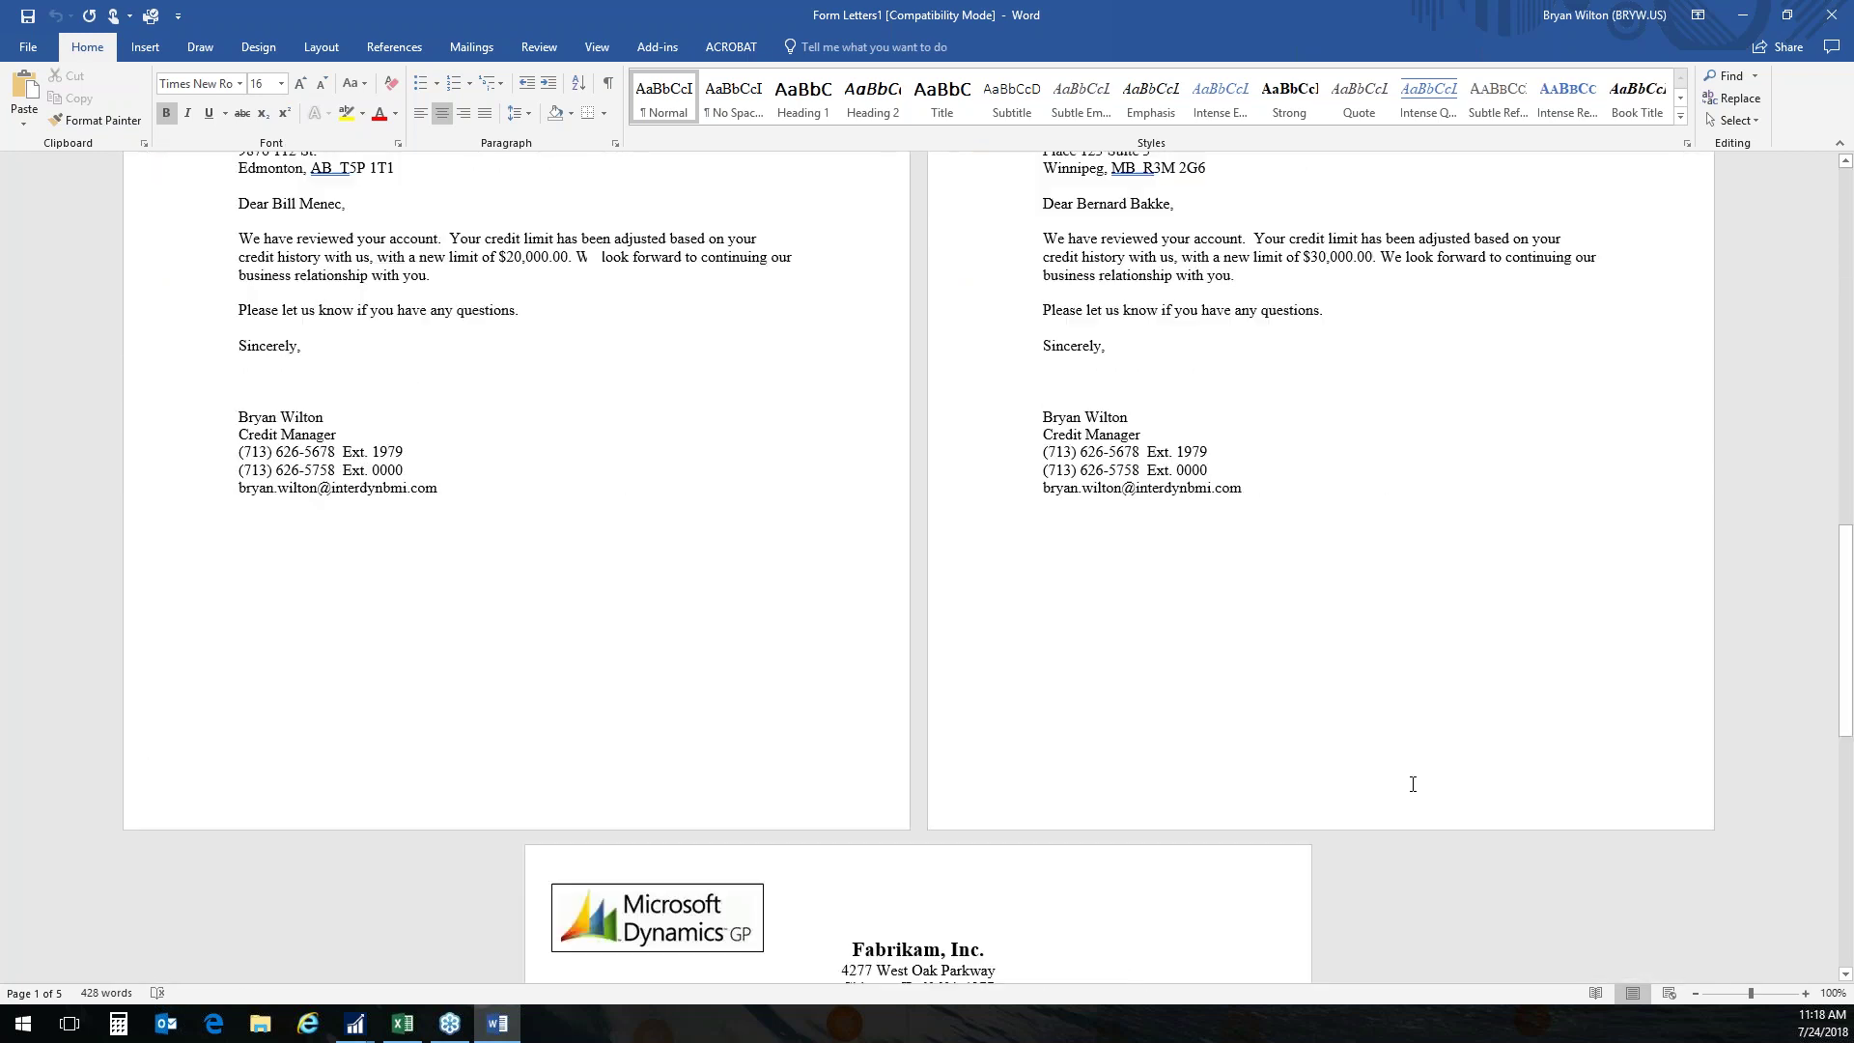
scroll(1411, 784, up, 10)
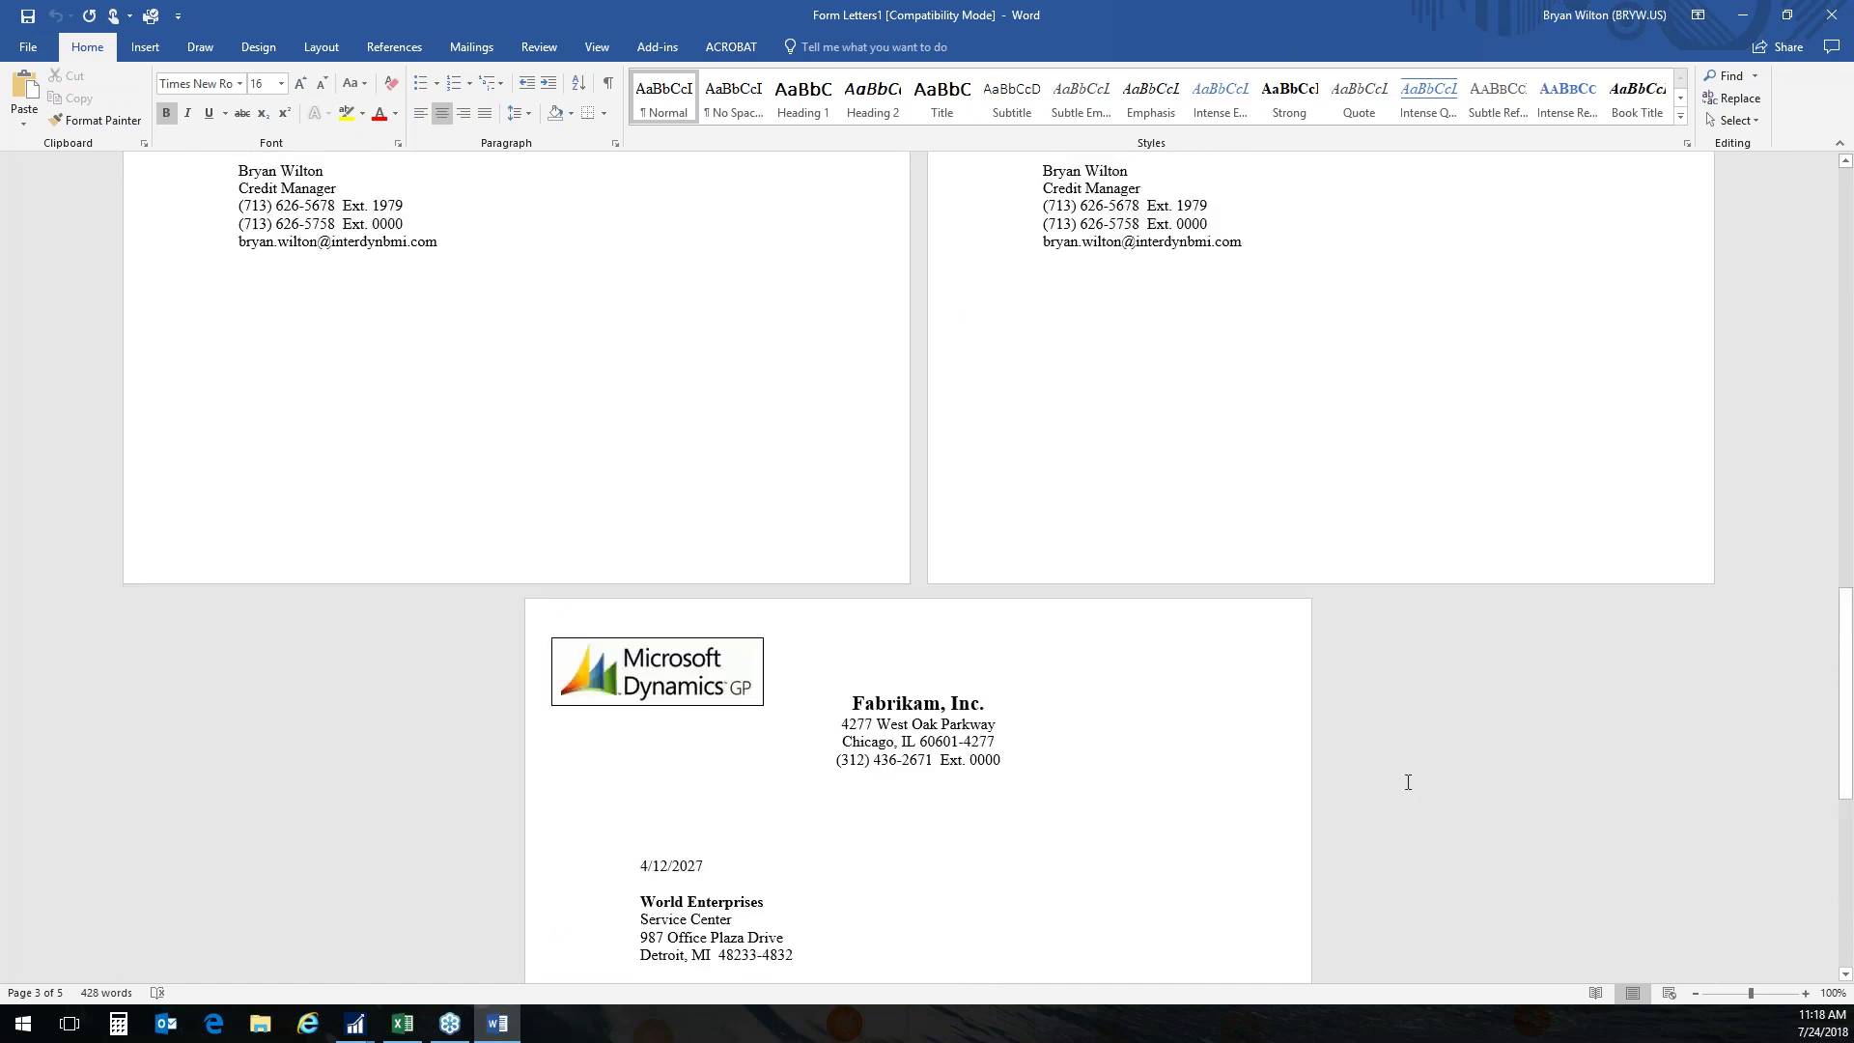
scroll(1407, 782, up, 10)
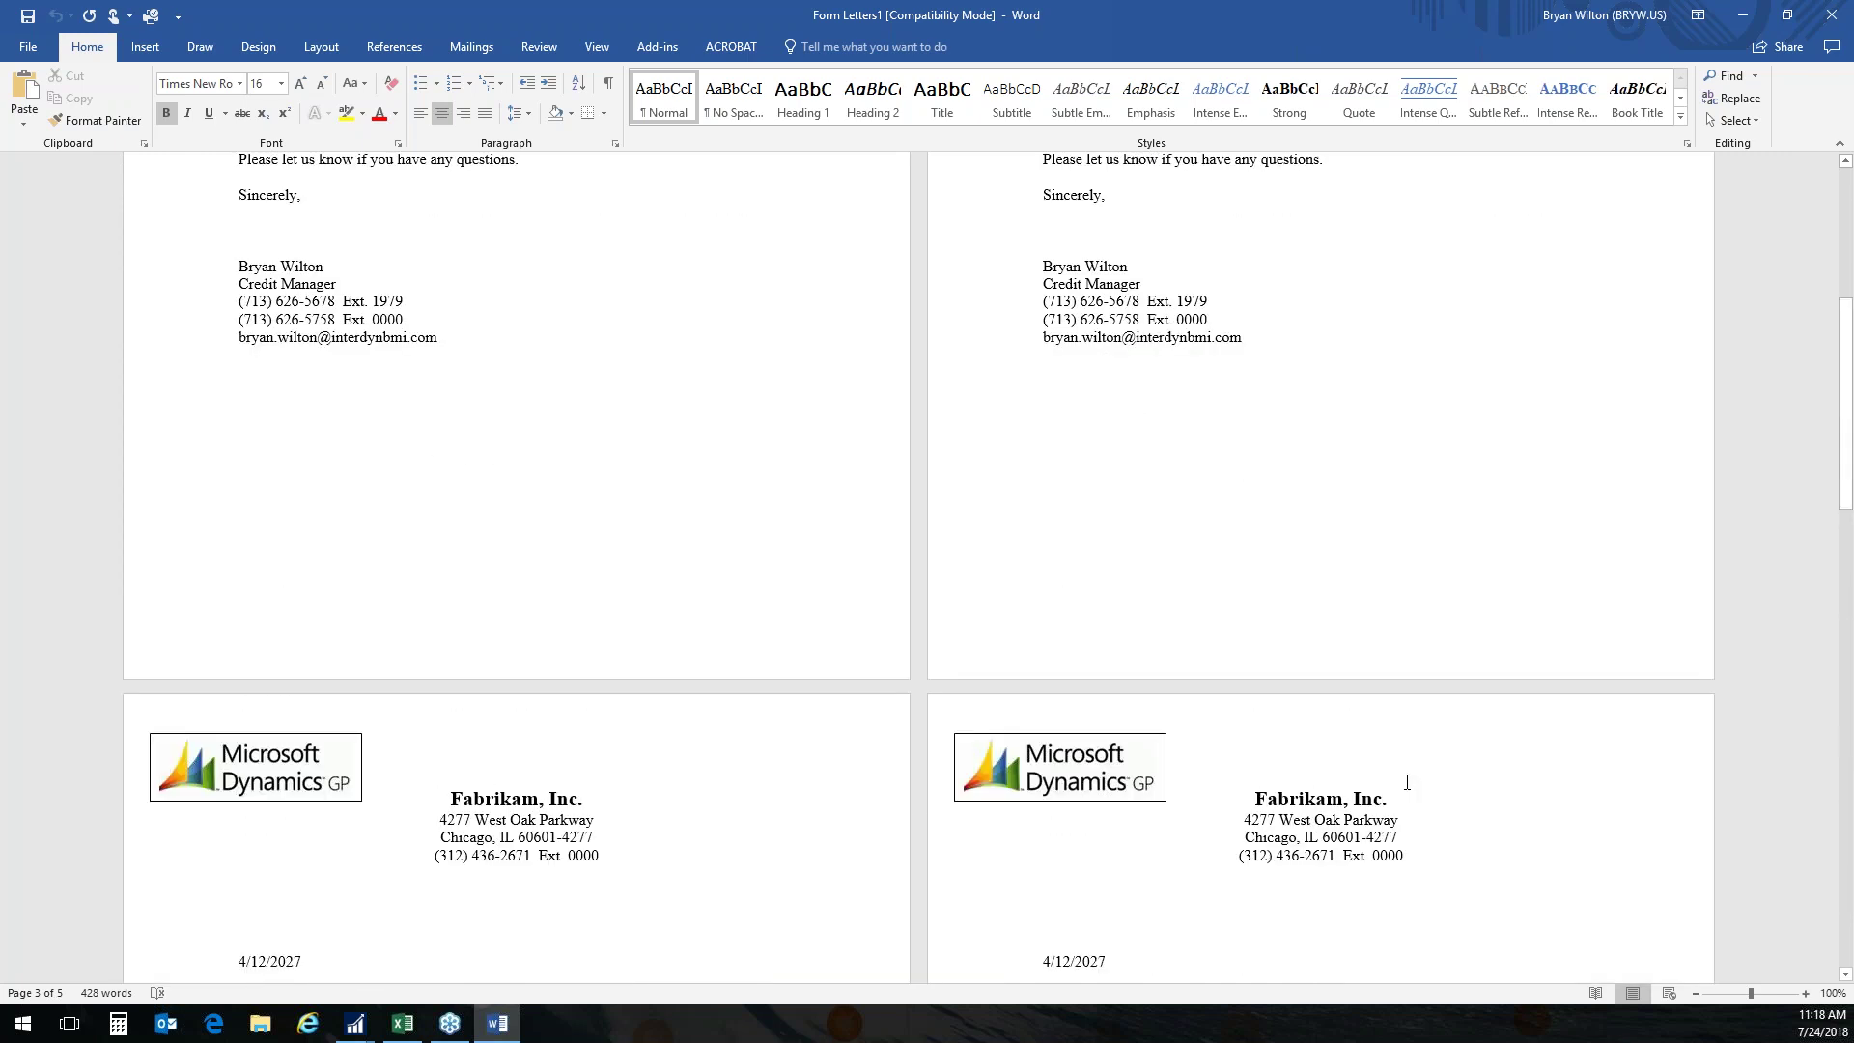
Replace the Country View Estates letter body with 'Your notes here.', then close Word with Don't Save.
drag(1046, 597, 1240, 633)
key(Delete)
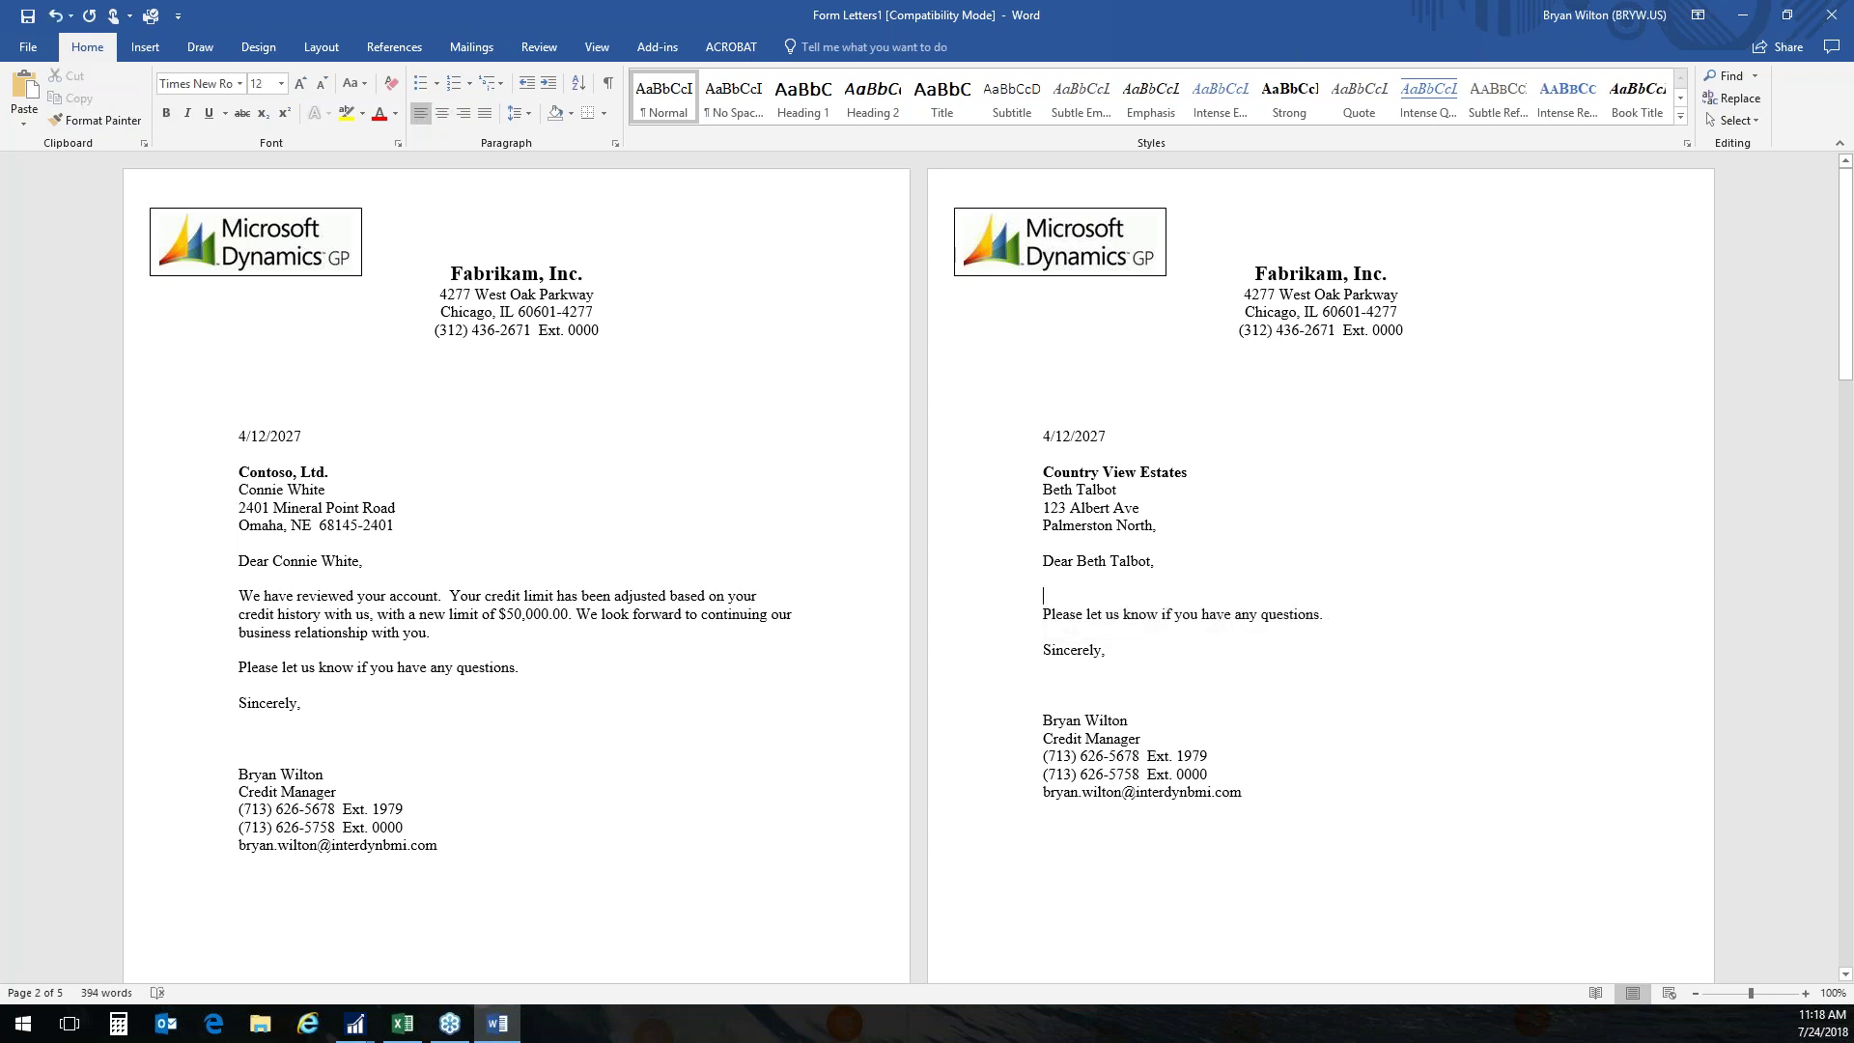
text(Your )
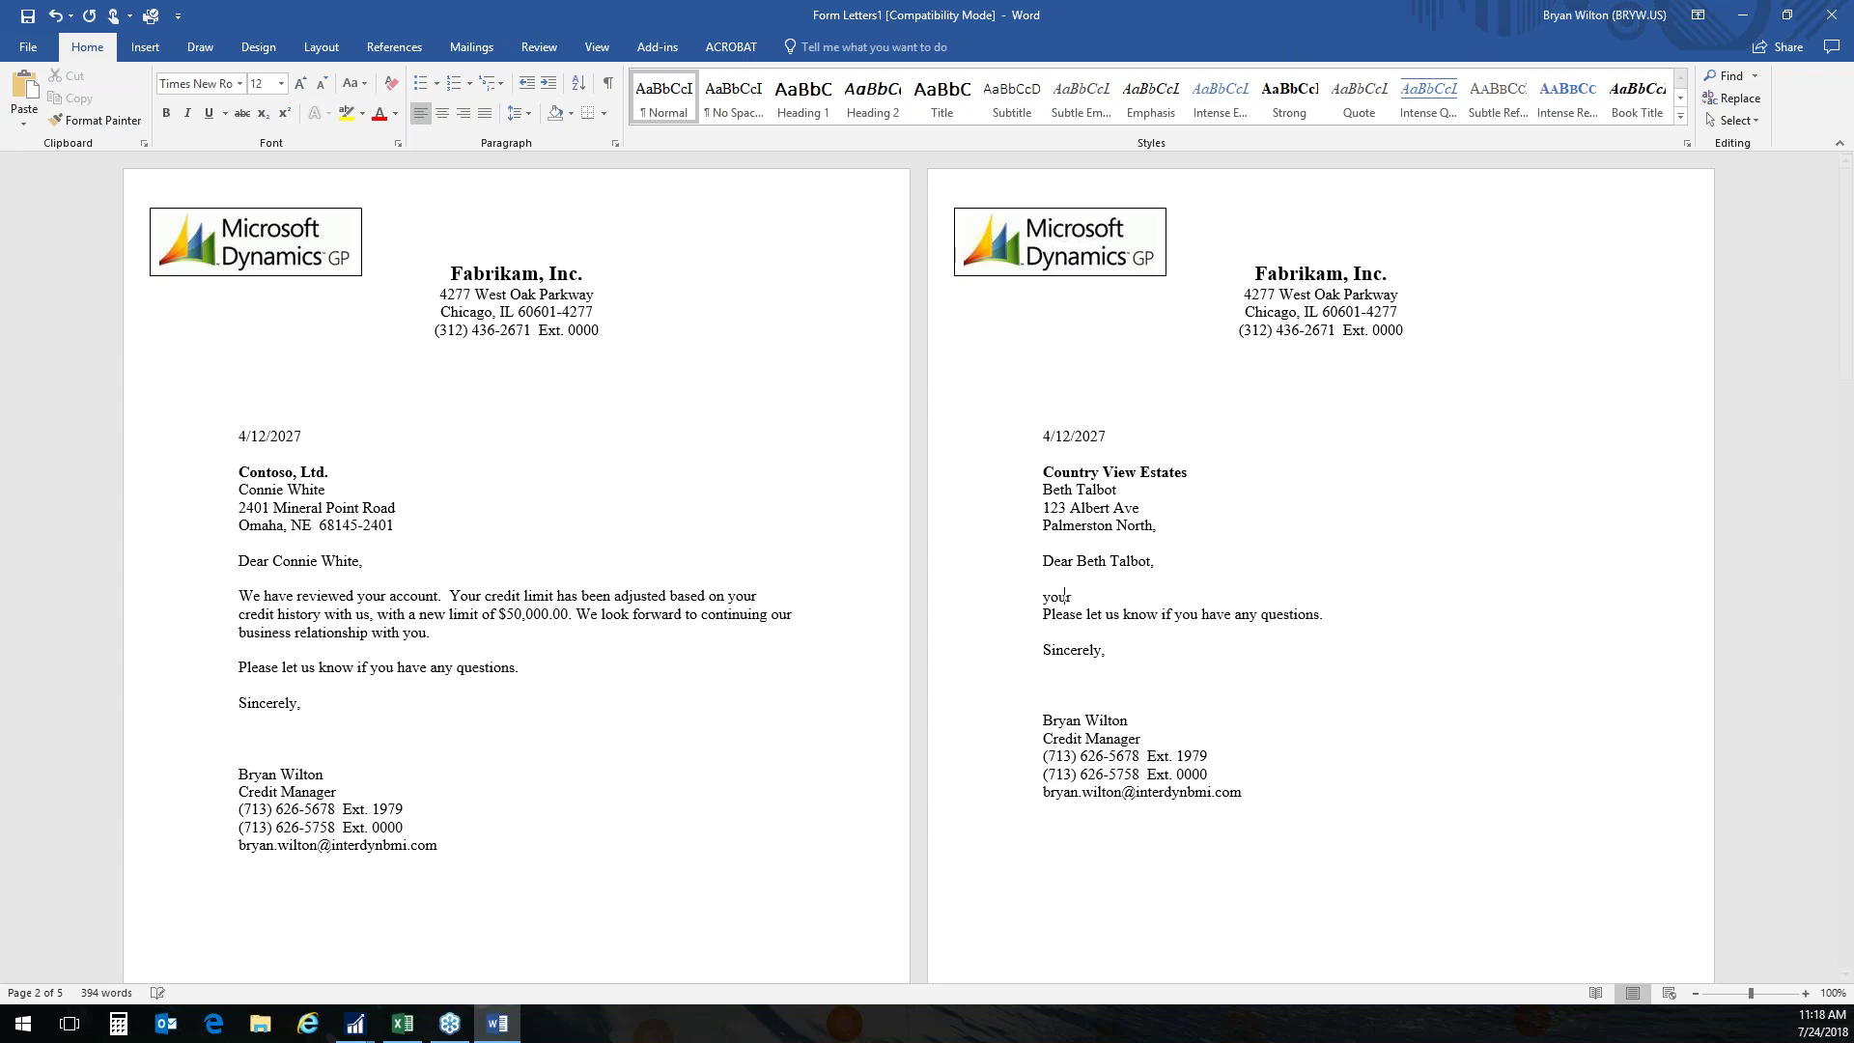
text(notes here.)
key(Return)
key(Return)
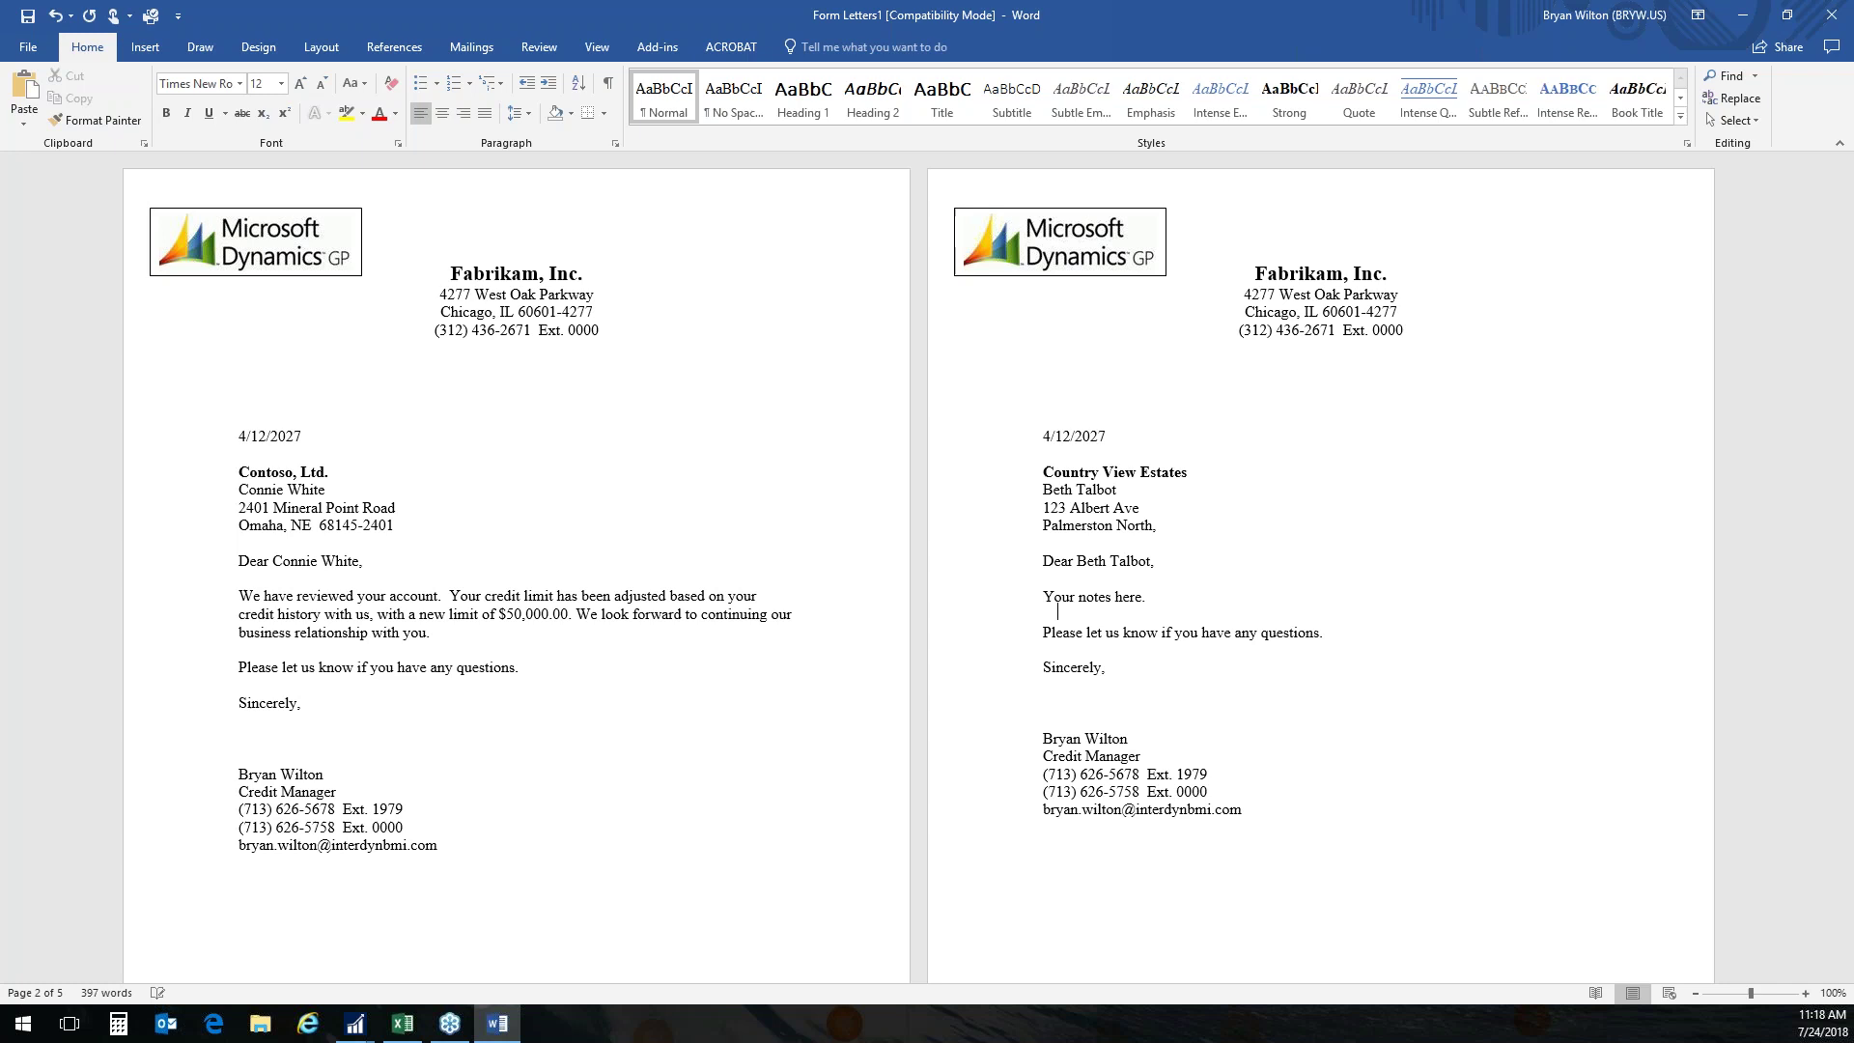
drag(1041, 472, 1332, 669)
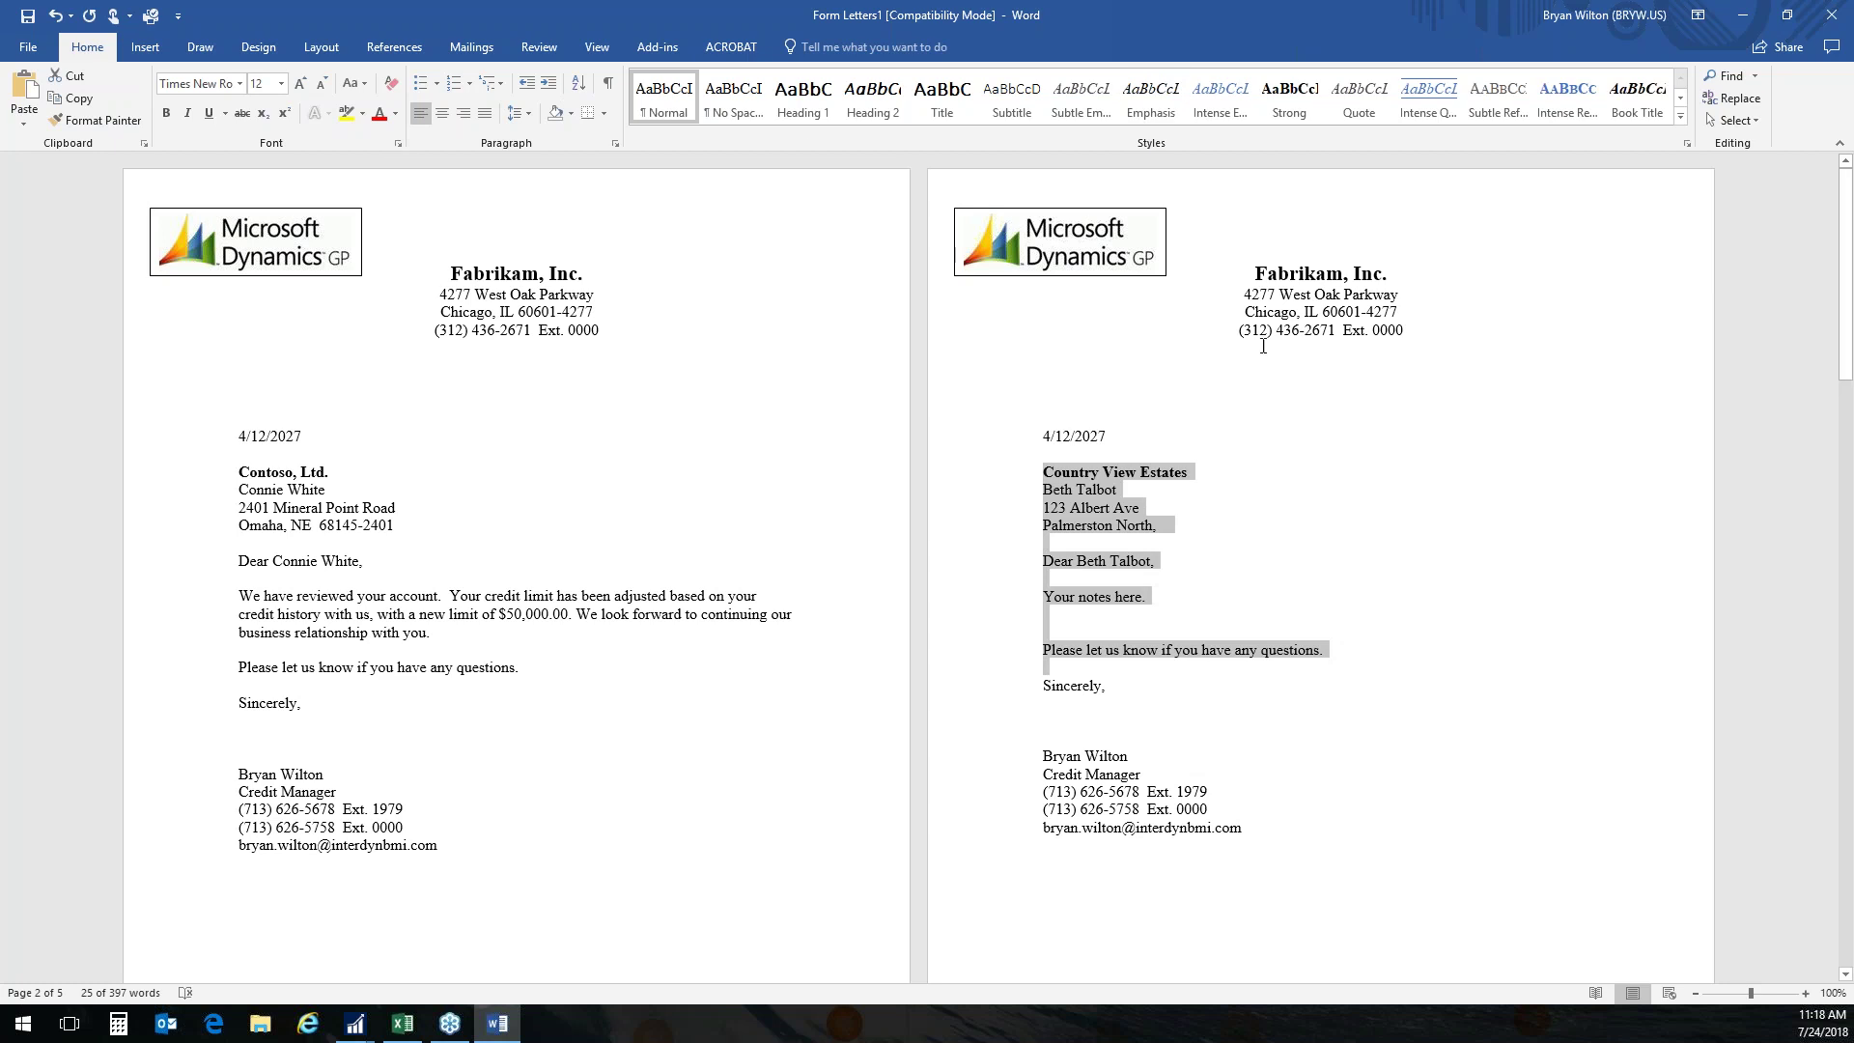
click(1318, 528)
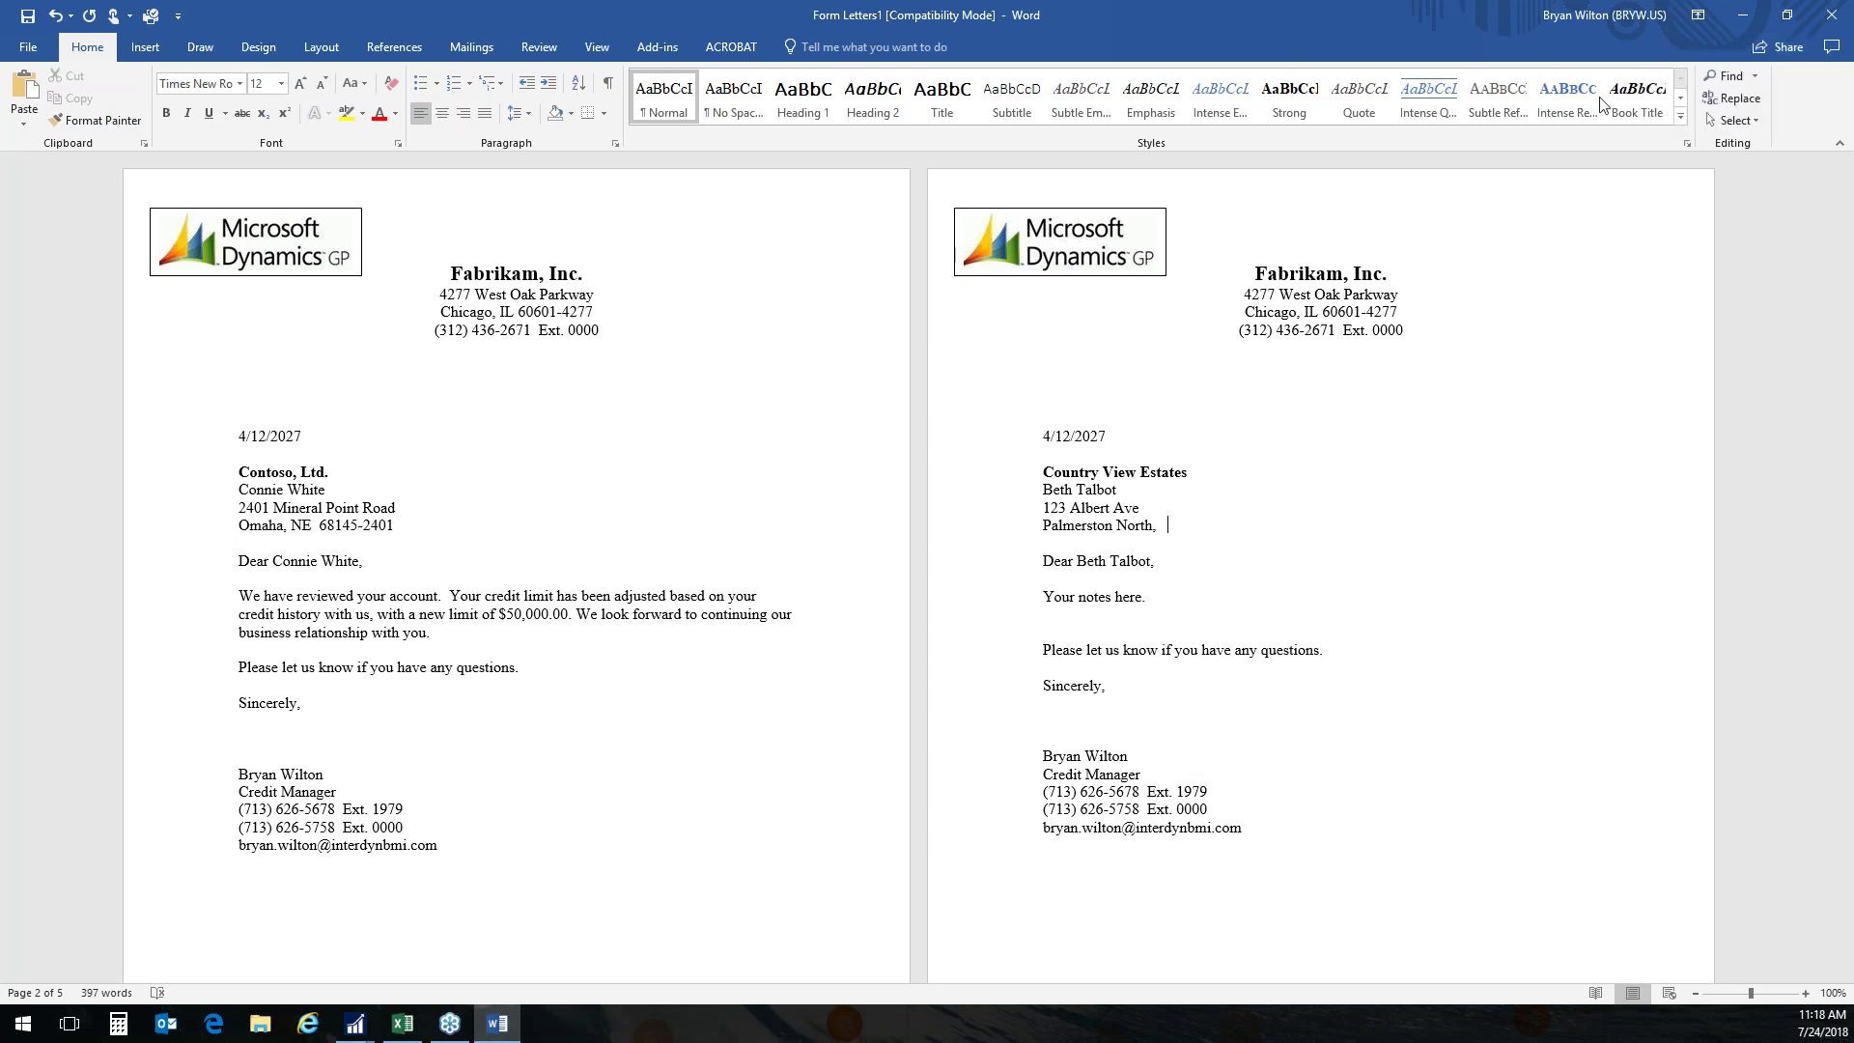
click(1834, 16)
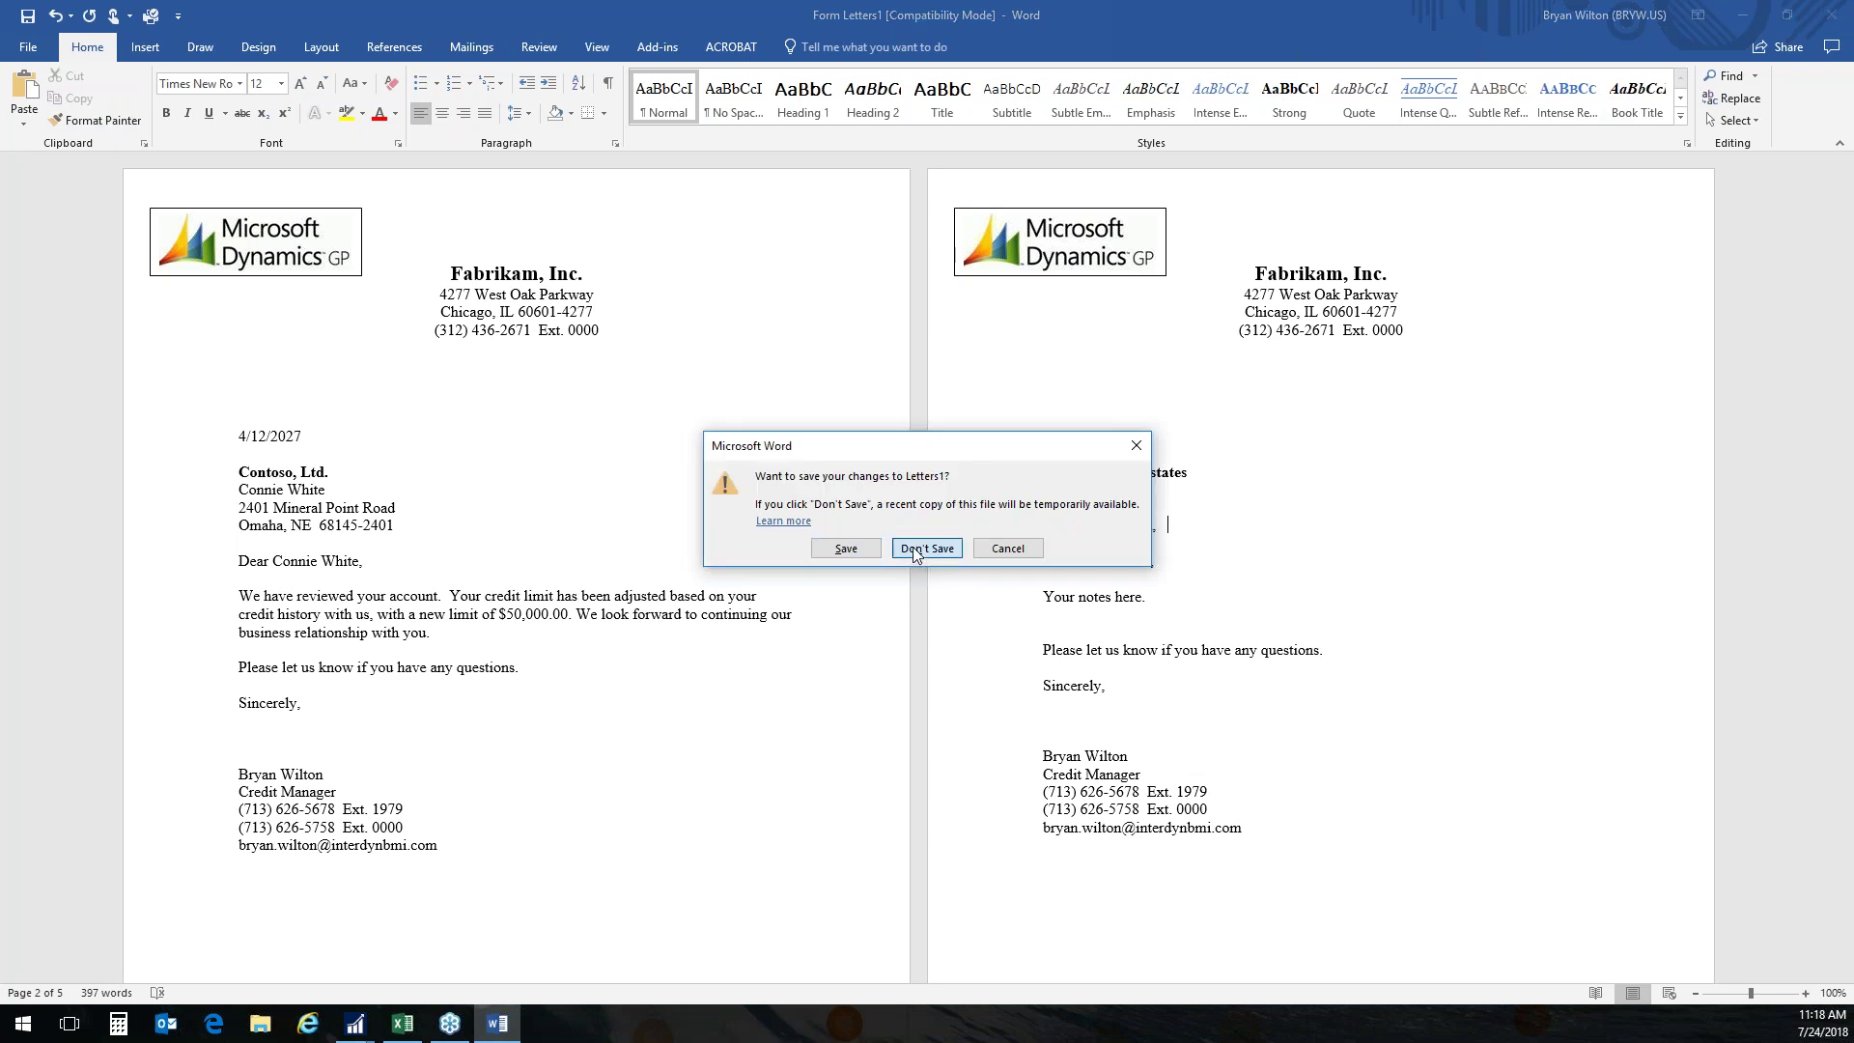
click(915, 549)
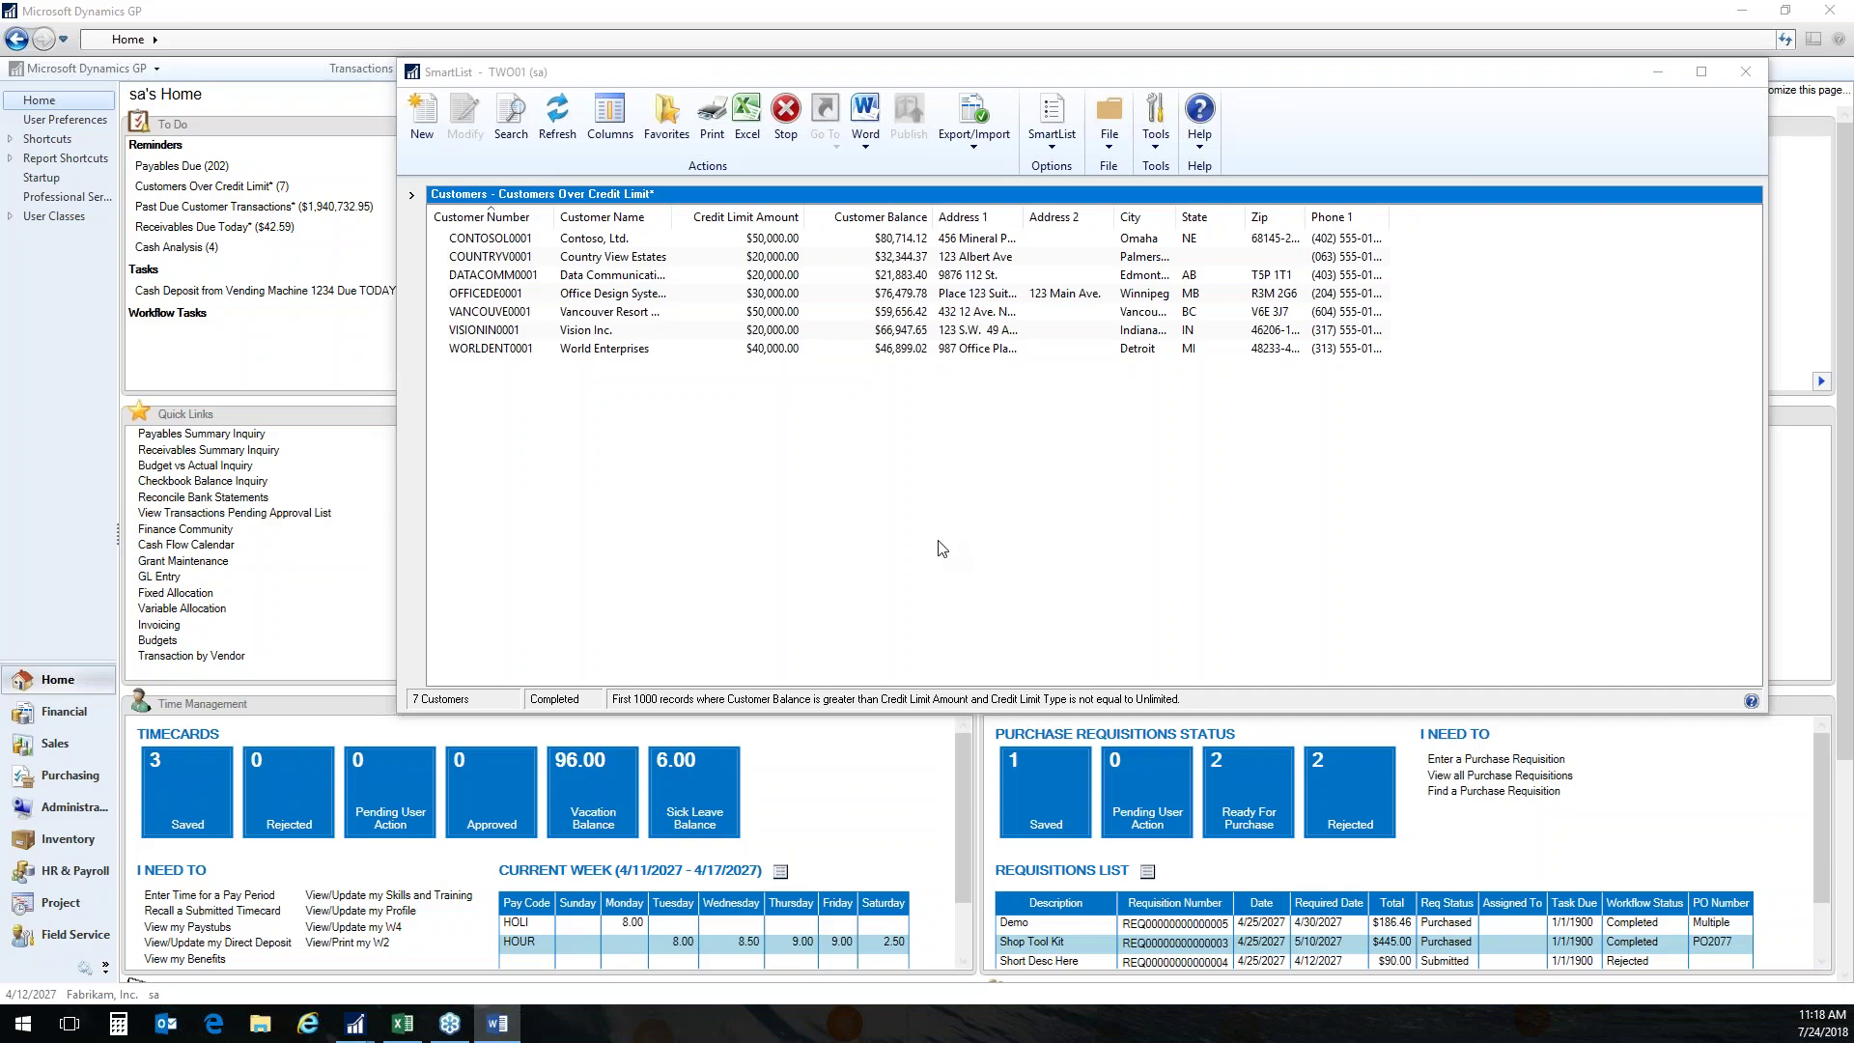
Collapse Sales and load the default Financial > Account Transactions SmartList, then scroll its results.
click(412, 197)
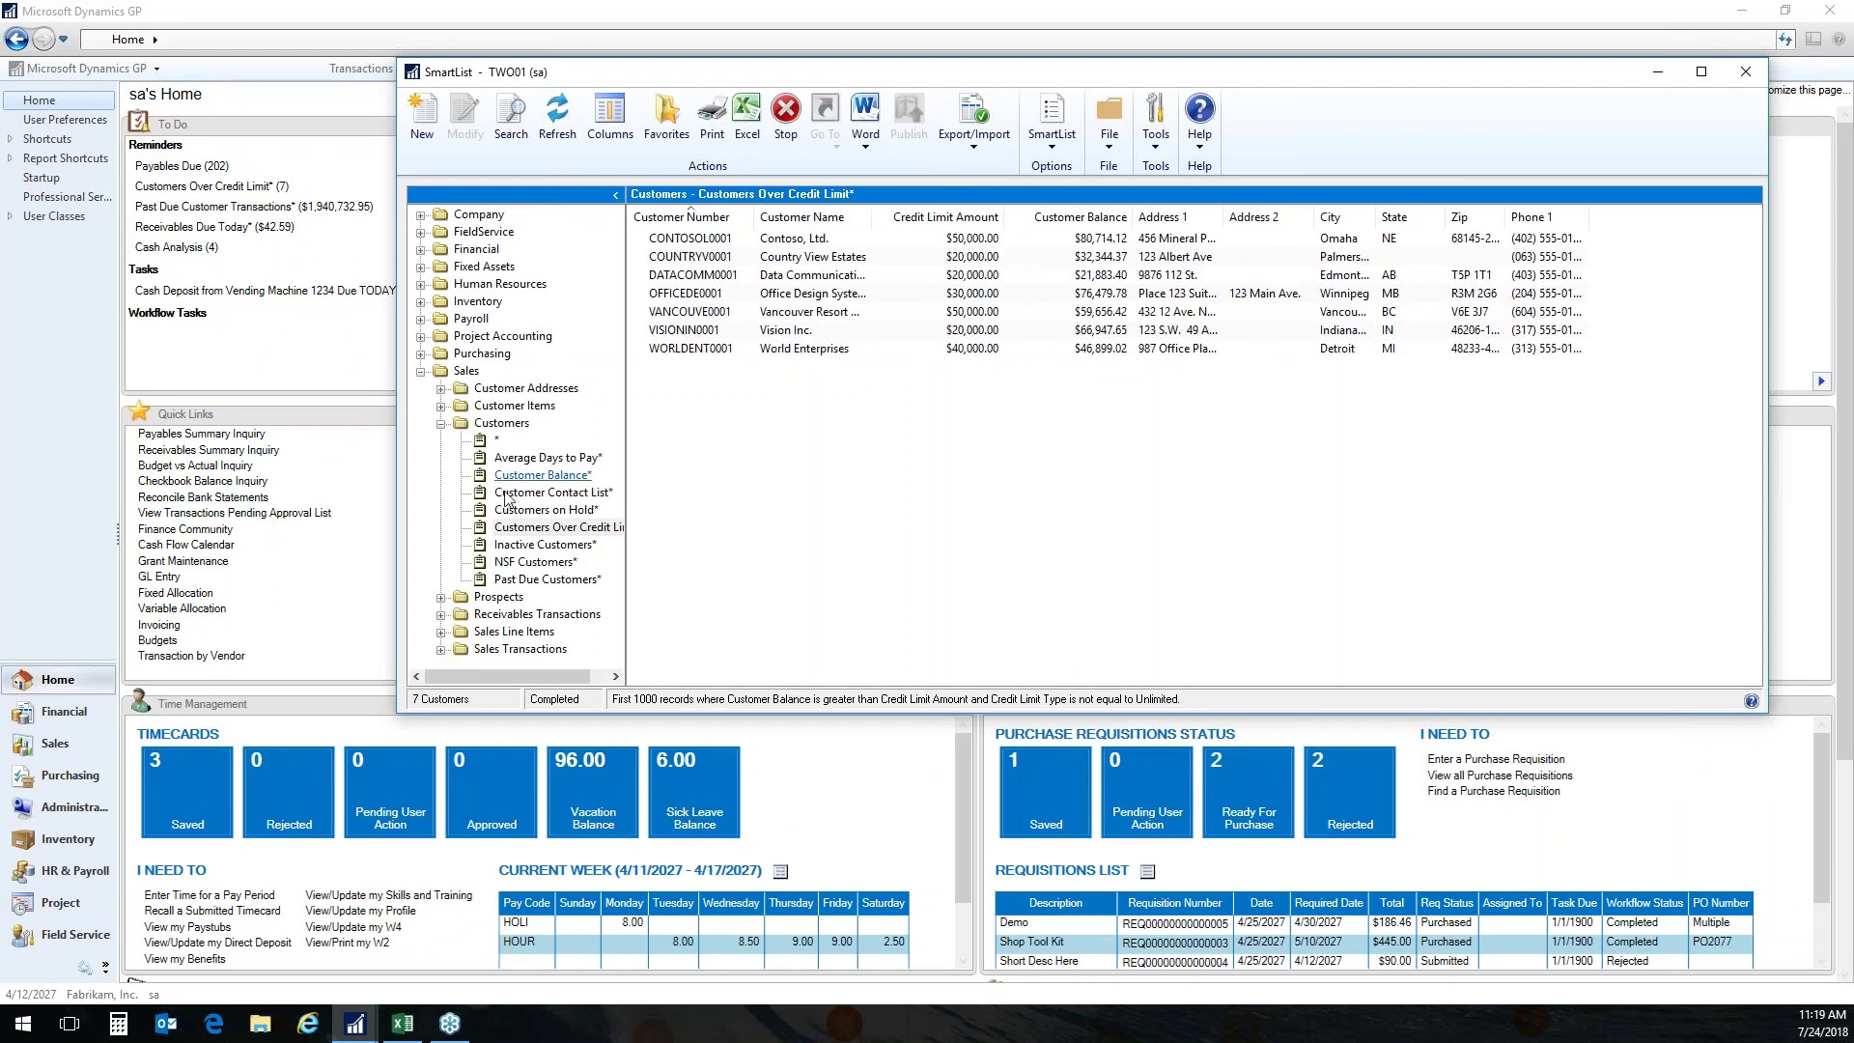
click(421, 371)
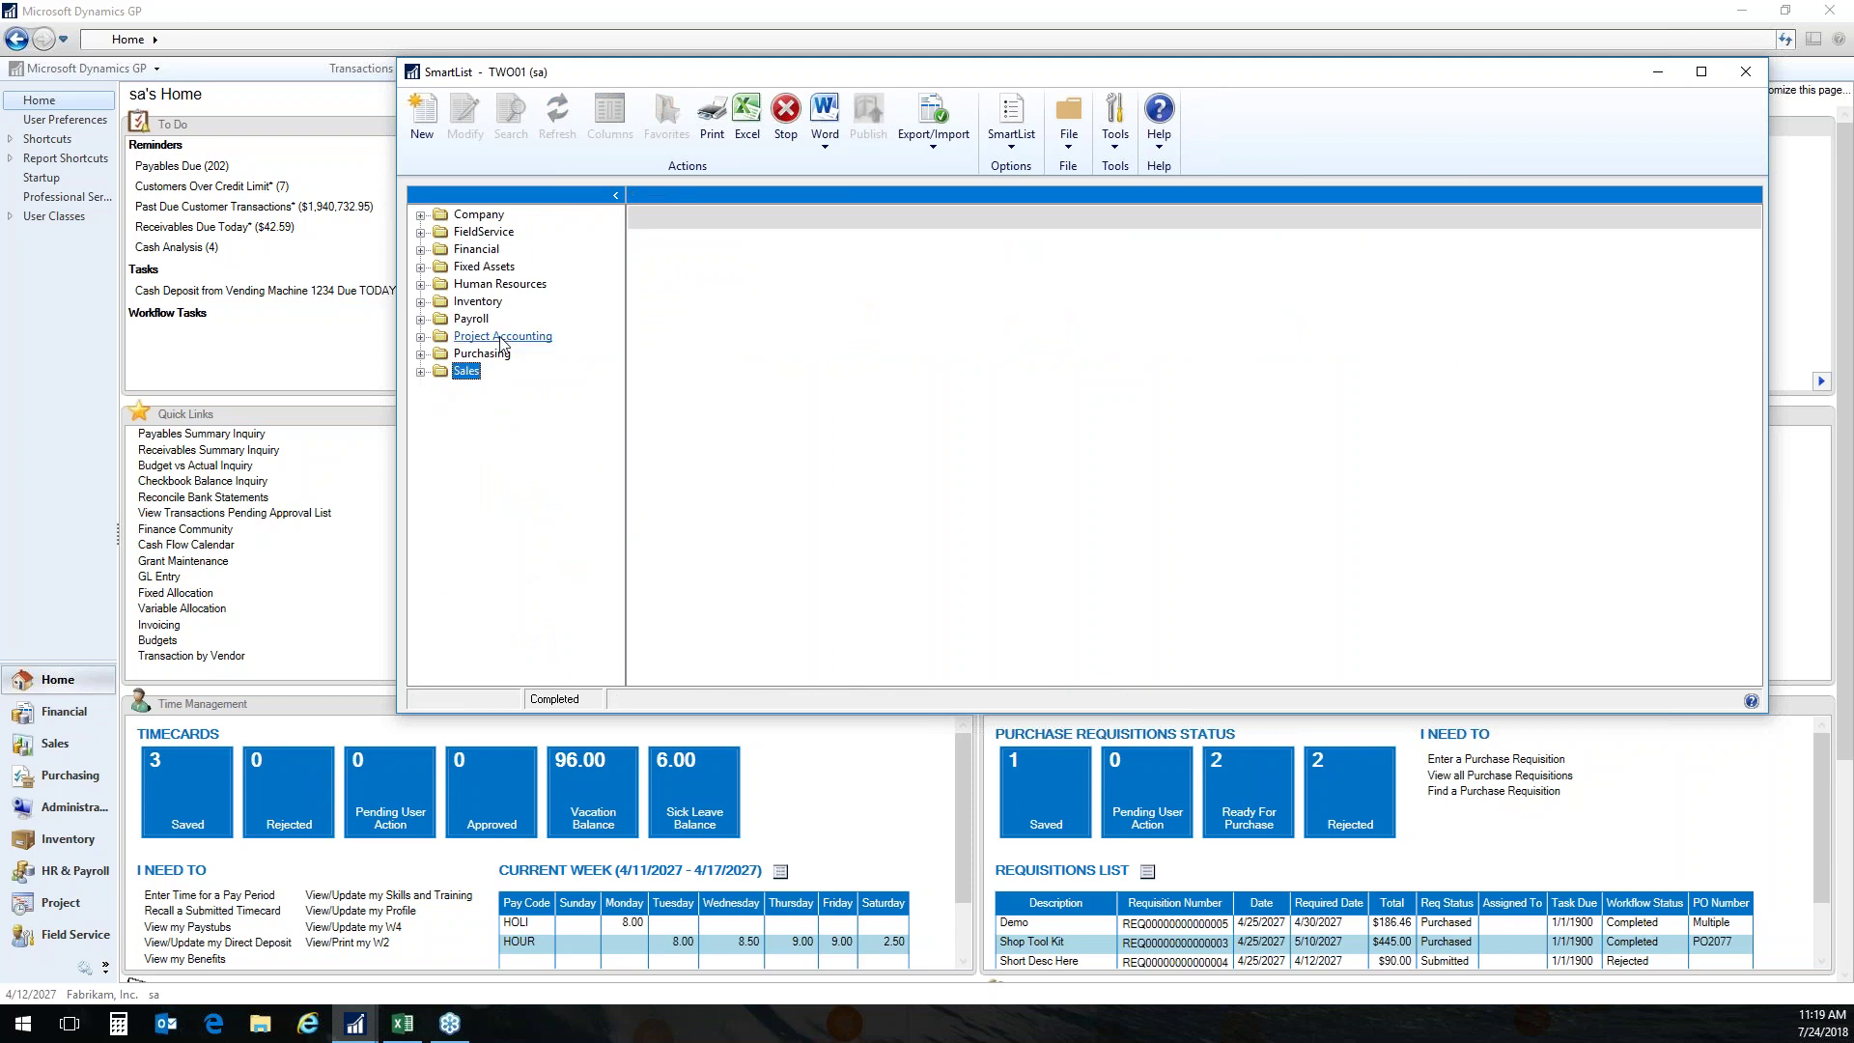
click(421, 250)
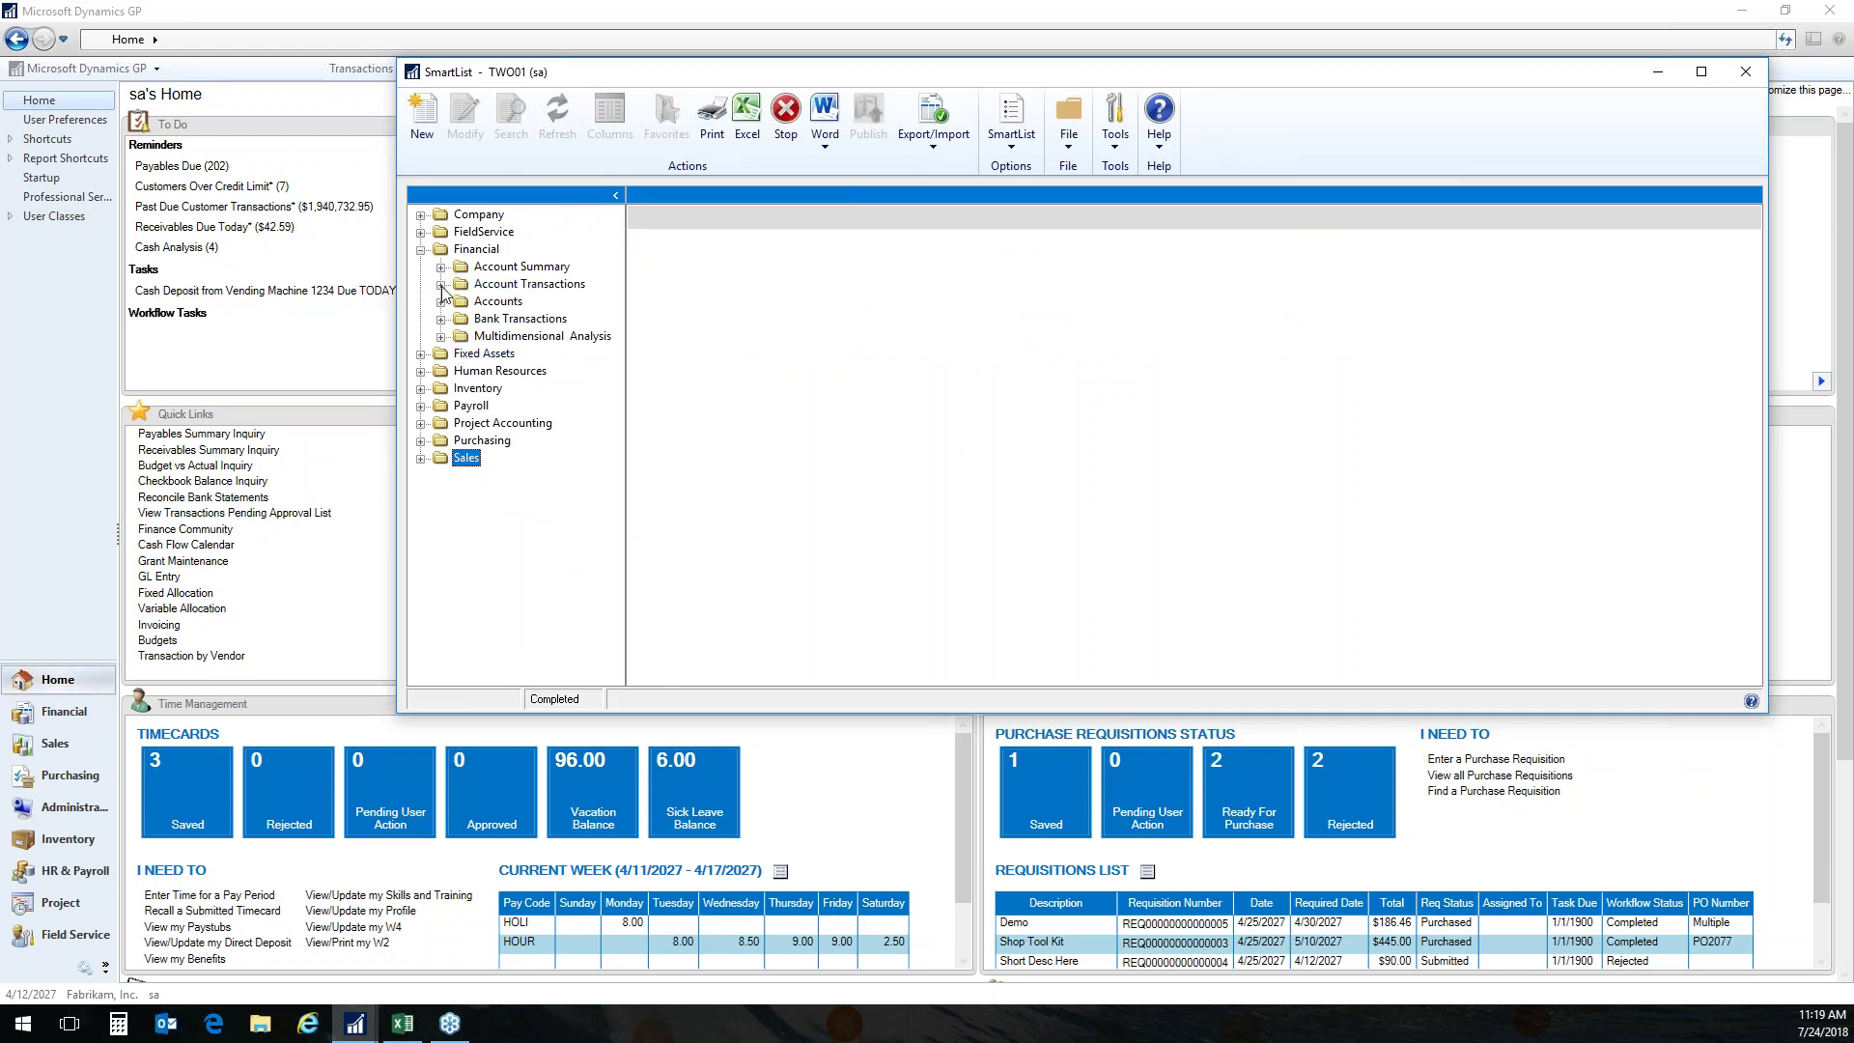
click(441, 285)
click(497, 301)
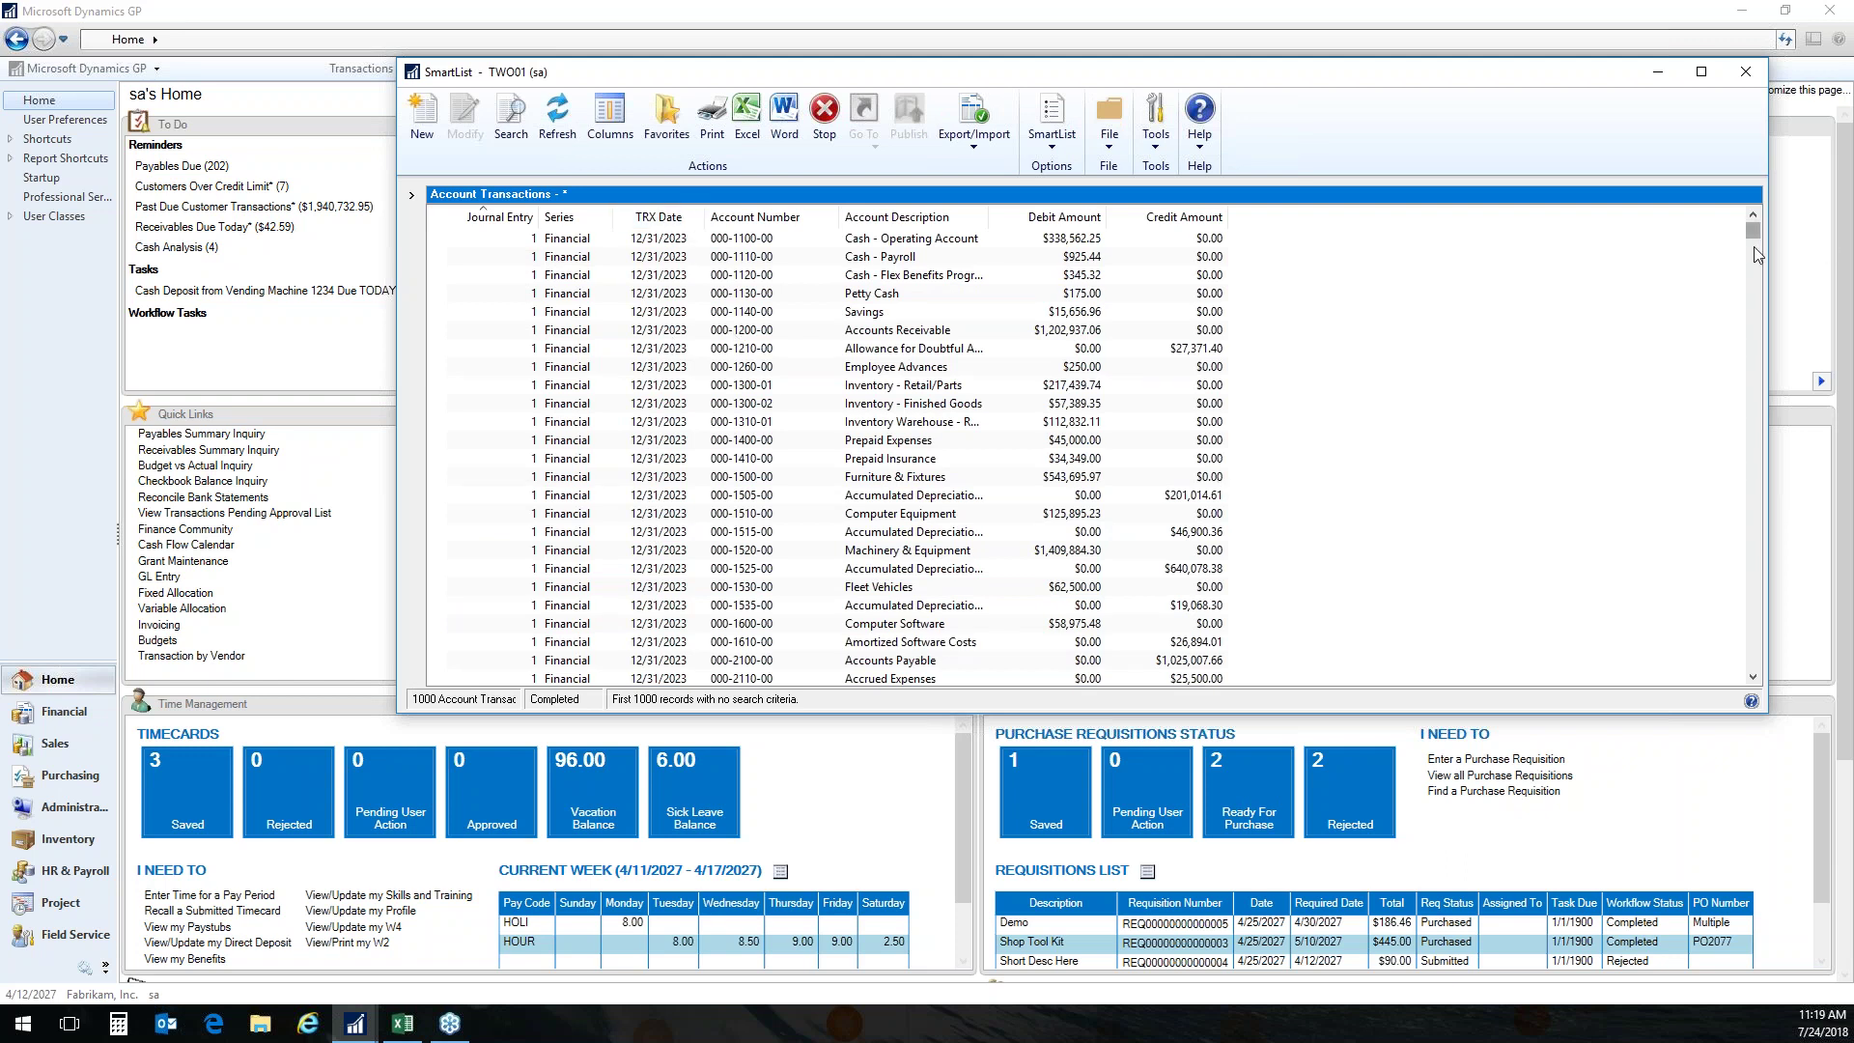
scroll(1754, 256, down, 4)
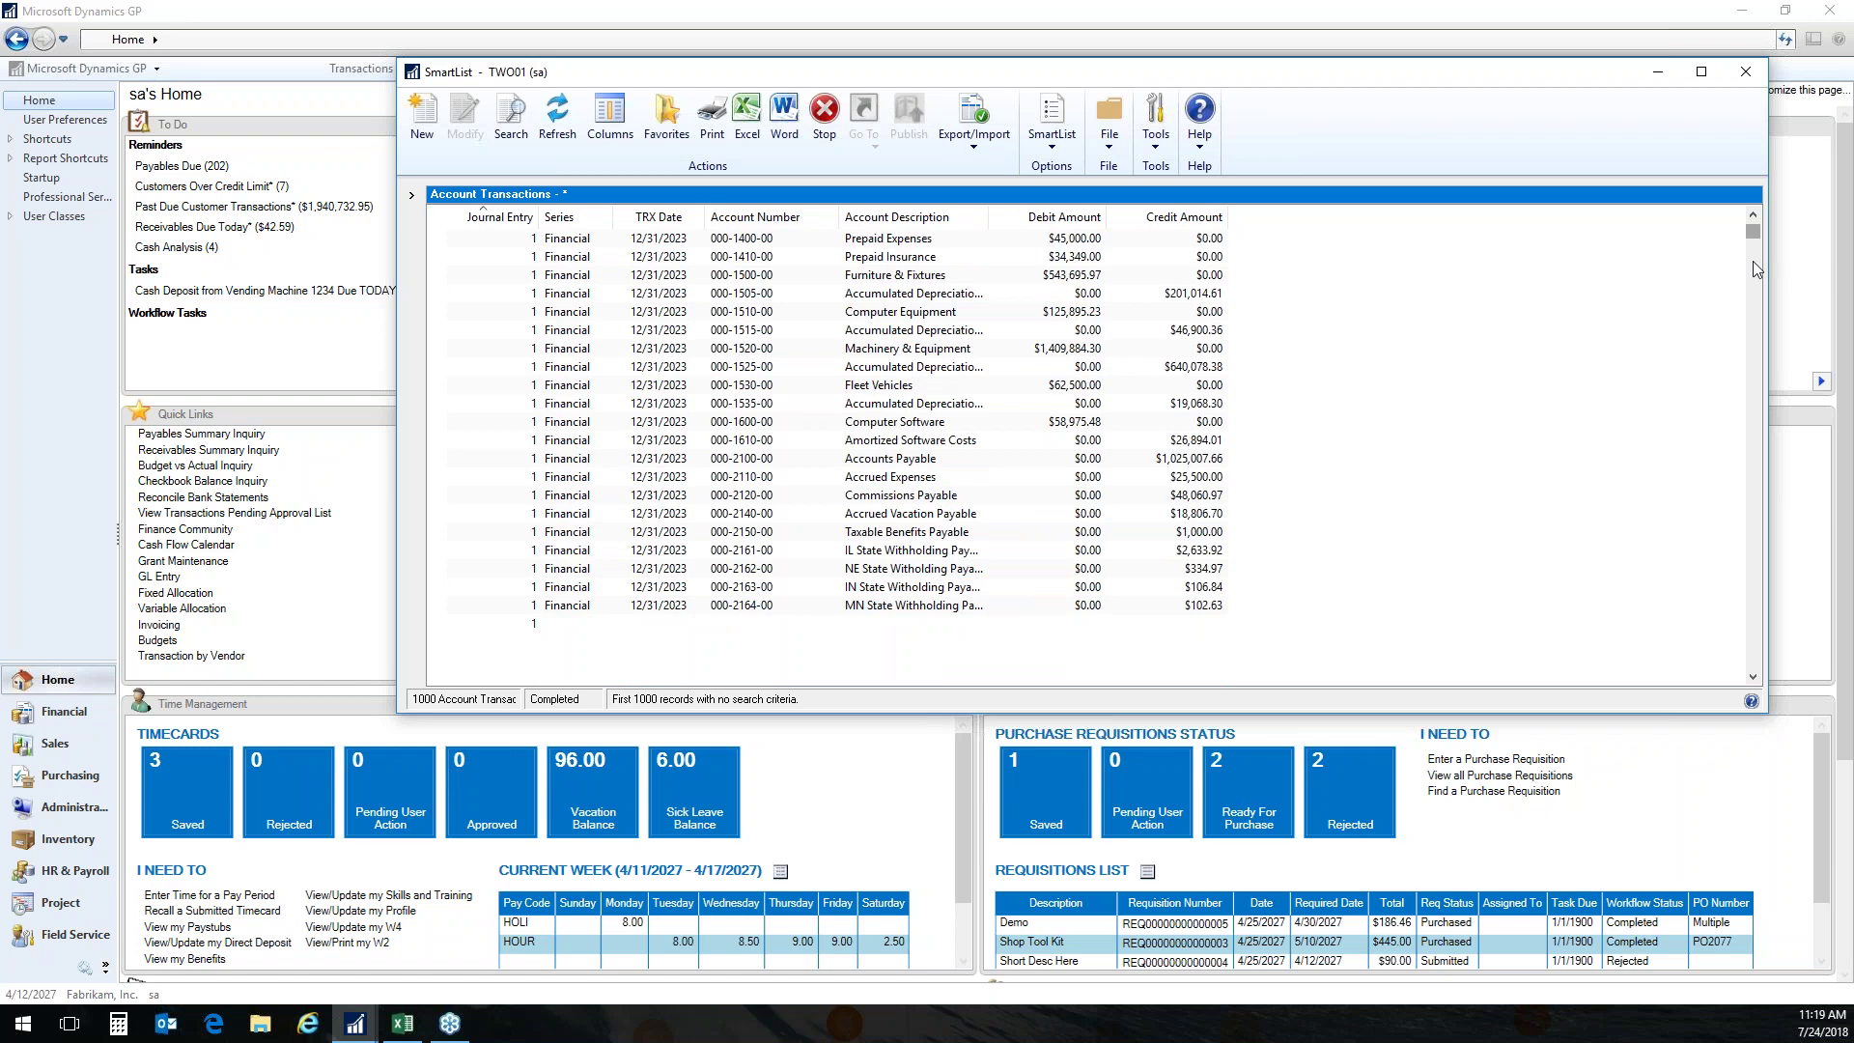
drag(1753, 233, 731, 471)
scroll(731, 470, down, 6)
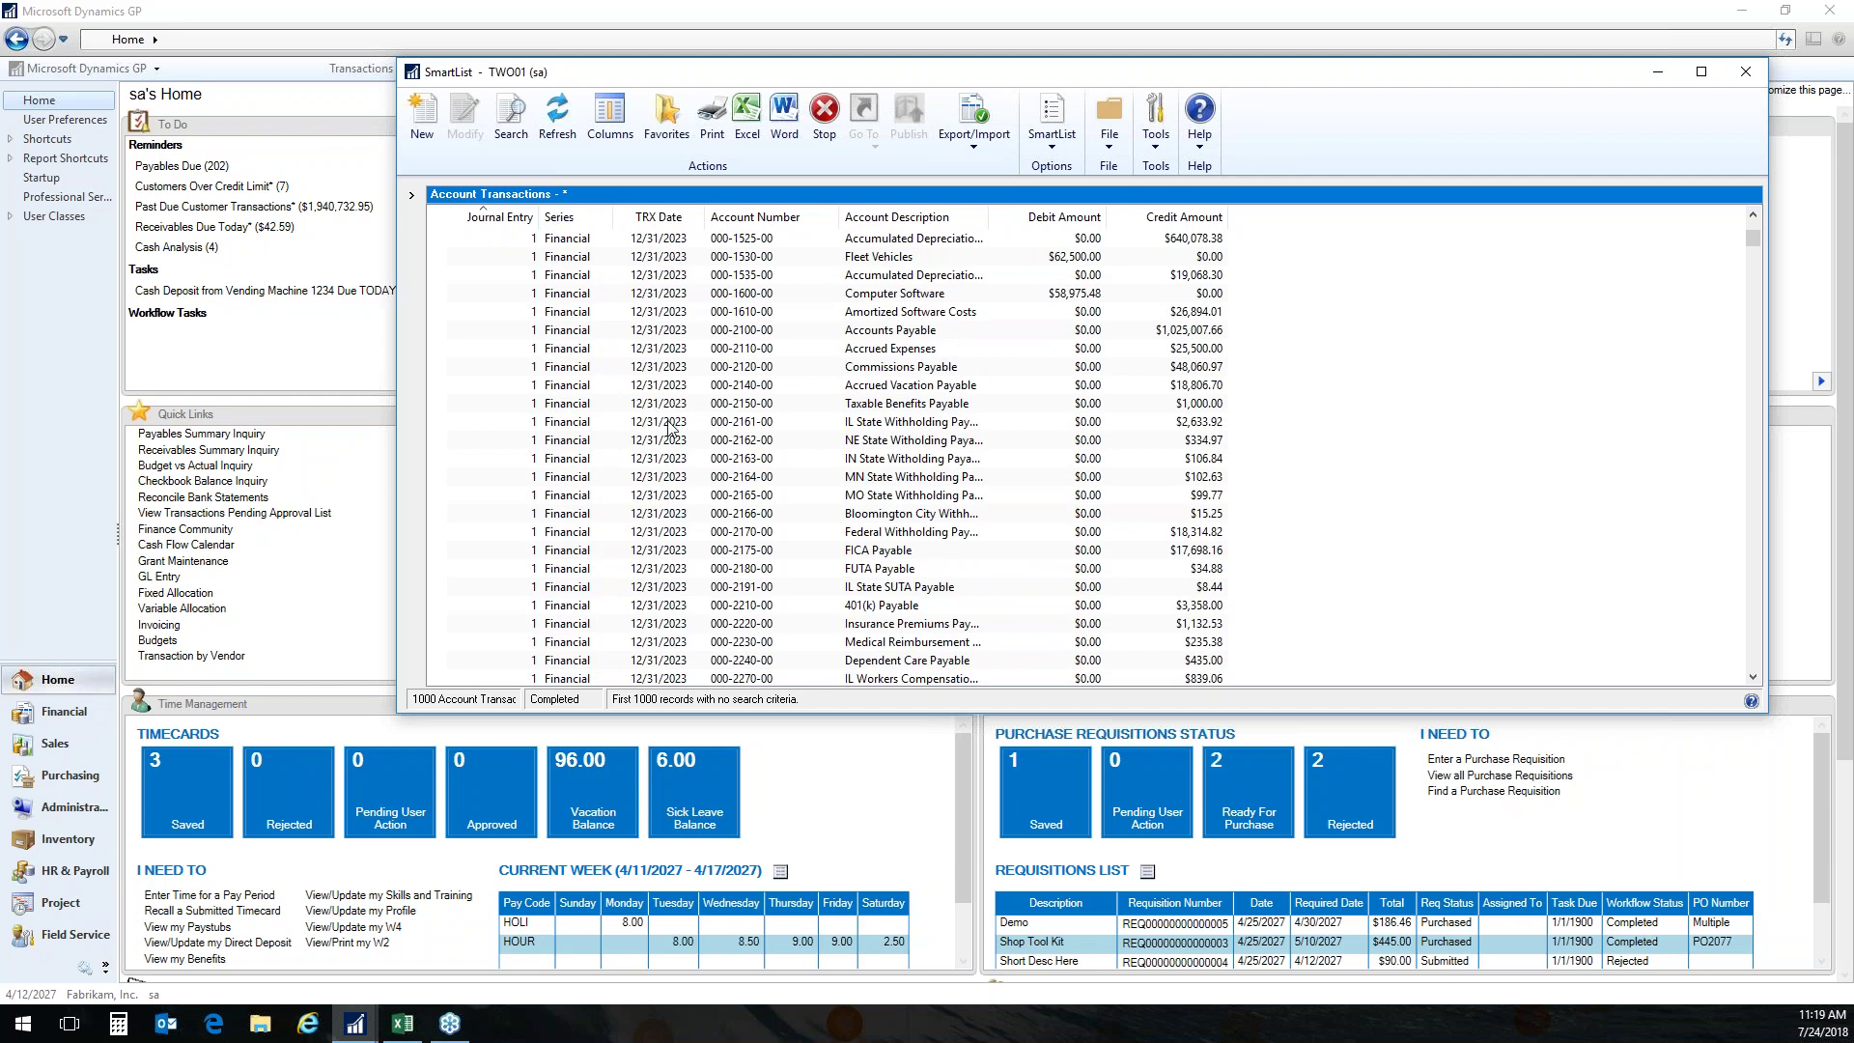
Search Account Transactions for TRX Date between 12/10/2023 and 12/30/2023.
click(512, 136)
drag(515, 127, 792, 133)
click(530, 659)
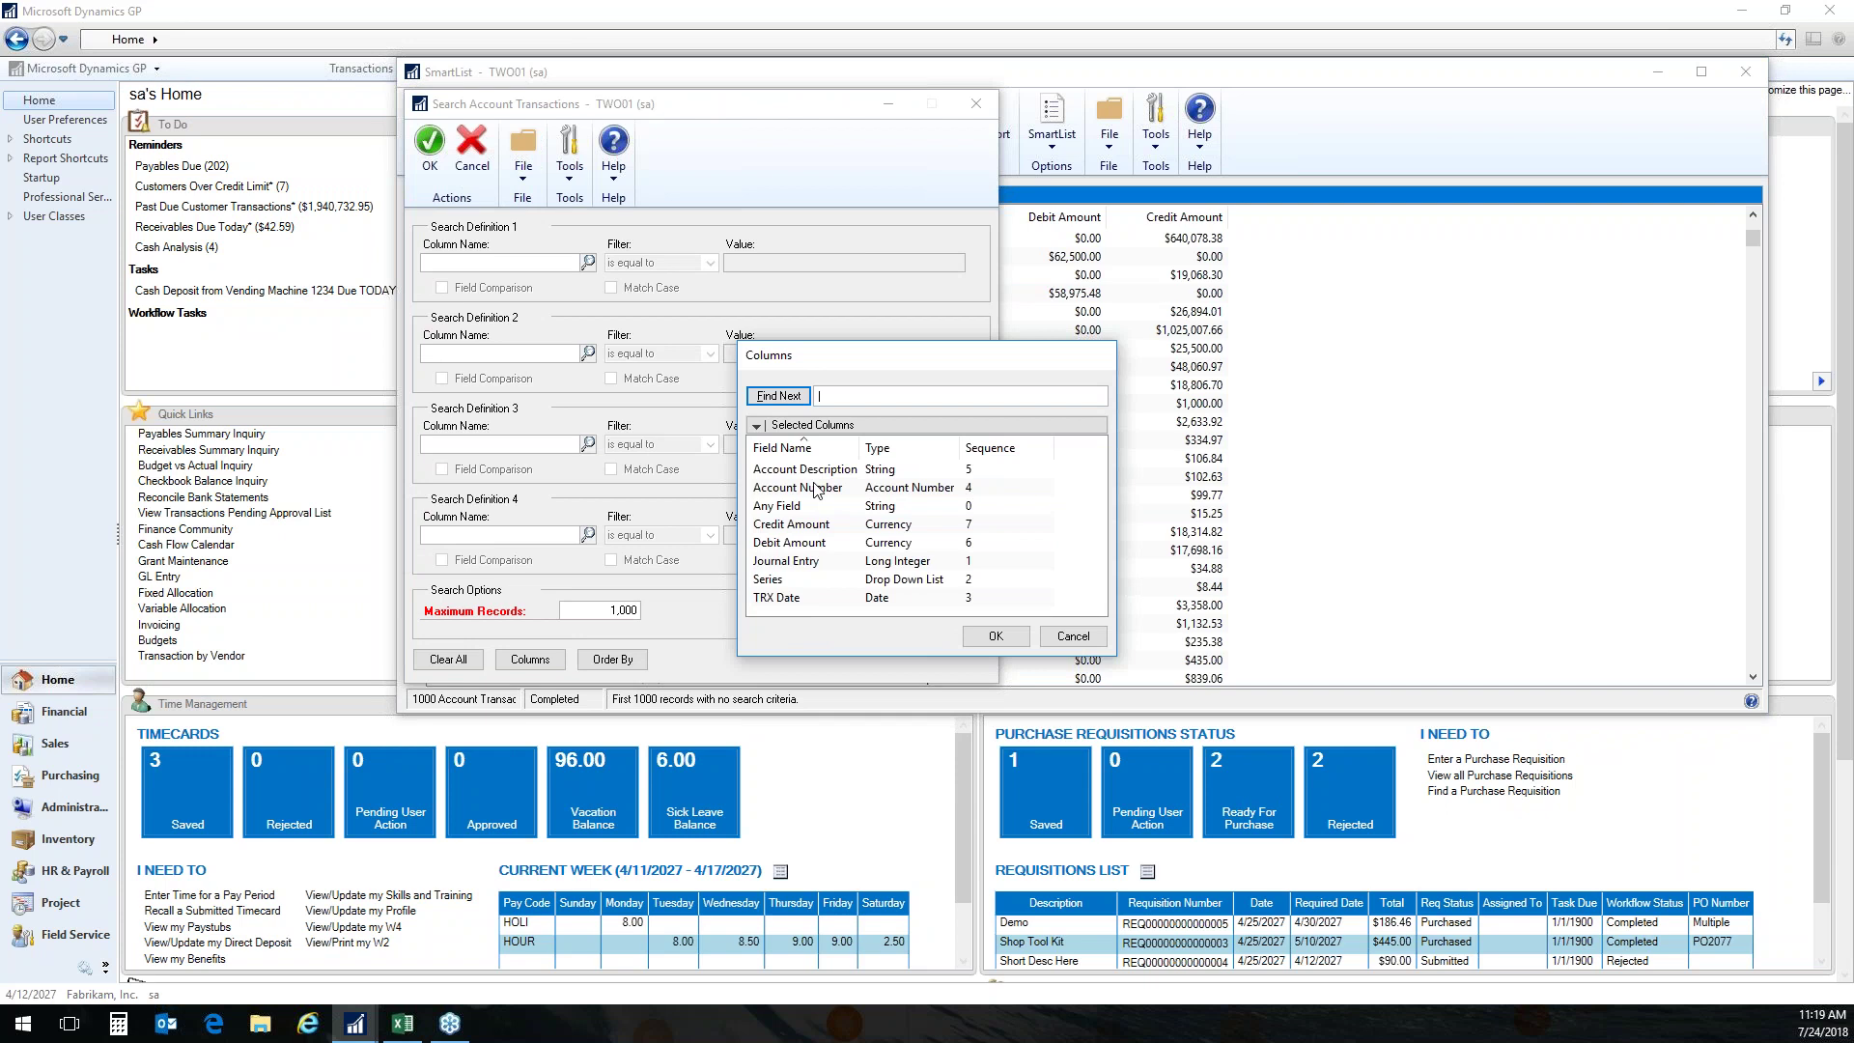
click(784, 601)
double_click(784, 599)
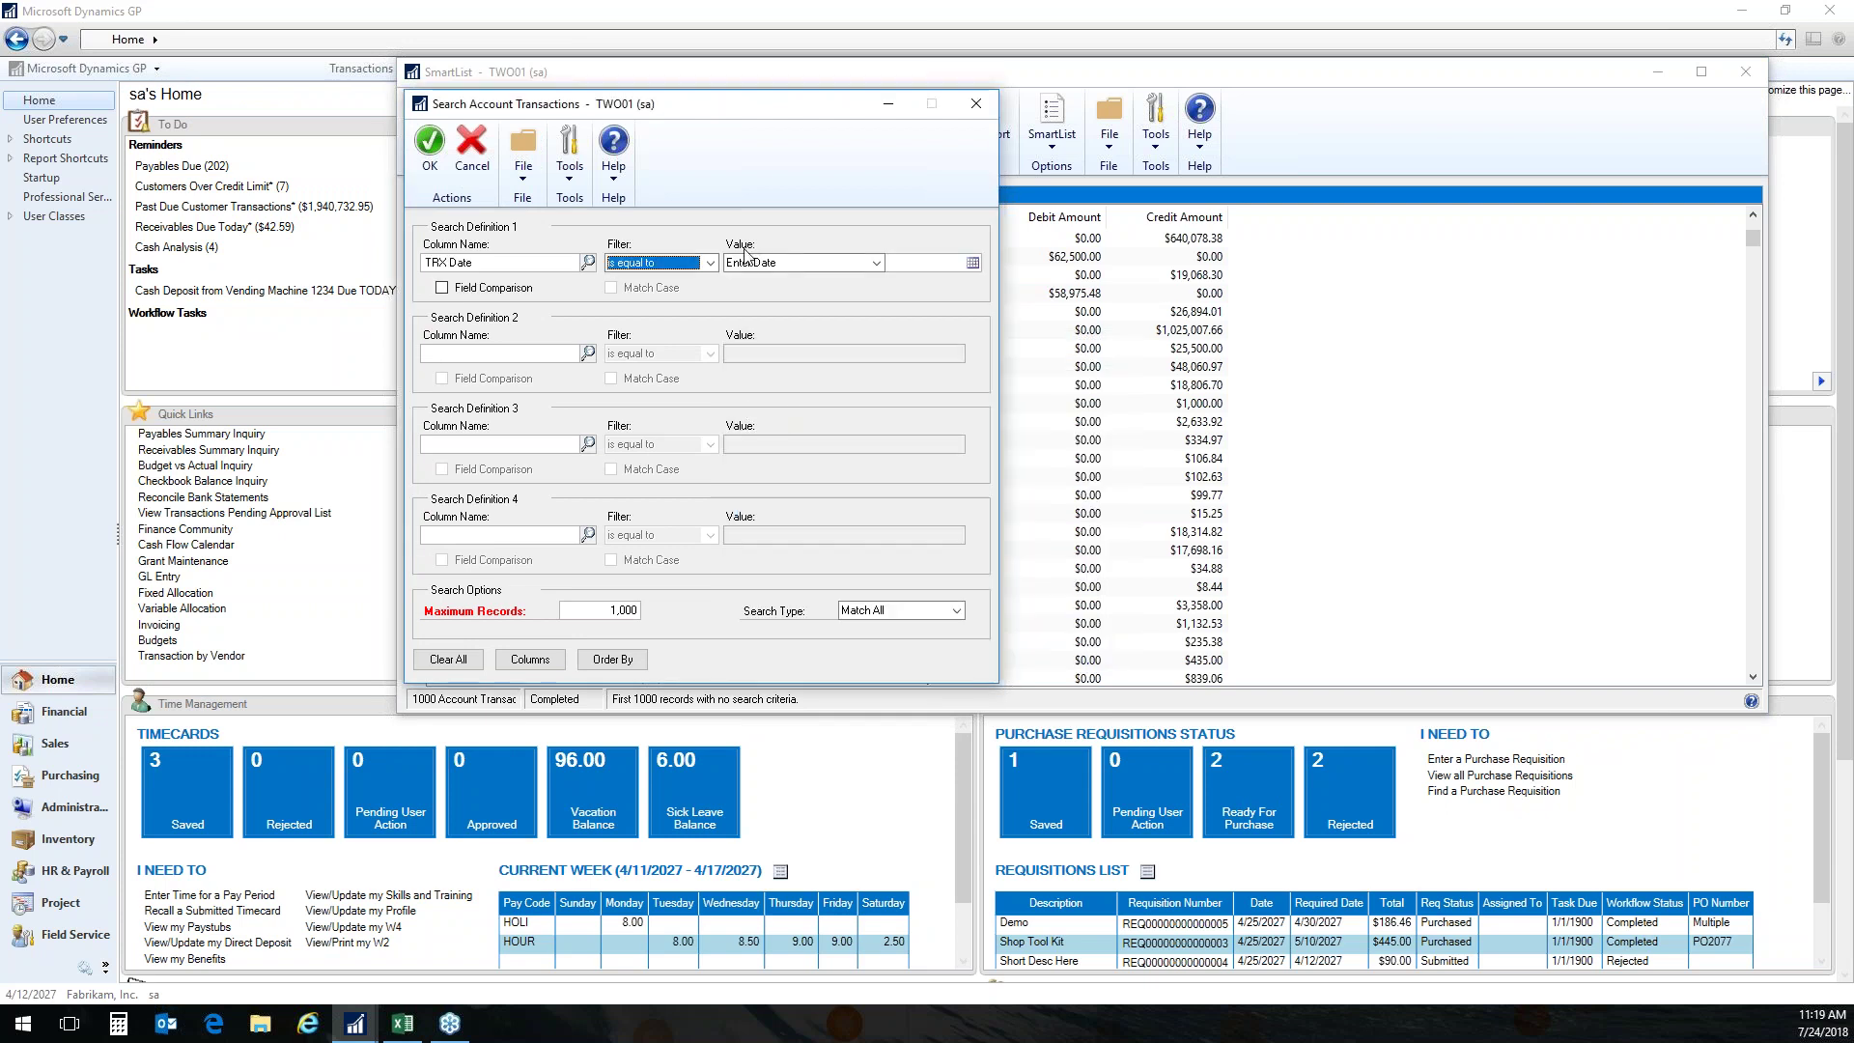
click(709, 263)
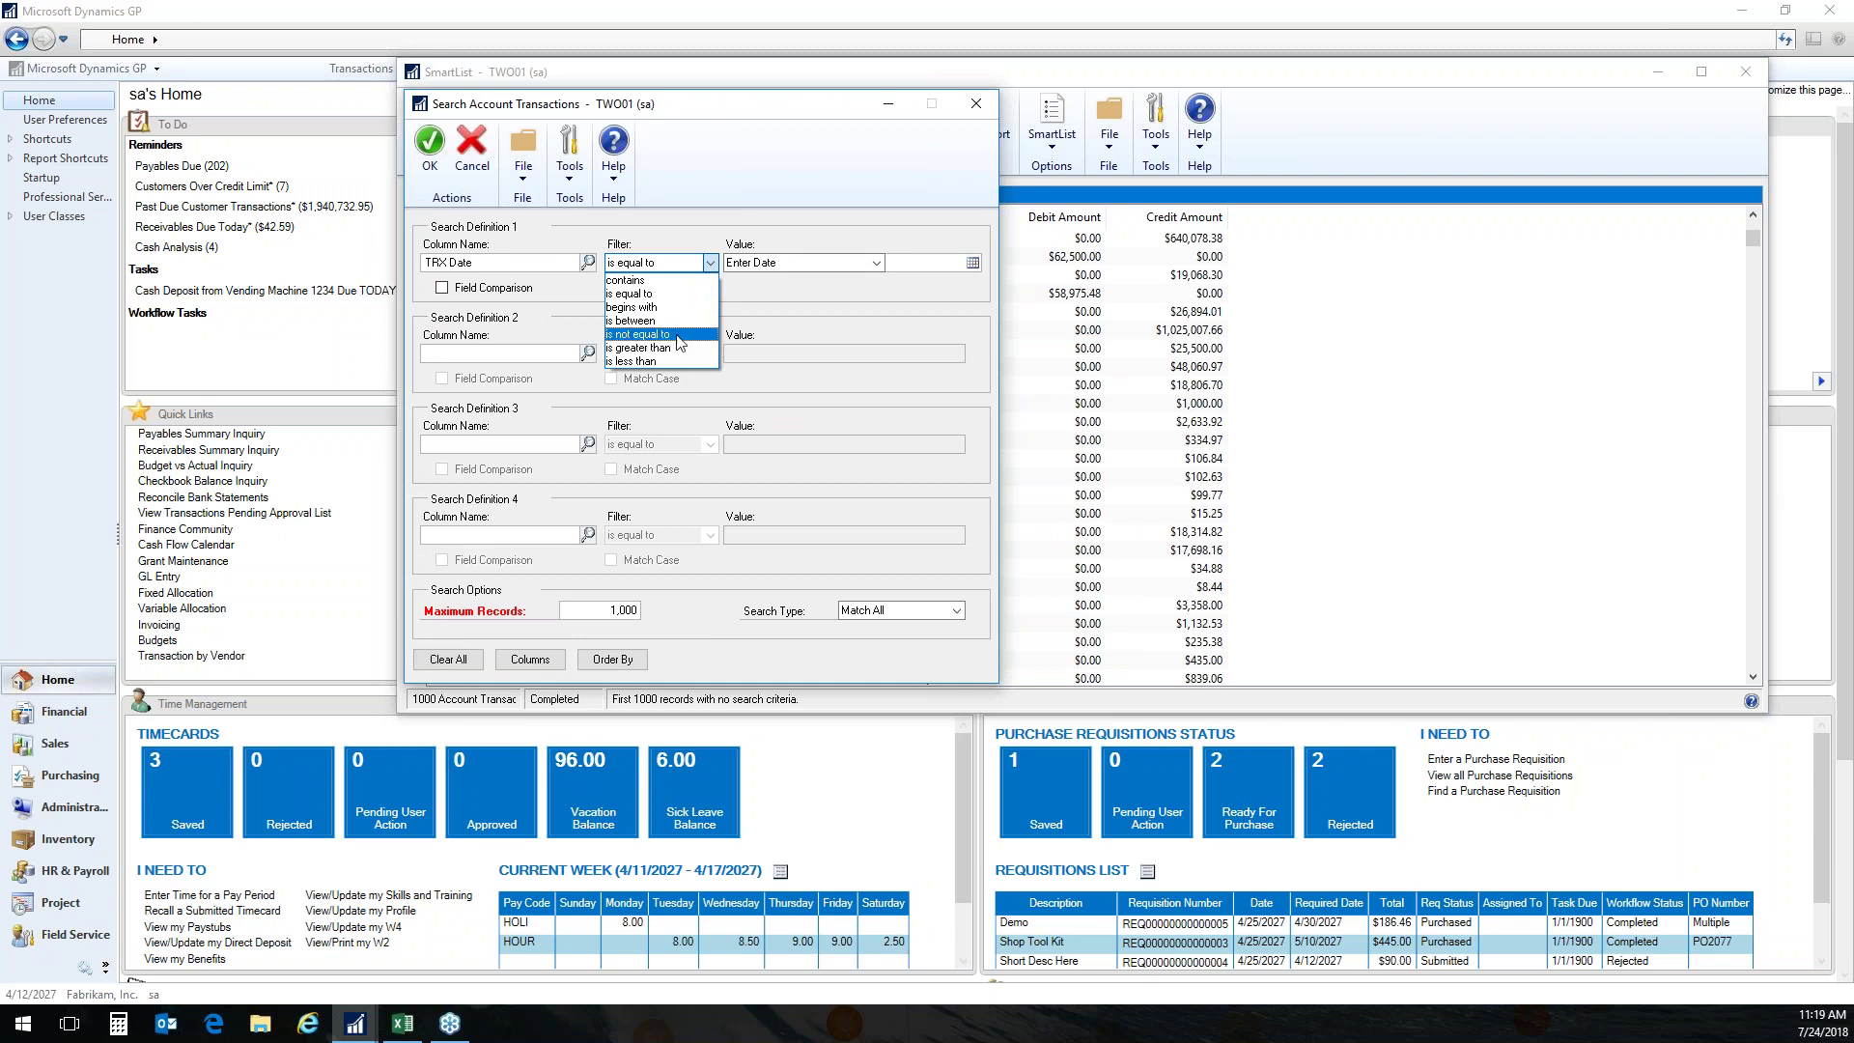
click(667, 320)
click(914, 262)
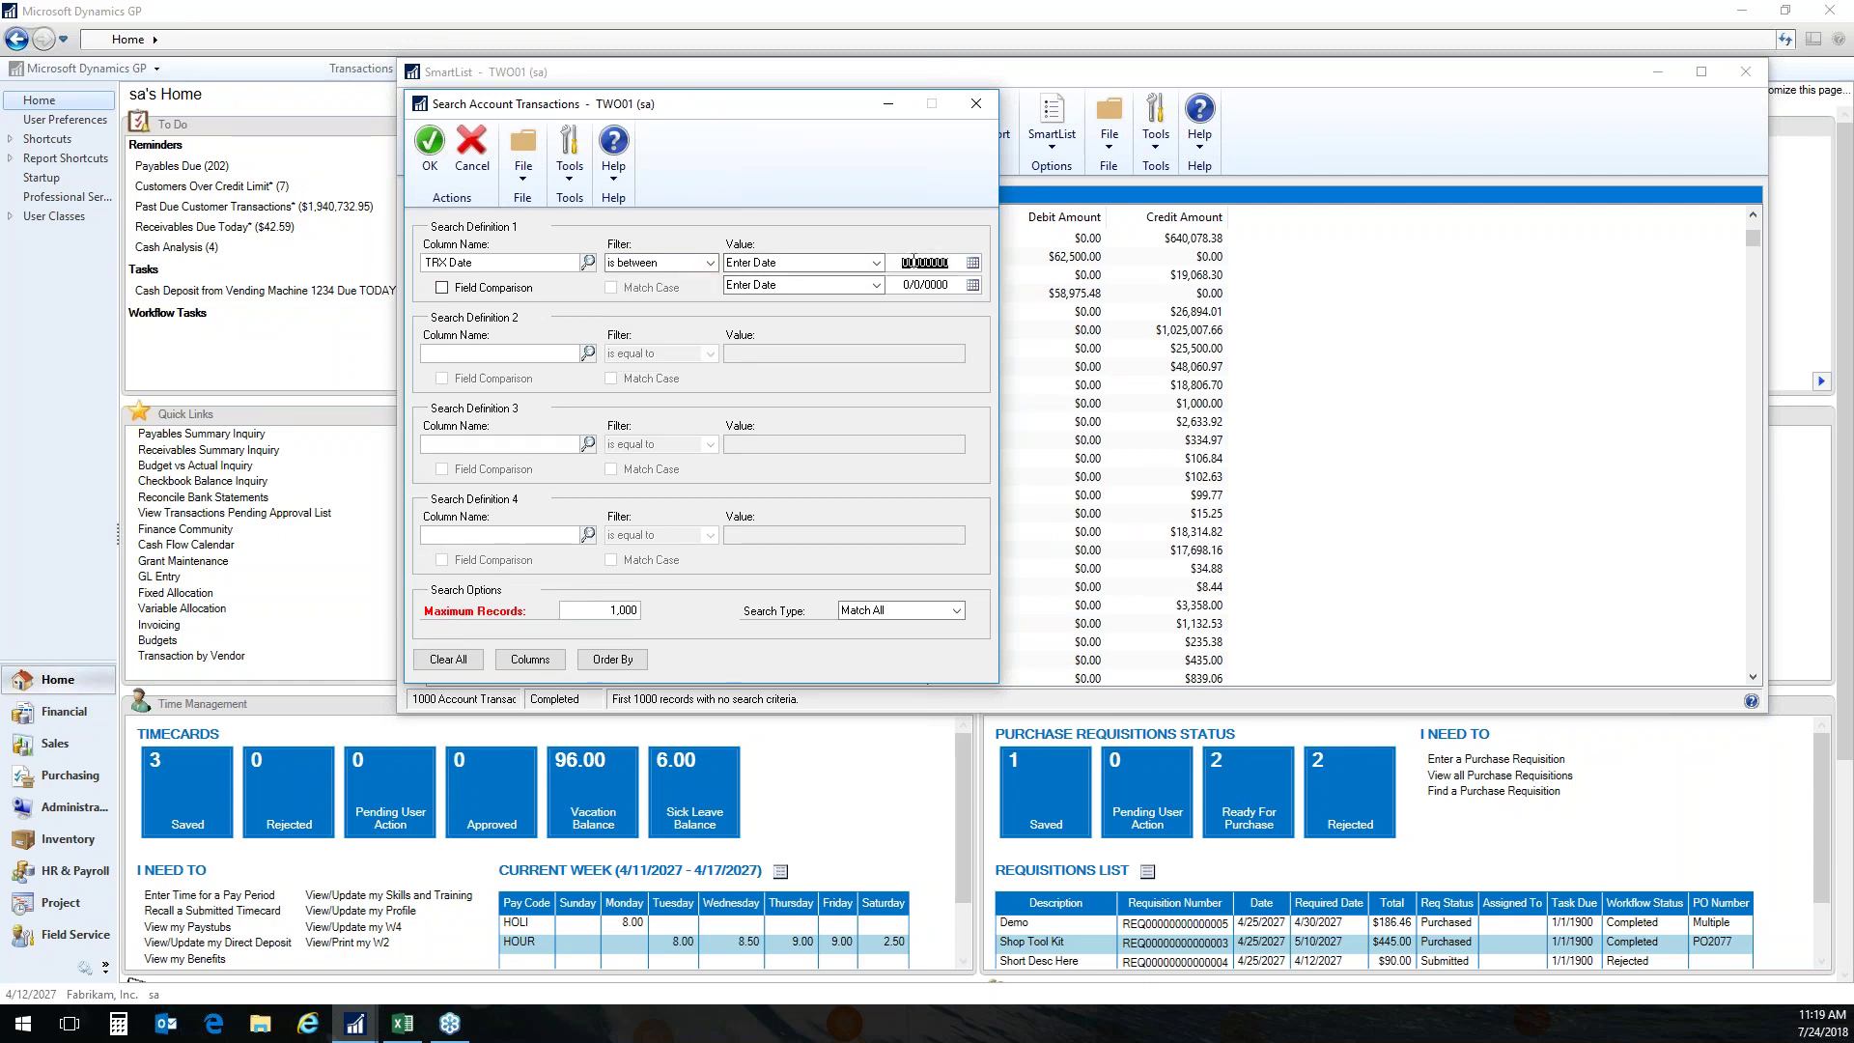
text(12102023)
key(Tab)
key(Tab)
key(Tab)
text(12/30/2023)
key(Tab)
click(430, 145)
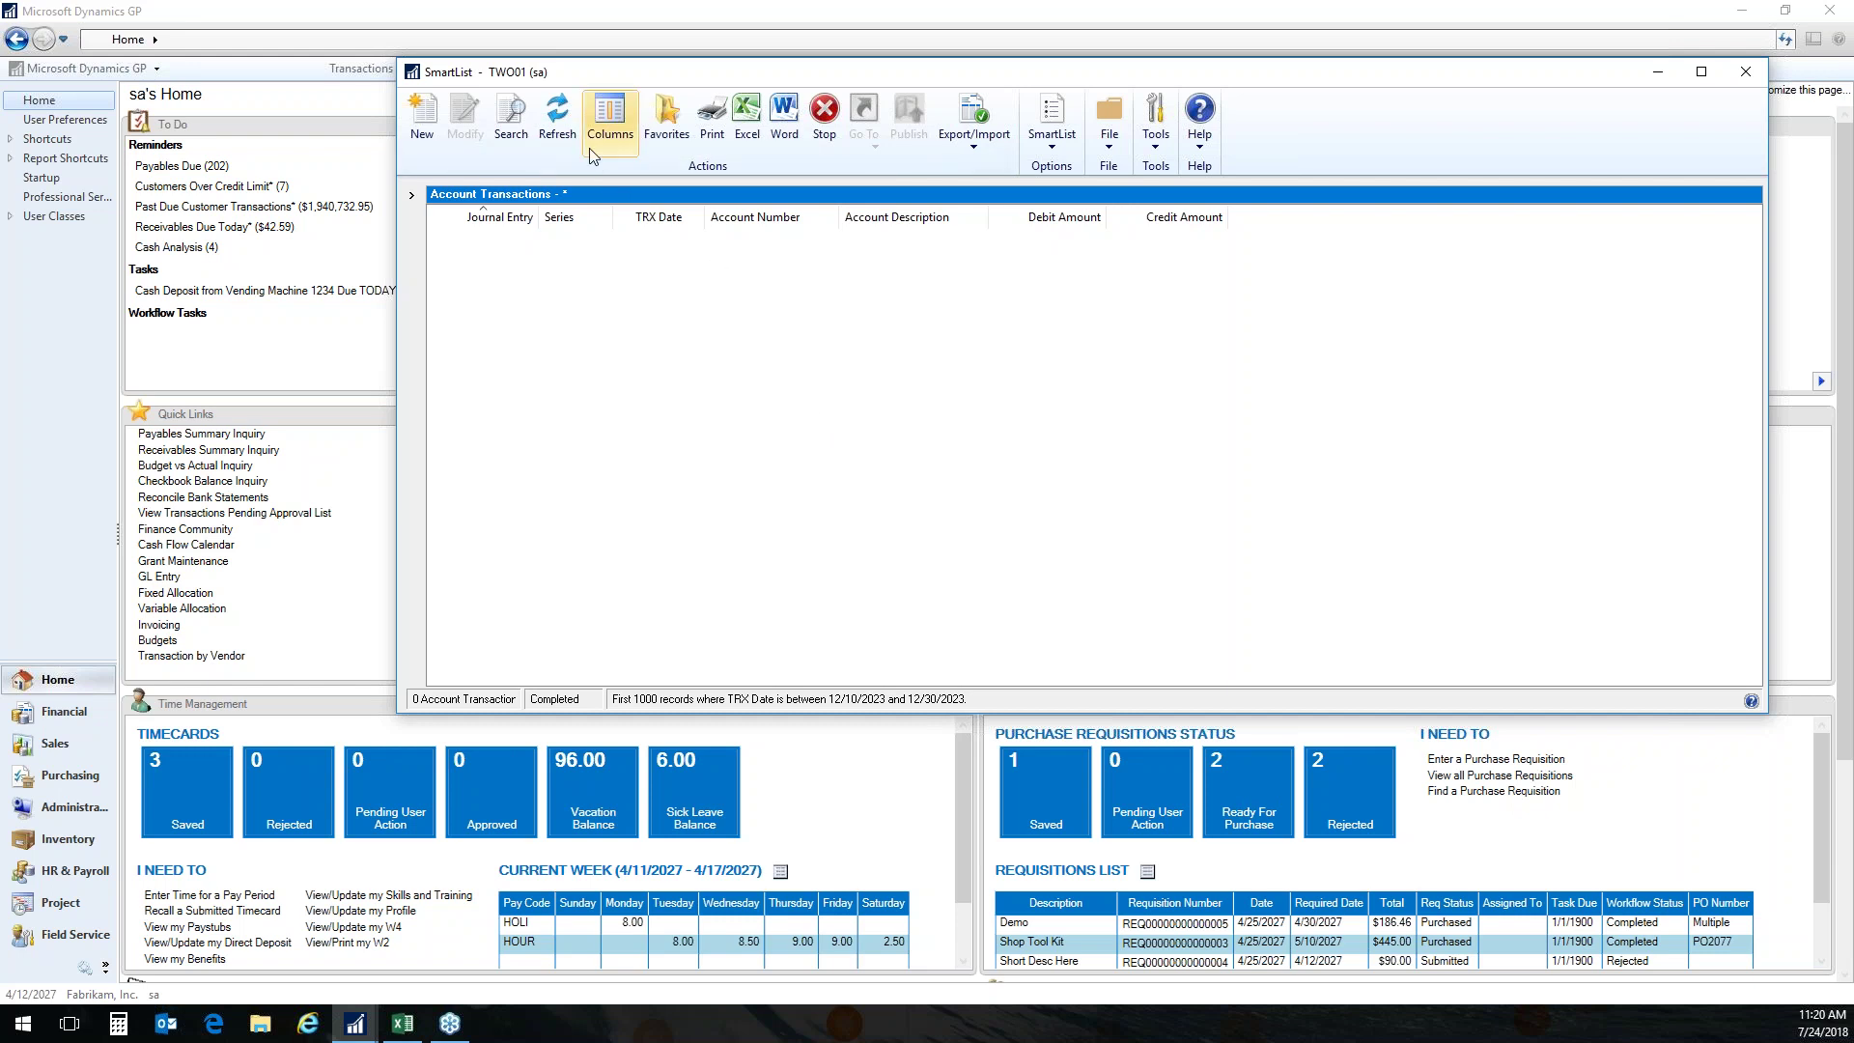
Extend the search's end date to 12/31/2023 and rerun it.
click(511, 126)
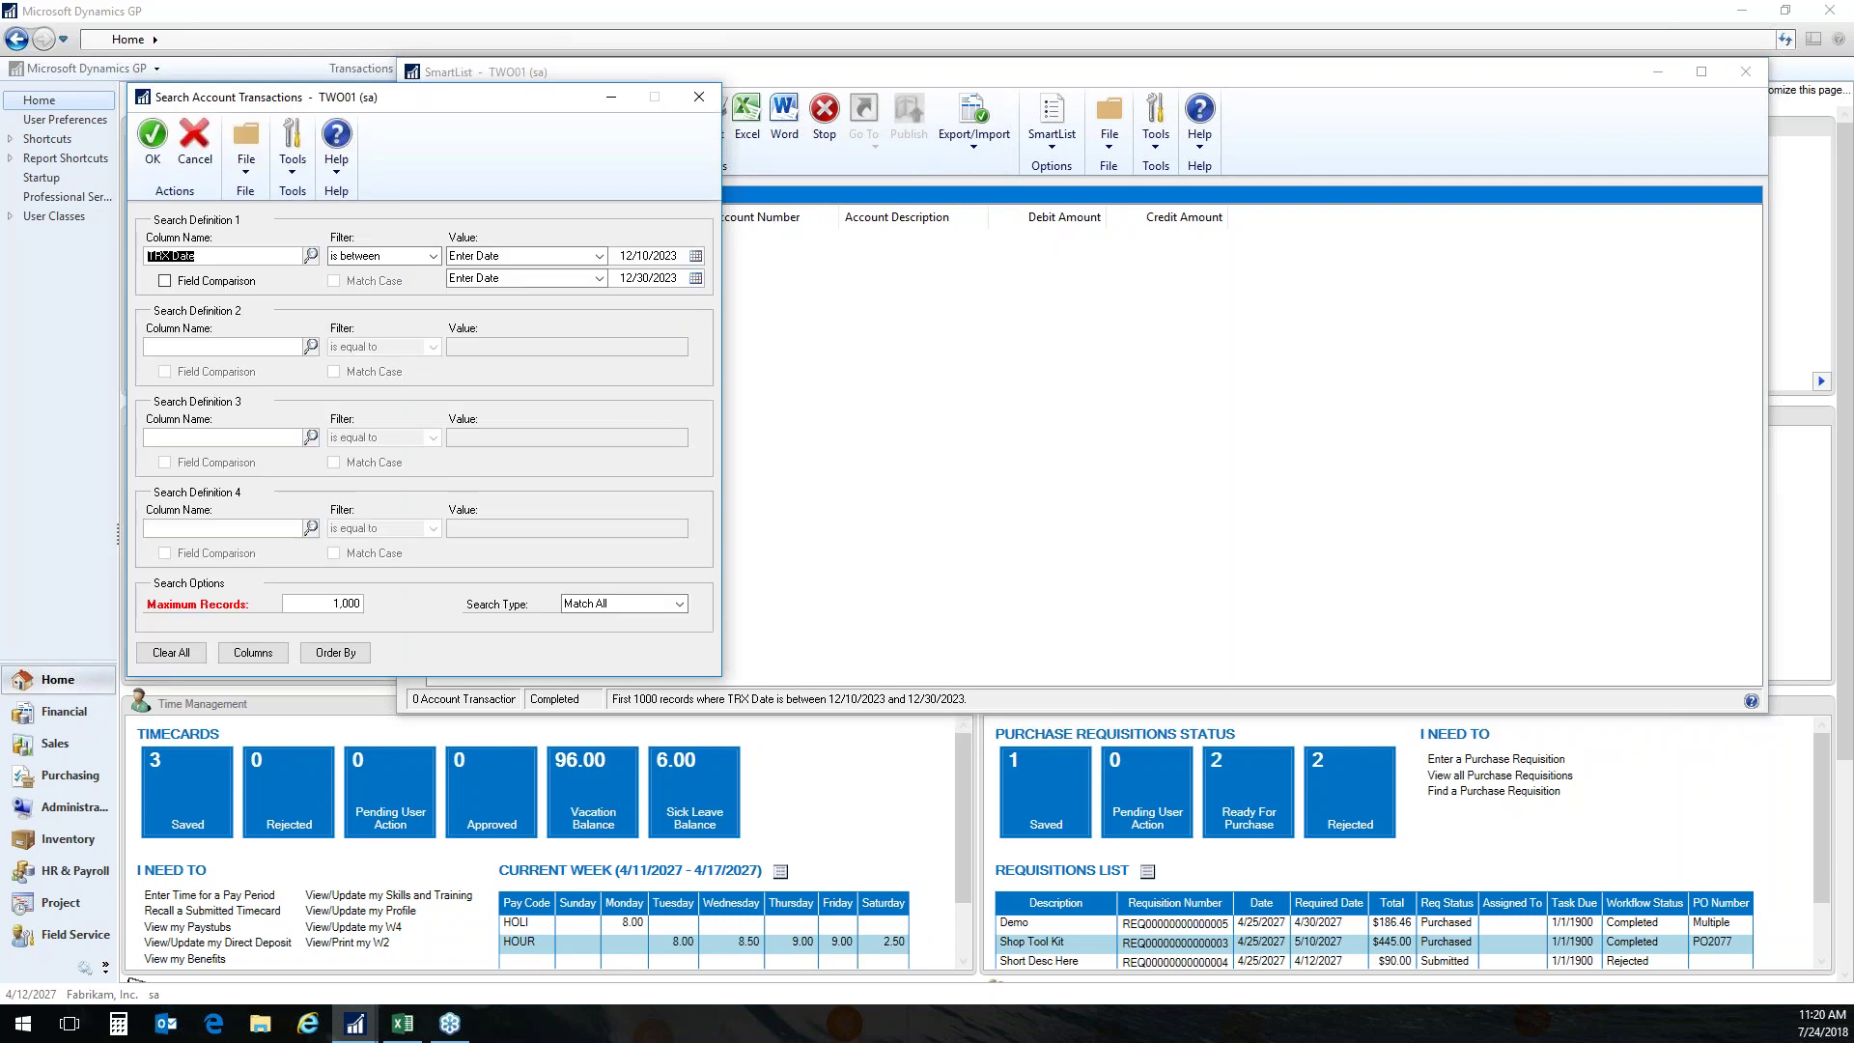
double_click(684, 278)
text(12/31/2023)
key(Tab)
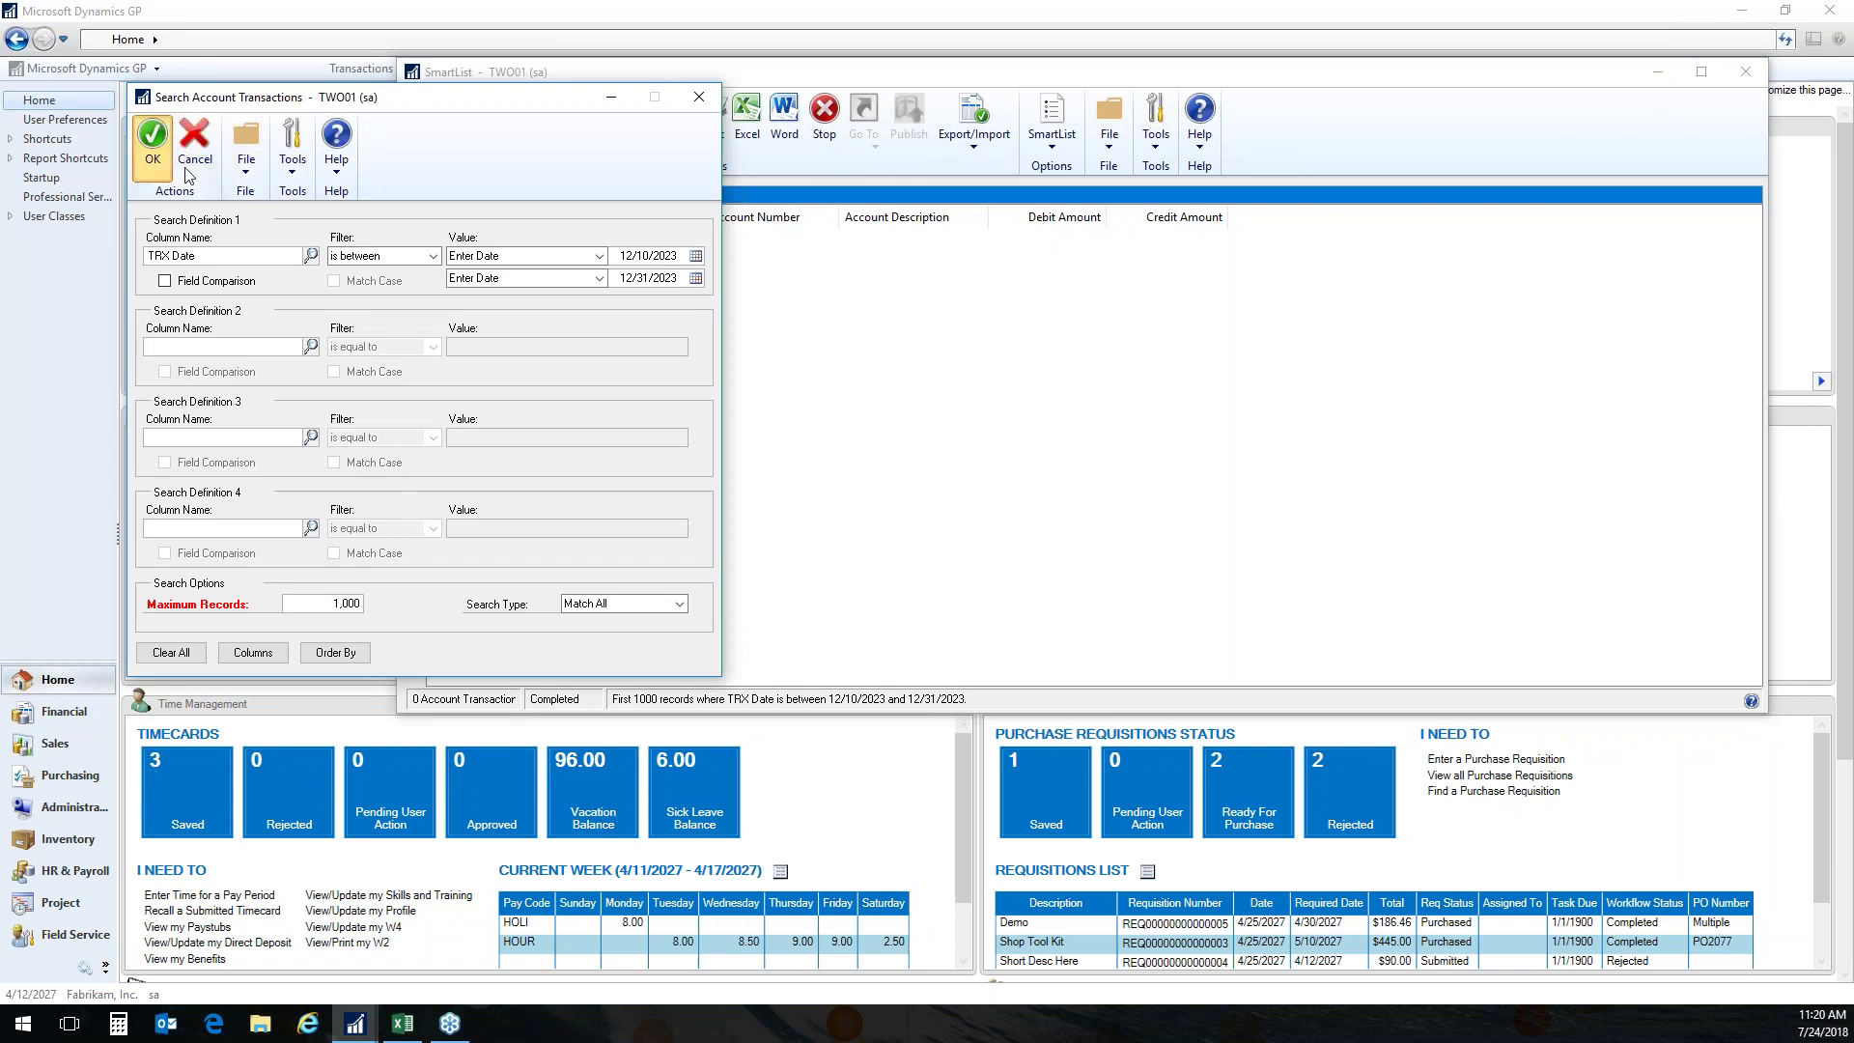
click(153, 135)
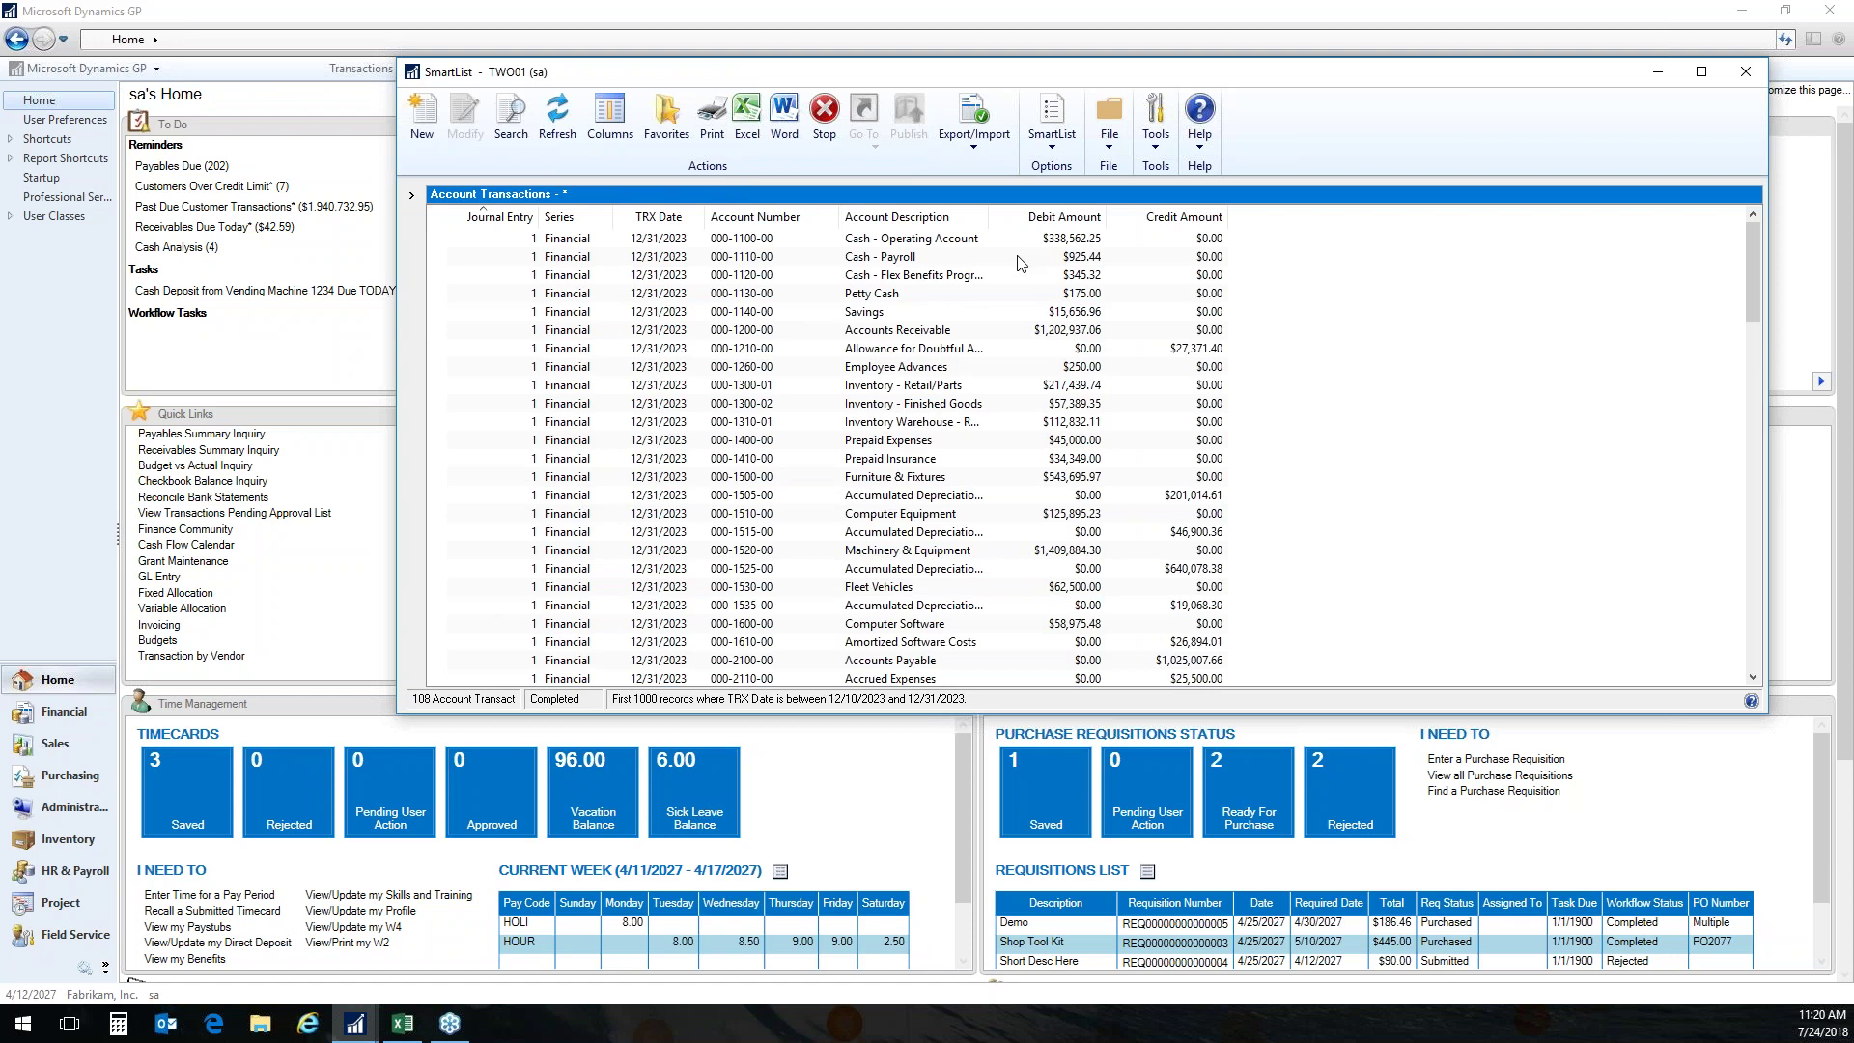
Sort the 108 transactions by Debit then Credit Amount and scroll through the results.
click(1066, 217)
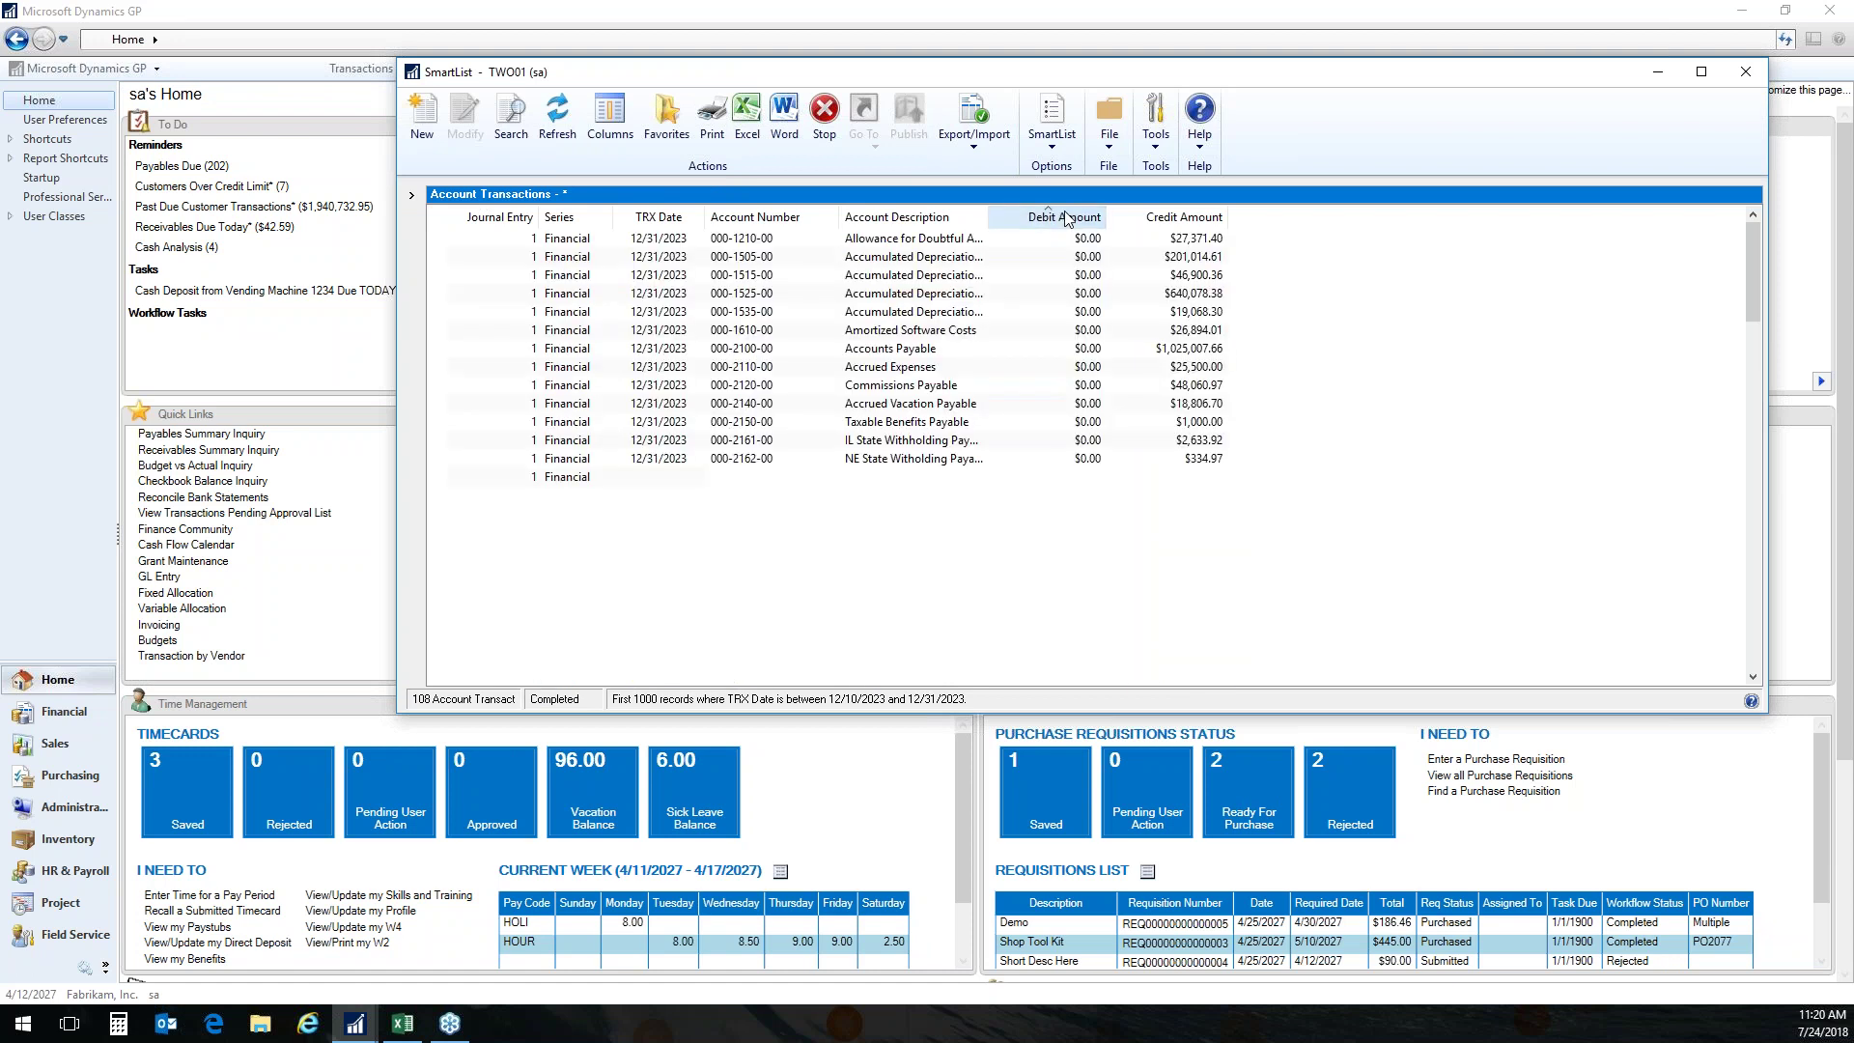
click(1172, 222)
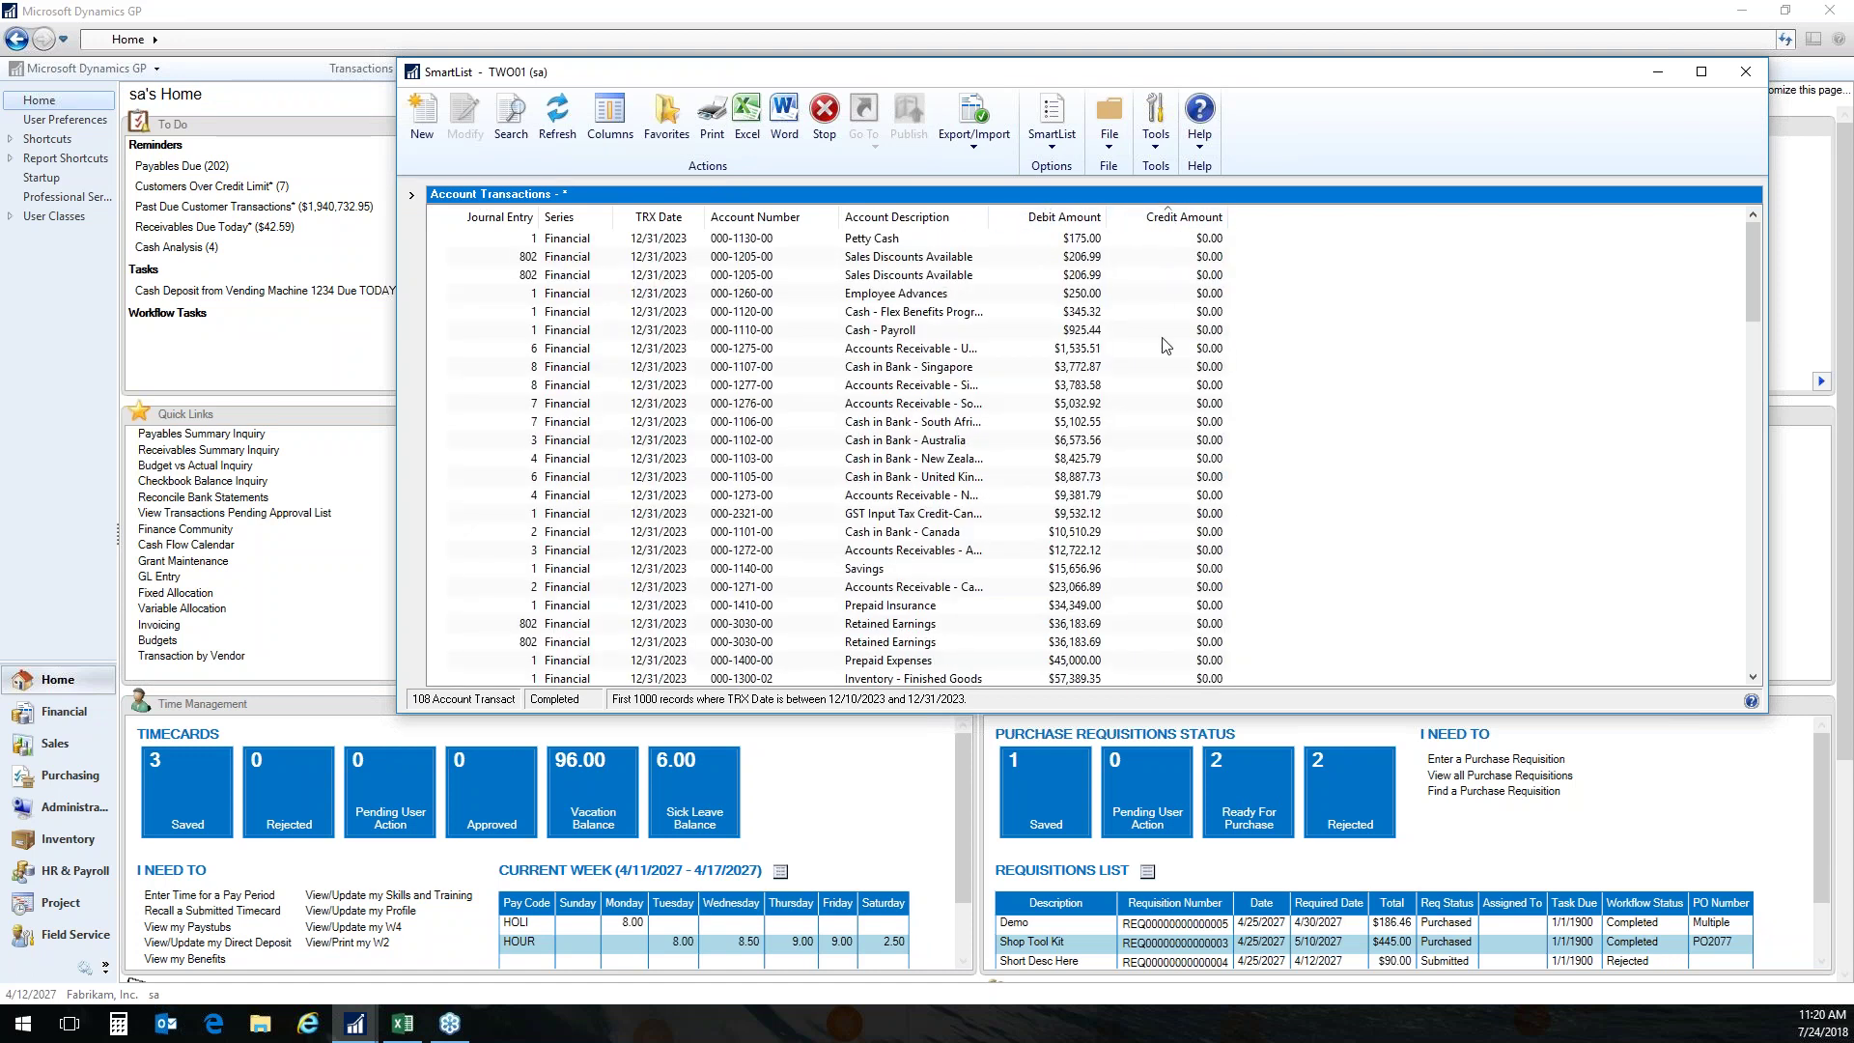
scroll(1167, 346, down, 1)
scroll(1167, 346, down, 7)
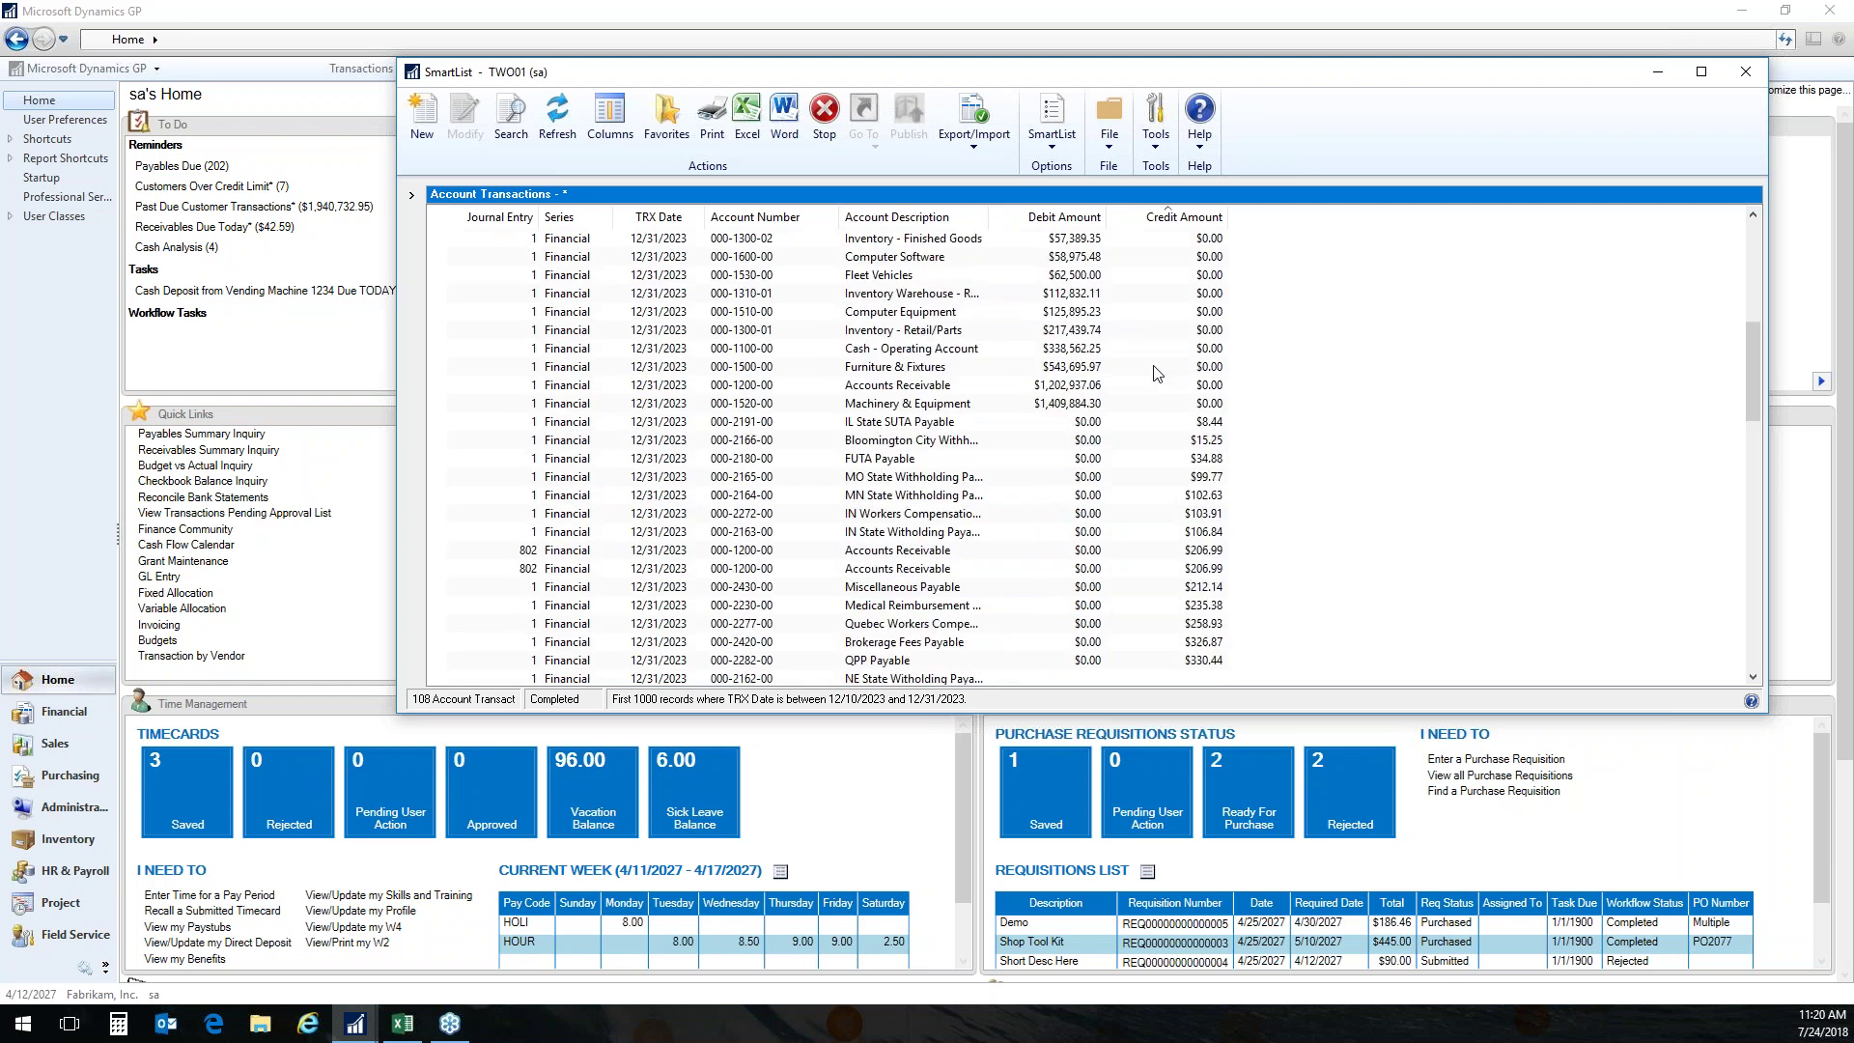
scroll(1158, 374, down, 8)
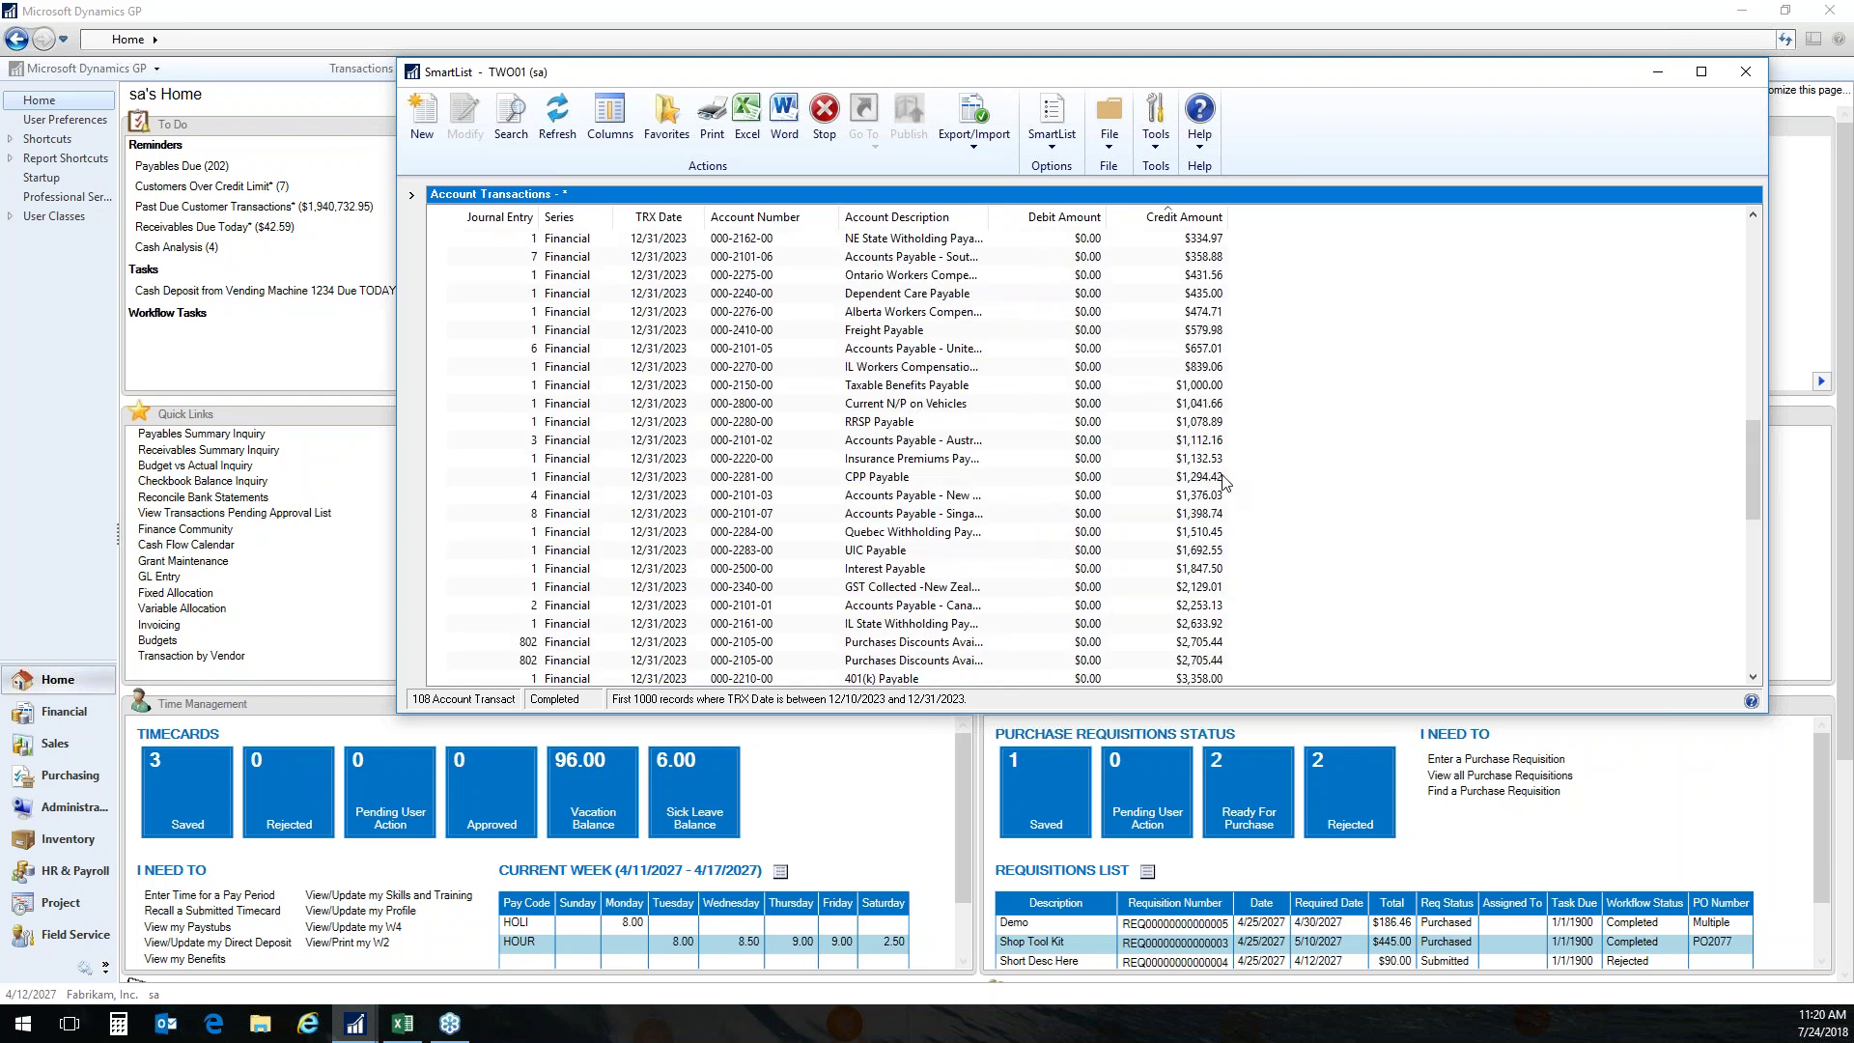
scroll(1193, 577, down, 4)
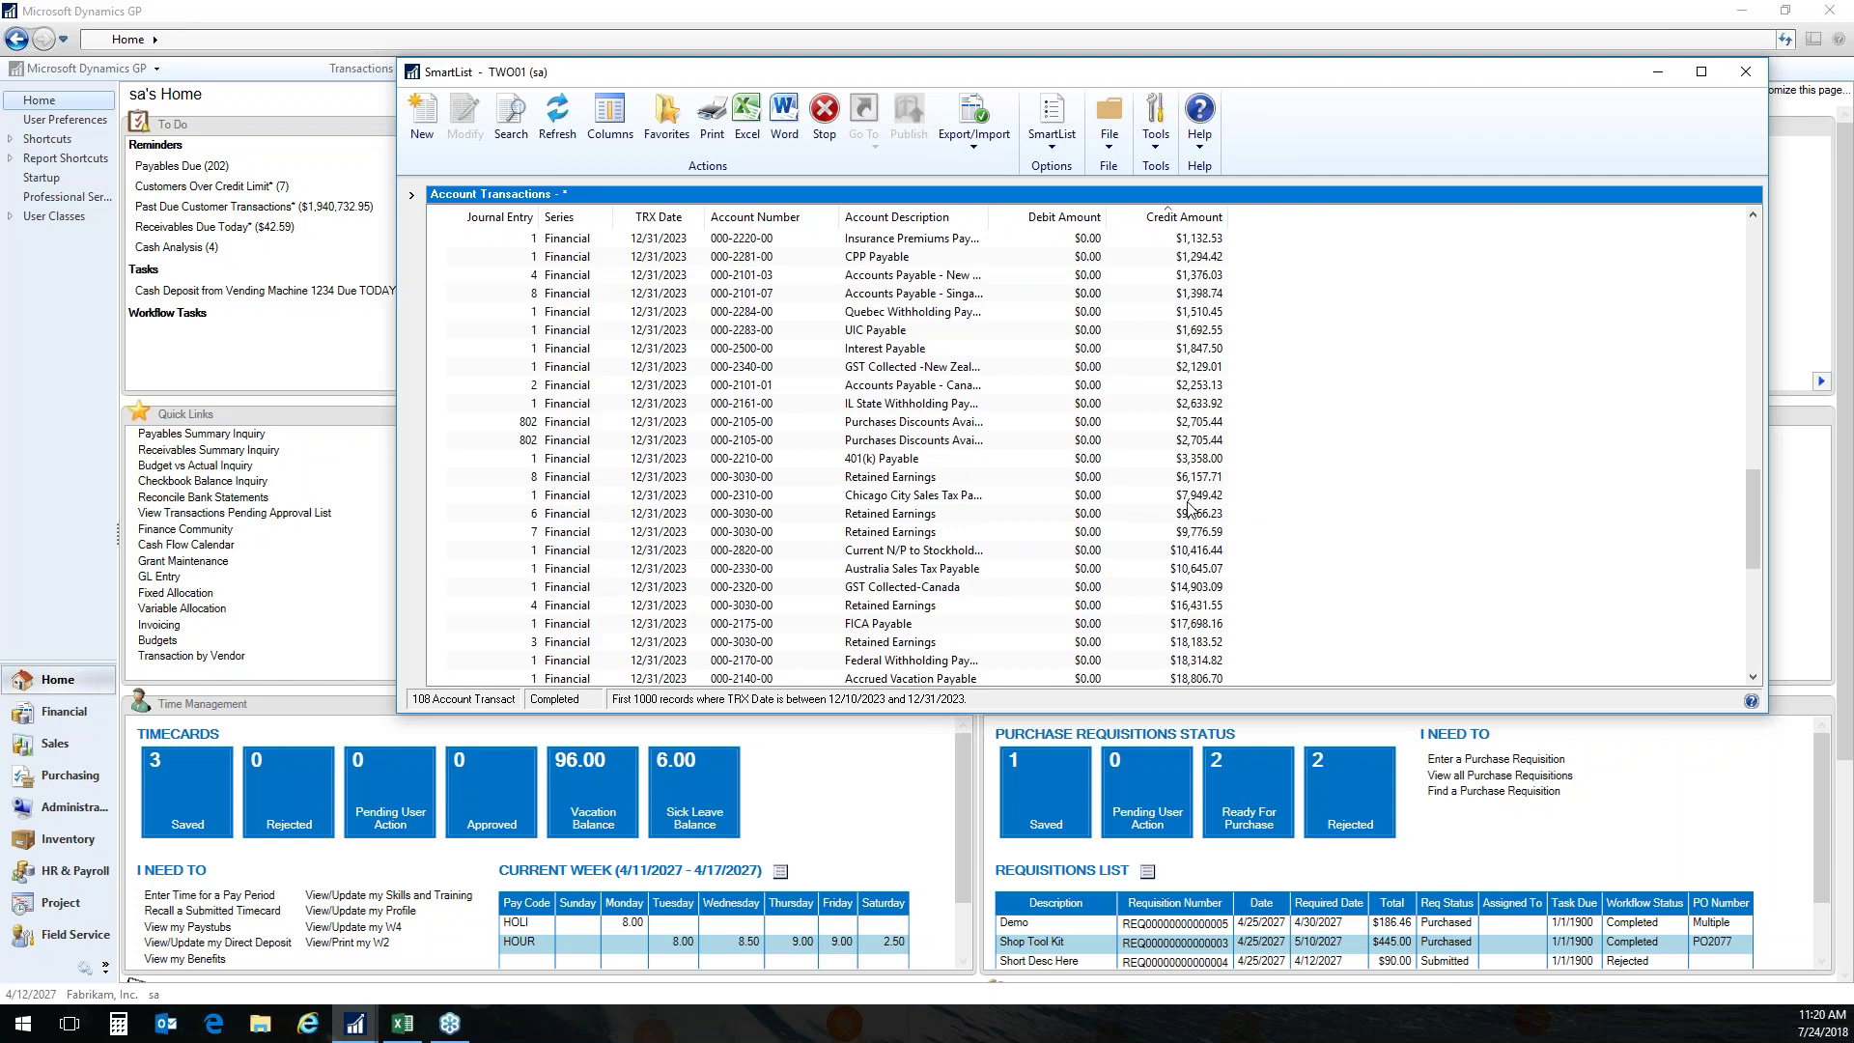
scroll(1150, 404, up, 2)
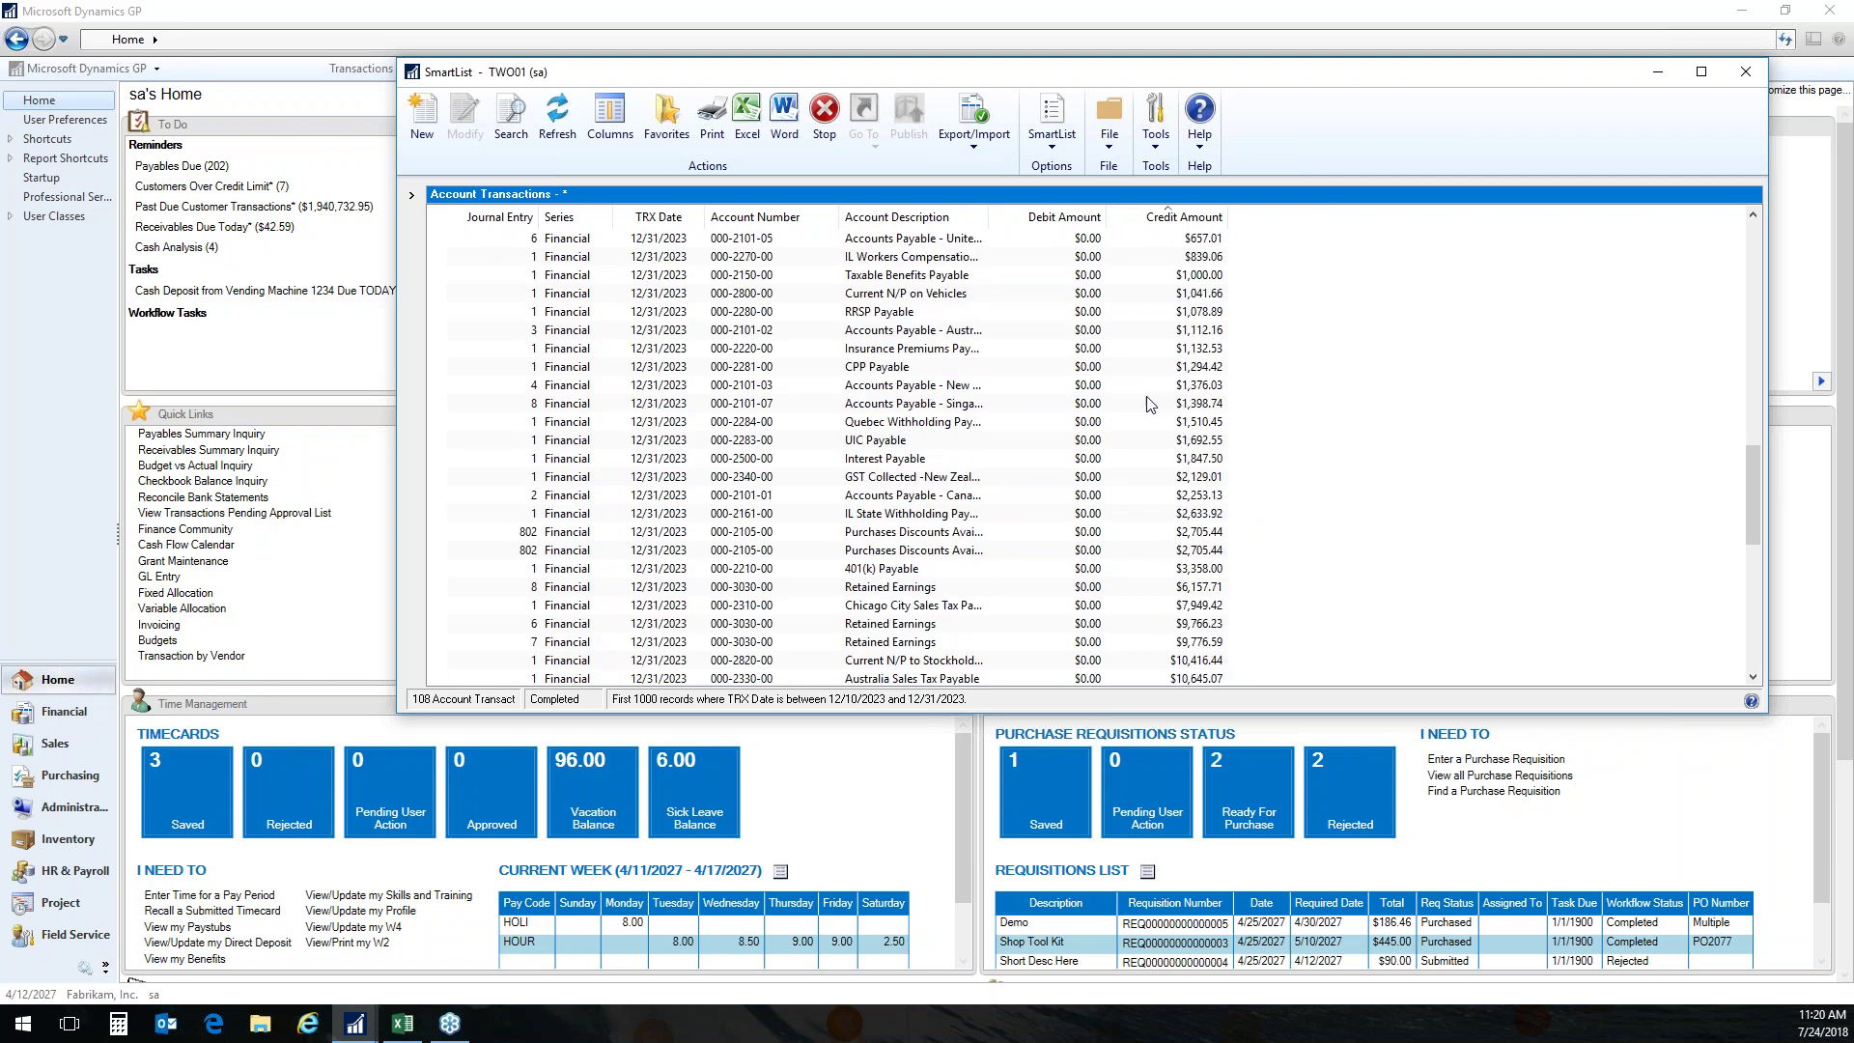
Re-sort by Debit Amount and scroll back up through the debit and credit amounts.
click(1052, 216)
scroll(1116, 507, down, 6)
scroll(1108, 515, up, 2)
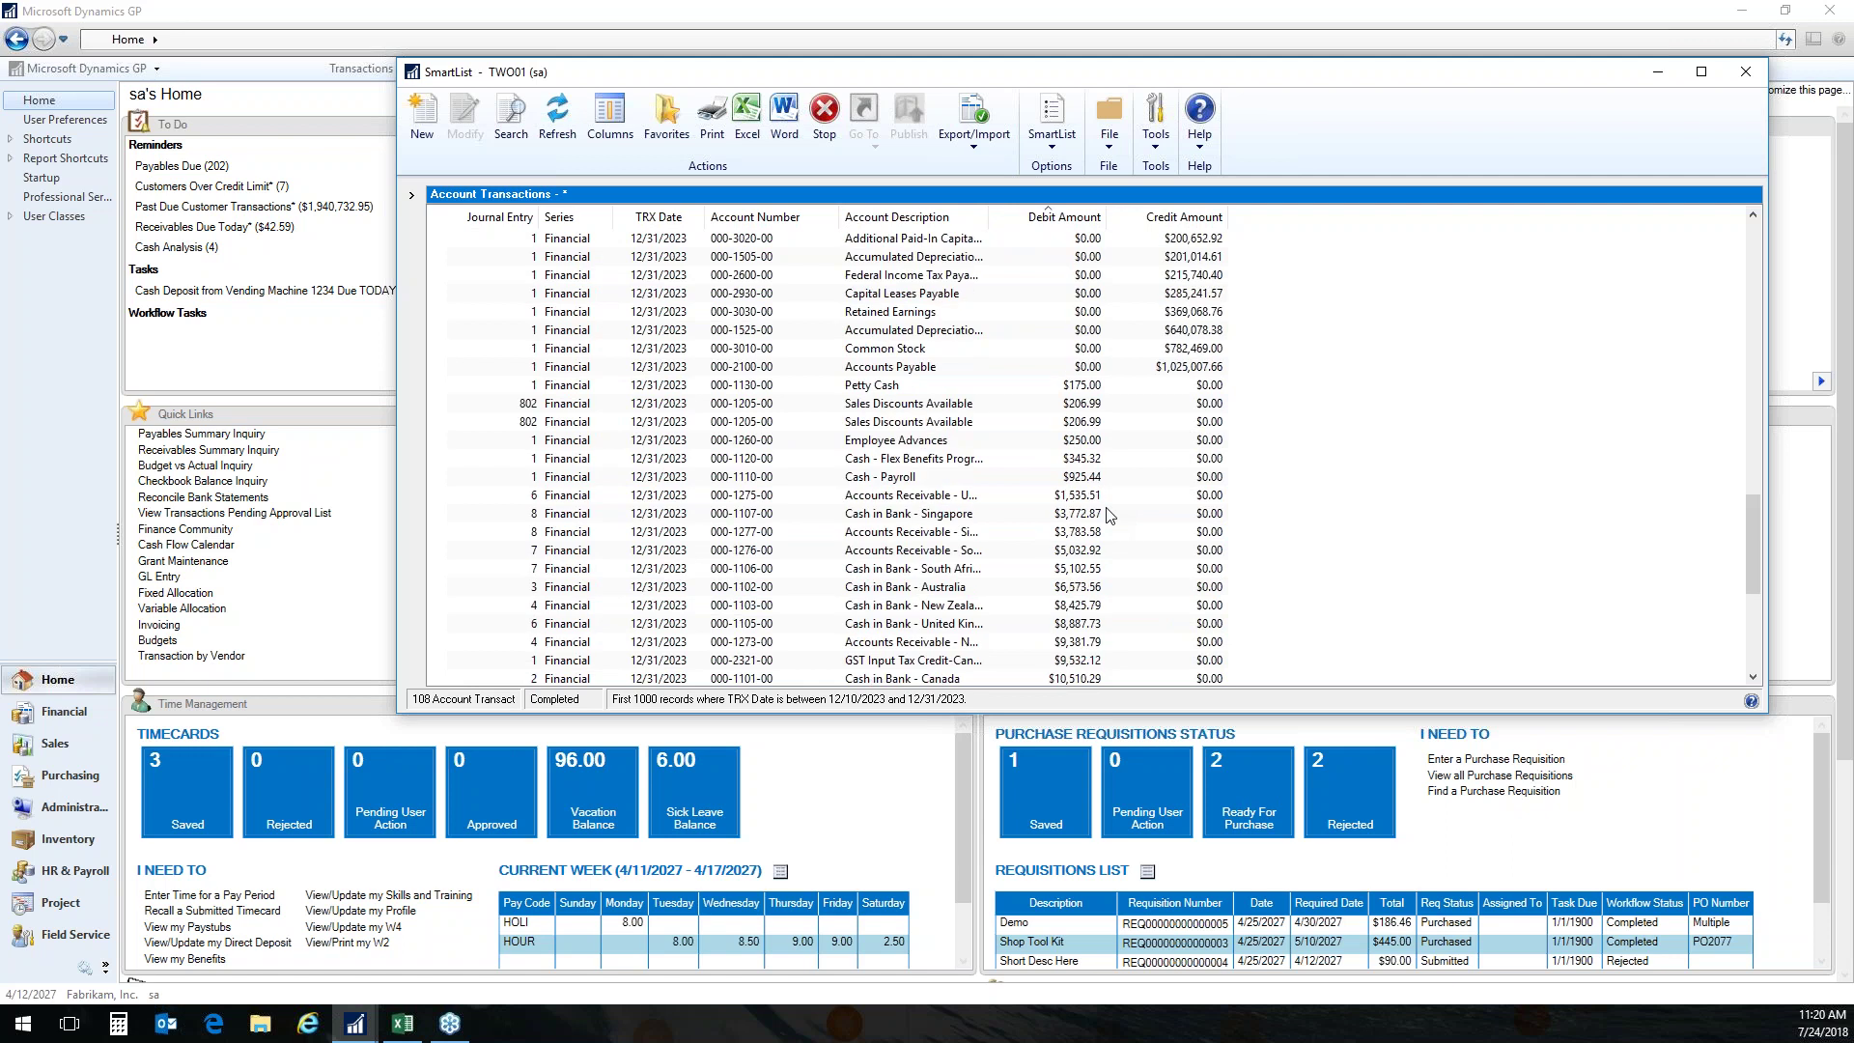
scroll(850, 475, up, 5)
scroll(850, 475, up, 10)
scroll(850, 475, up, 2)
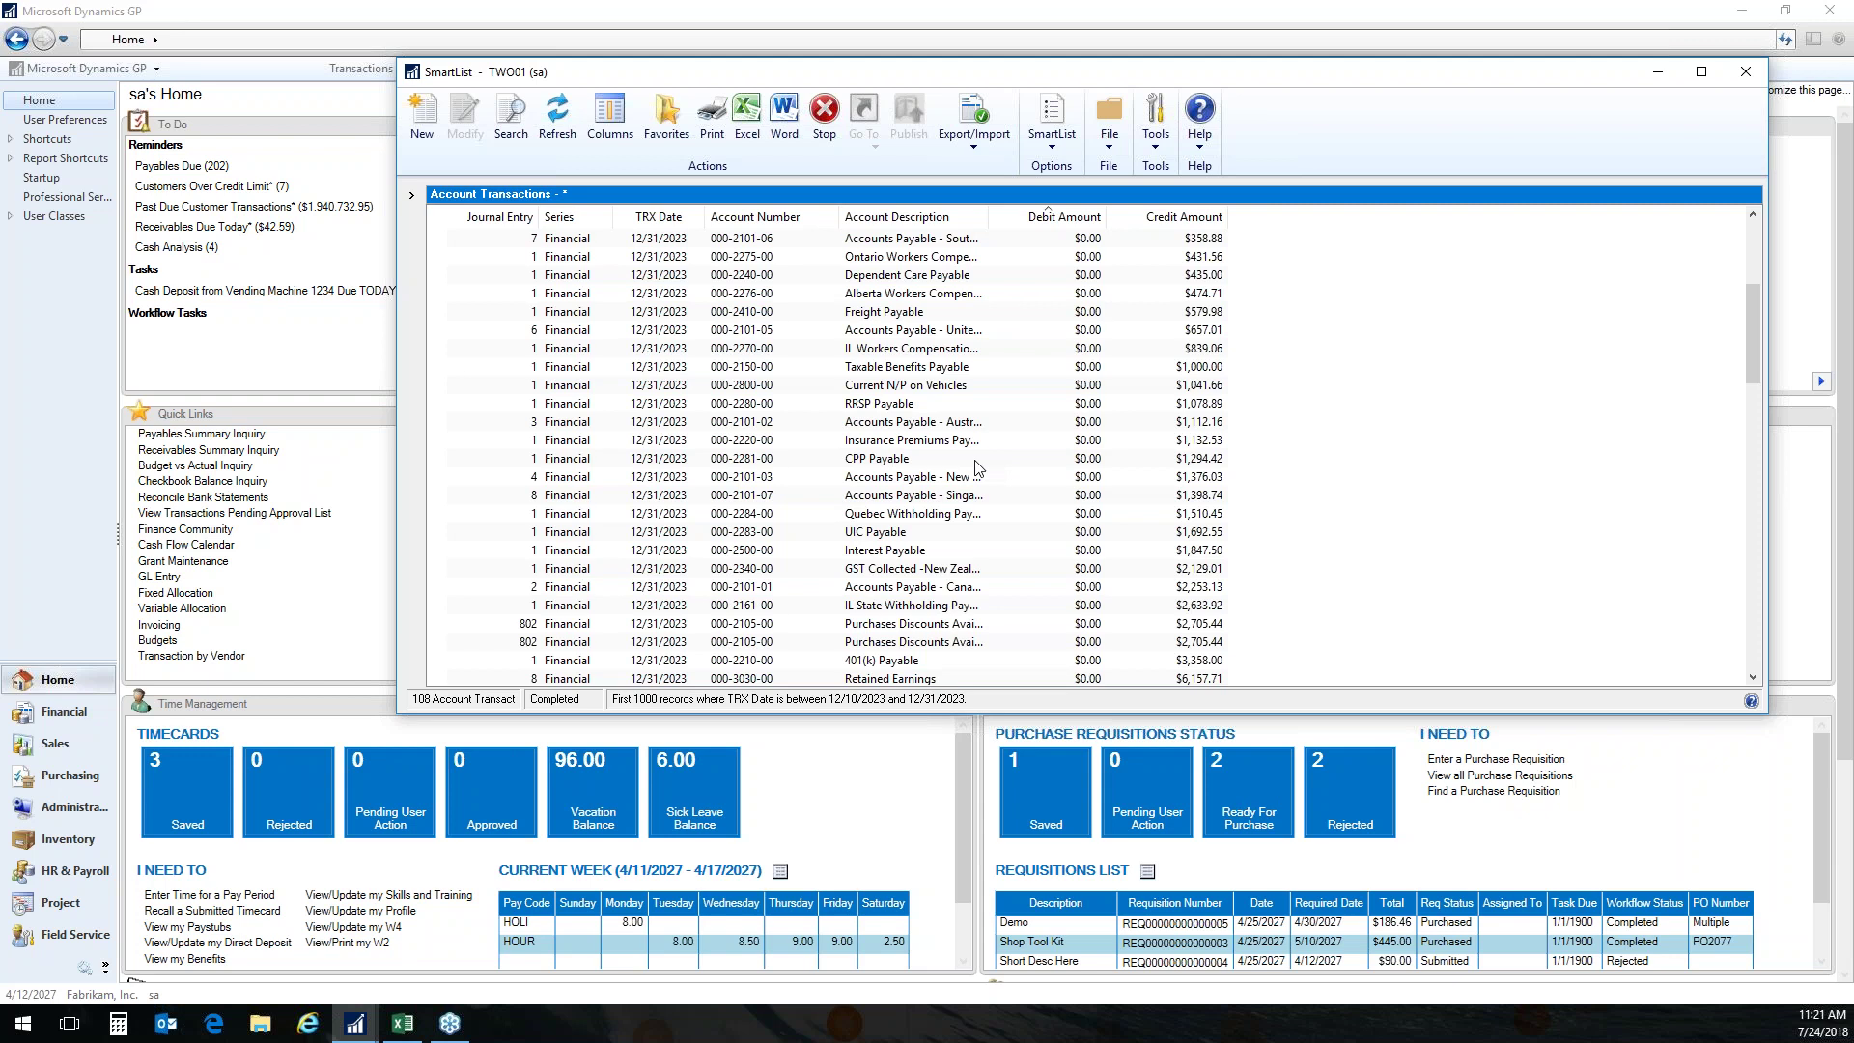
Export the 108 Account Transactions to Excel and widen column E to show full descriptions.
click(751, 158)
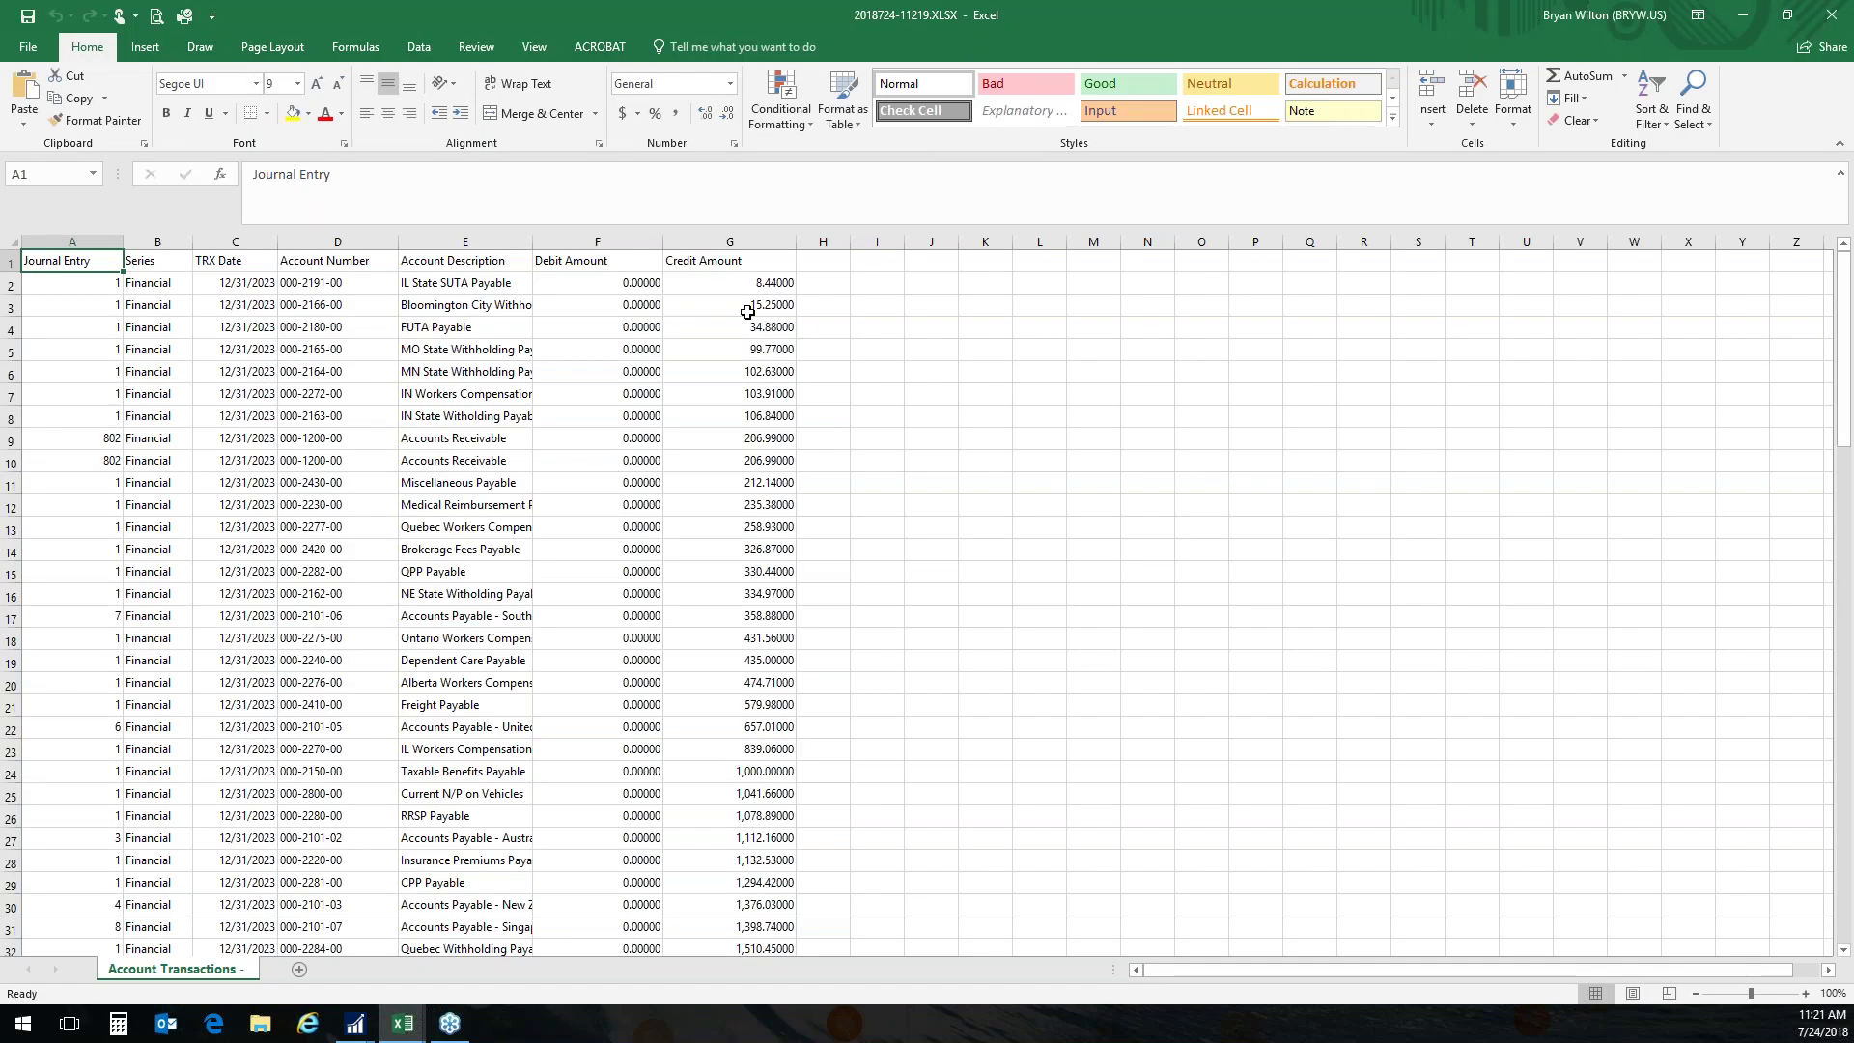
drag(532, 245, 592, 244)
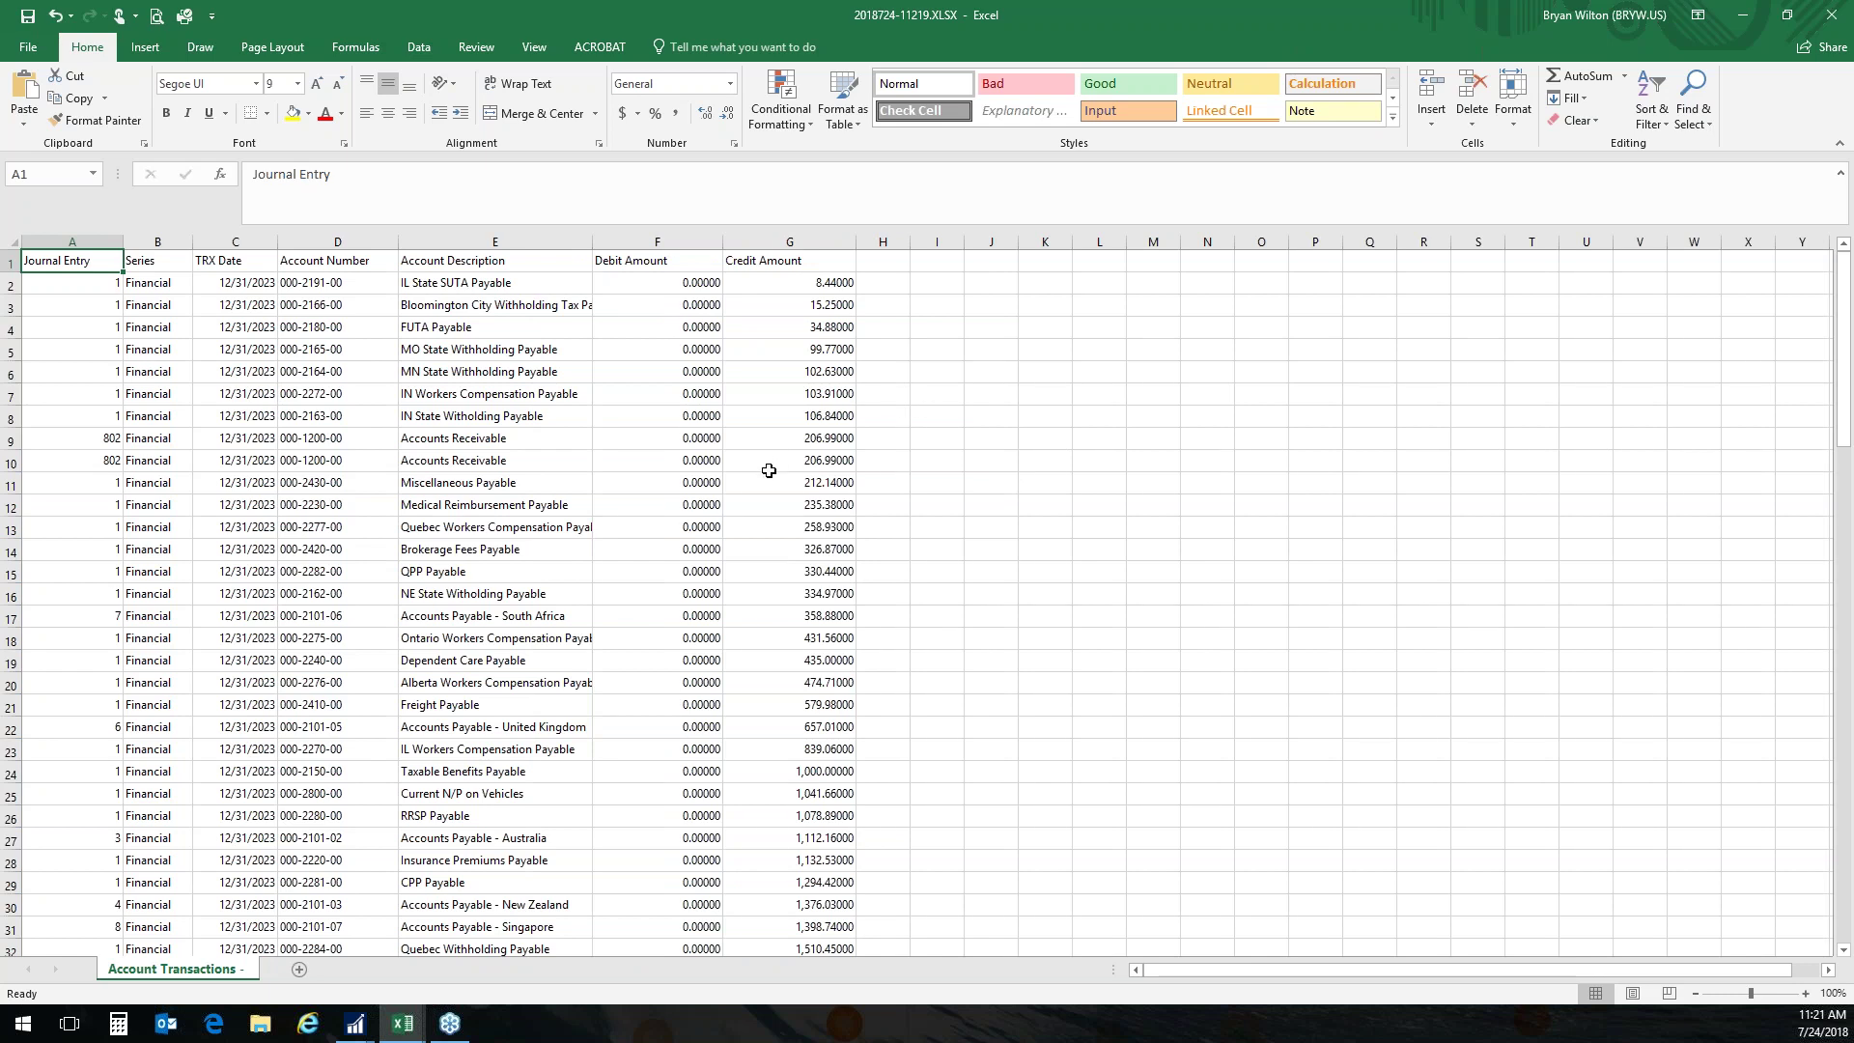
scroll(769, 470, down, 20)
scroll(679, 634, up, 12)
AutoSum the Debit Amount column in F111 and move the 4,407,922.29 total to G111.
click(679, 633)
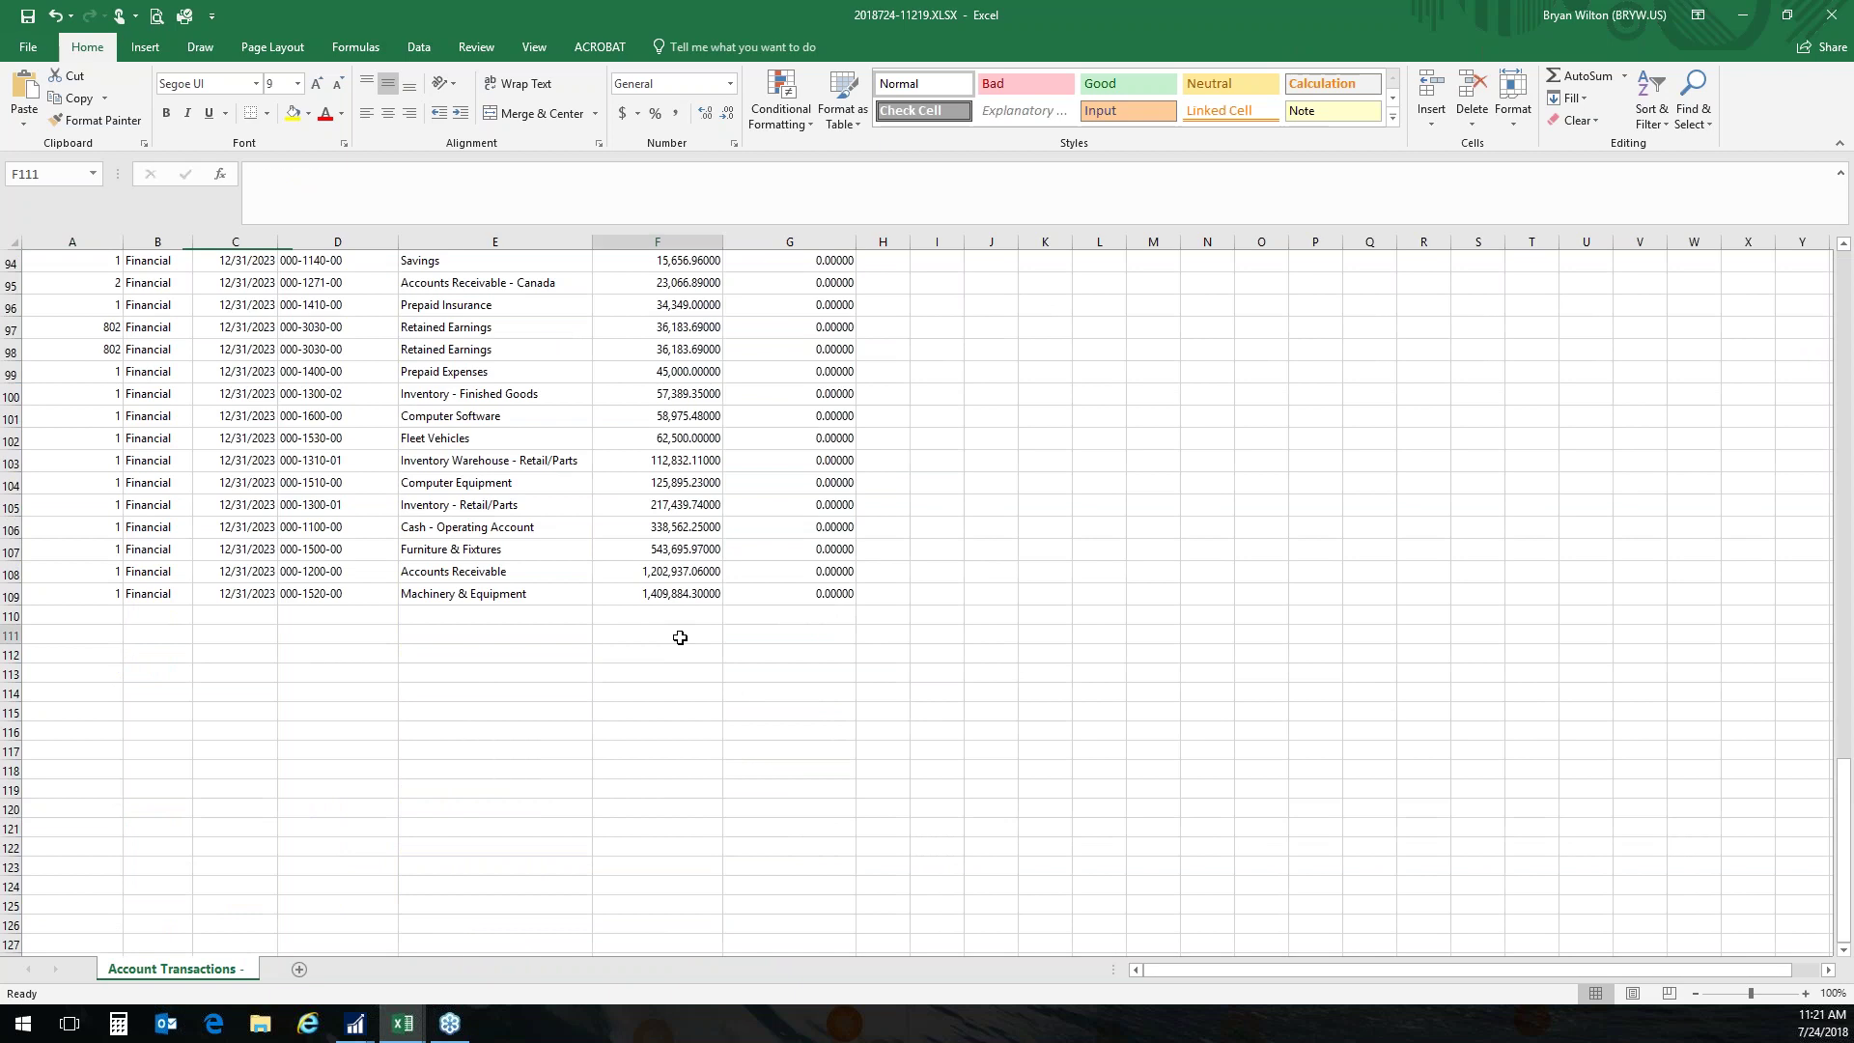
click(1586, 79)
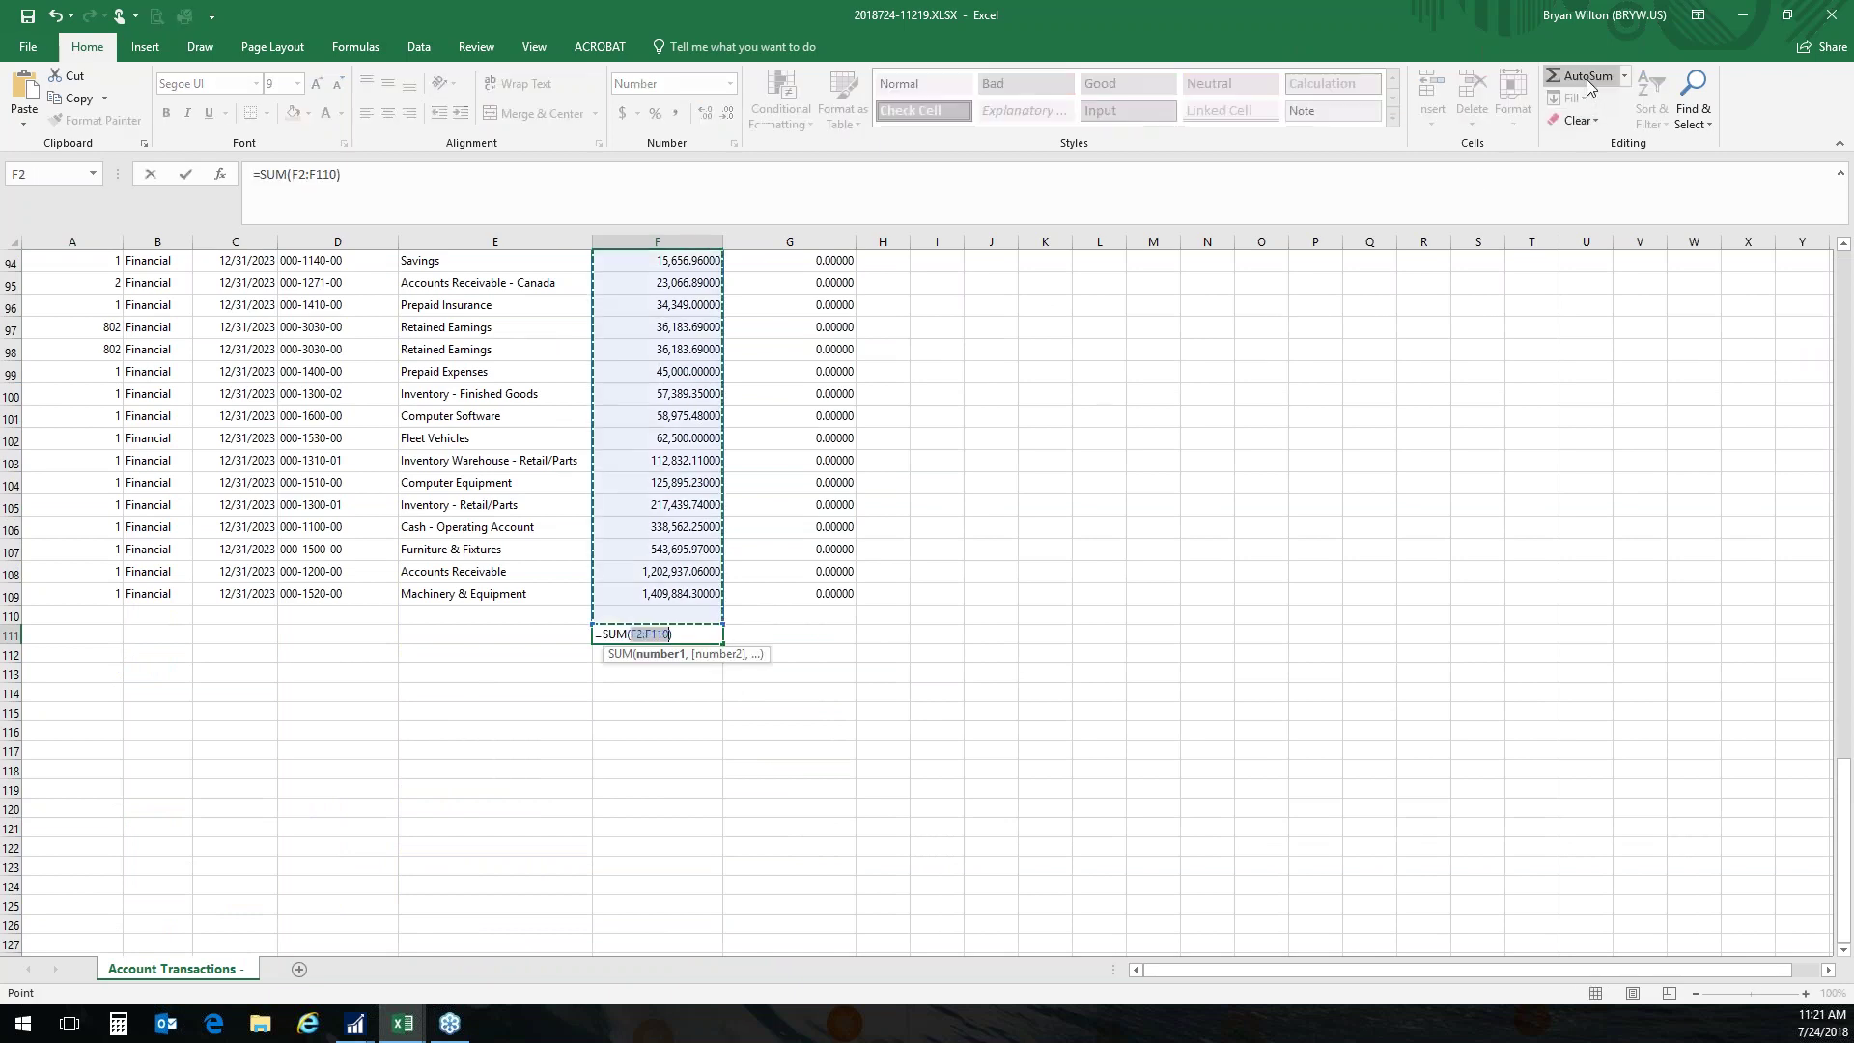
key(Return)
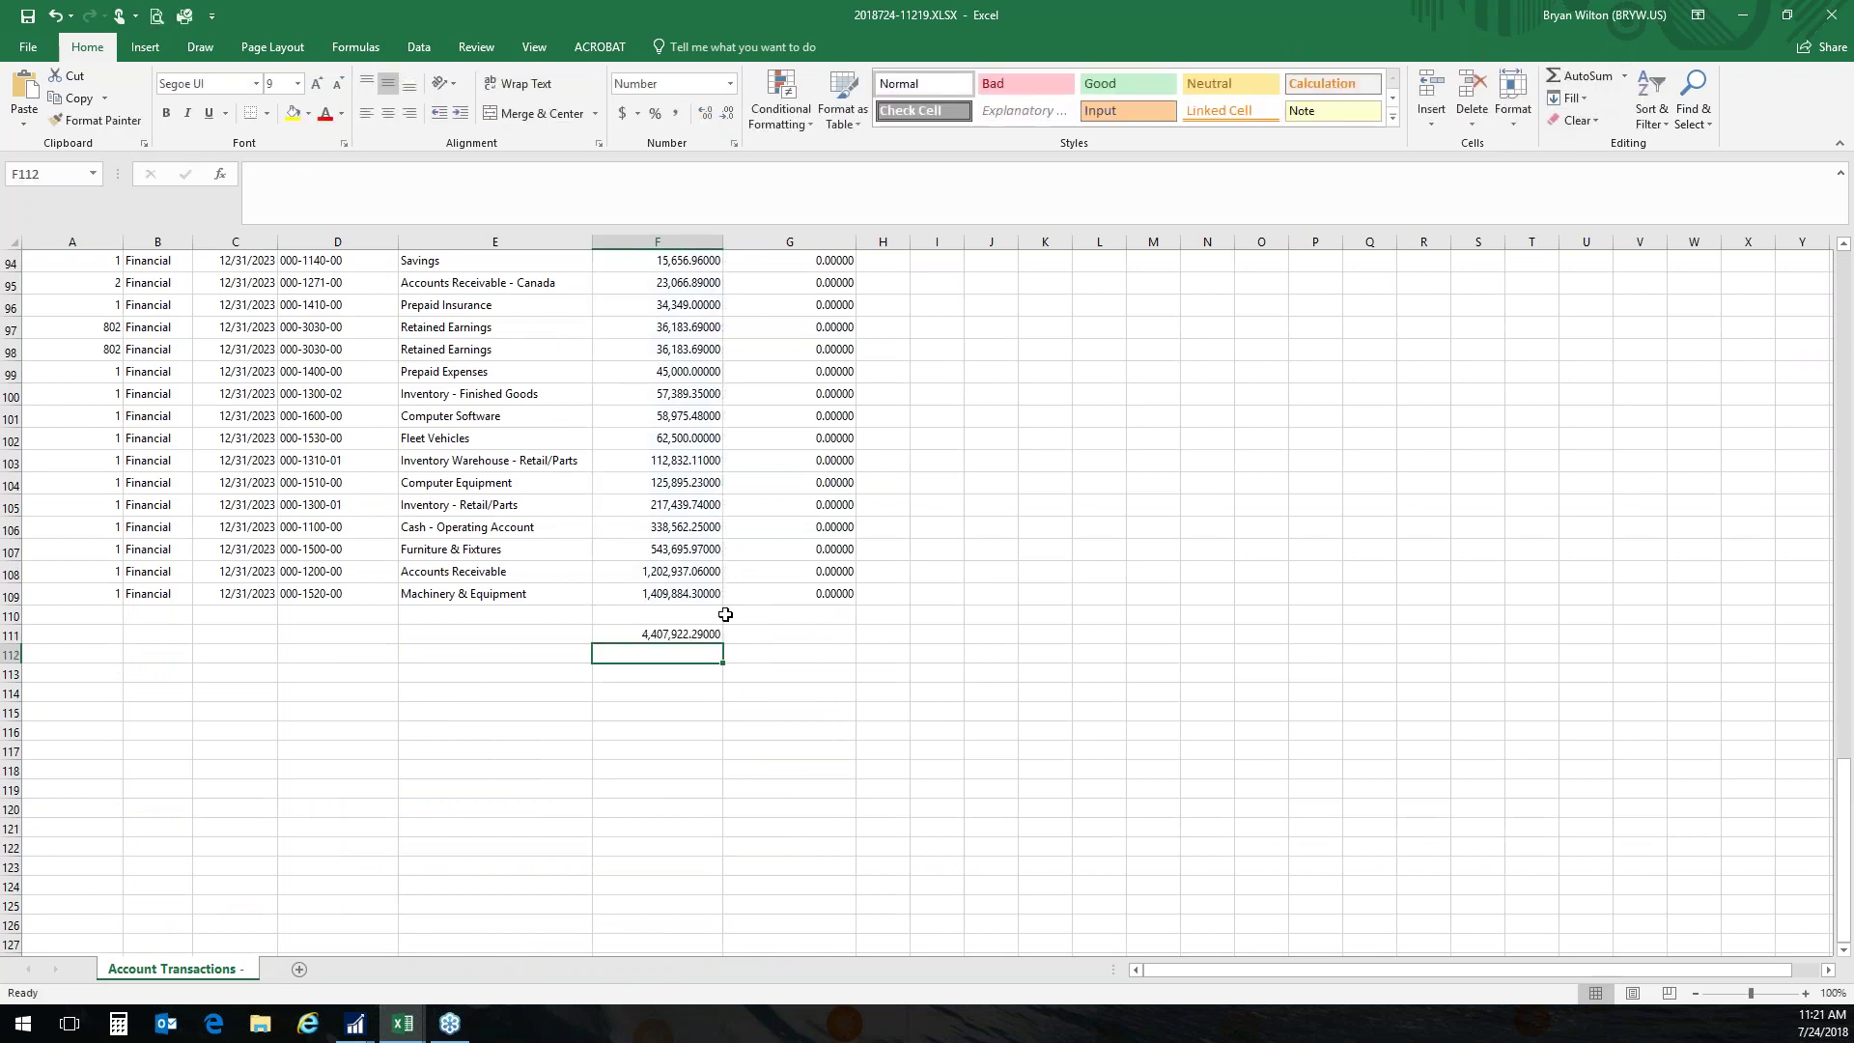
click(695, 638)
mouse_move(725, 642)
mouse_down()
mouse_move(806, 637)
mouse_move(710, 635)
mouse_up()
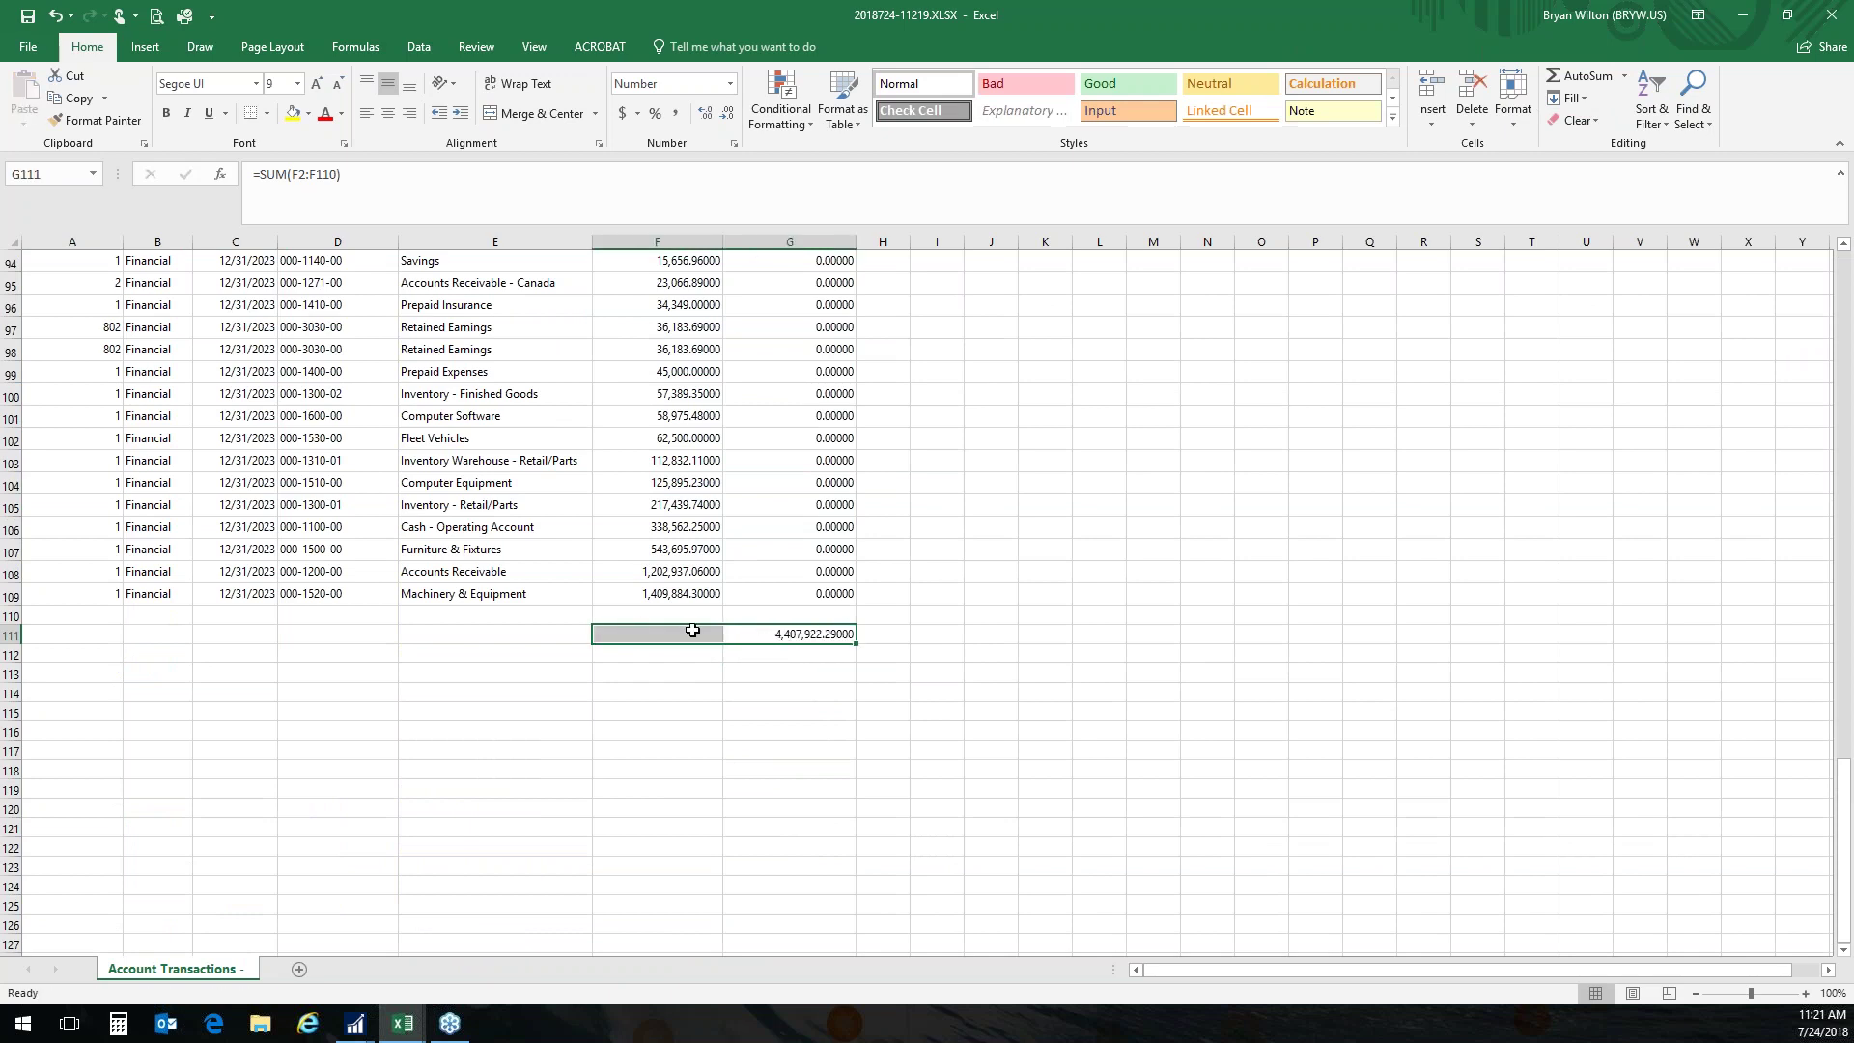
click(939, 543)
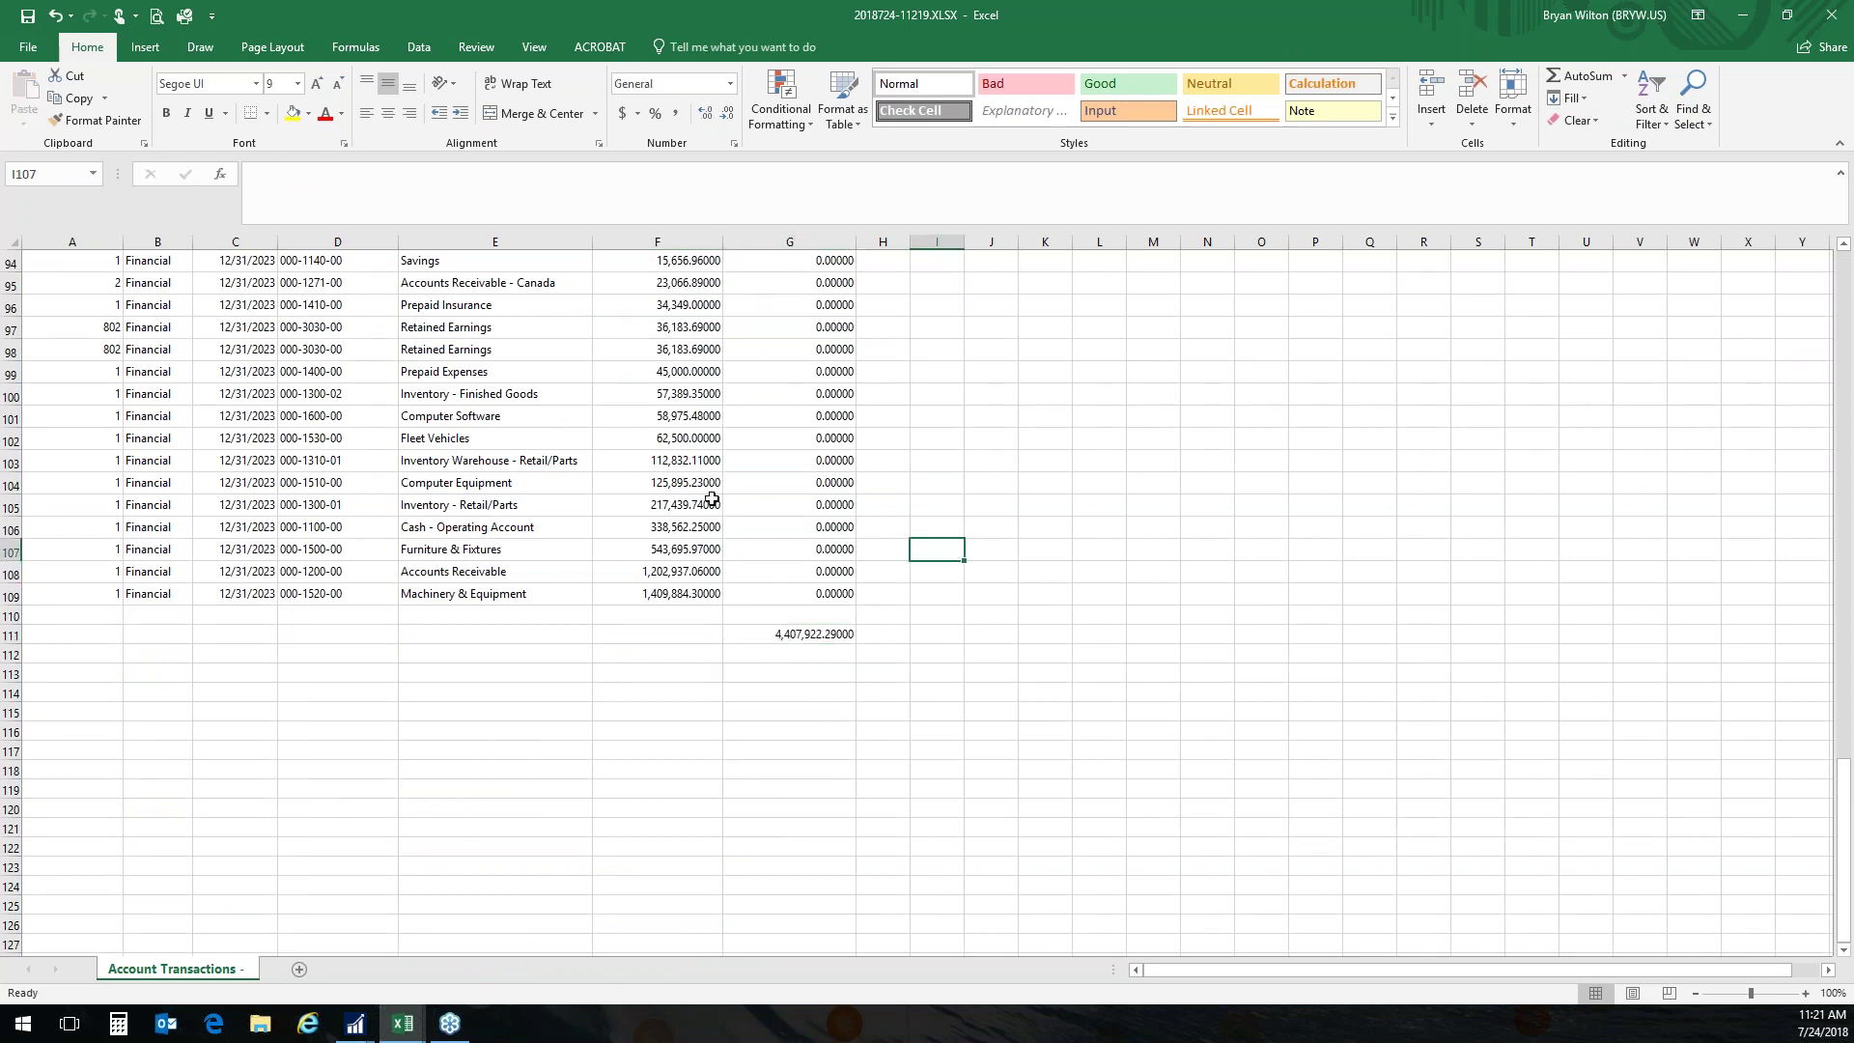
scroll(713, 482, up, 1)
scroll(713, 499, up, 20)
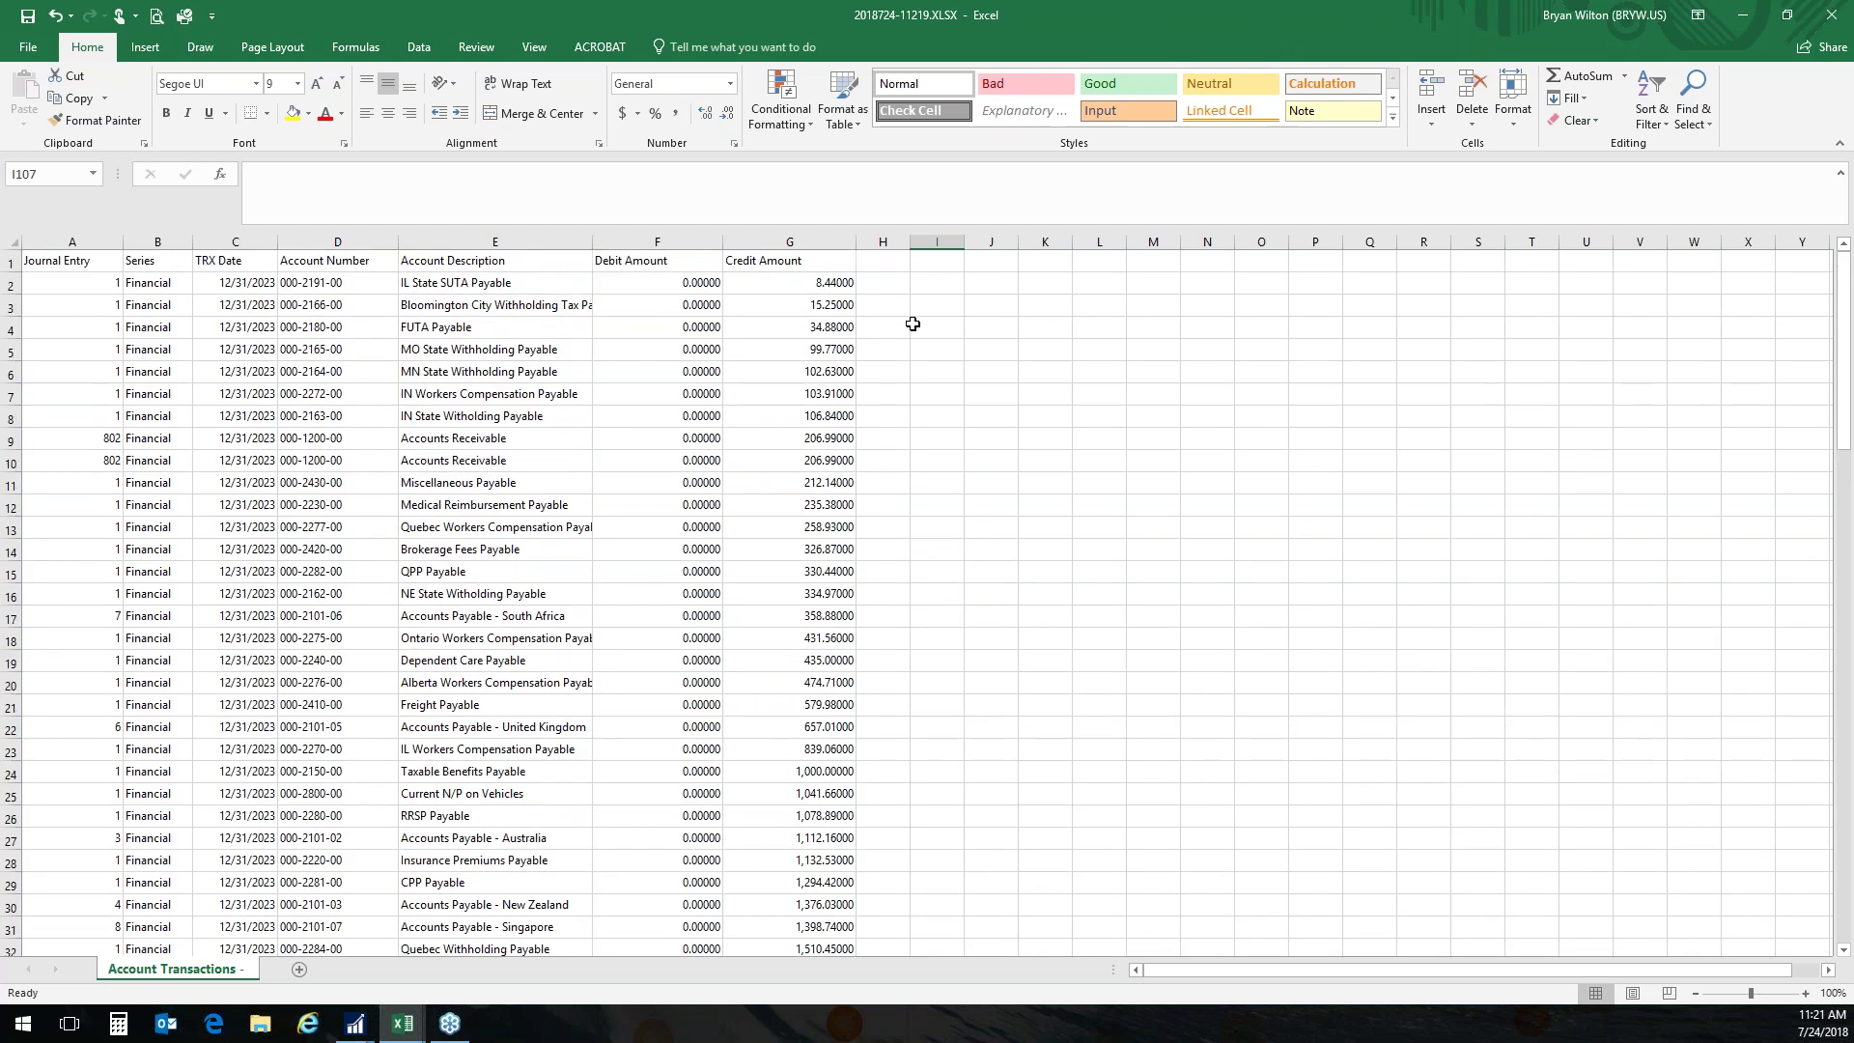
Close the exported workbook without saving, minimize Excel, and expand SmartList's saved-list tree with Financial collapsed.
click(1832, 21)
click(927, 533)
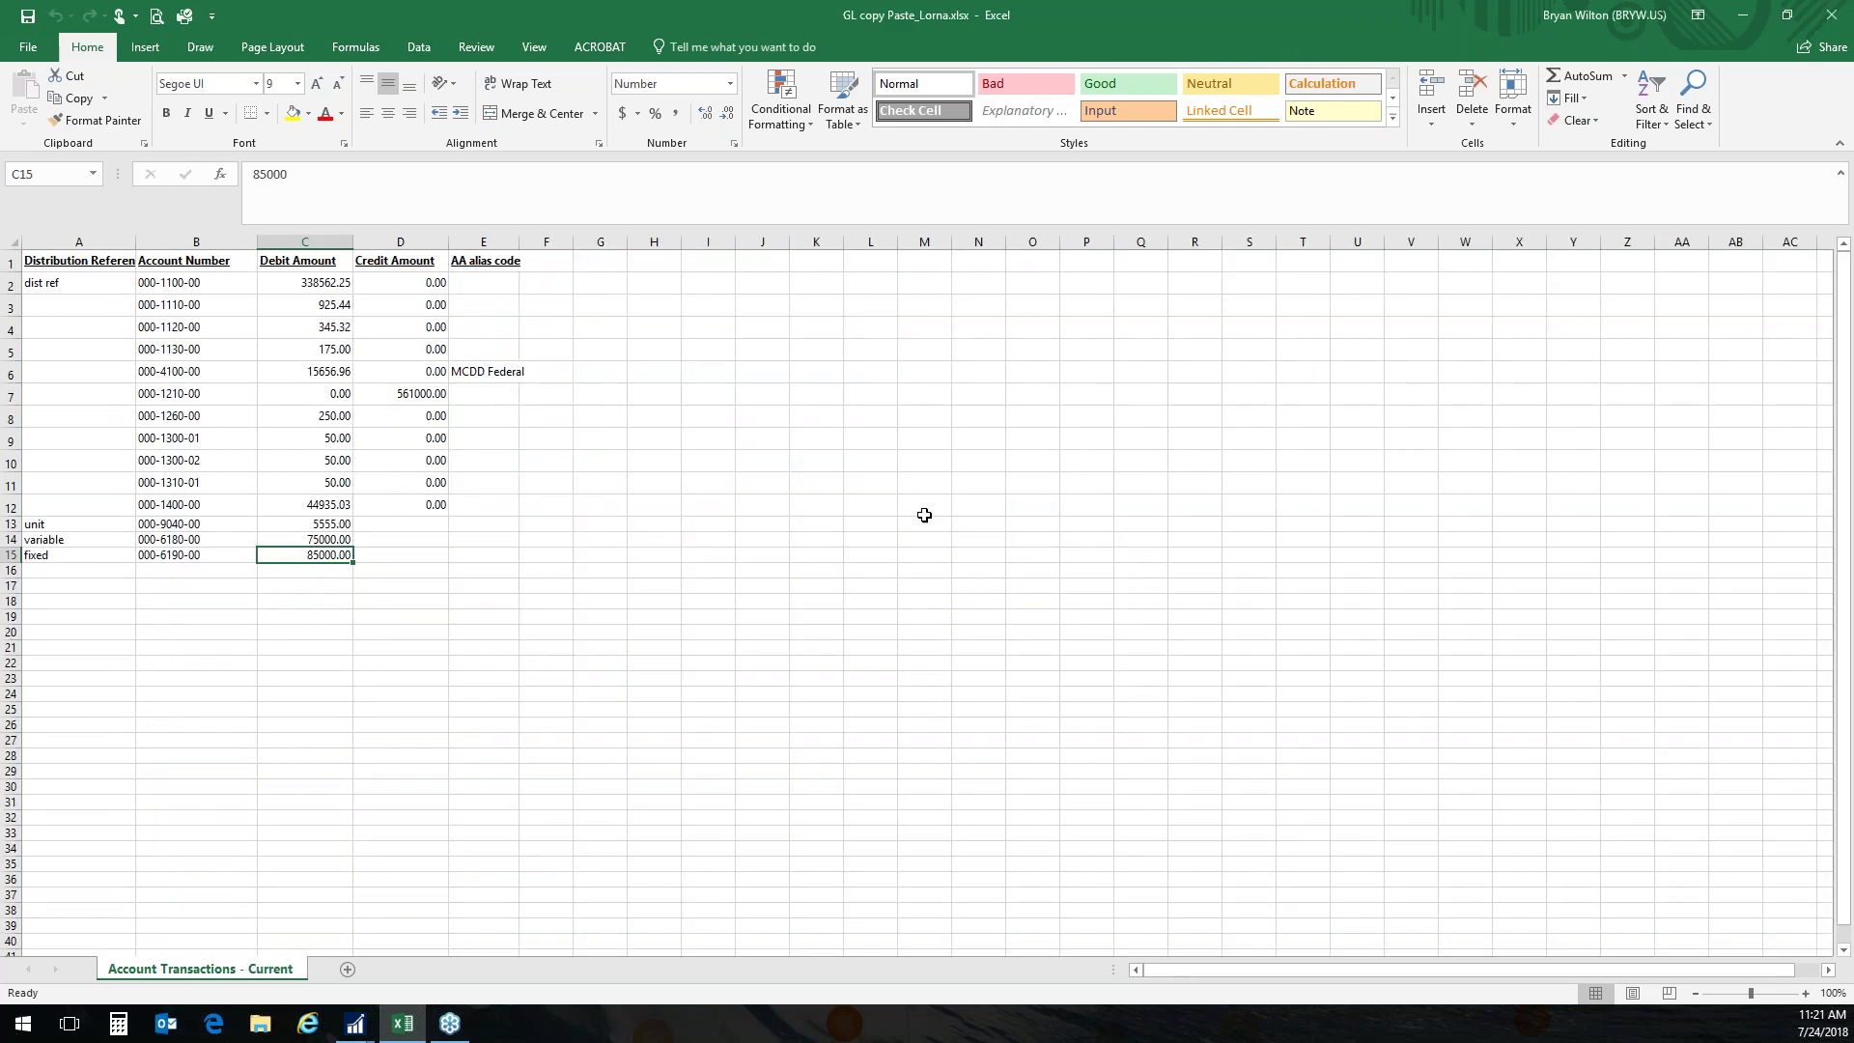
click(1746, 18)
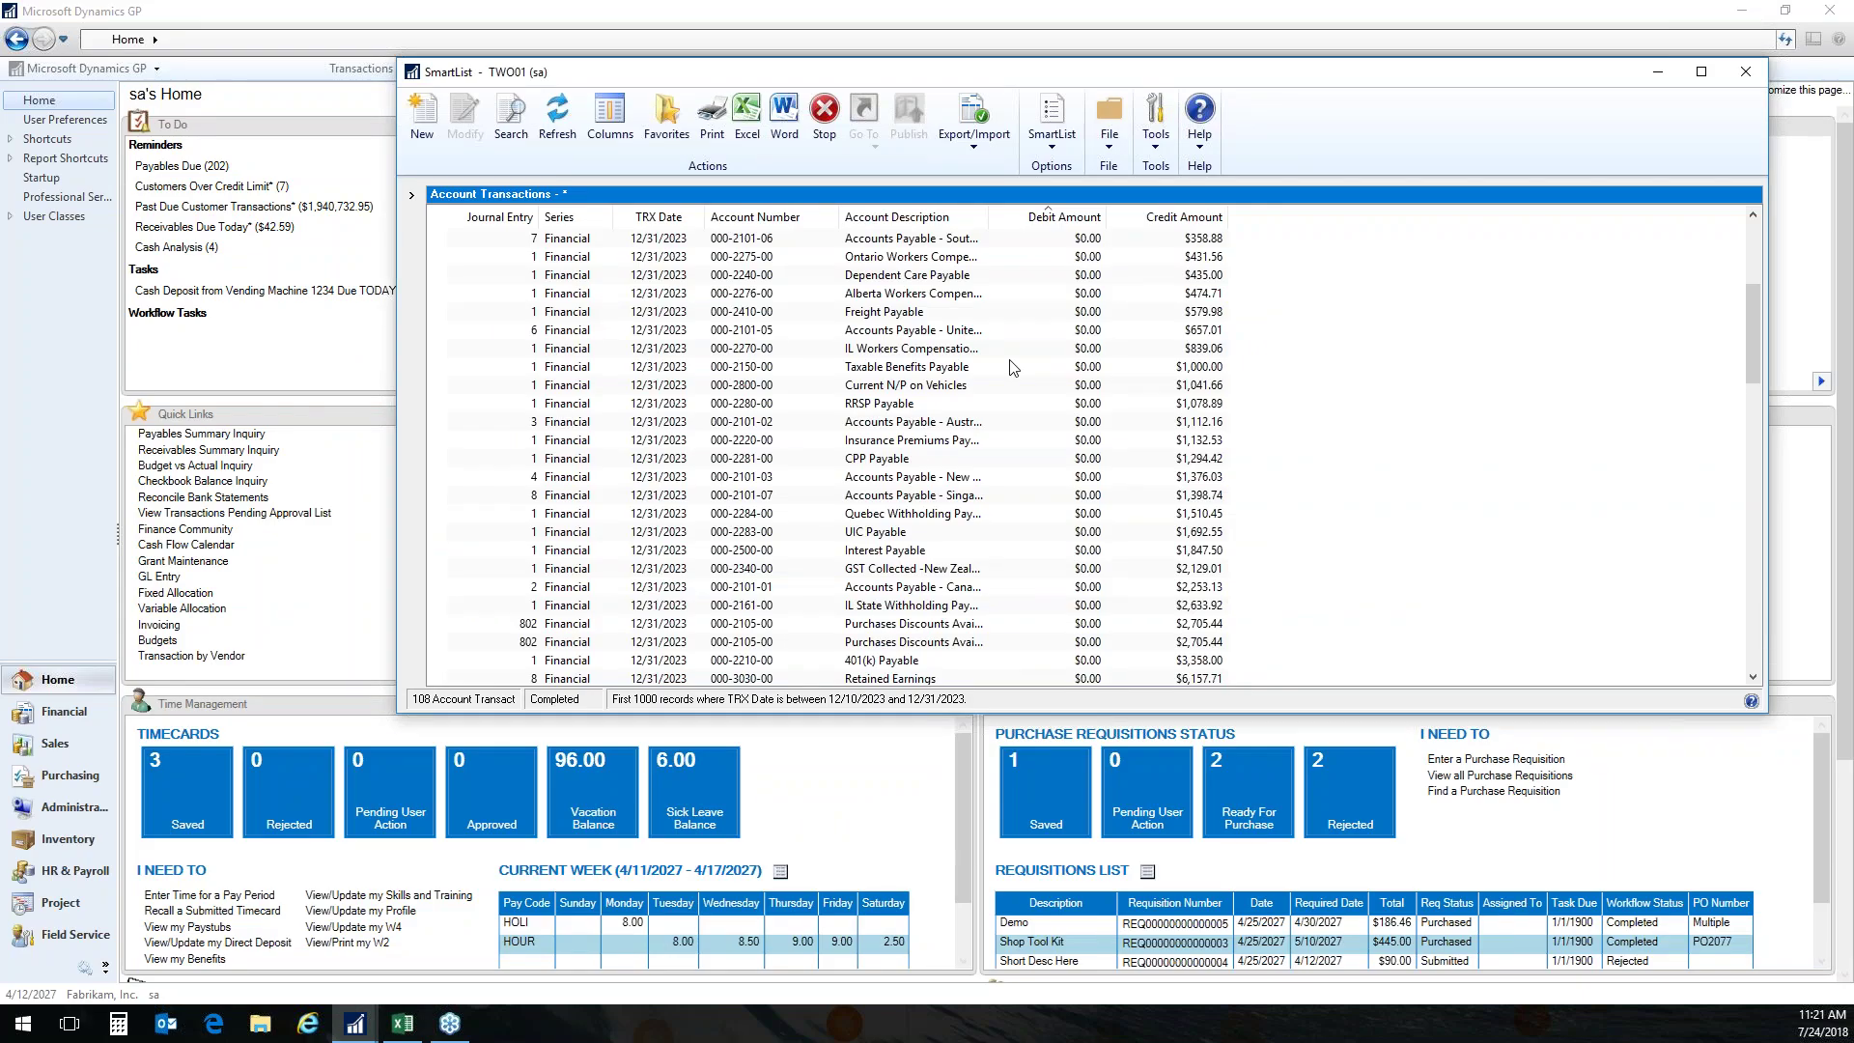
click(411, 198)
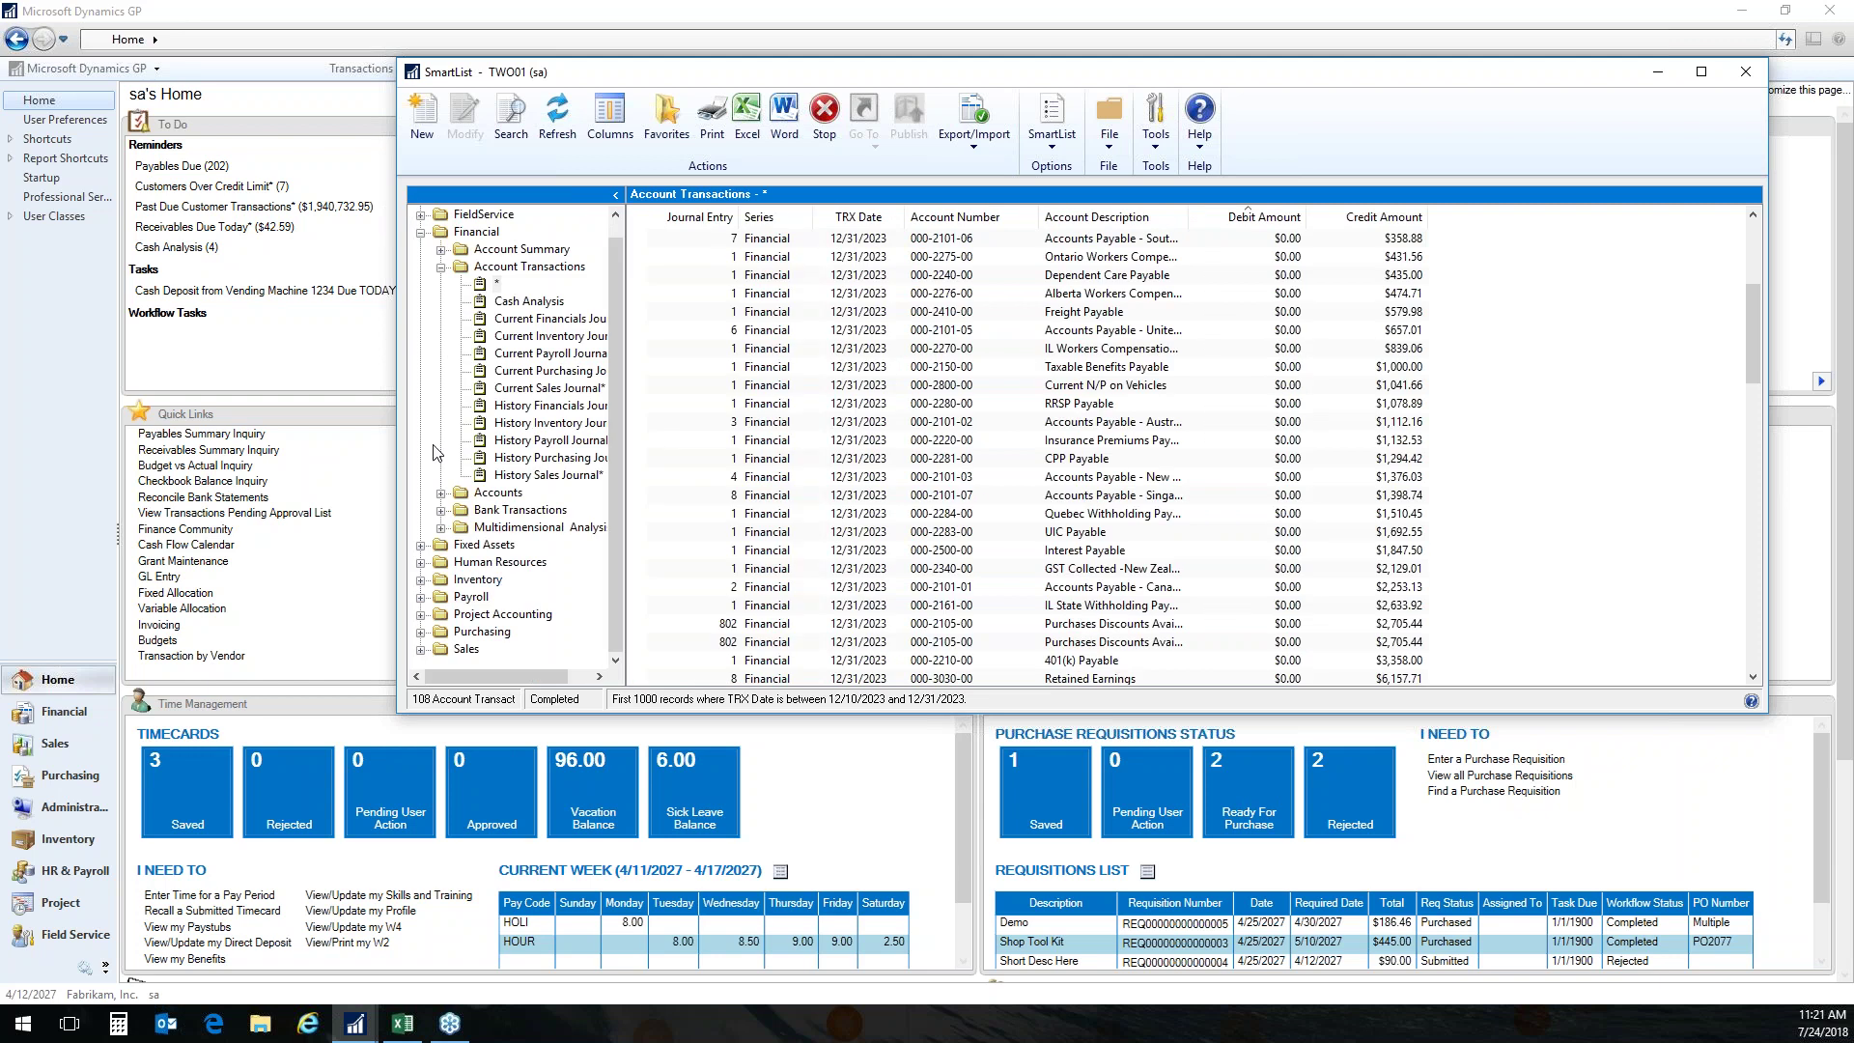
click(420, 233)
Open the all-vendors list under Purchasing > Vendors showing 105 vendors, then close SmartList.
click(420, 354)
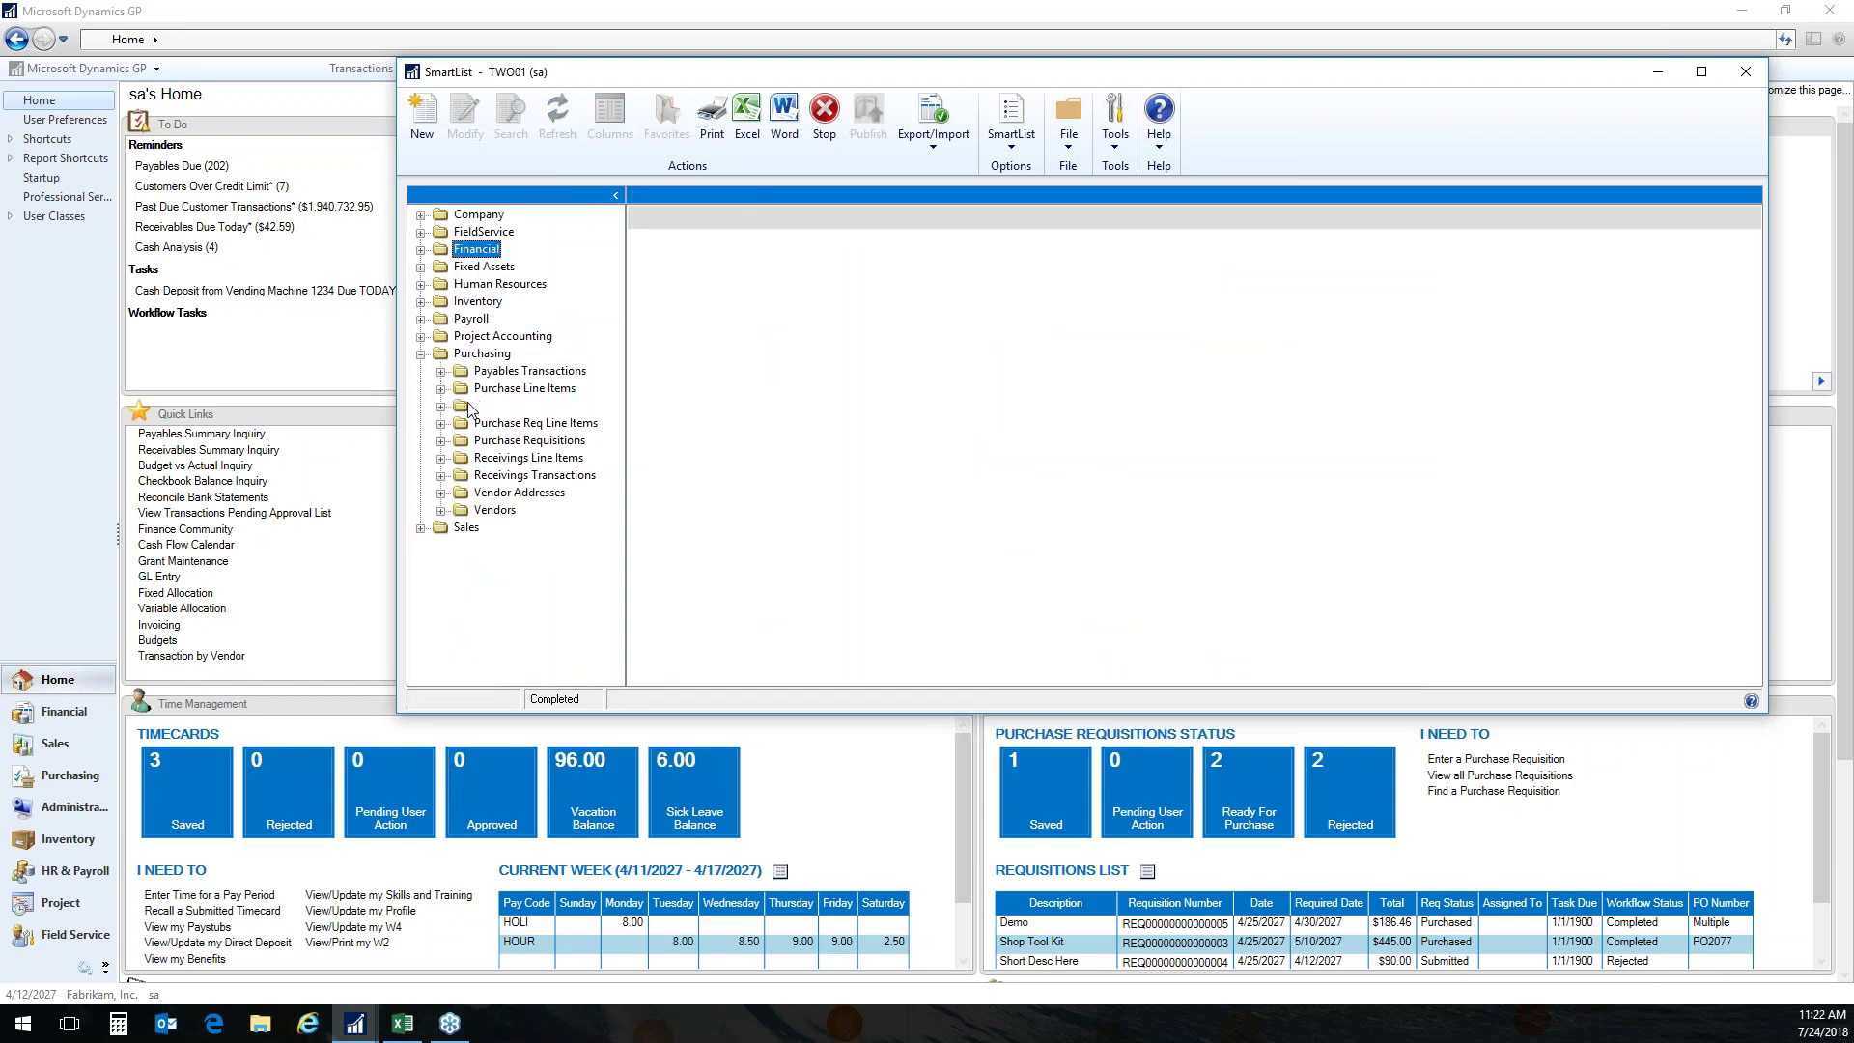
click(441, 510)
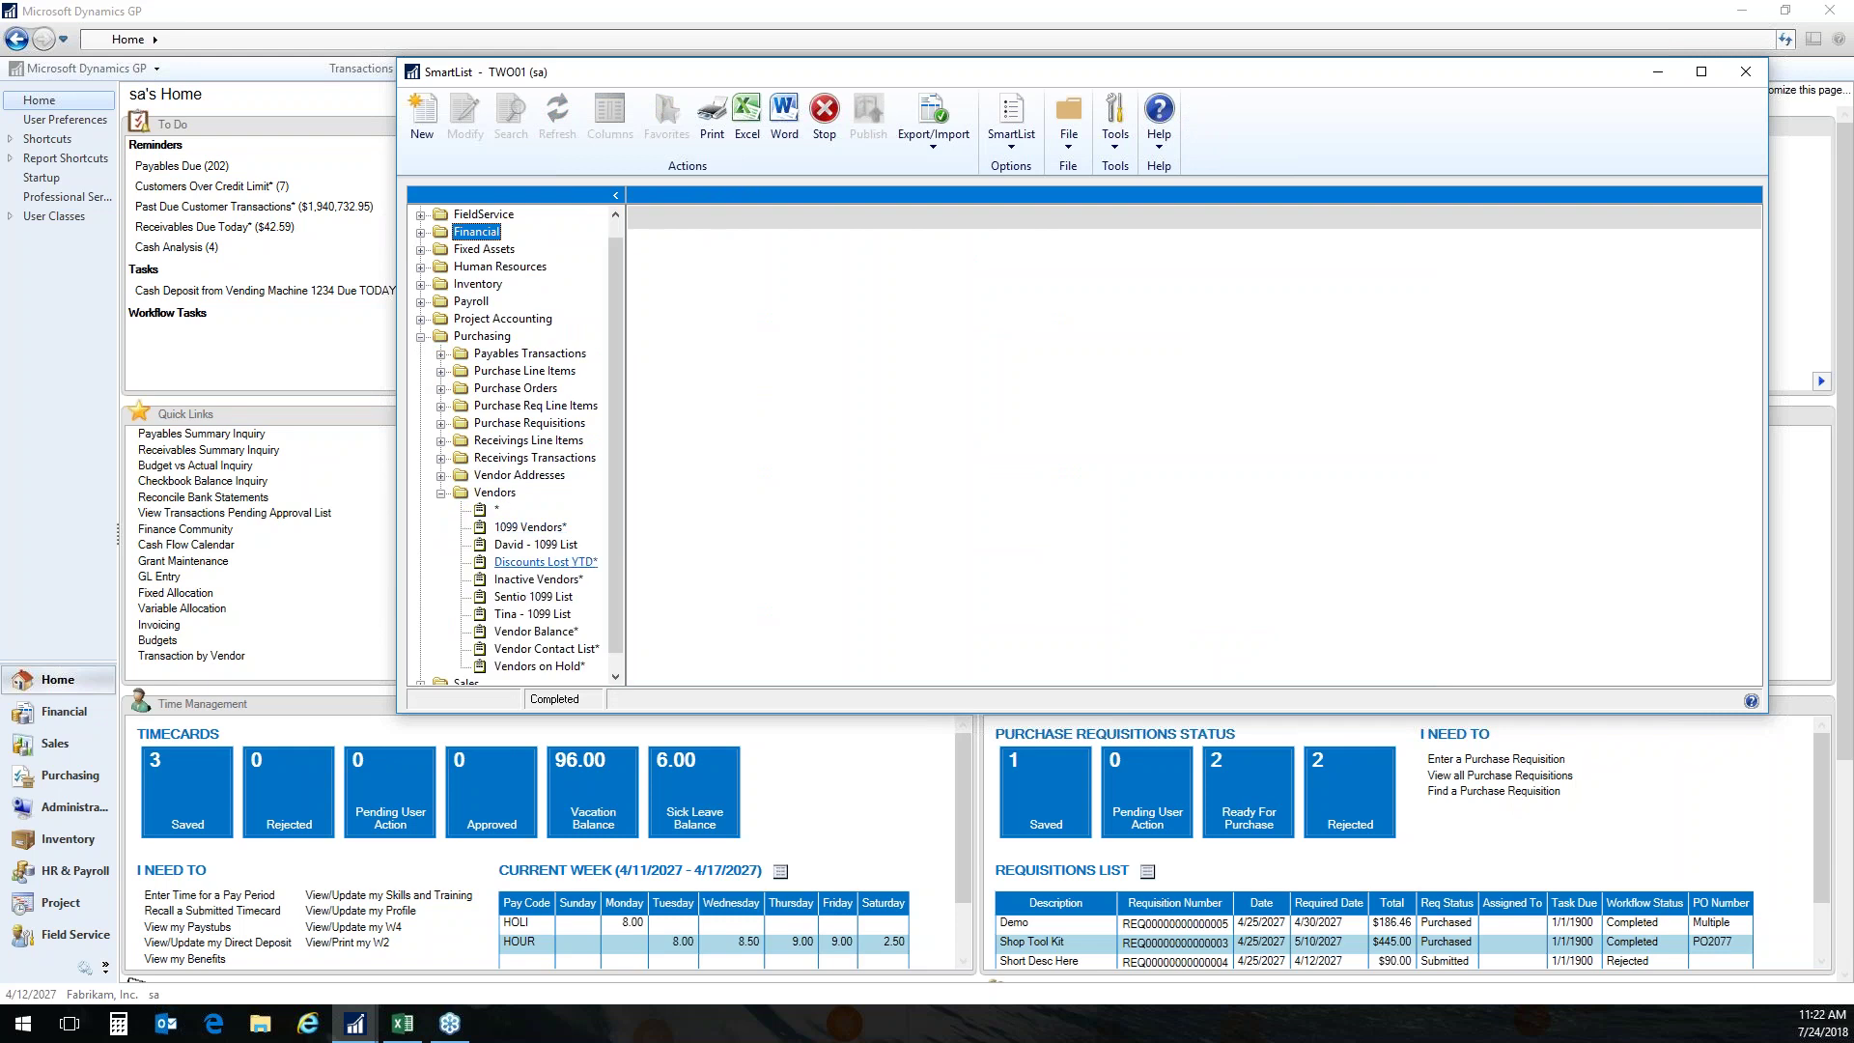
click(497, 510)
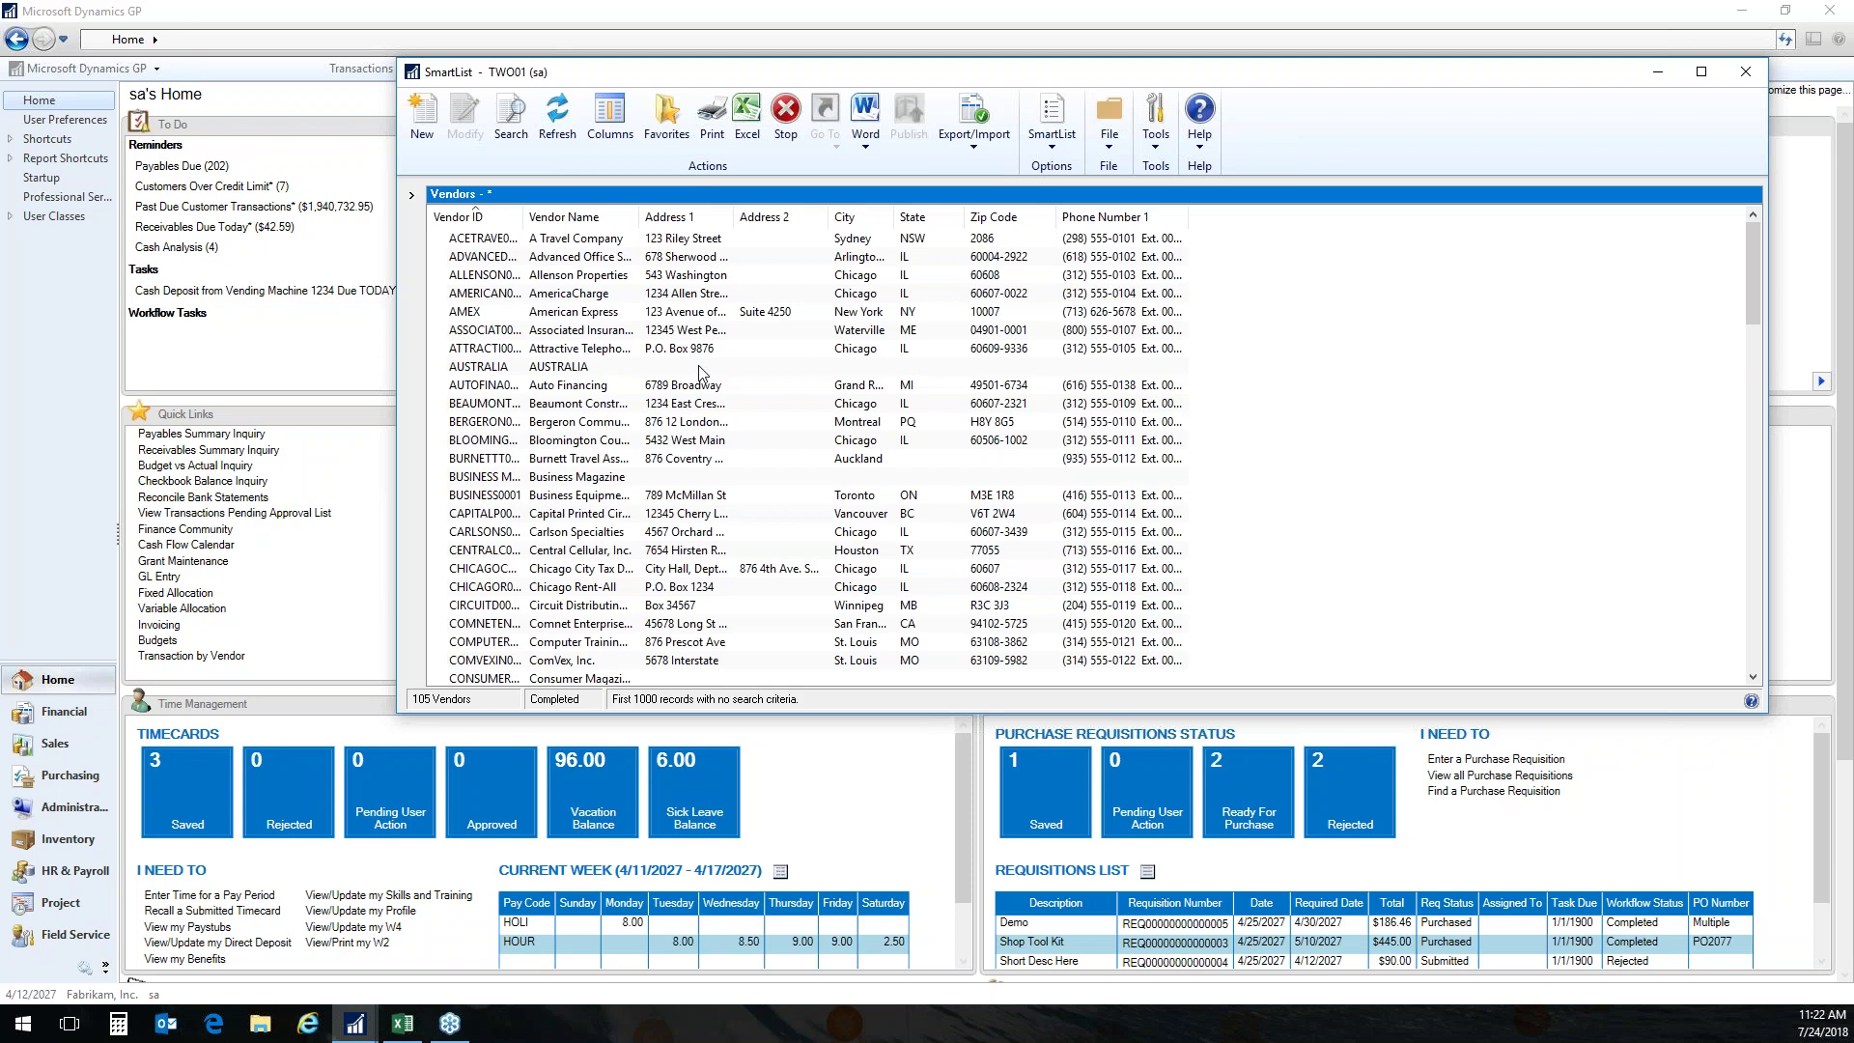
click(1745, 75)
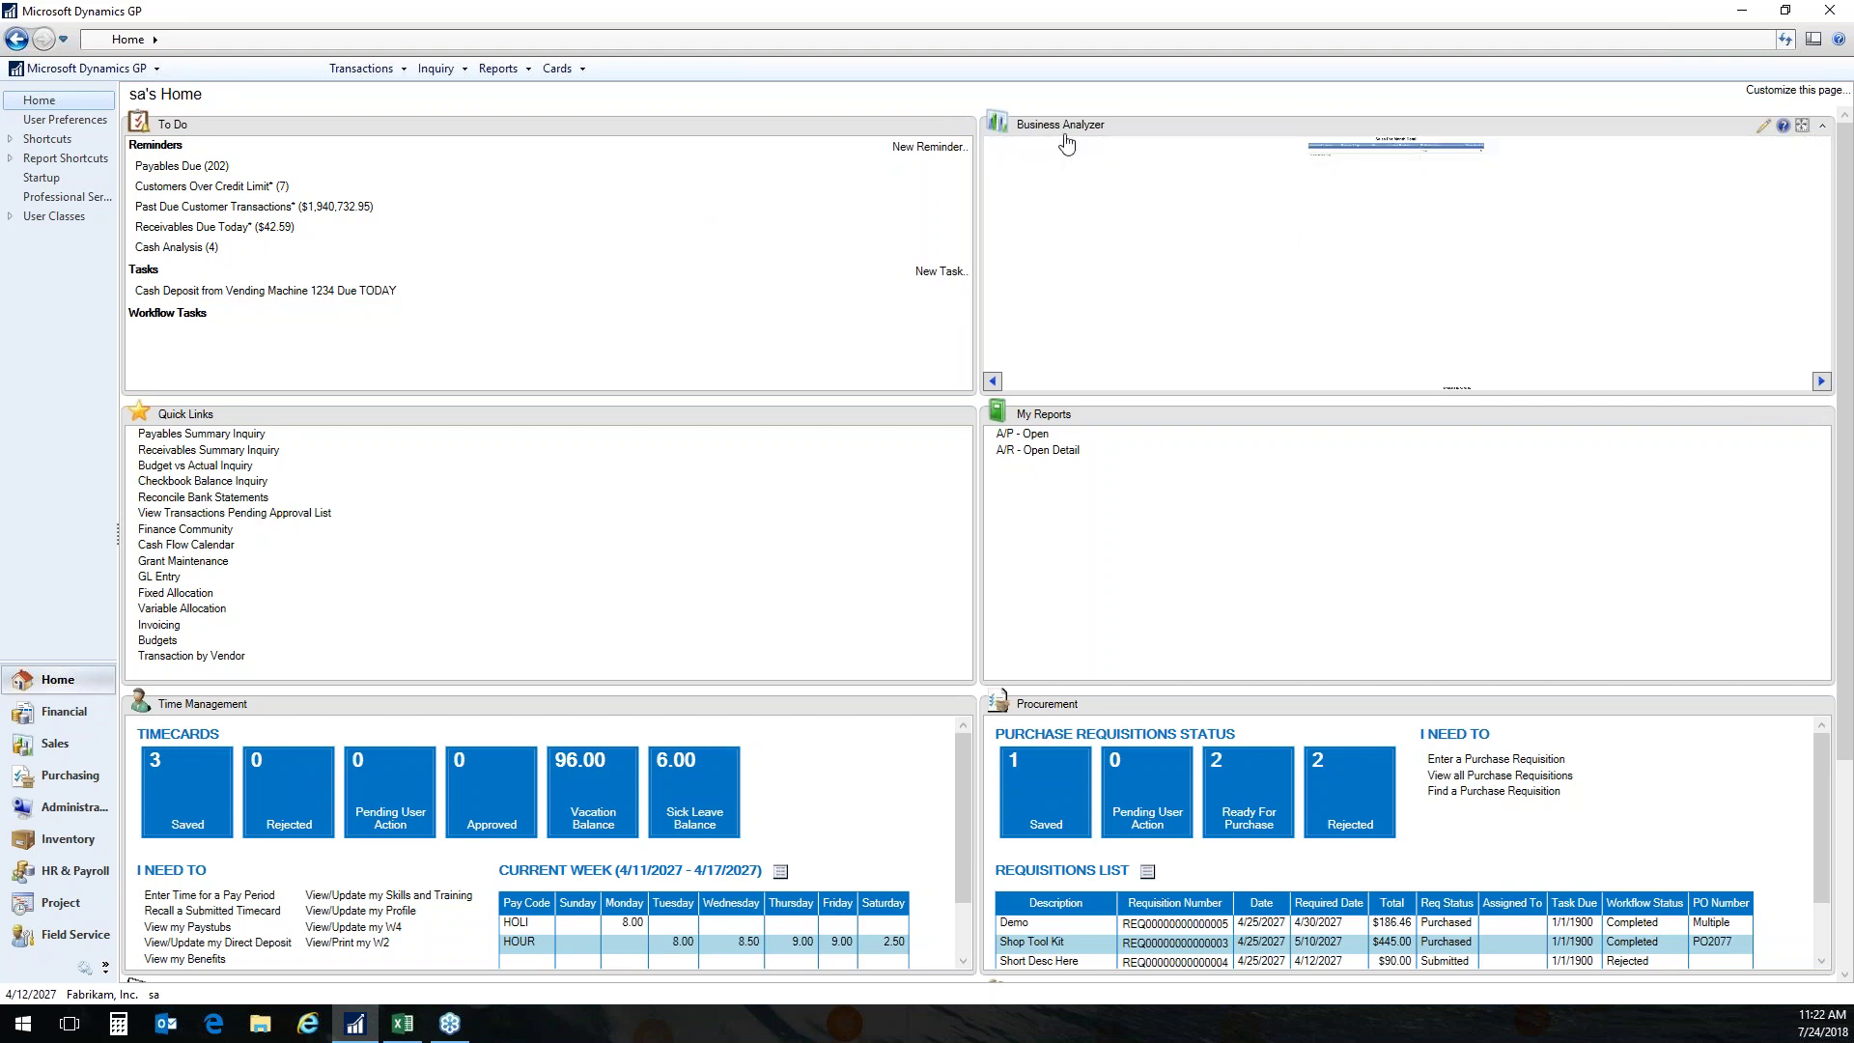
Maximize the Business Analyzer pane and open Customize Home Page.
click(1802, 126)
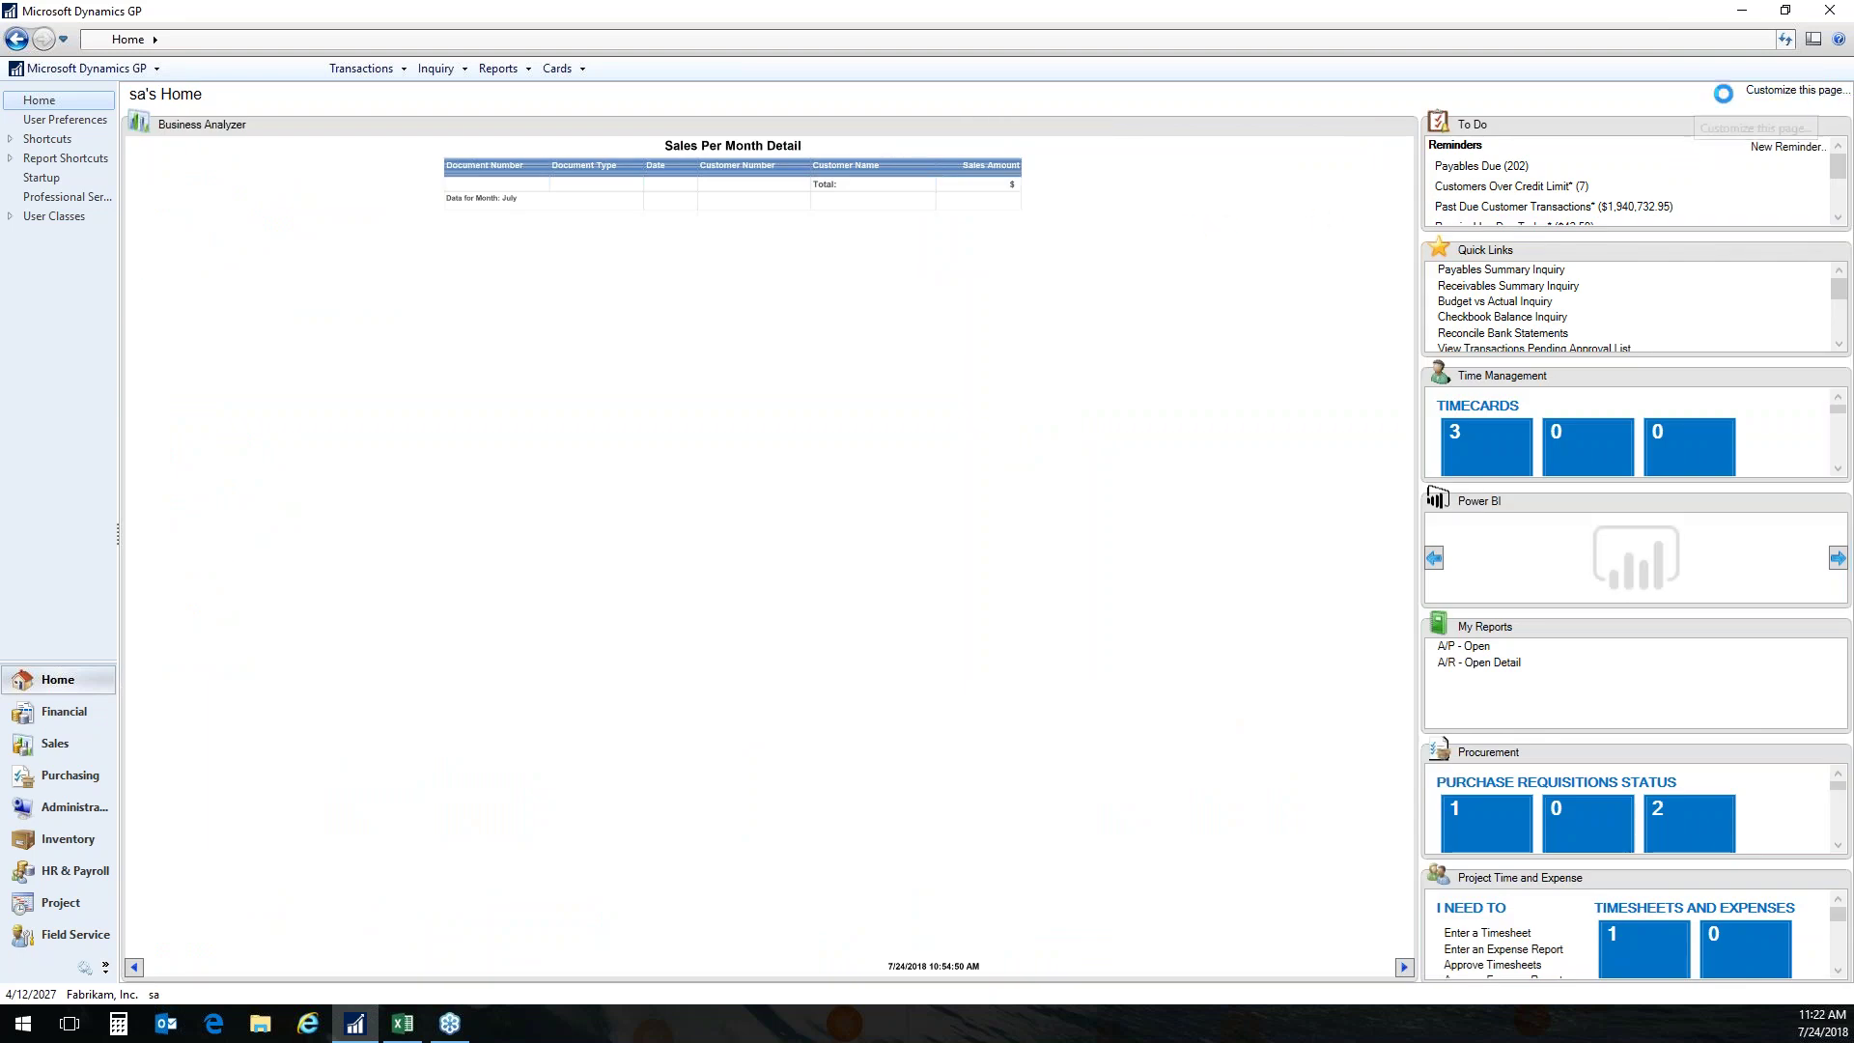
click(1787, 90)
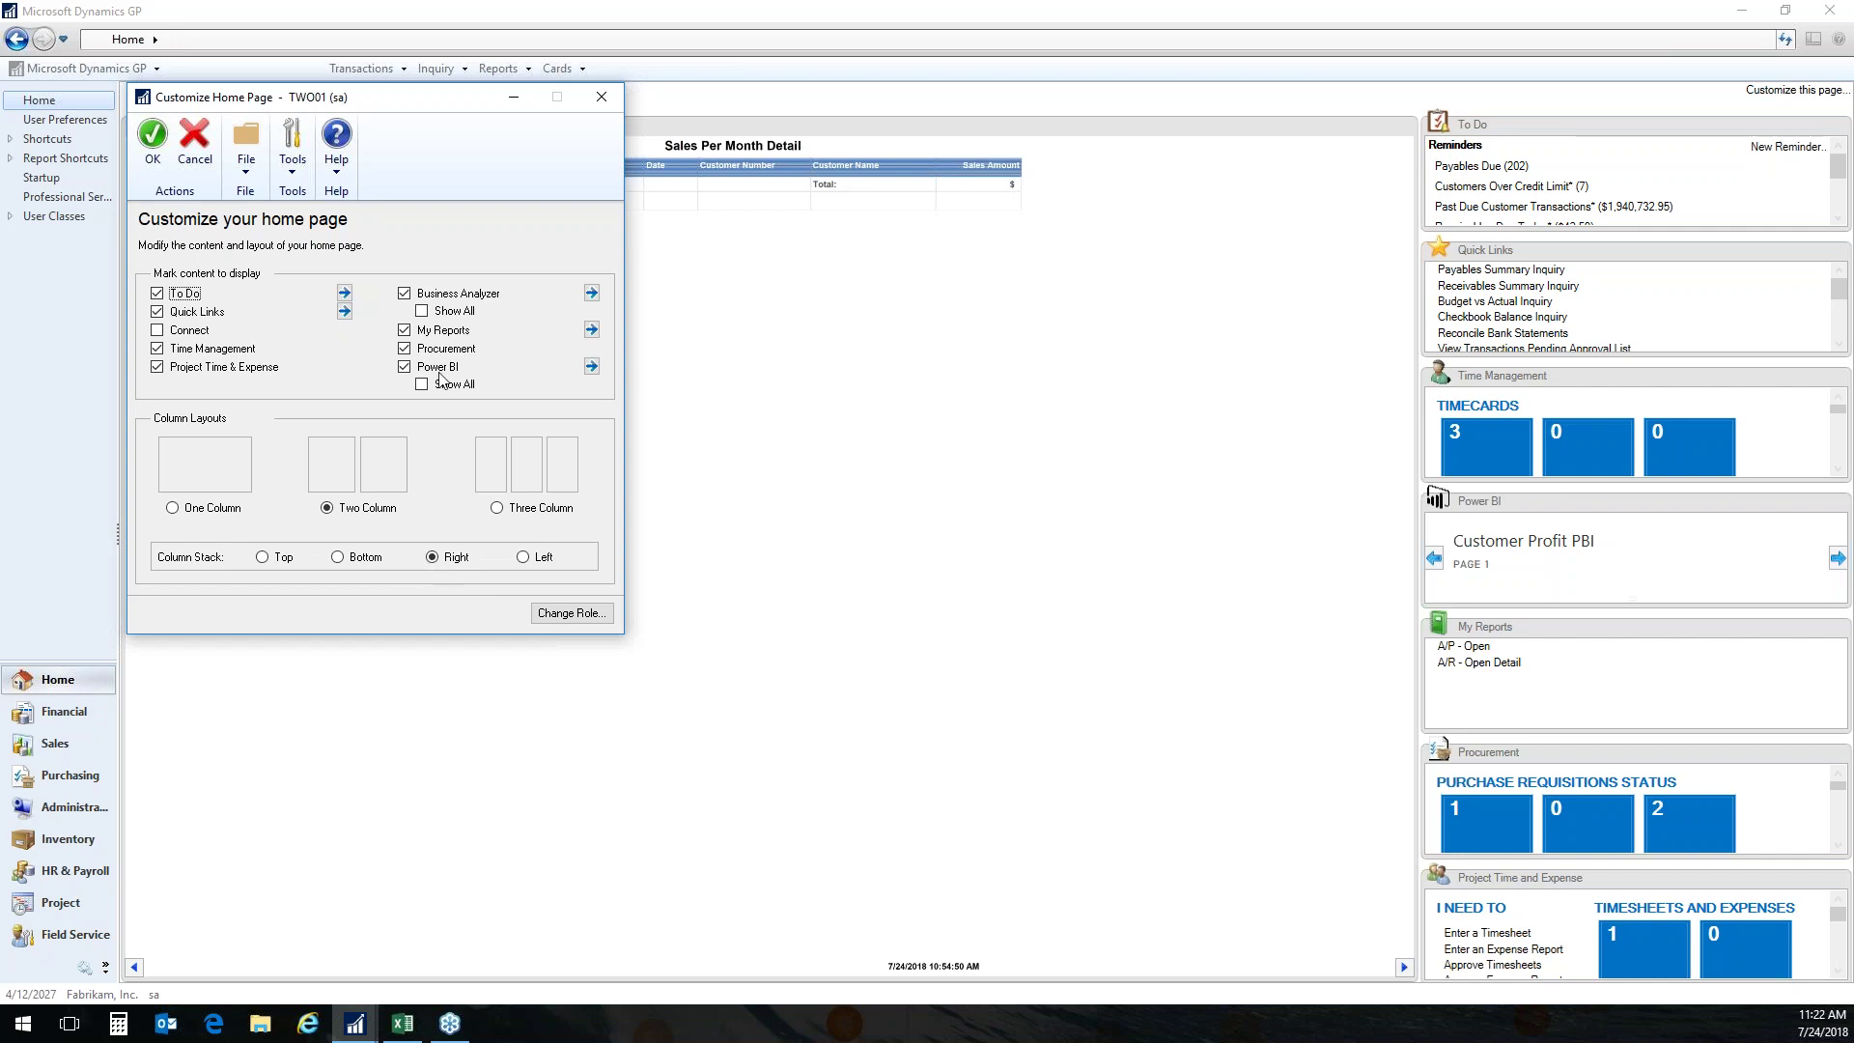
Close the Customize Home Page window, keeping Business Analyzer maximized.
click(603, 97)
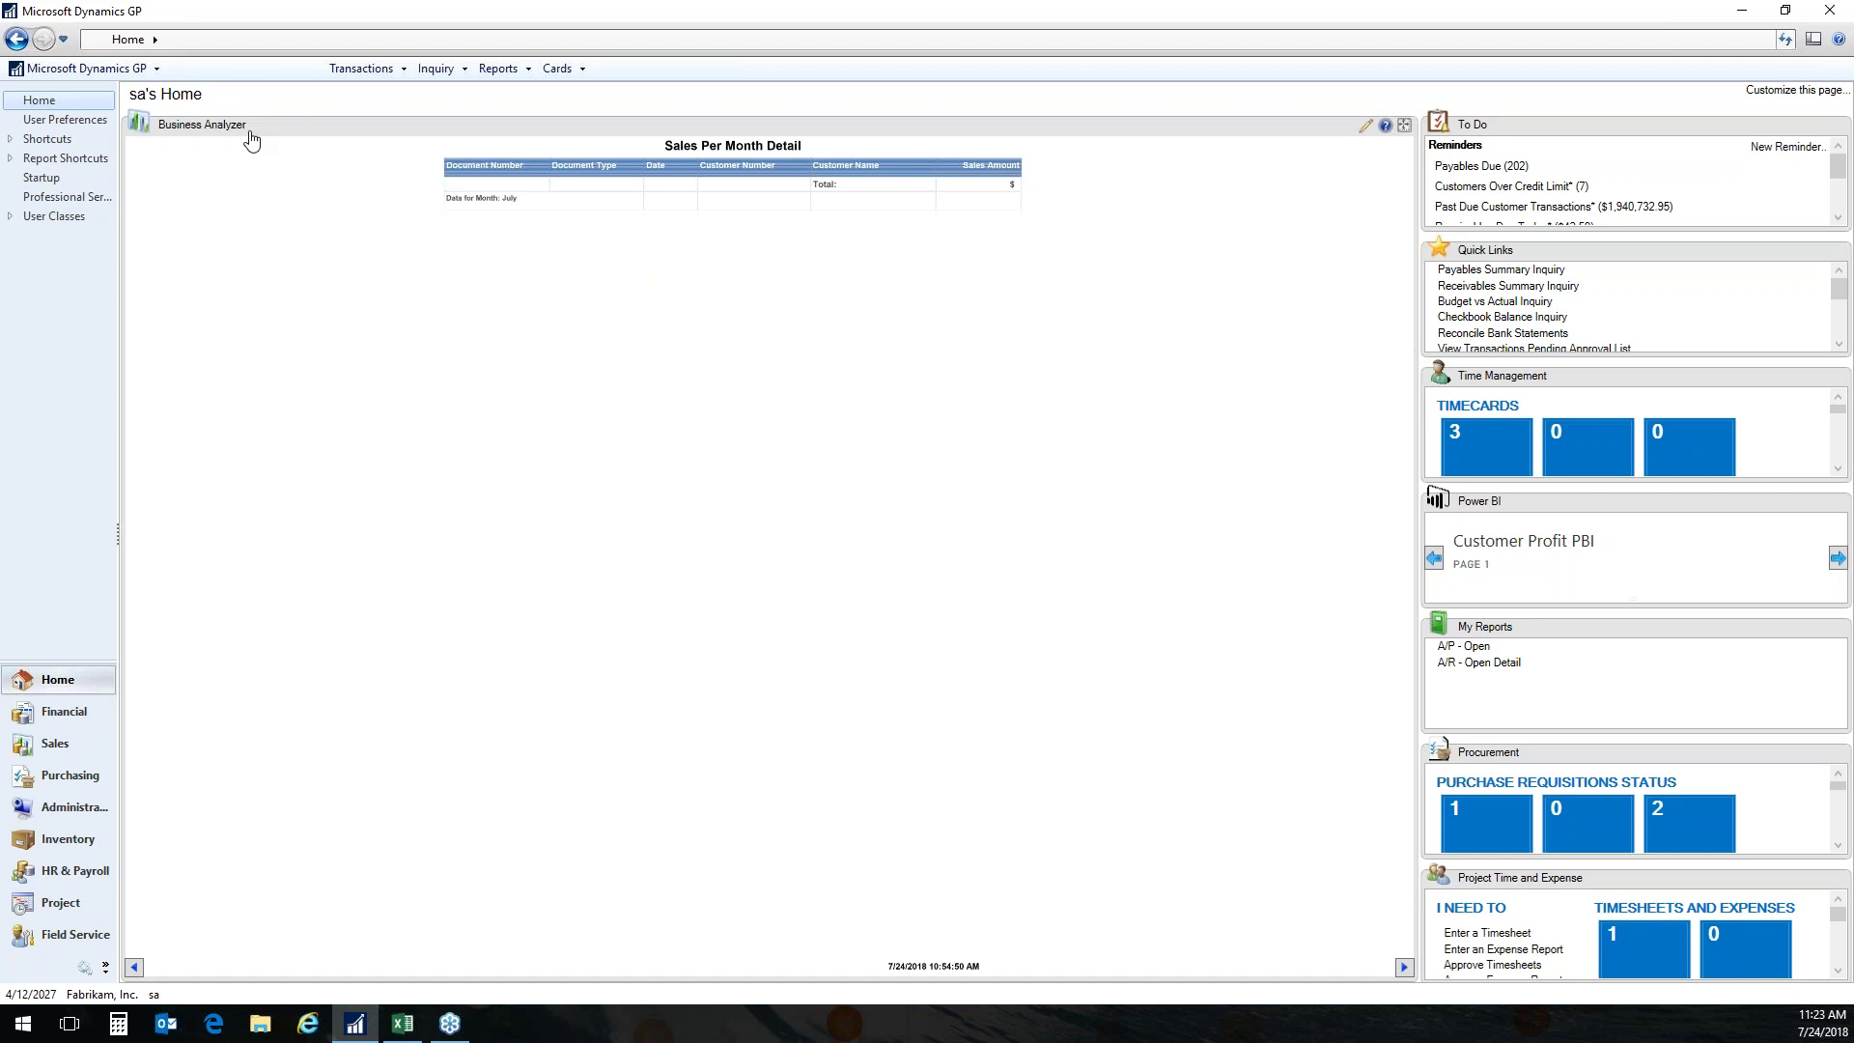
click(1367, 130)
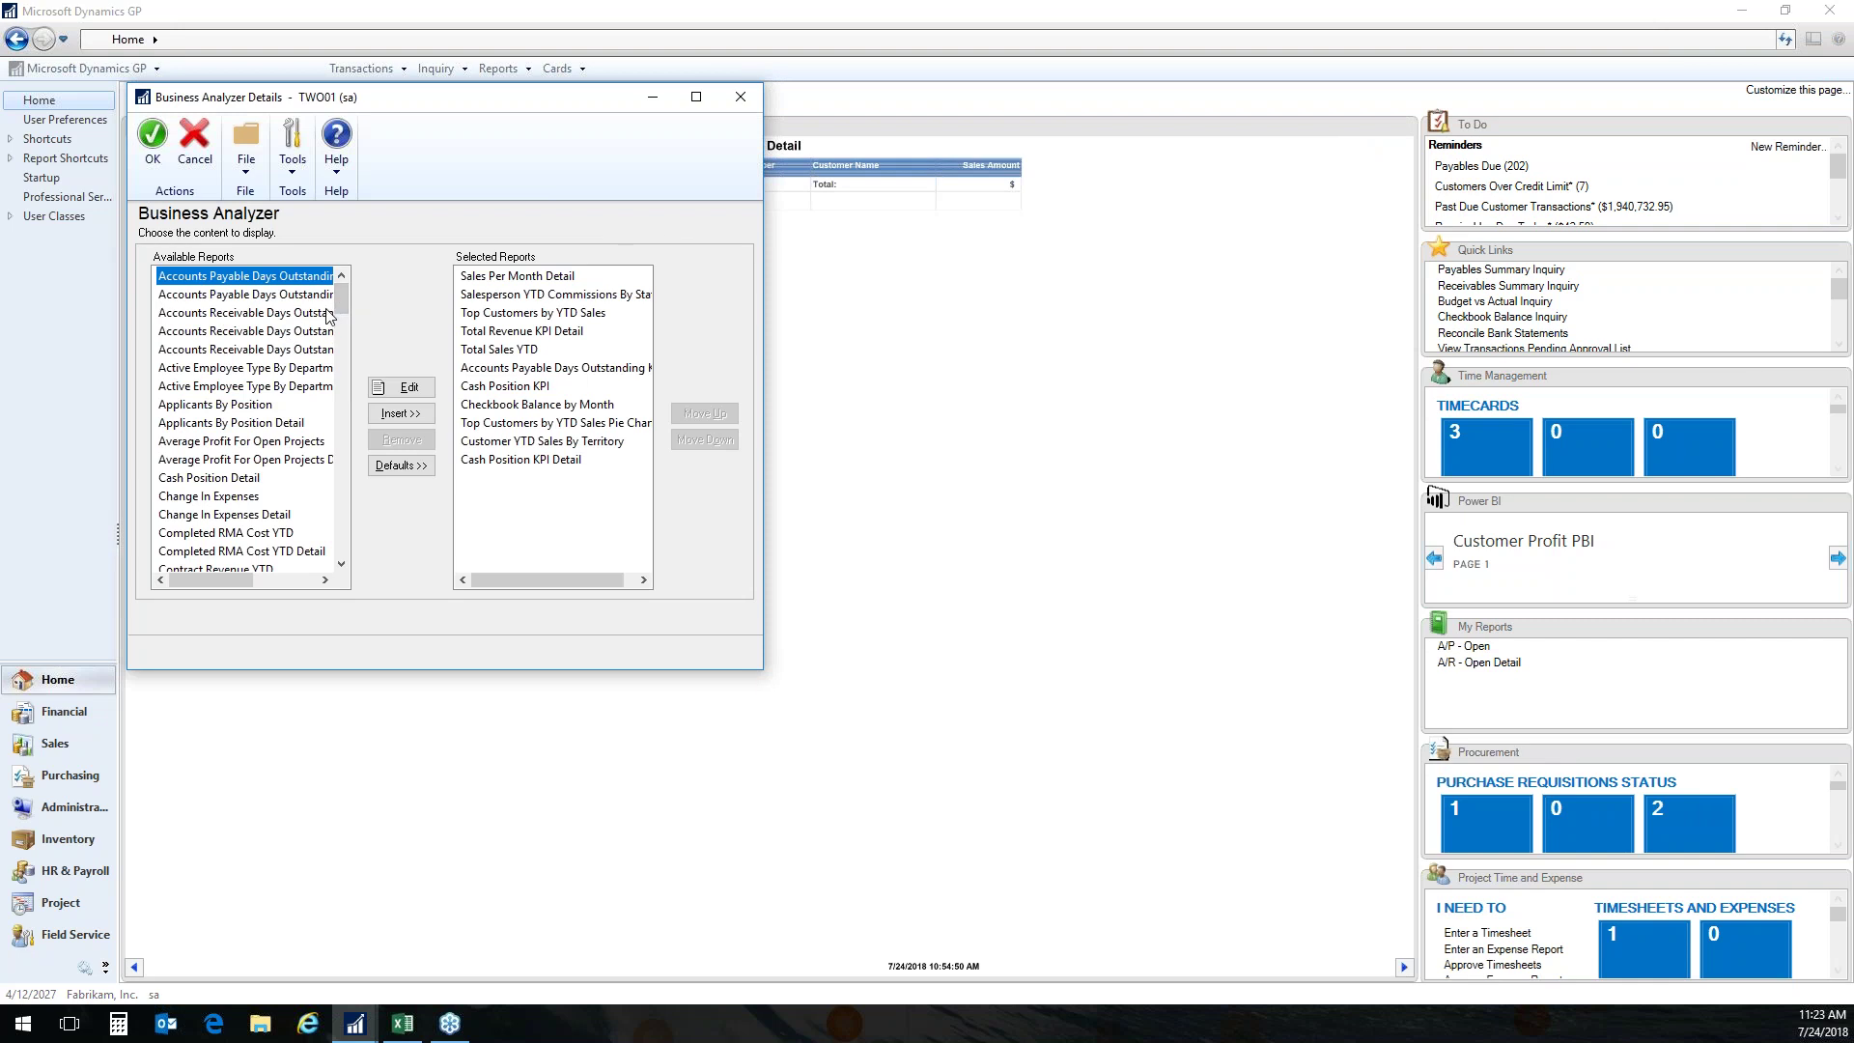
drag(344, 299, 357, 555)
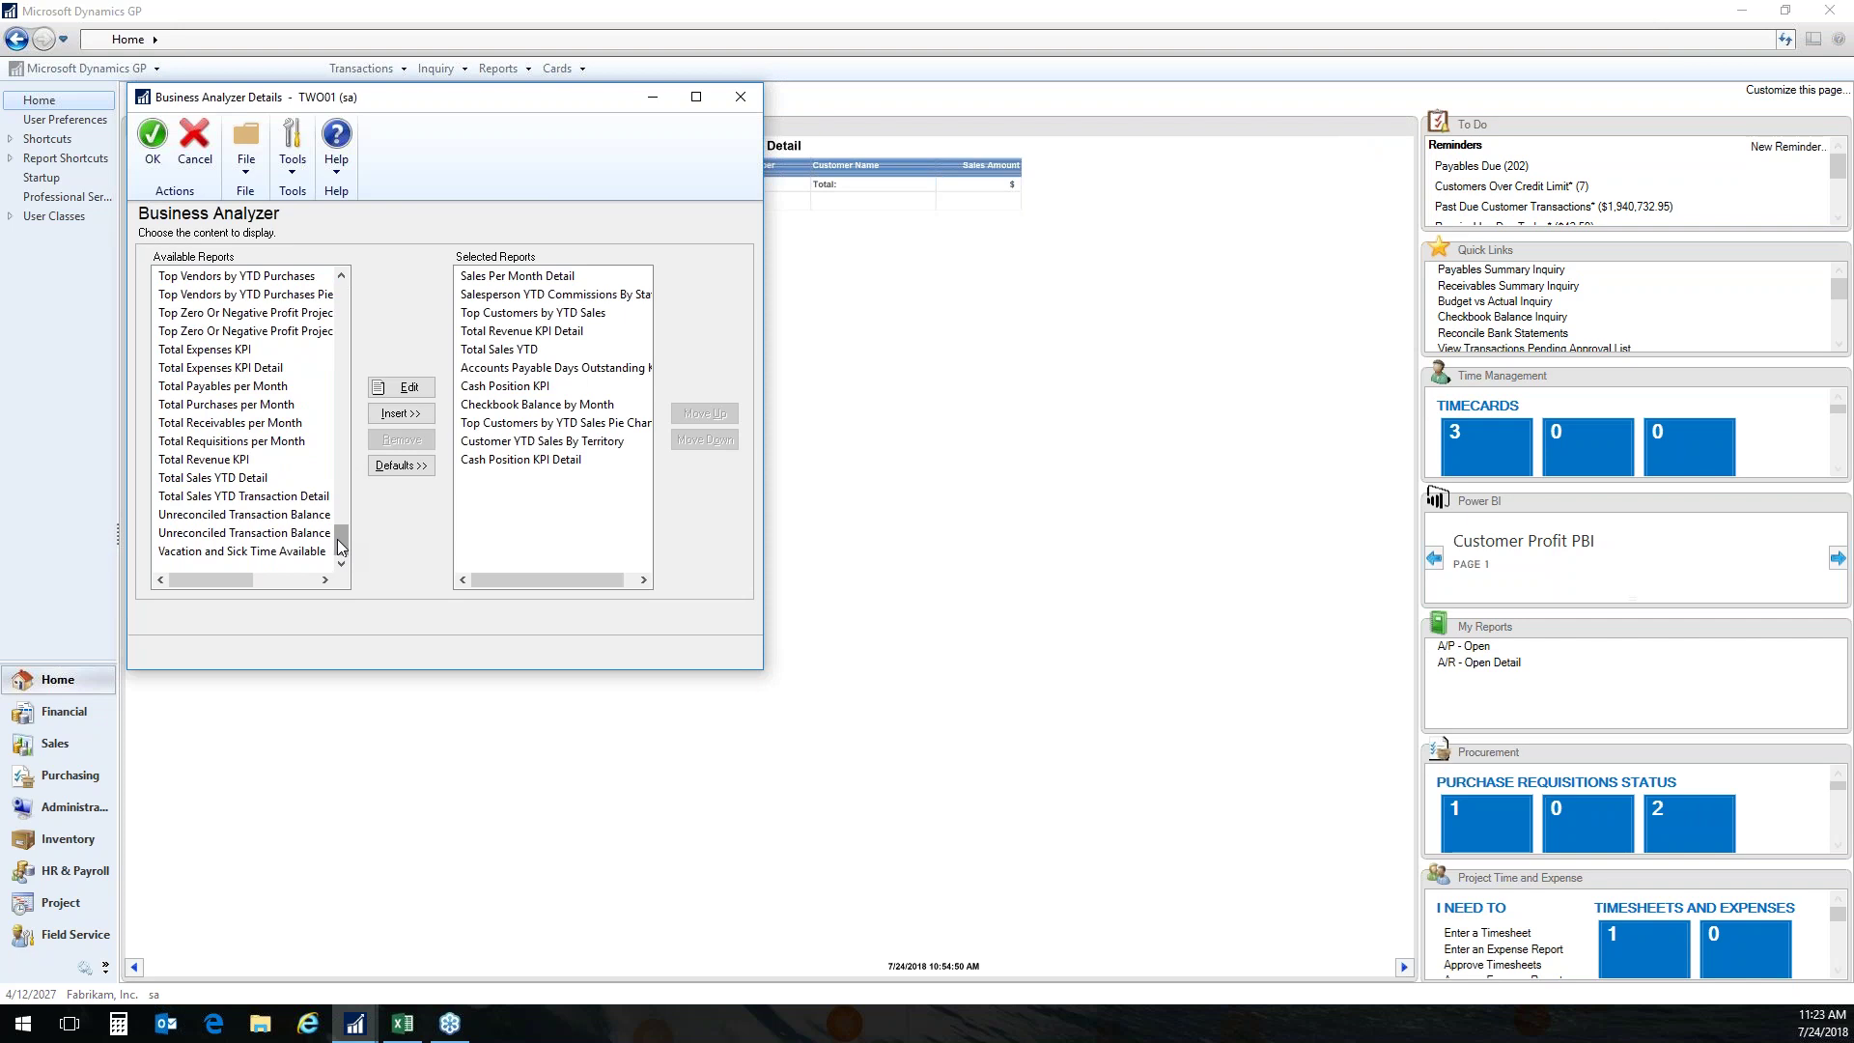
drag(338, 542, 323, 305)
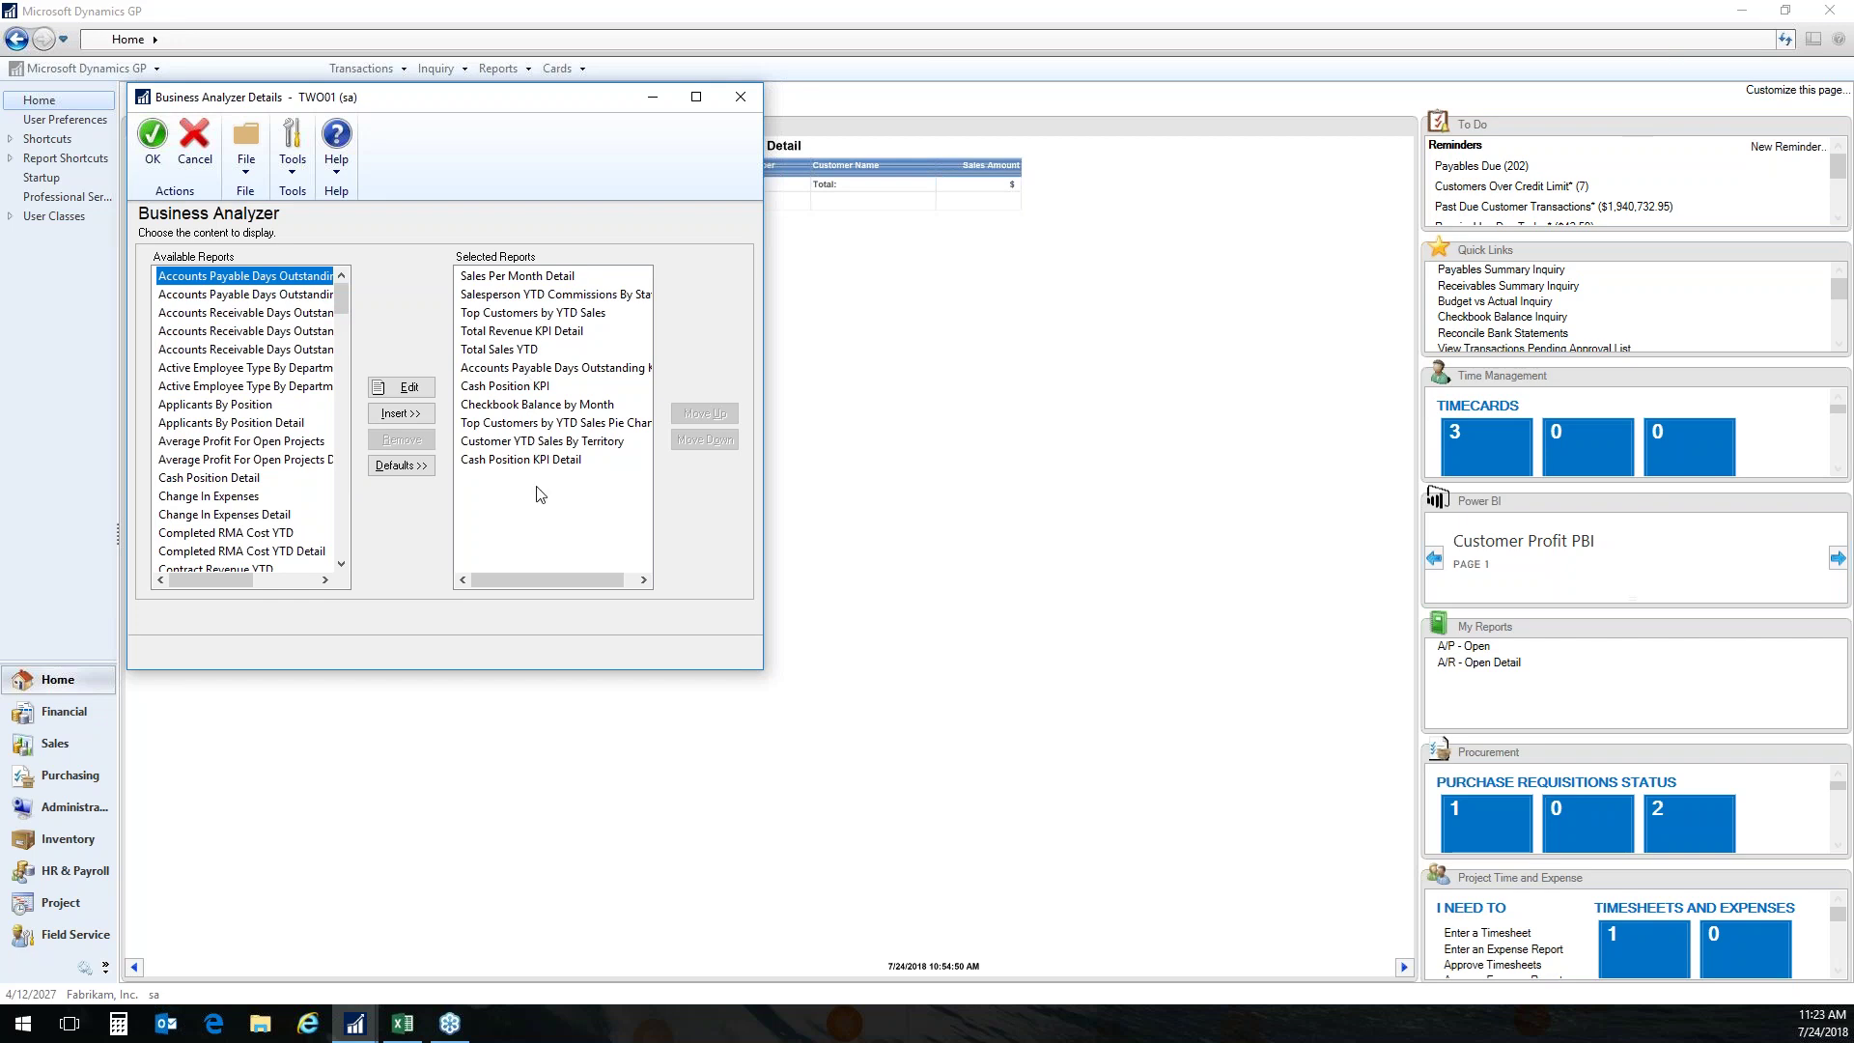
click(740, 98)
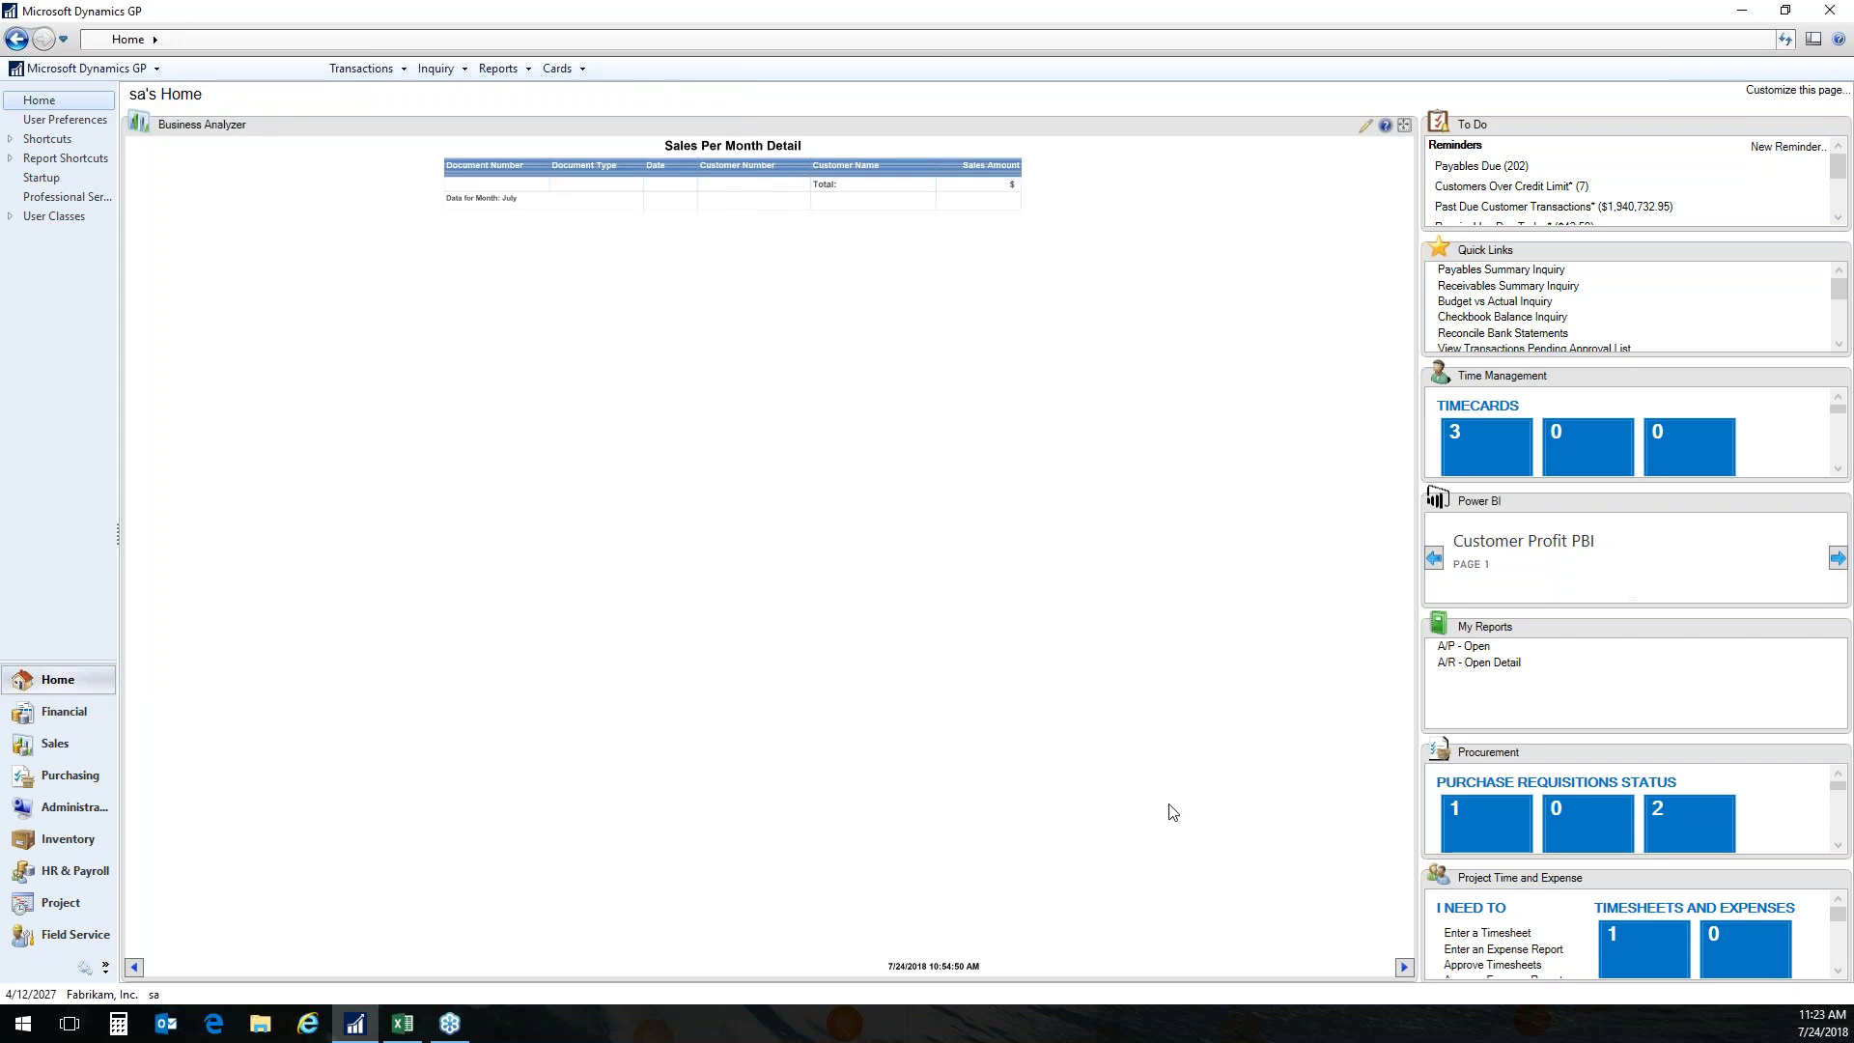
Page past the commissions map and Top 5 Customers by YTD Sales to Total Revenue Detail.
click(1405, 968)
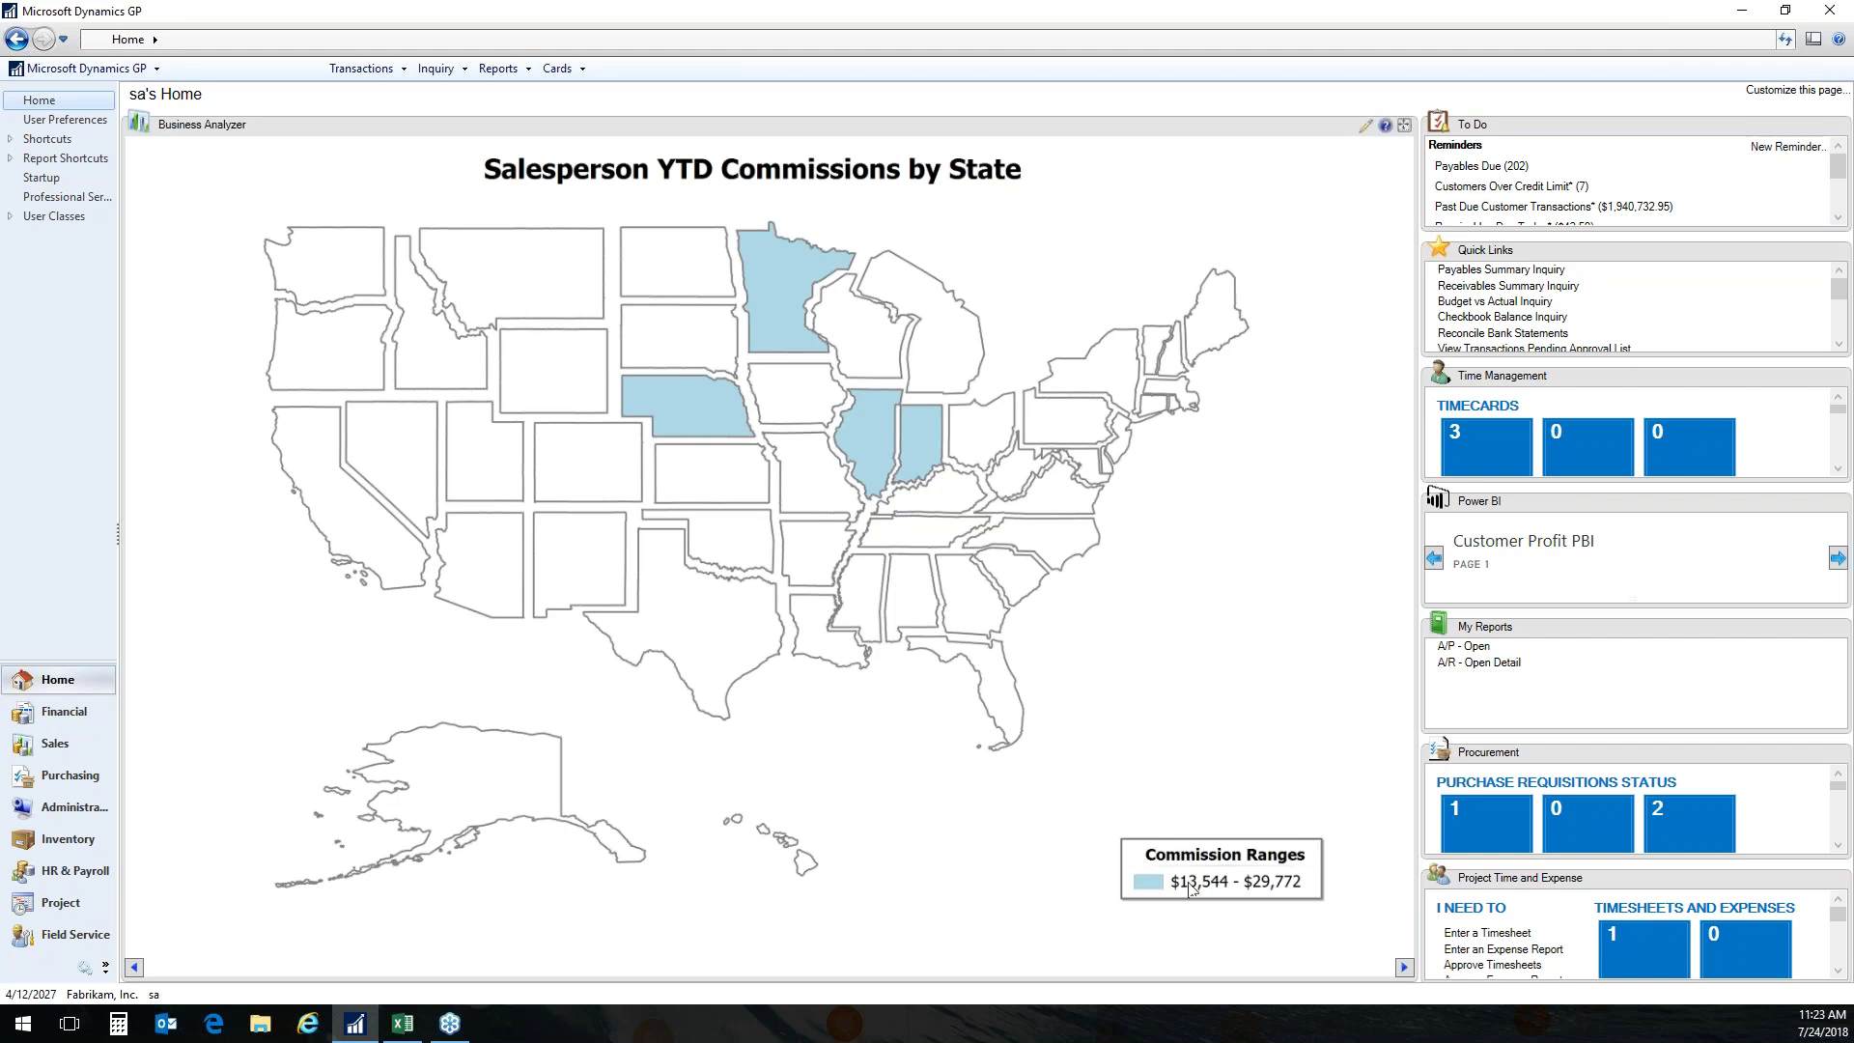
click(1404, 967)
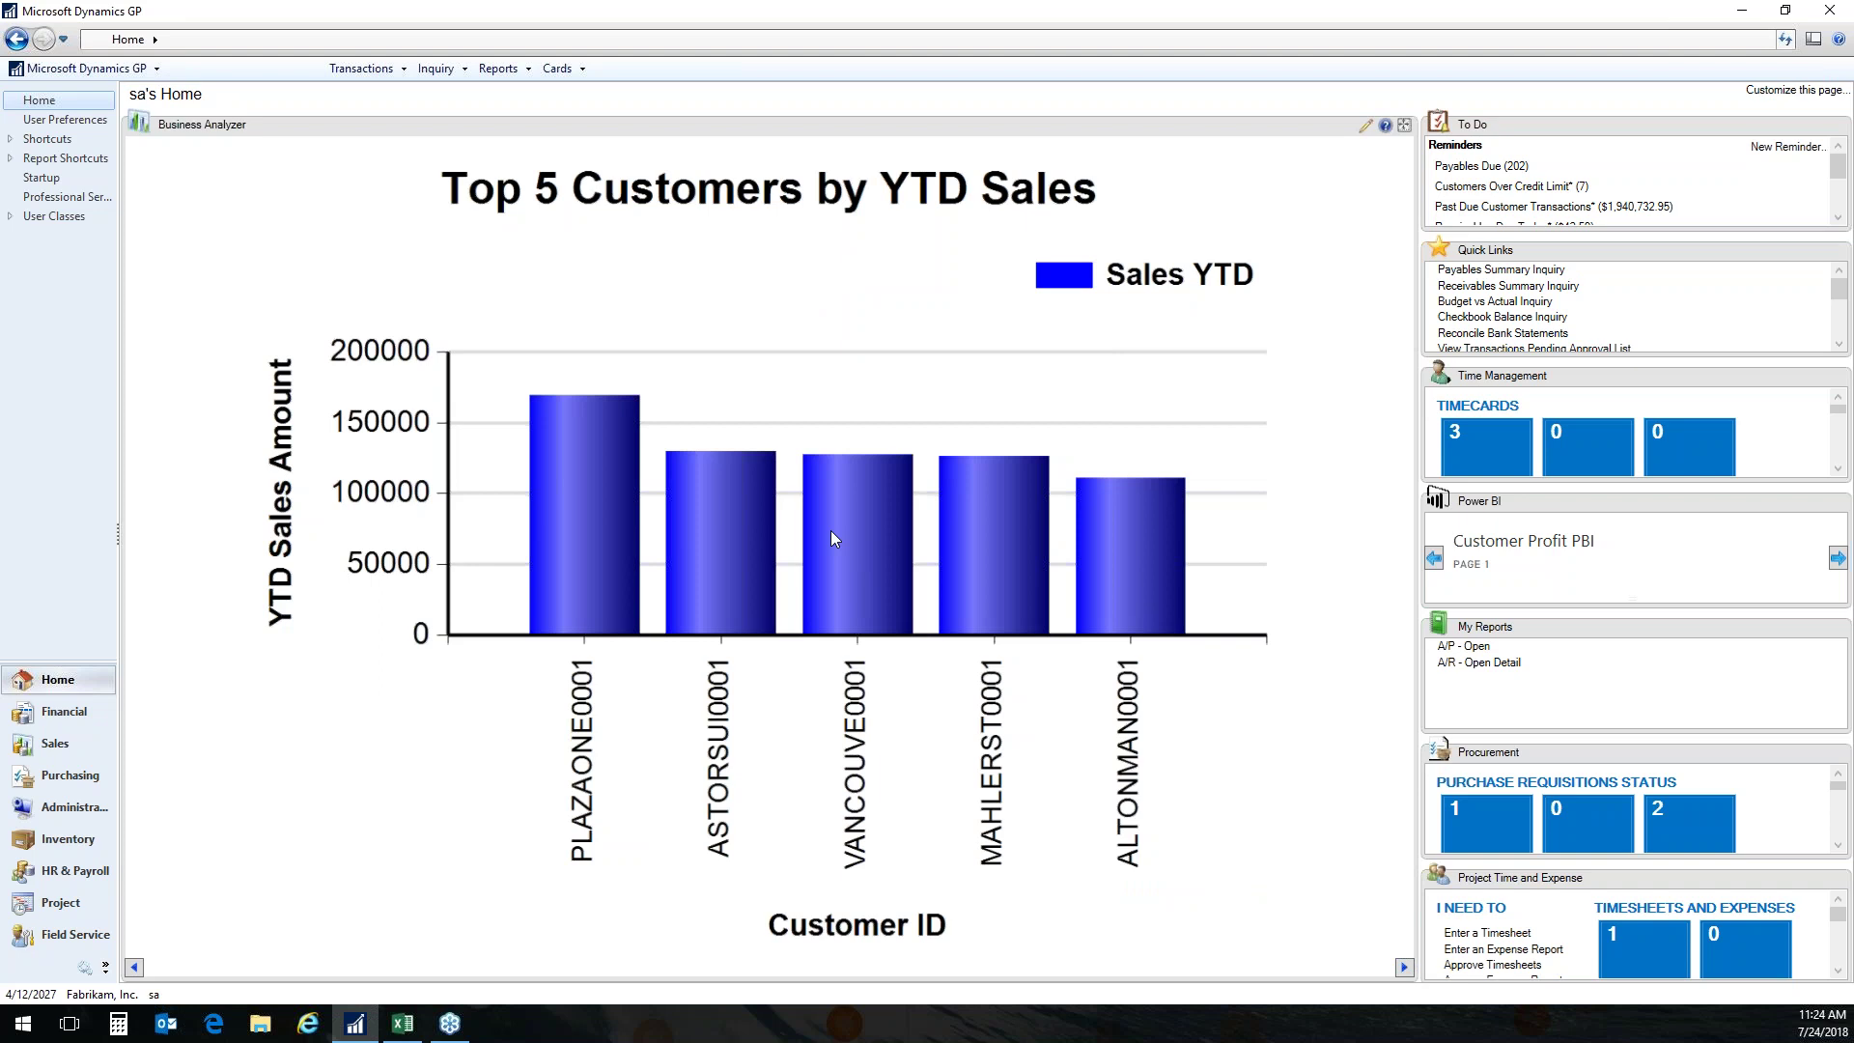
click(1405, 967)
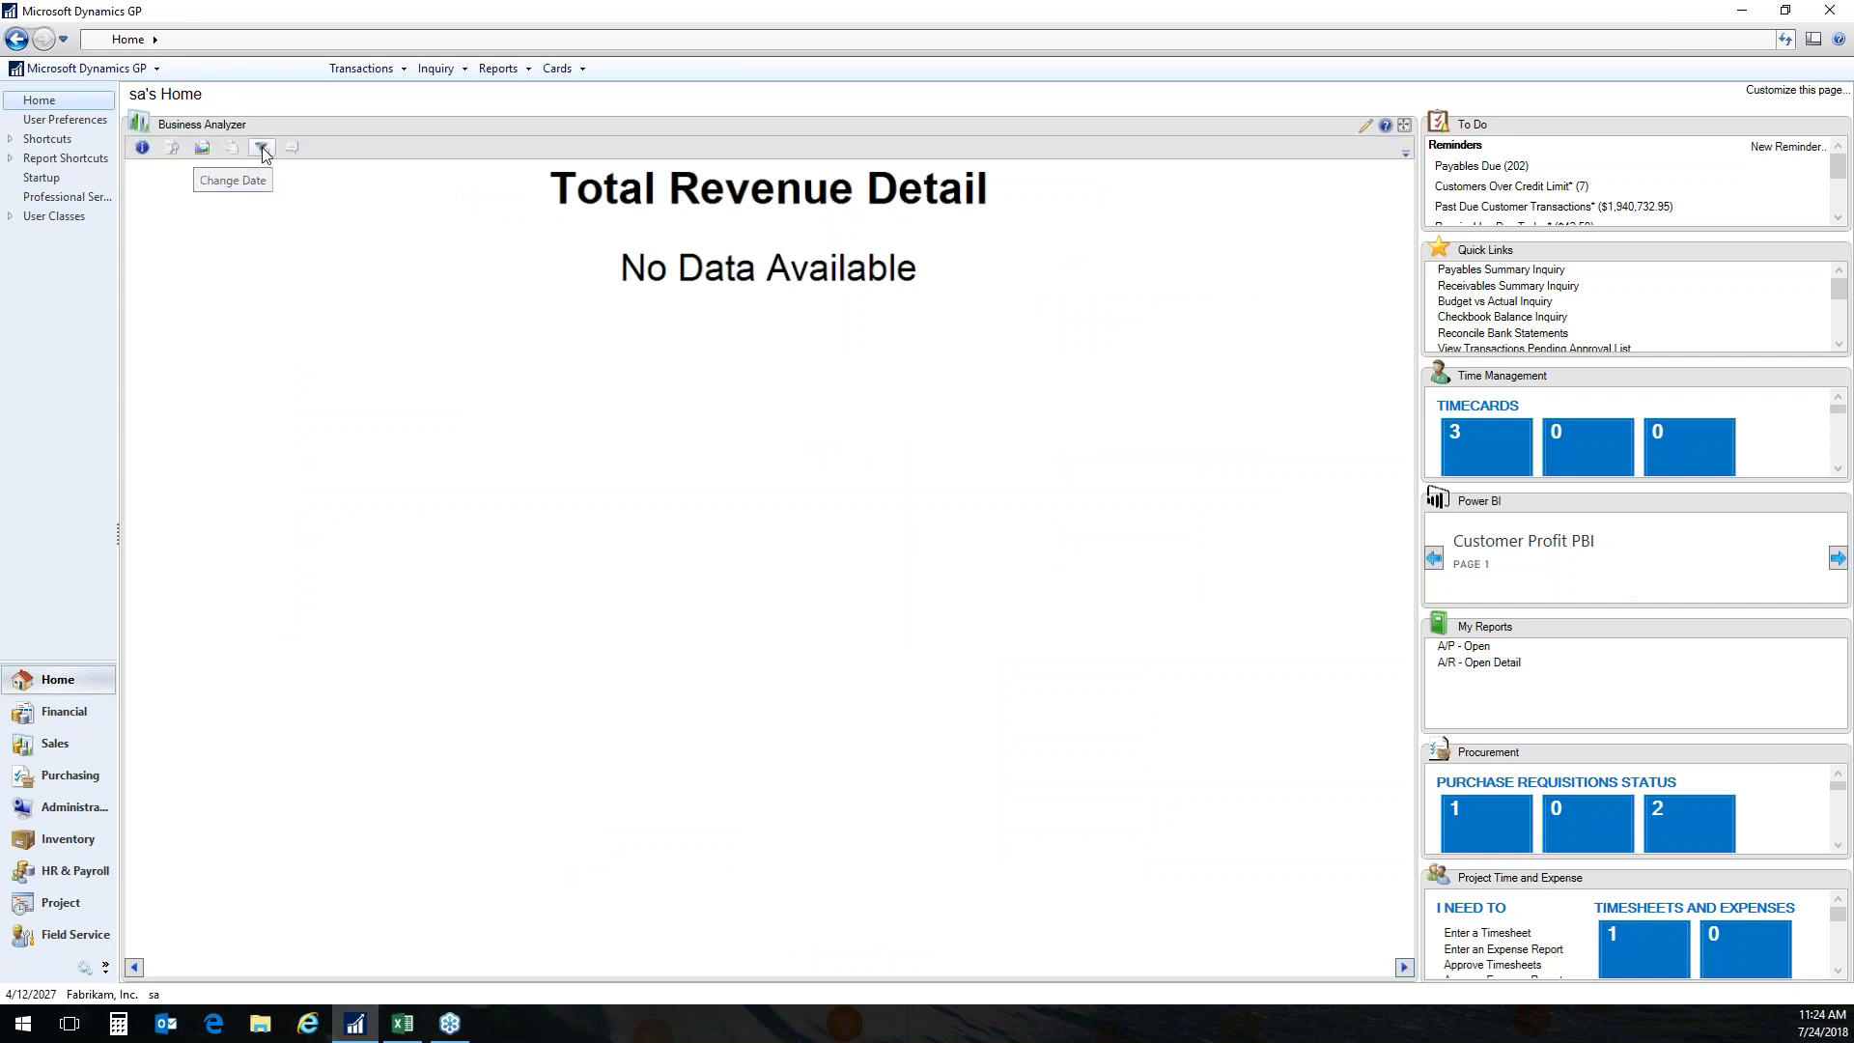
Set Total Revenue Detail's custom date to 4/12/2027, then advance to the Total Sales YTD gauge.
click(263, 147)
drag(266, 942, 199, 942)
text(4/12/2027)
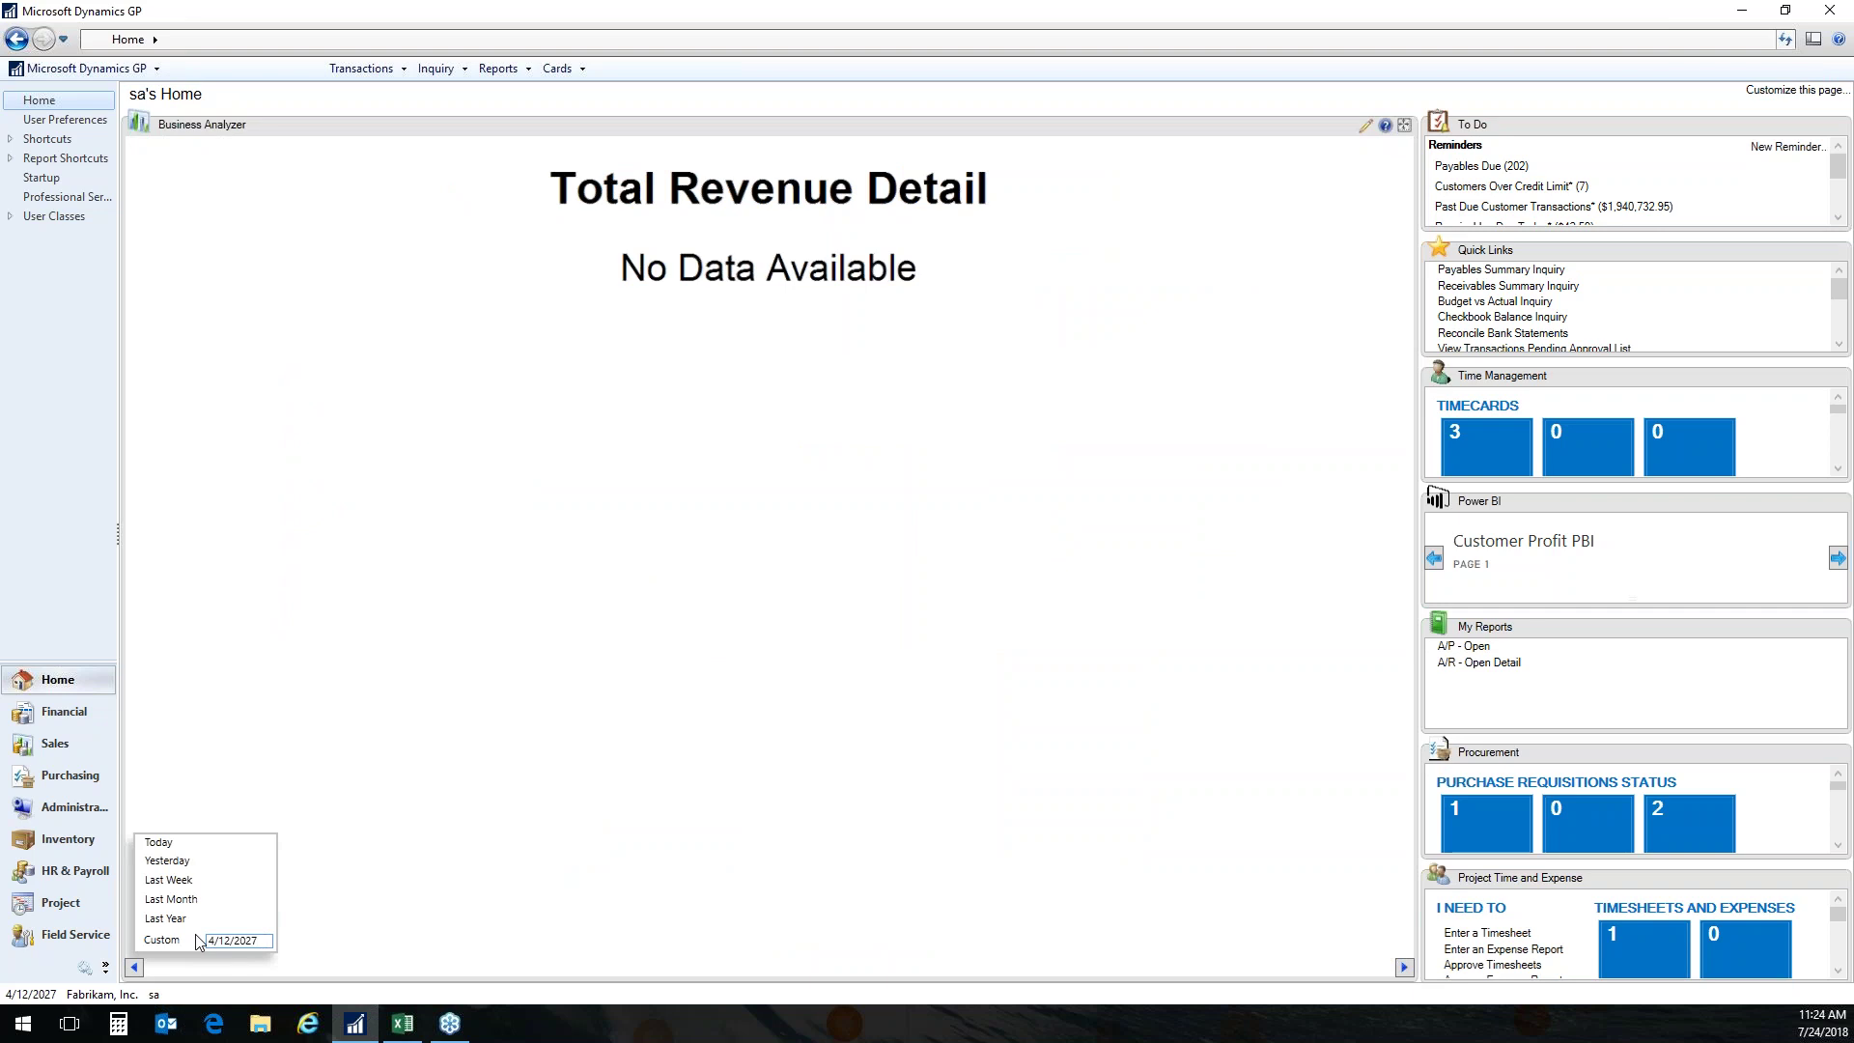
key(Return)
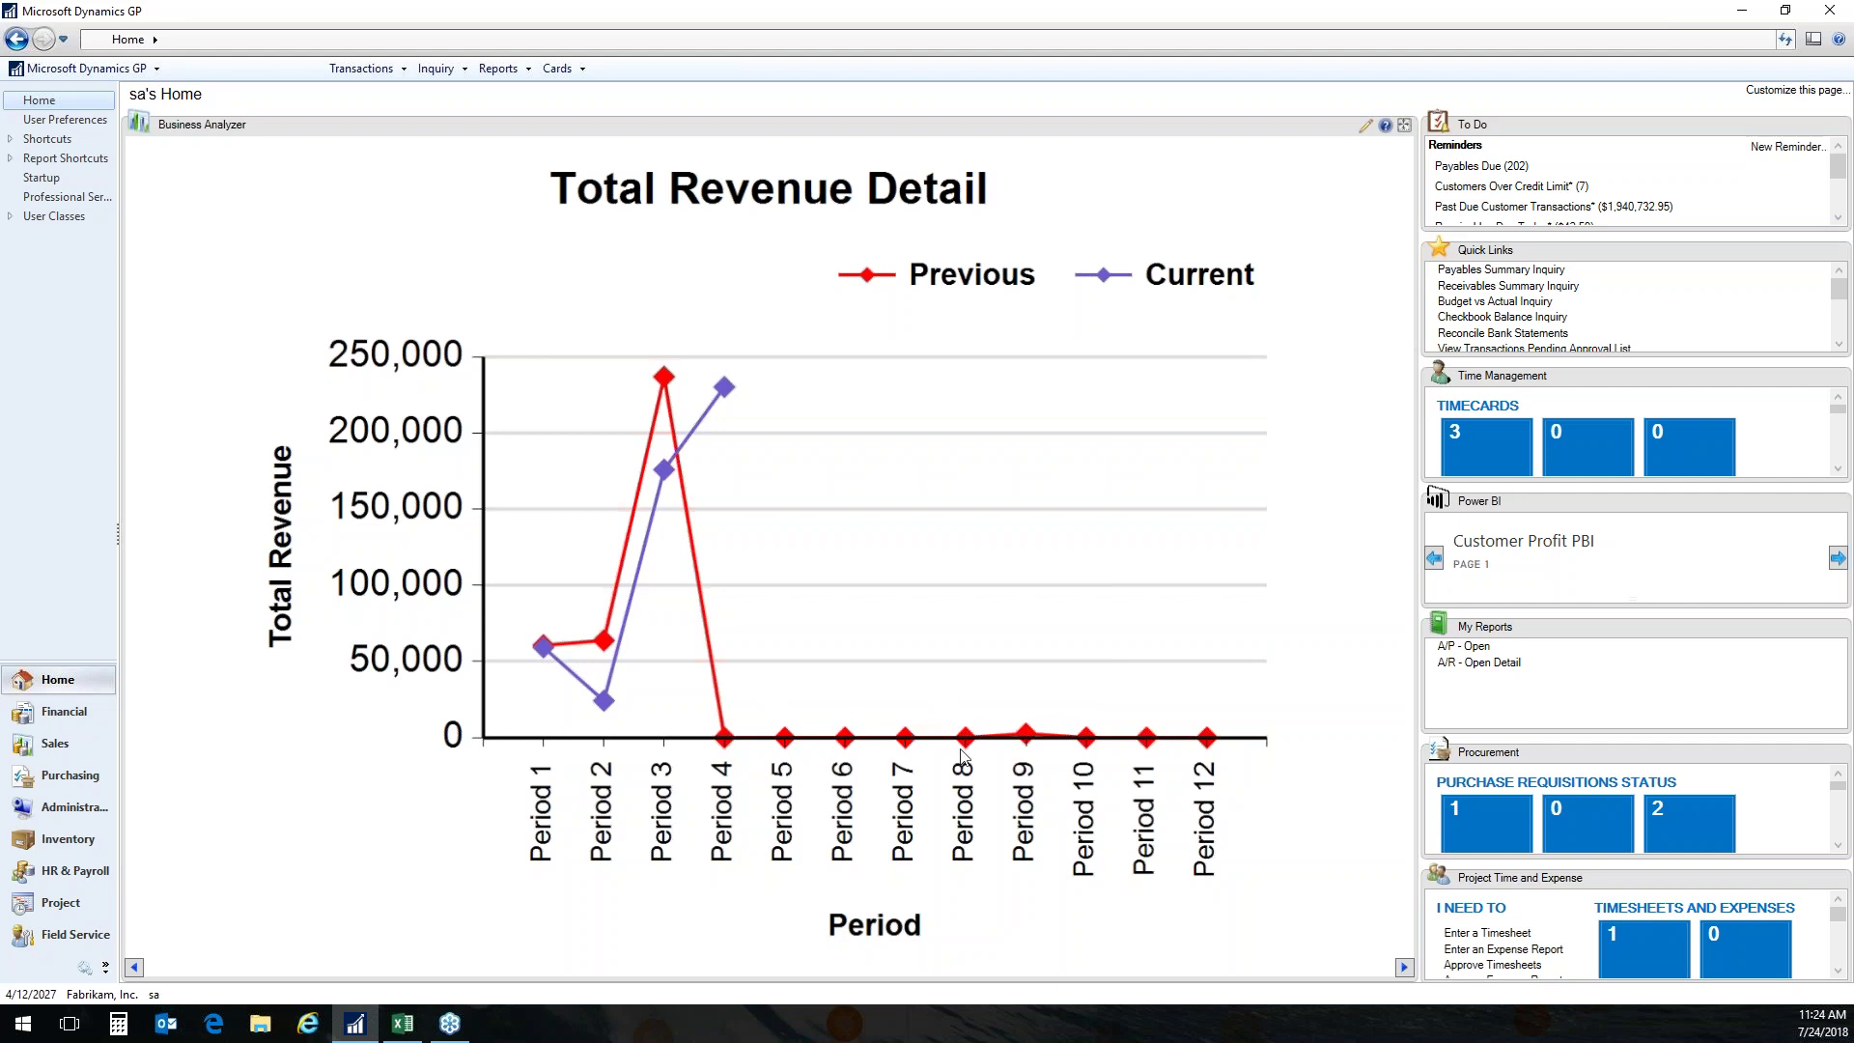
click(1404, 967)
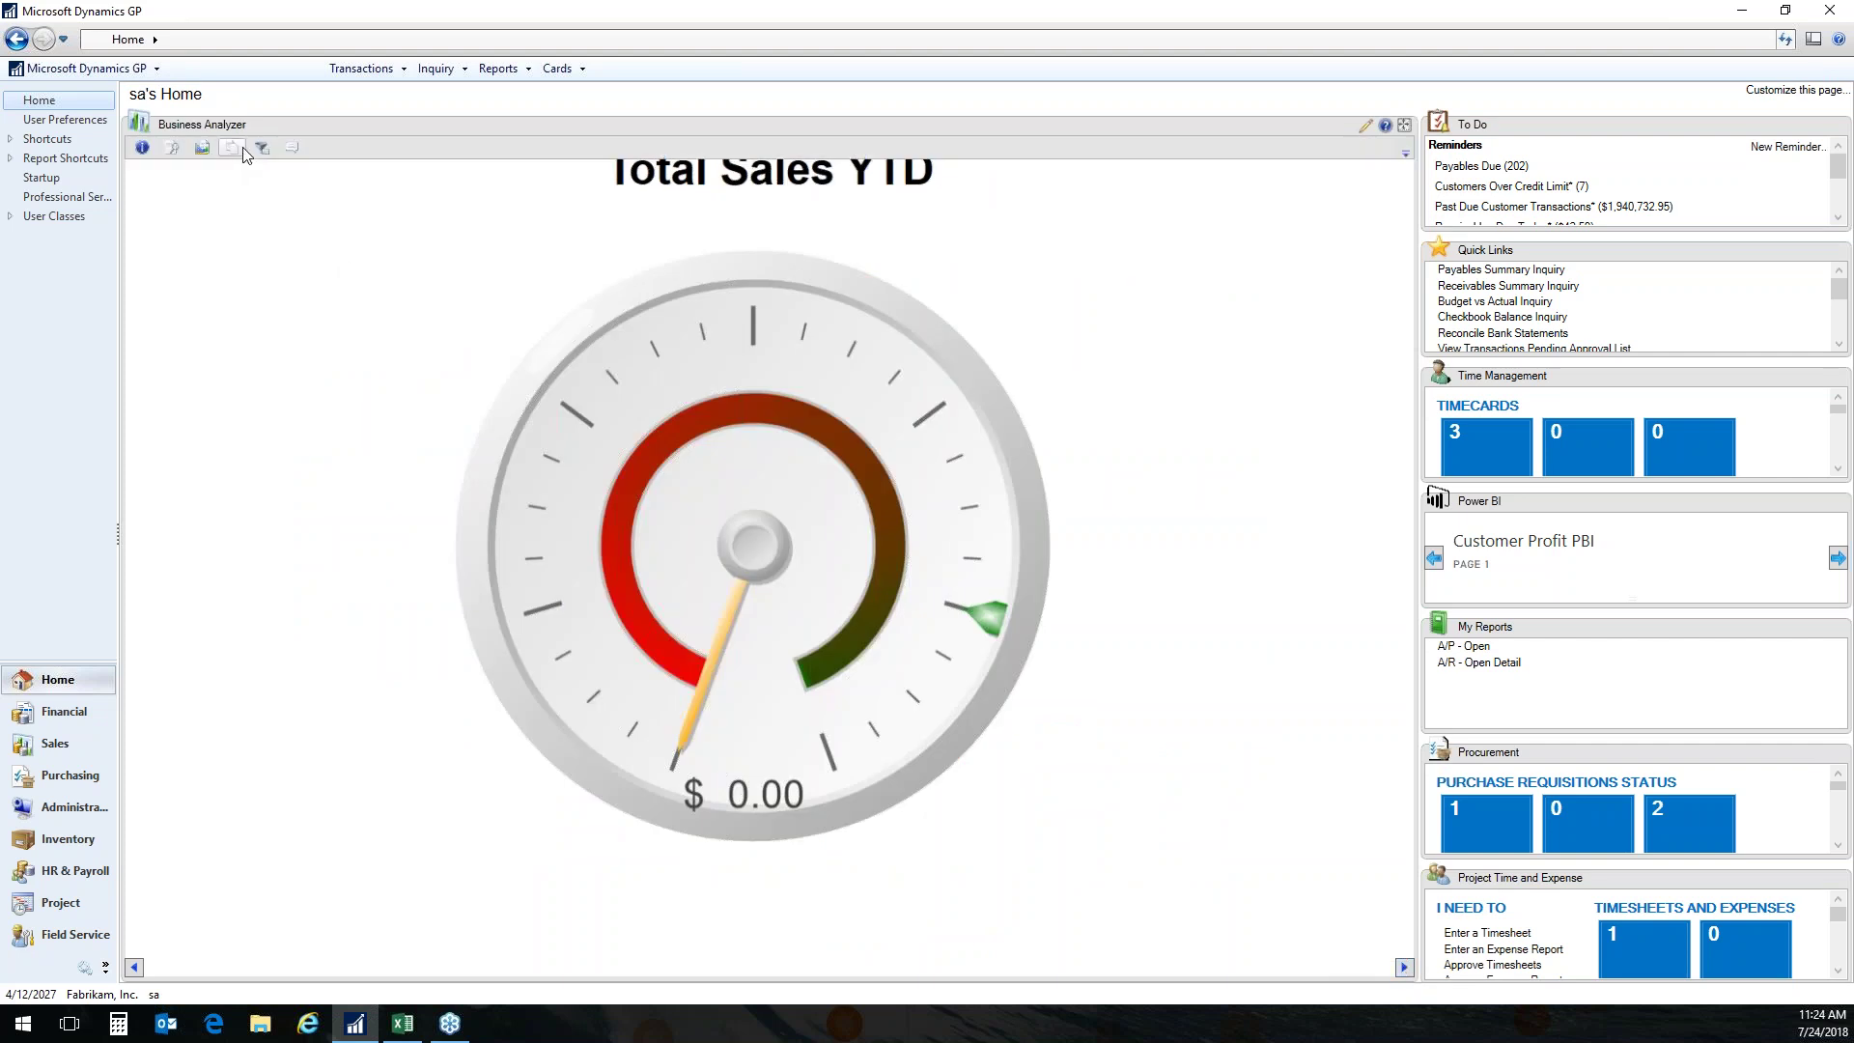
Date the Total Sales YTD gauge 4/12/2027 and move on to AP Days Outstanding.
click(241, 151)
drag(267, 937, 216, 940)
text(4/12/2027)
key(Return)
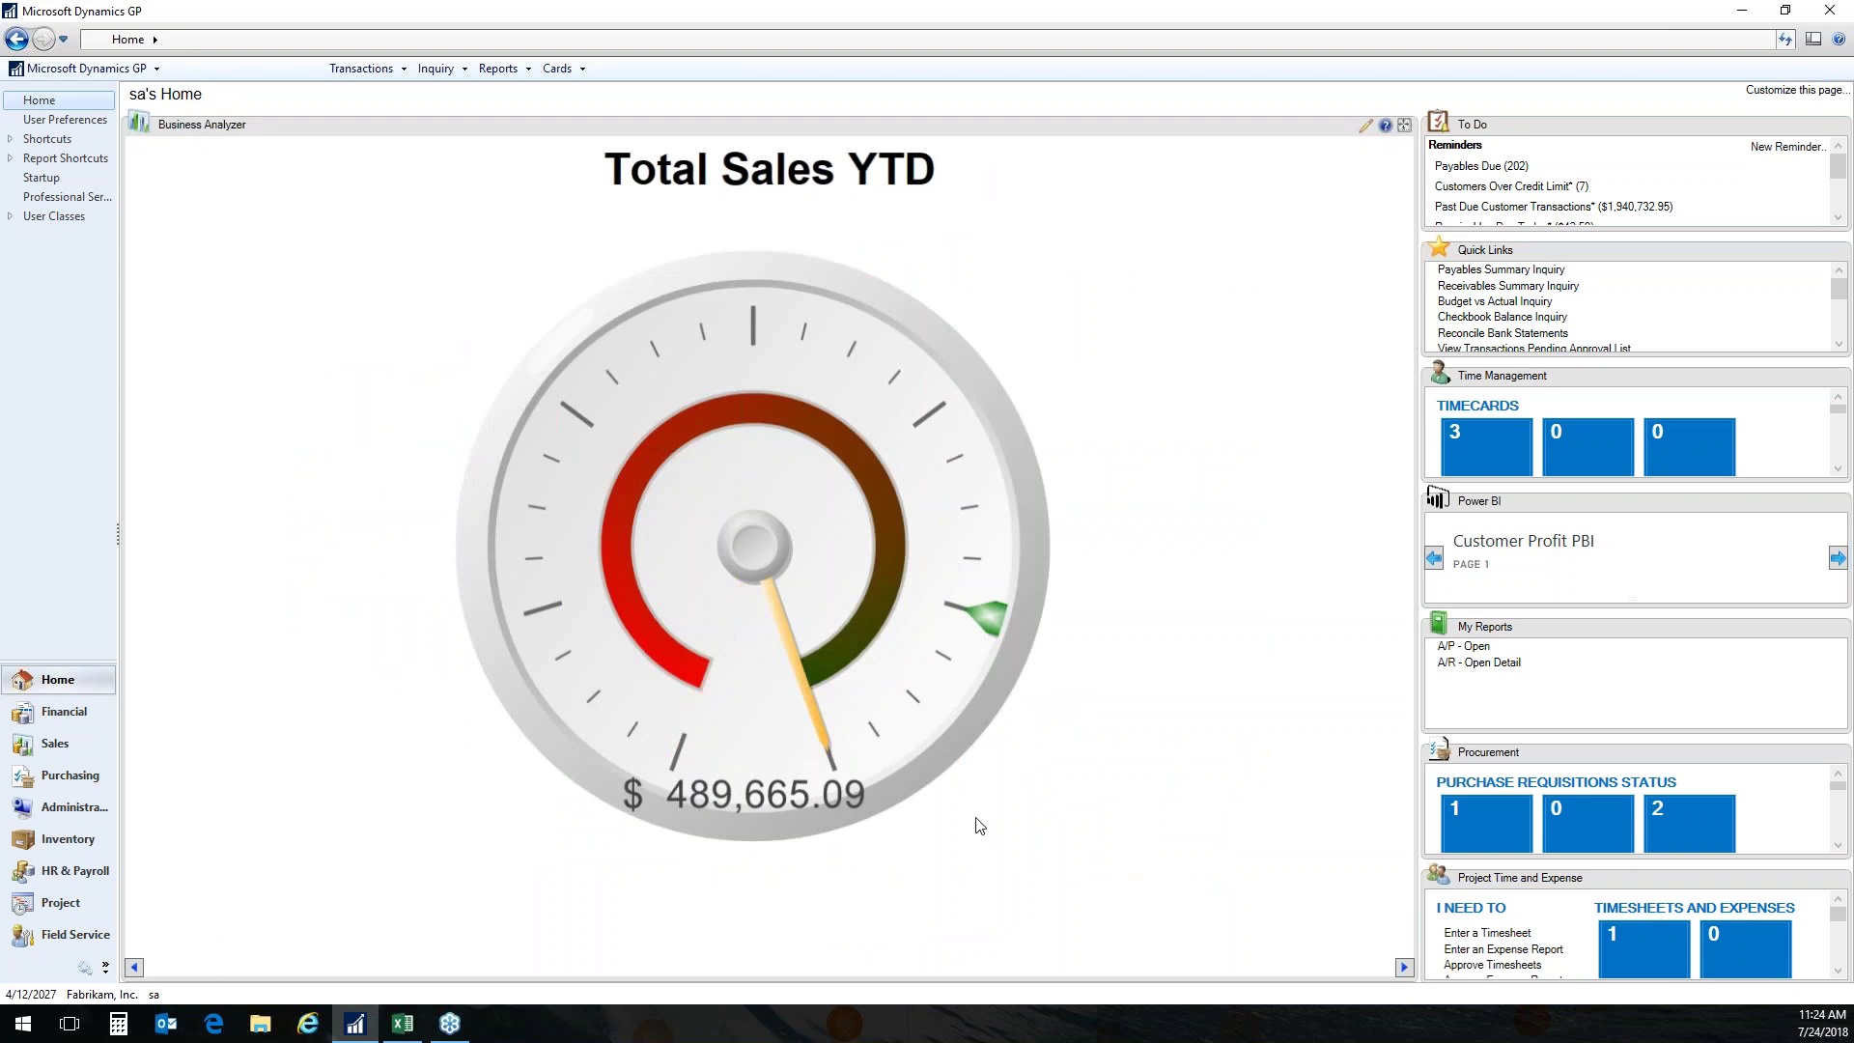
click(1405, 971)
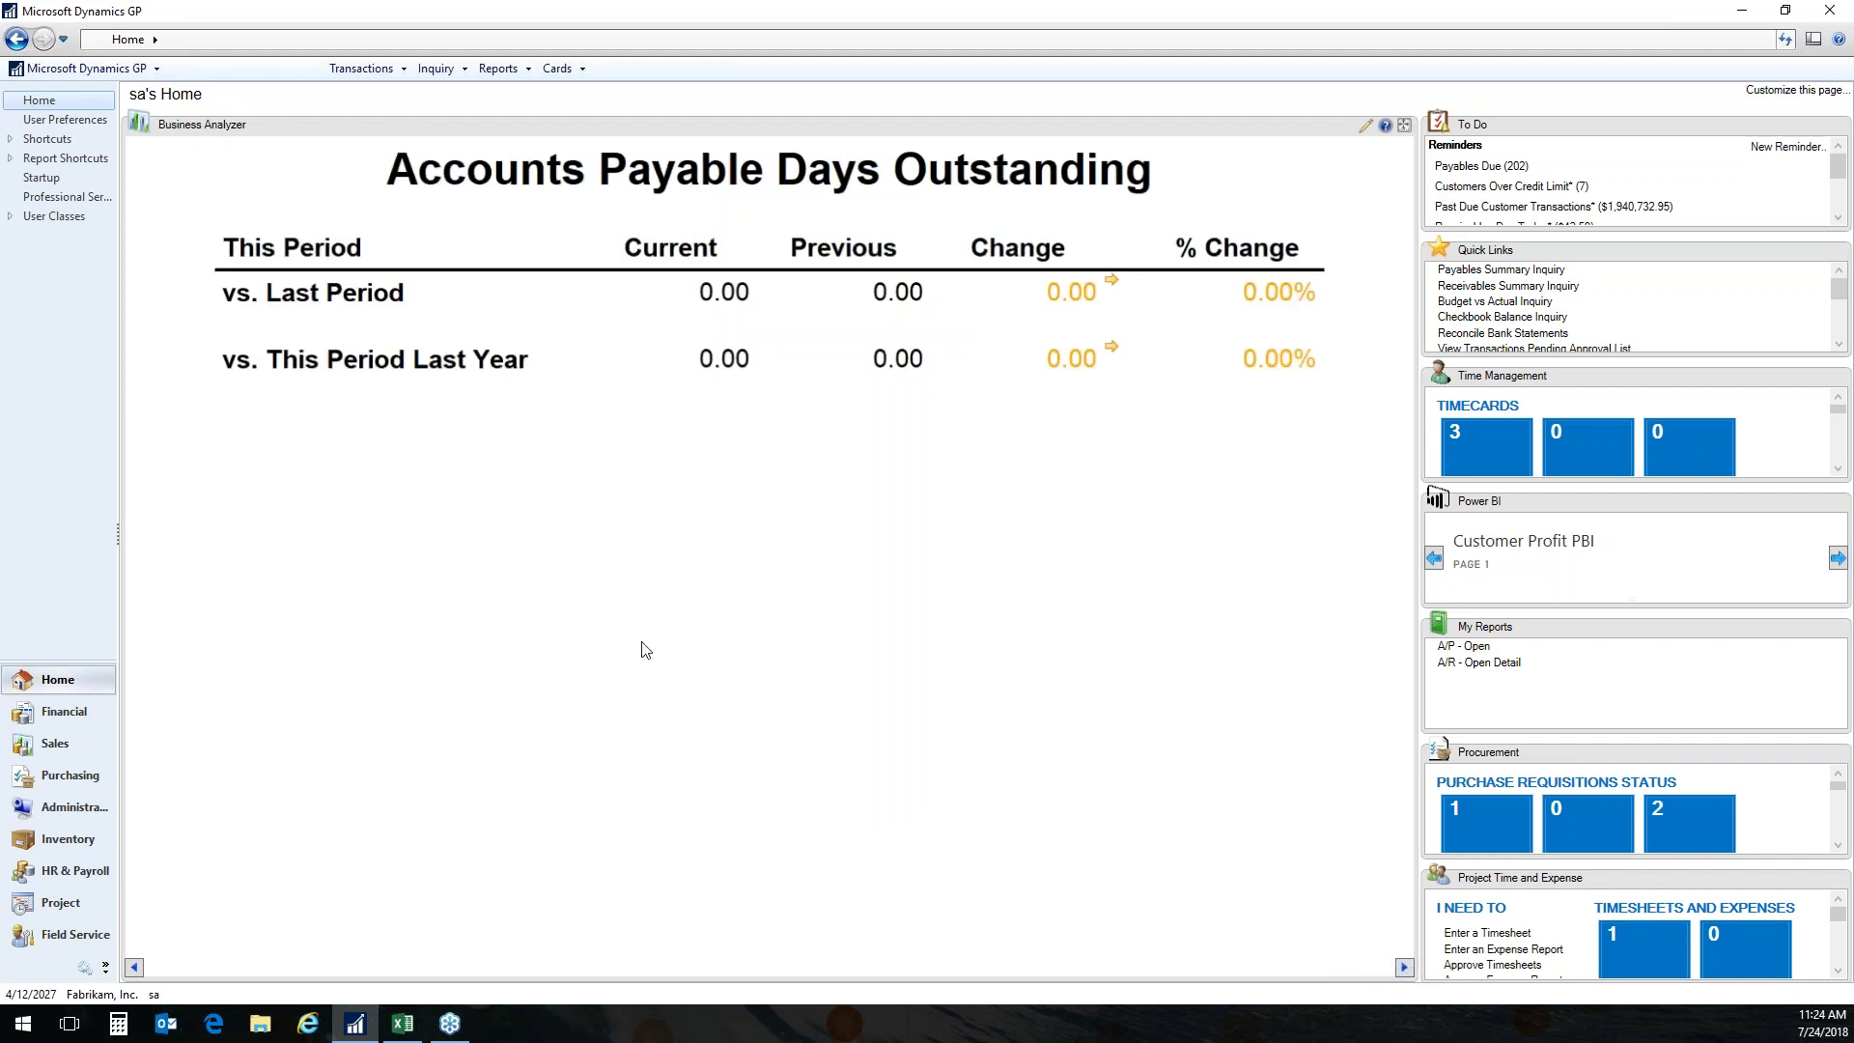
Date the AP Days Outstanding KPI 4/12/2027 and advance to Cash Position.
click(262, 148)
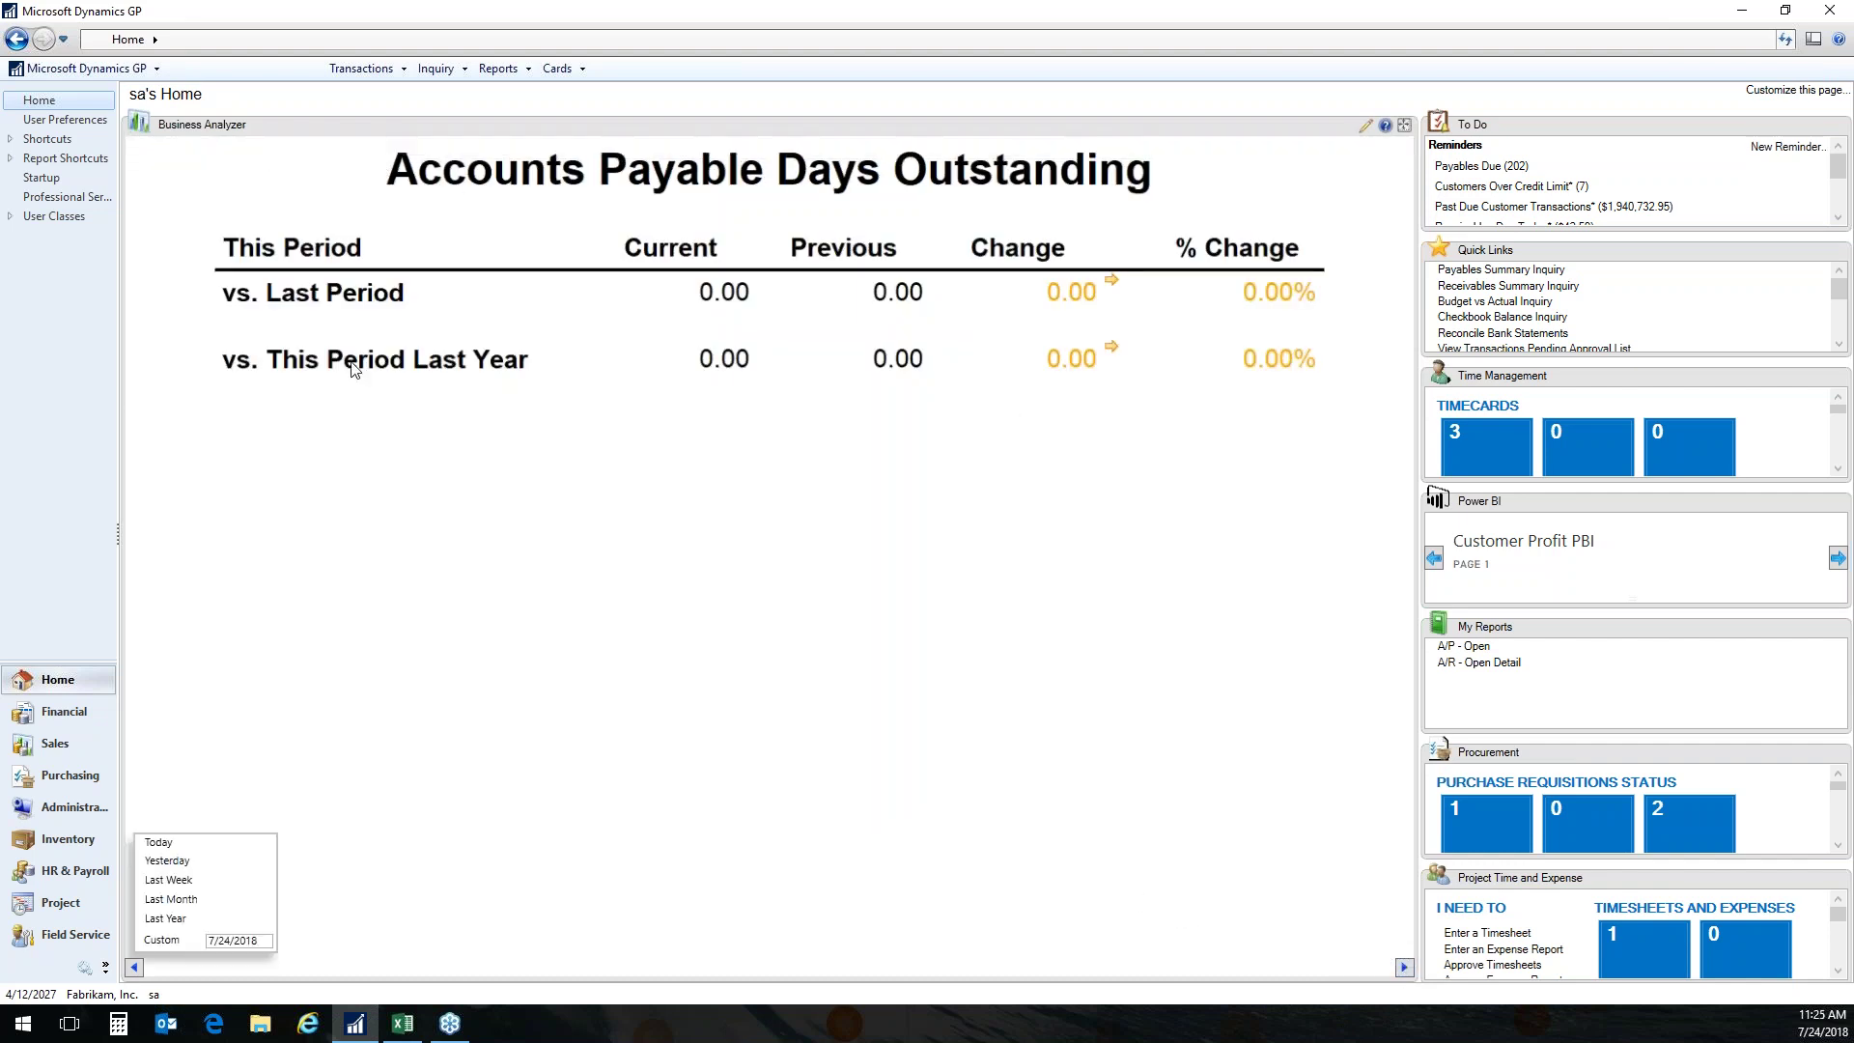
drag(264, 943, 193, 936)
text(4/12/2027)
key(Return)
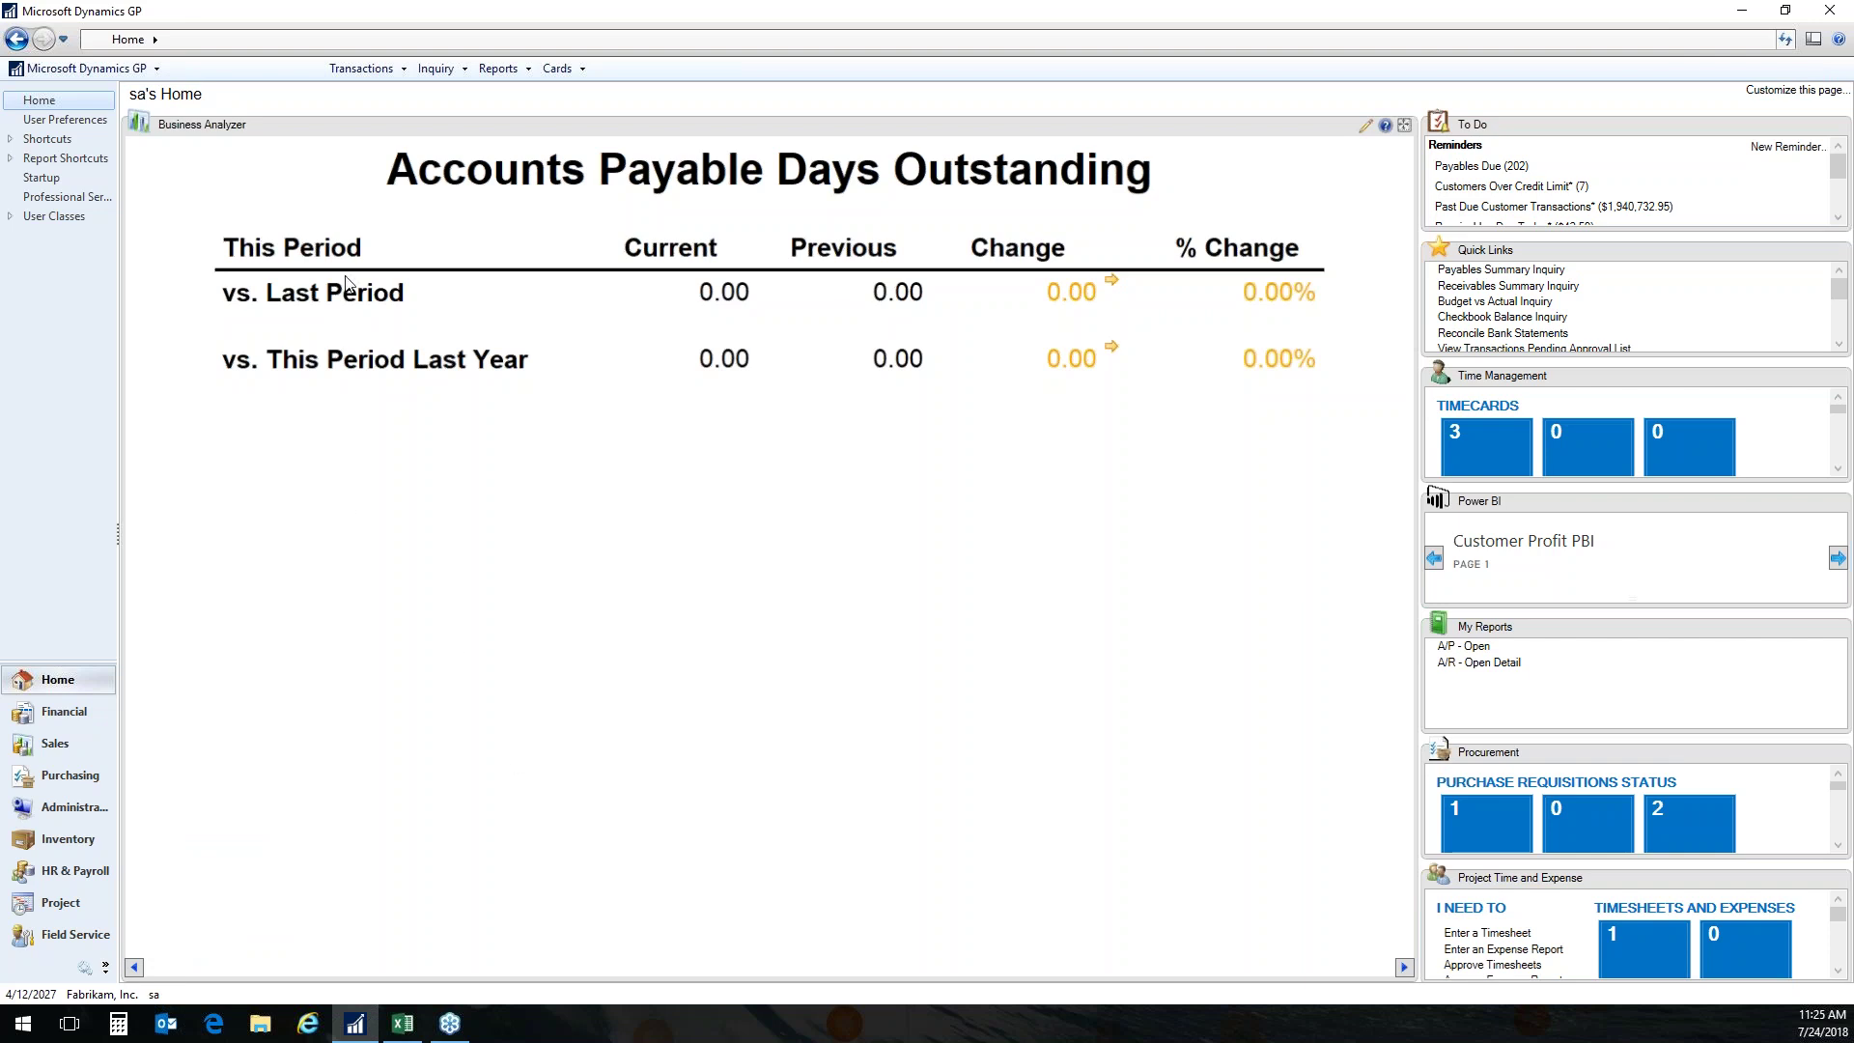
click(1404, 966)
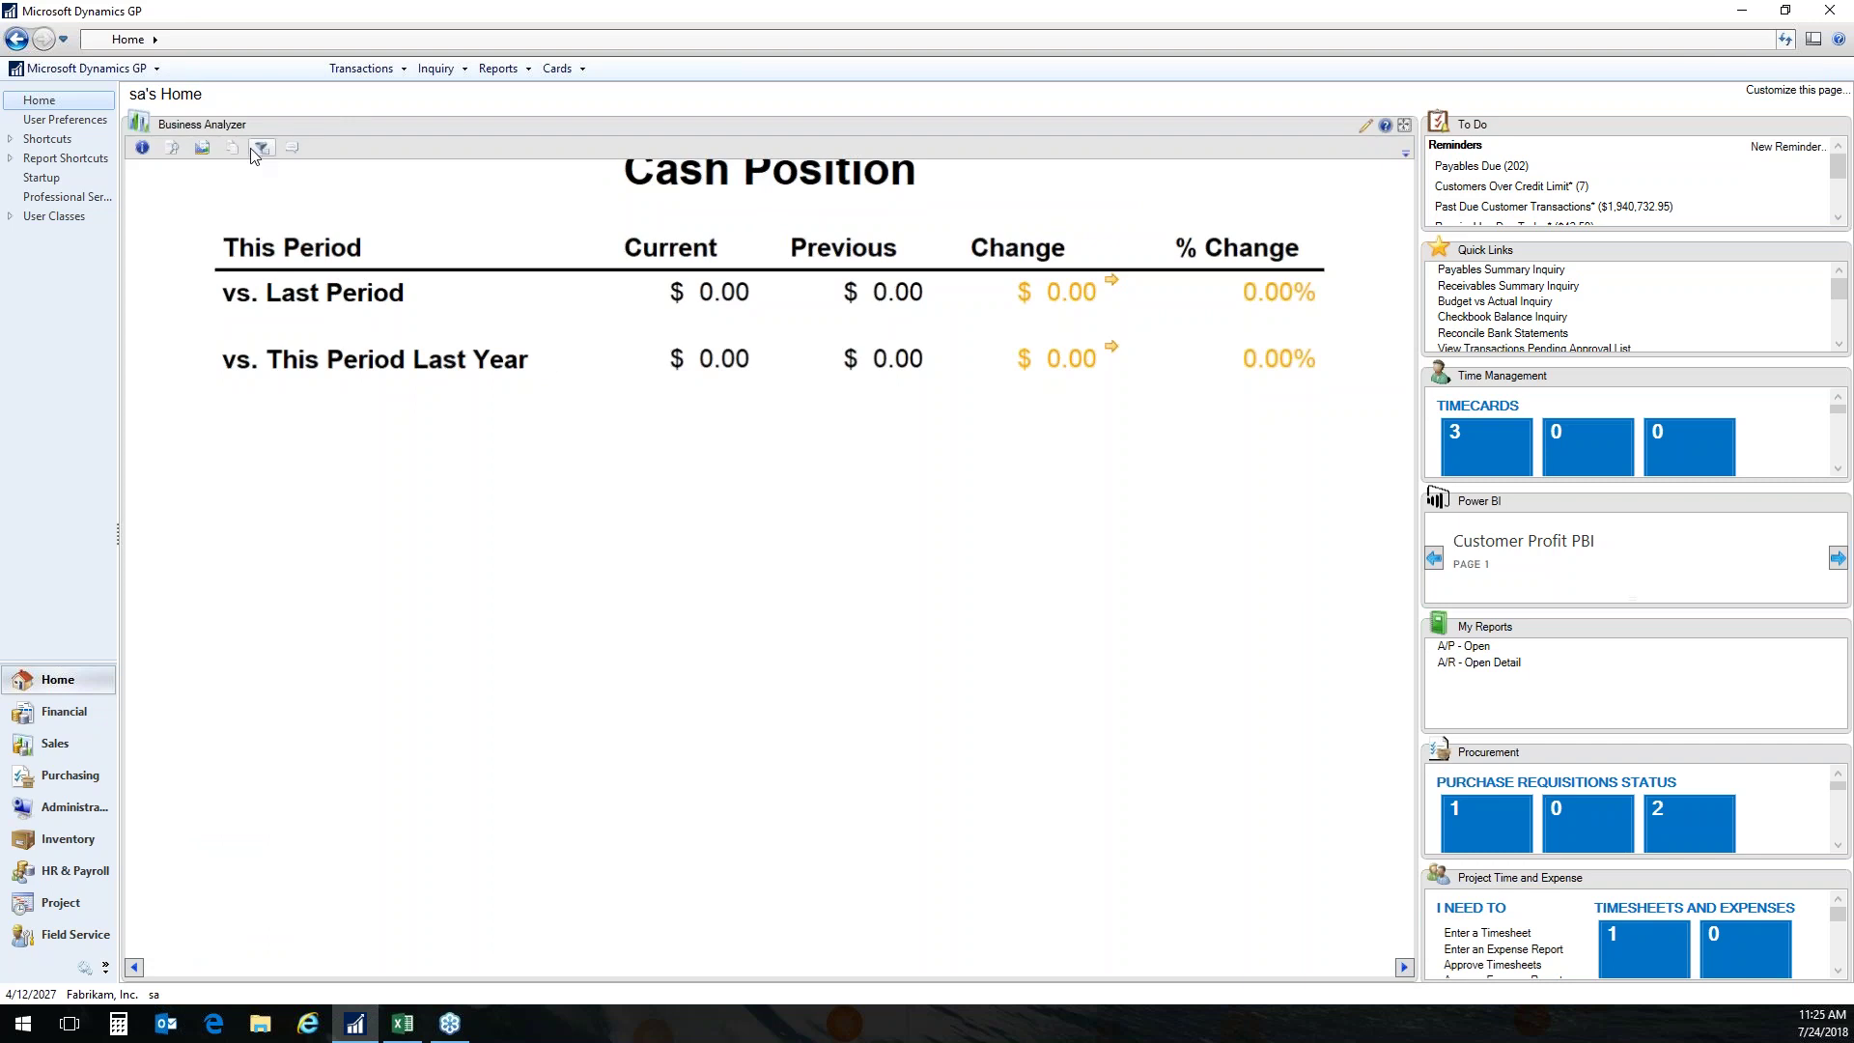
Set the Cash Position KPI's custom date to 4/12/2027.
click(262, 147)
click(174, 941)
text(4/12/2027)
key(Return)
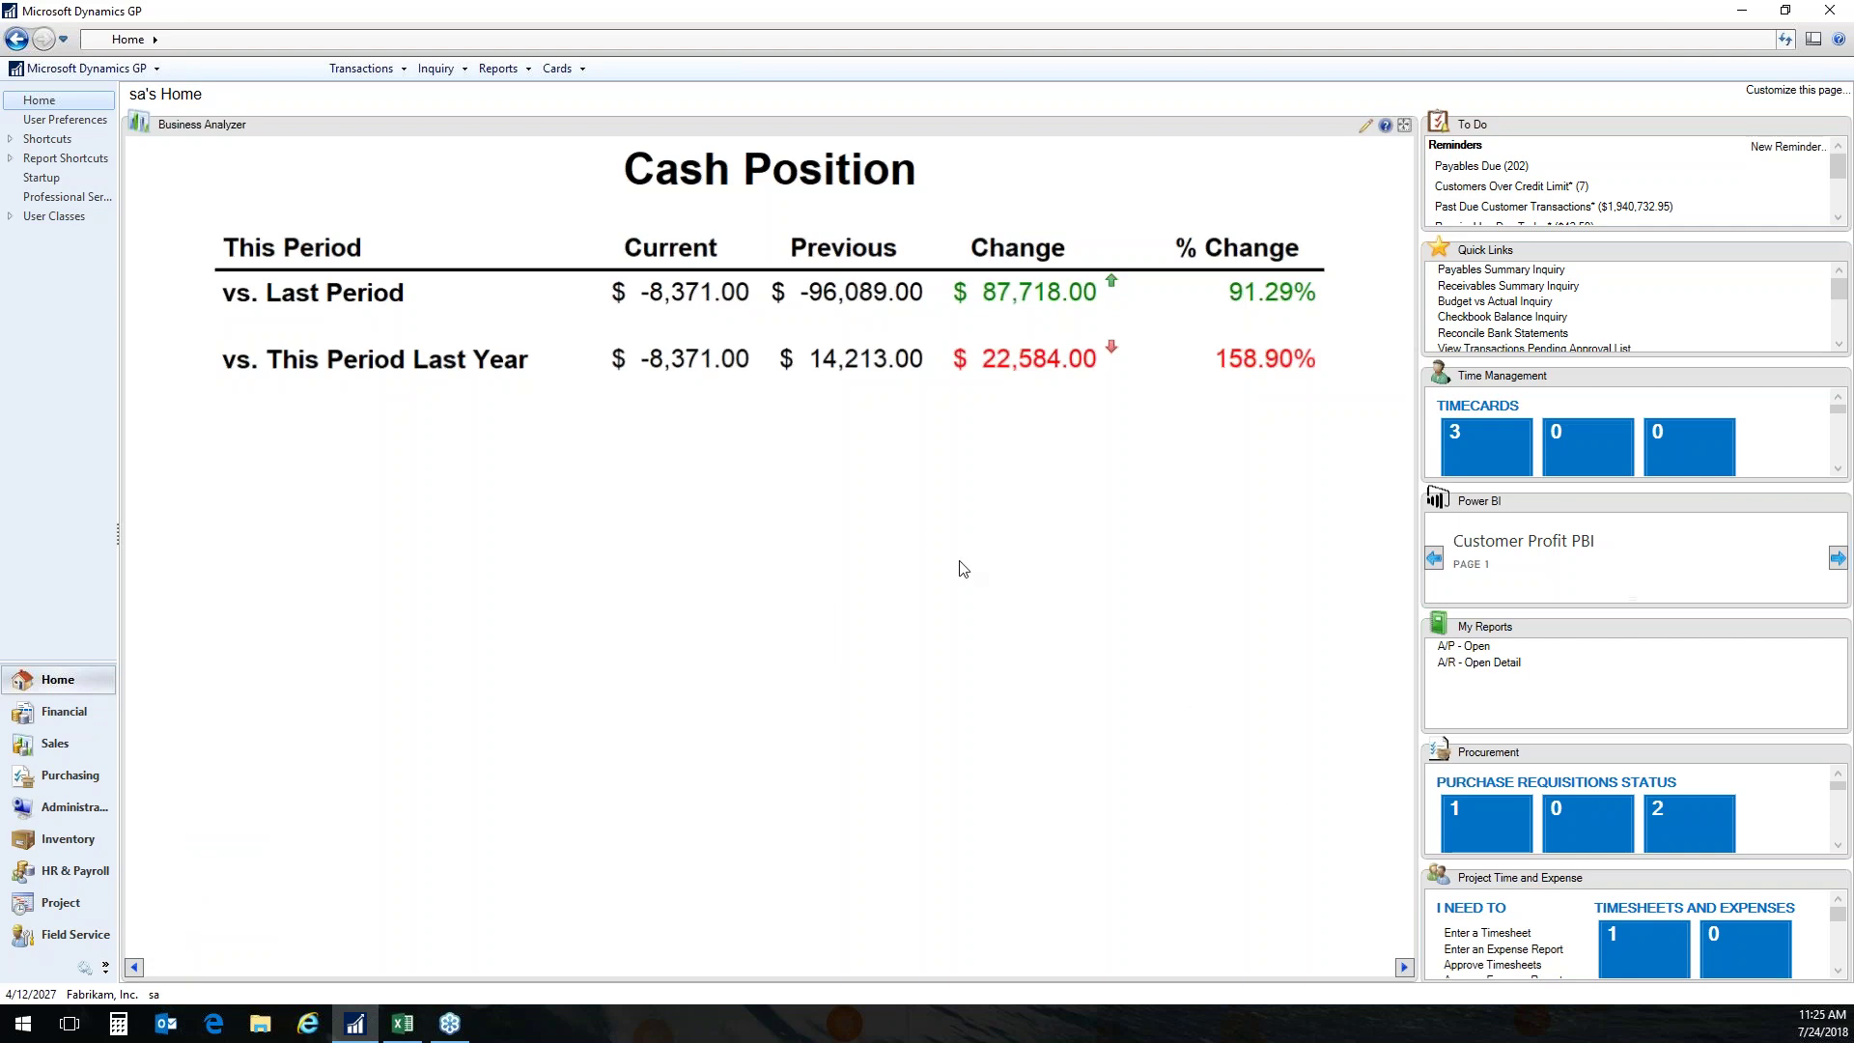
Page through Checkbook Balance, Top 5 Customers and the sales-by-state map to Cash Position Detail.
click(1405, 968)
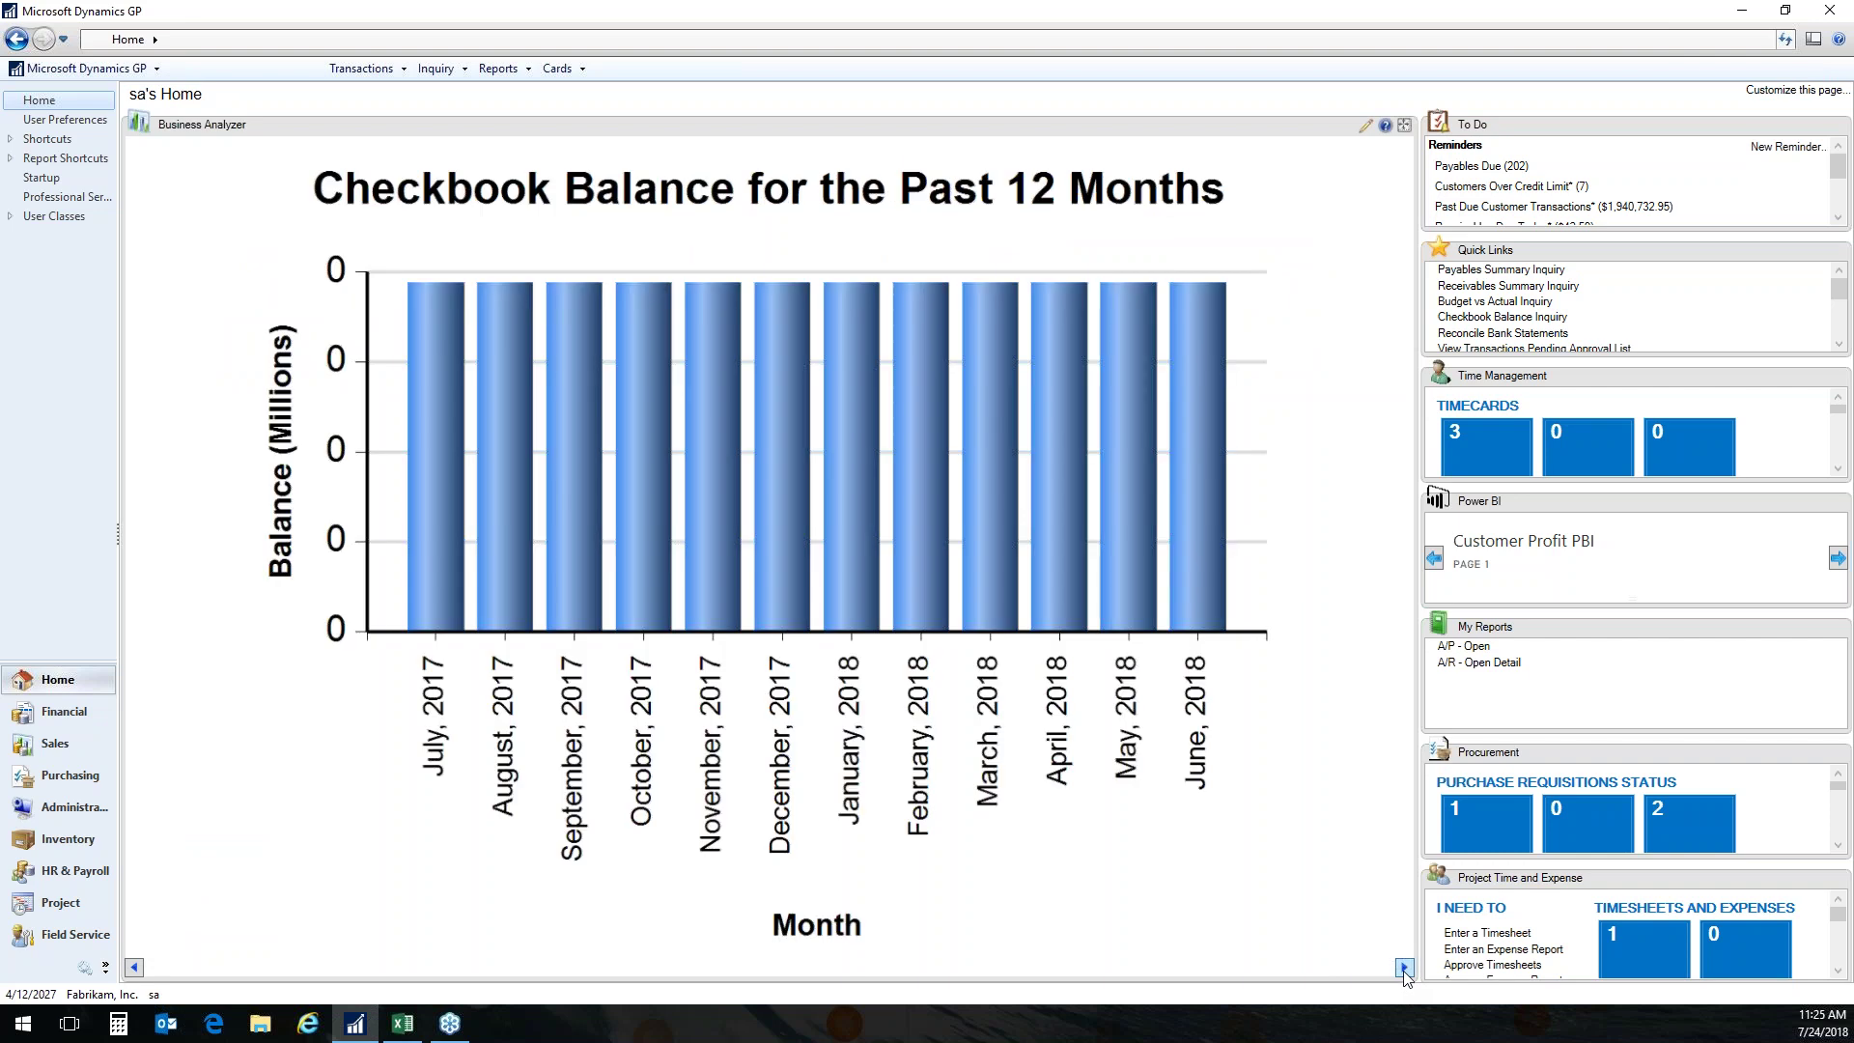
click(1406, 969)
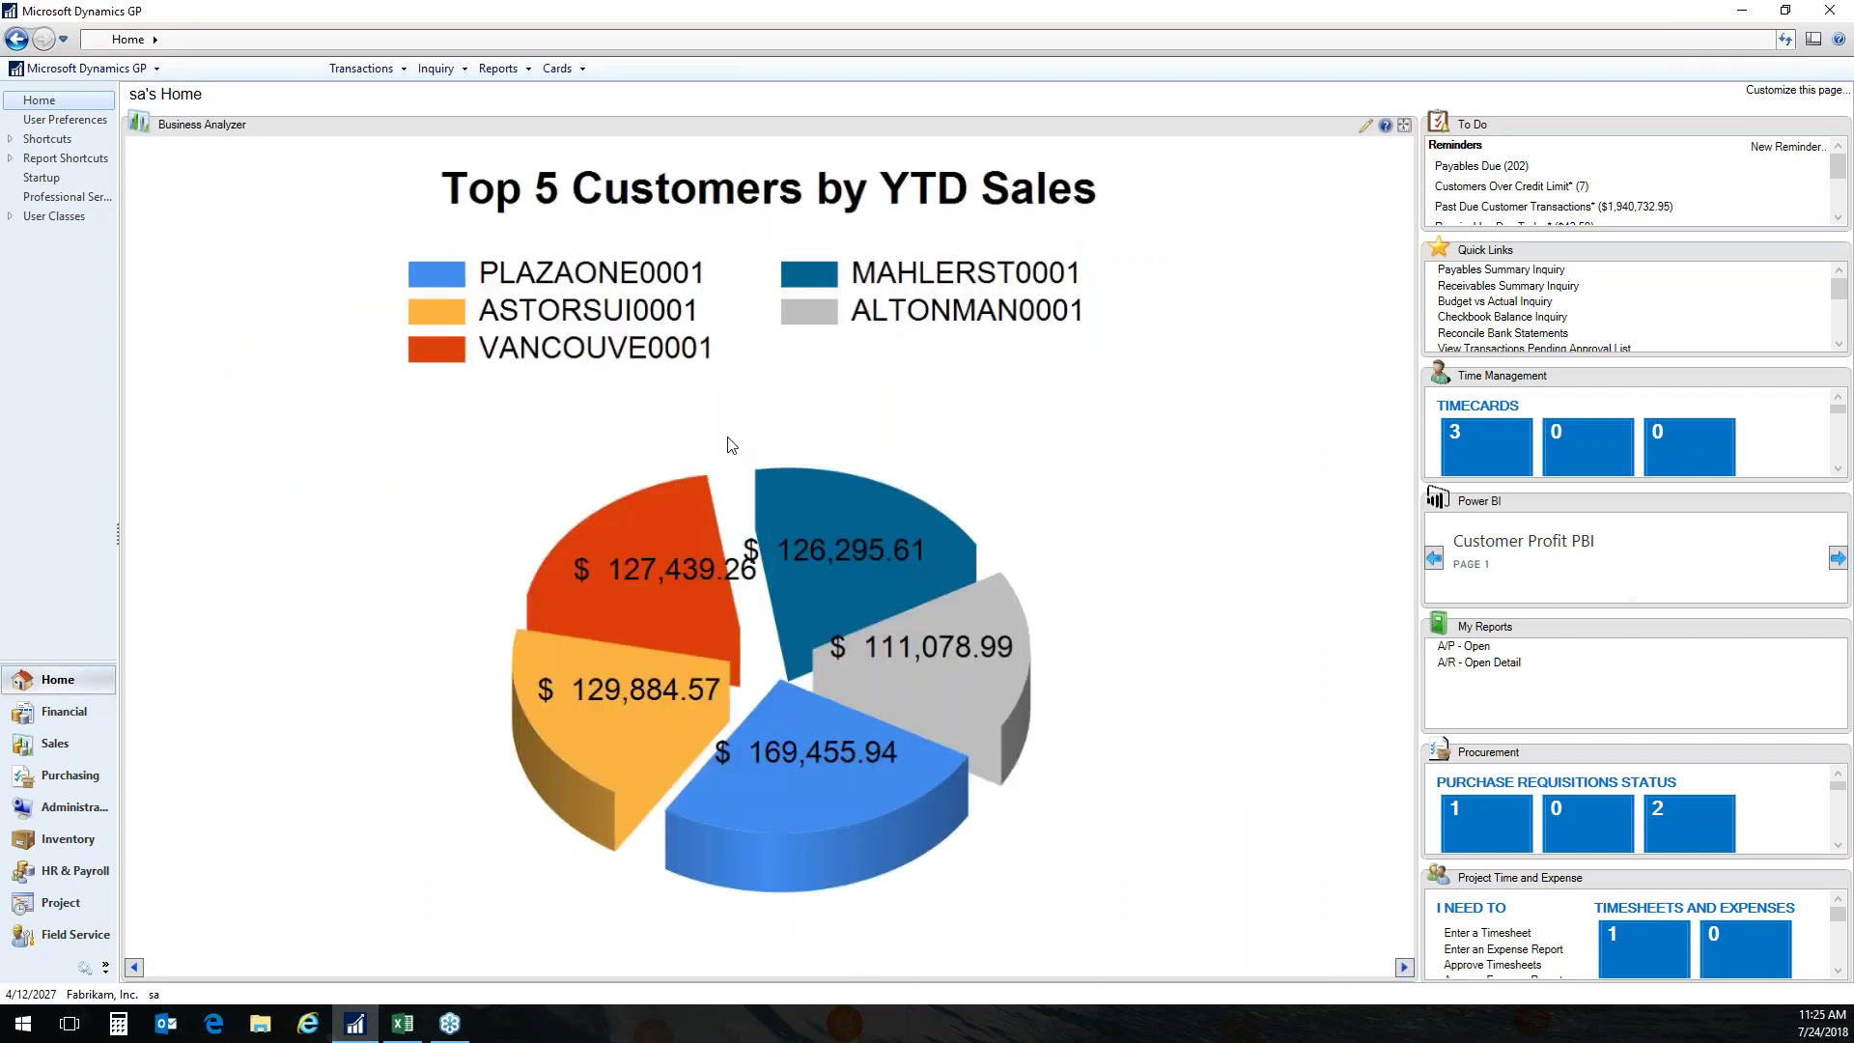
click(1405, 969)
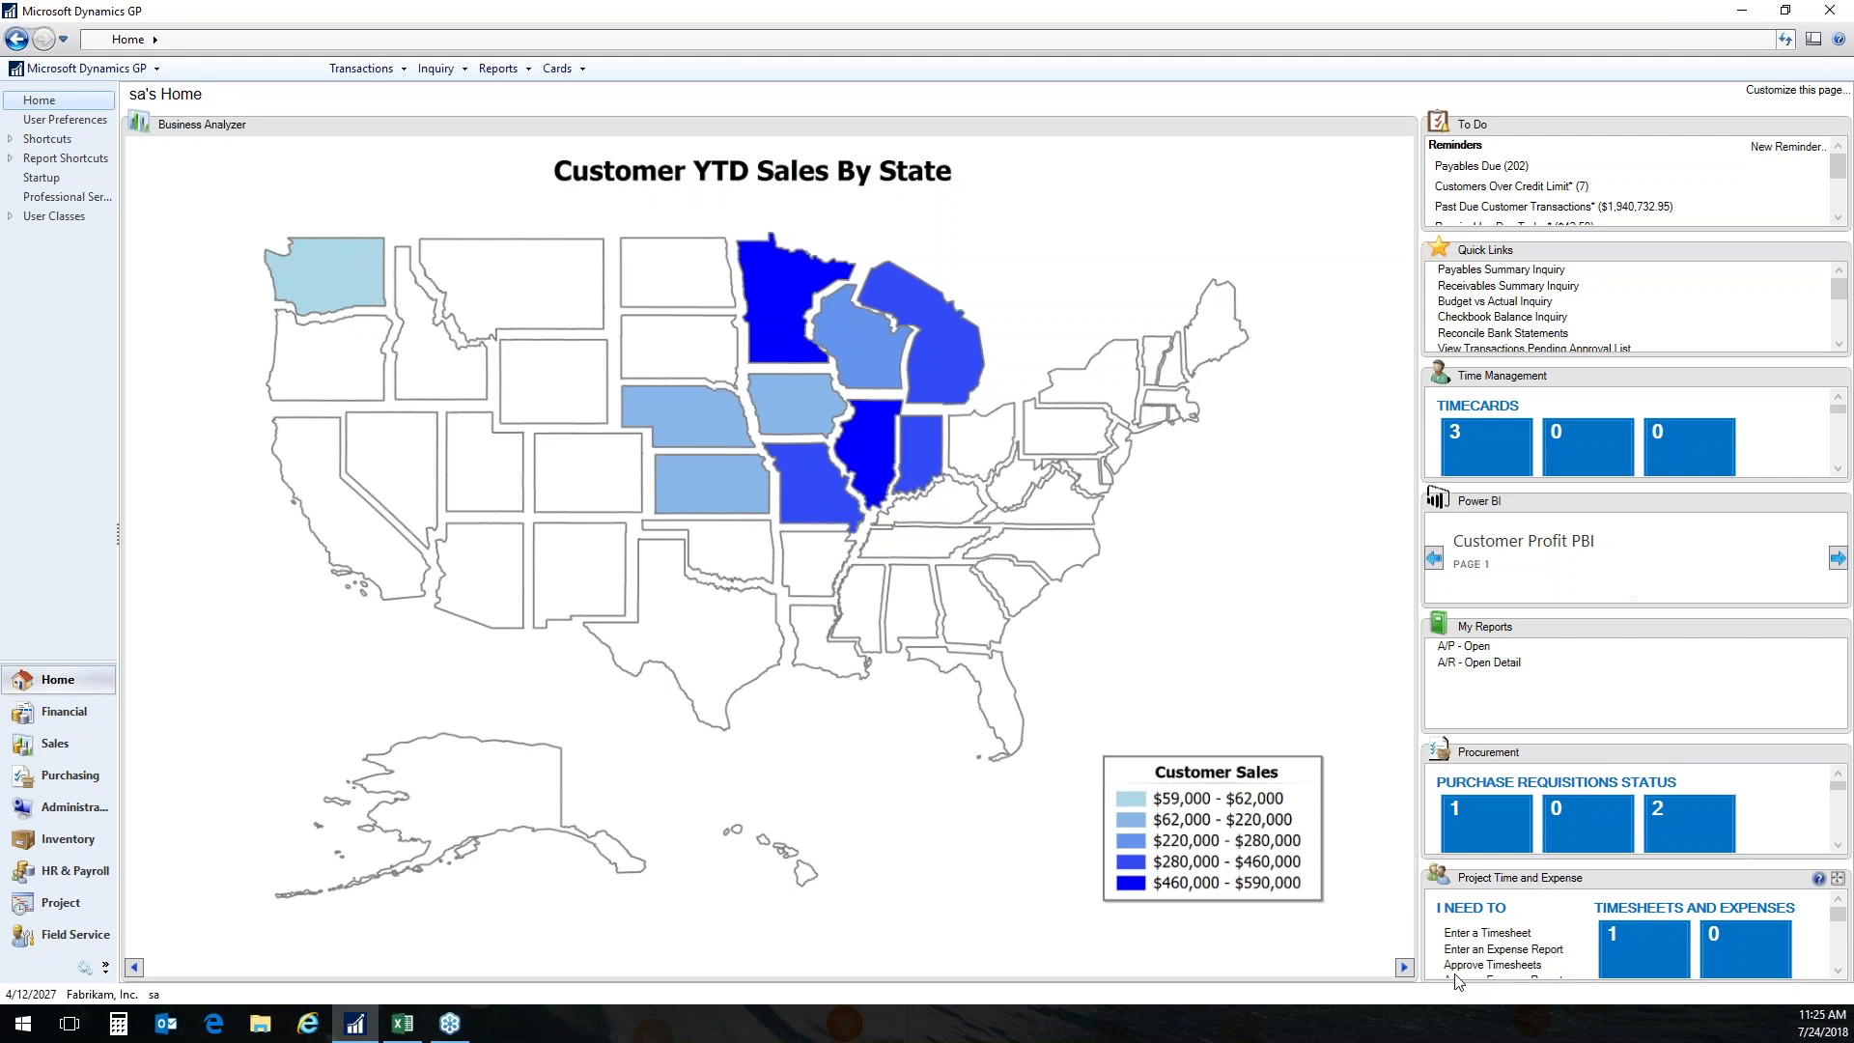
click(1404, 968)
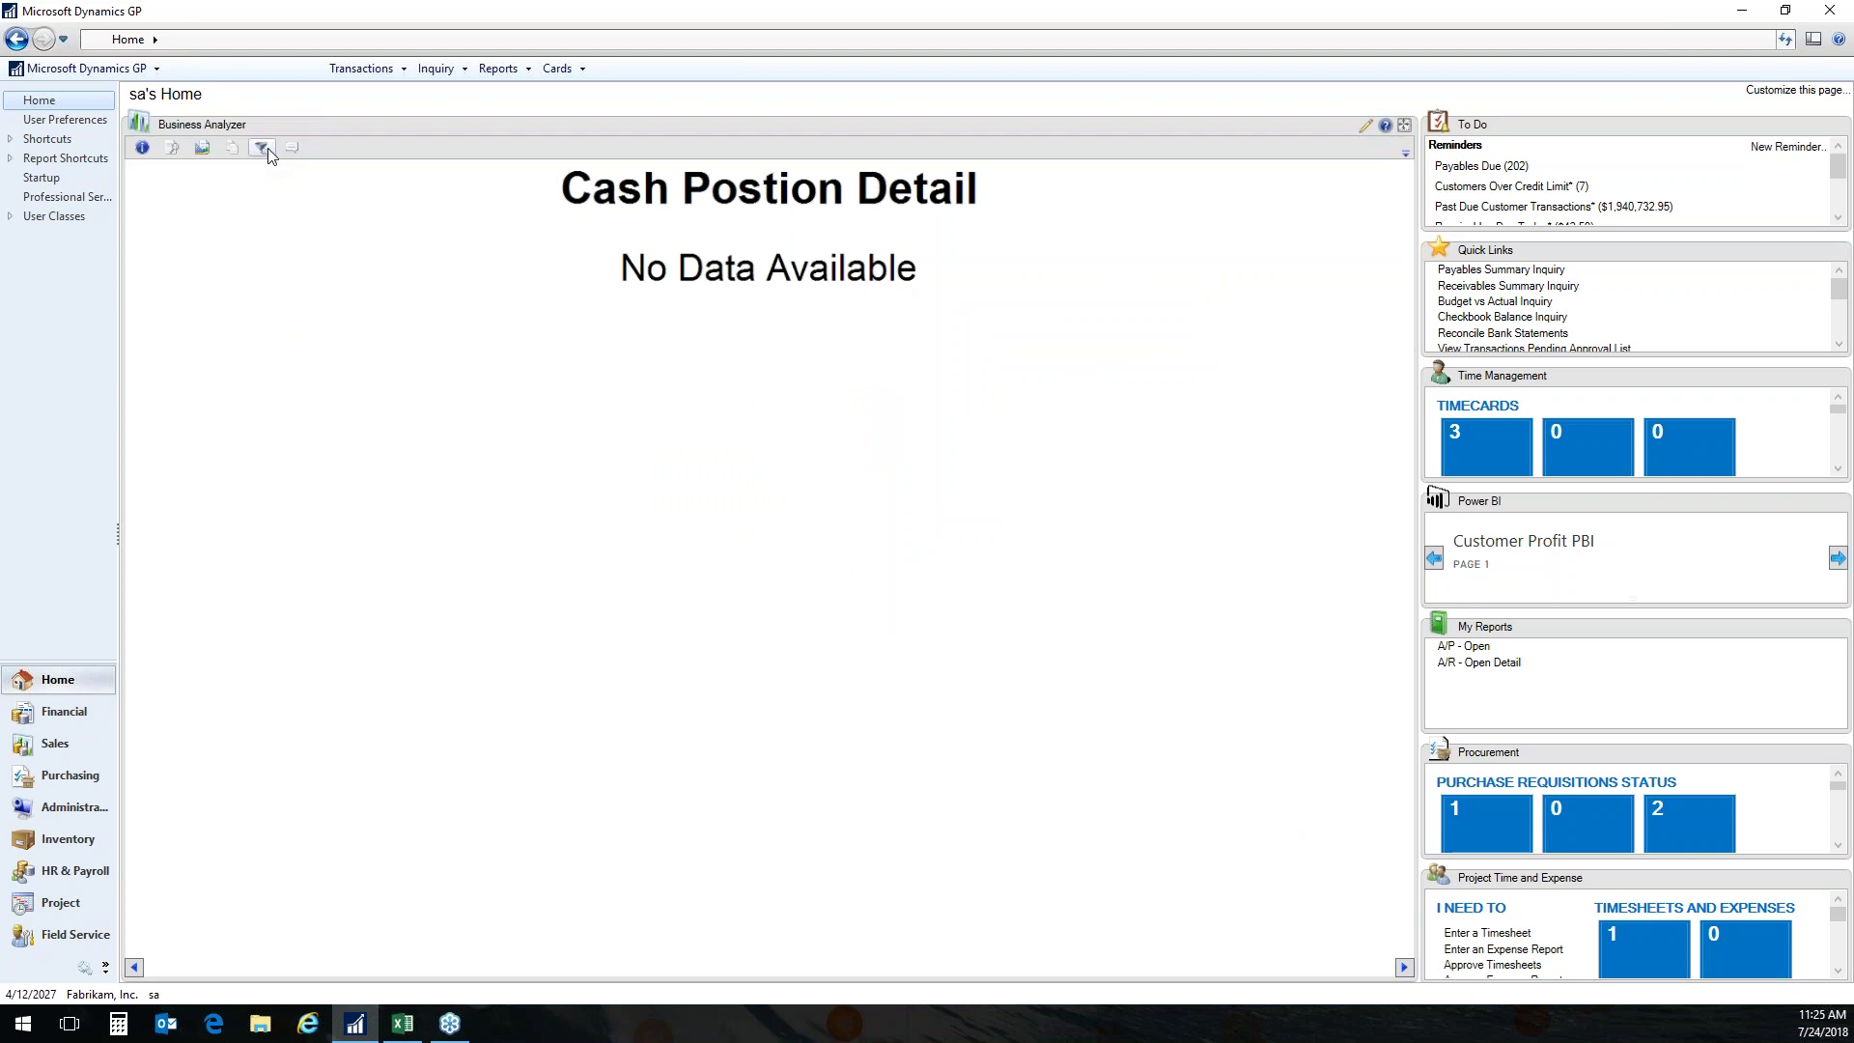
Date the Cash Position Detail chart 4/12/2027 to plot Previous and Current lines, then switch to Internet Explorer.
click(264, 148)
drag(270, 941, 181, 940)
text(4/12/2027)
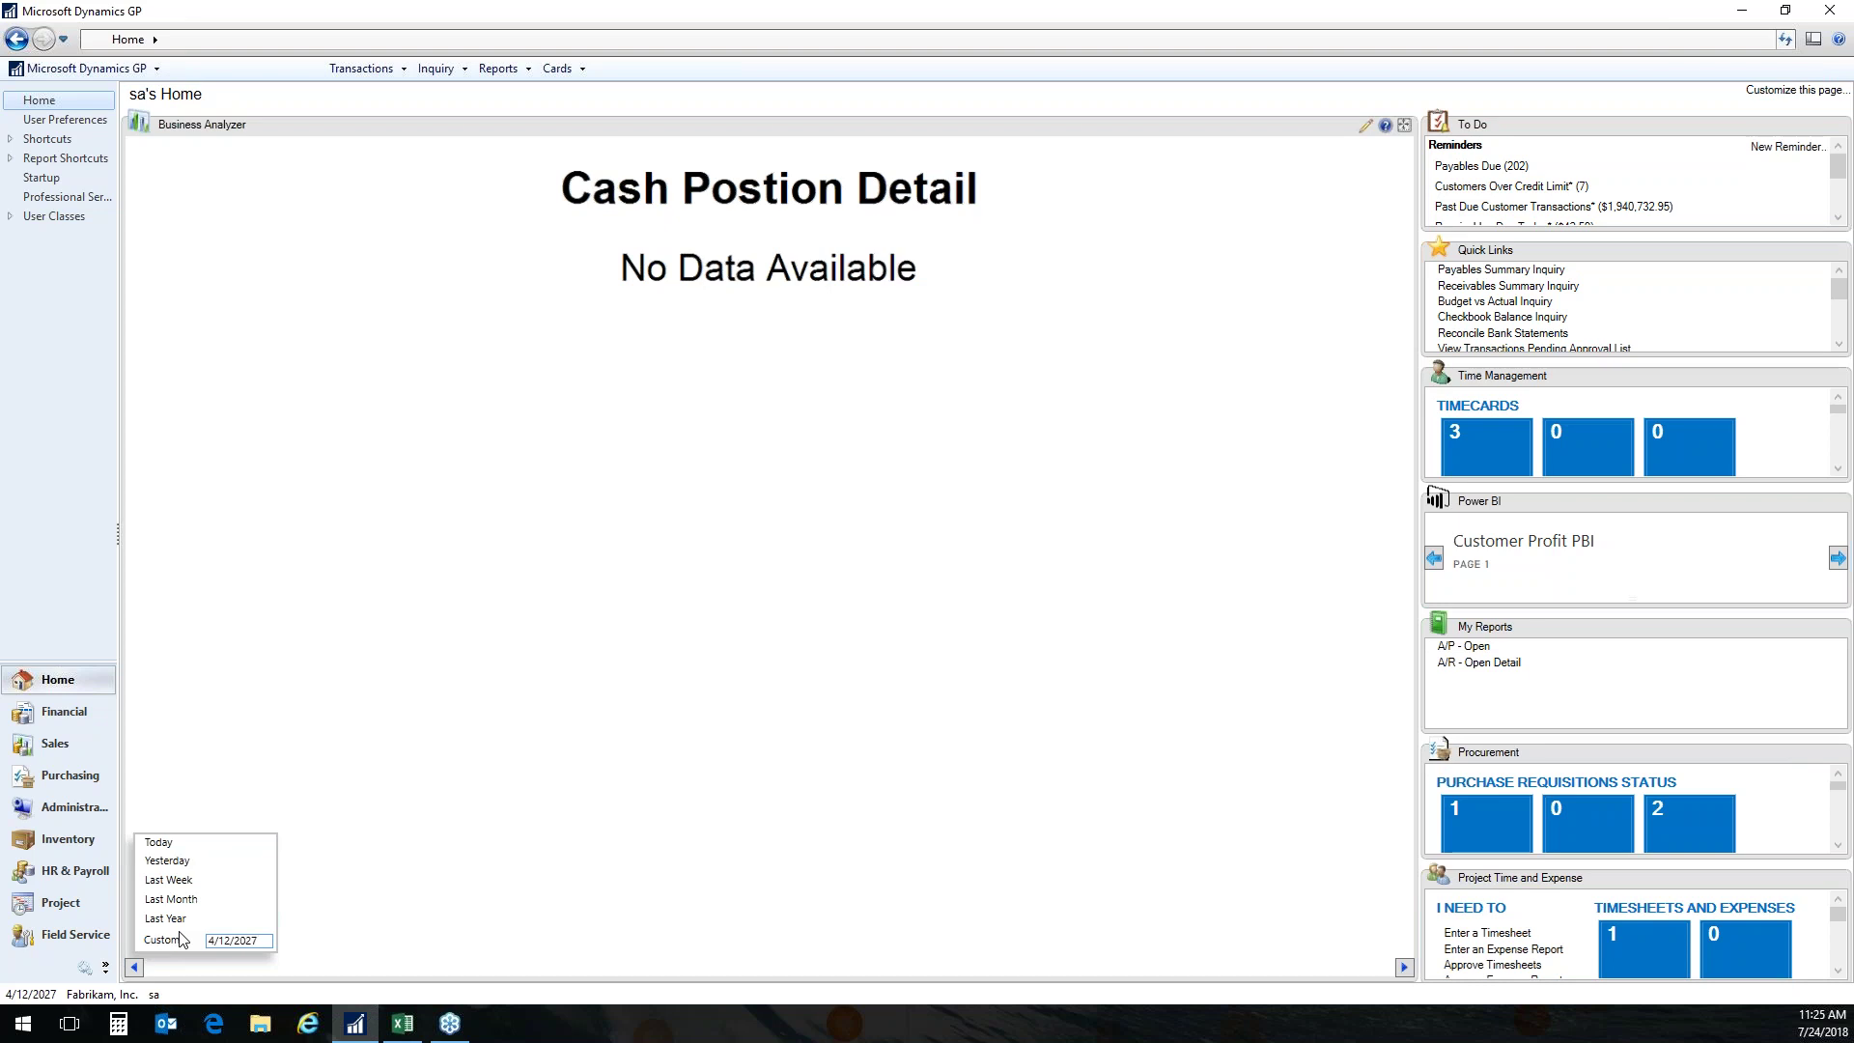
key(Return)
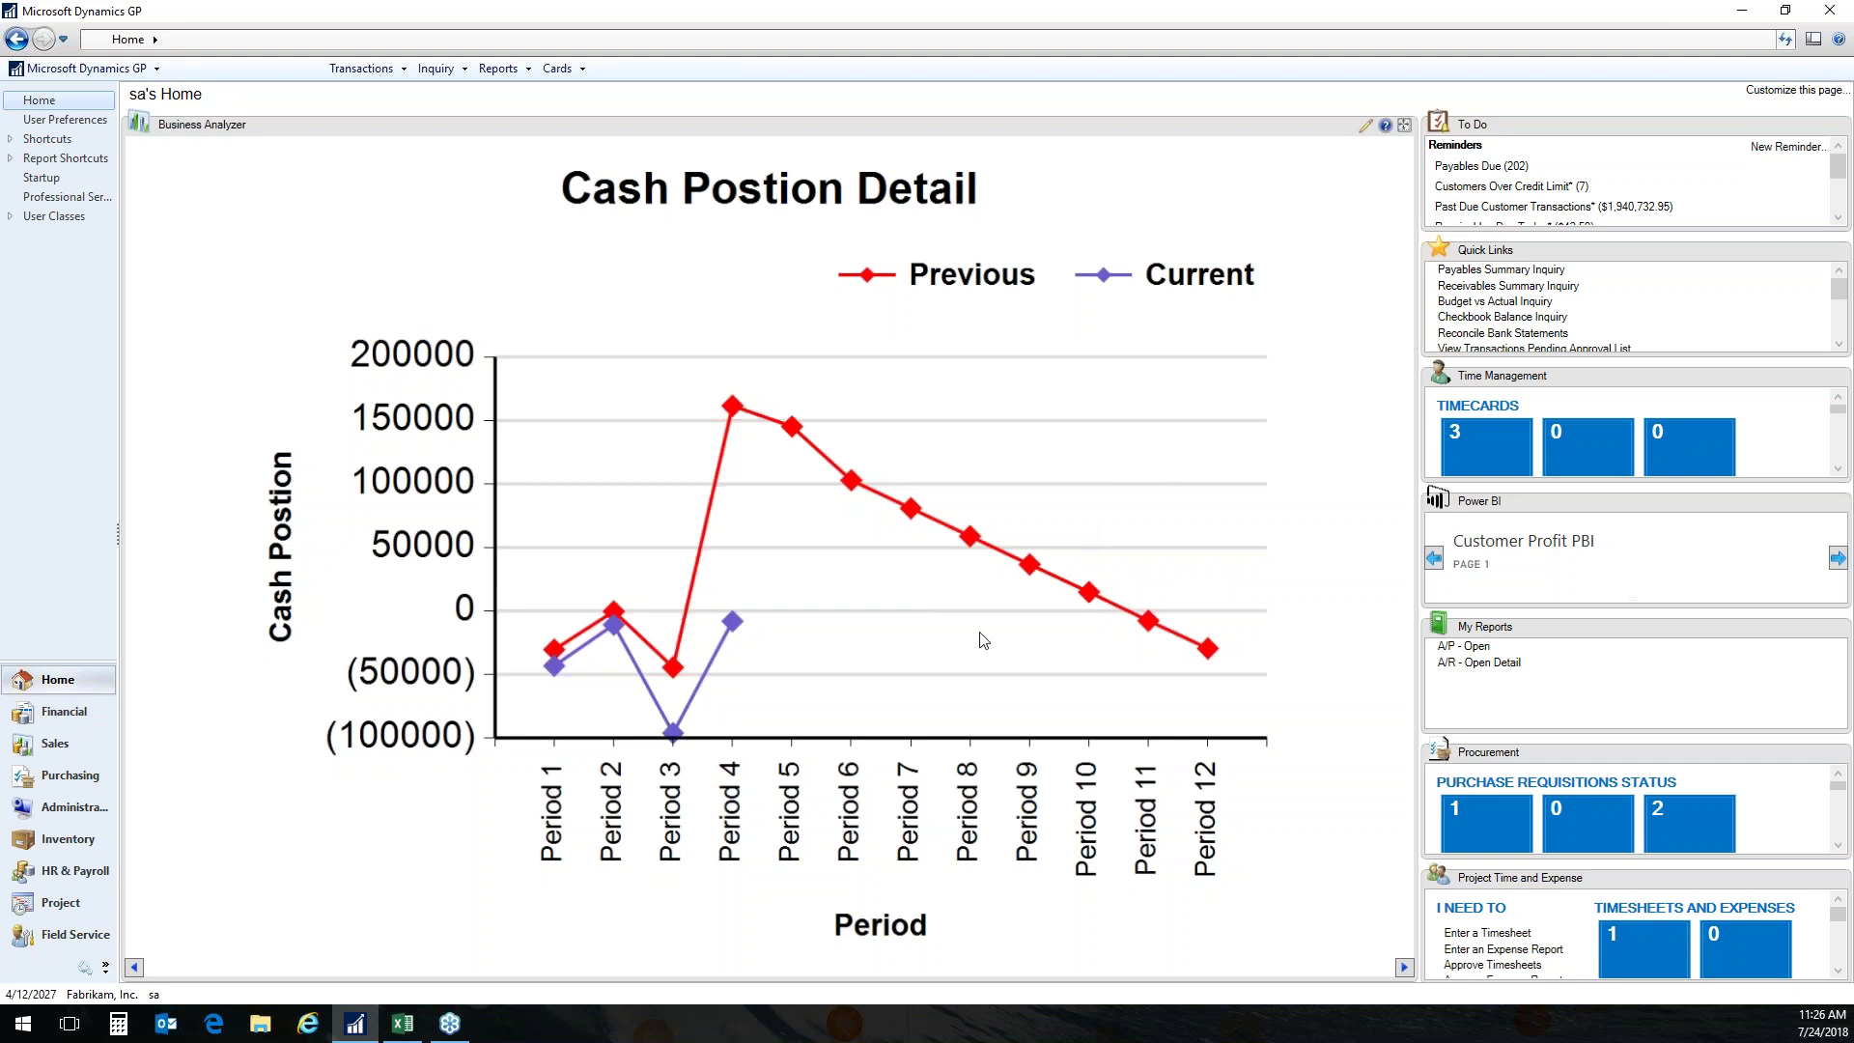
click(309, 1026)
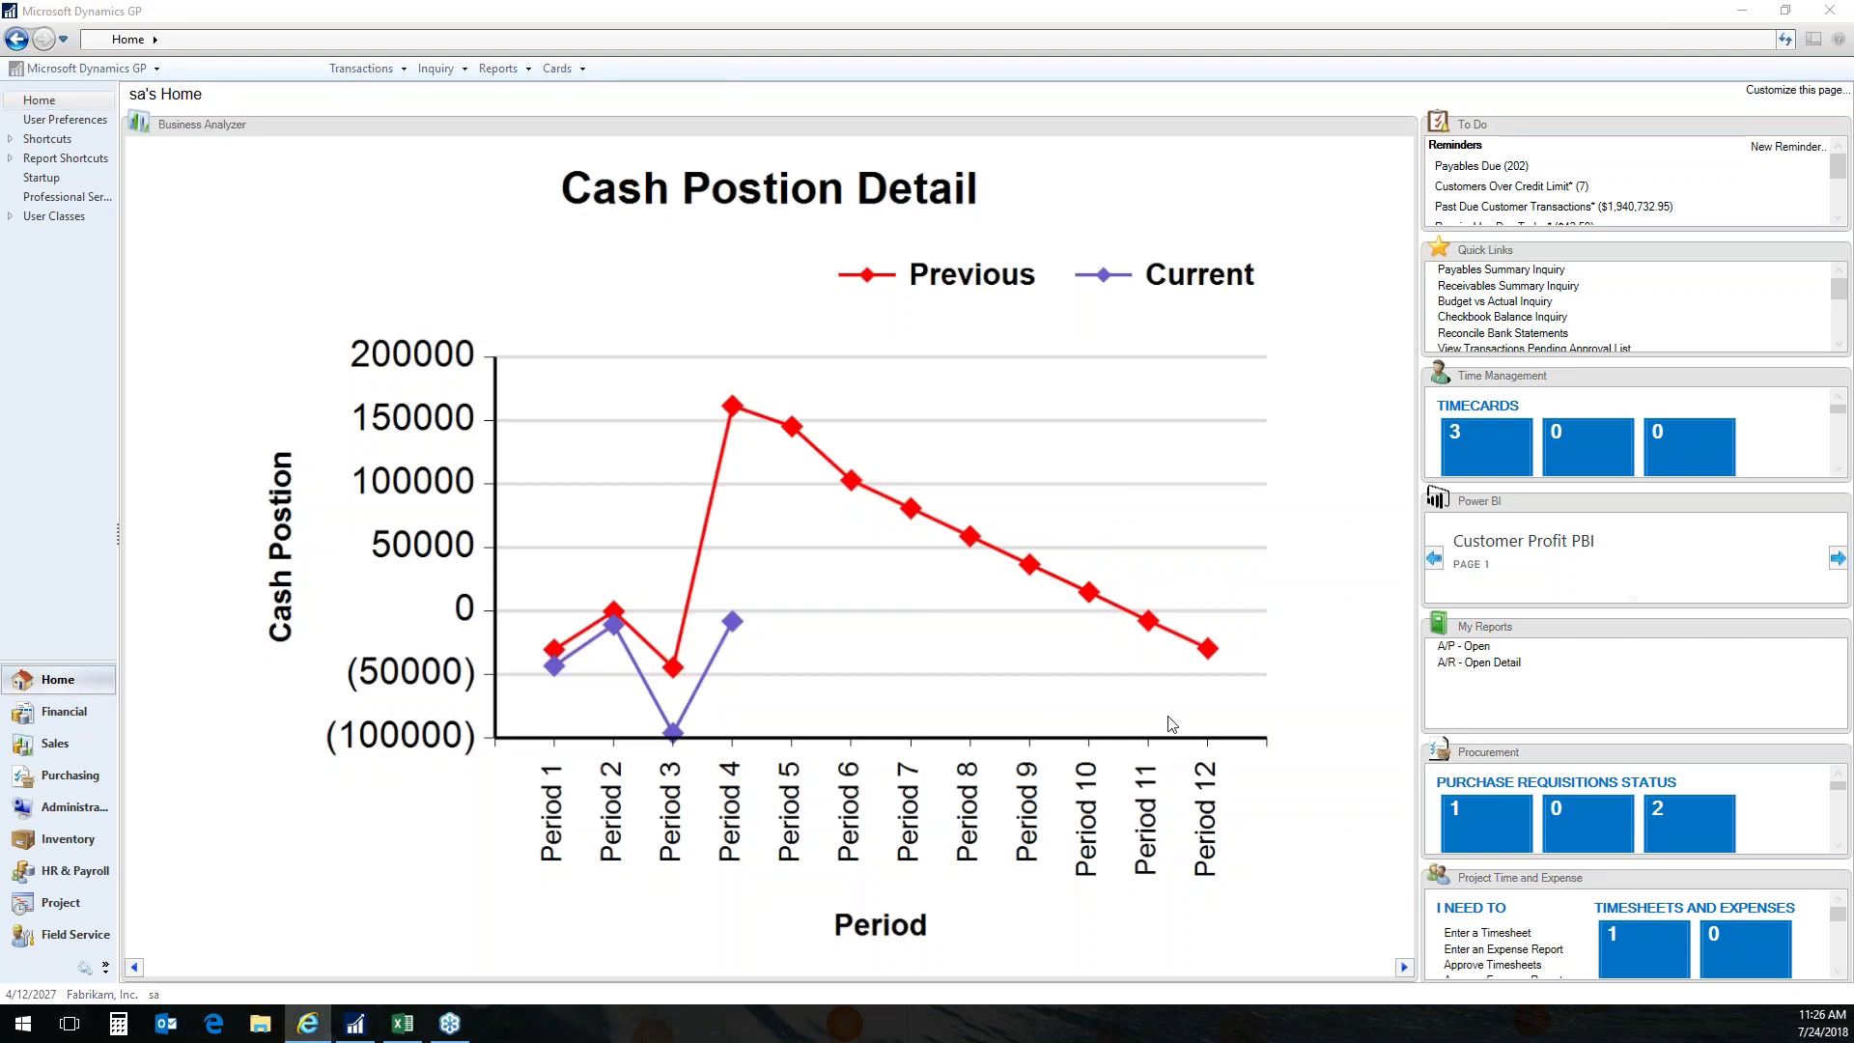
Maximize the browser and browse DYN18 > TWO01 > Financial > Charts And KPIs to open Cash Position KPI Detail.
drag(1844, 94, 540, 2)
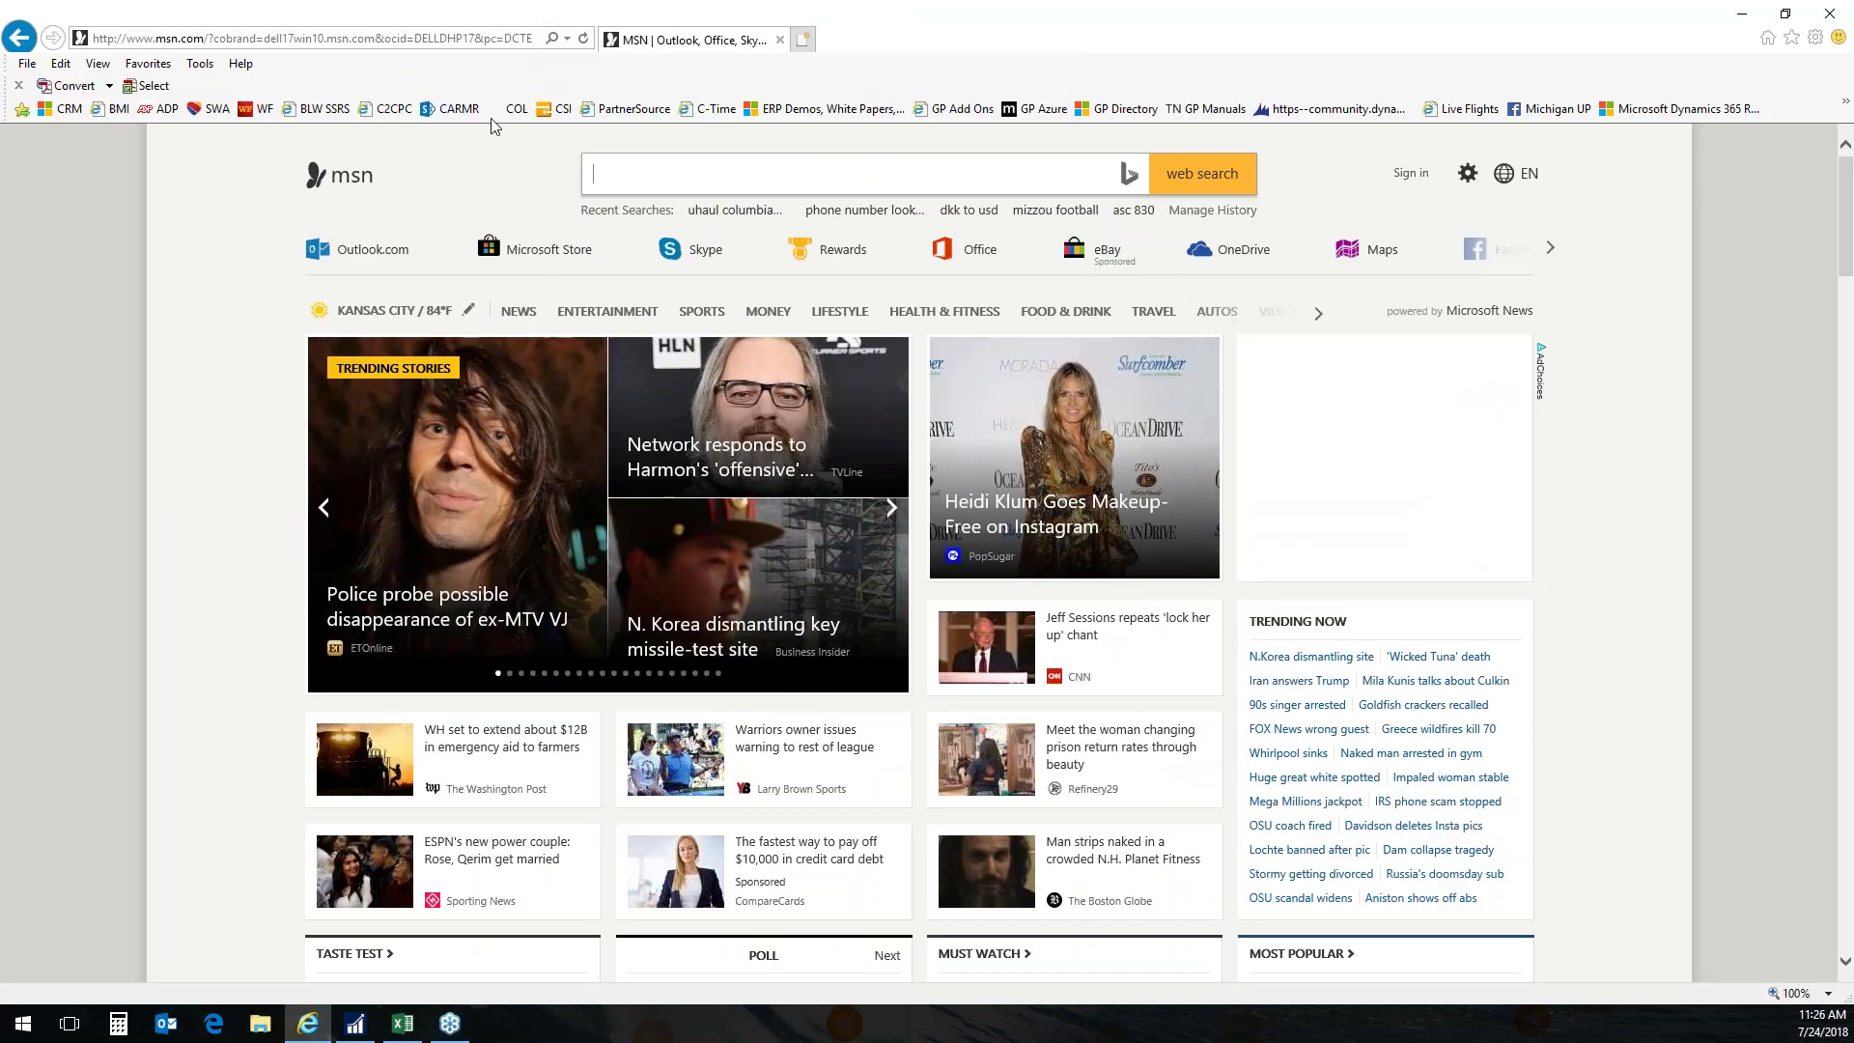
click(317, 109)
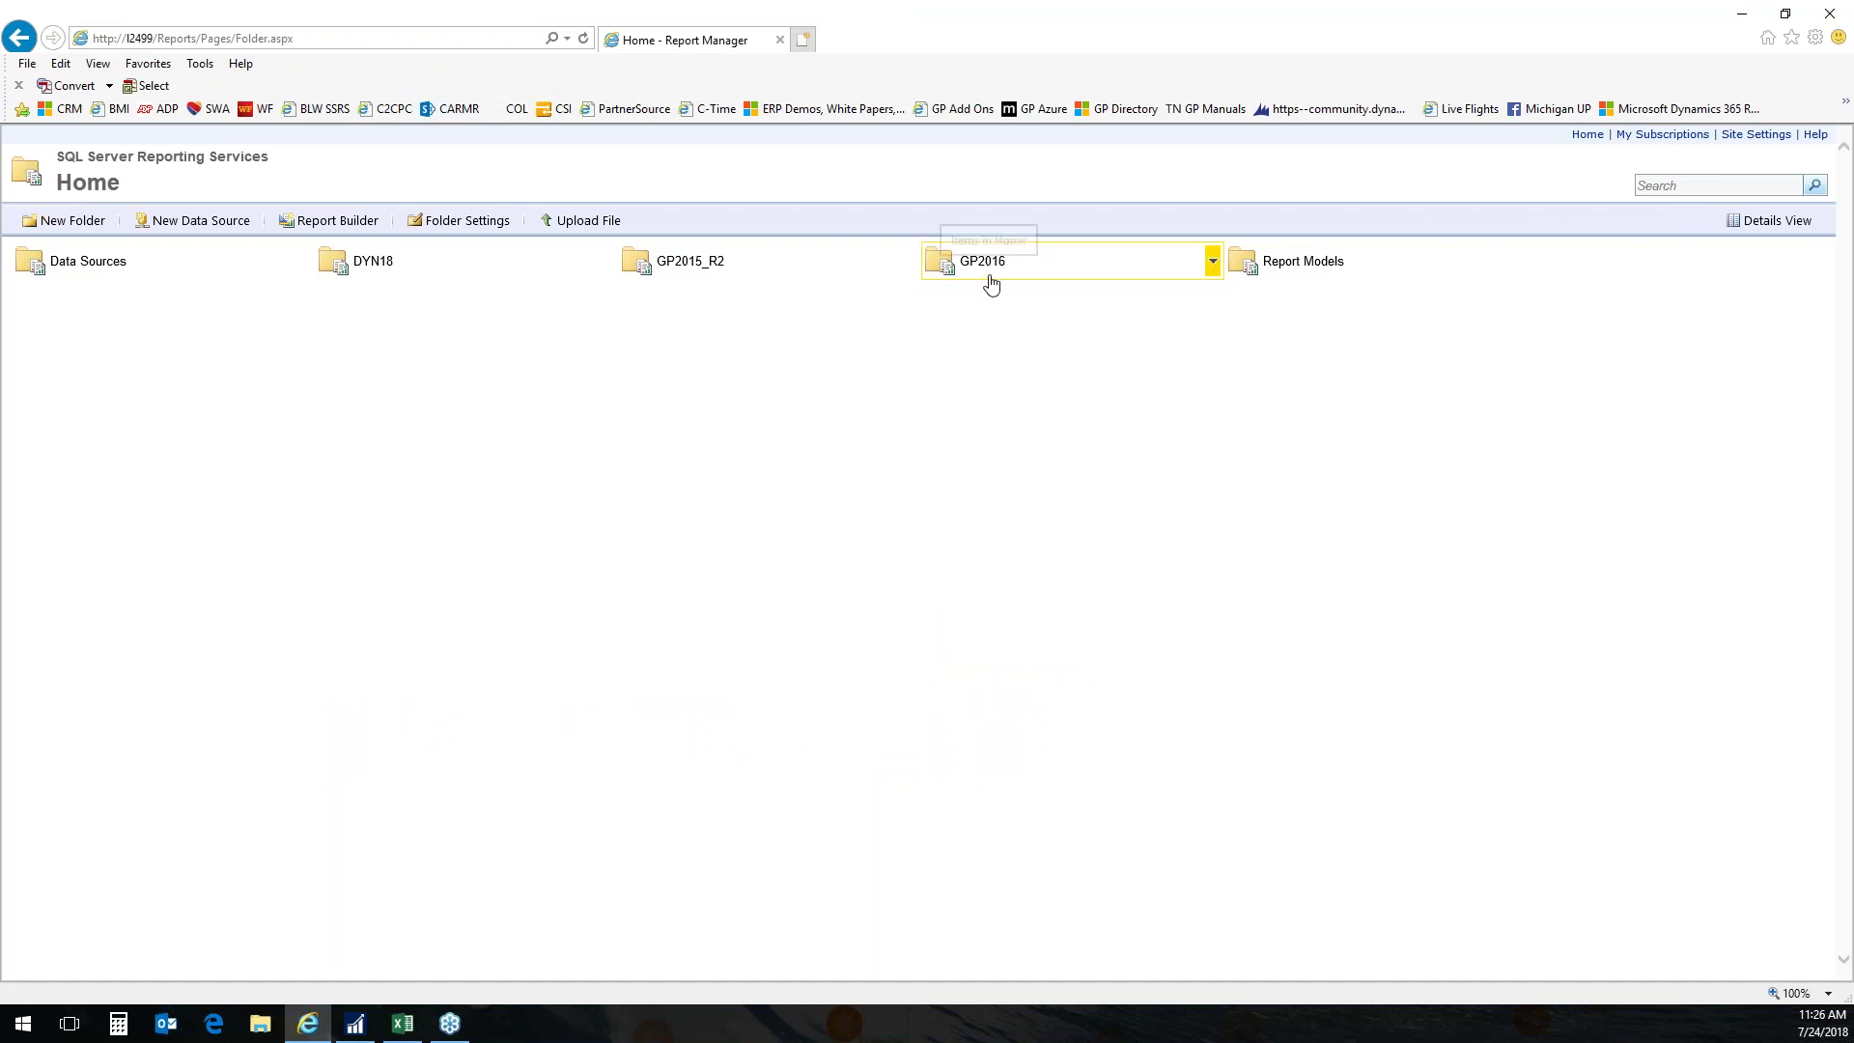
click(375, 263)
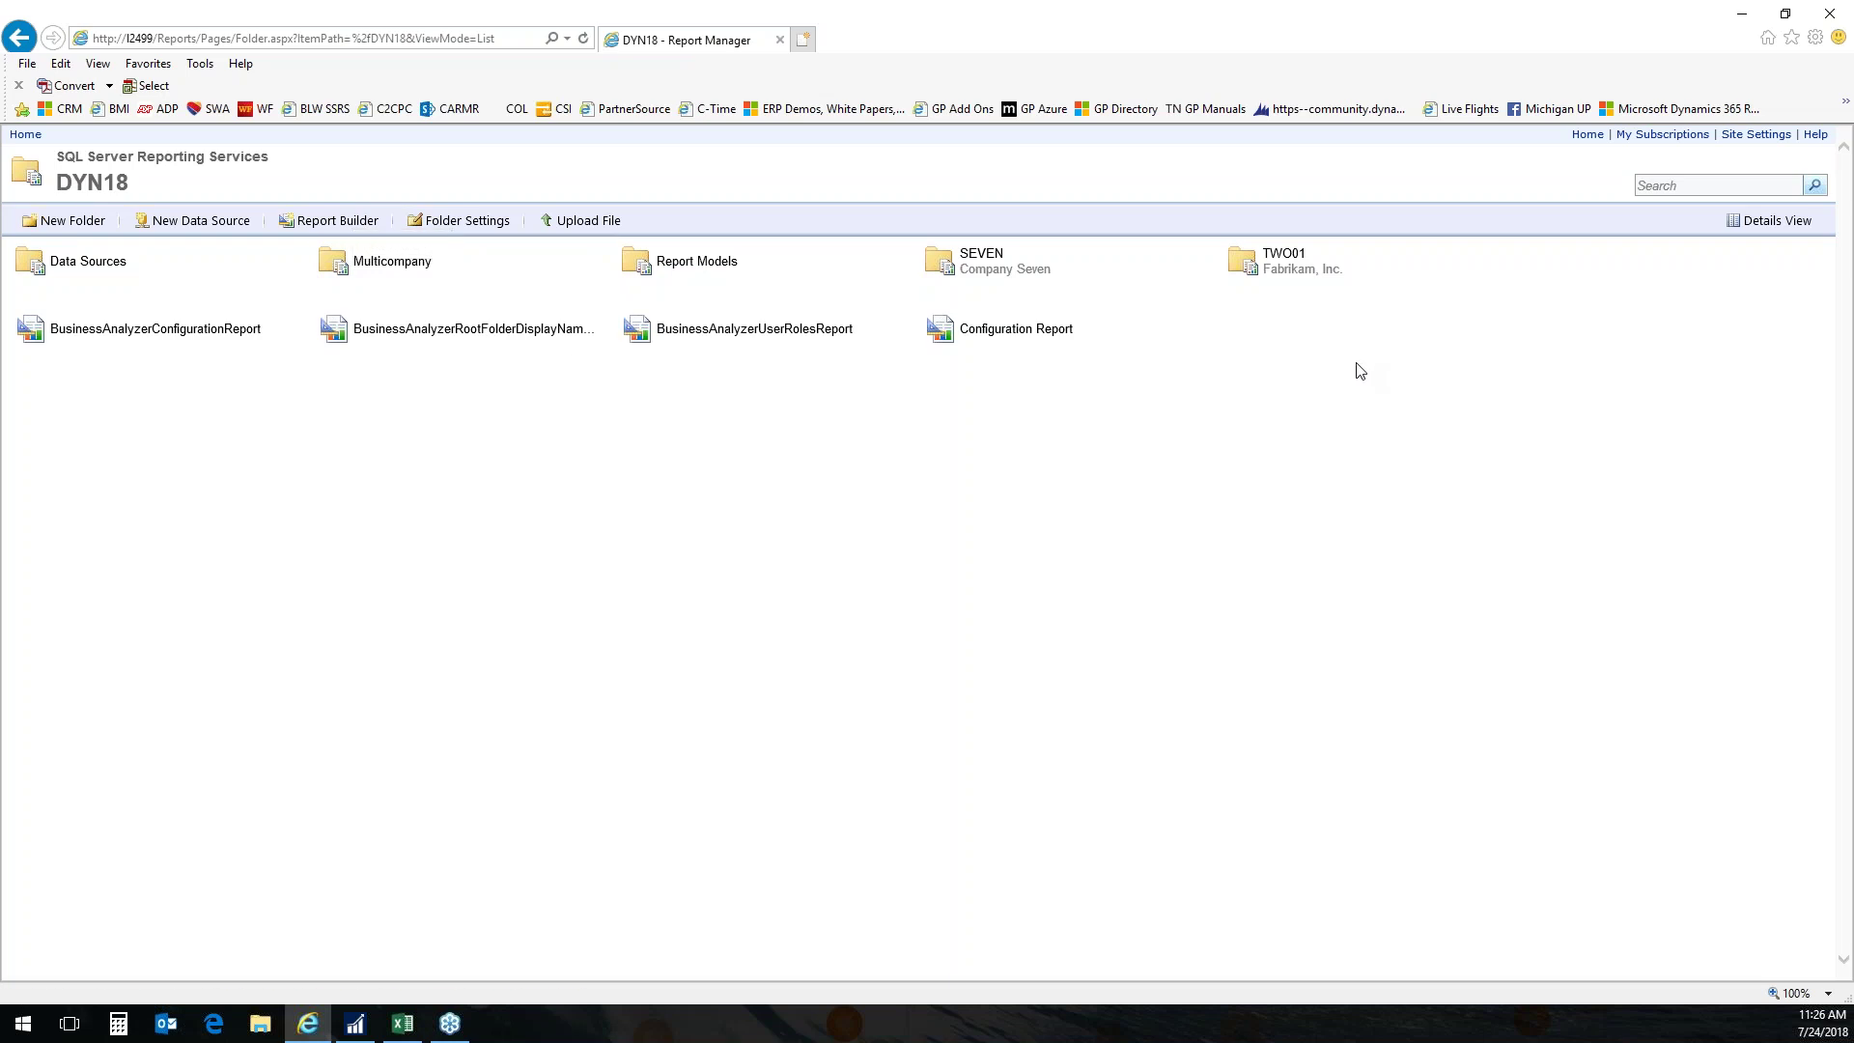
click(1284, 255)
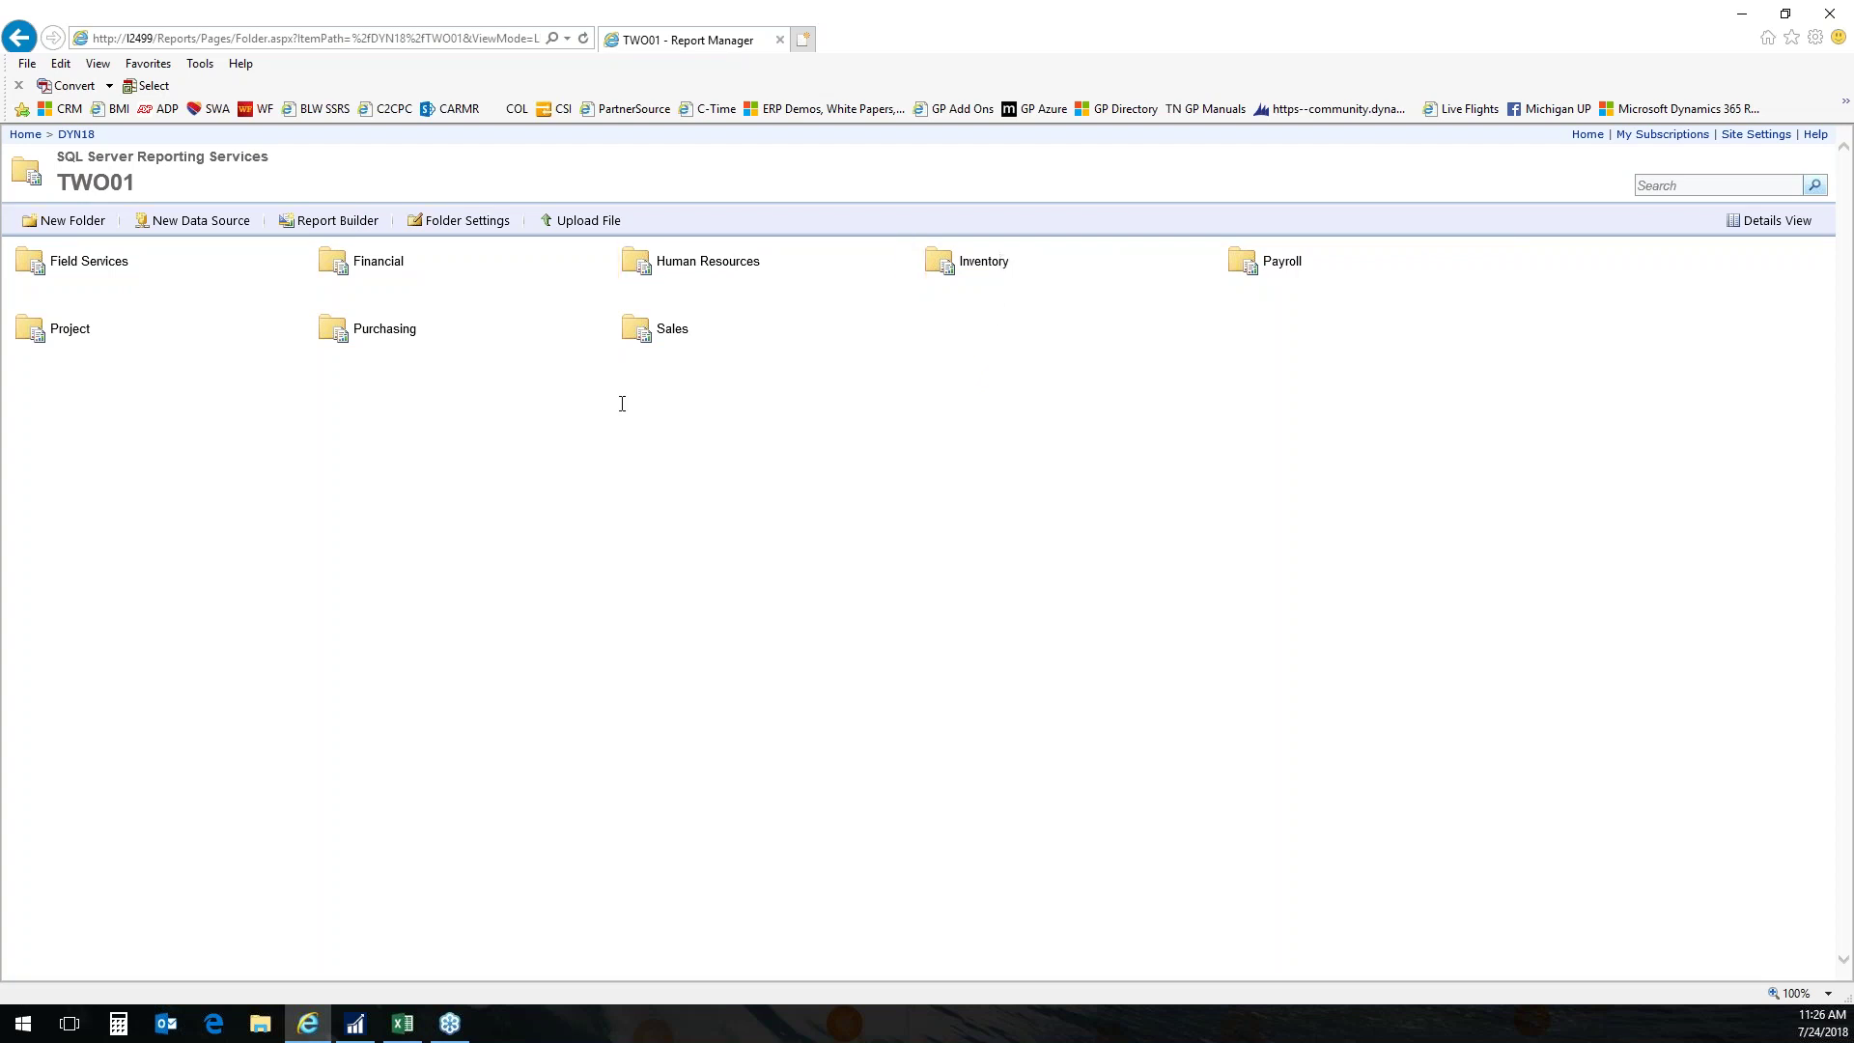
click(379, 263)
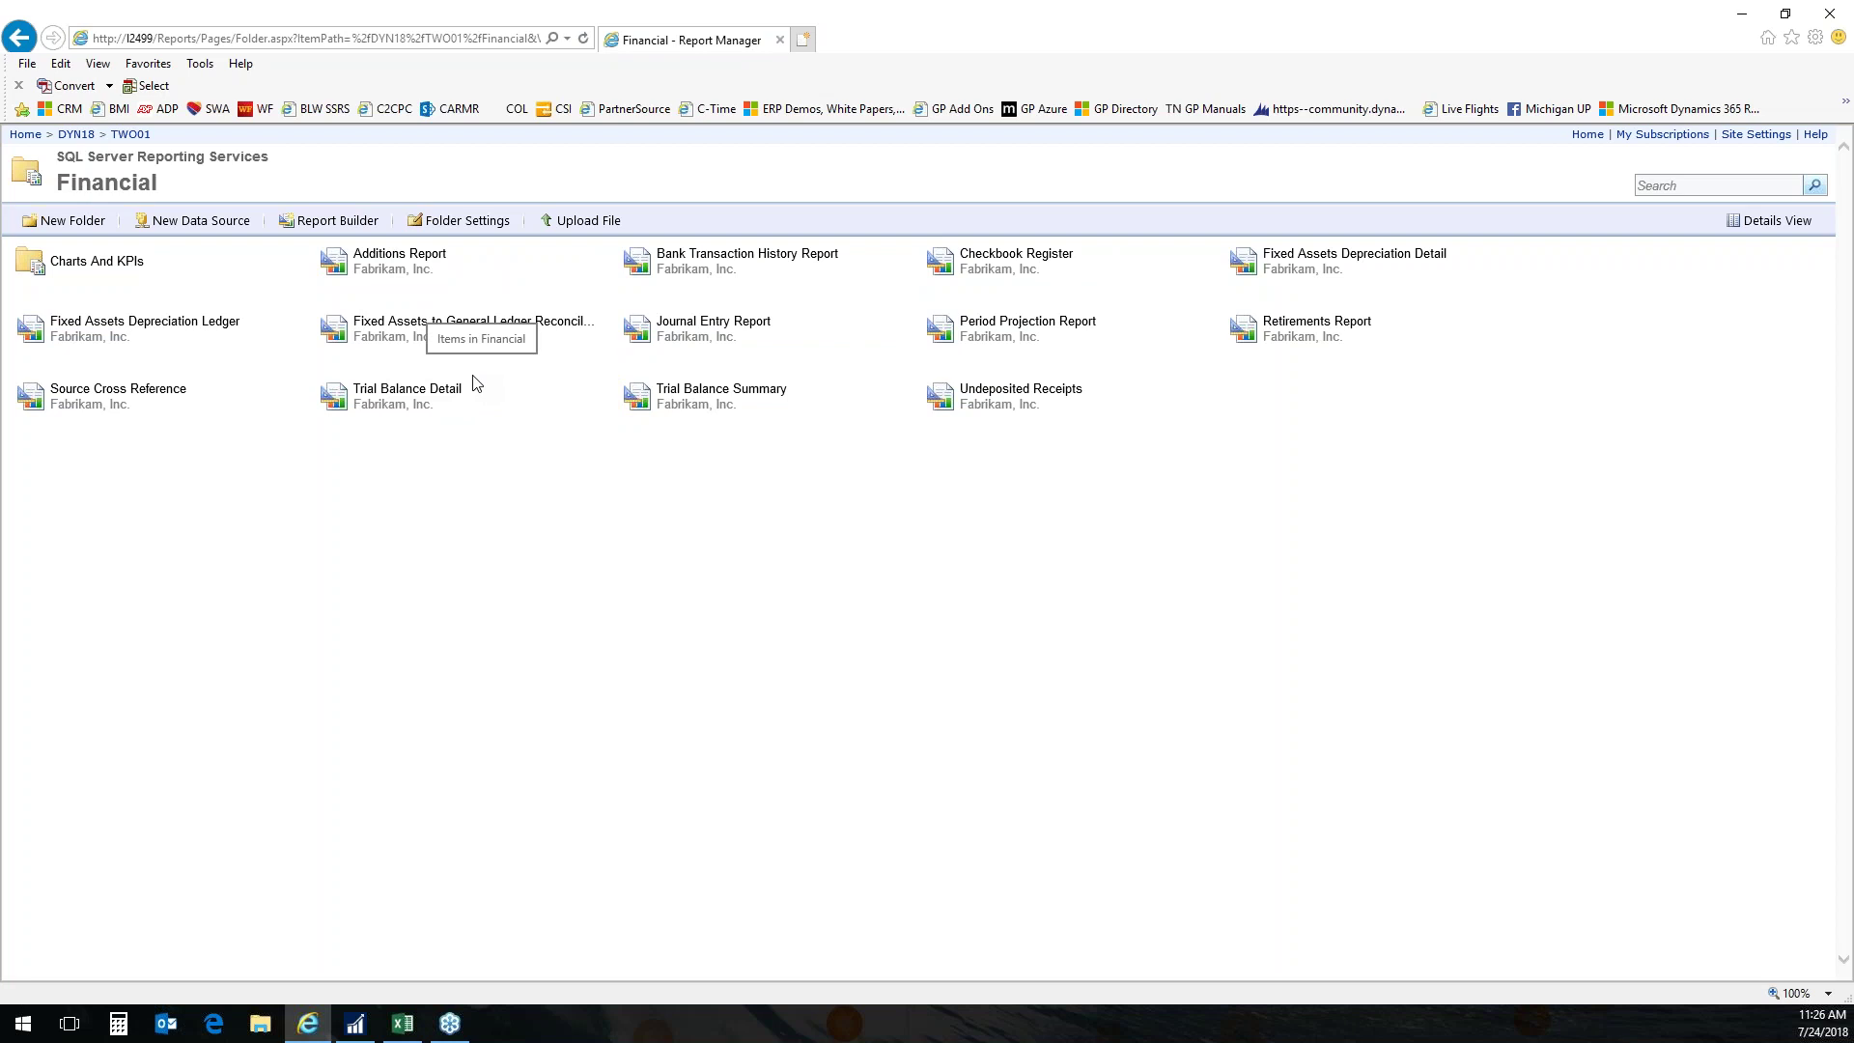
click(97, 261)
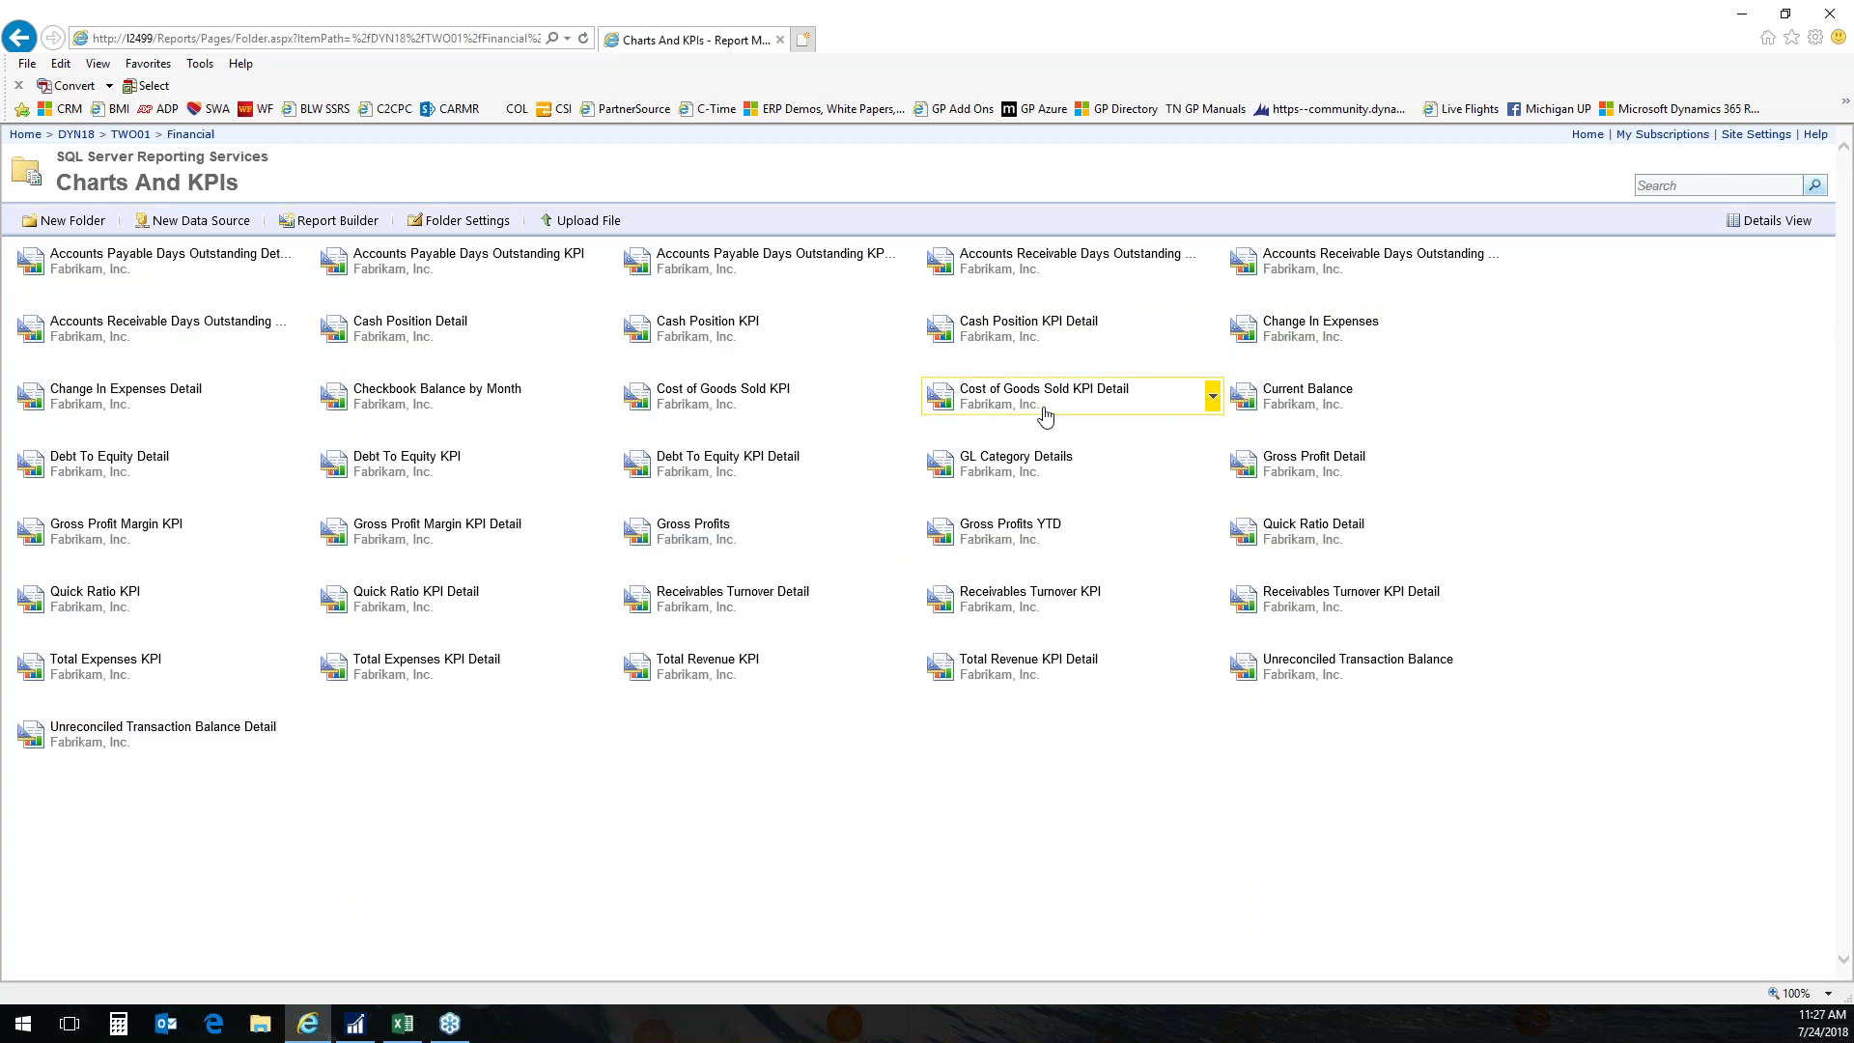
click(1028, 321)
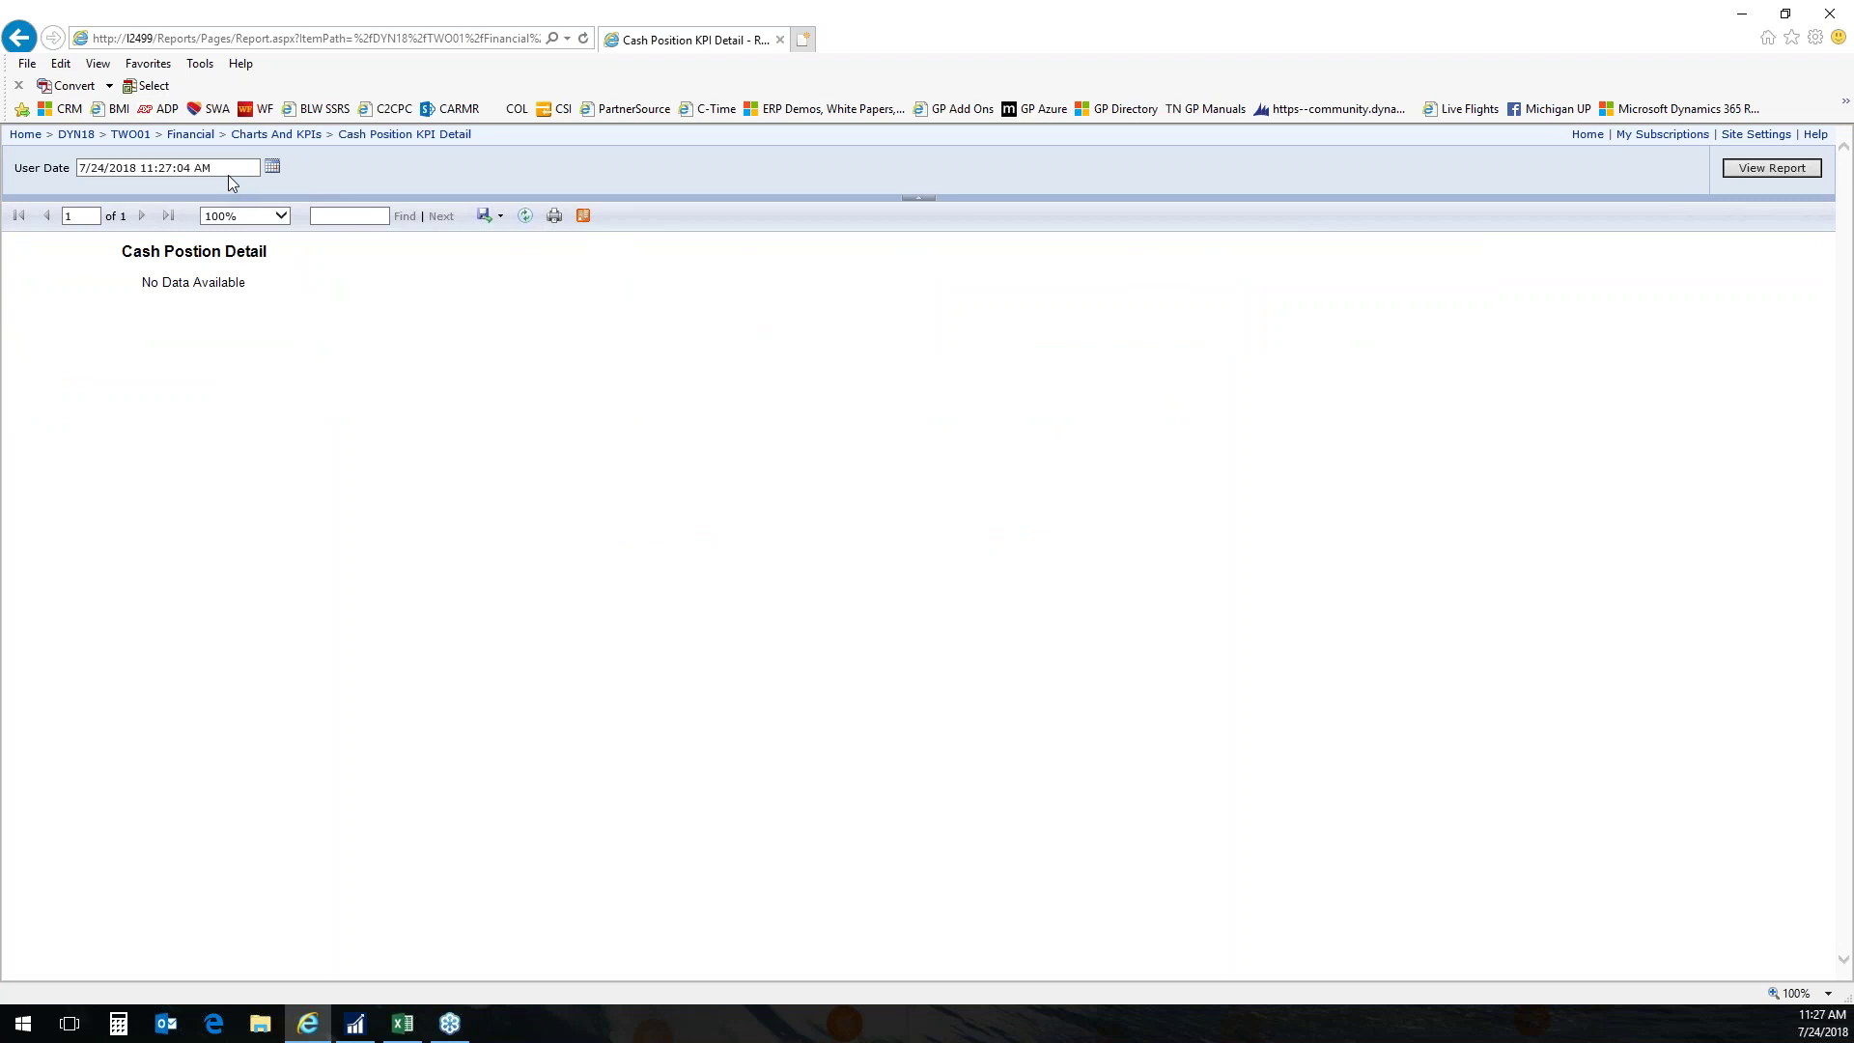
Run the Cash Position KPI Detail report for User Date 4/12/2027.
drag(228, 172, 77, 172)
text(4/12/2027)
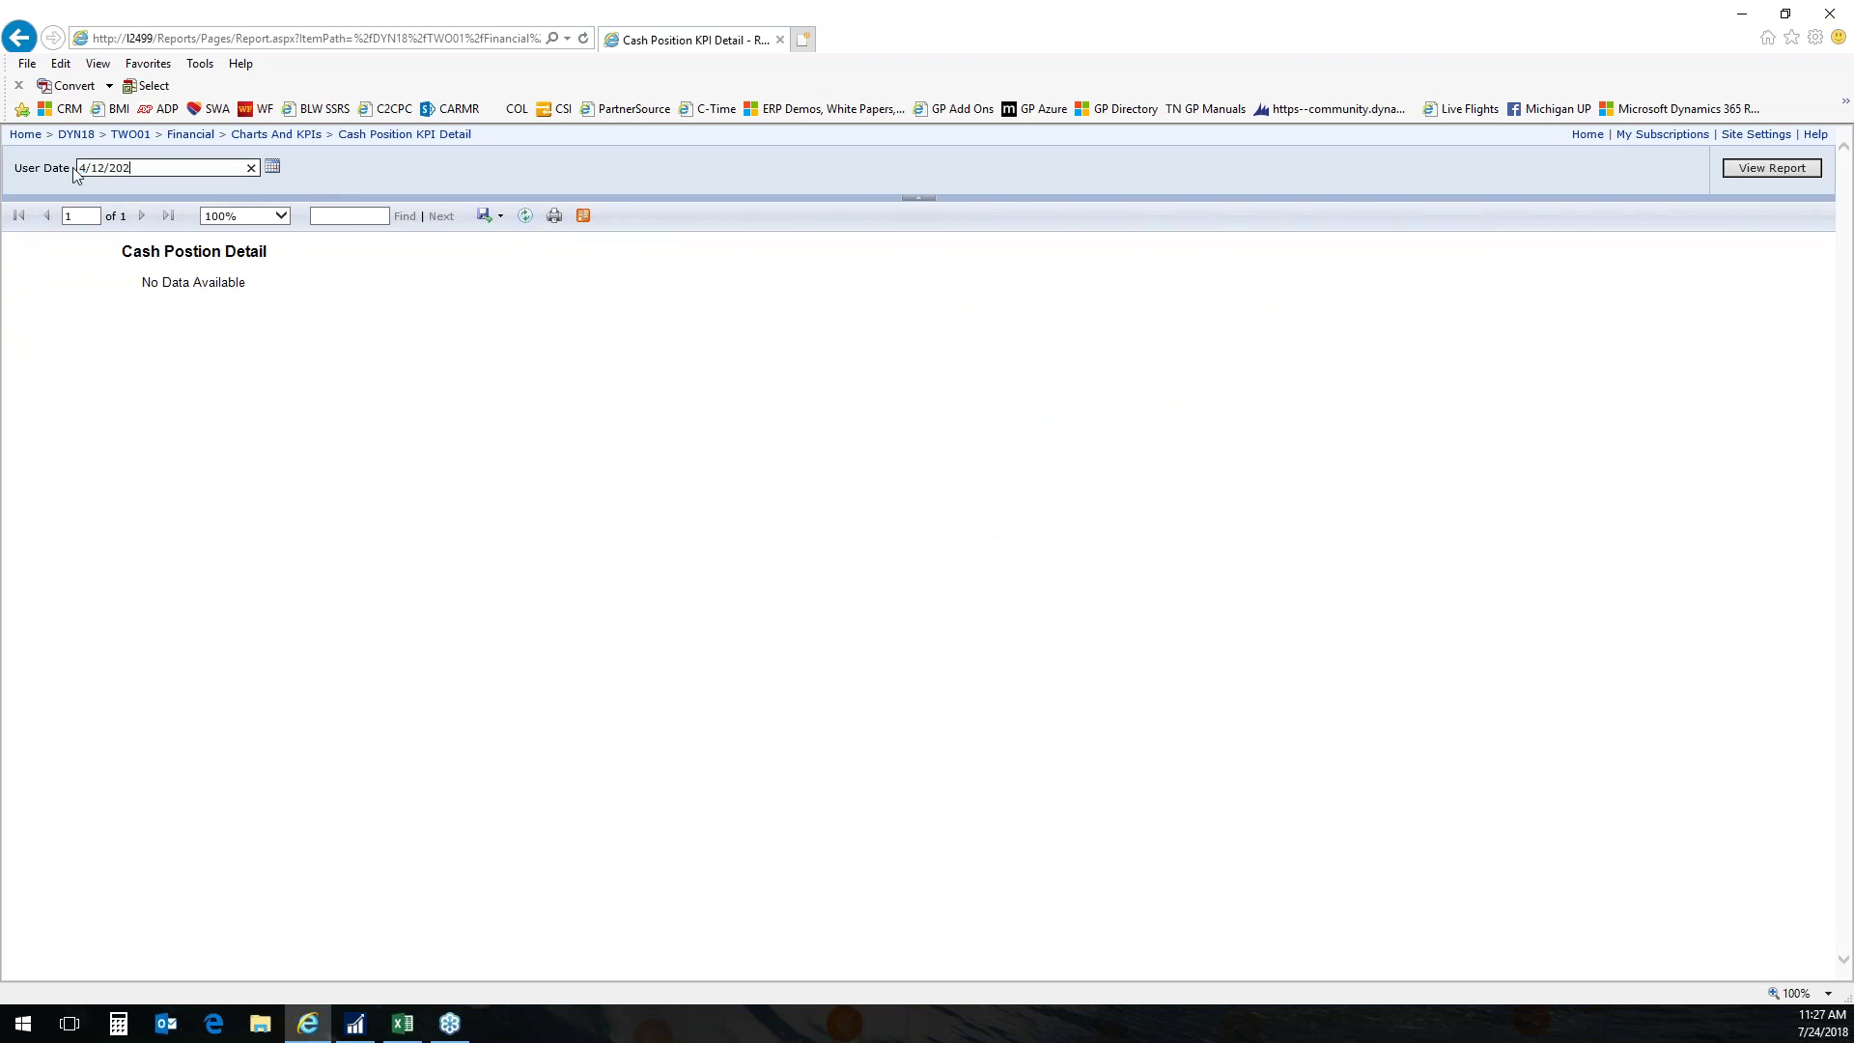
click(1738, 170)
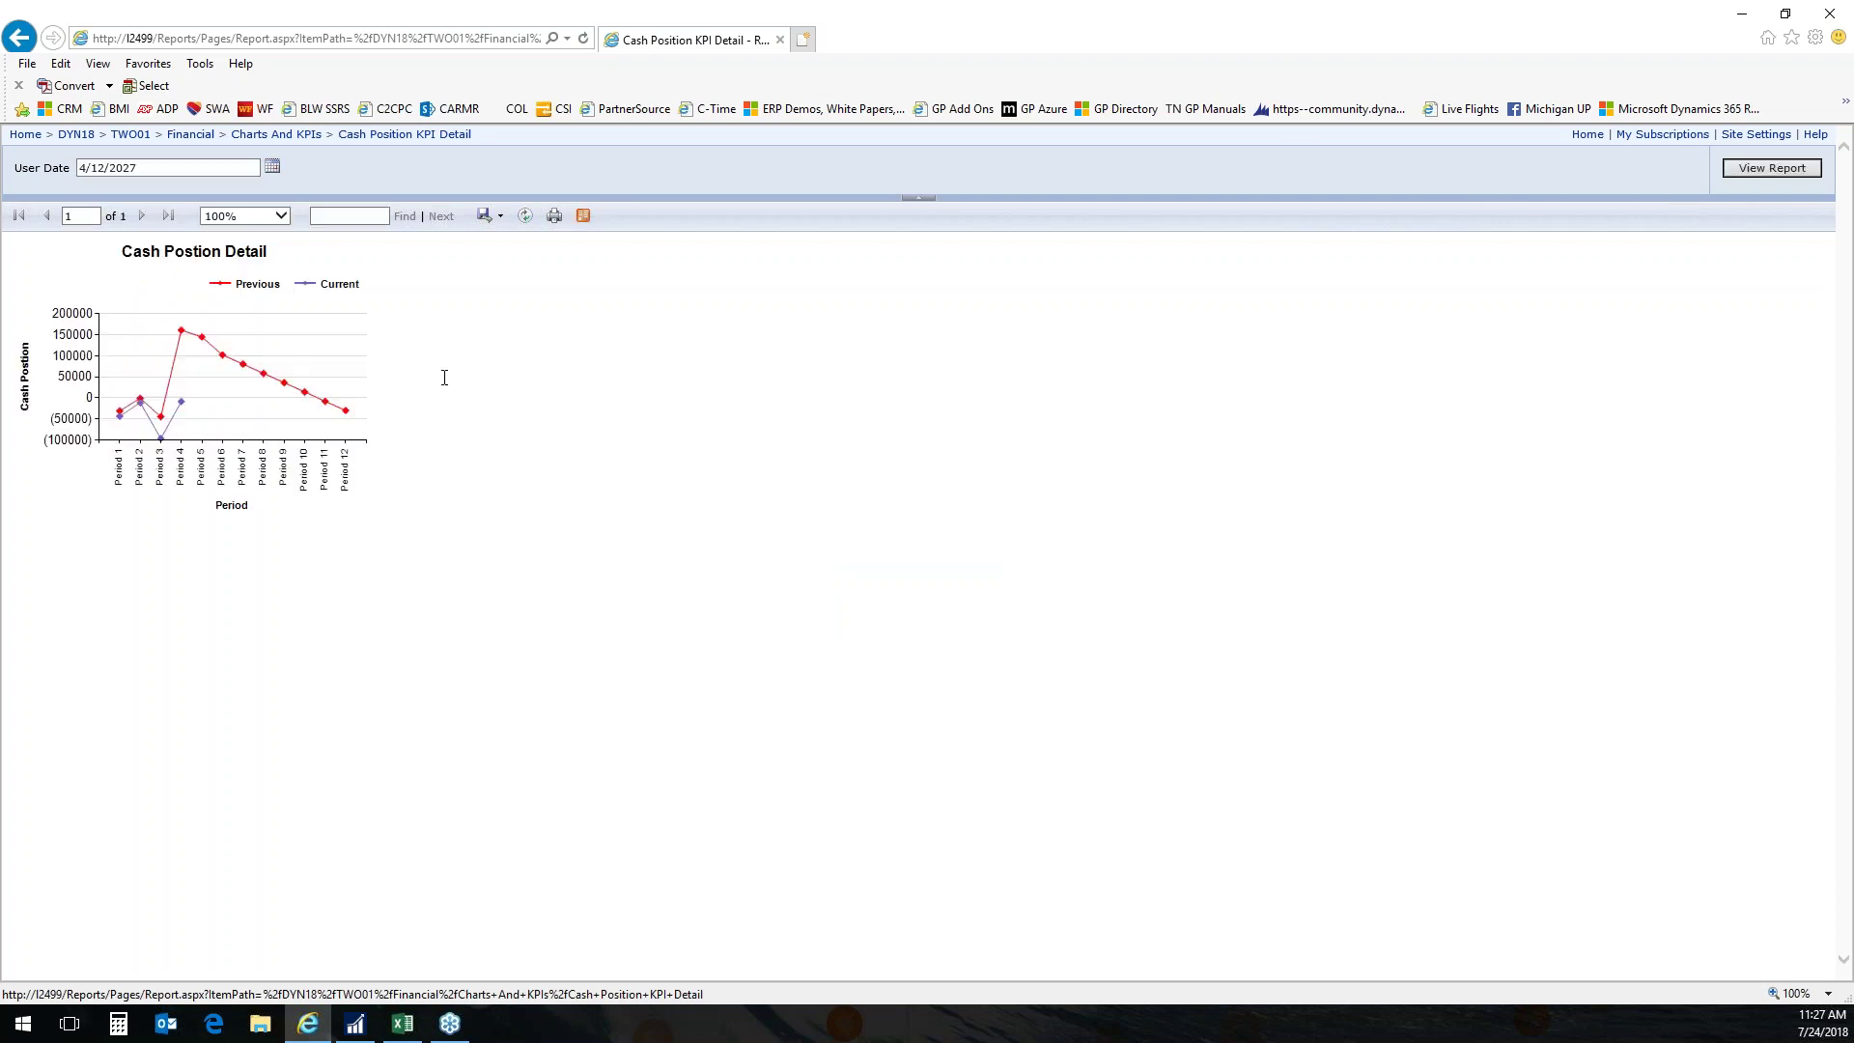
Zoom the report to 200% and restore the browser to a smaller window.
click(253, 216)
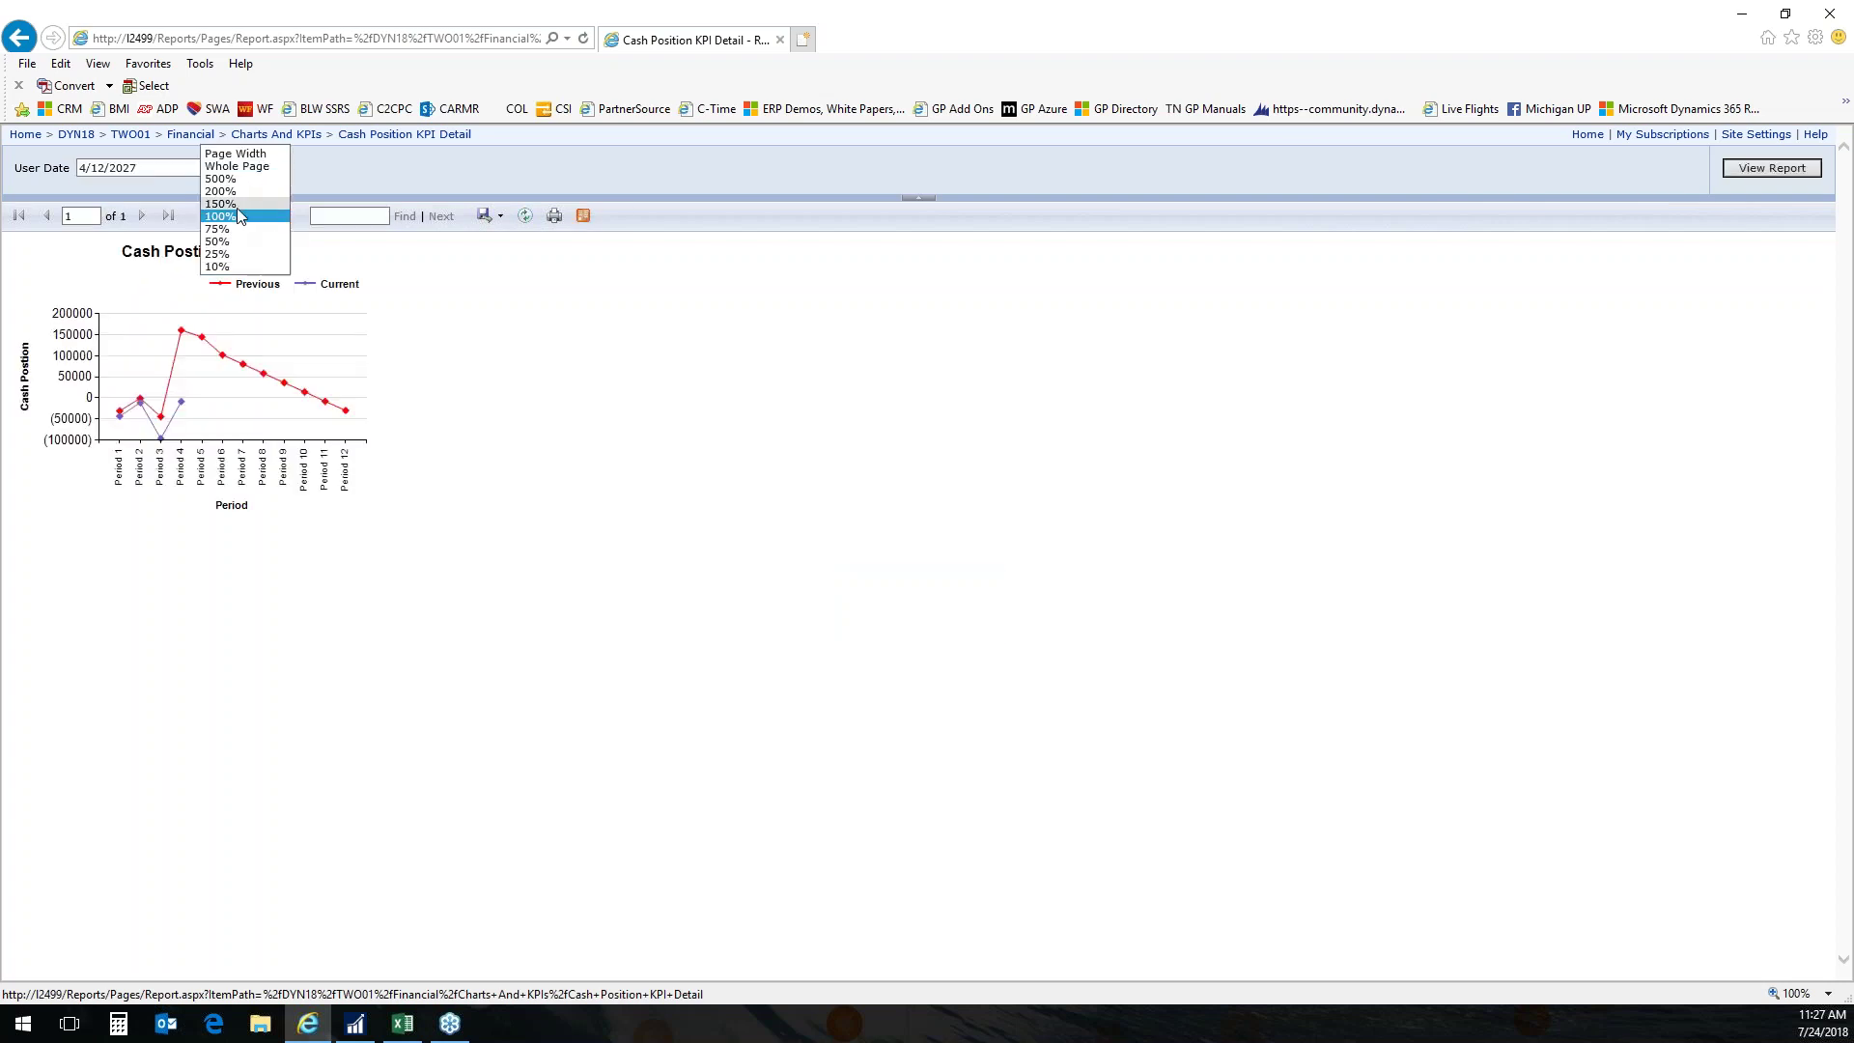
click(222, 192)
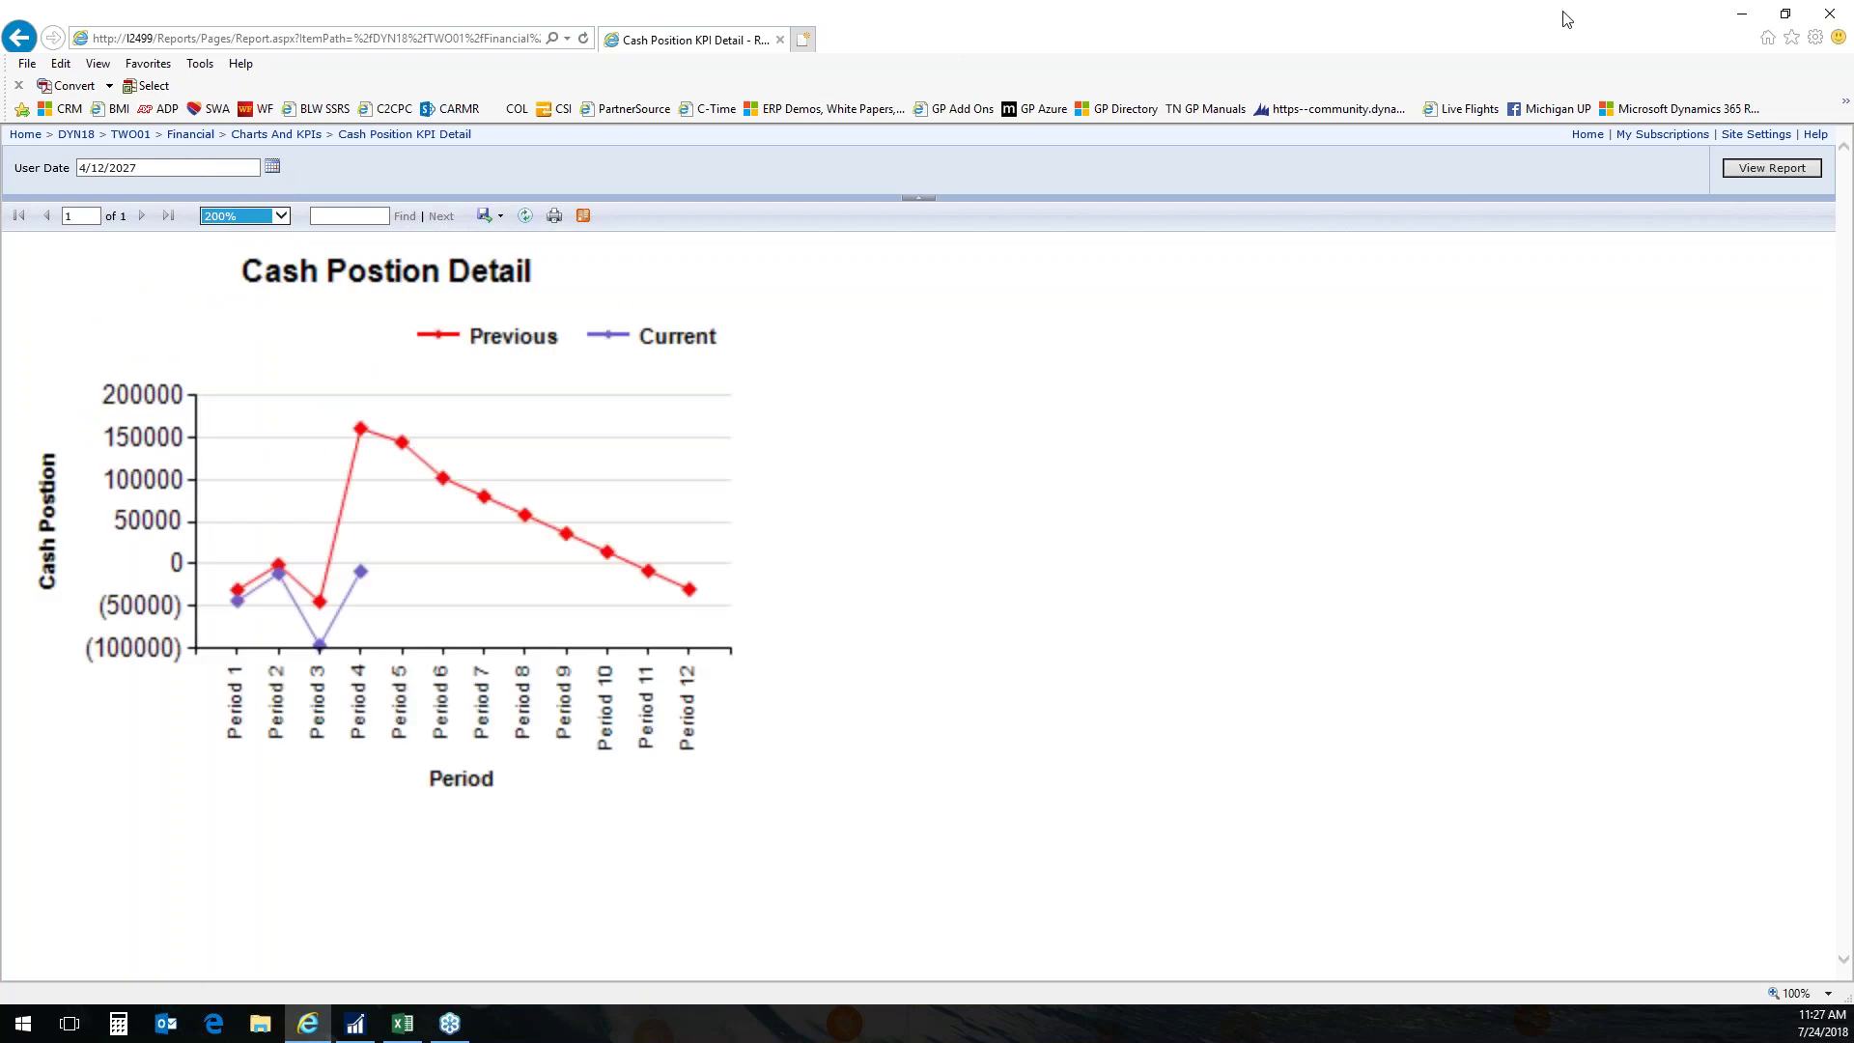
click(1785, 15)
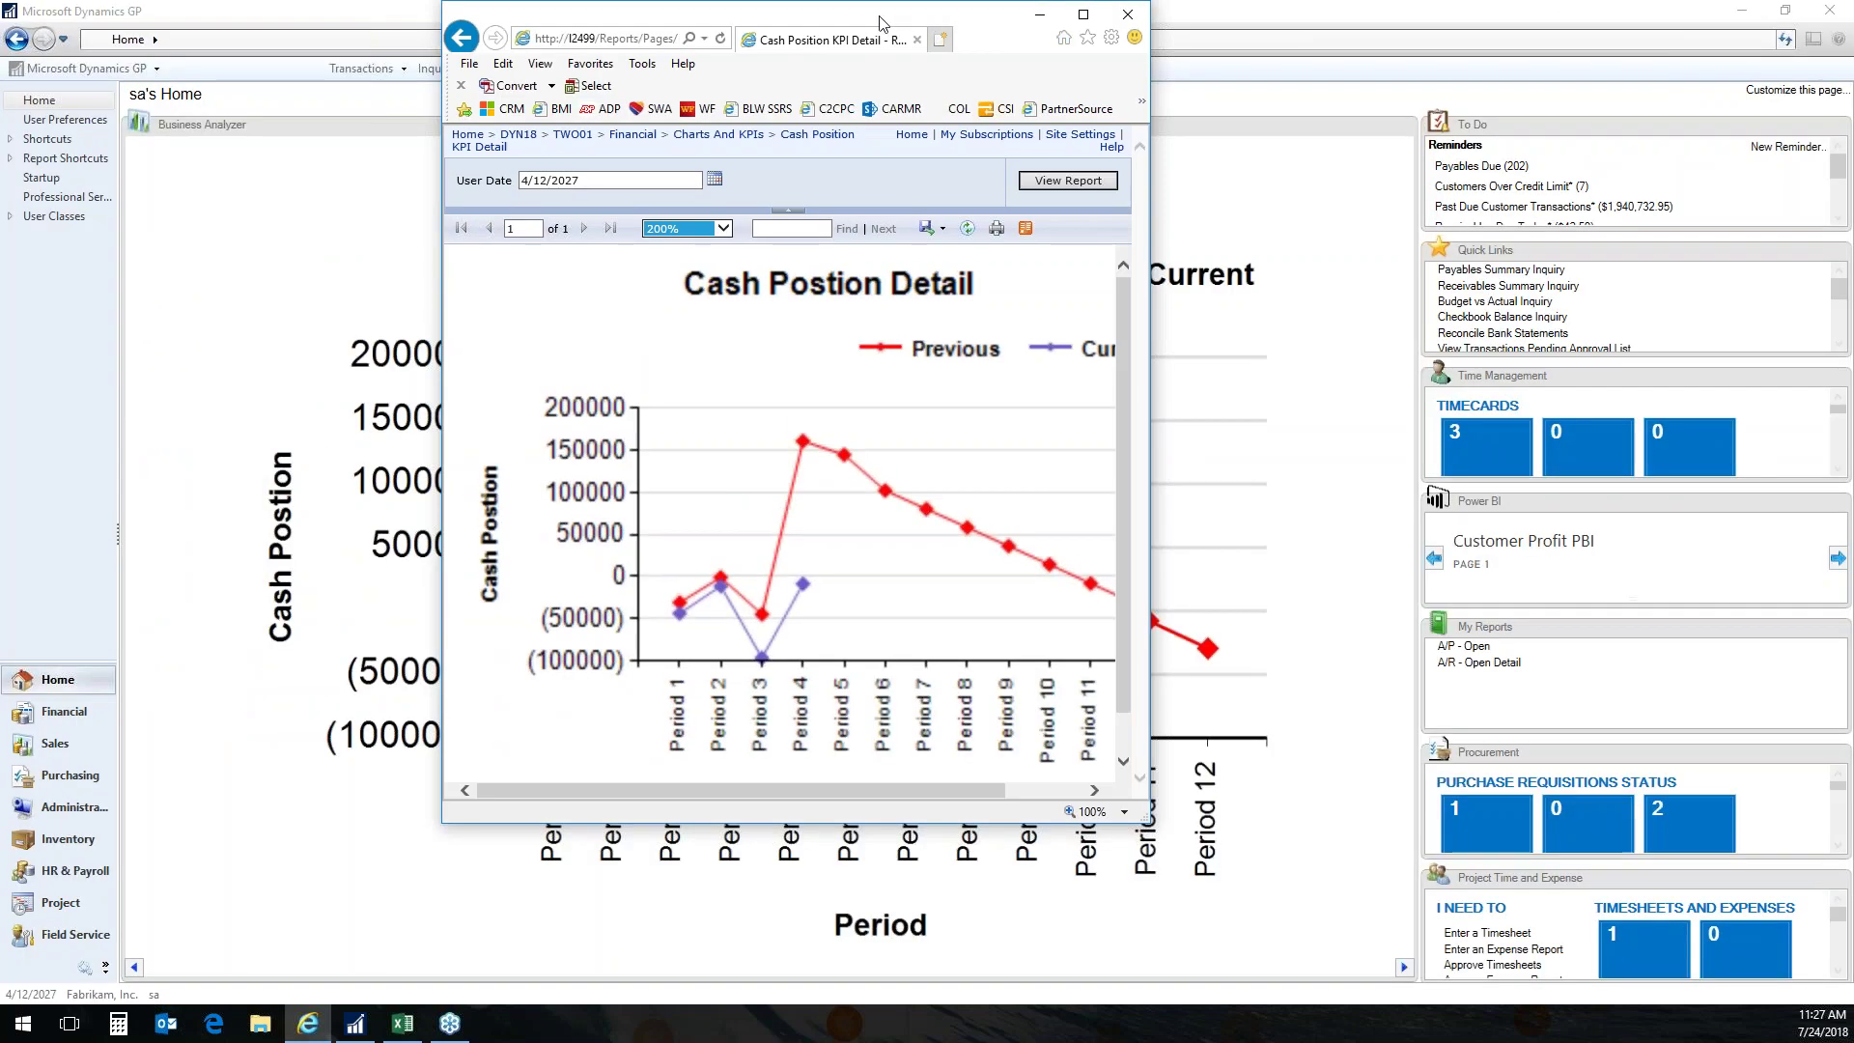
Place the report beside the GP chart, compare through Period 12, then close the browser.
drag(884, 21, 1482, 112)
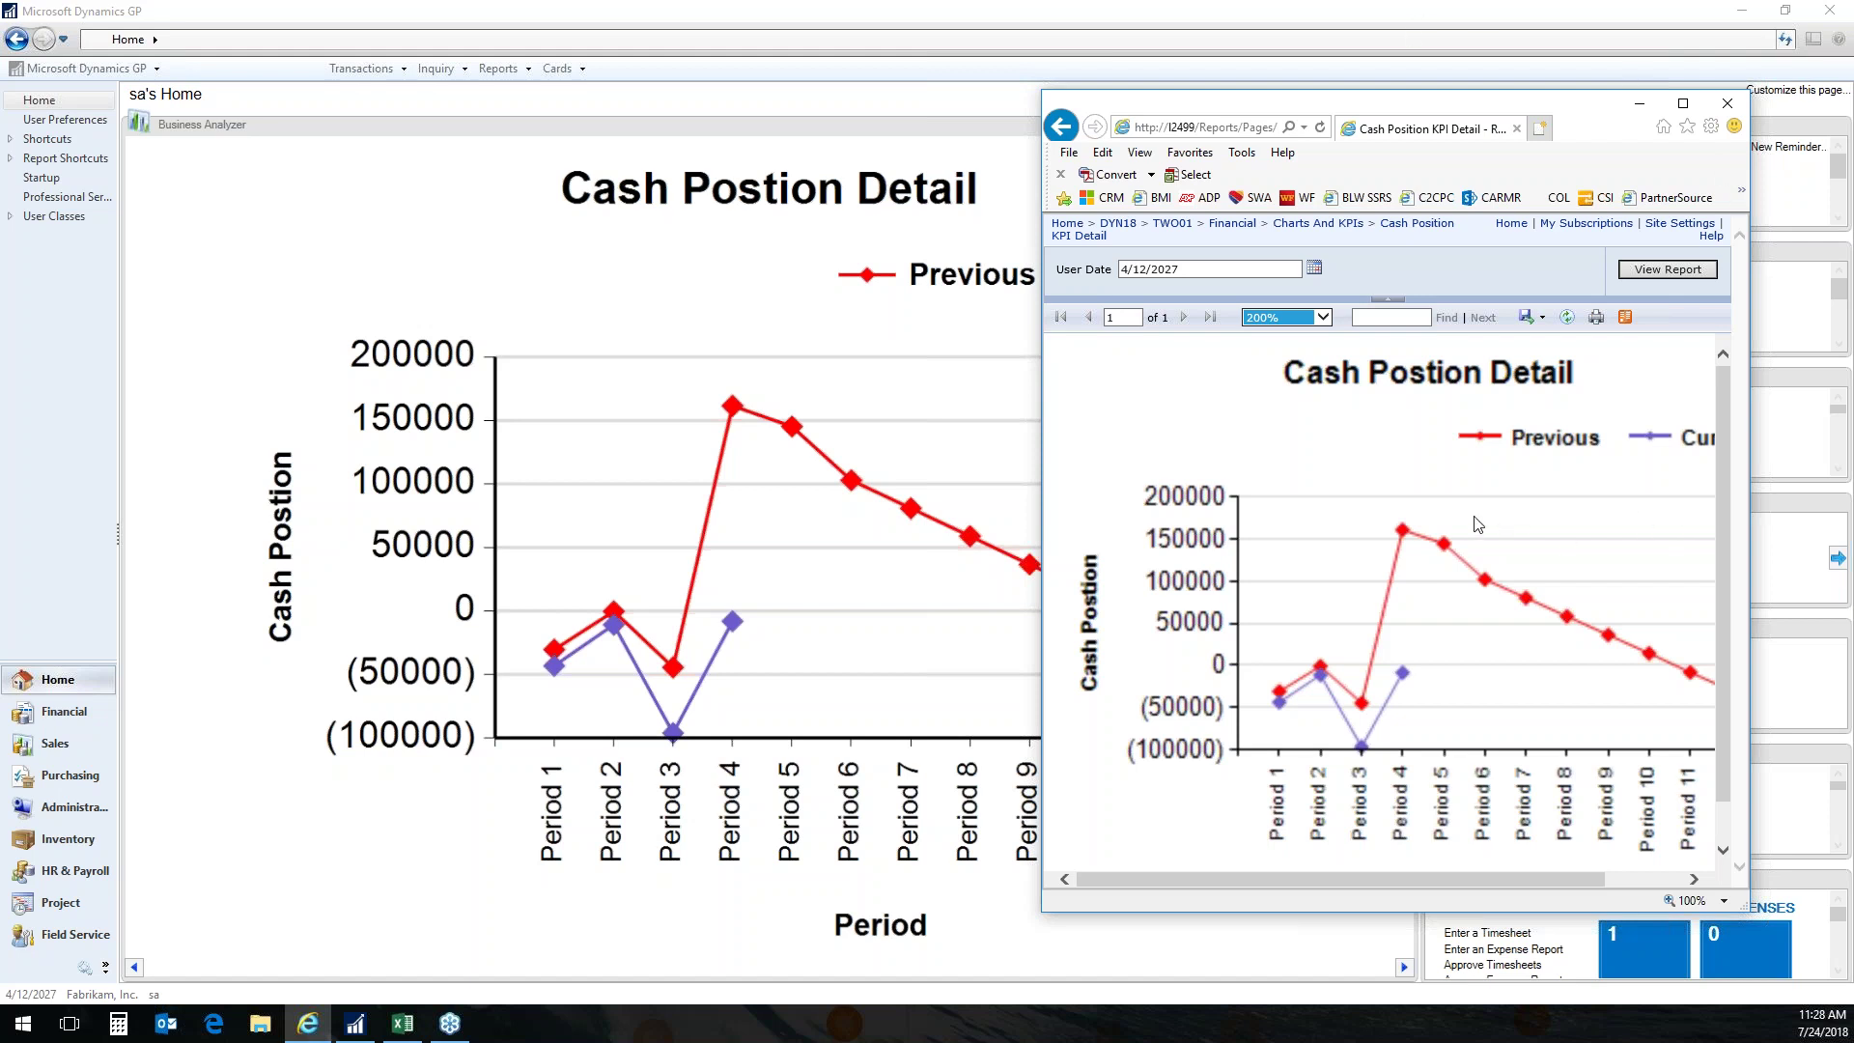
drag(1412, 876, 1435, 878)
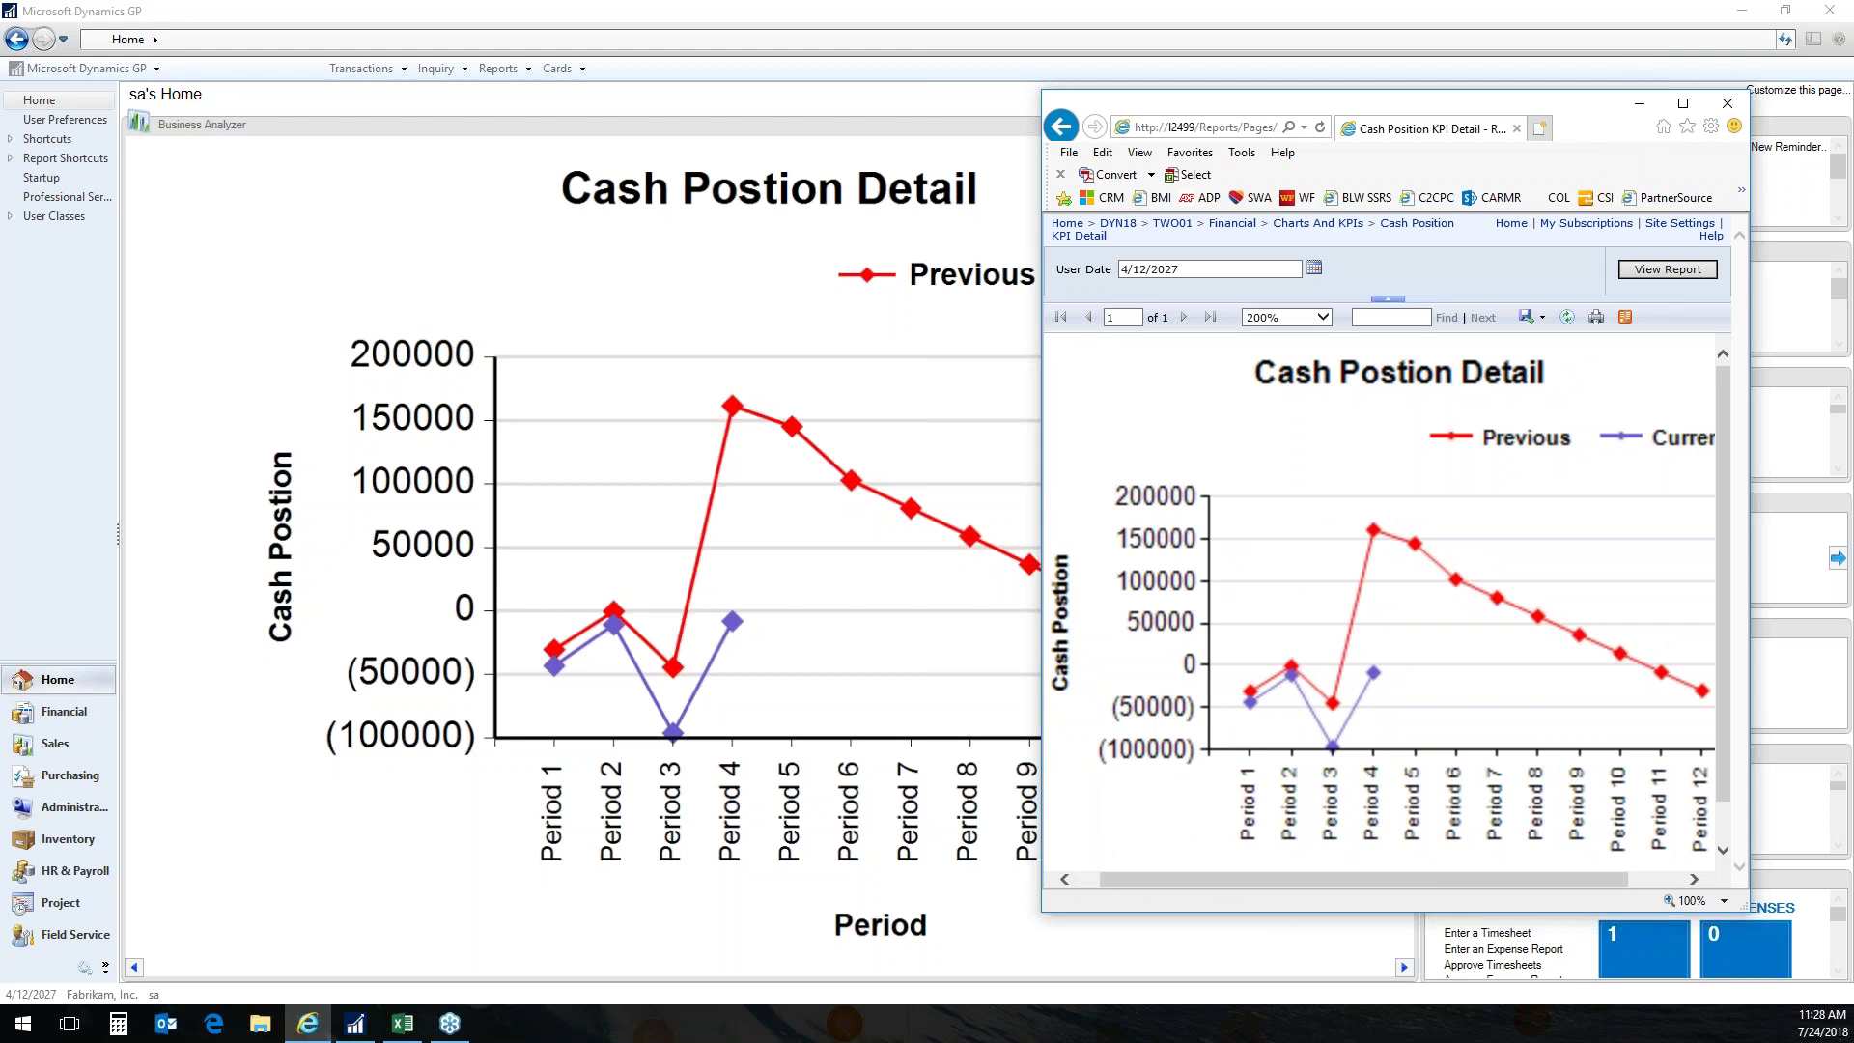
click(1729, 113)
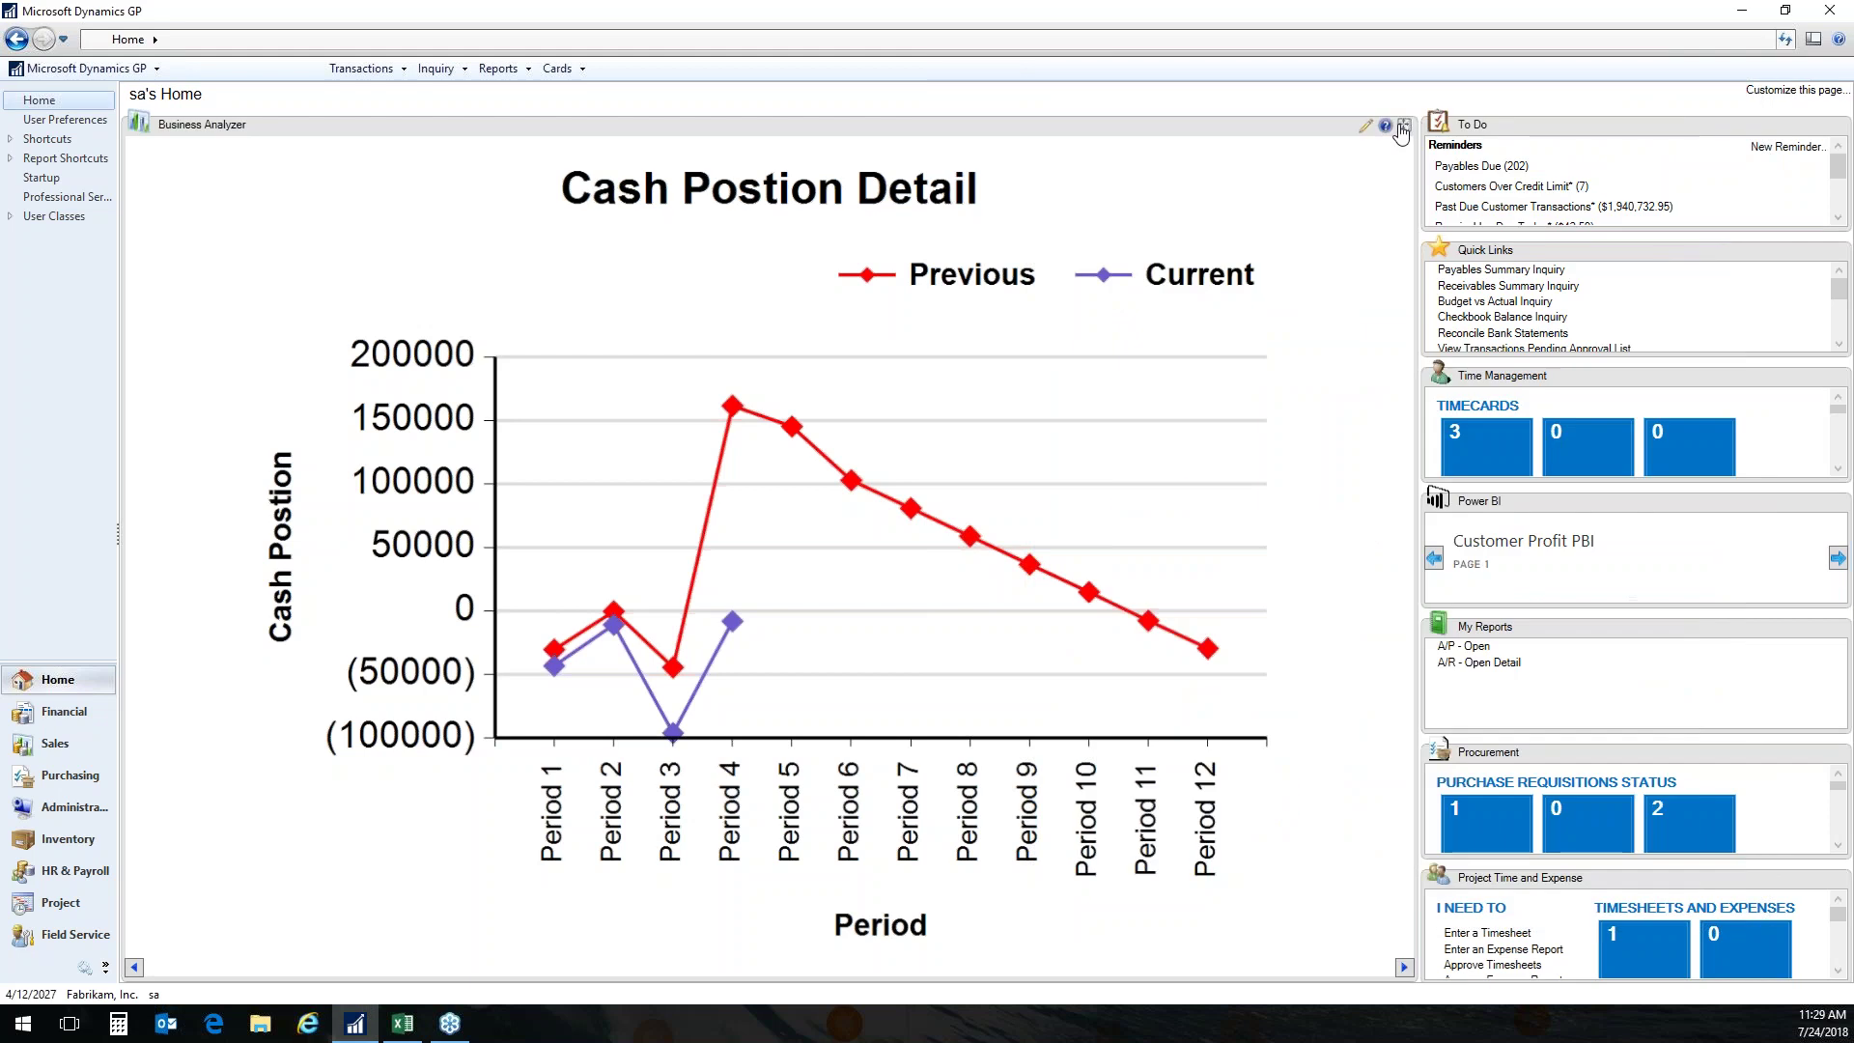
Restore the home page layout, review the aged trial balance through page 14, and close it.
click(1403, 127)
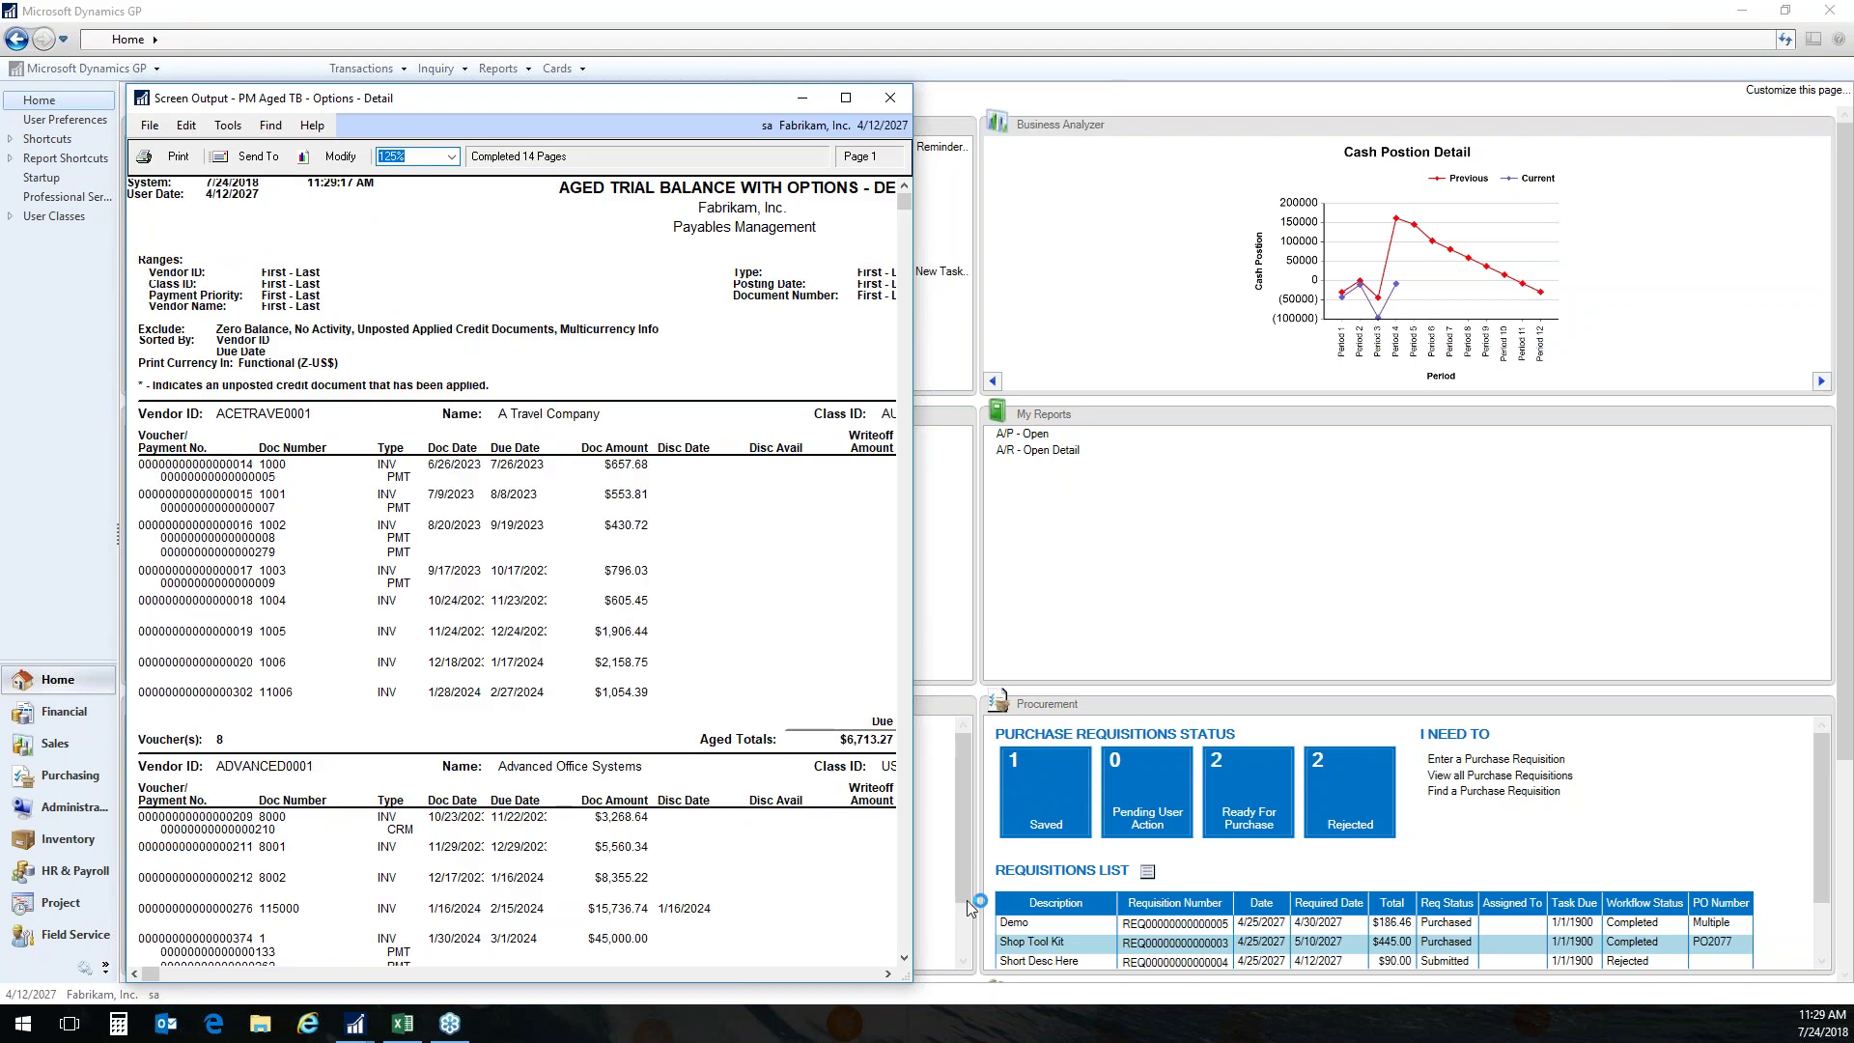
drag(910, 978, 1456, 985)
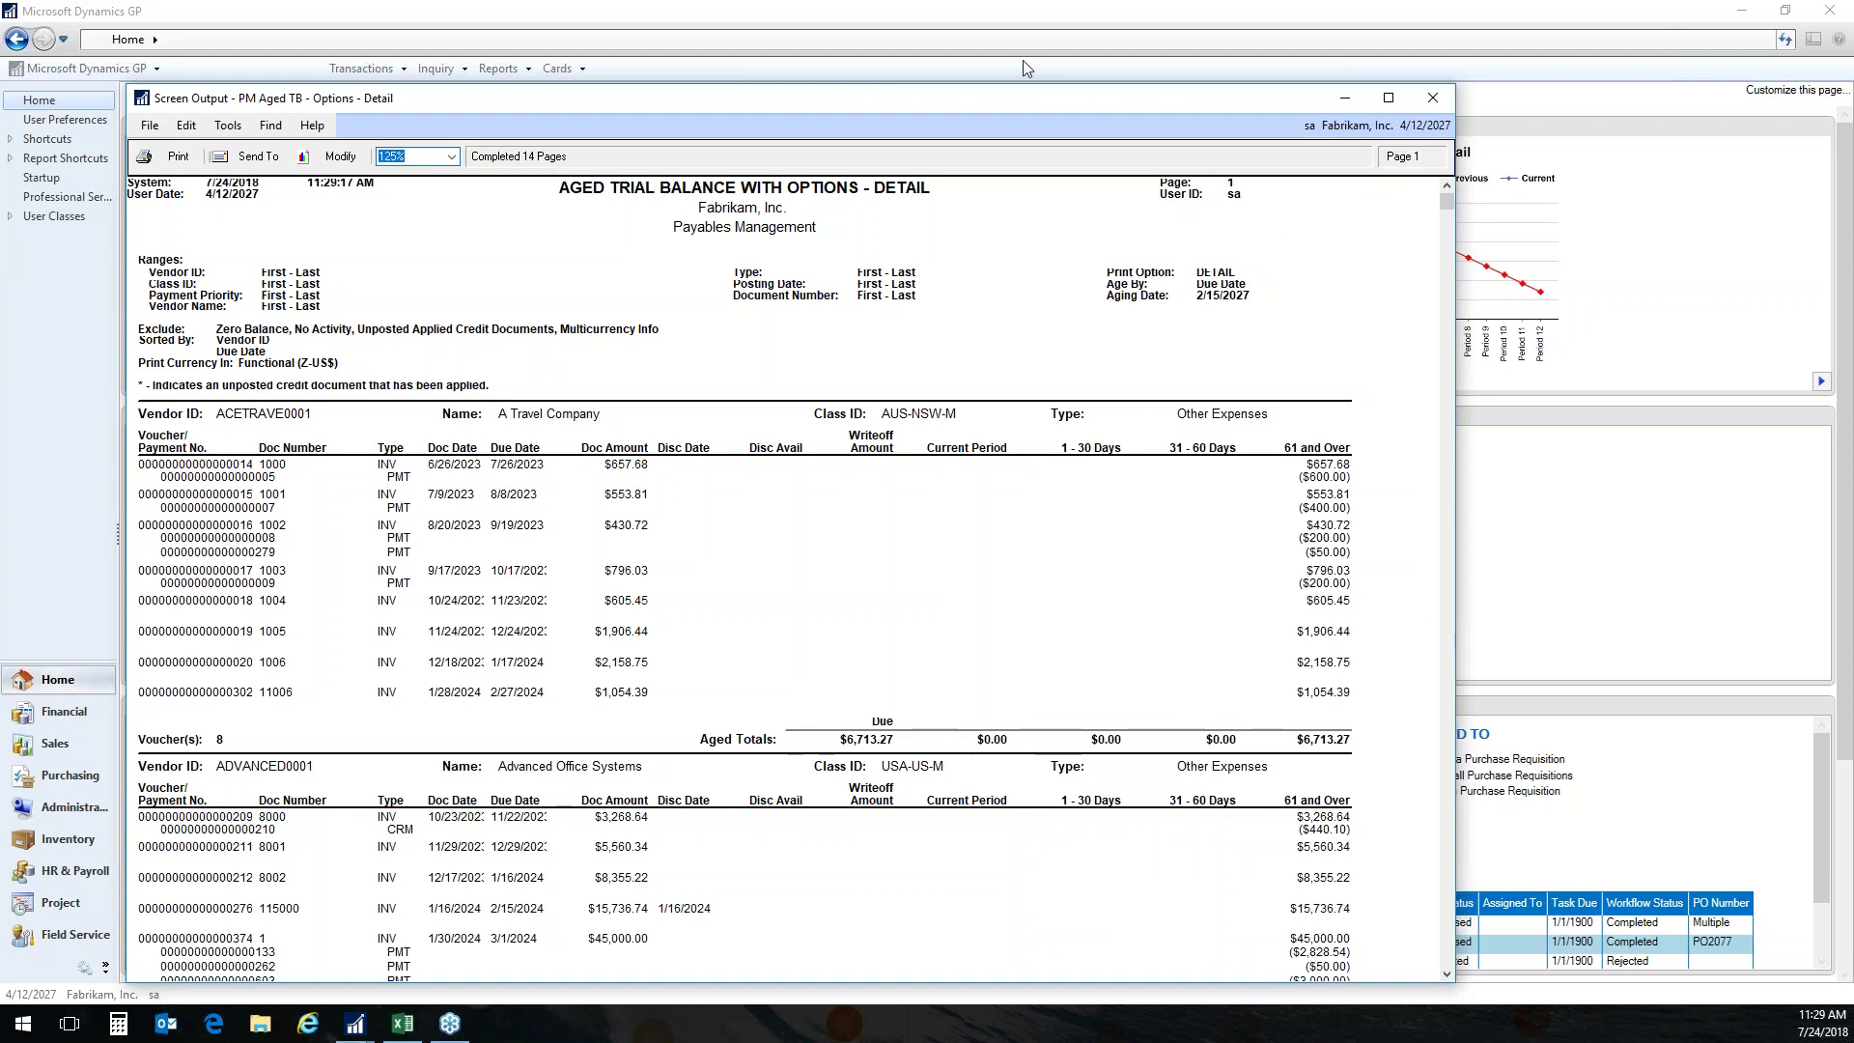
drag(942, 102, 1101, 54)
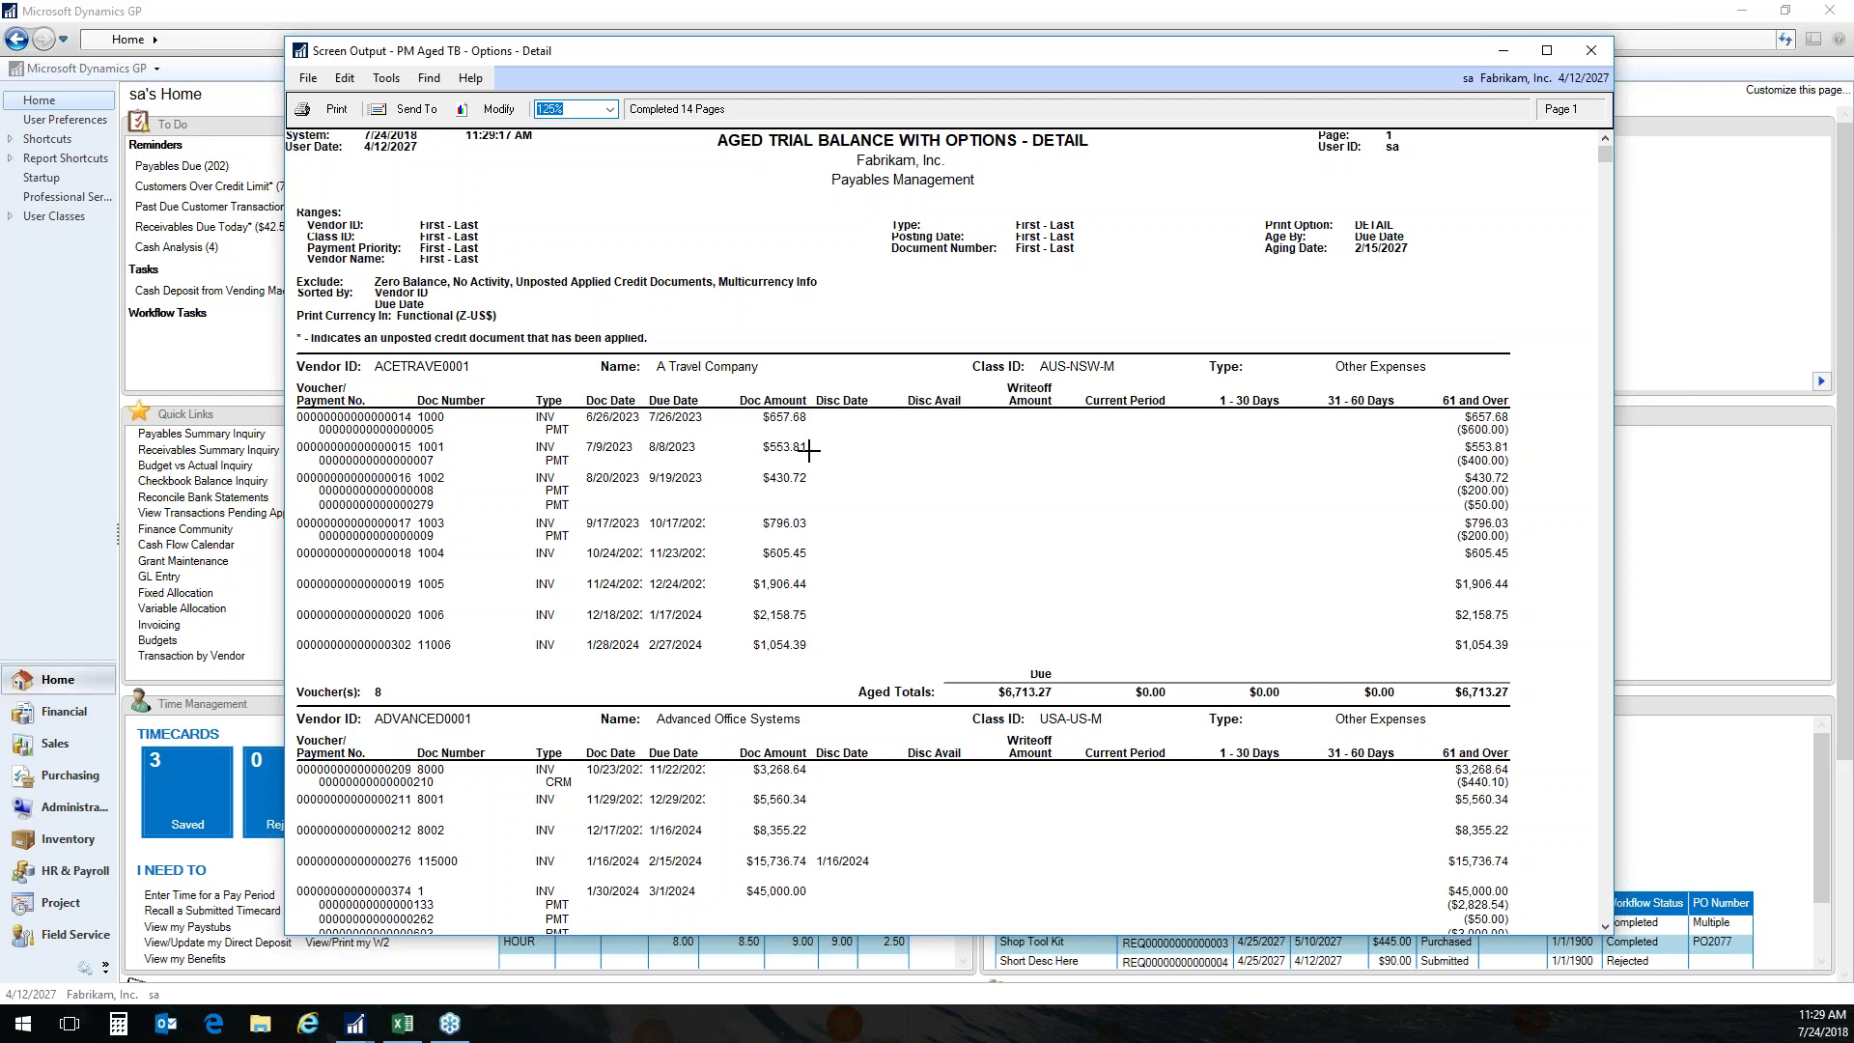
drag(1613, 154, 1619, 911)
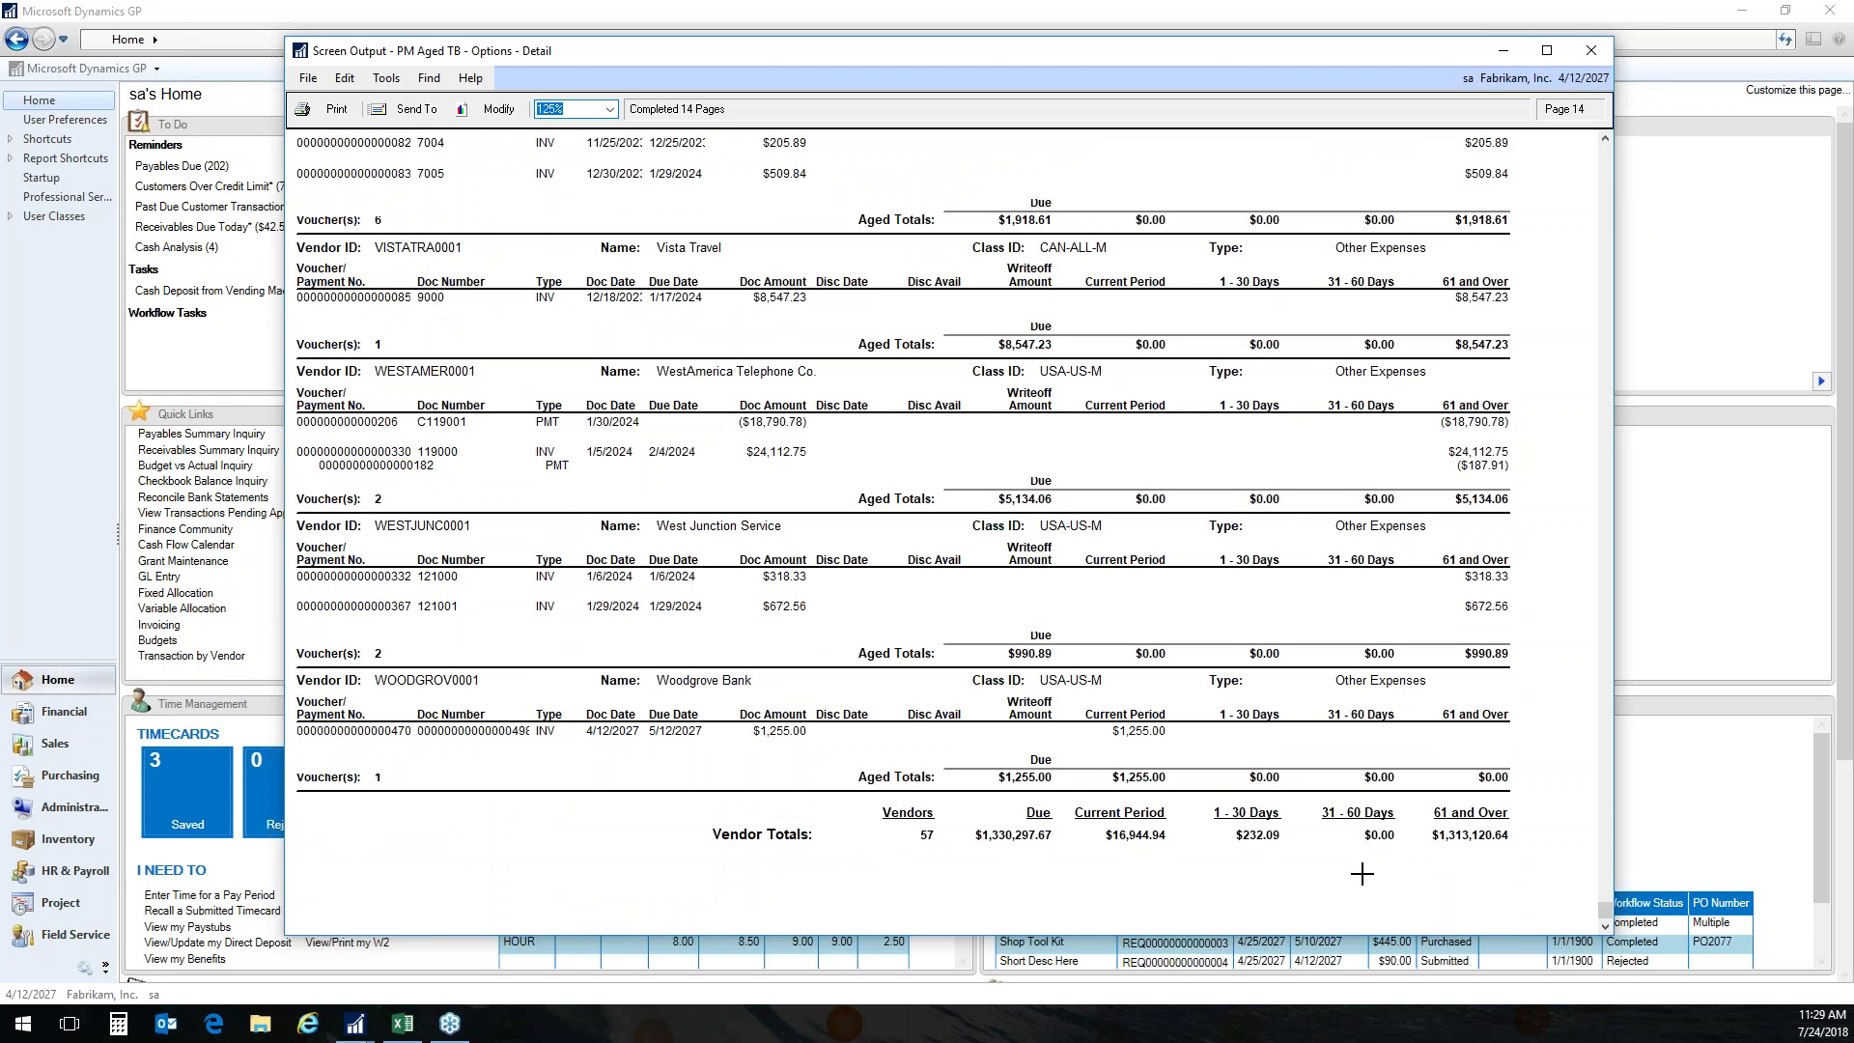
click(1595, 51)
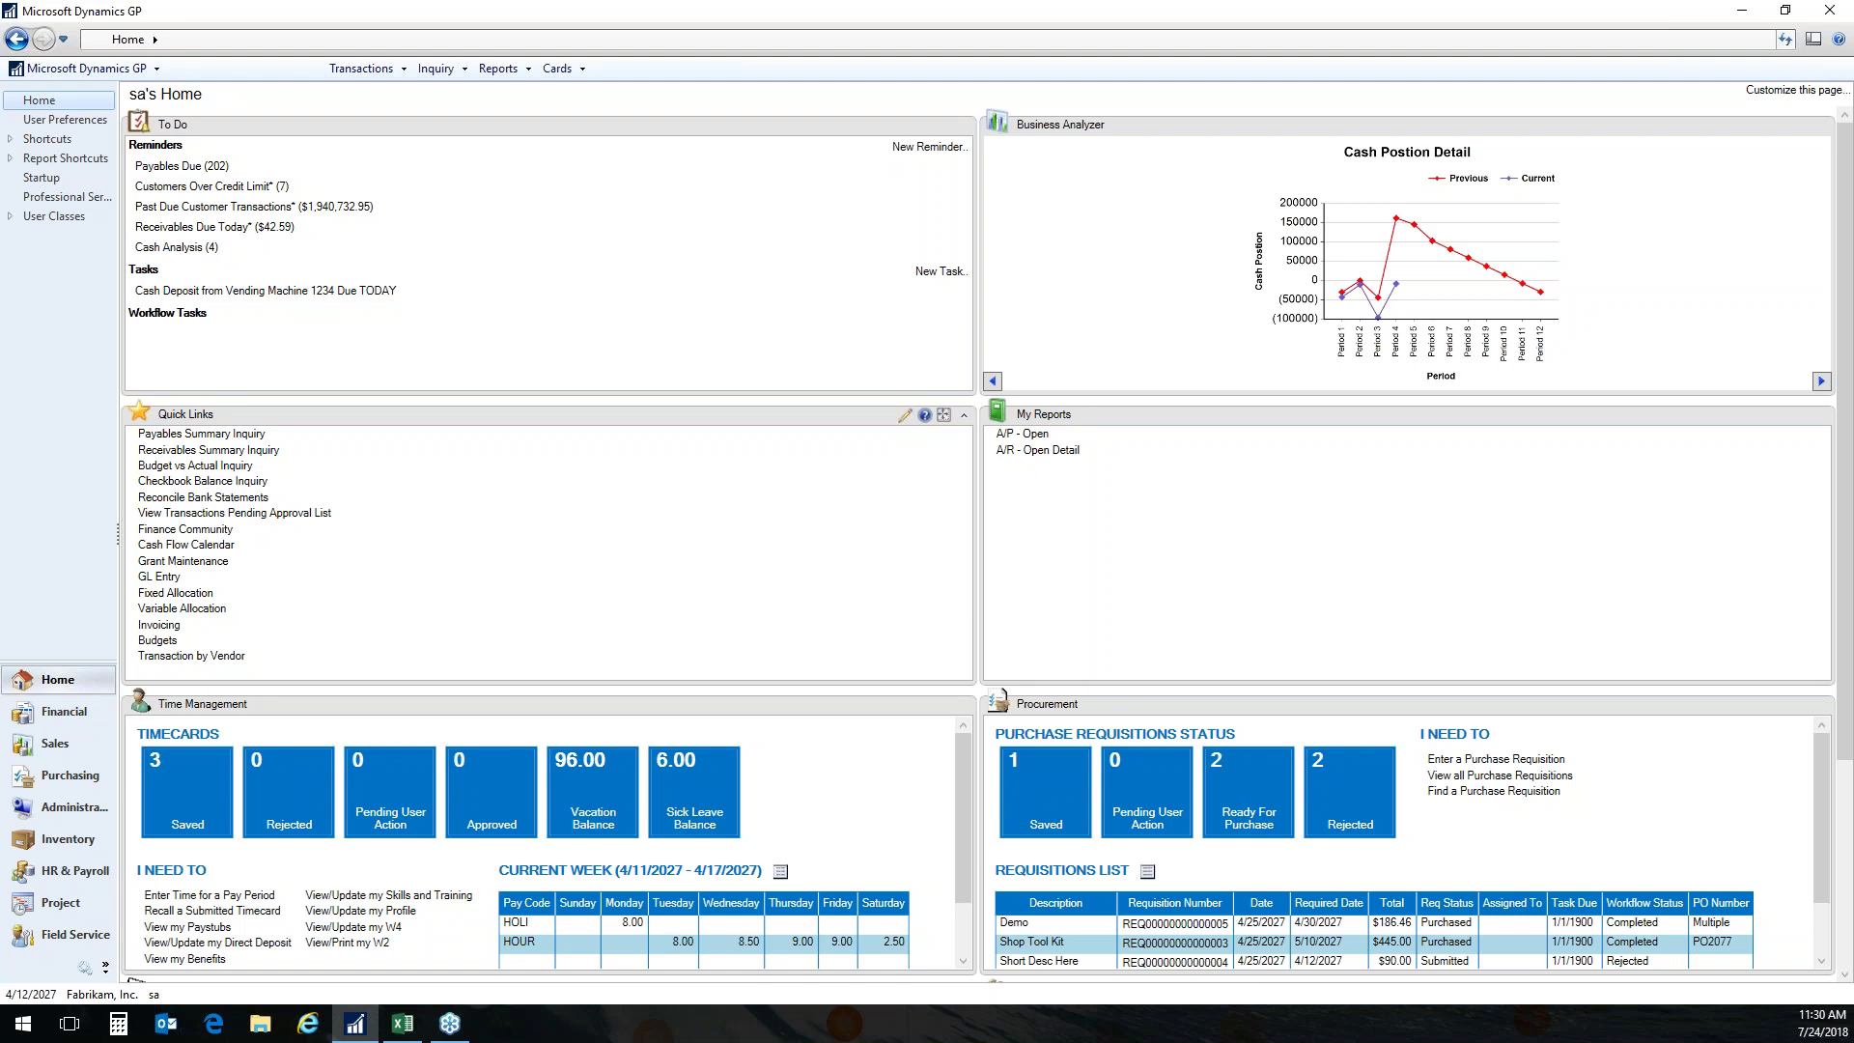
Reconcile the UPTOWN TRUST checkbook at a $25,000.00 ending balance dated 4/30/2017 and open its transactions.
click(263, 497)
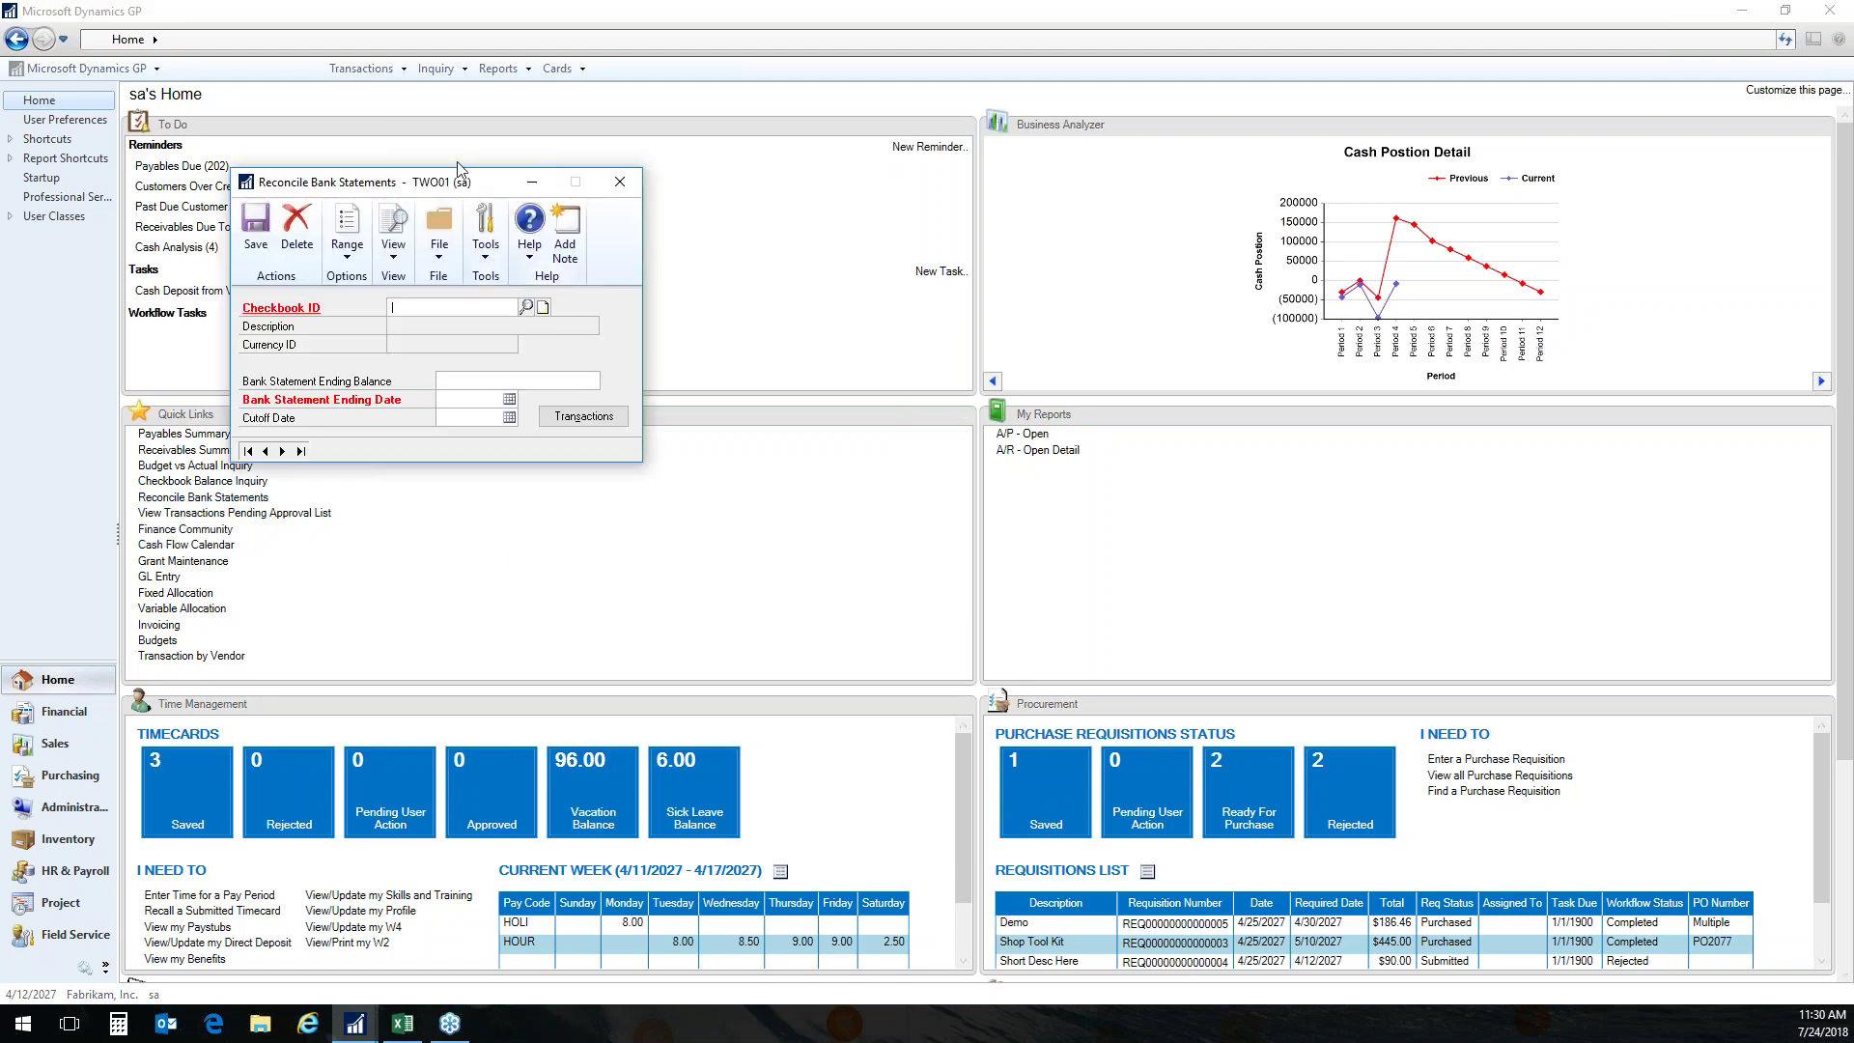
drag(498, 187, 846, 188)
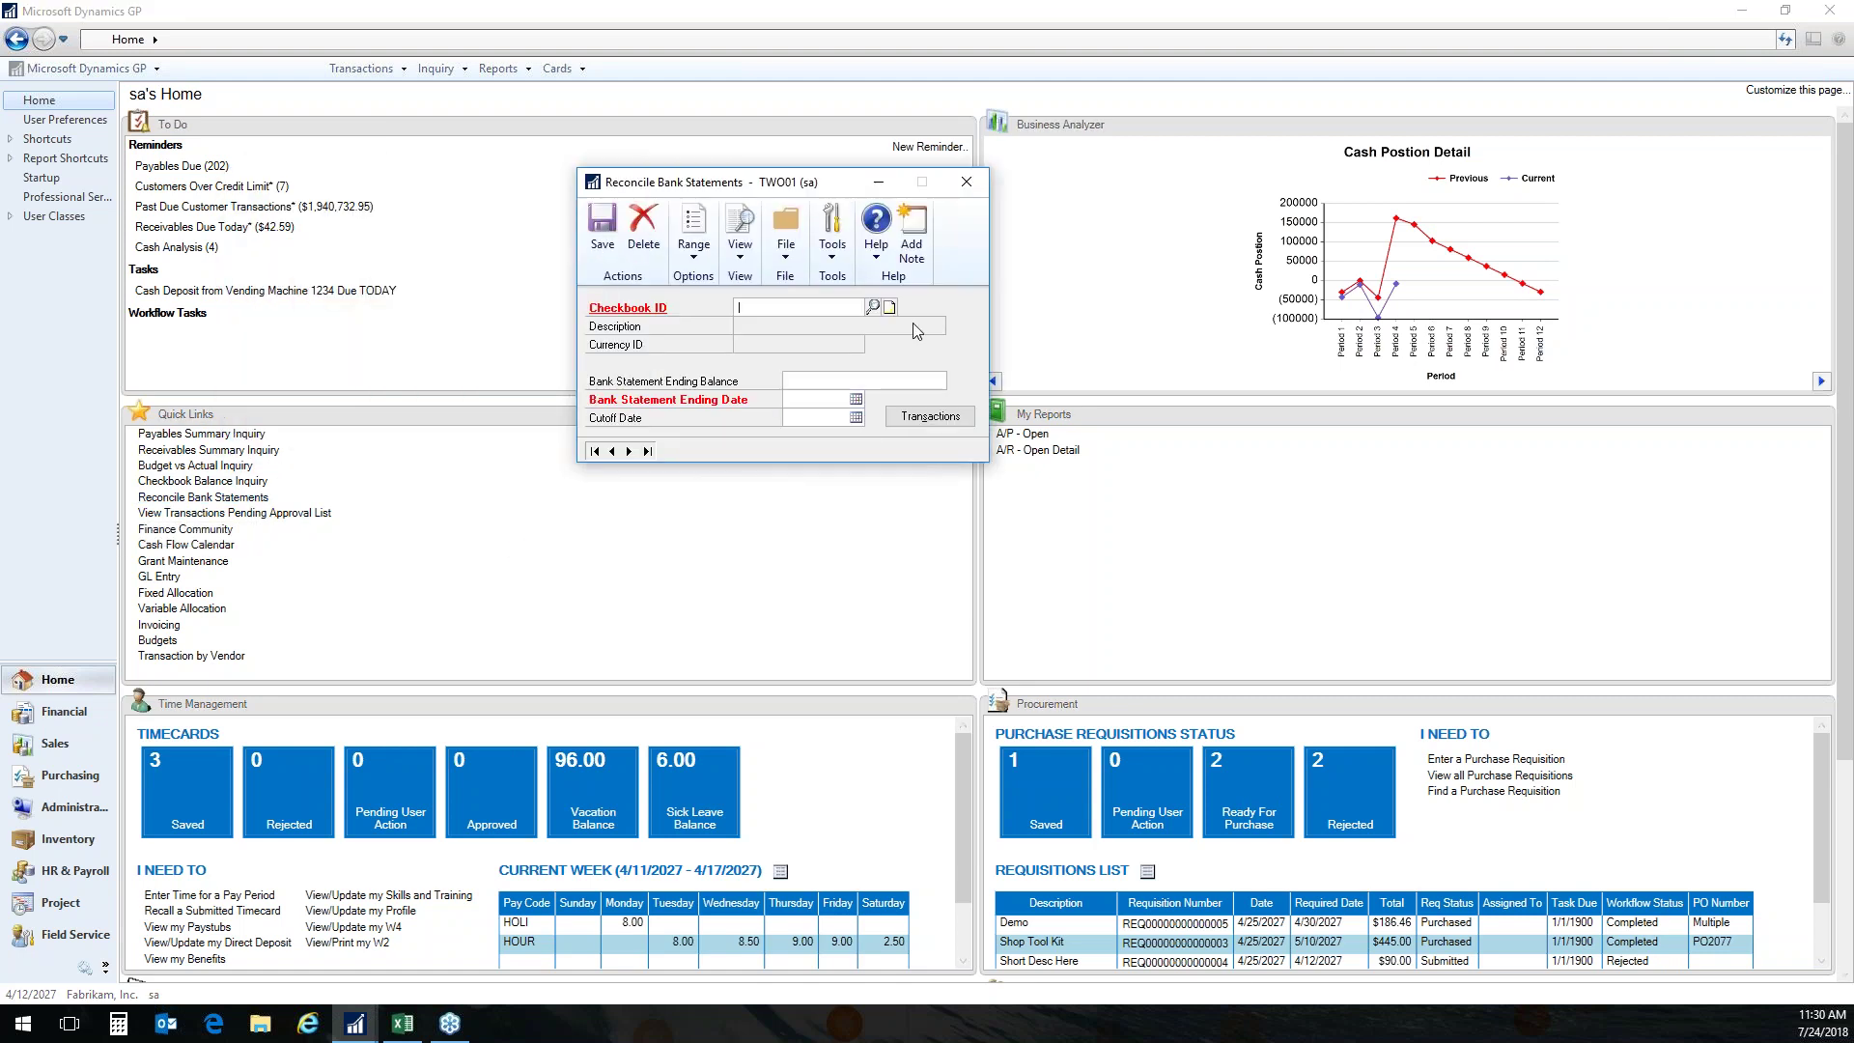
click(873, 307)
click(222, 454)
double_click(222, 454)
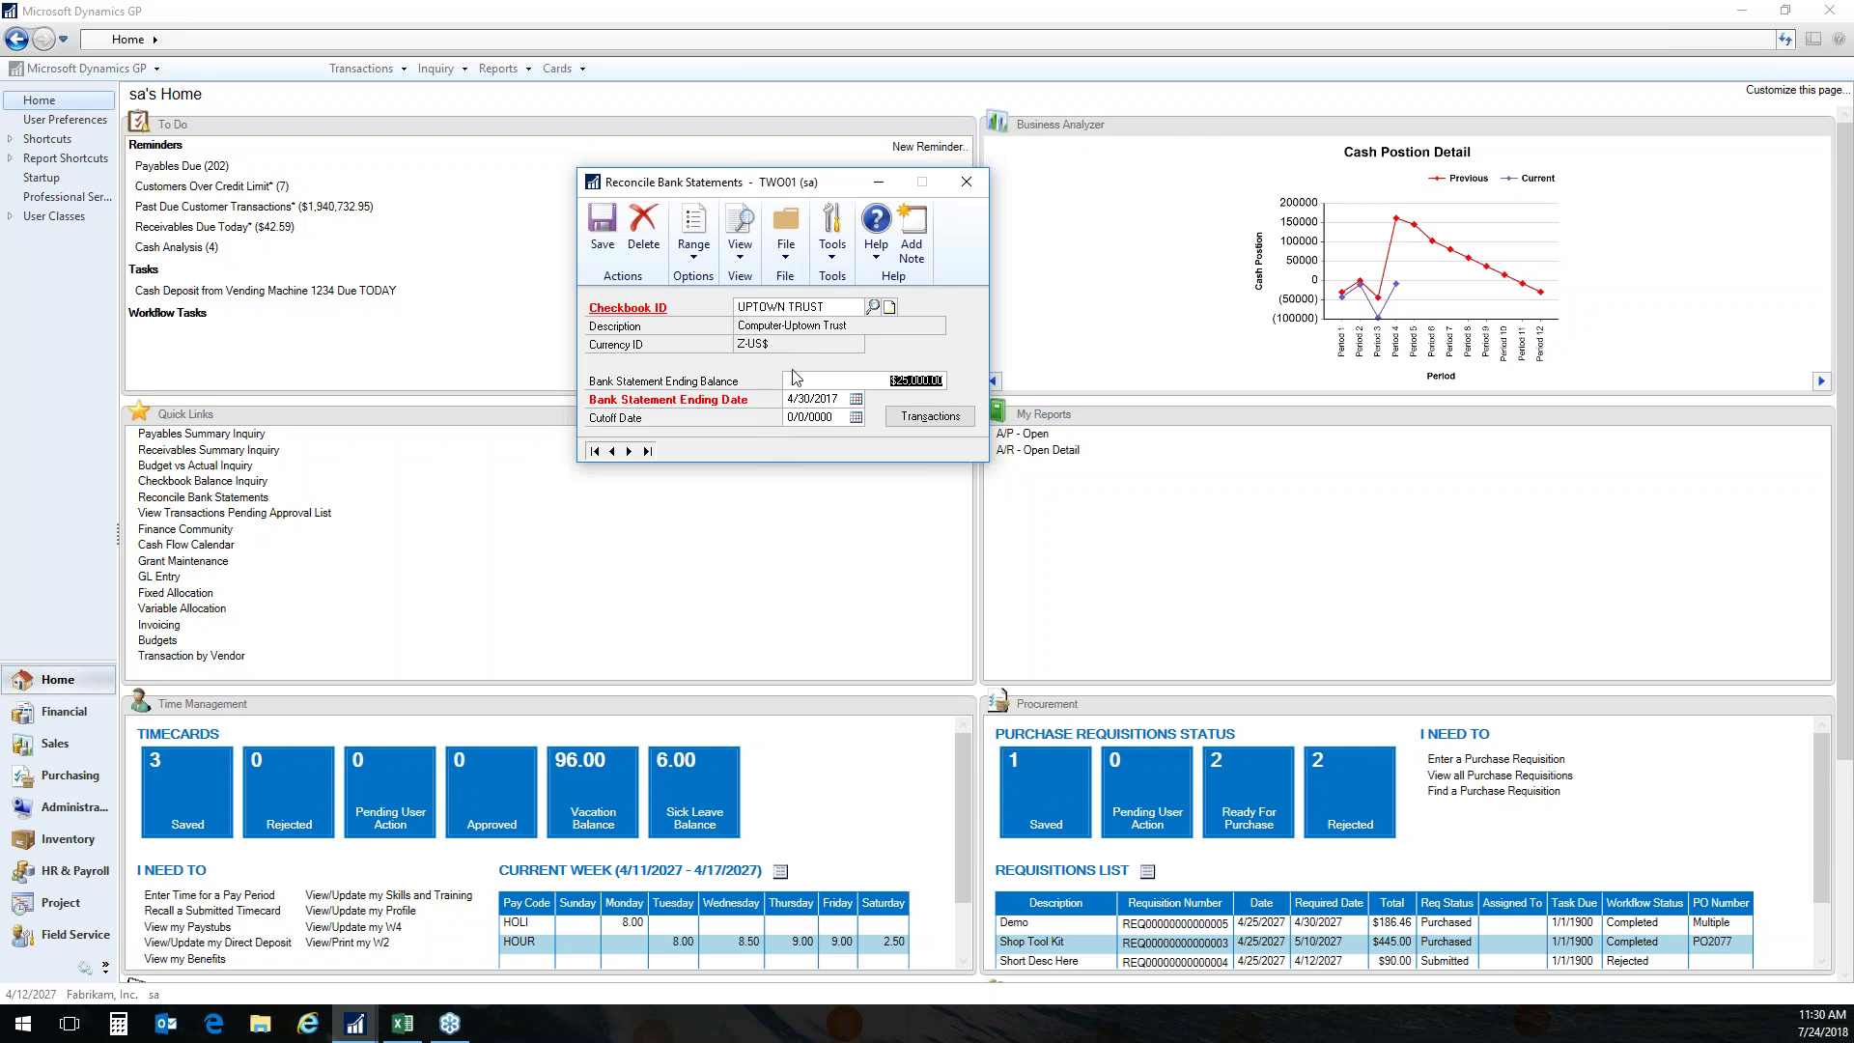
click(944, 423)
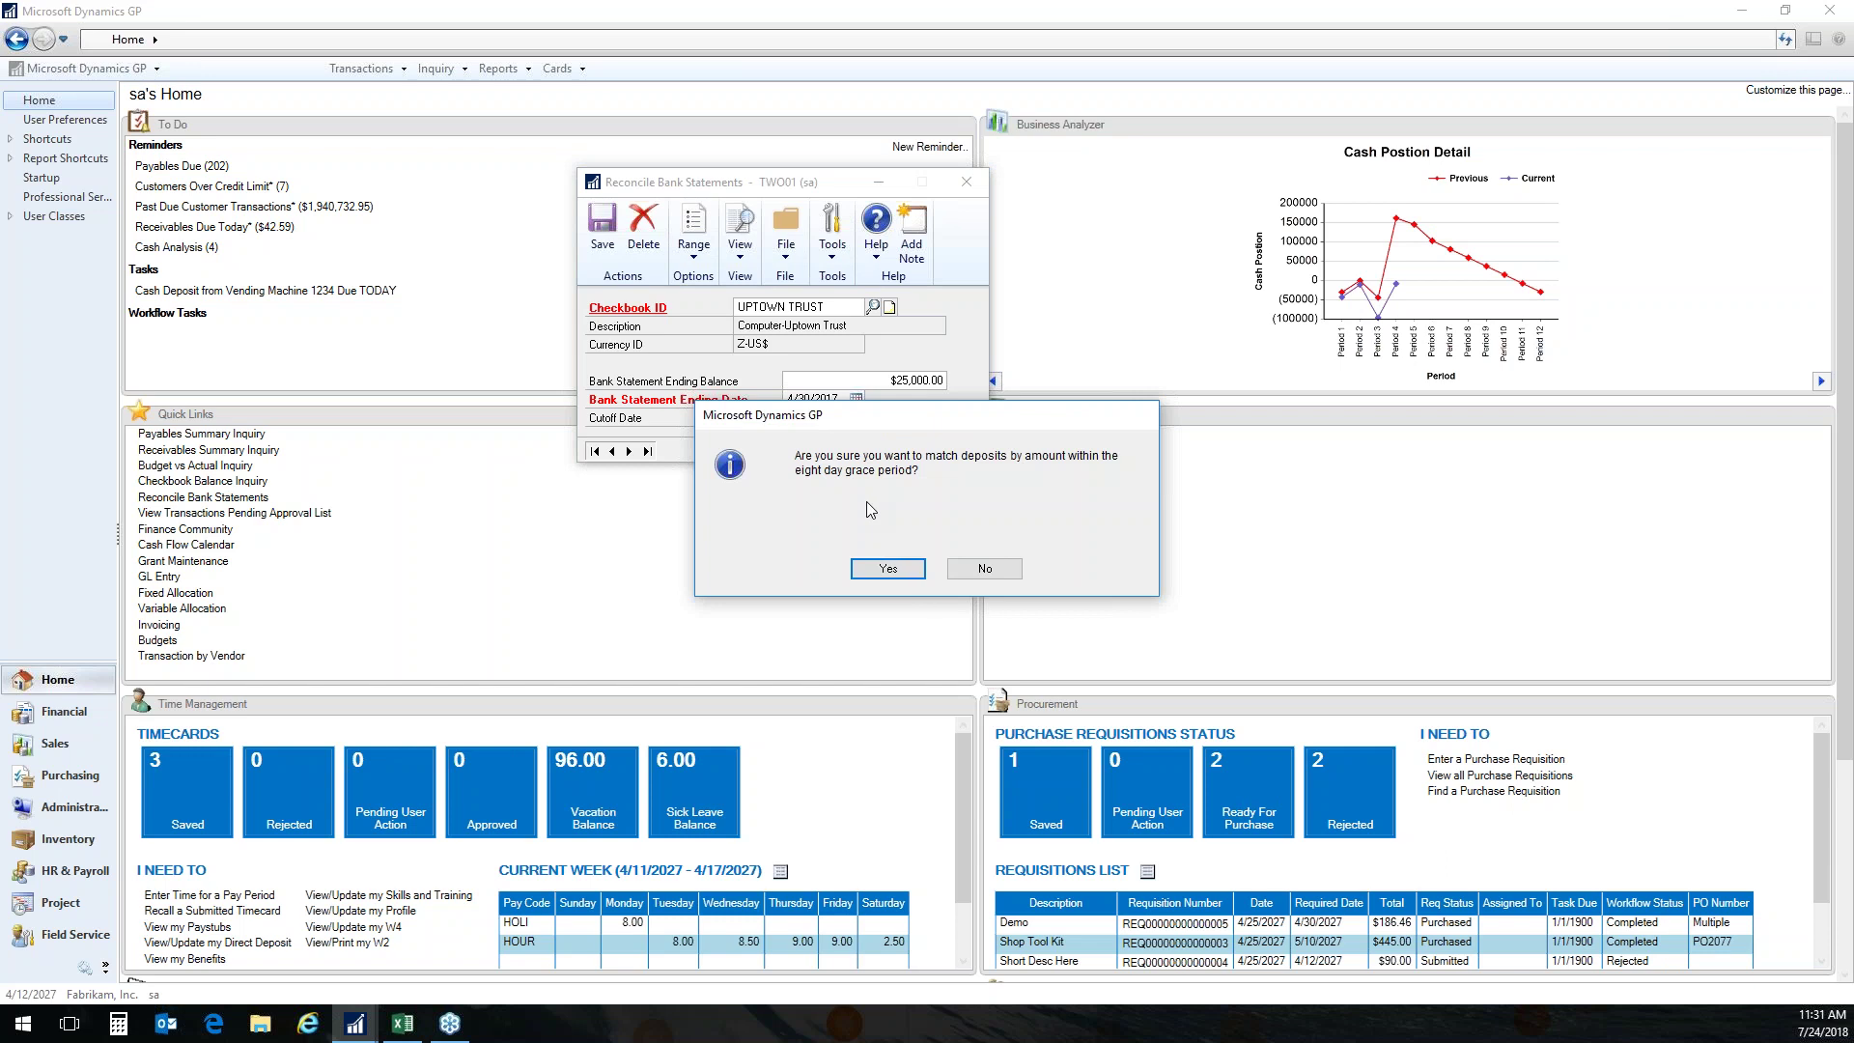
Accept deposit matching, then clear deposit 20003 and leave 20004 uncleared.
click(888, 570)
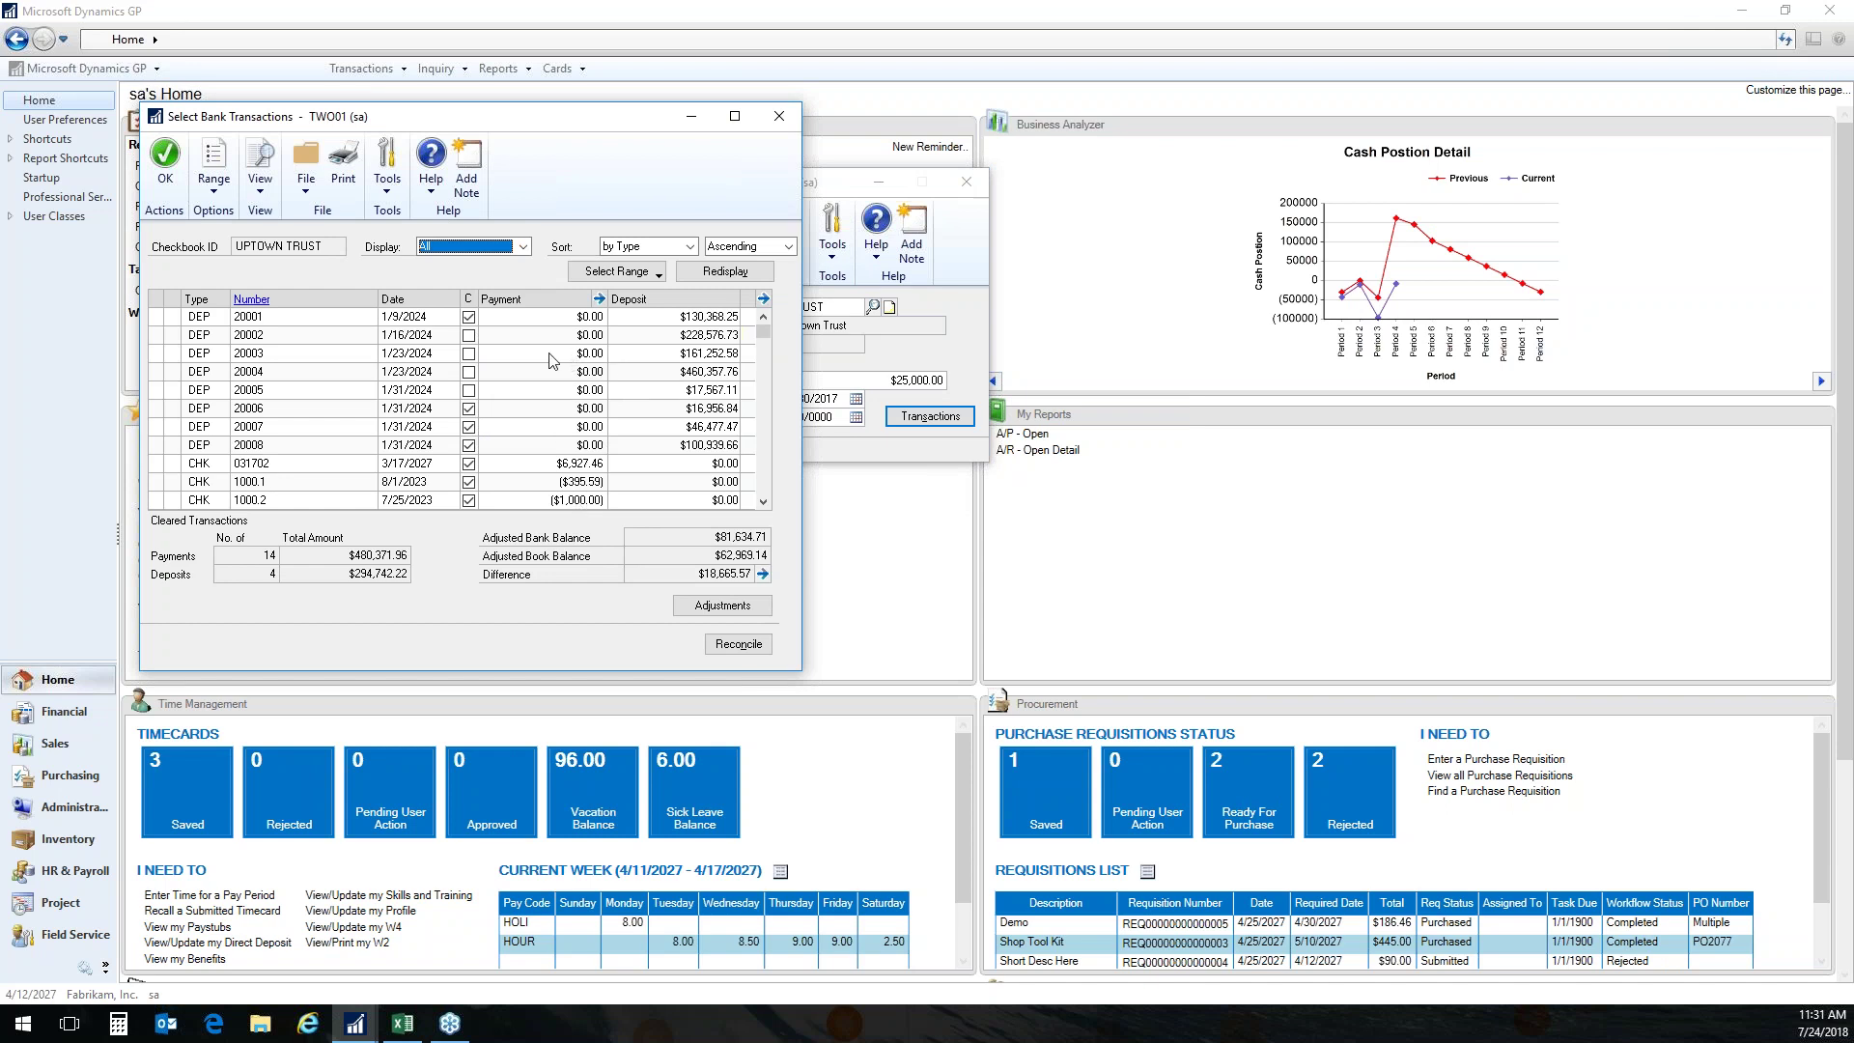
click(469, 354)
click(469, 372)
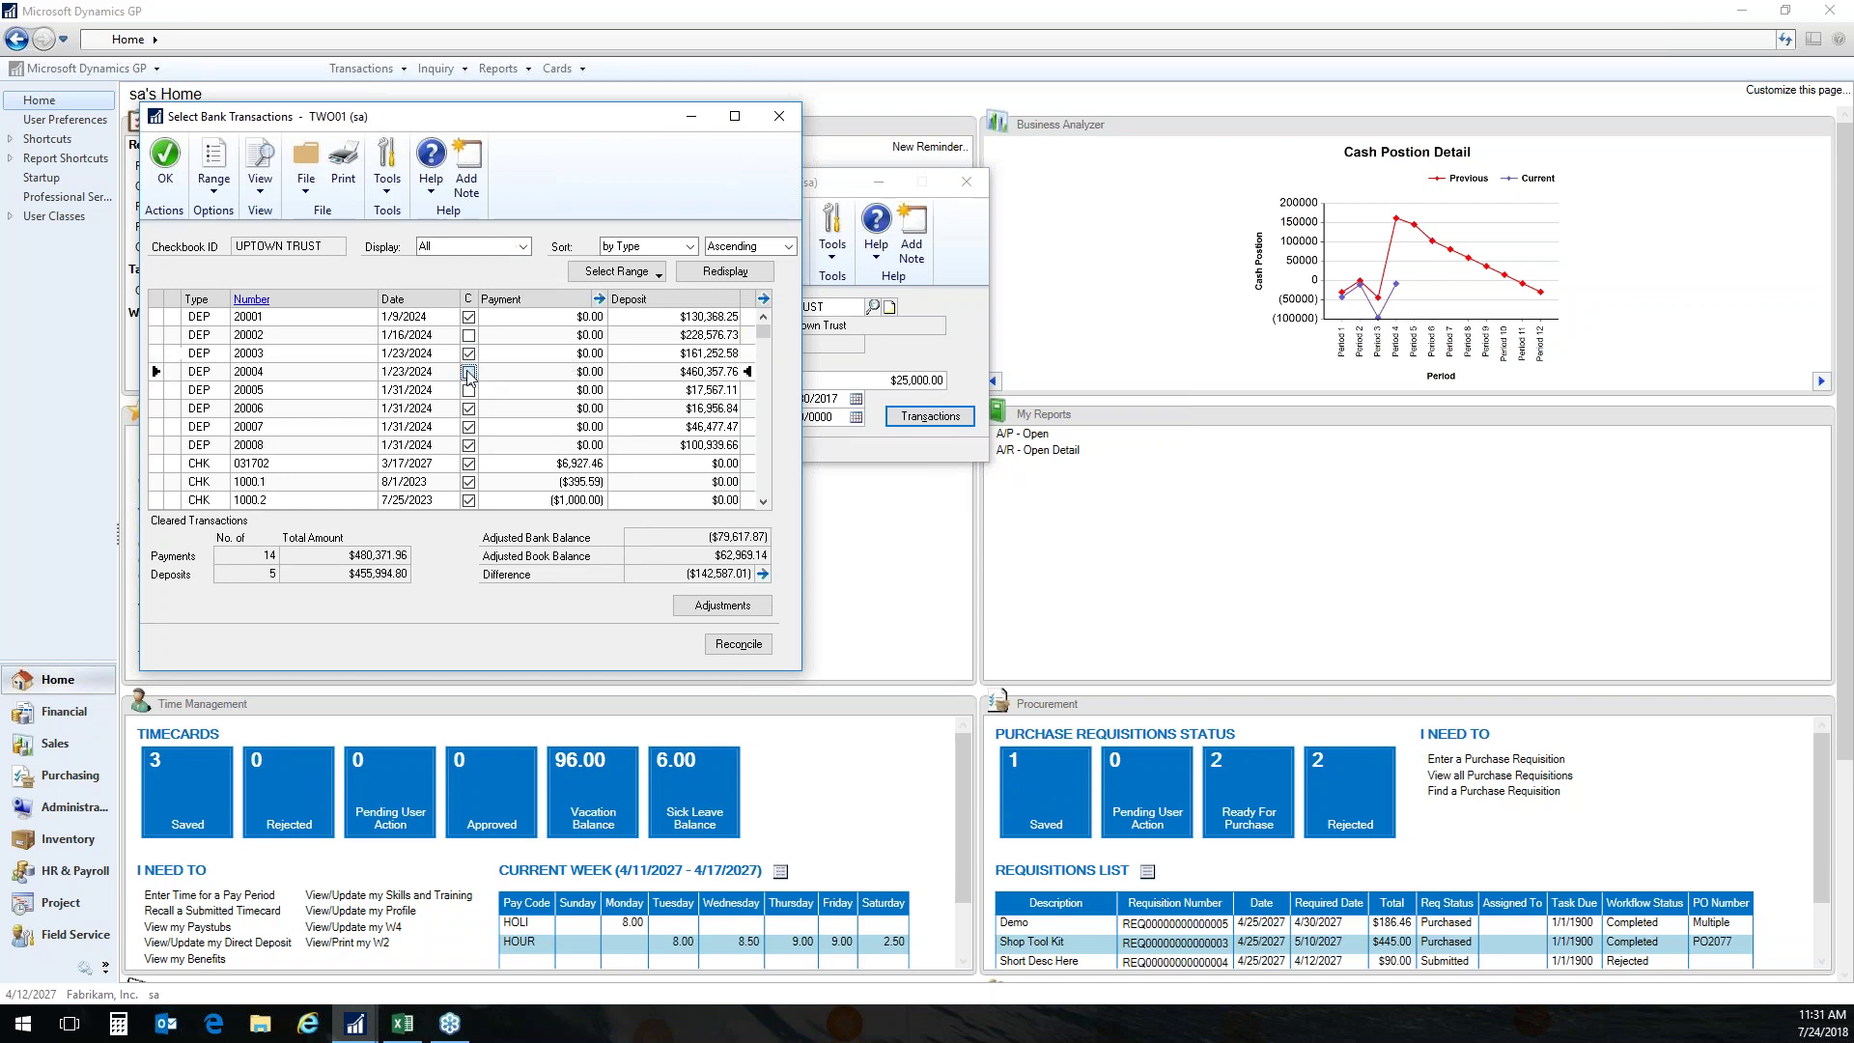
click(469, 372)
click(469, 390)
click(469, 390)
Keep the $25.00 adjustment as Service Charge and open account 000-6600-00 in Account Maintenance.
click(723, 606)
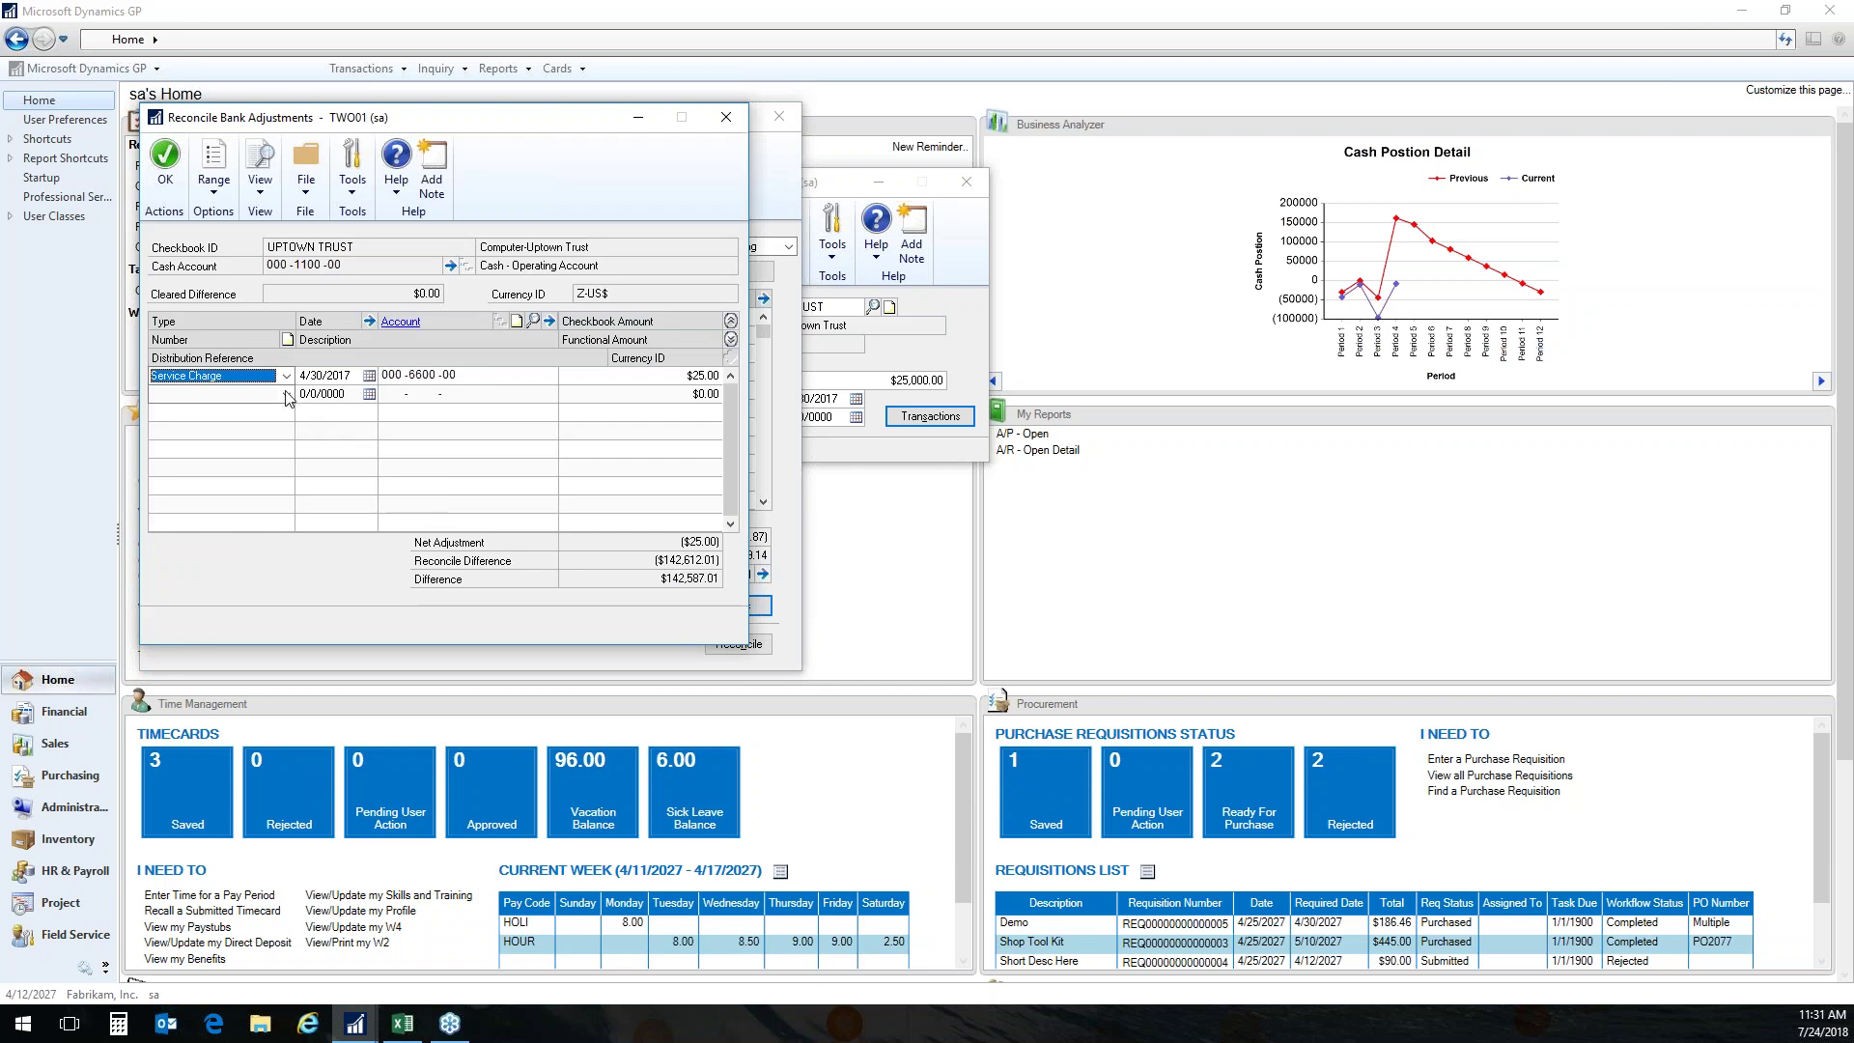
click(287, 380)
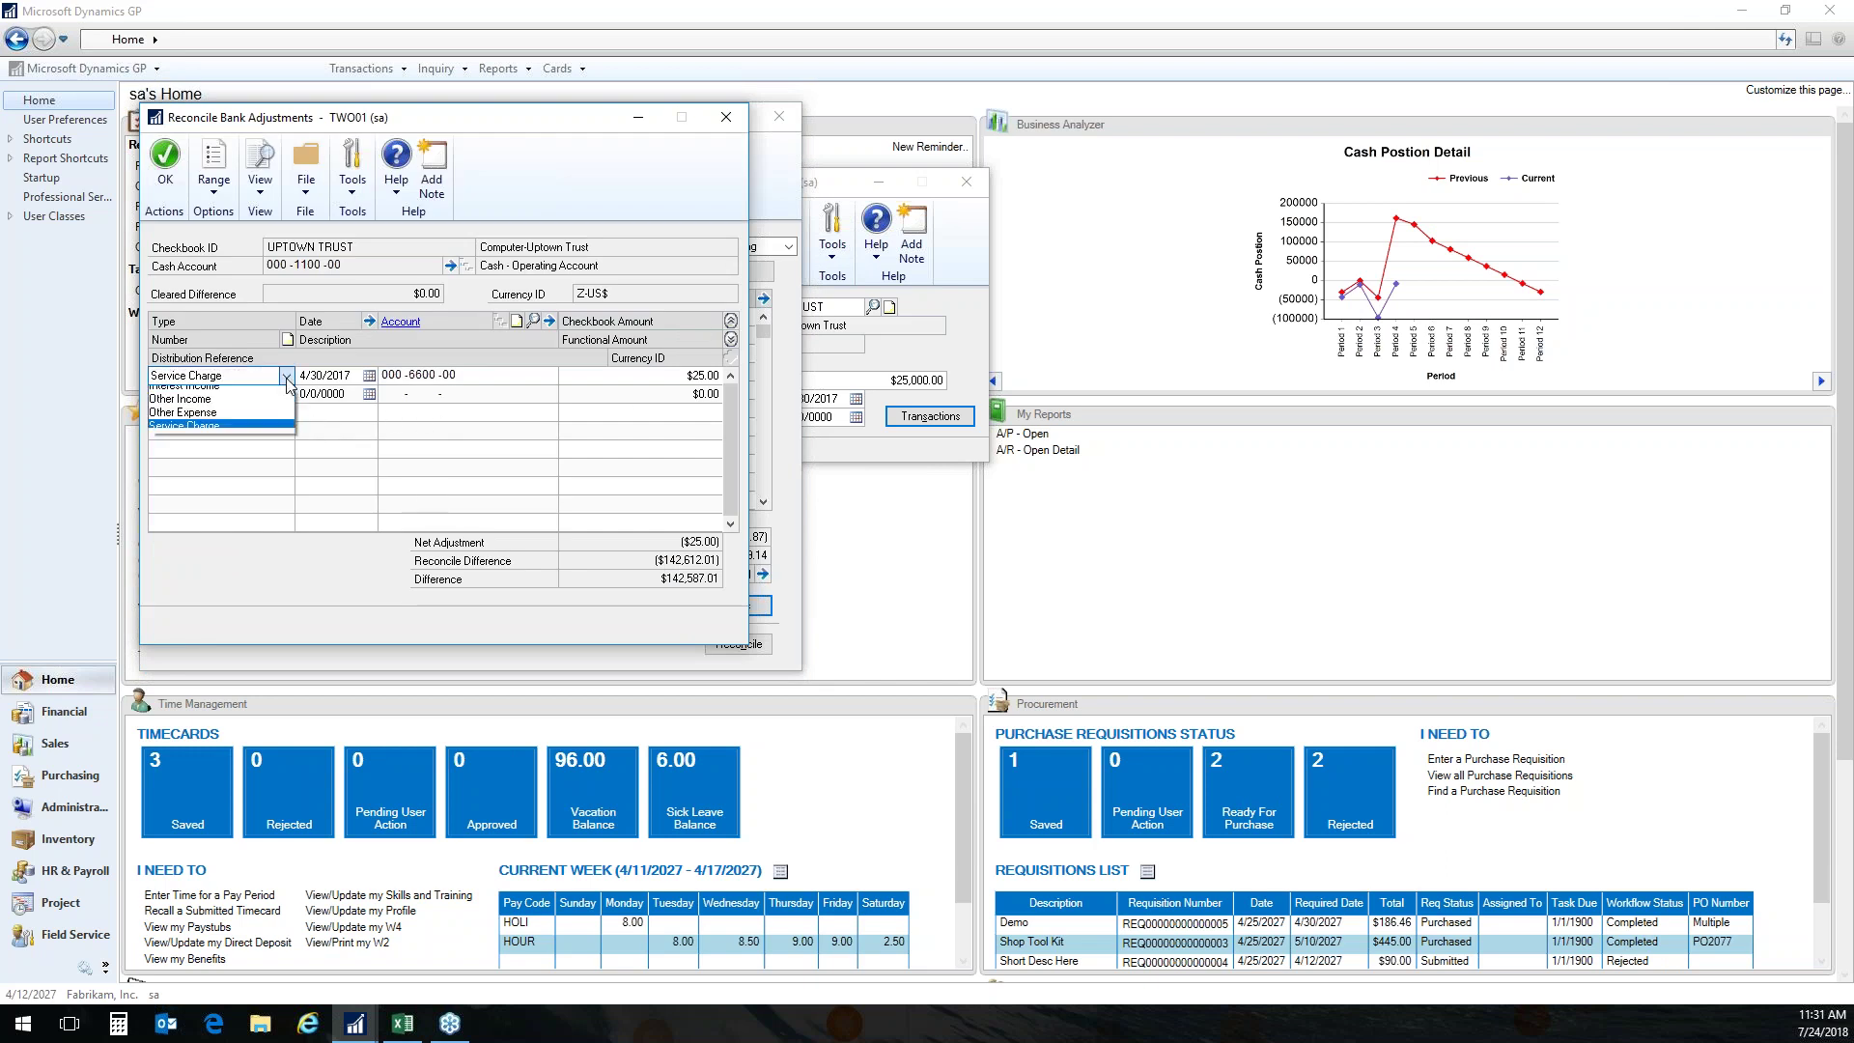
click(237, 435)
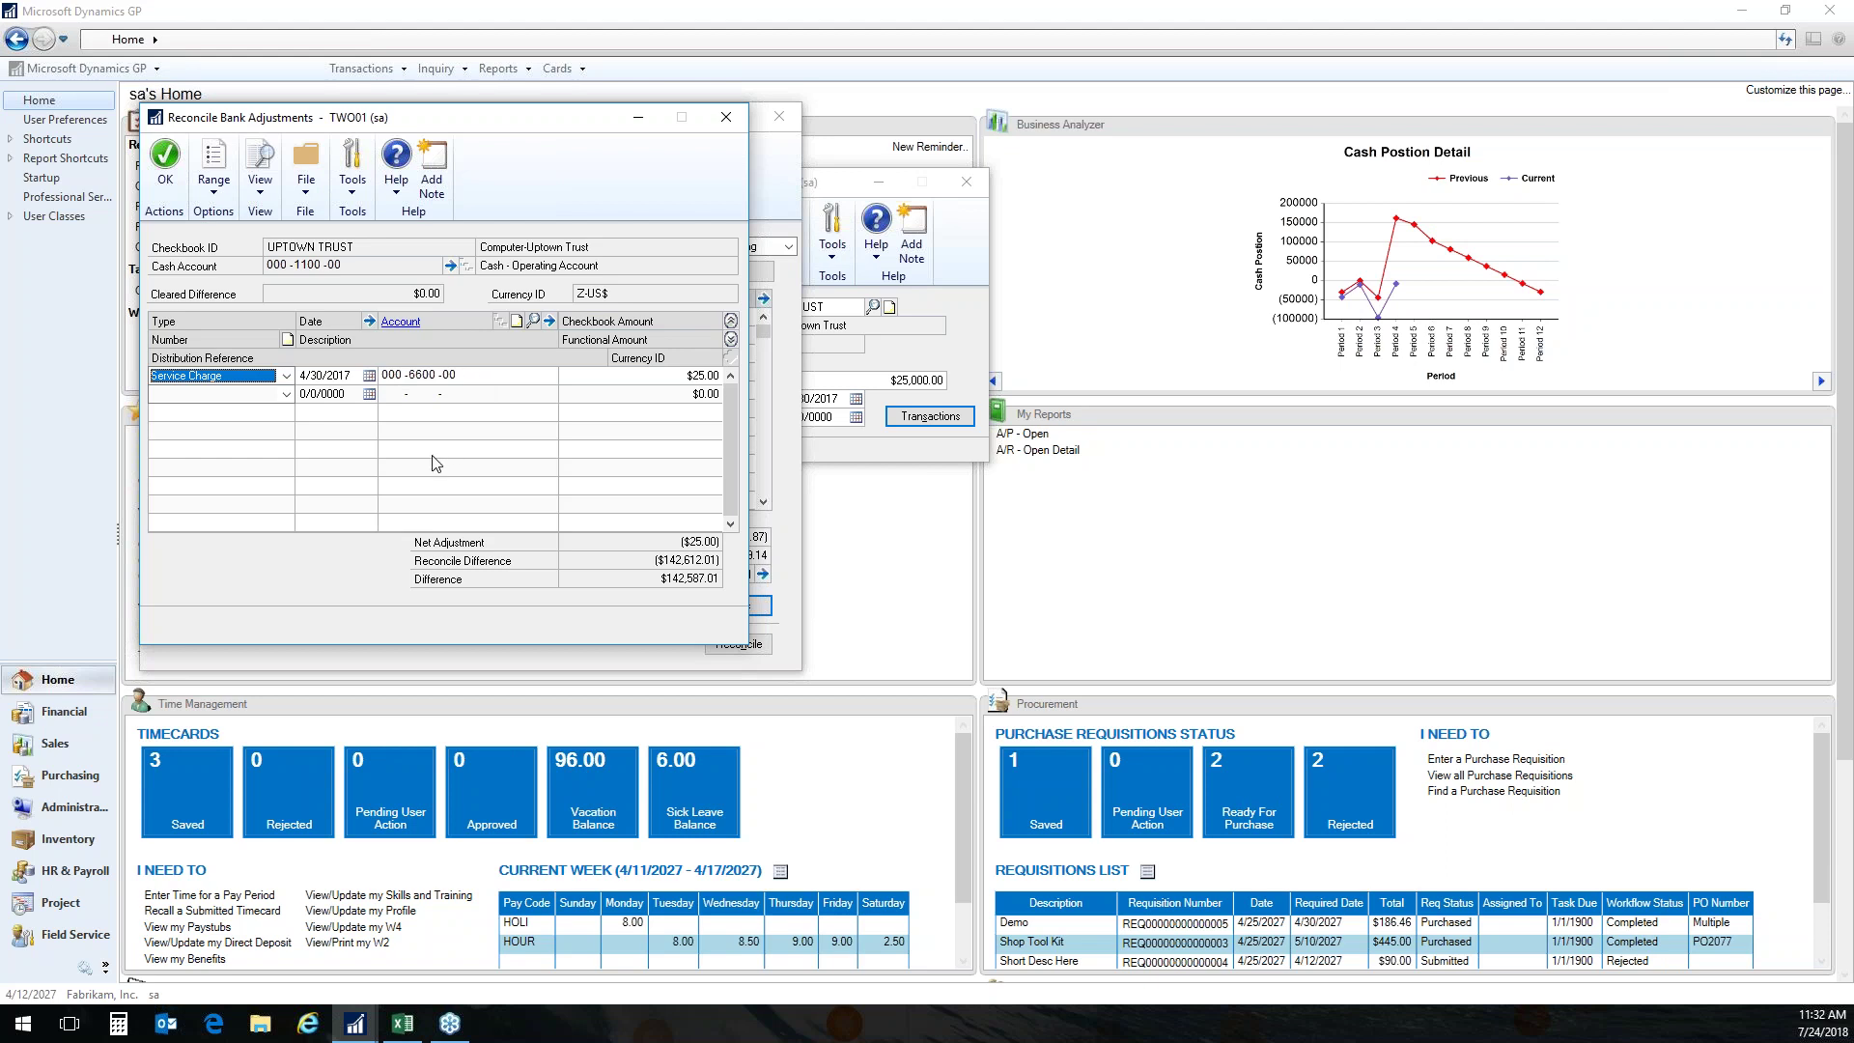
double_click(422, 374)
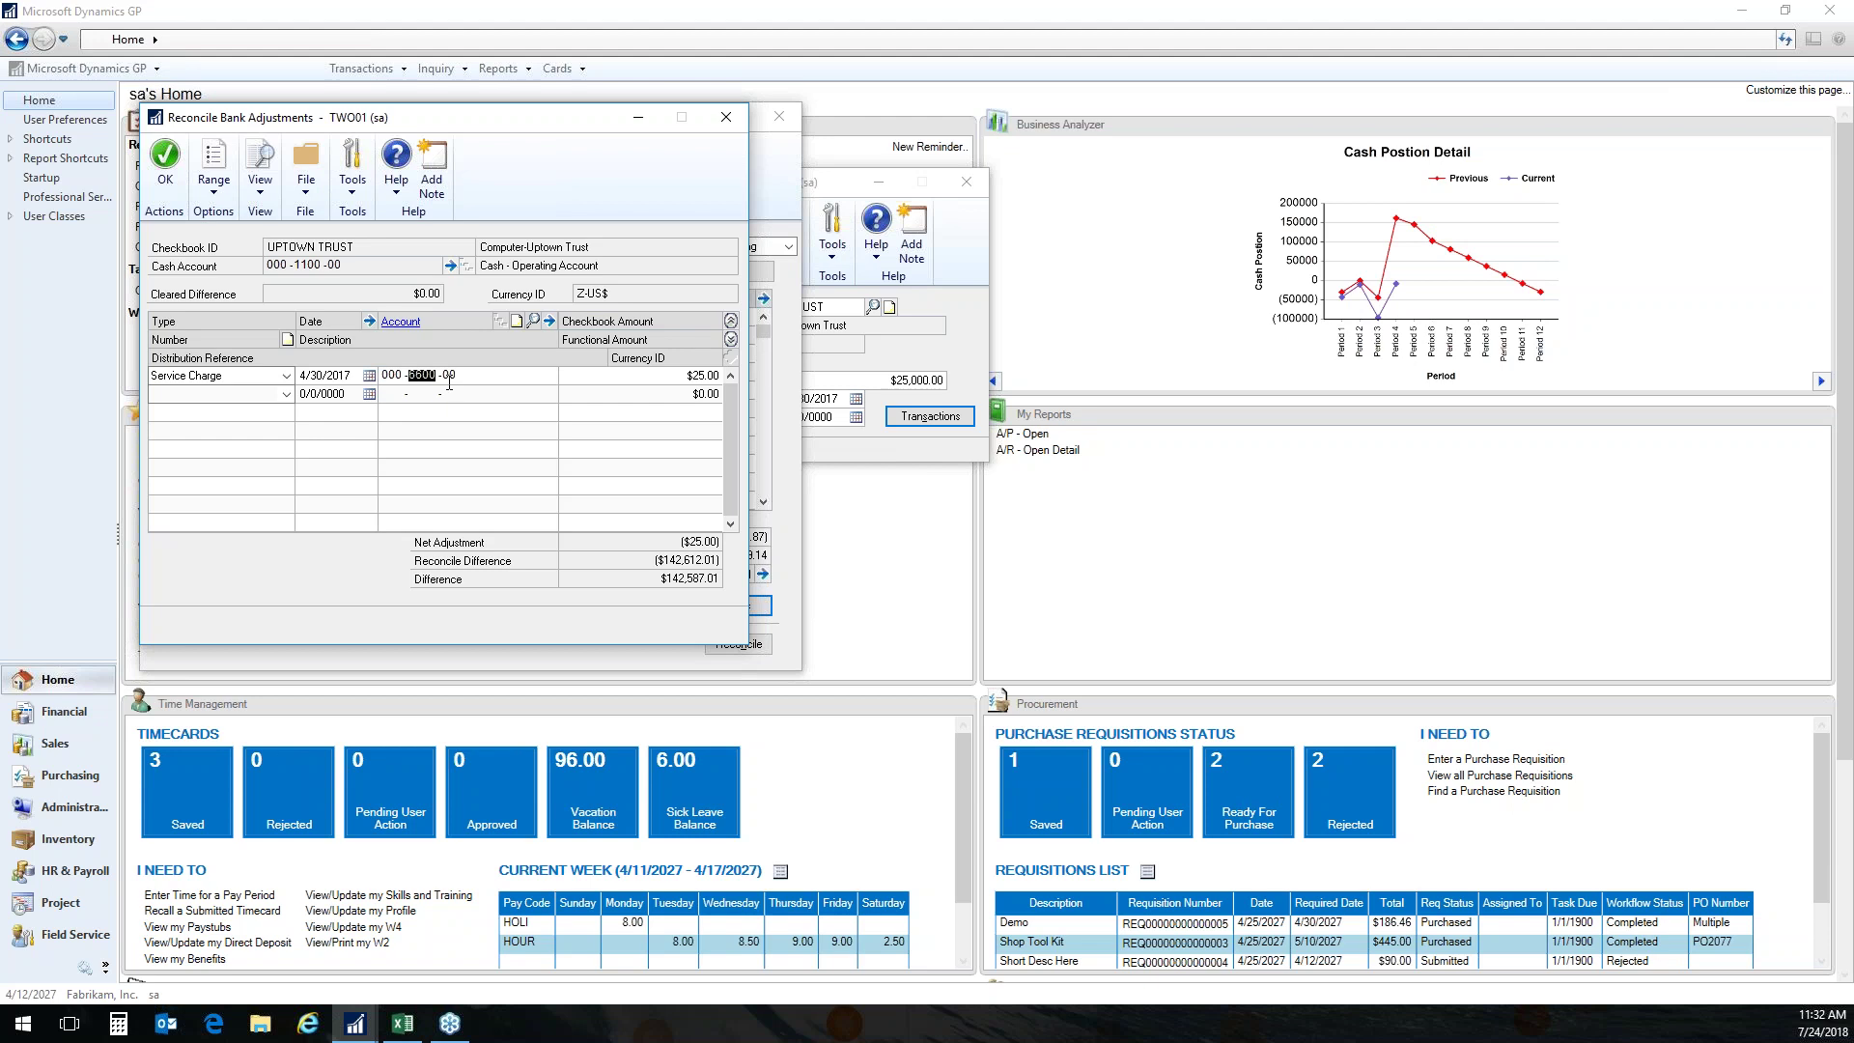
click(401, 322)
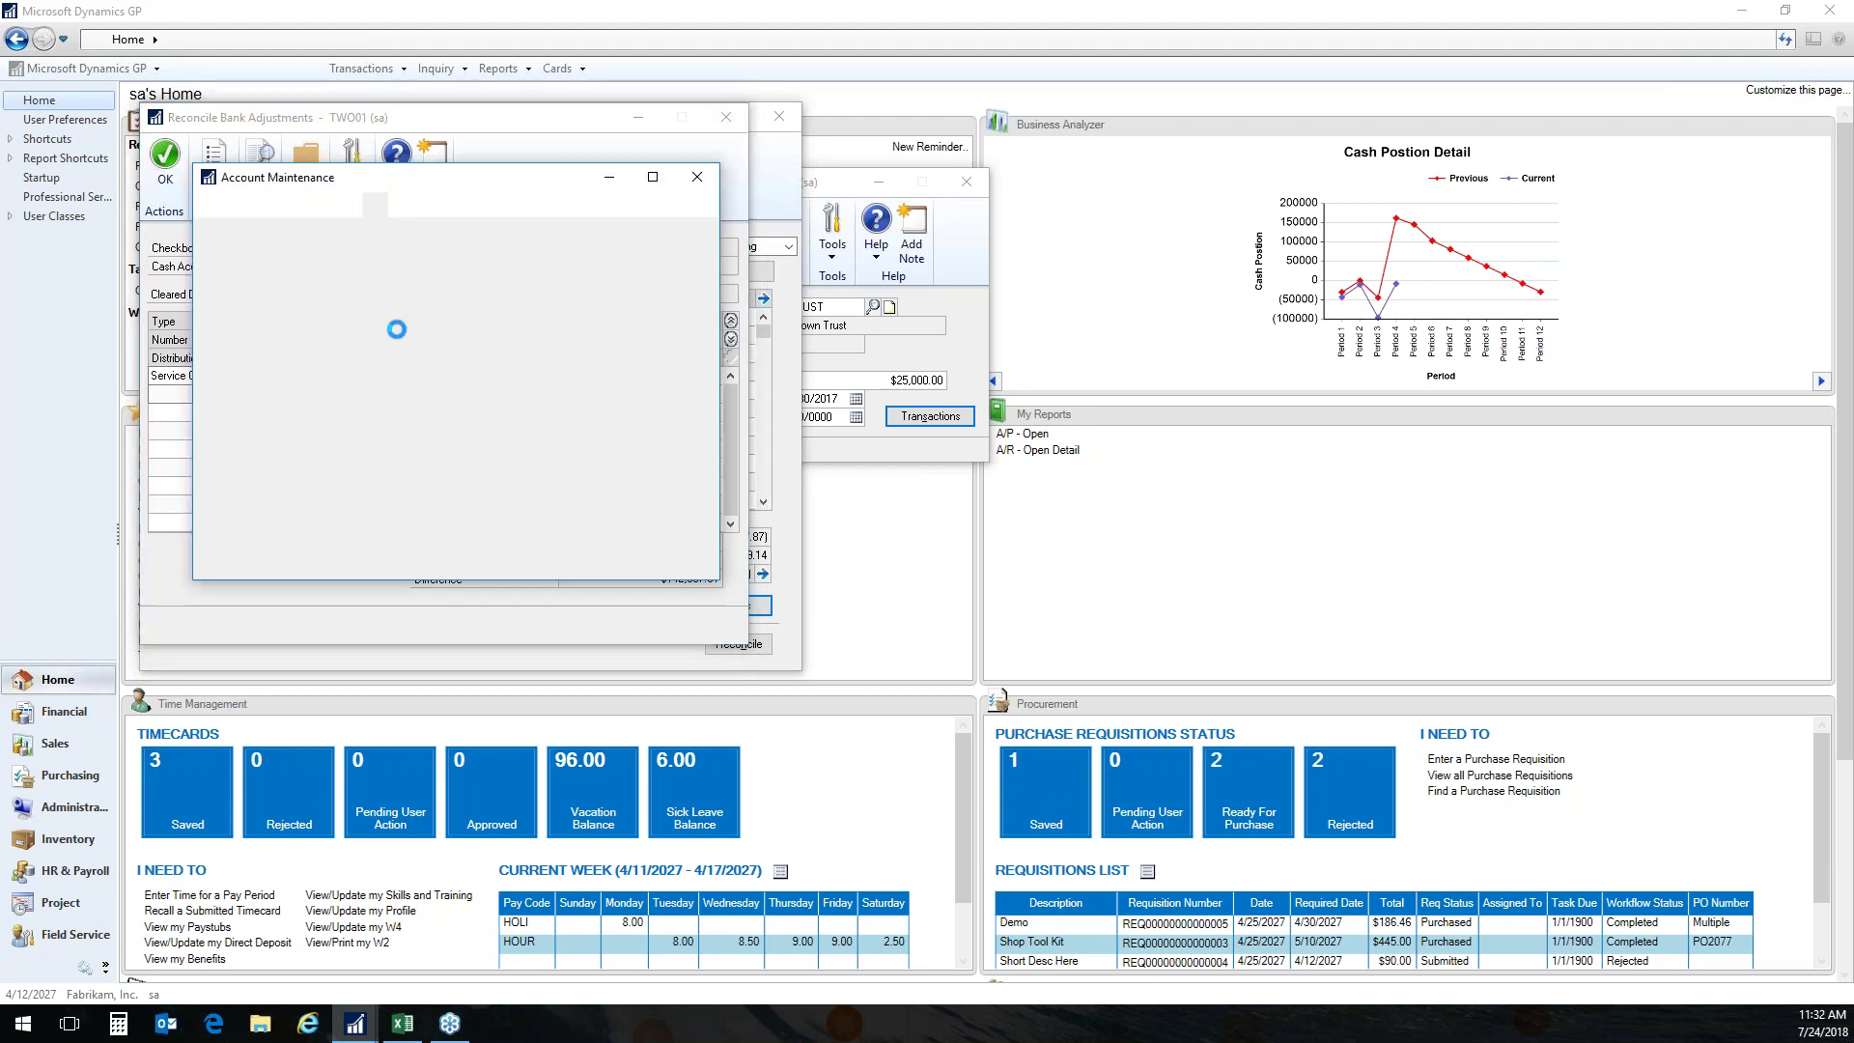
Confirm account 000-6600-00 is Bank Fees, then close Account Maintenance and Reconcile Bank Adjustments.
drag(519, 179, 1183, 193)
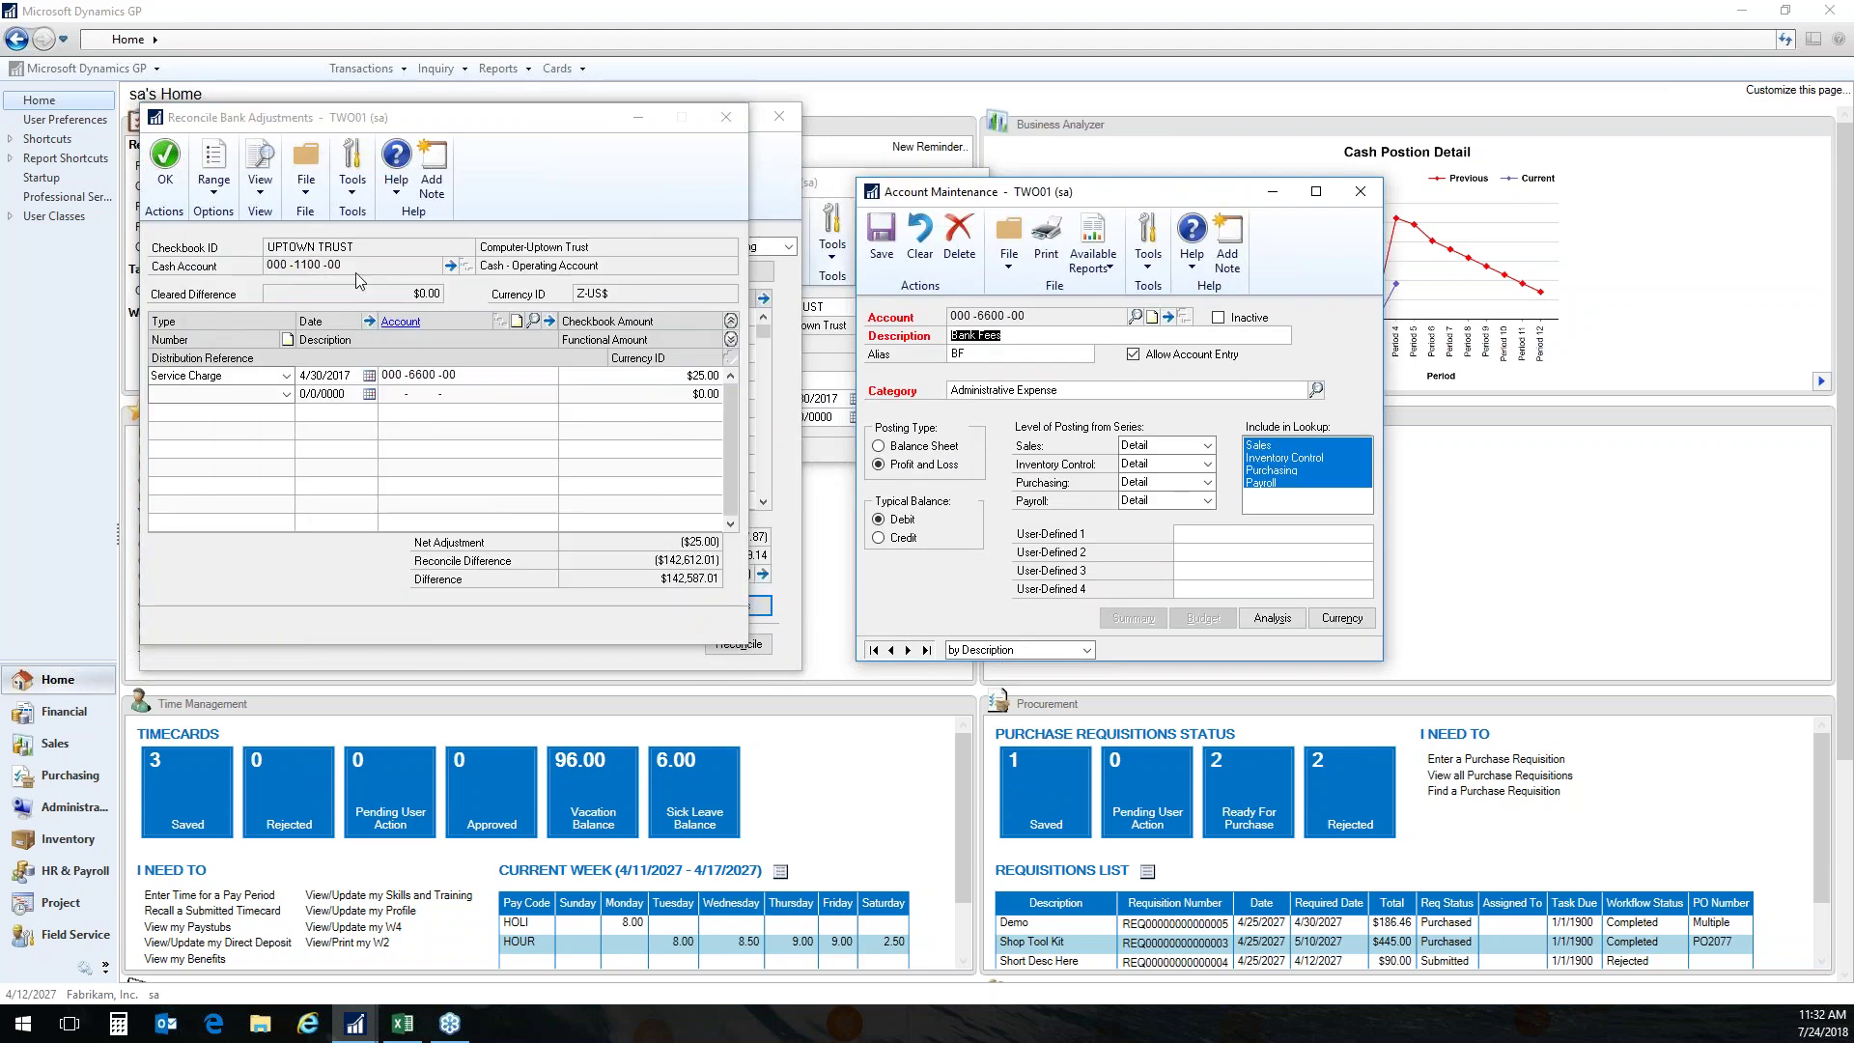
click(1031, 338)
click(1135, 315)
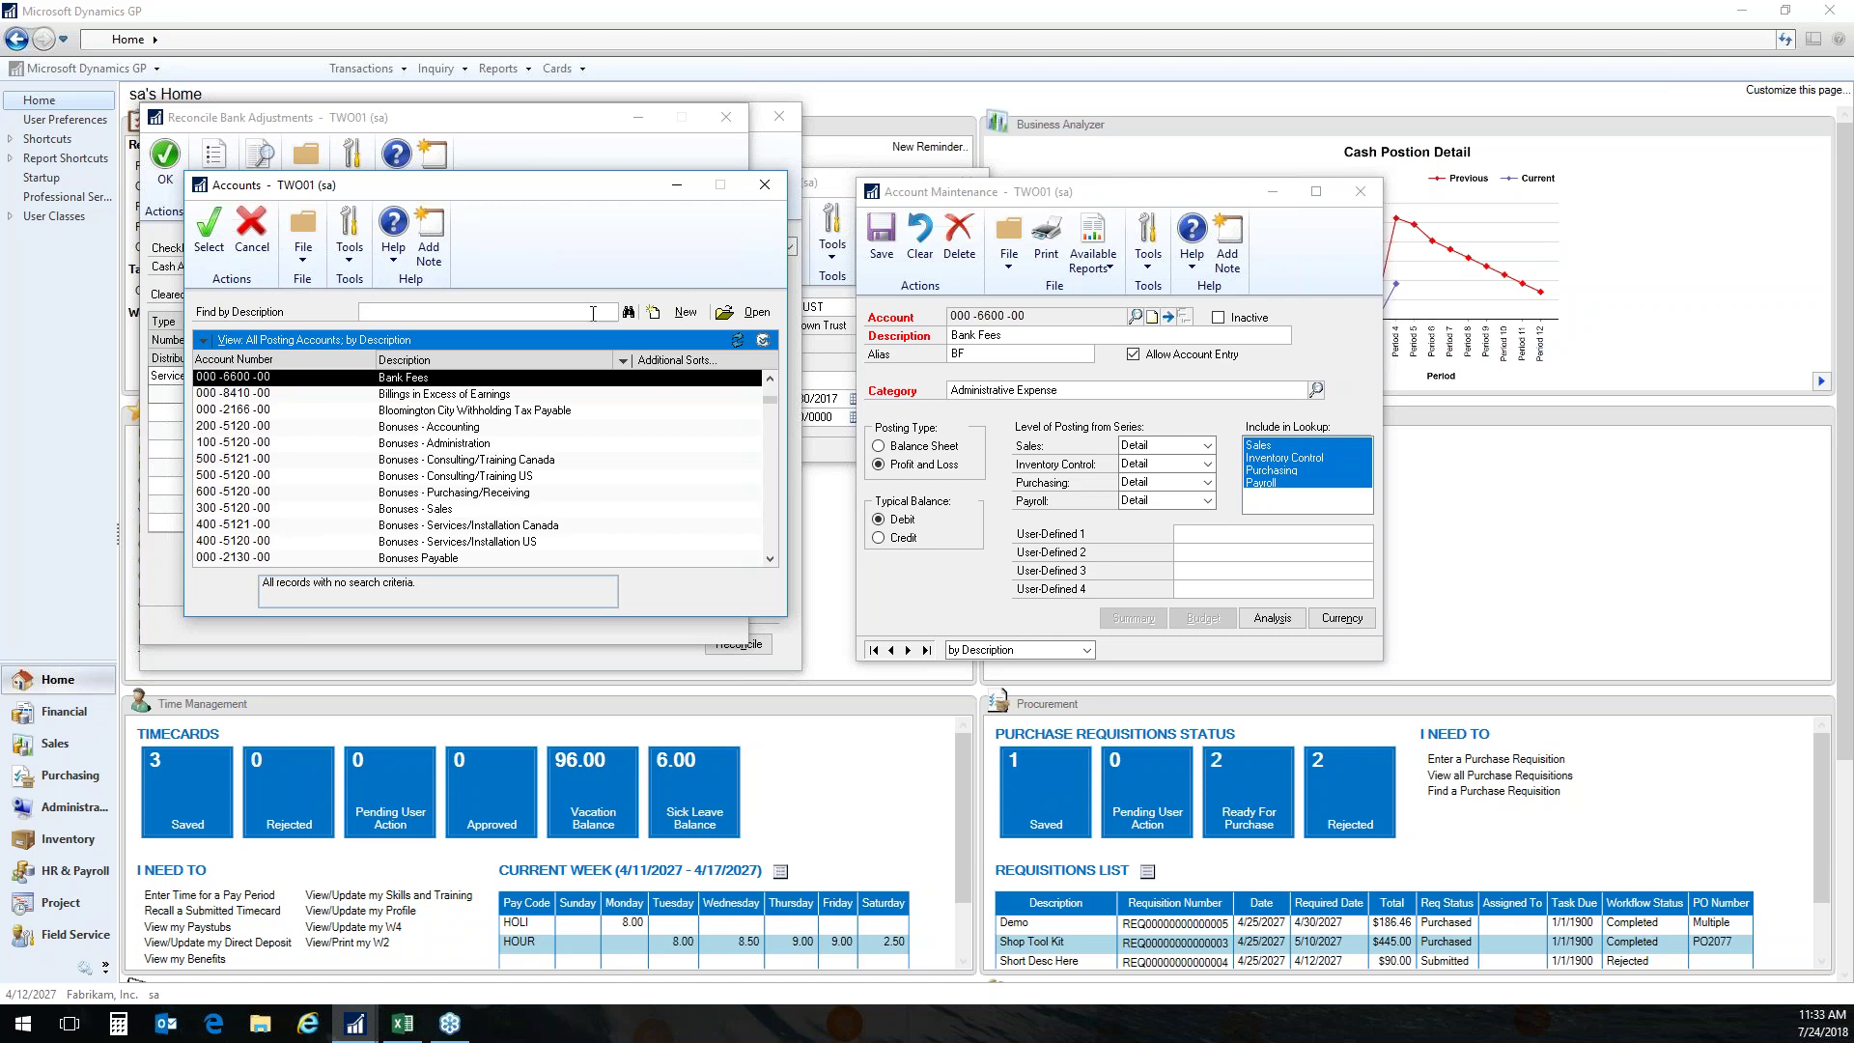
click(766, 186)
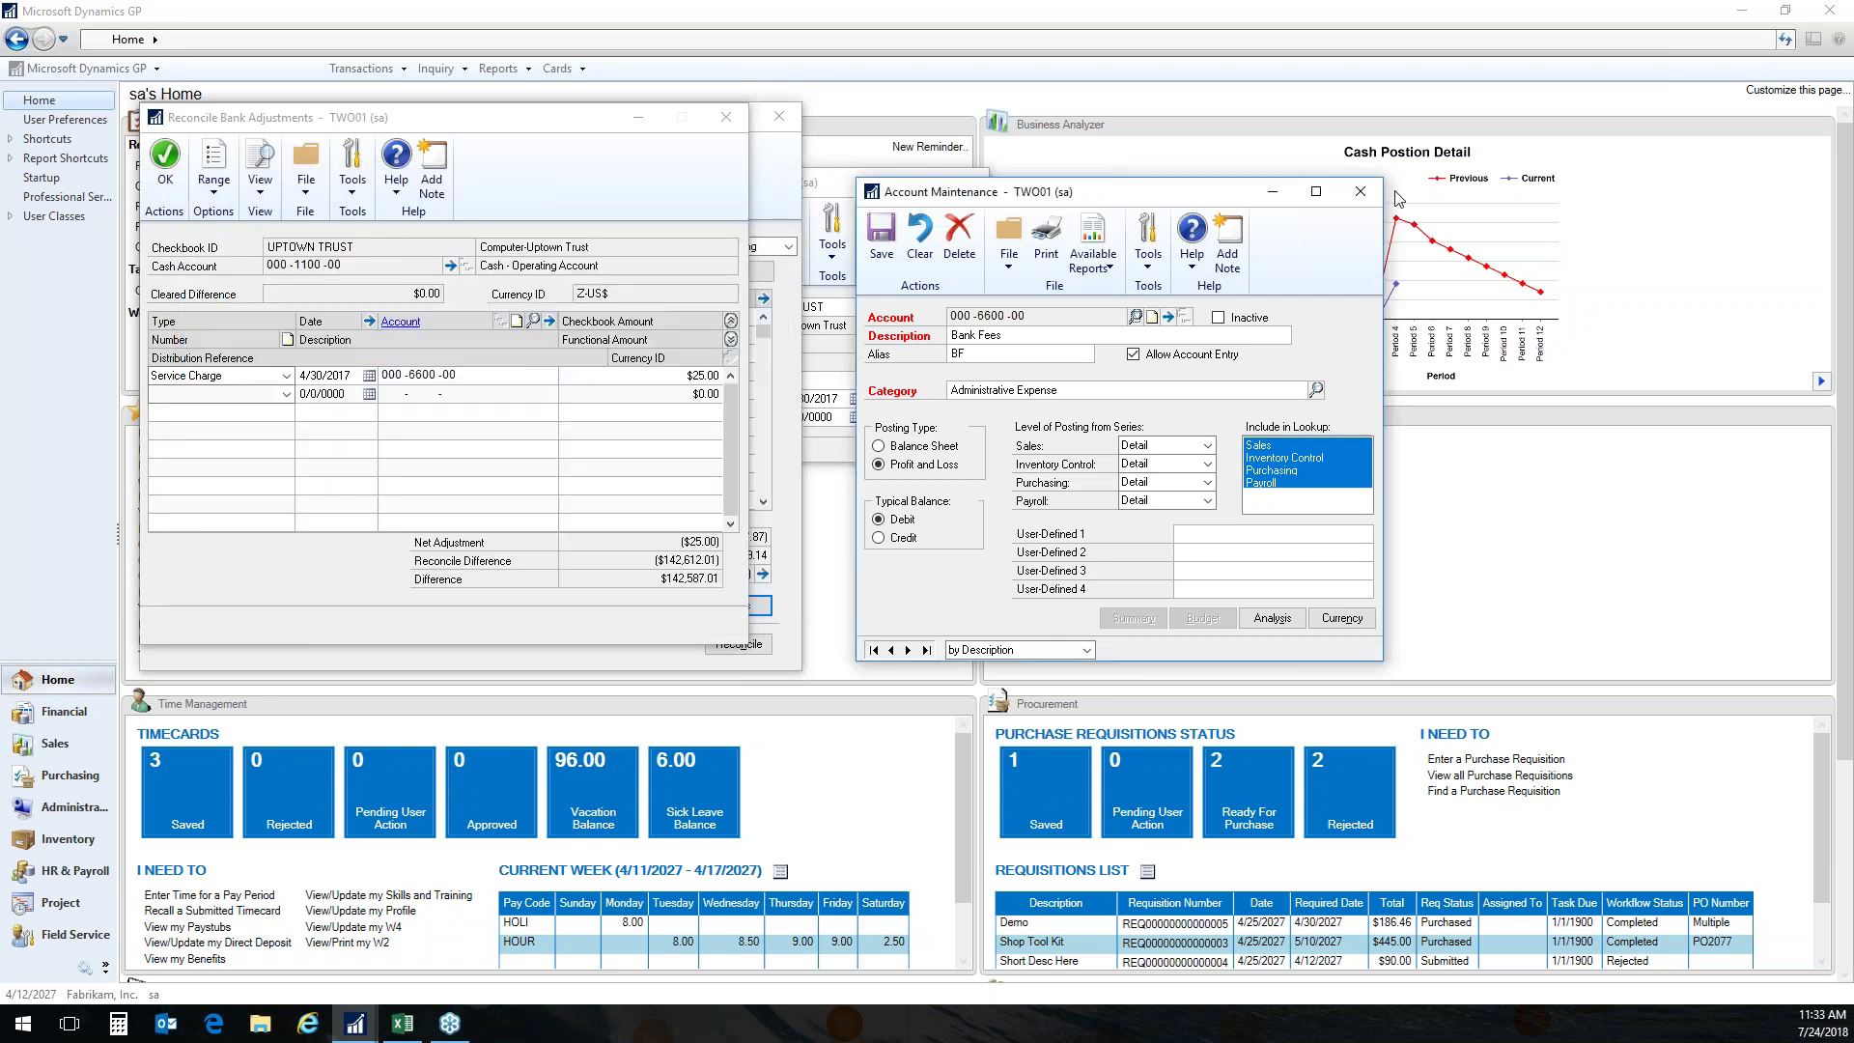
click(1361, 191)
click(725, 117)
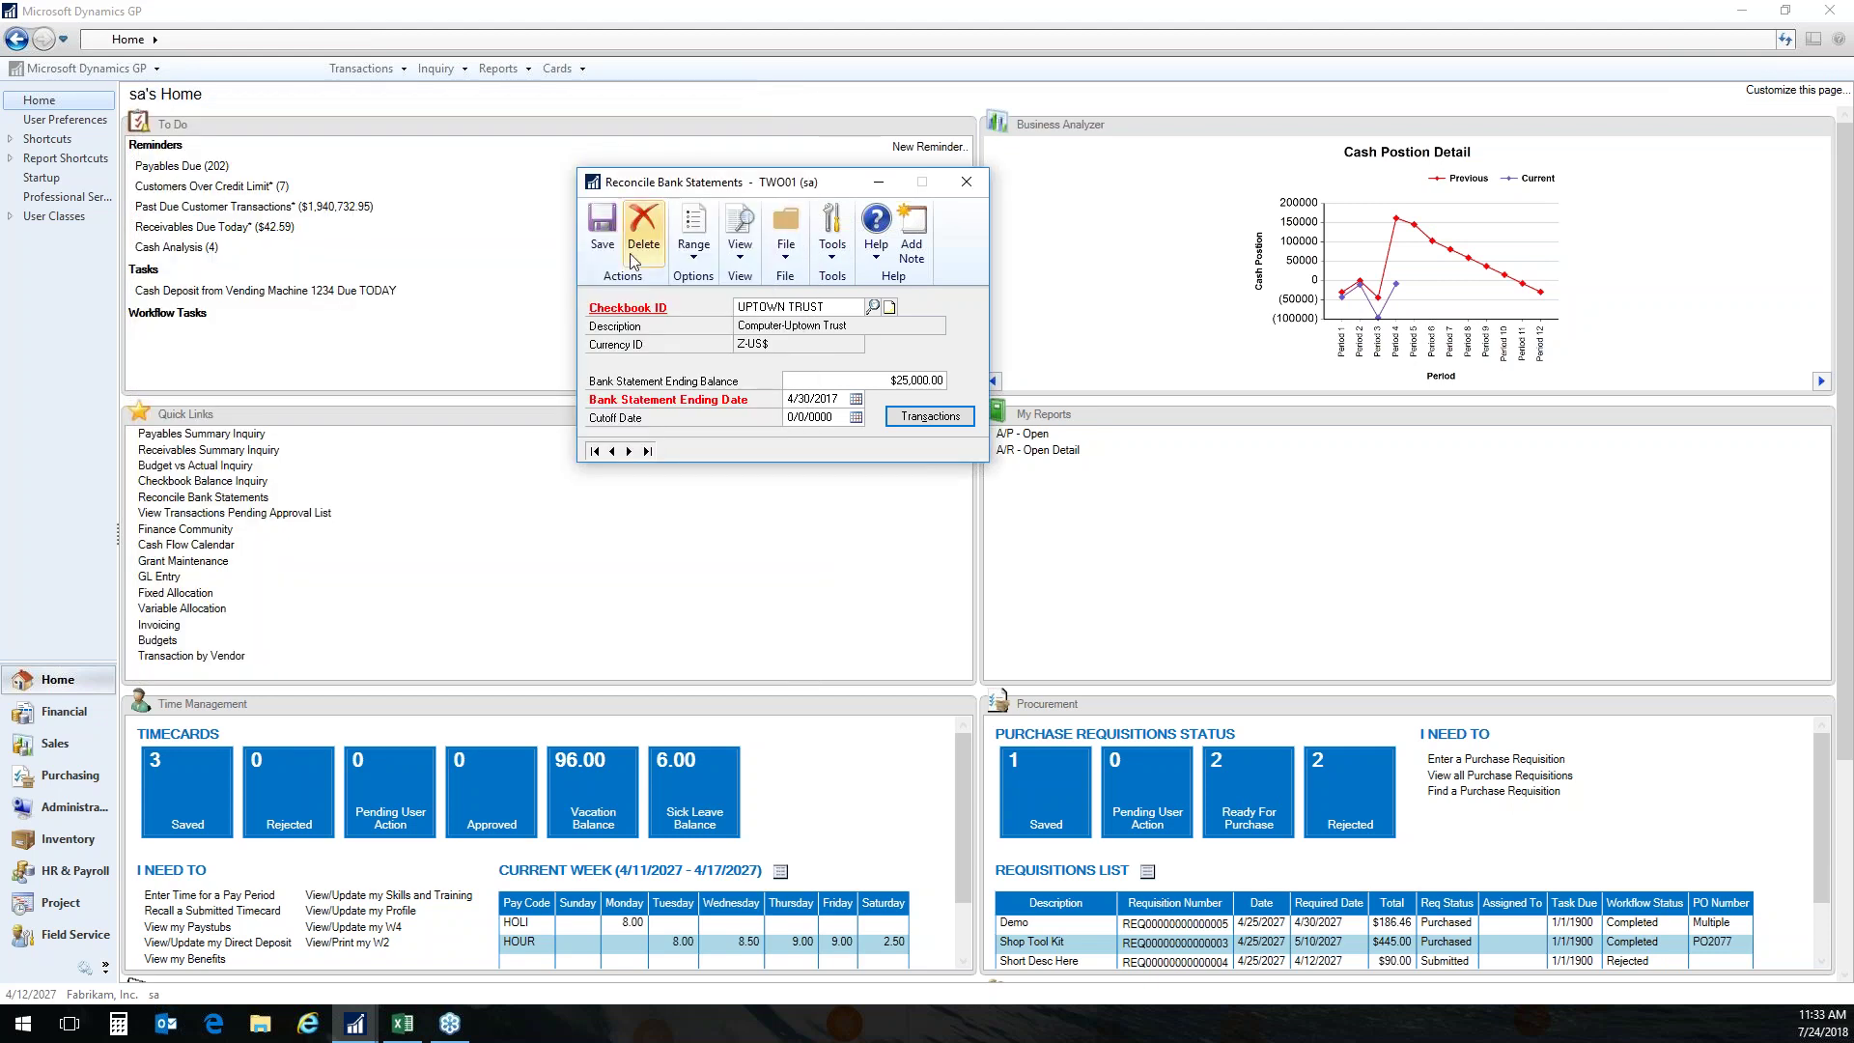
Save the UPTOWN TRUST bank reconciliation and close its window.
click(602, 224)
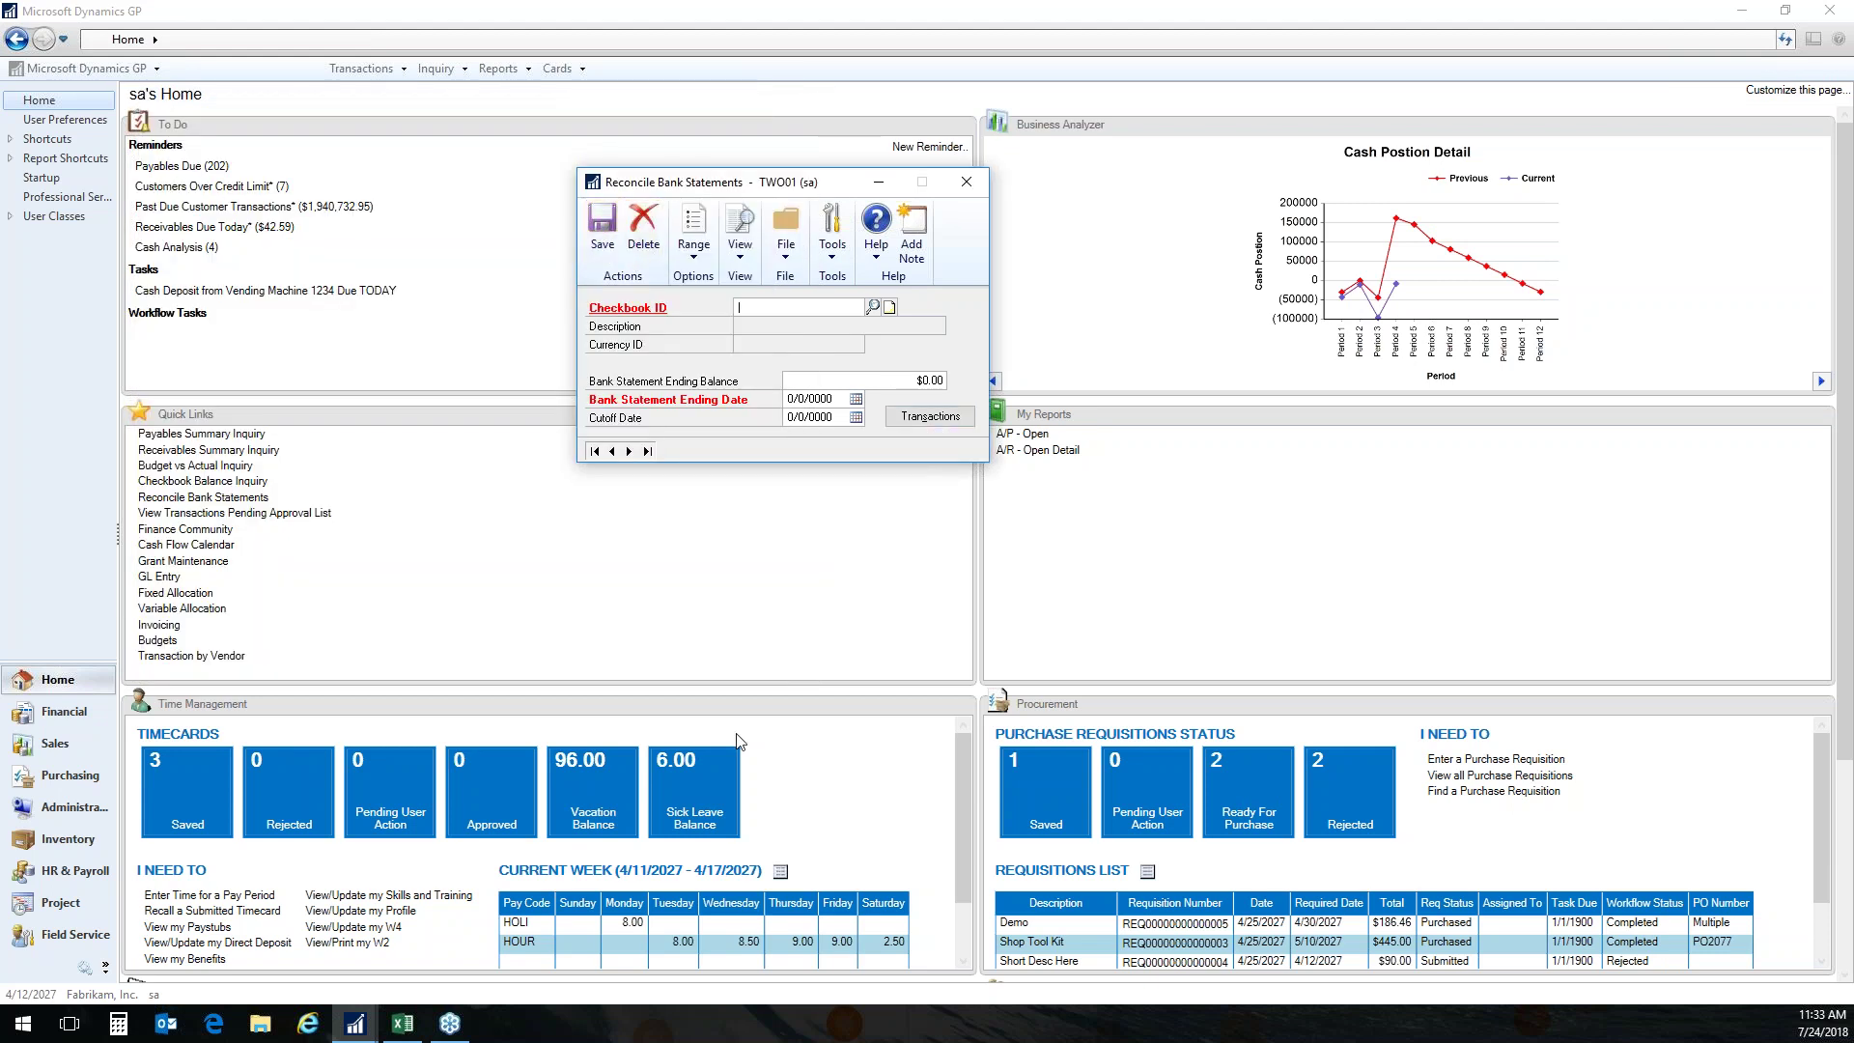
click(966, 181)
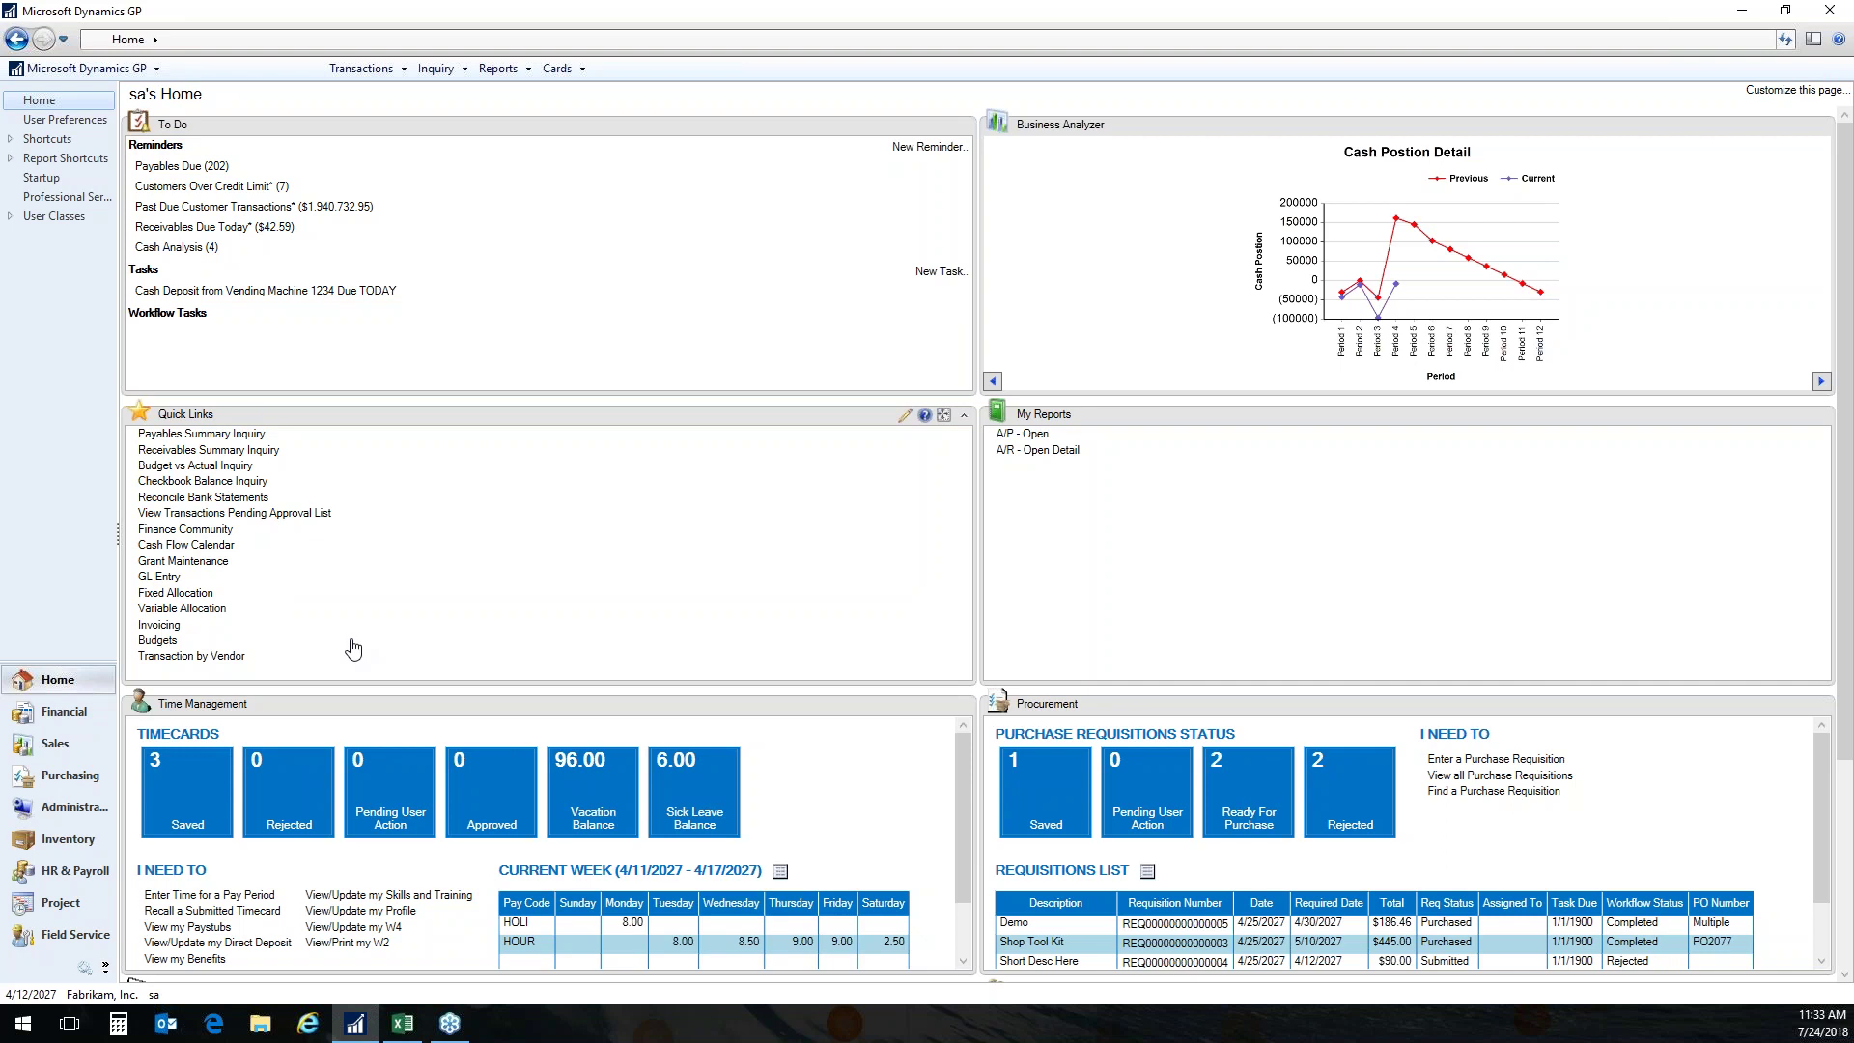
drag(159, 577, 152, 616)
Open GL Entry and give journal entry 3,478 the reference 'Monthly Entry'.
click(163, 584)
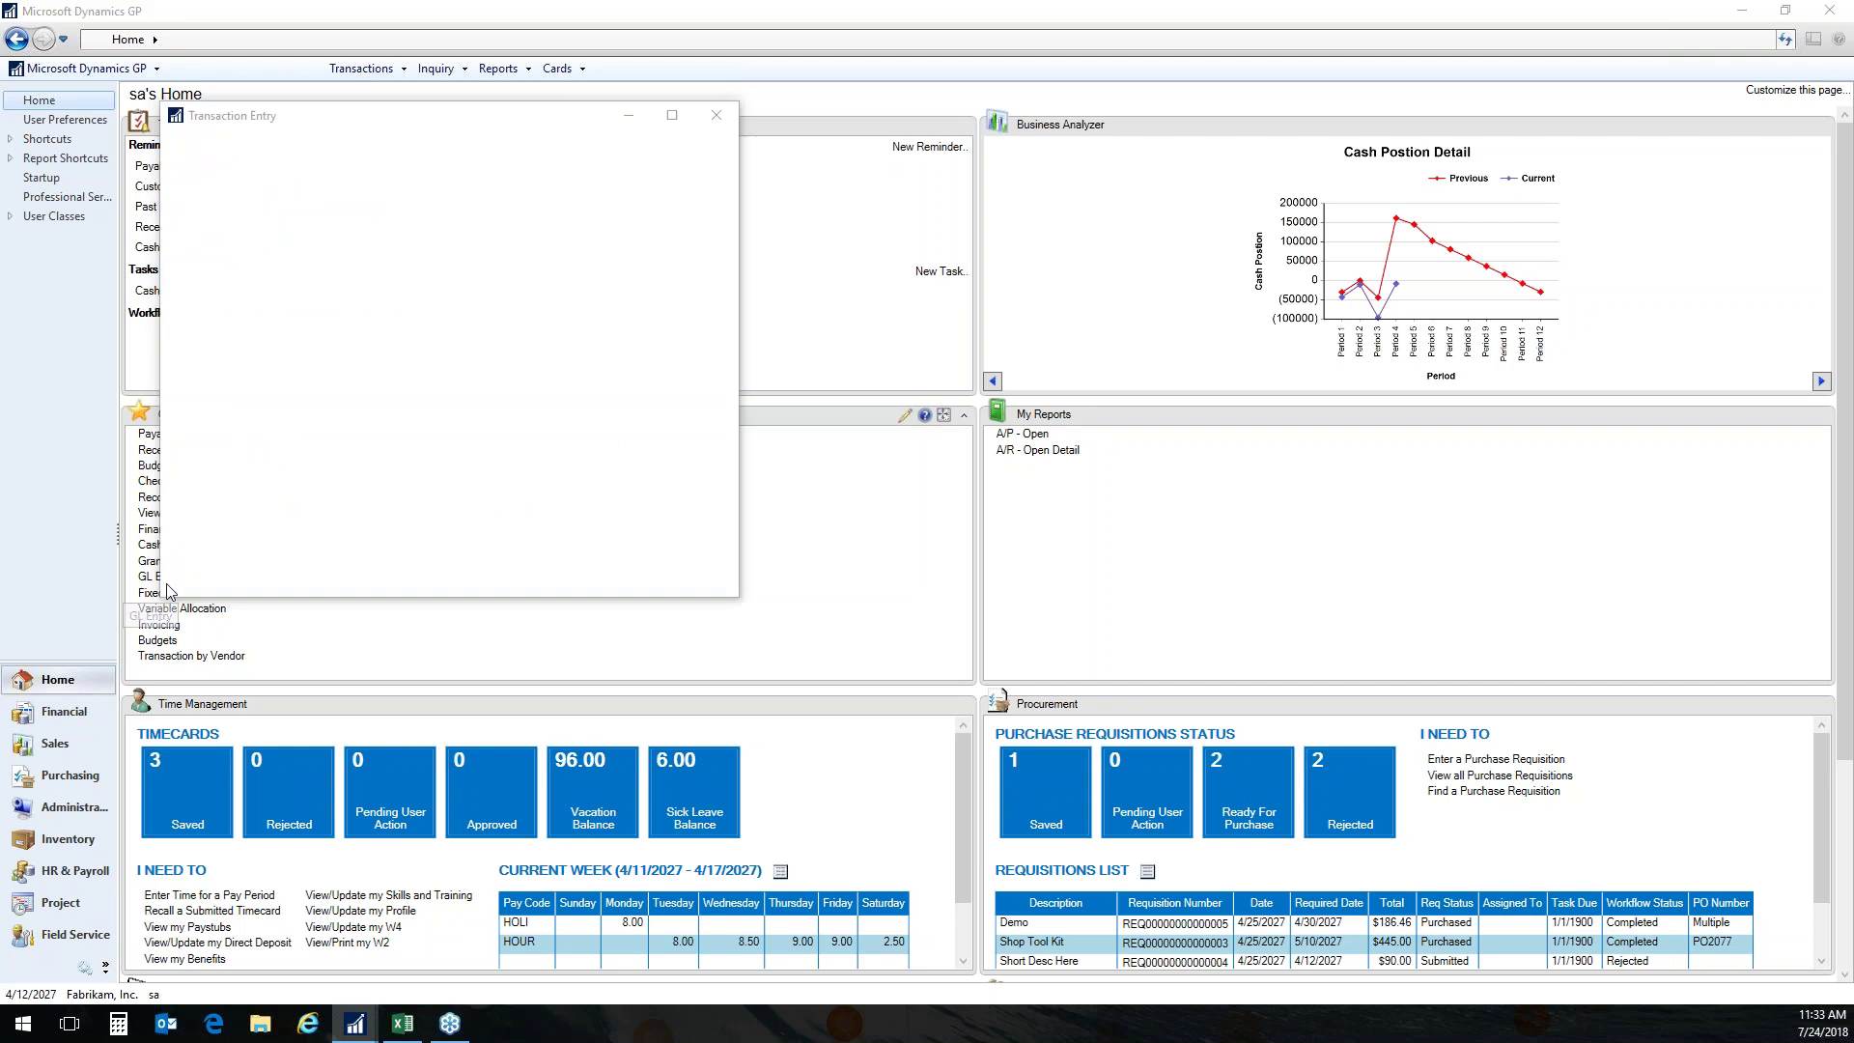
drag(467, 124, 1139, 121)
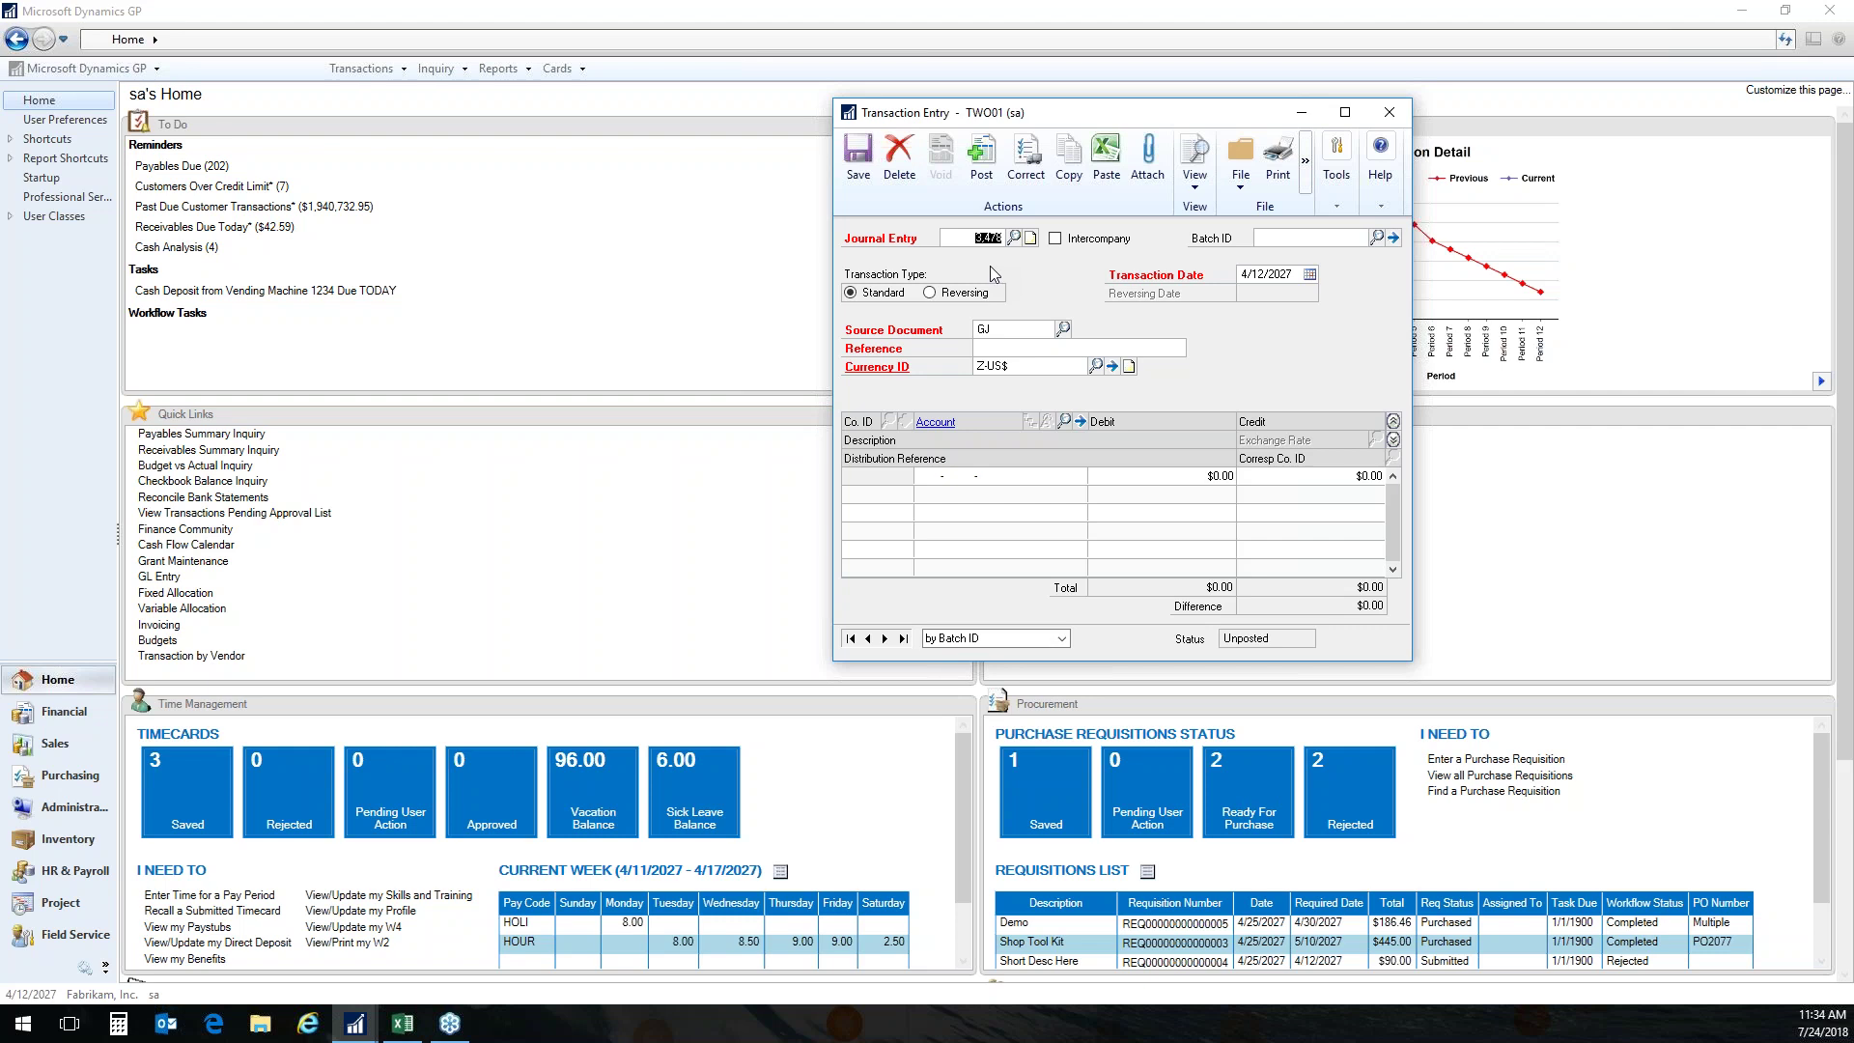
click(998, 348)
text(Monthly Entry)
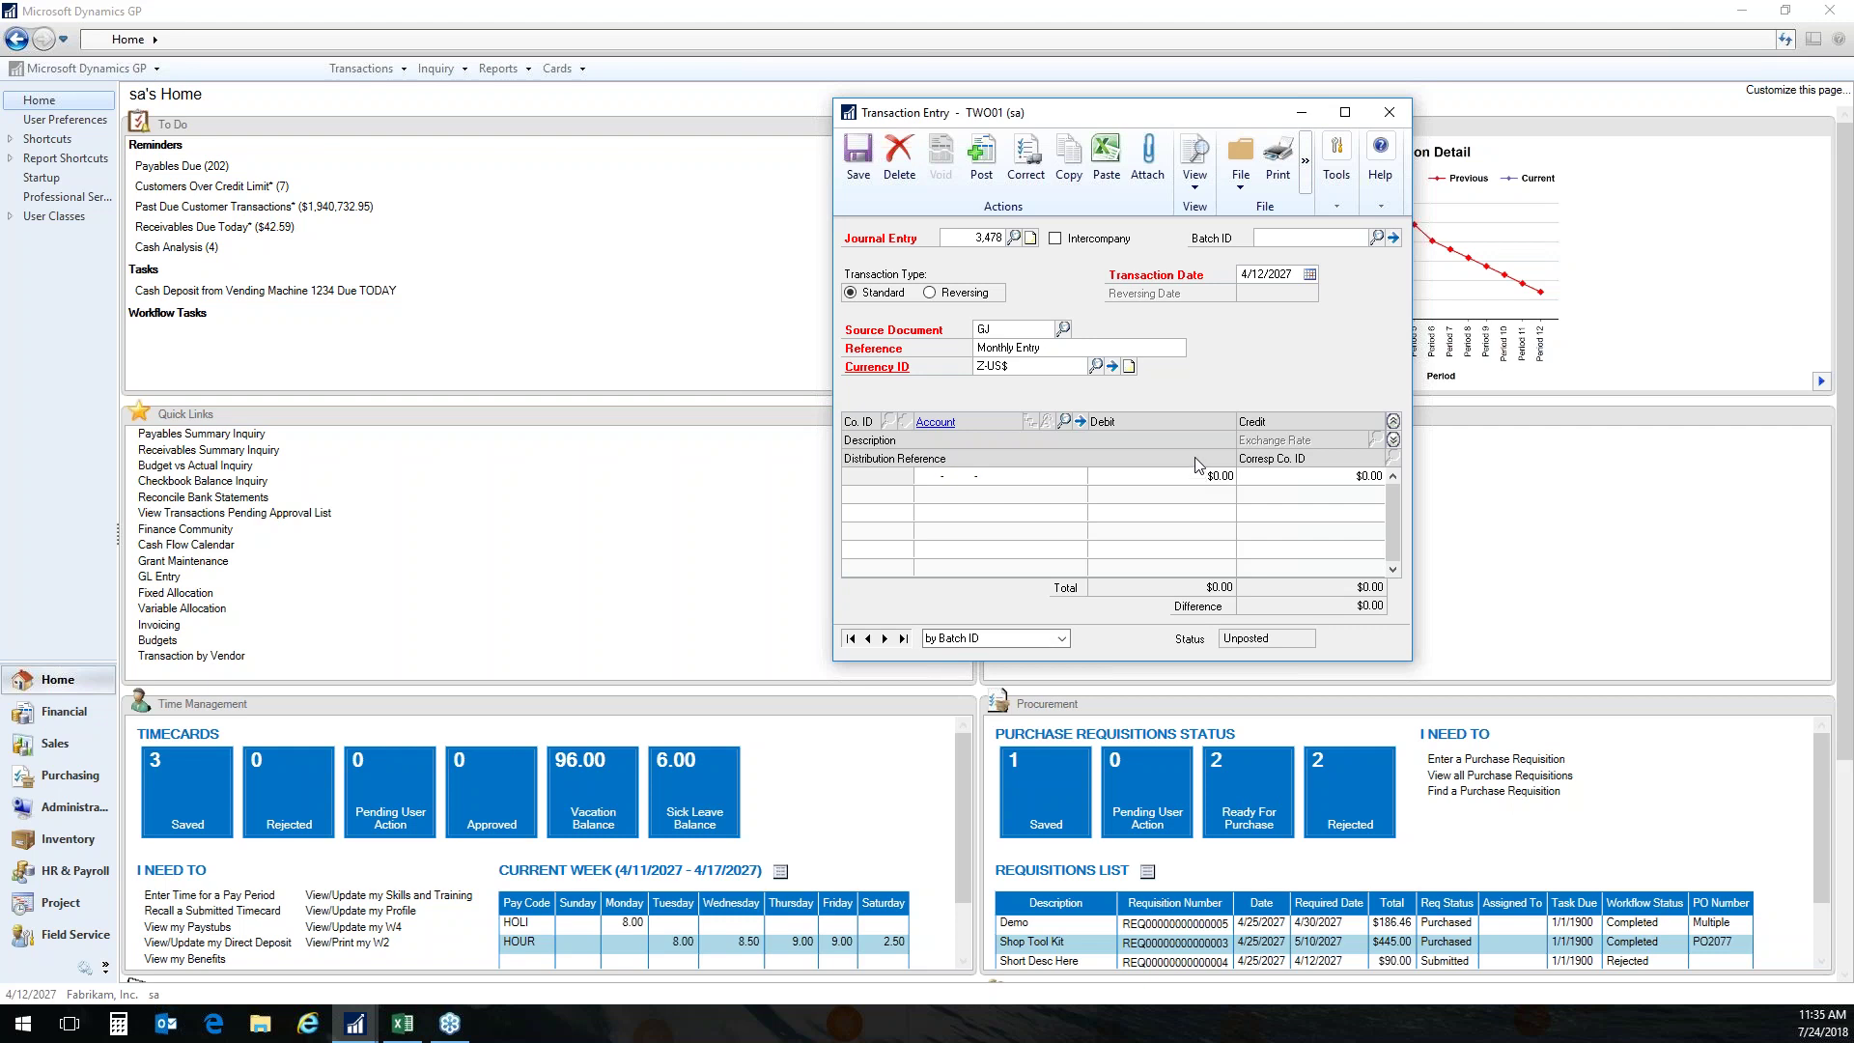
Select the distribution rows A2:D15 in the GL copy Paste workbook.
click(941, 478)
click(406, 1026)
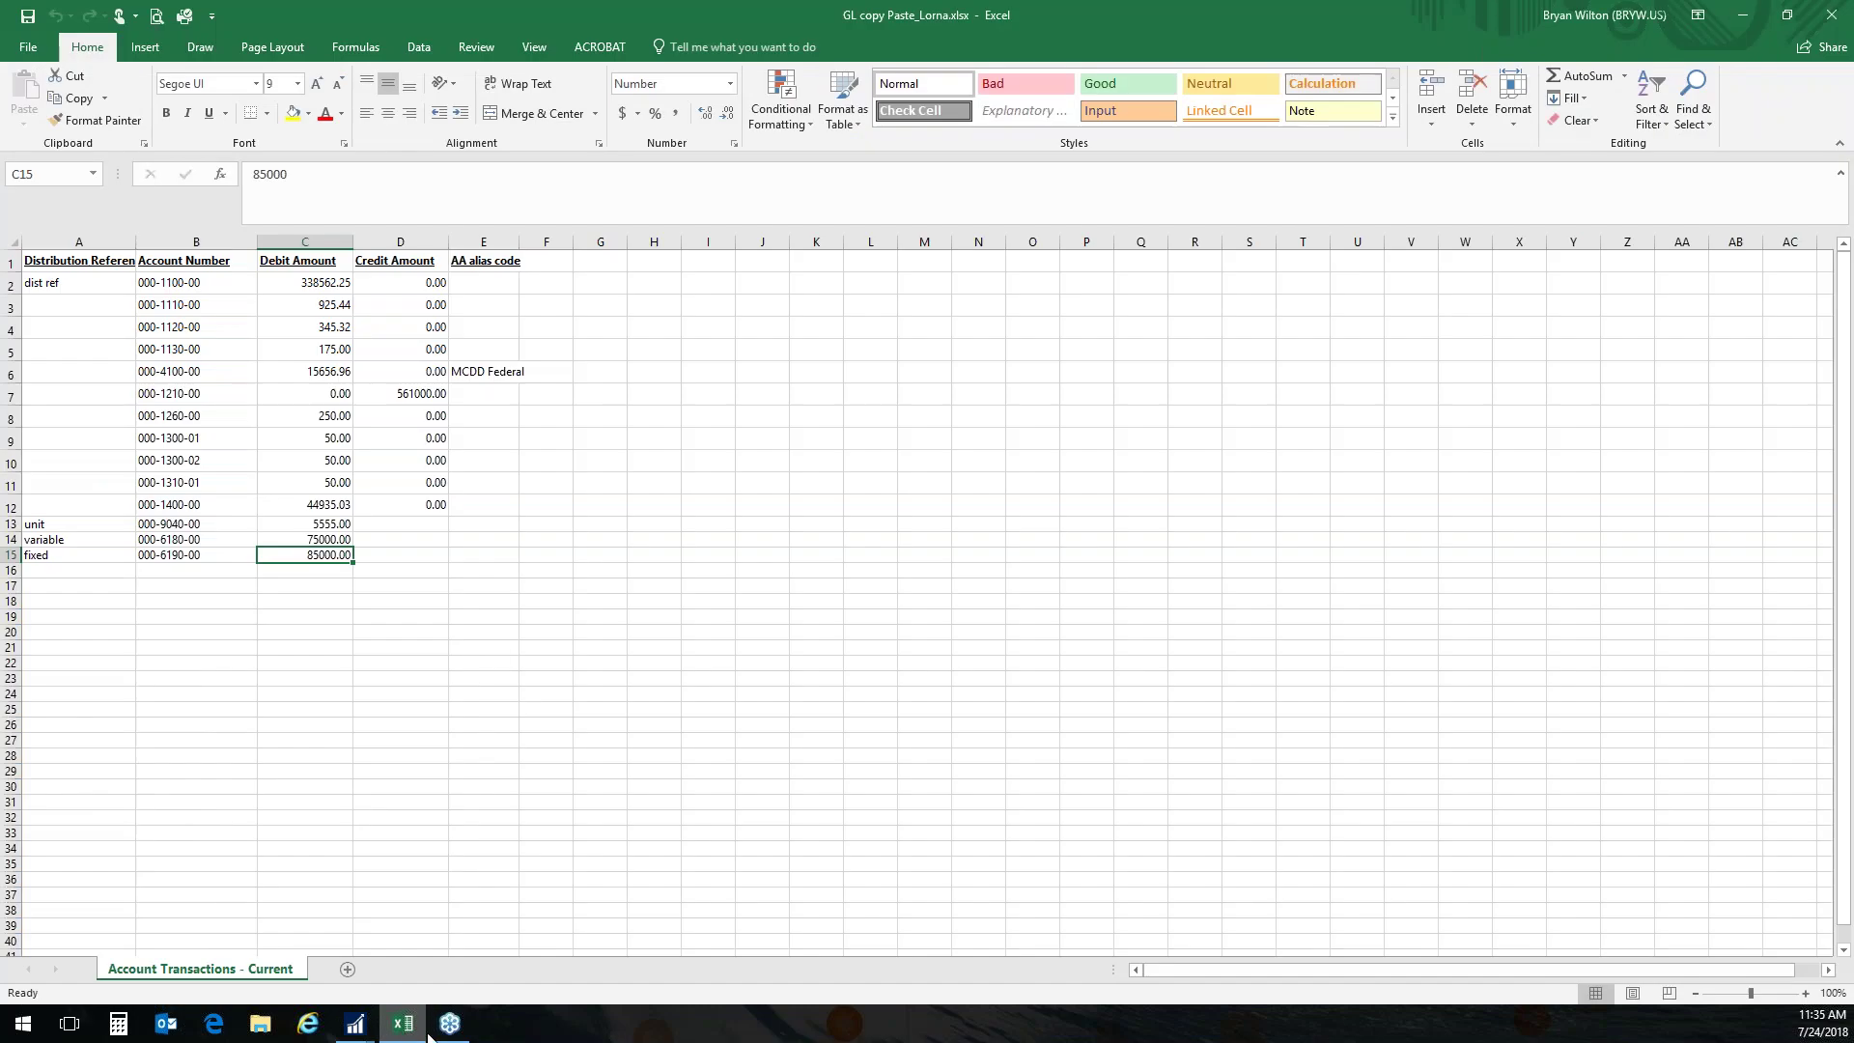
click(71, 282)
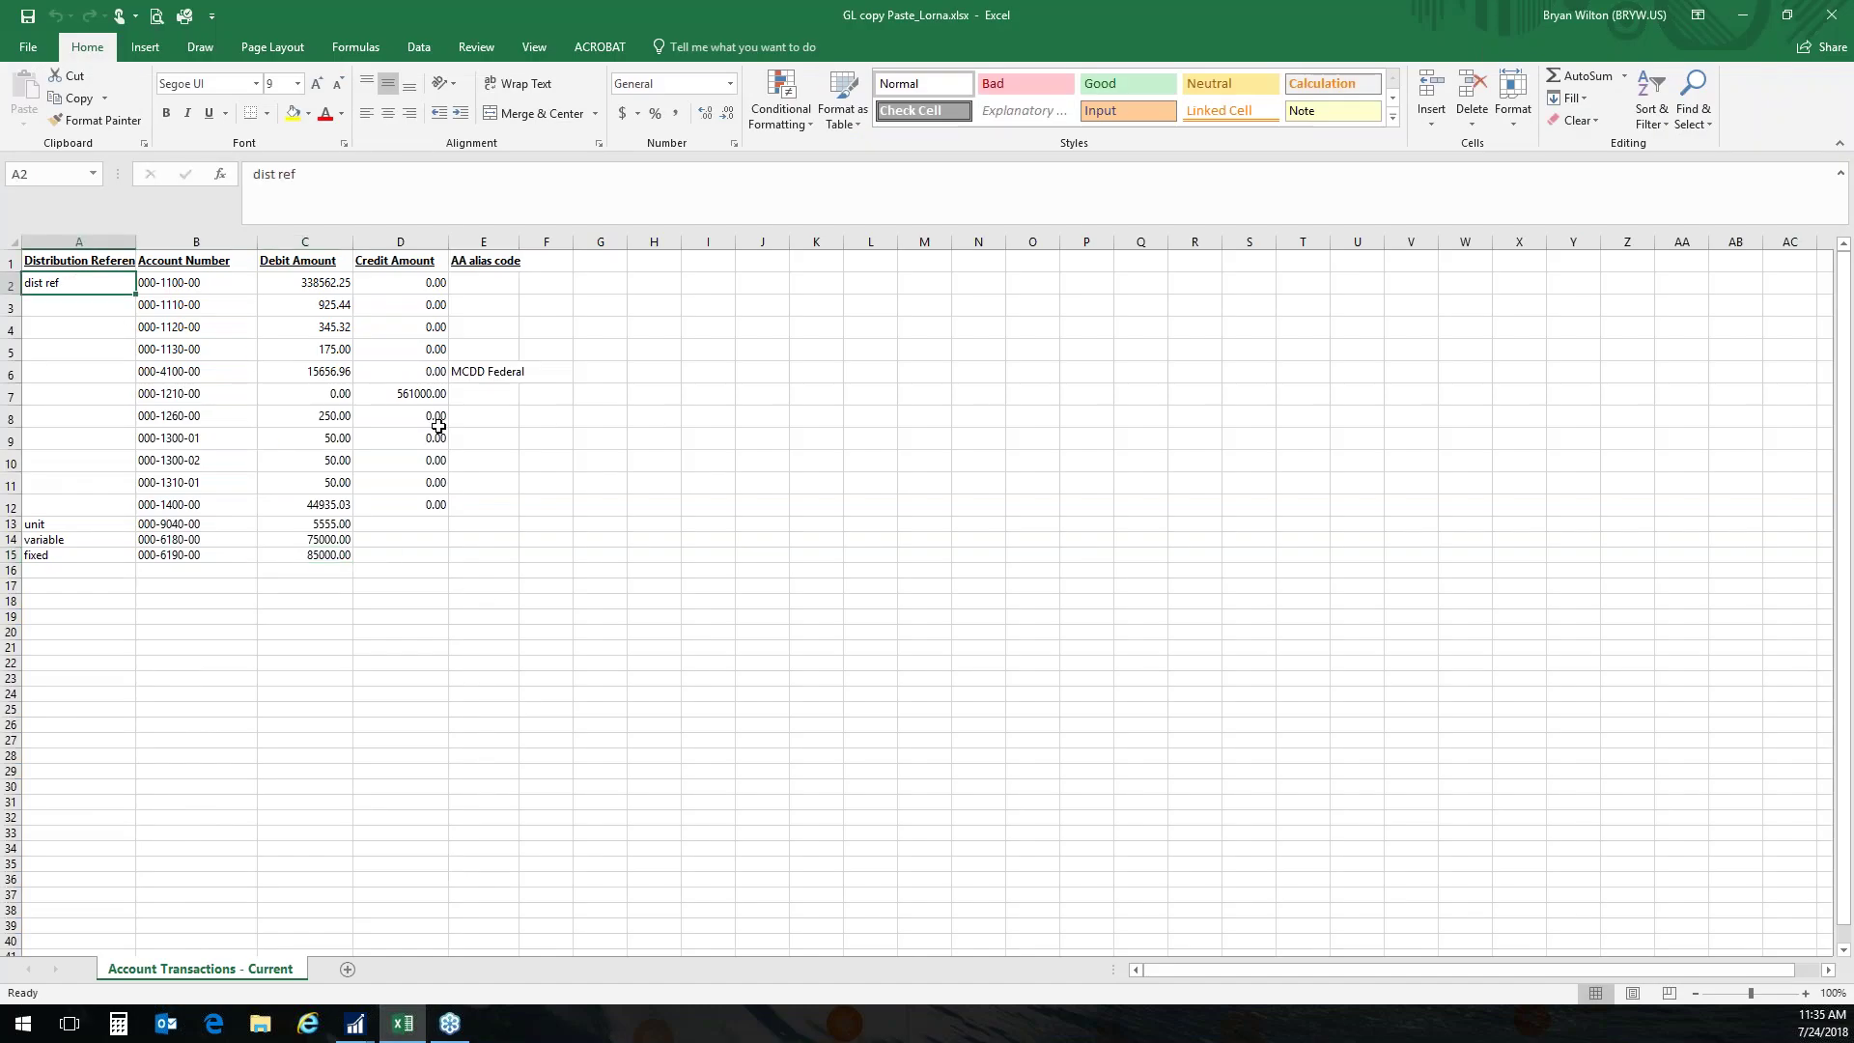
key(shift+Right)
key(shift+Right)
key(shift+Right)
key(shift+Right)
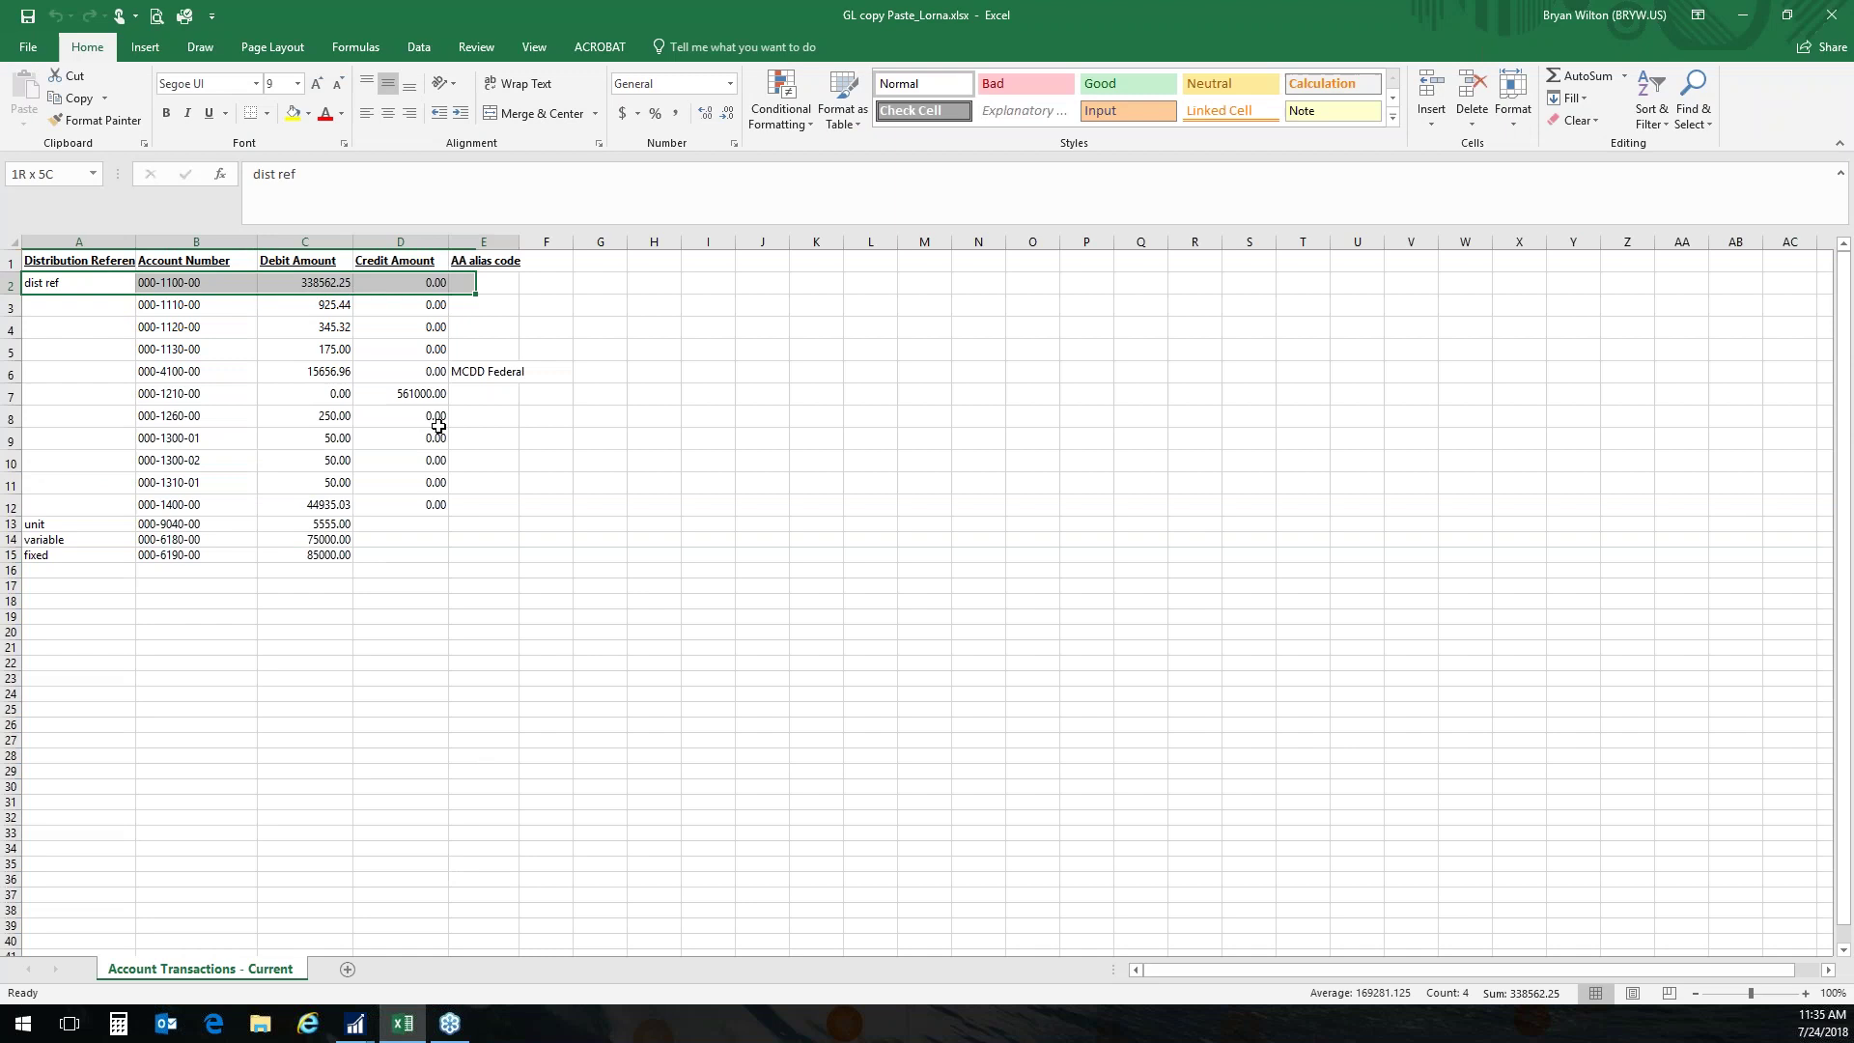
key(shift+Left)
key(shift+Down)
key(shift+Down)
key(shift+Down)
key(shift+Down)
key(shift+Down)
key(shift+Down)
key(shift+Down)
key(shift+Down)
key(shift+Down)
key(shift+Down)
key(shift+Down)
key(shift+Down)
key(shift+Down)
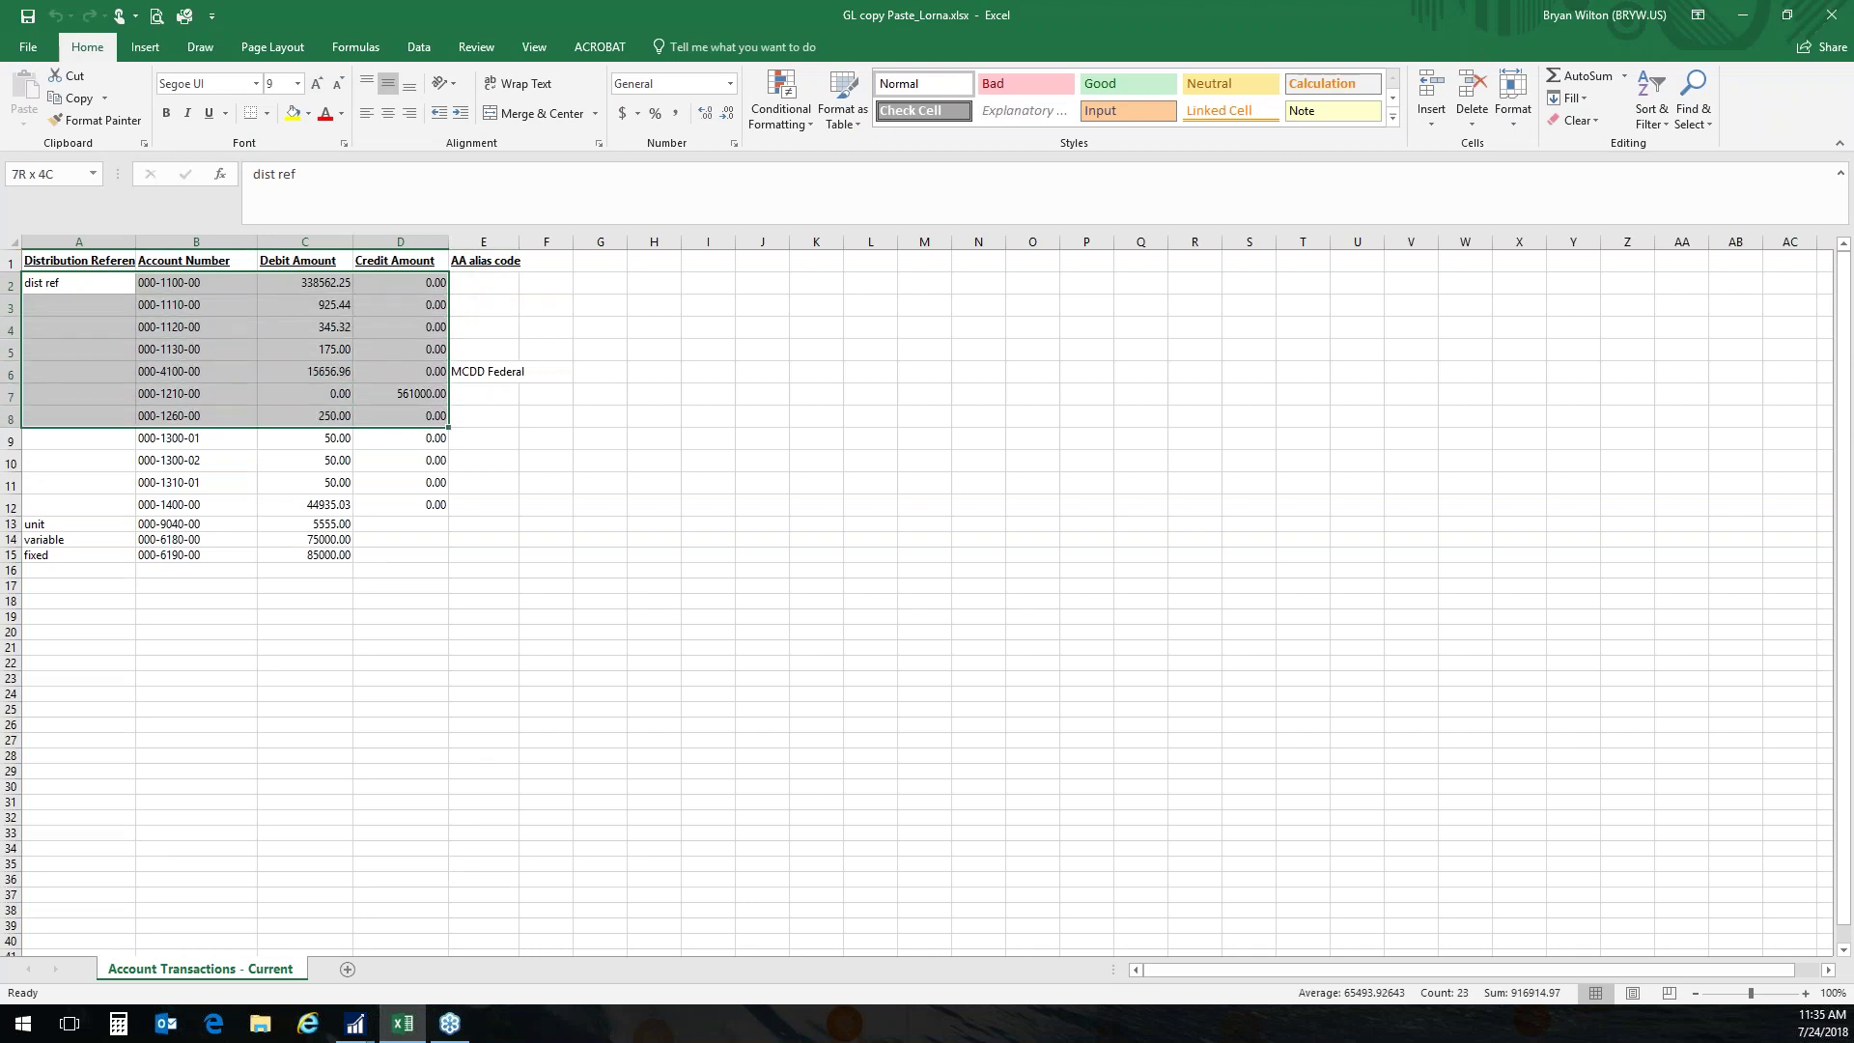
key(ctrl+v)
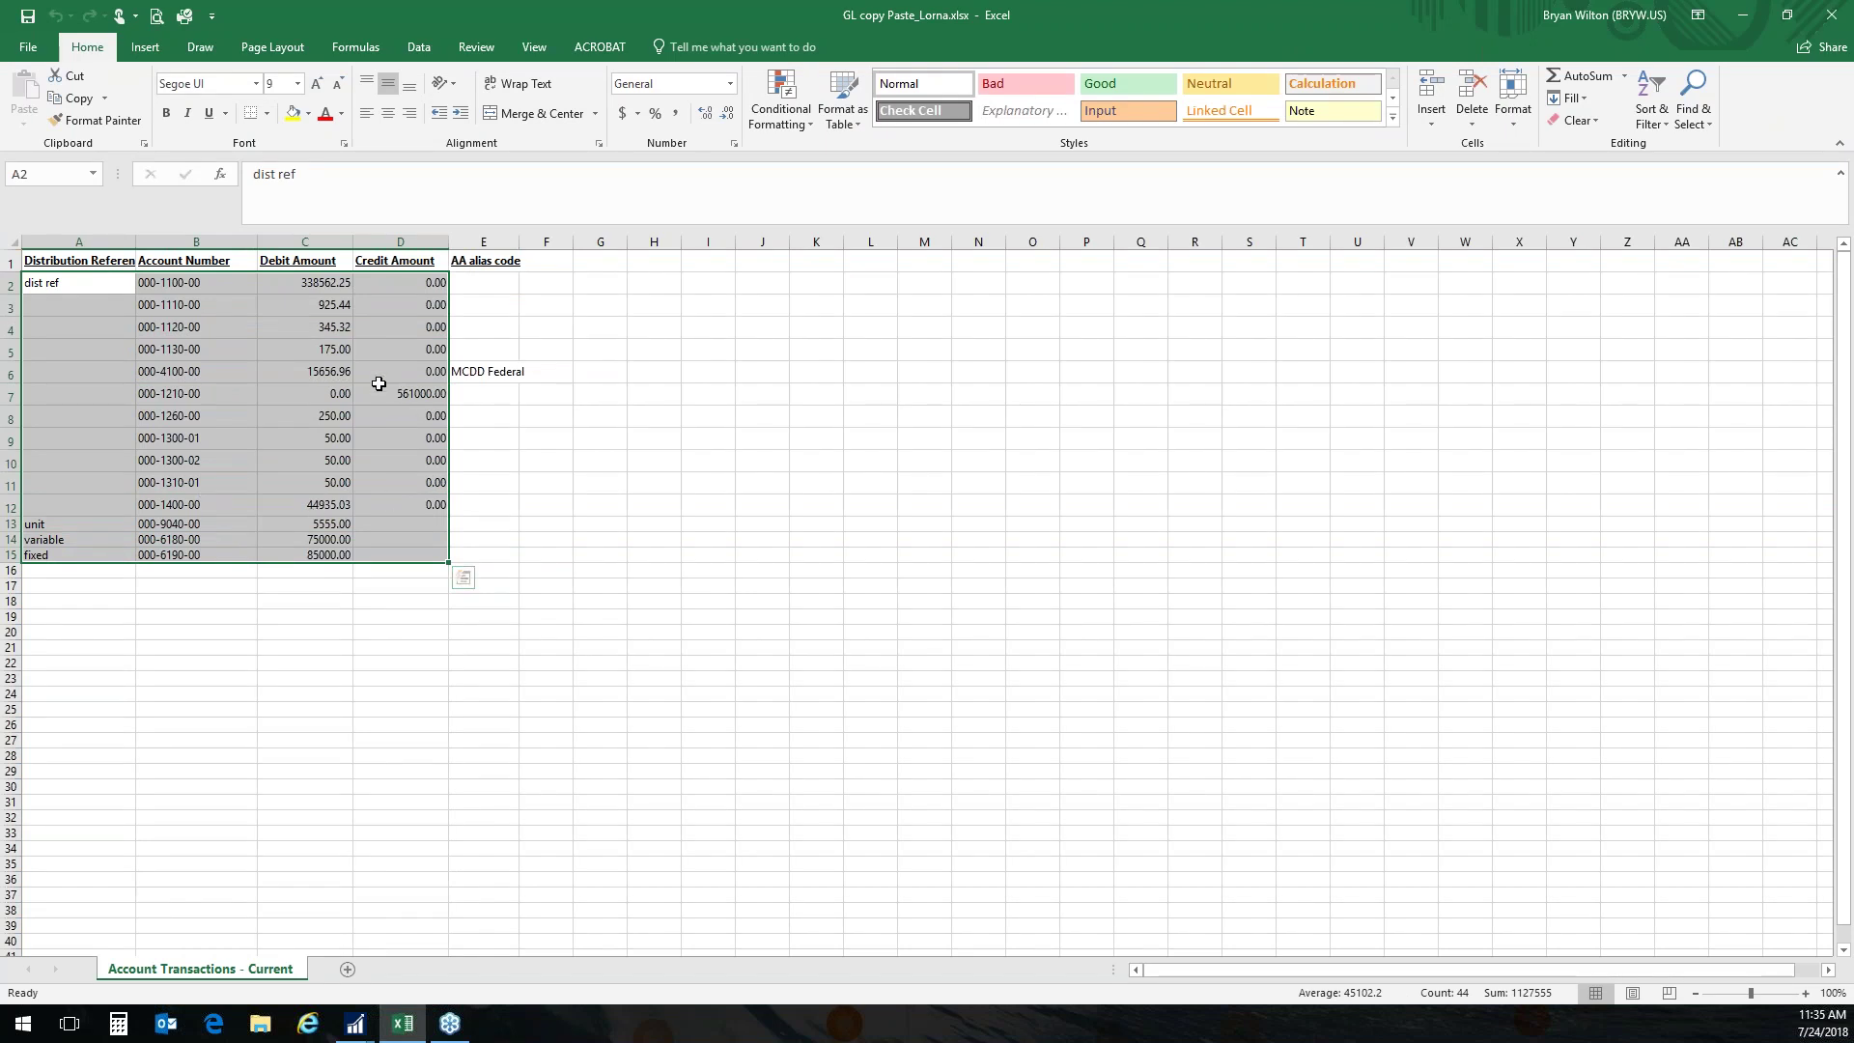
key(Escape)
Copy the selected A2:D15 rows and minimize Excel to reveal the journal entry.
right_click(86, 338)
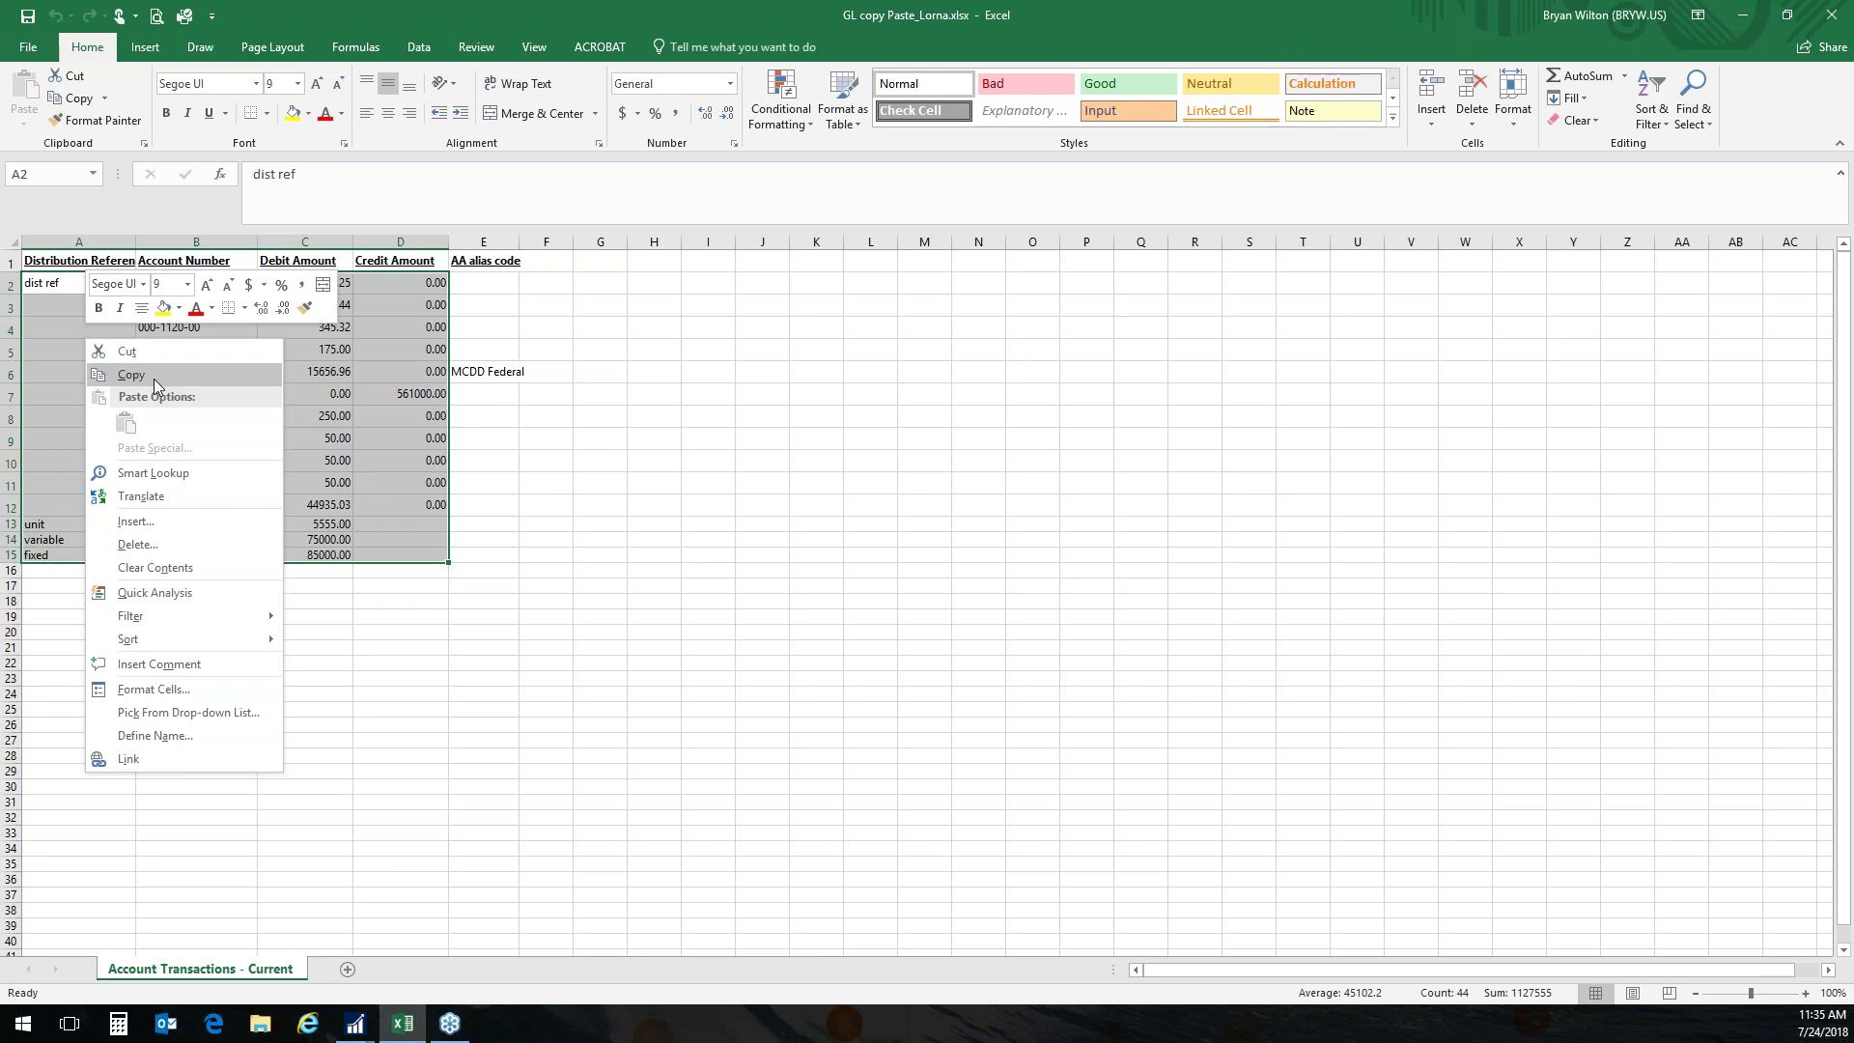
click(130, 375)
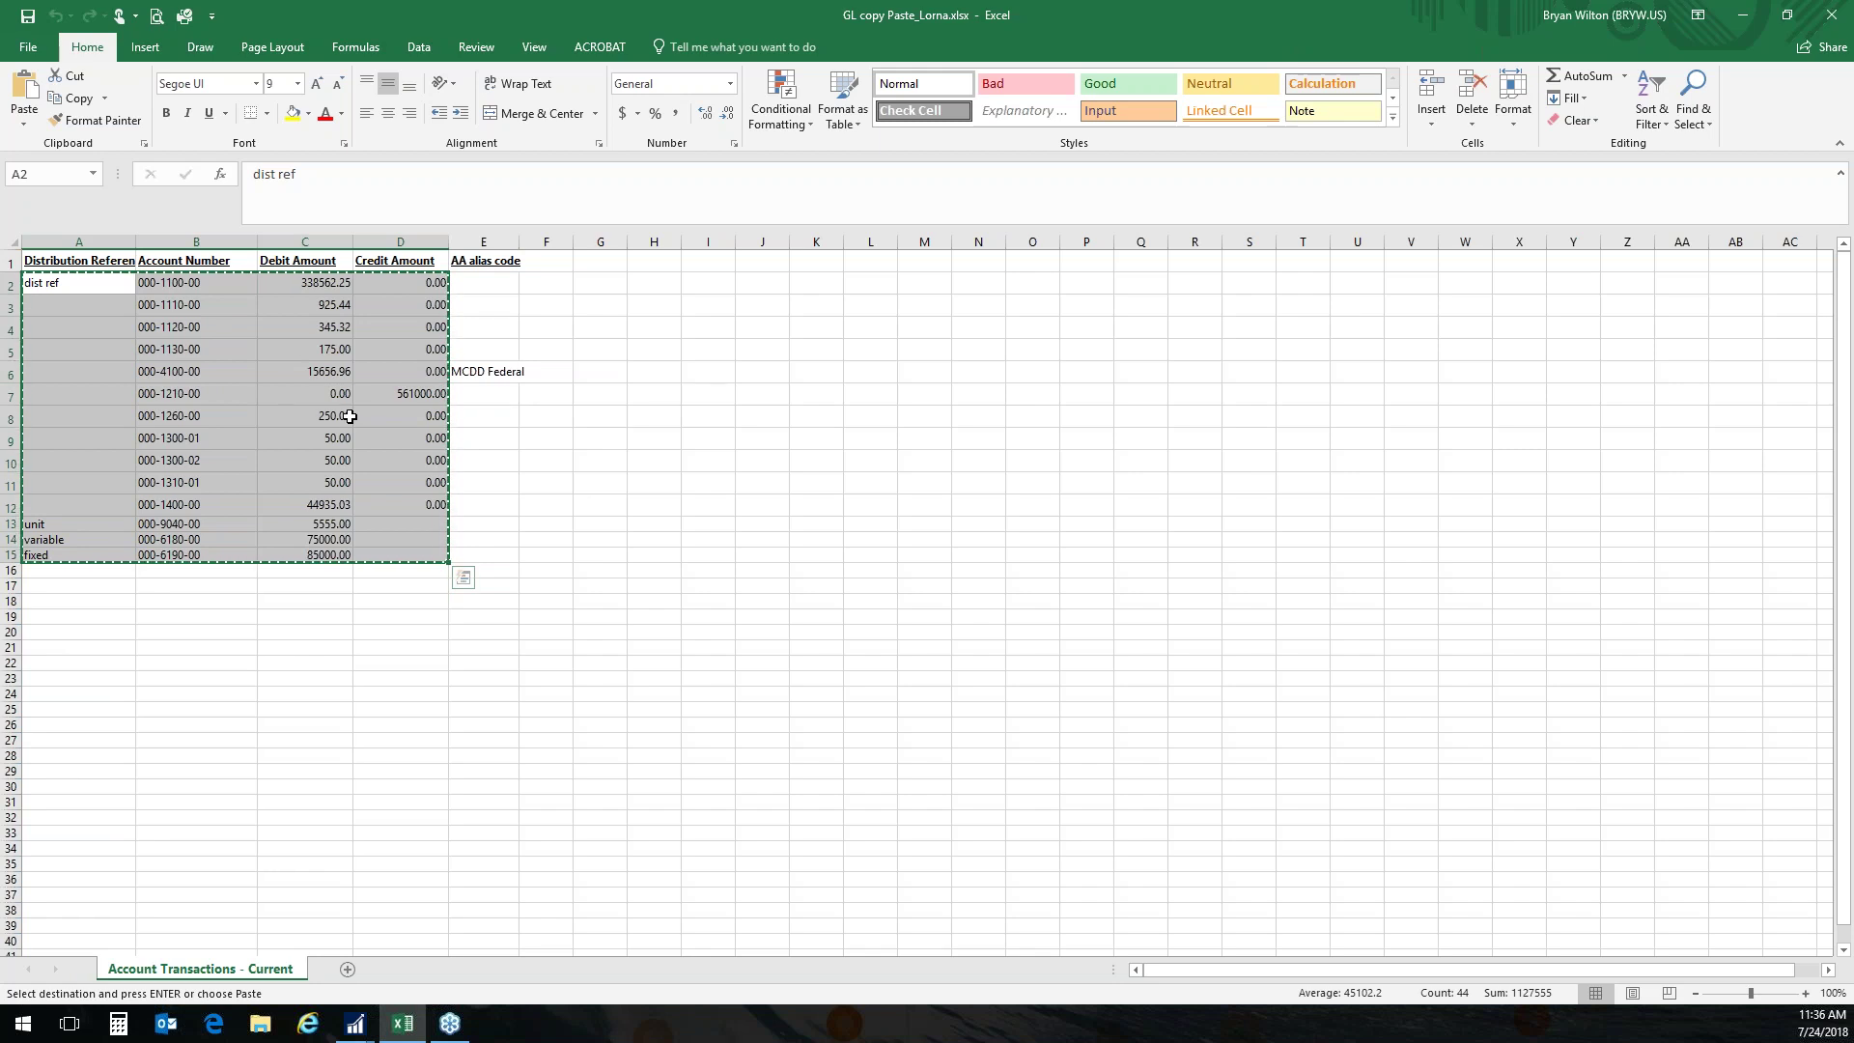
right_click(242, 327)
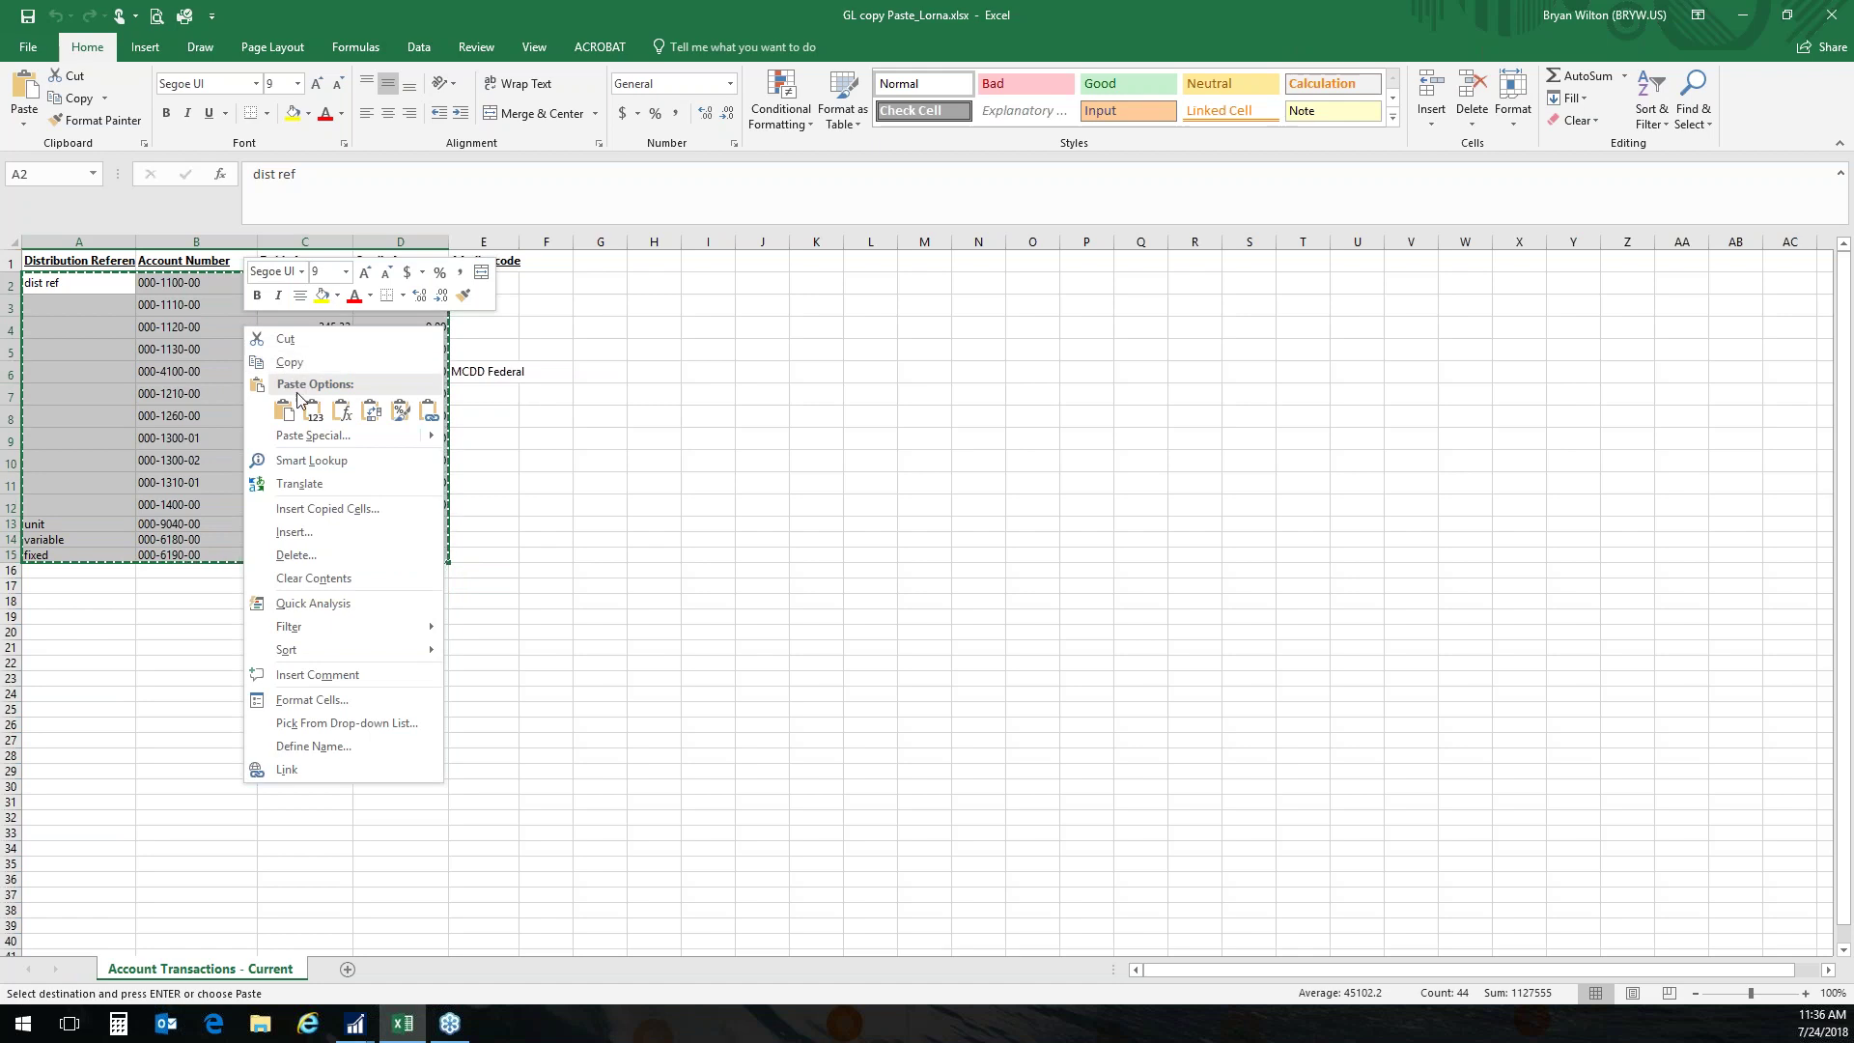
click(286, 372)
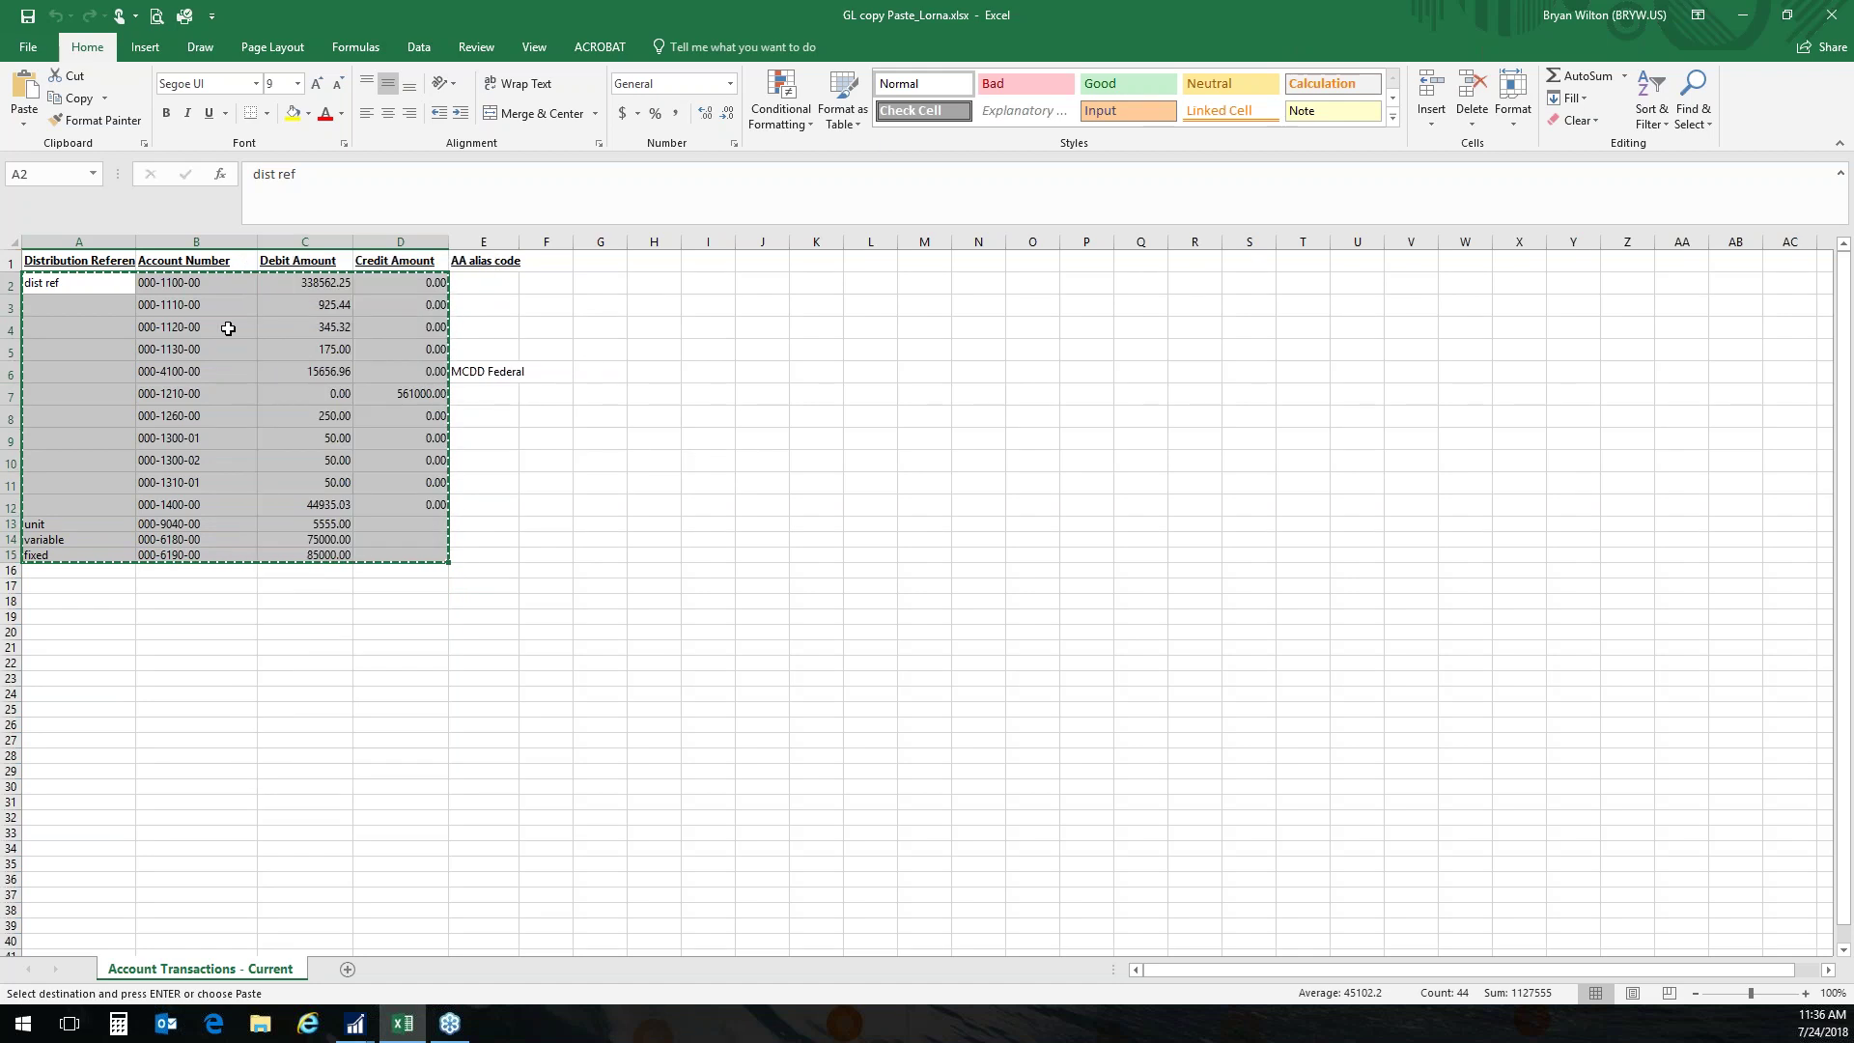
click(1746, 21)
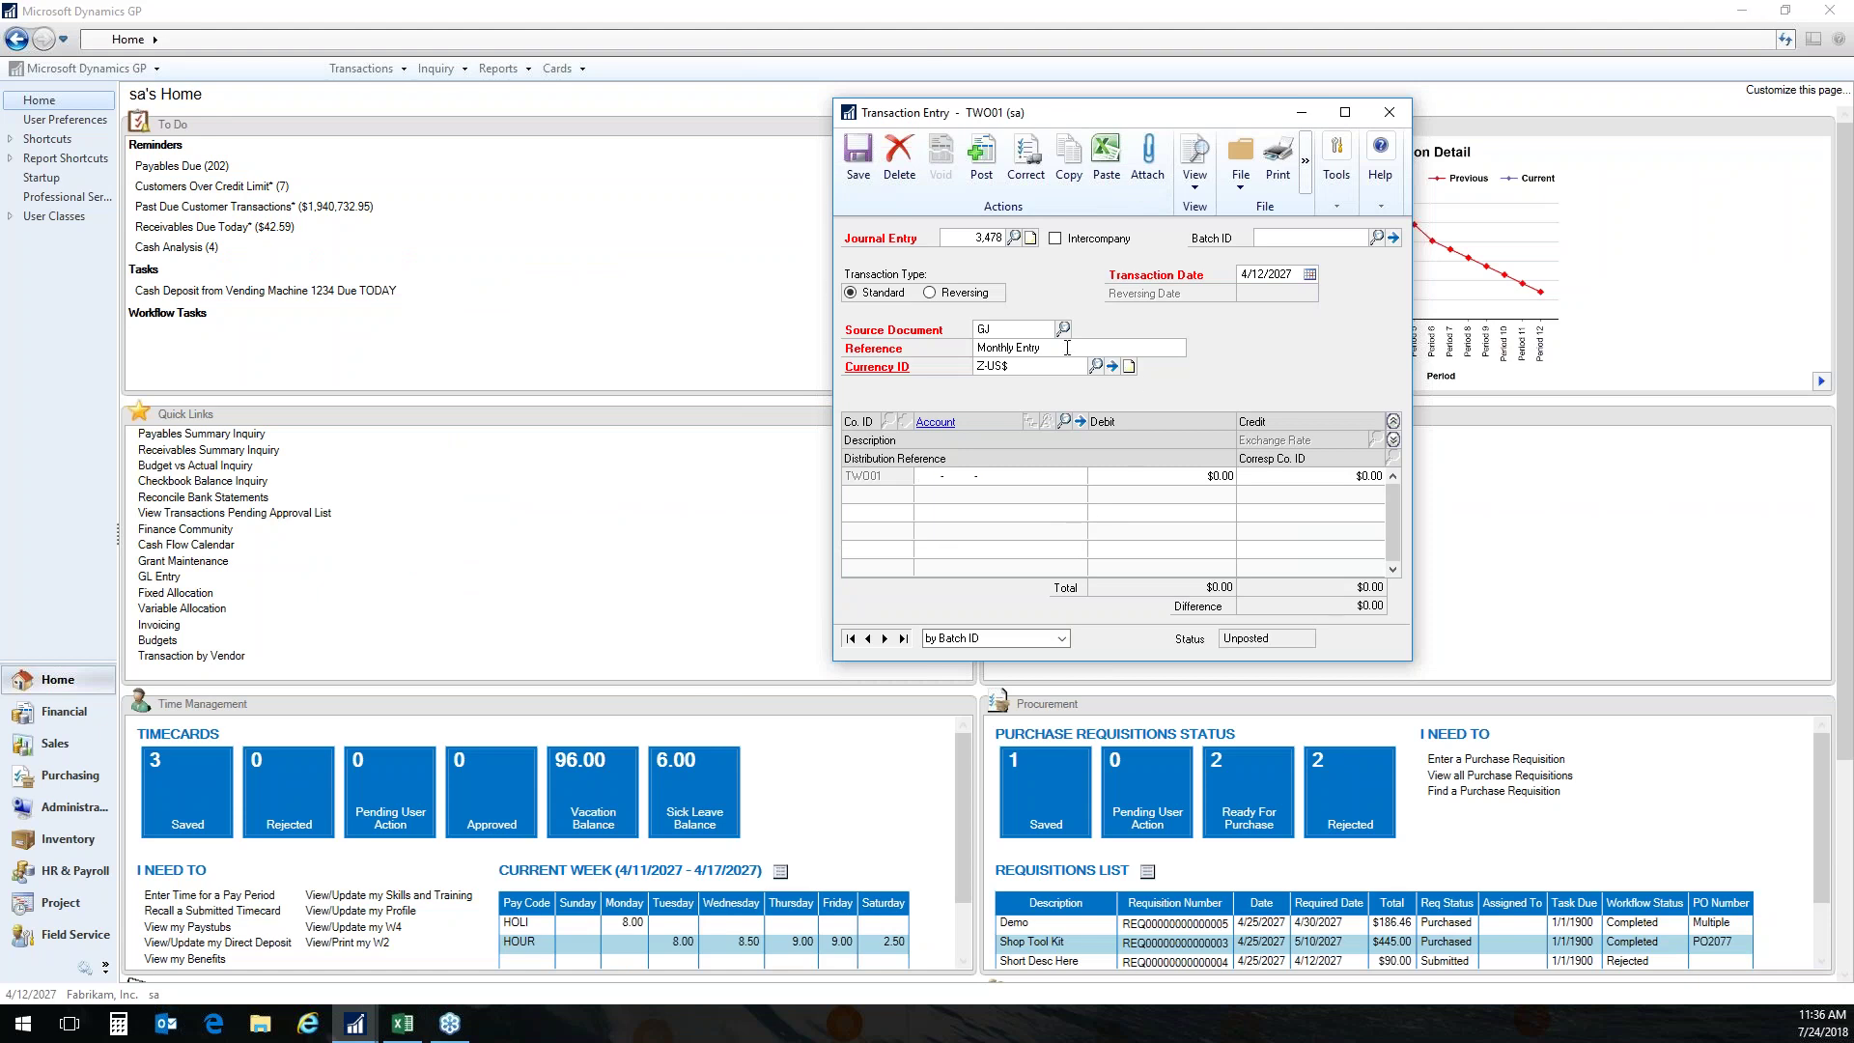
Paste the copied rows into the distribution lines, balancing the entry at $561,000.00.
click(1107, 179)
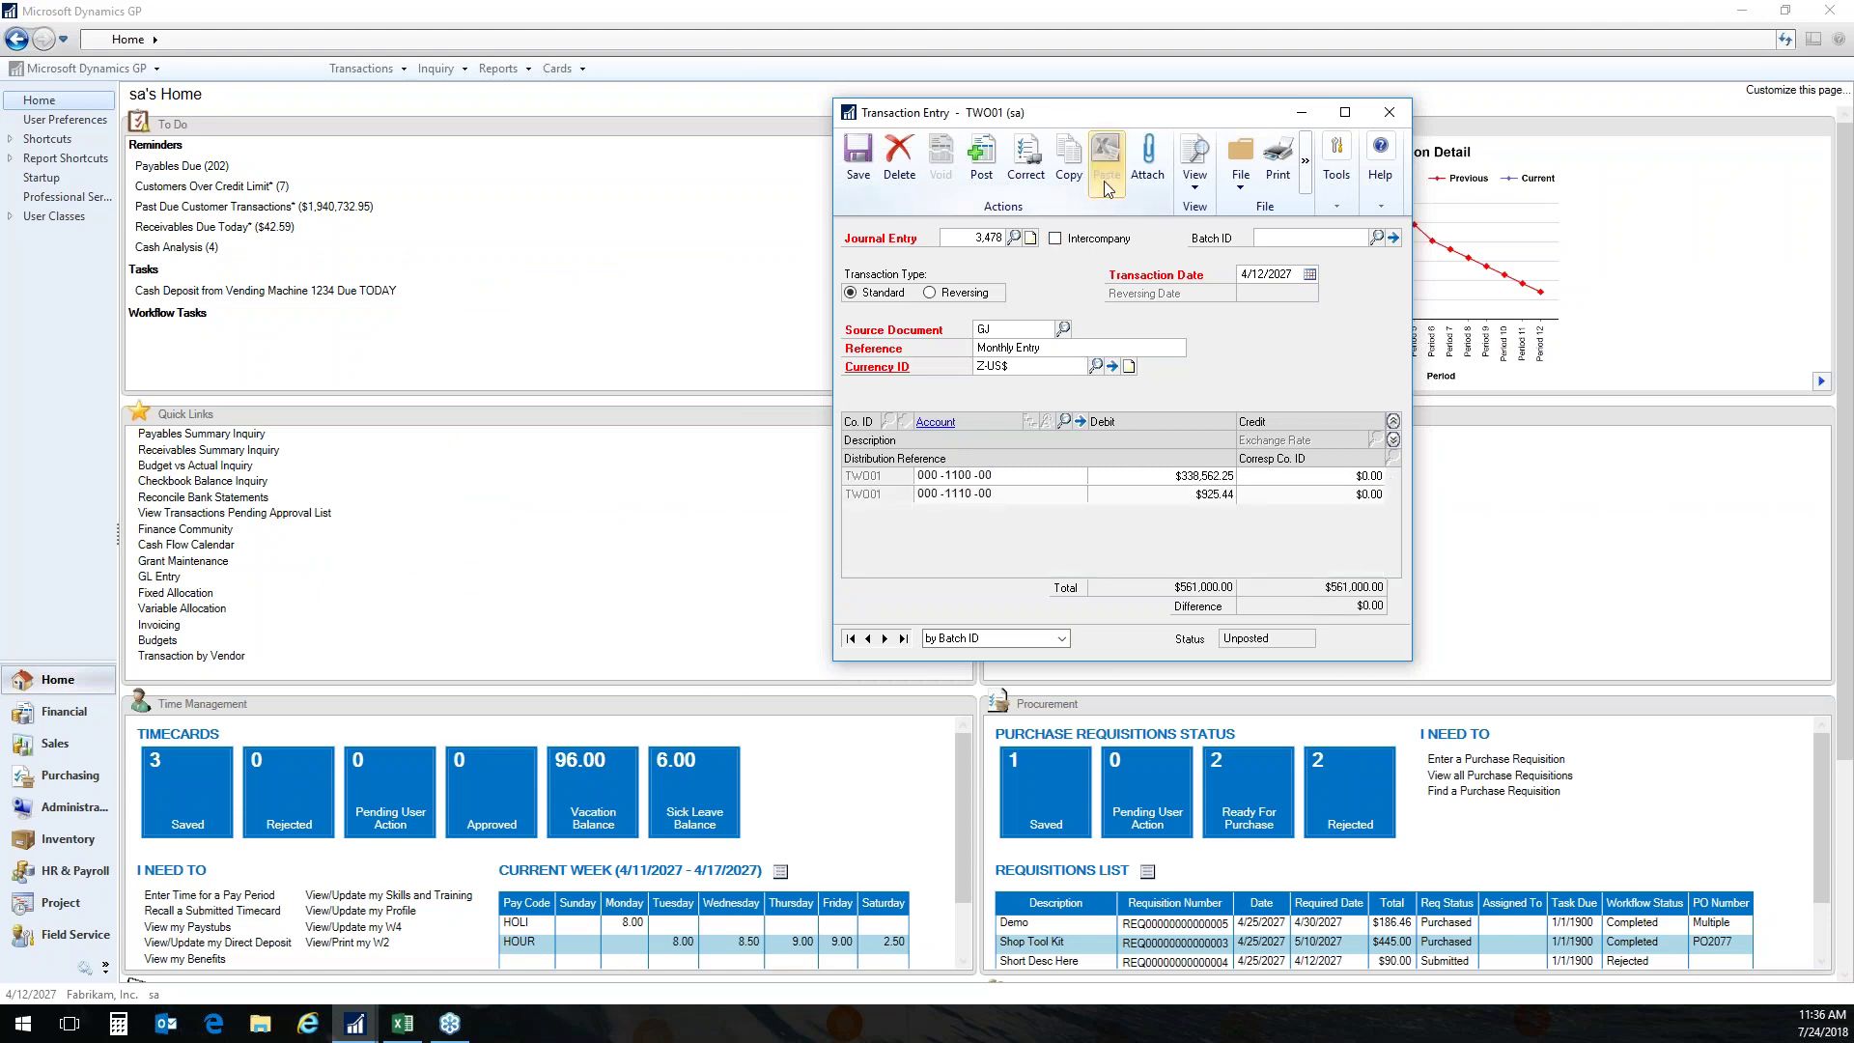
click(415, 1029)
click(460, 942)
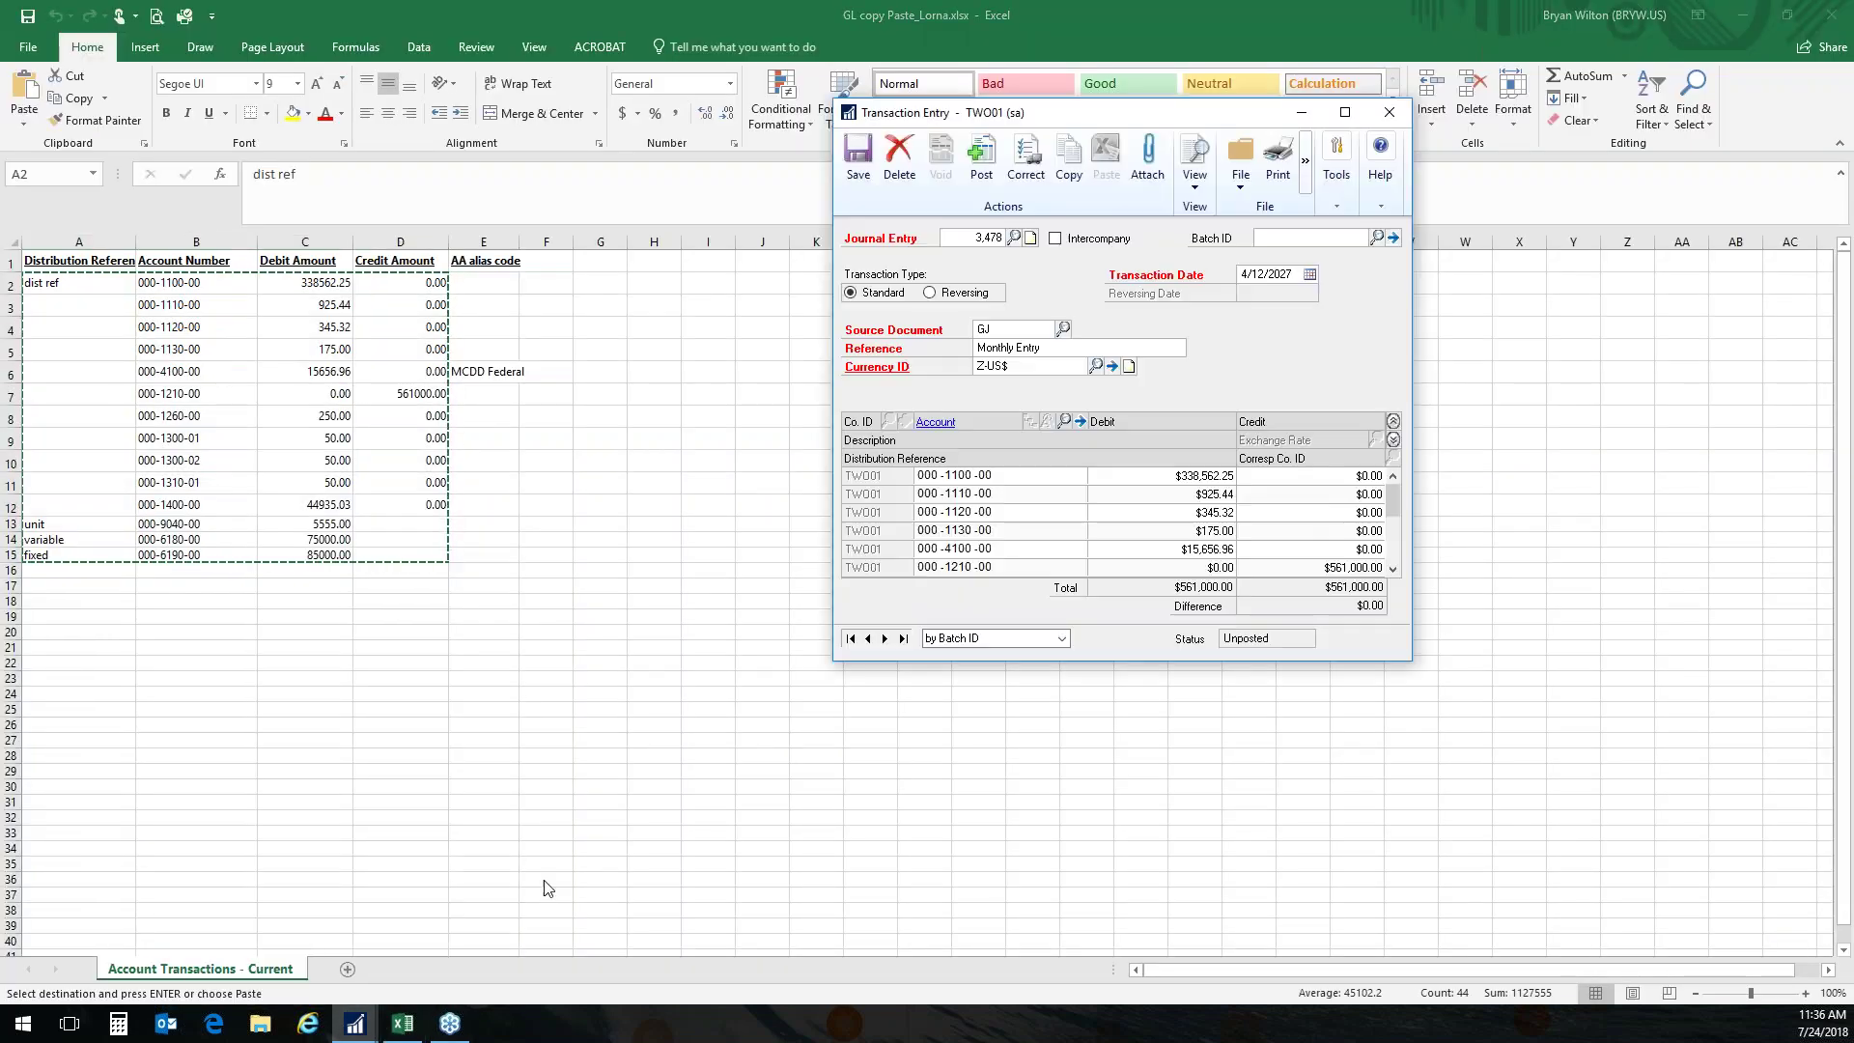
drag(1120, 121, 806, 152)
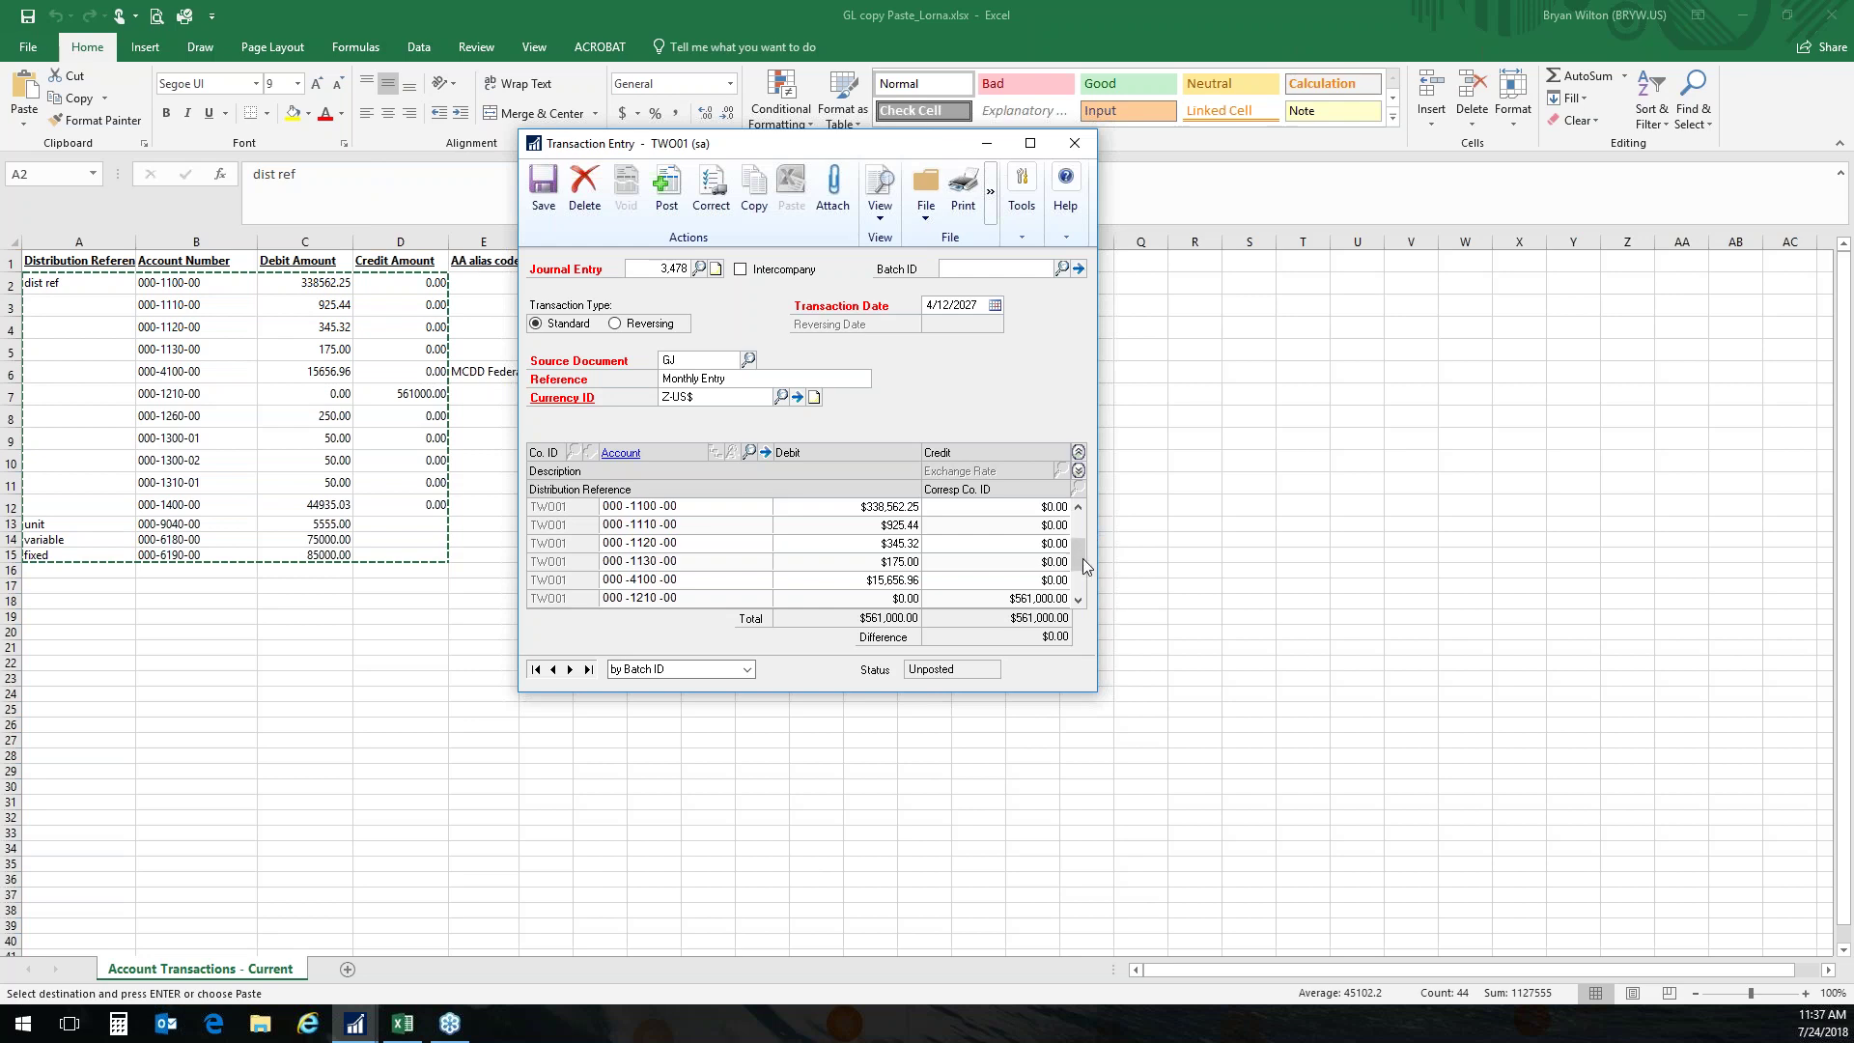
drag(1081, 559, 1088, 589)
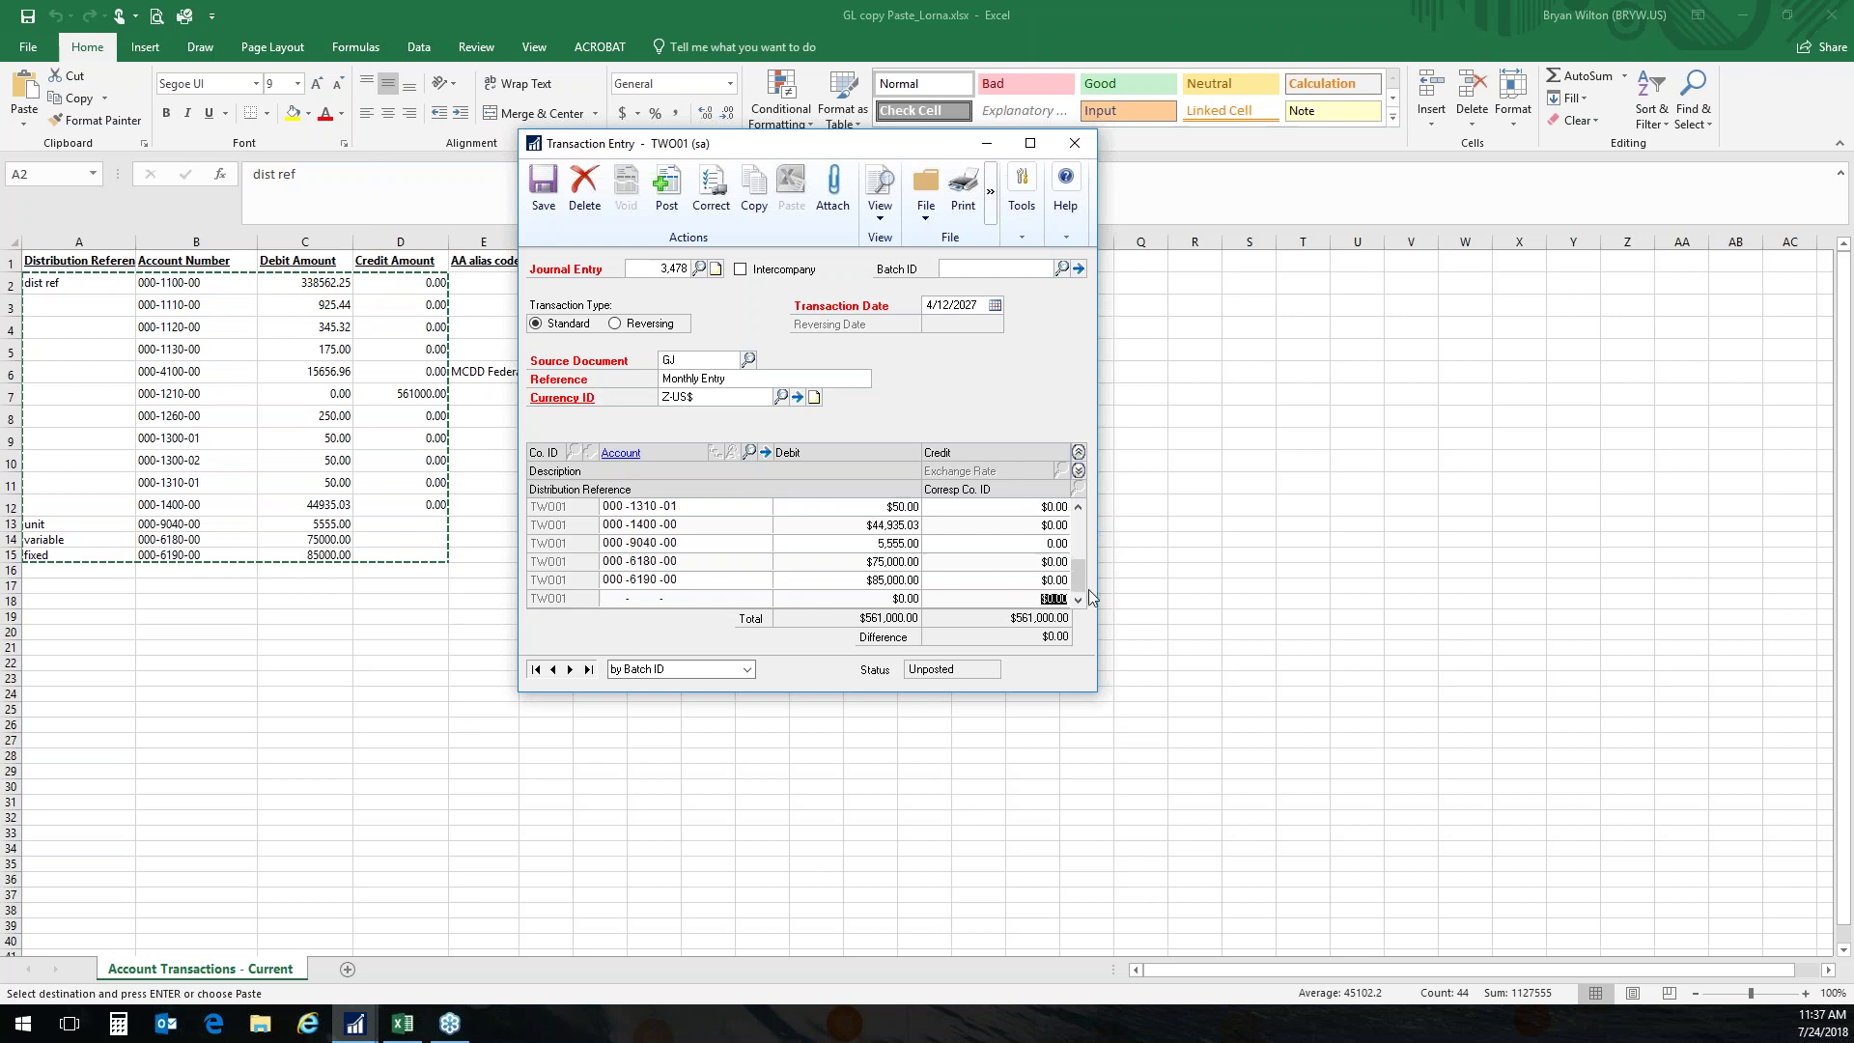
Open Unit Account Maintenance for unit account 000-9040-00 from its distribution line.
double_click(642, 543)
click(620, 453)
click(510, 259)
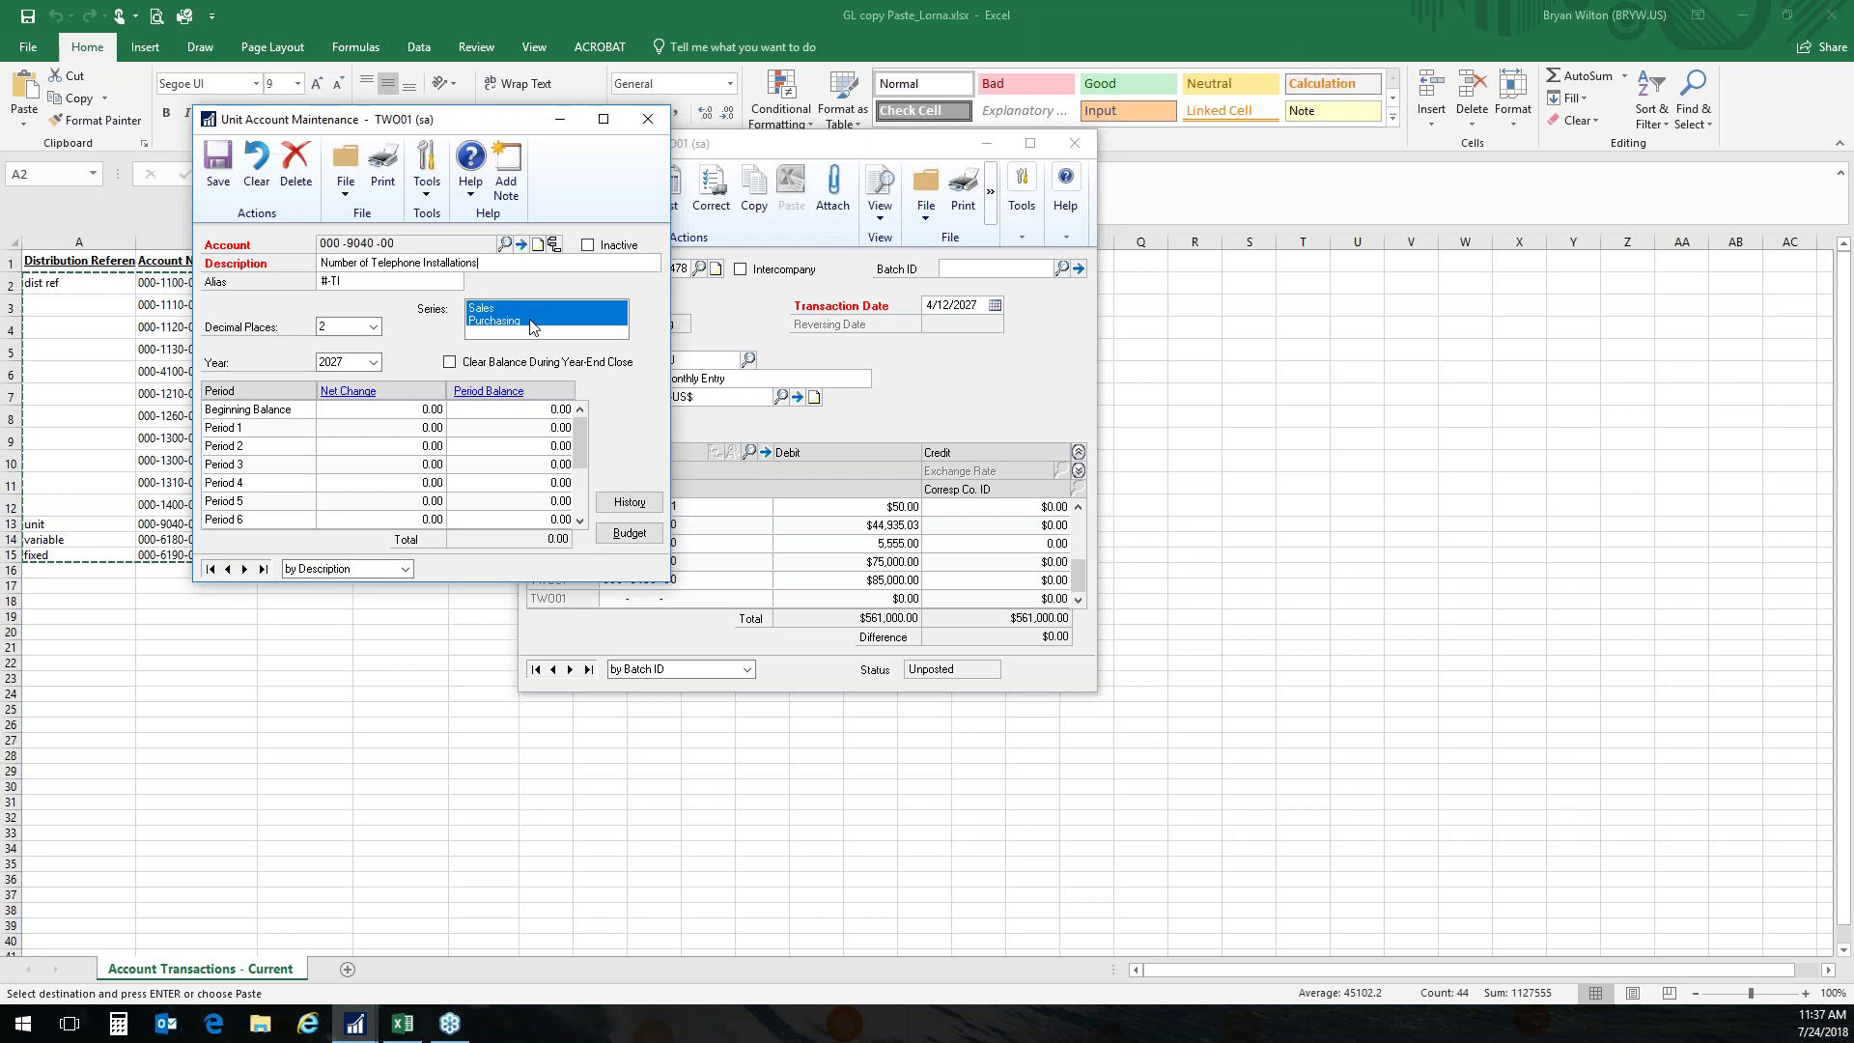
Browse the unit accounts list, including Arm Band Daily Sales, then close it and Unit Account Maintenance.
click(505, 244)
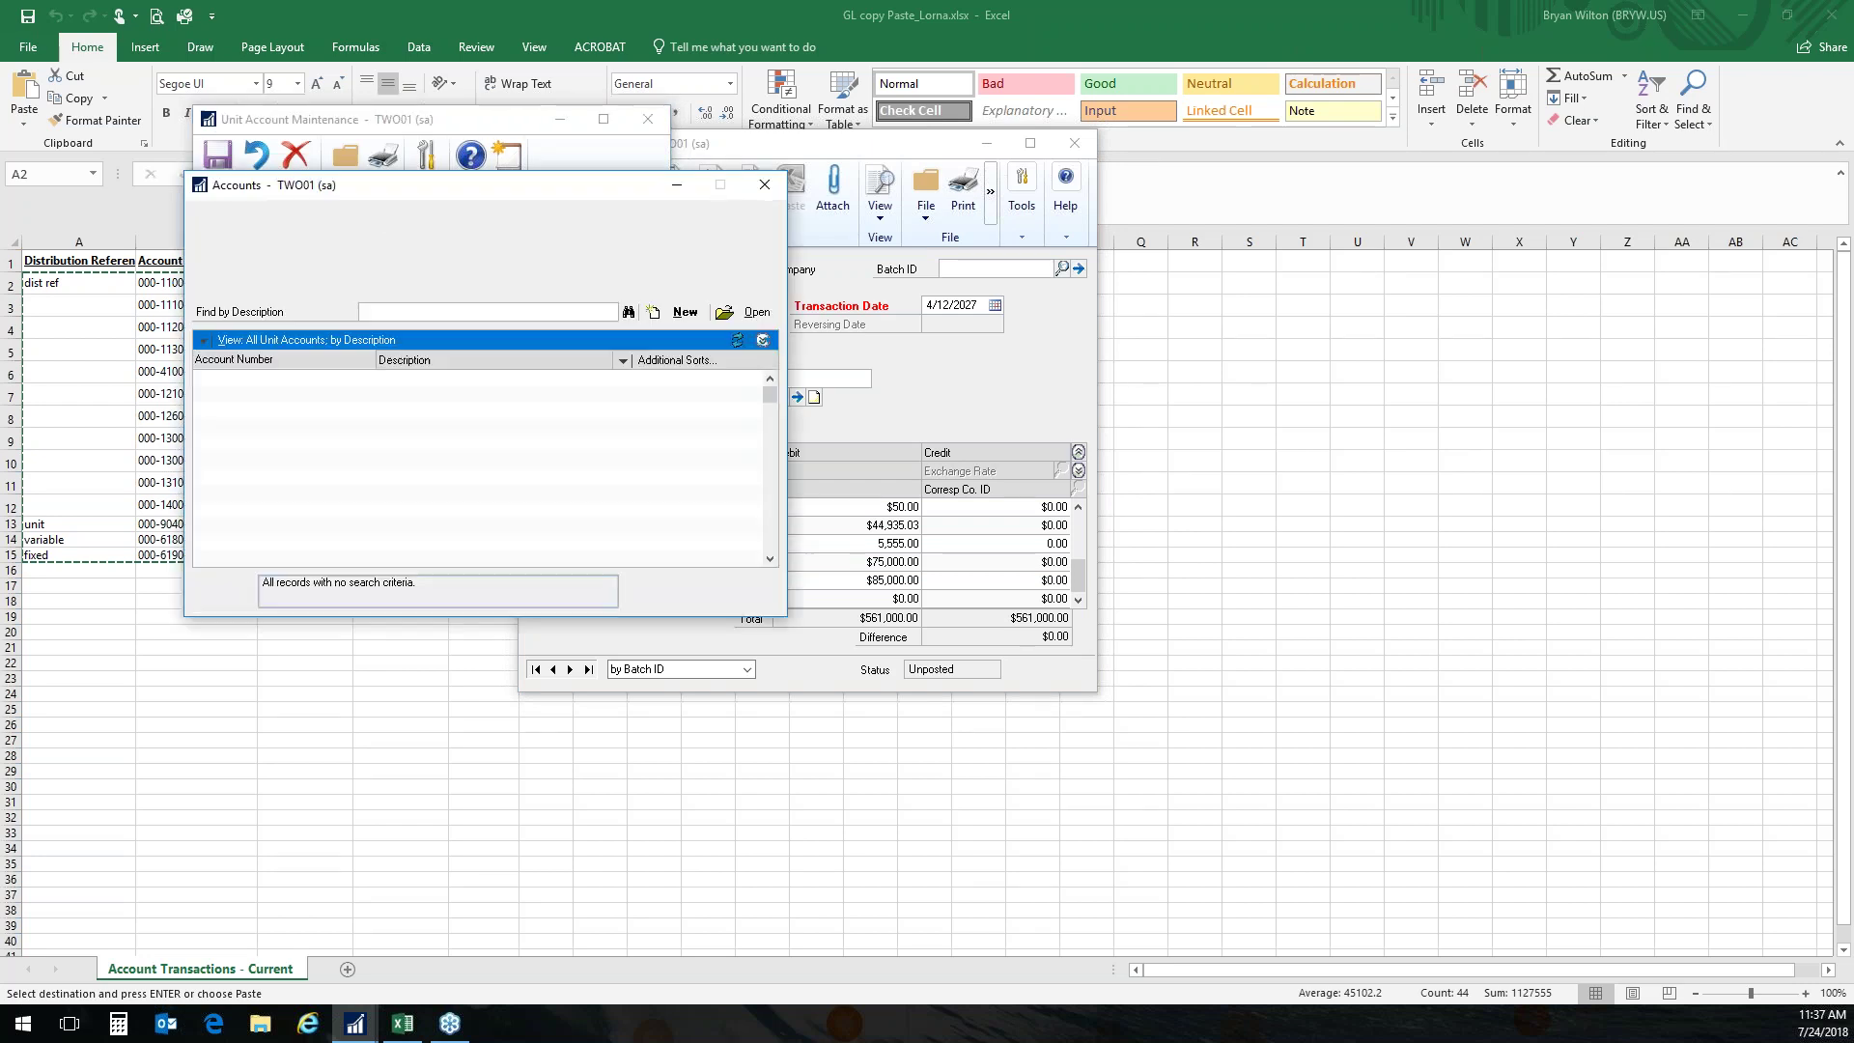
click(770, 378)
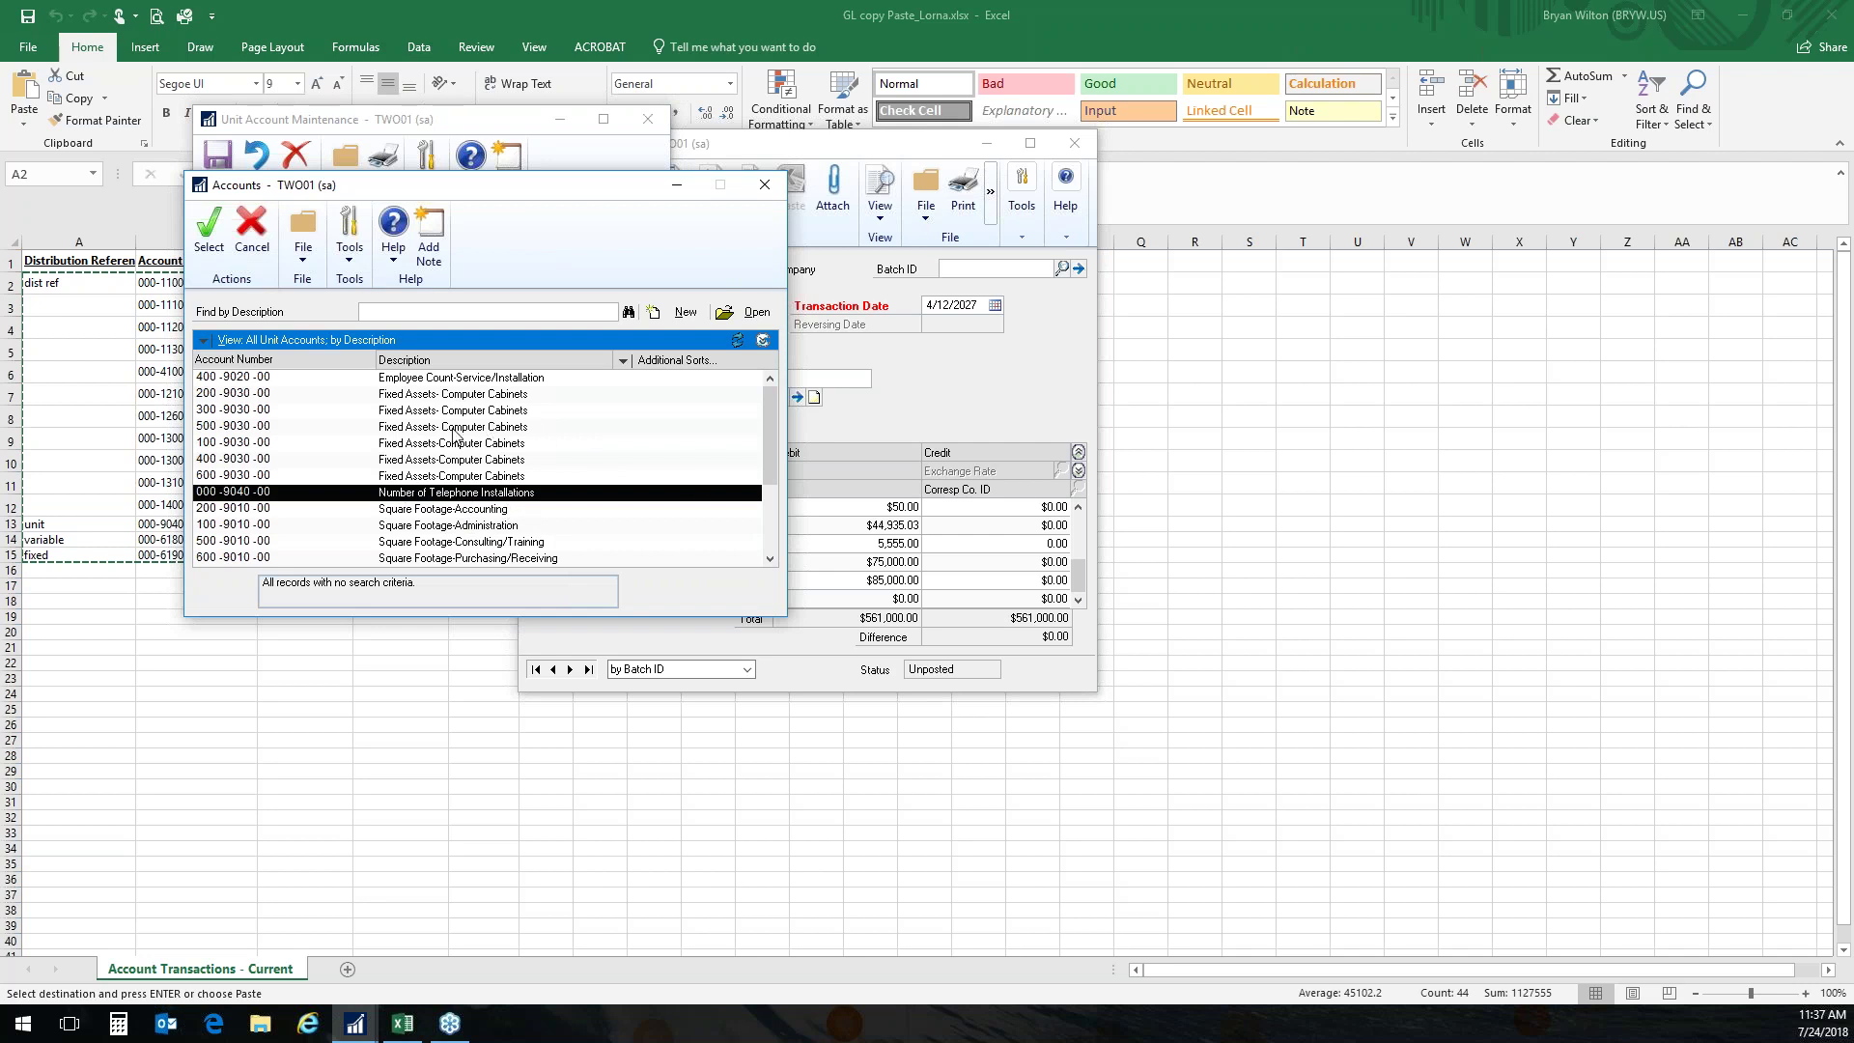
click(771, 378)
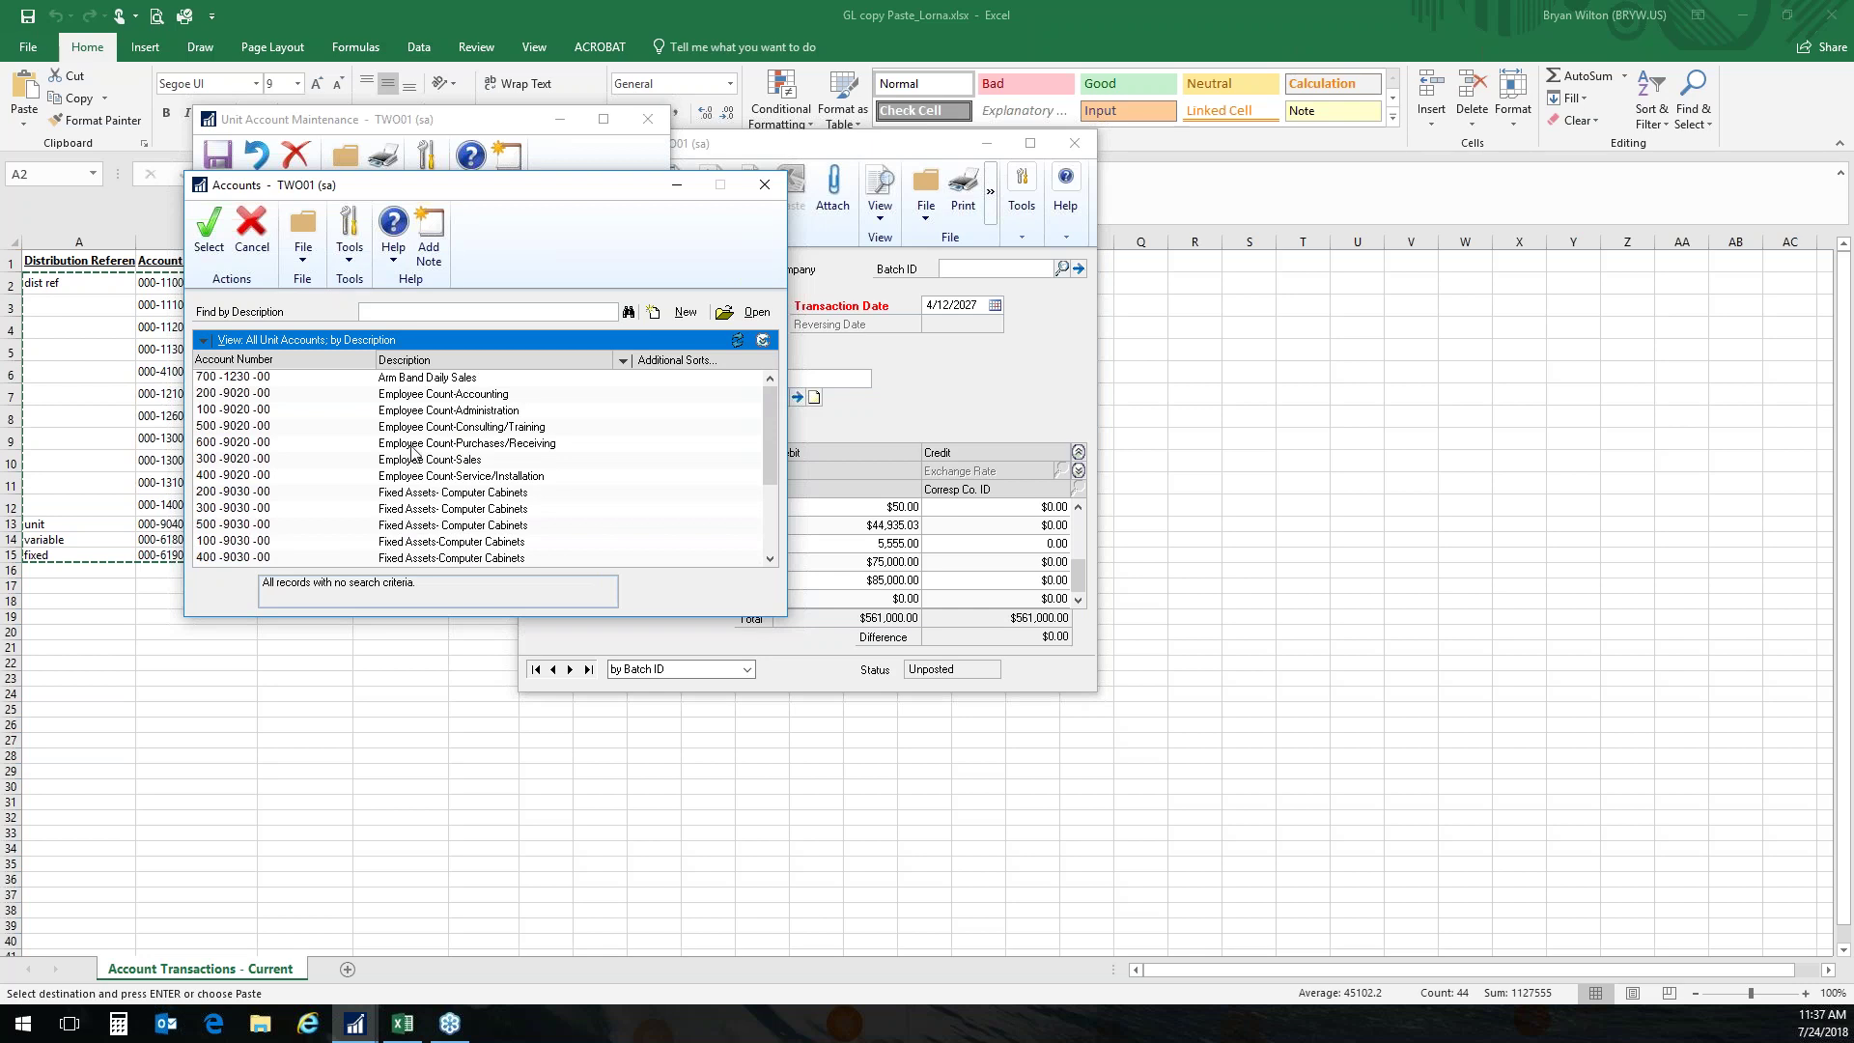
click(380, 384)
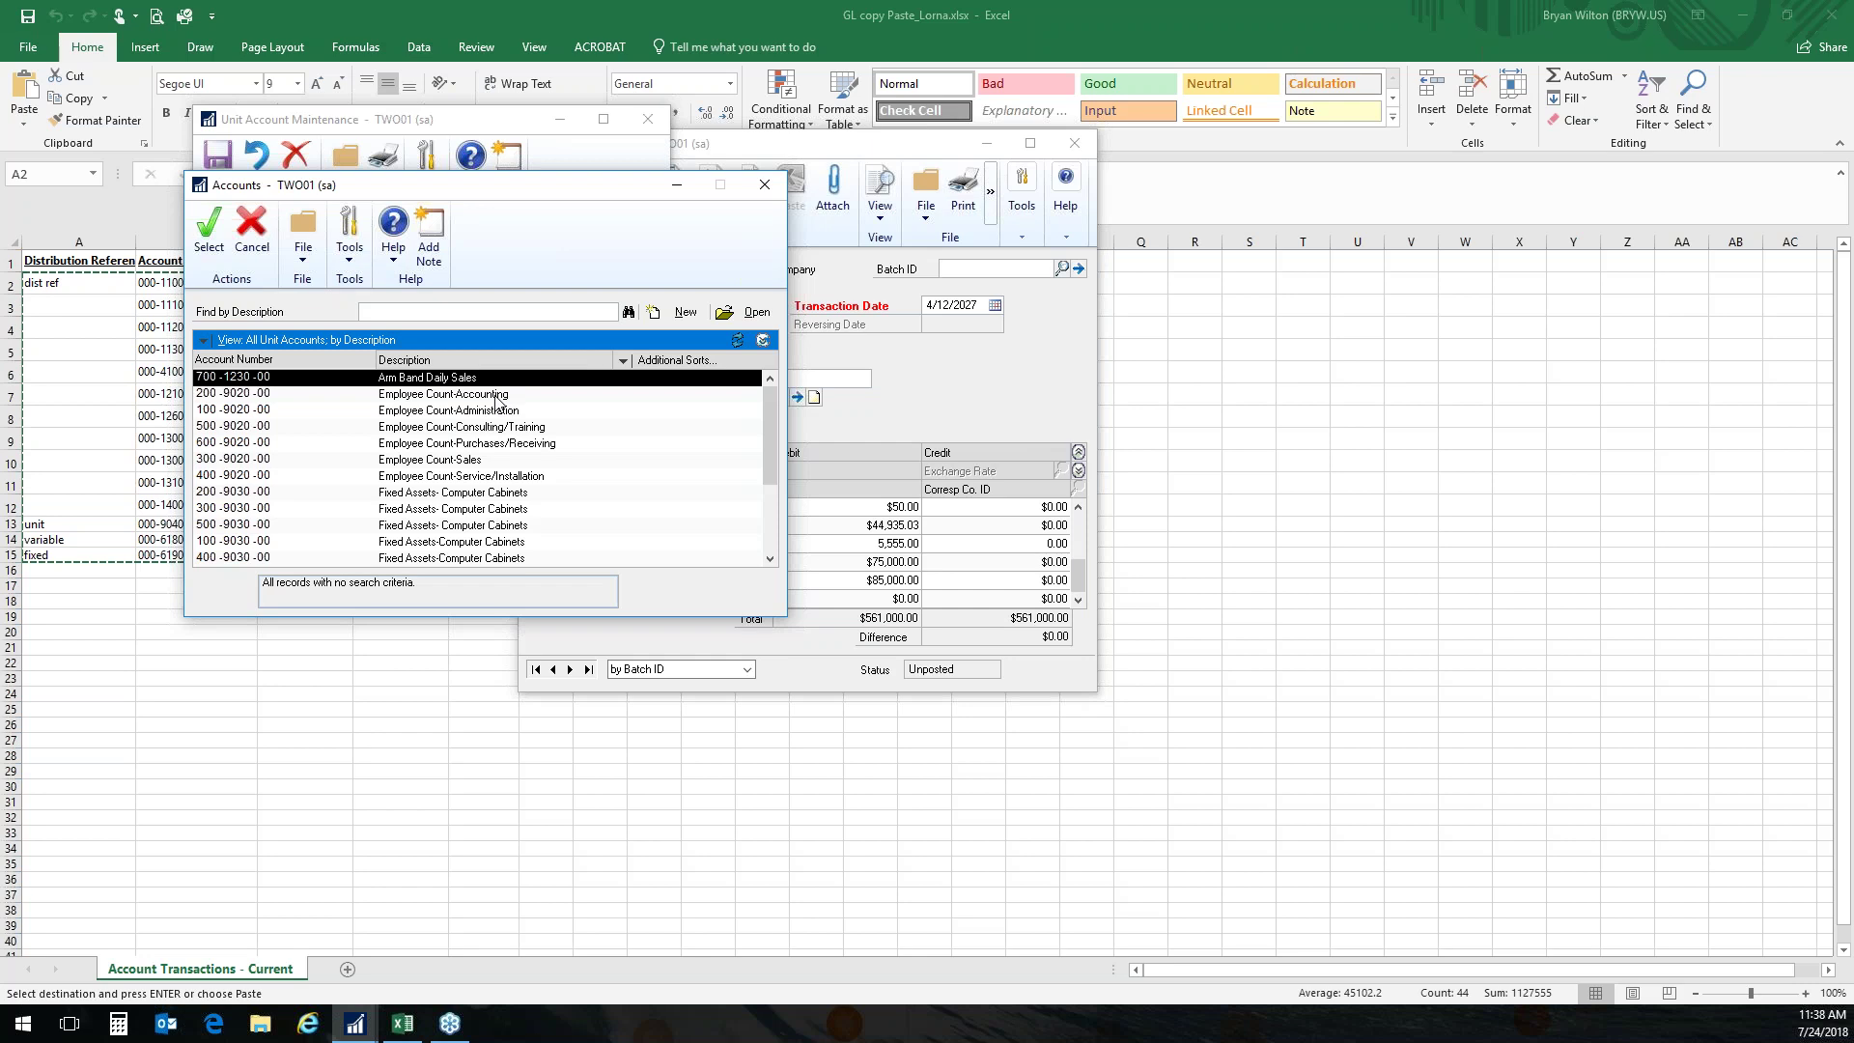
drag(772, 432, 775, 544)
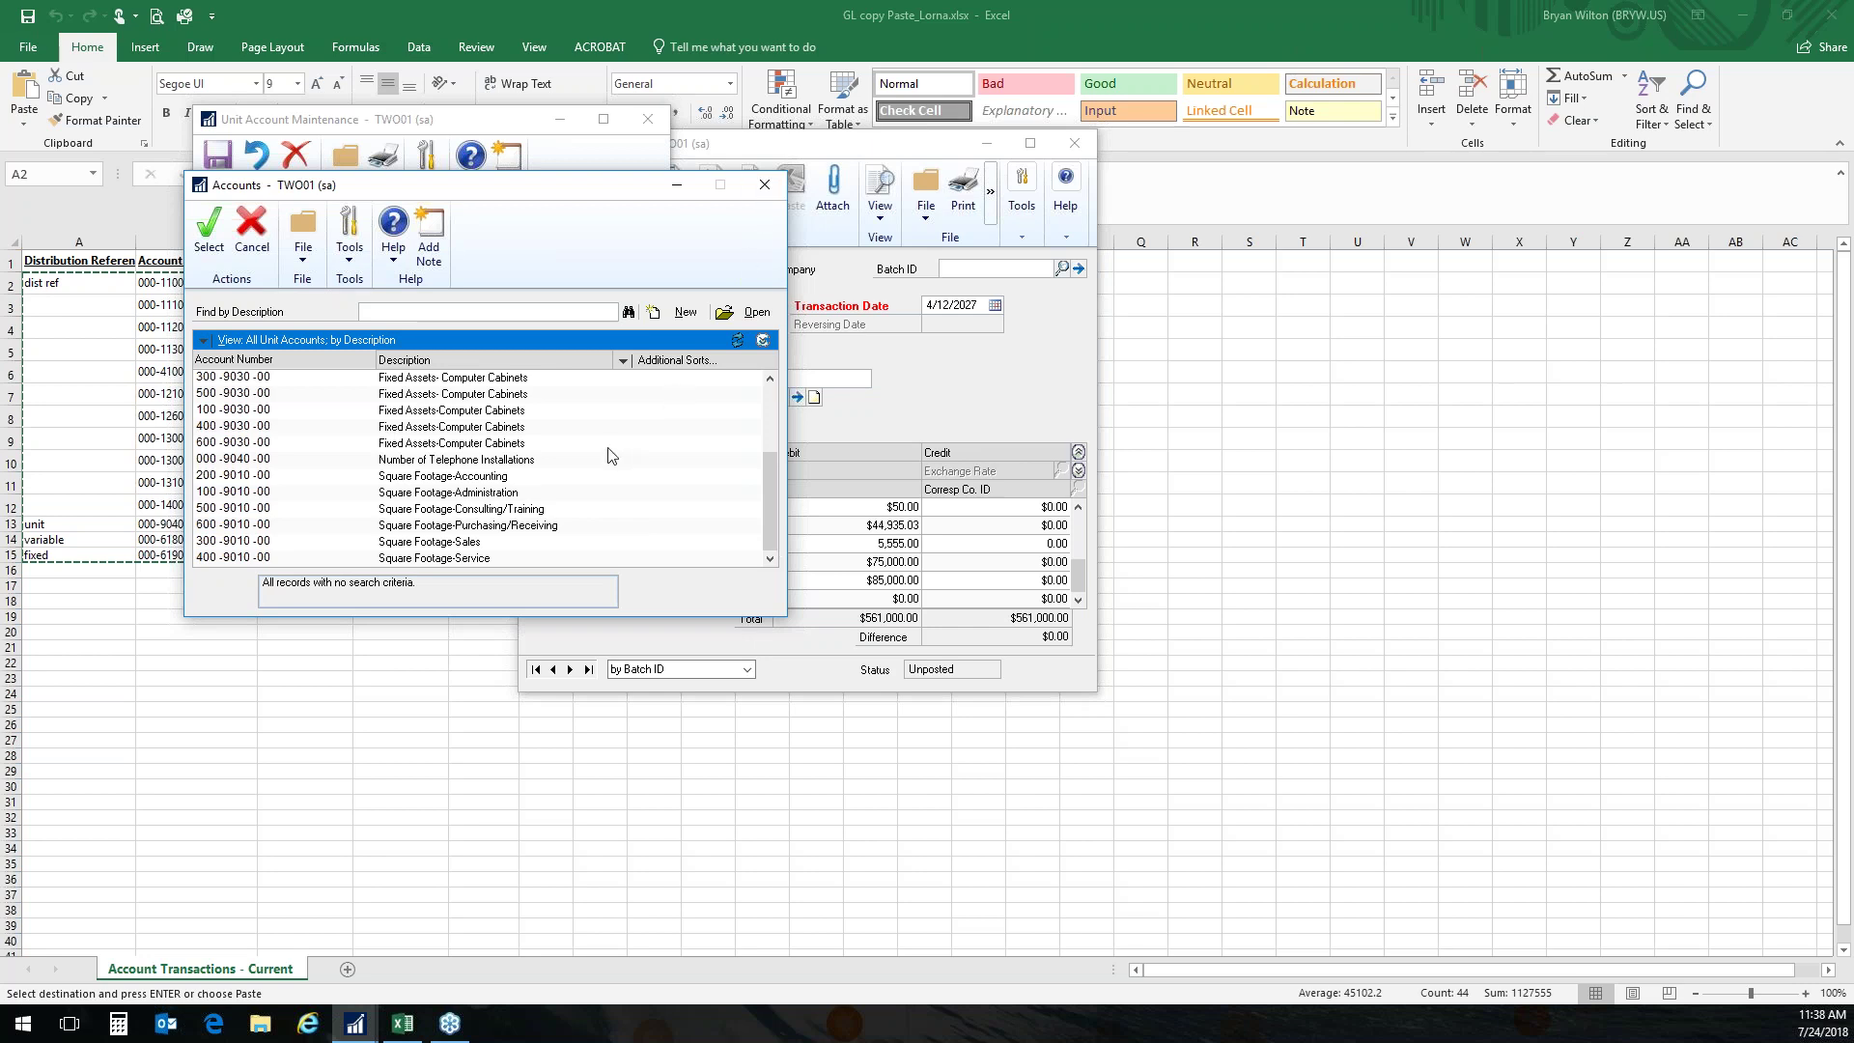
click(765, 188)
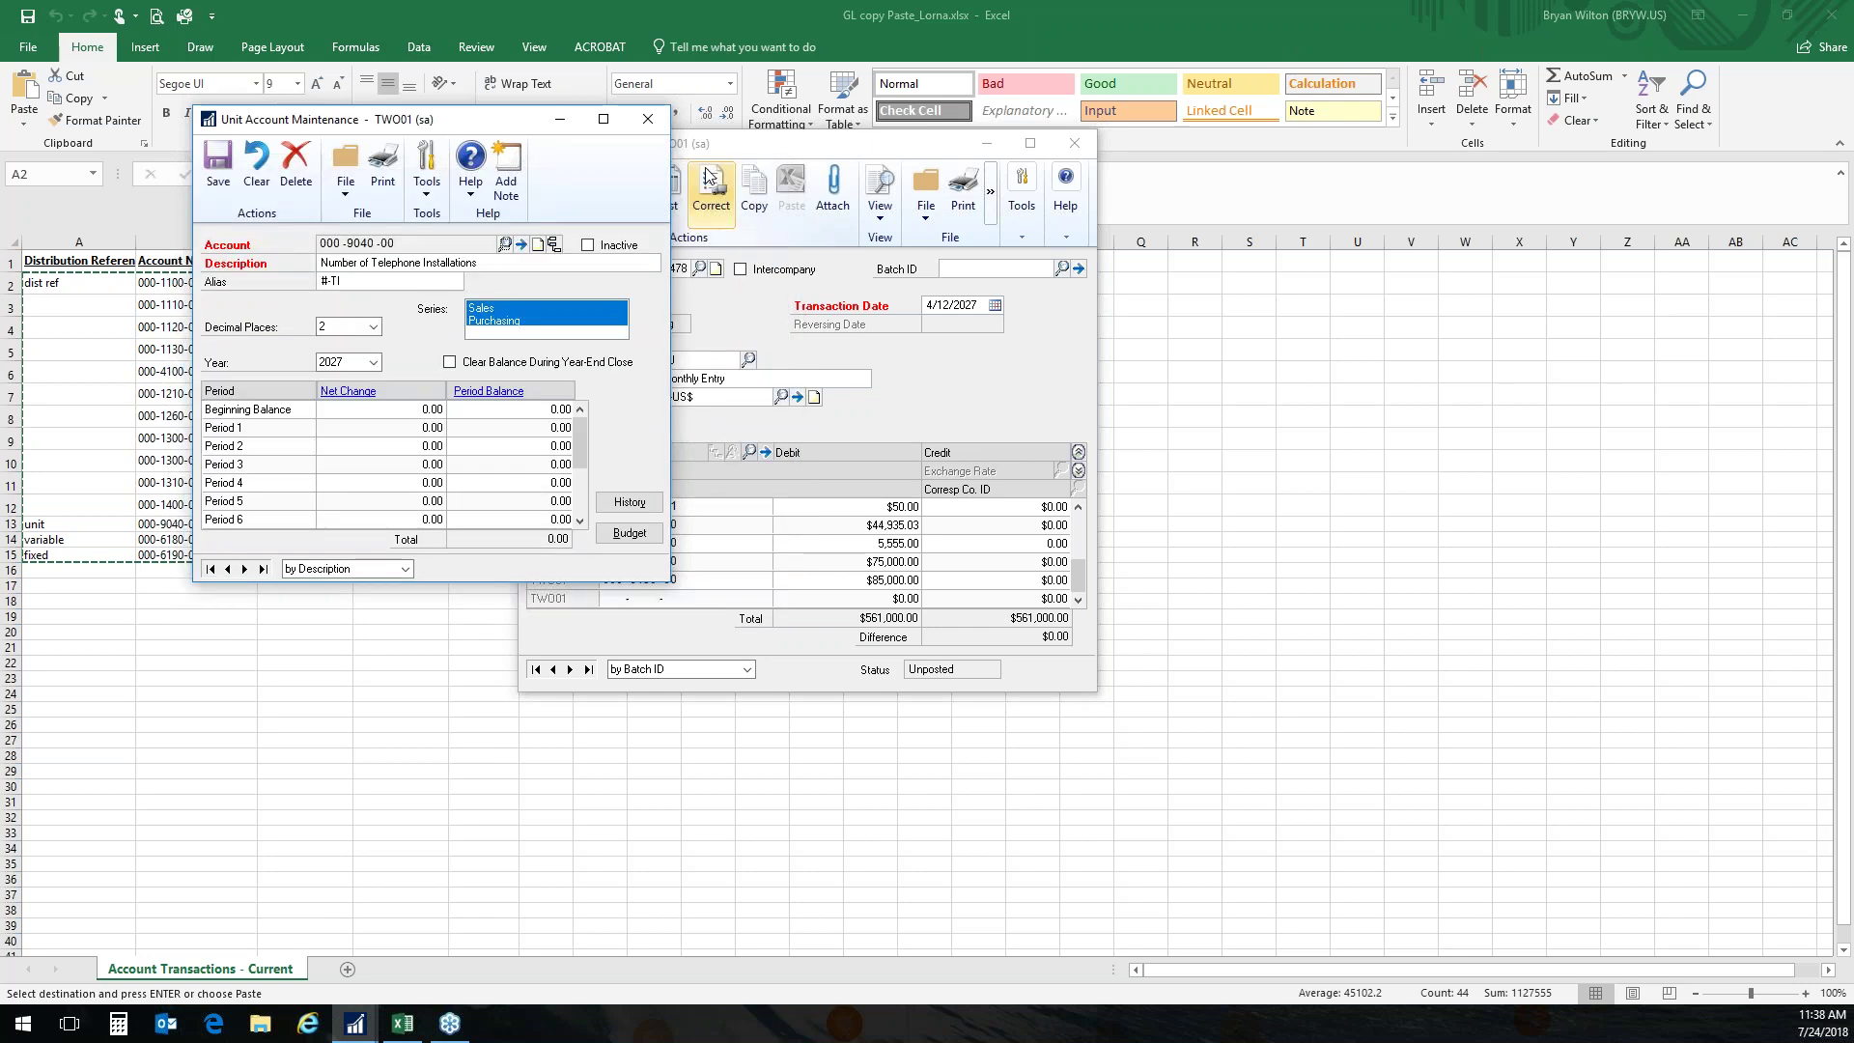
click(648, 119)
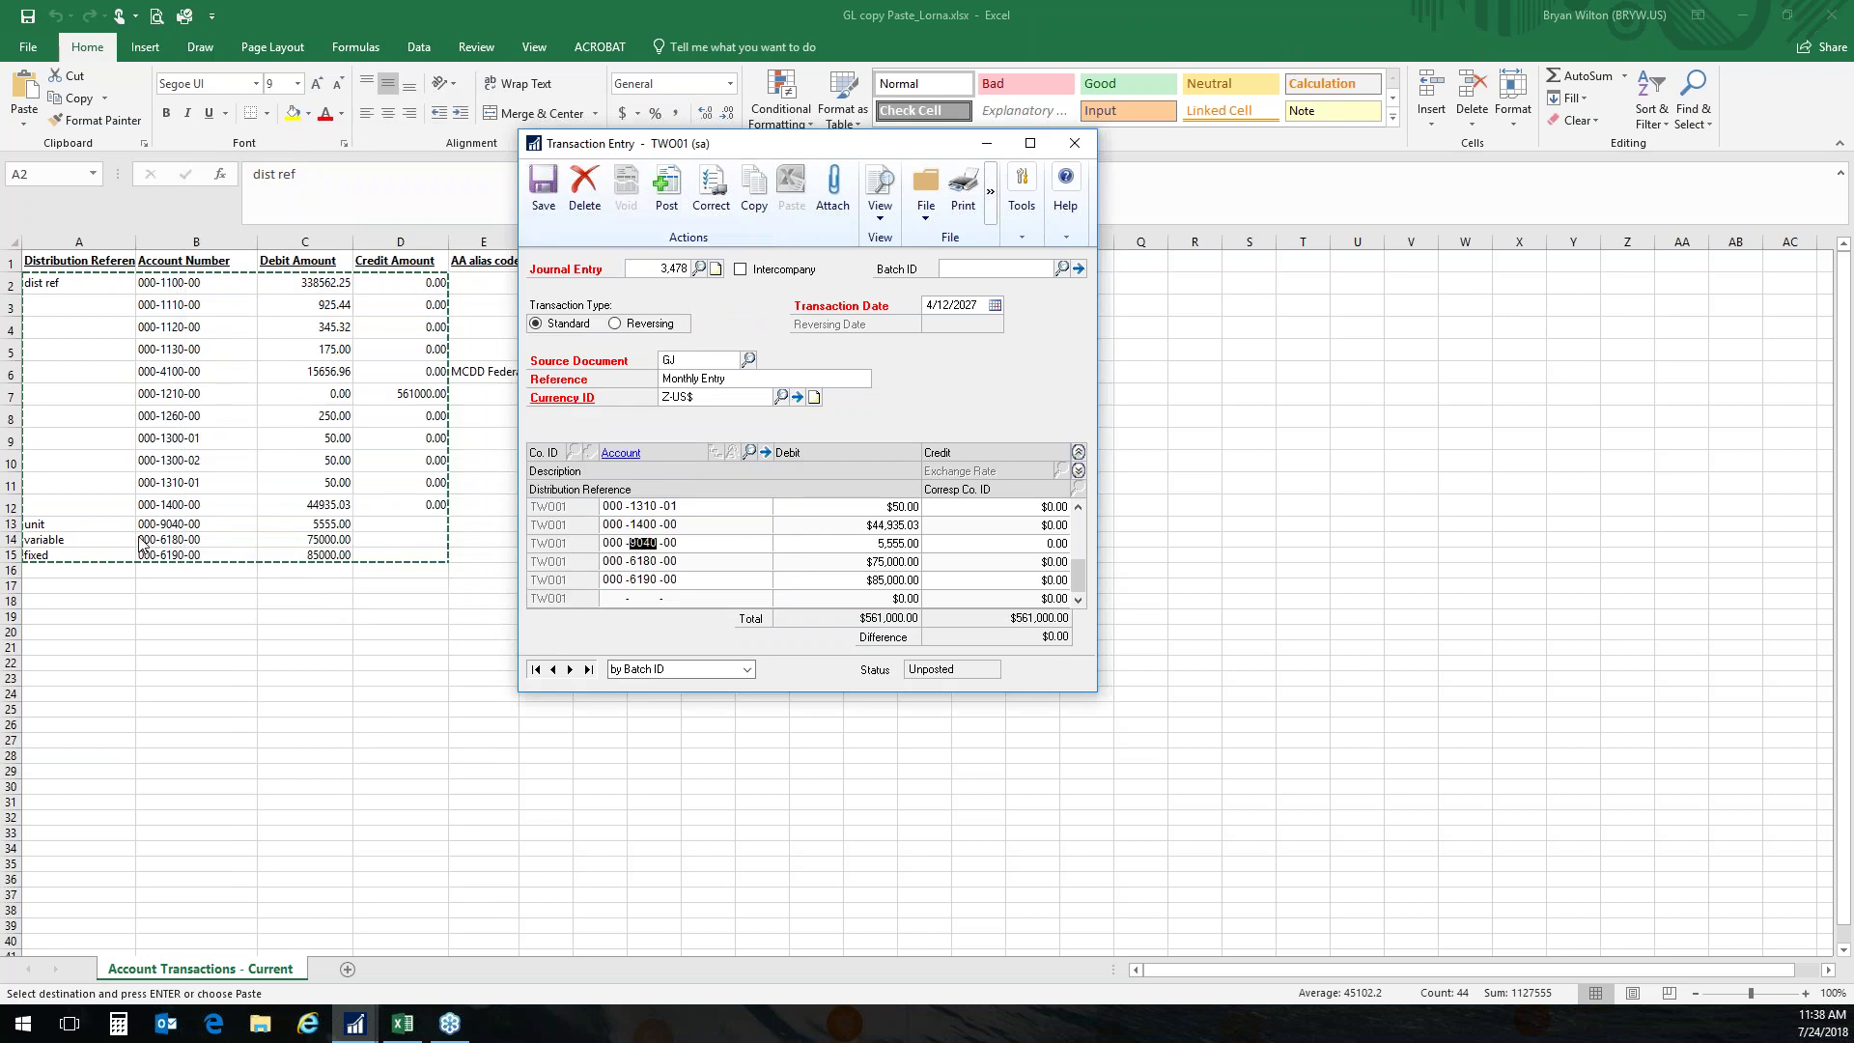
double_click(636, 565)
click(619, 454)
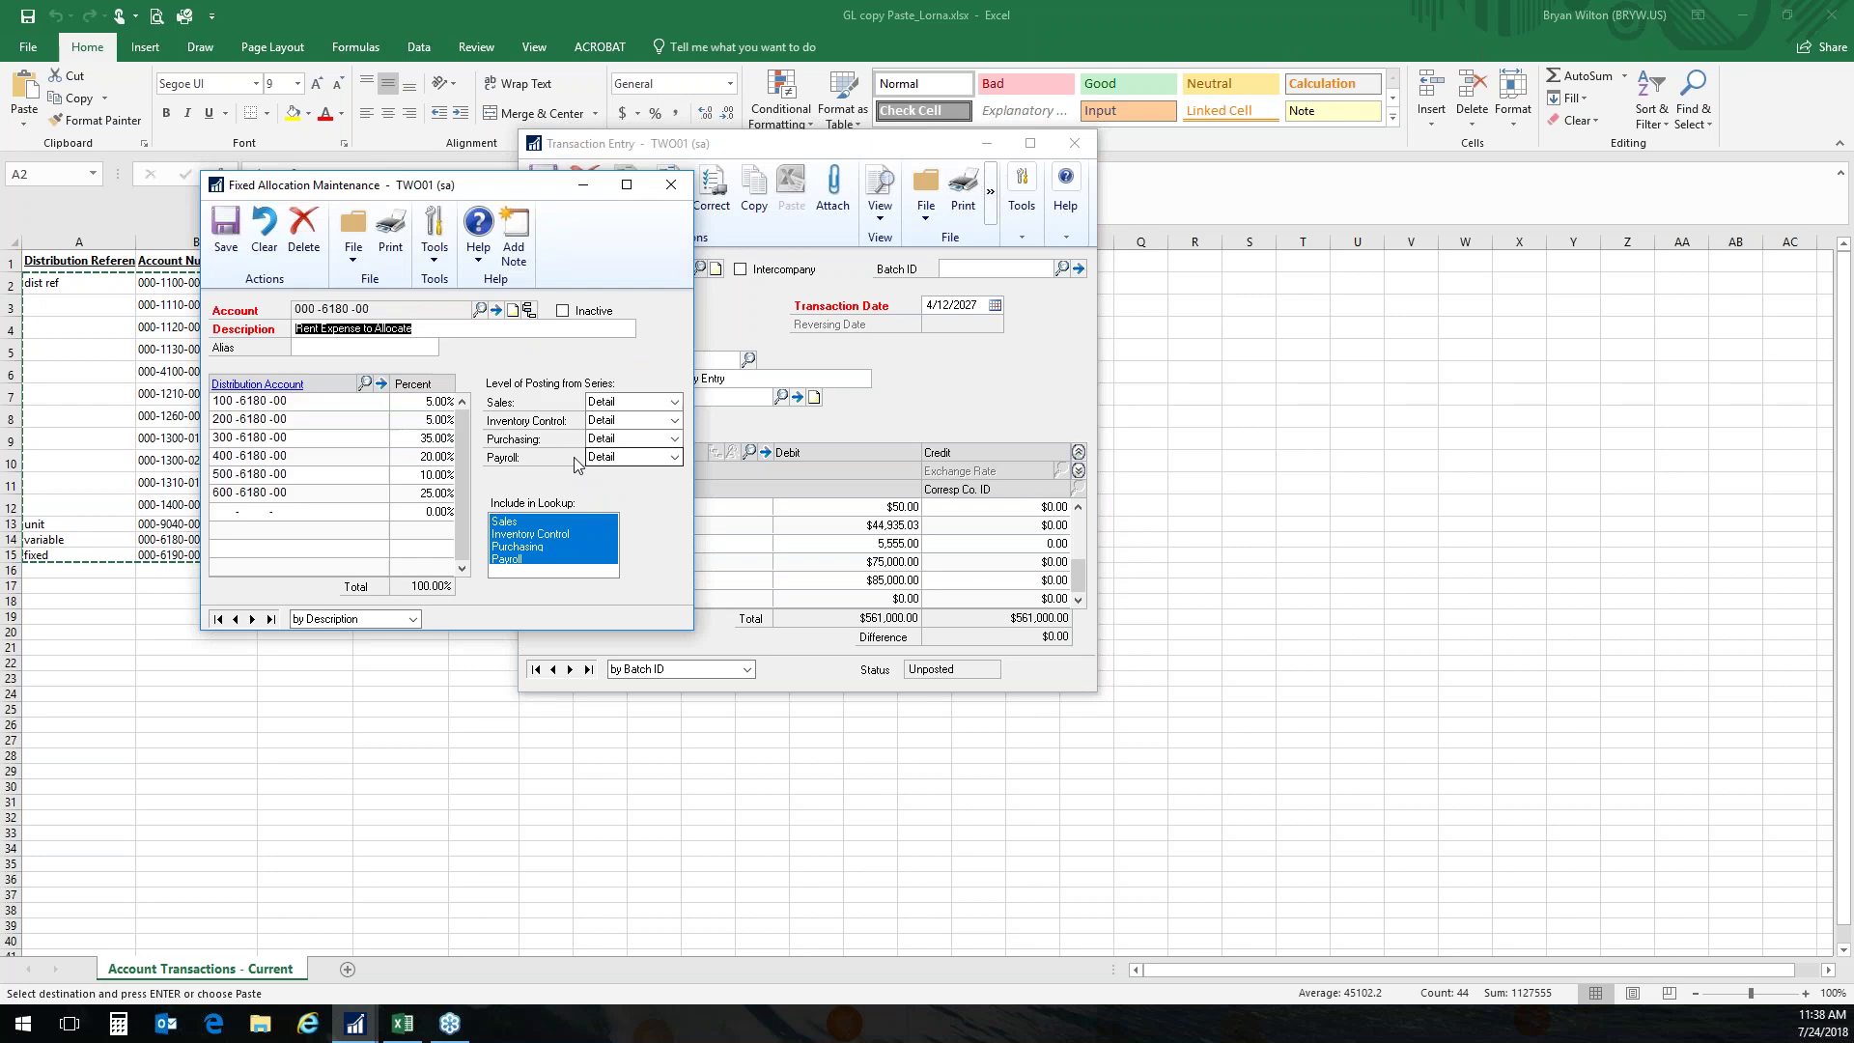
click(440, 324)
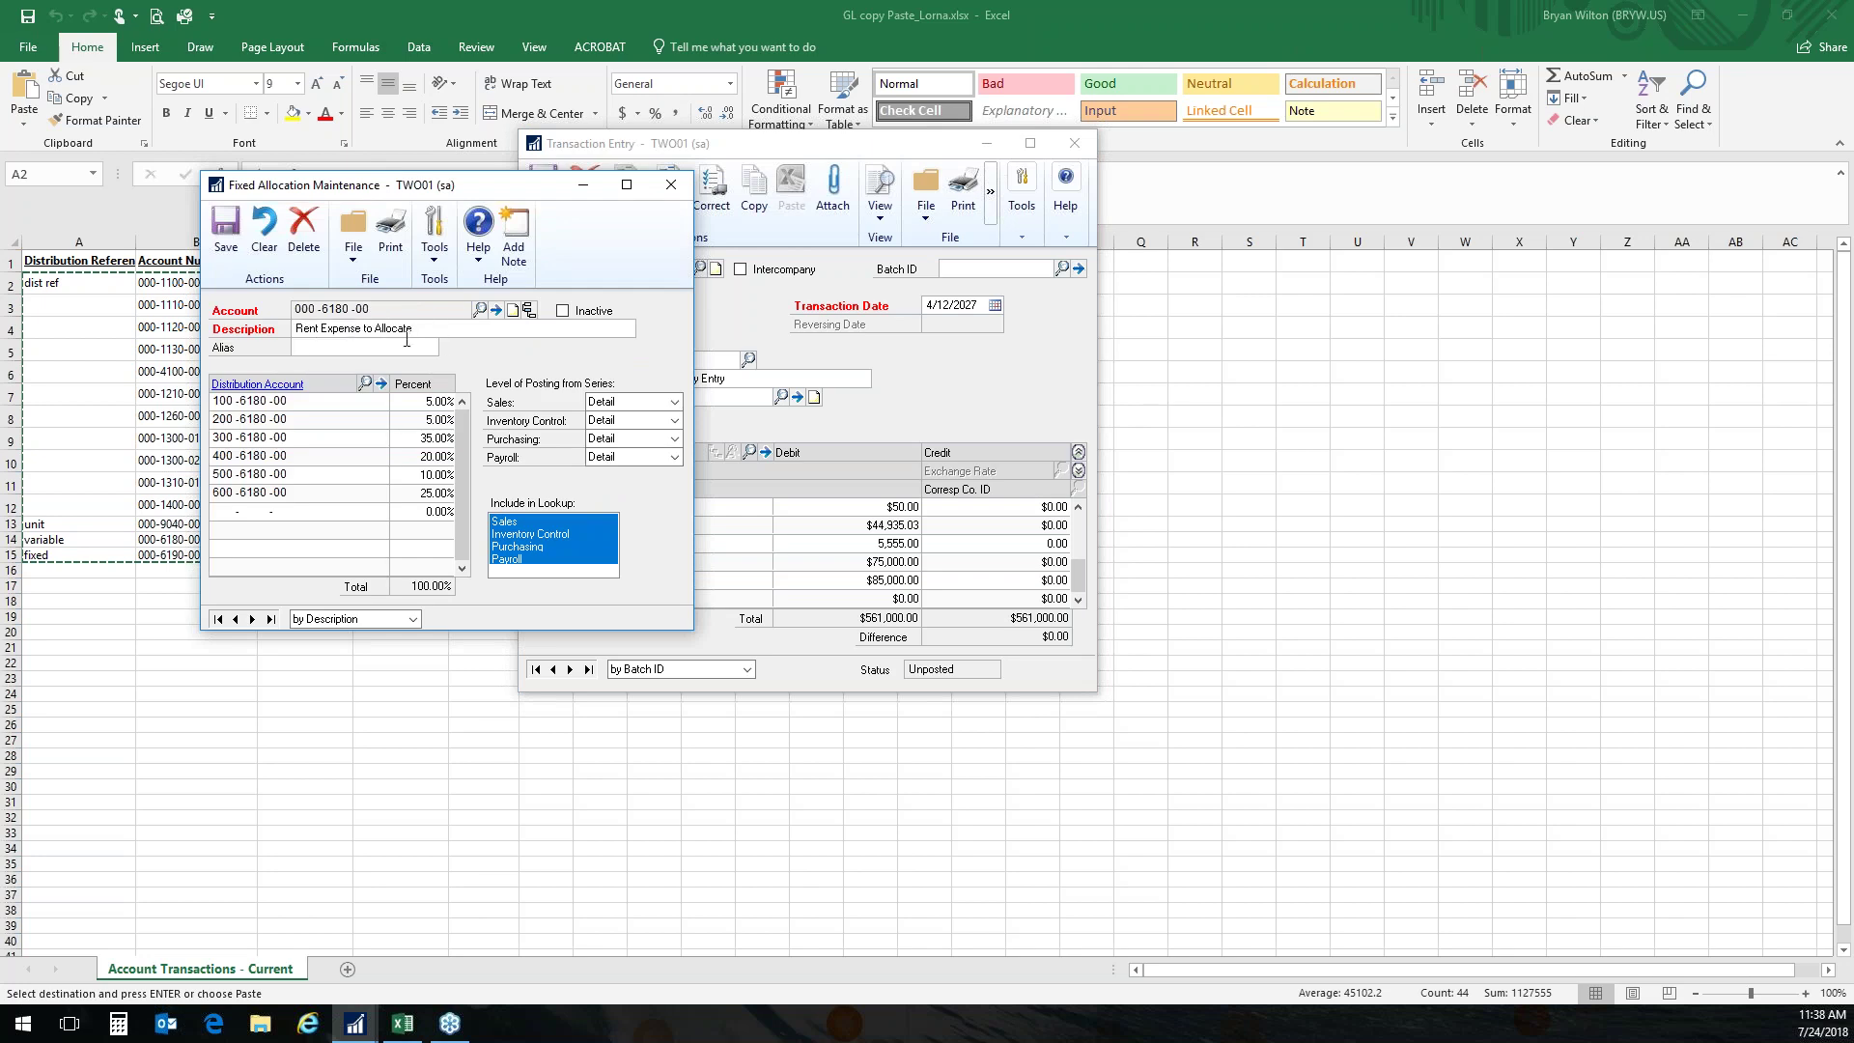
click(672, 187)
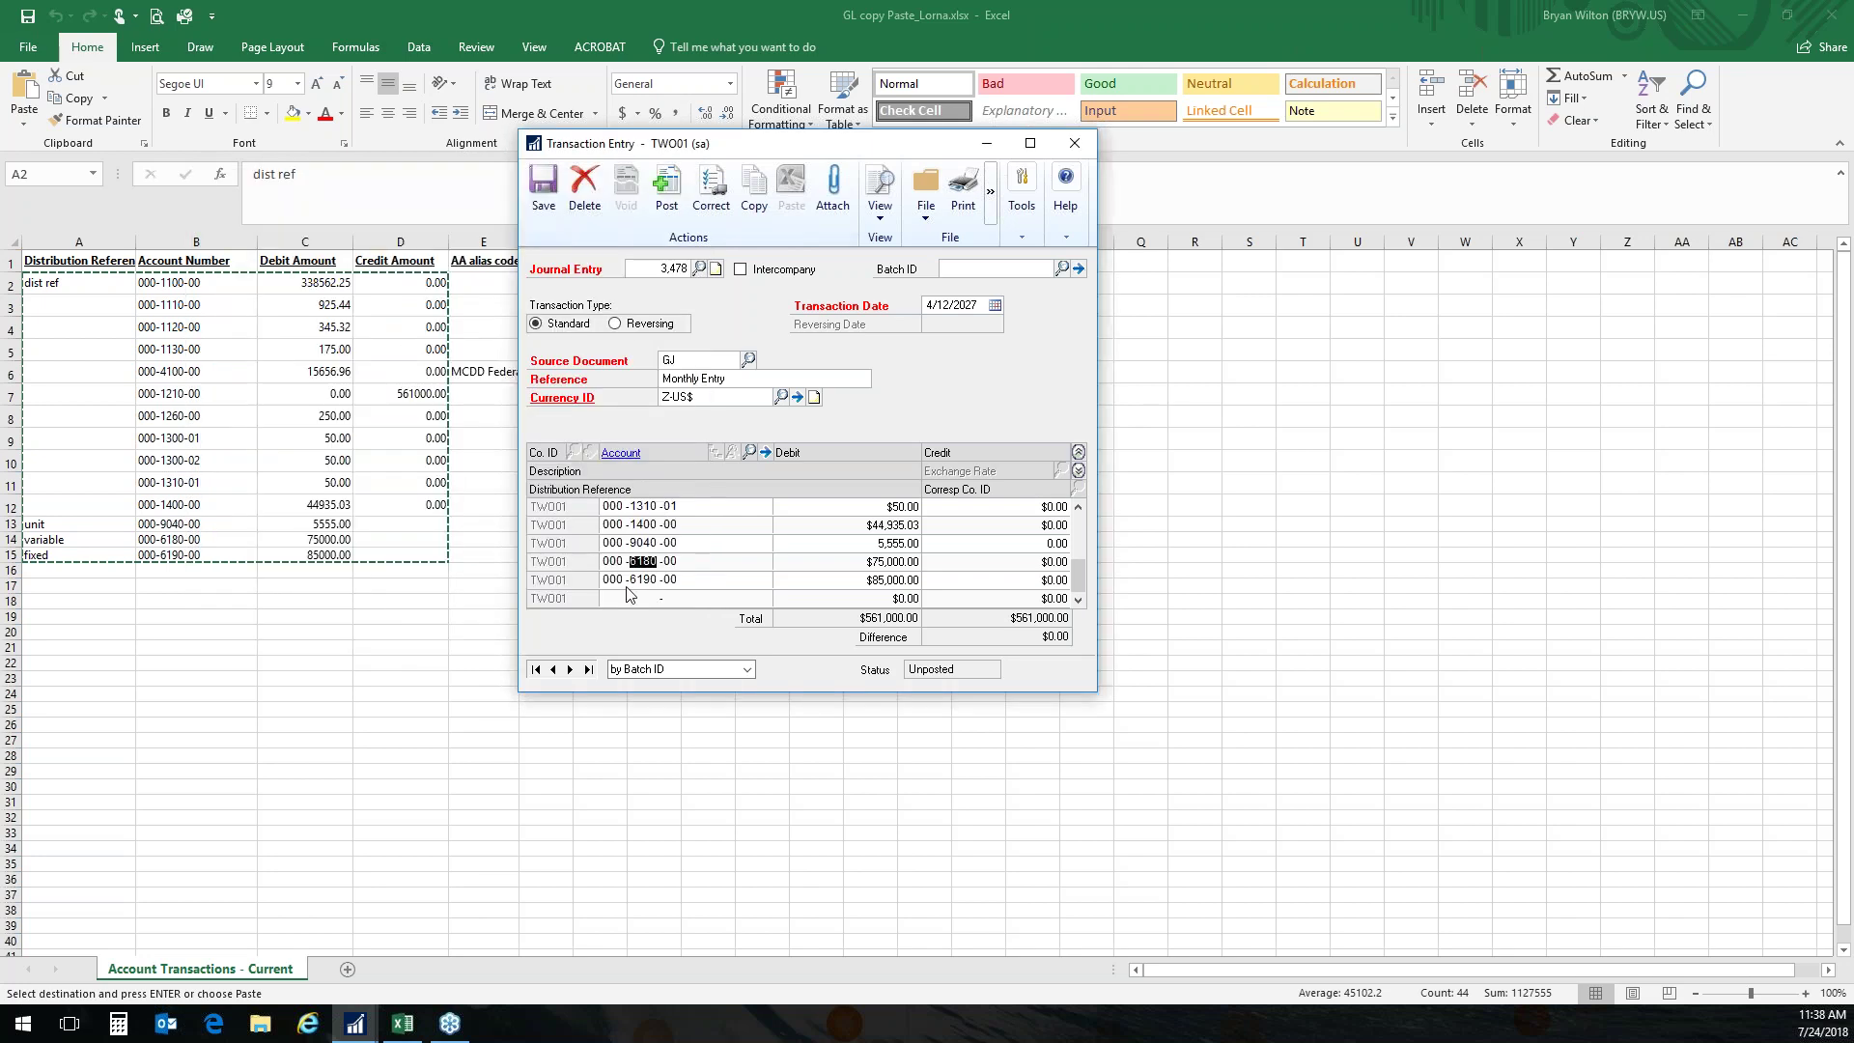
double_click(644, 579)
click(628, 460)
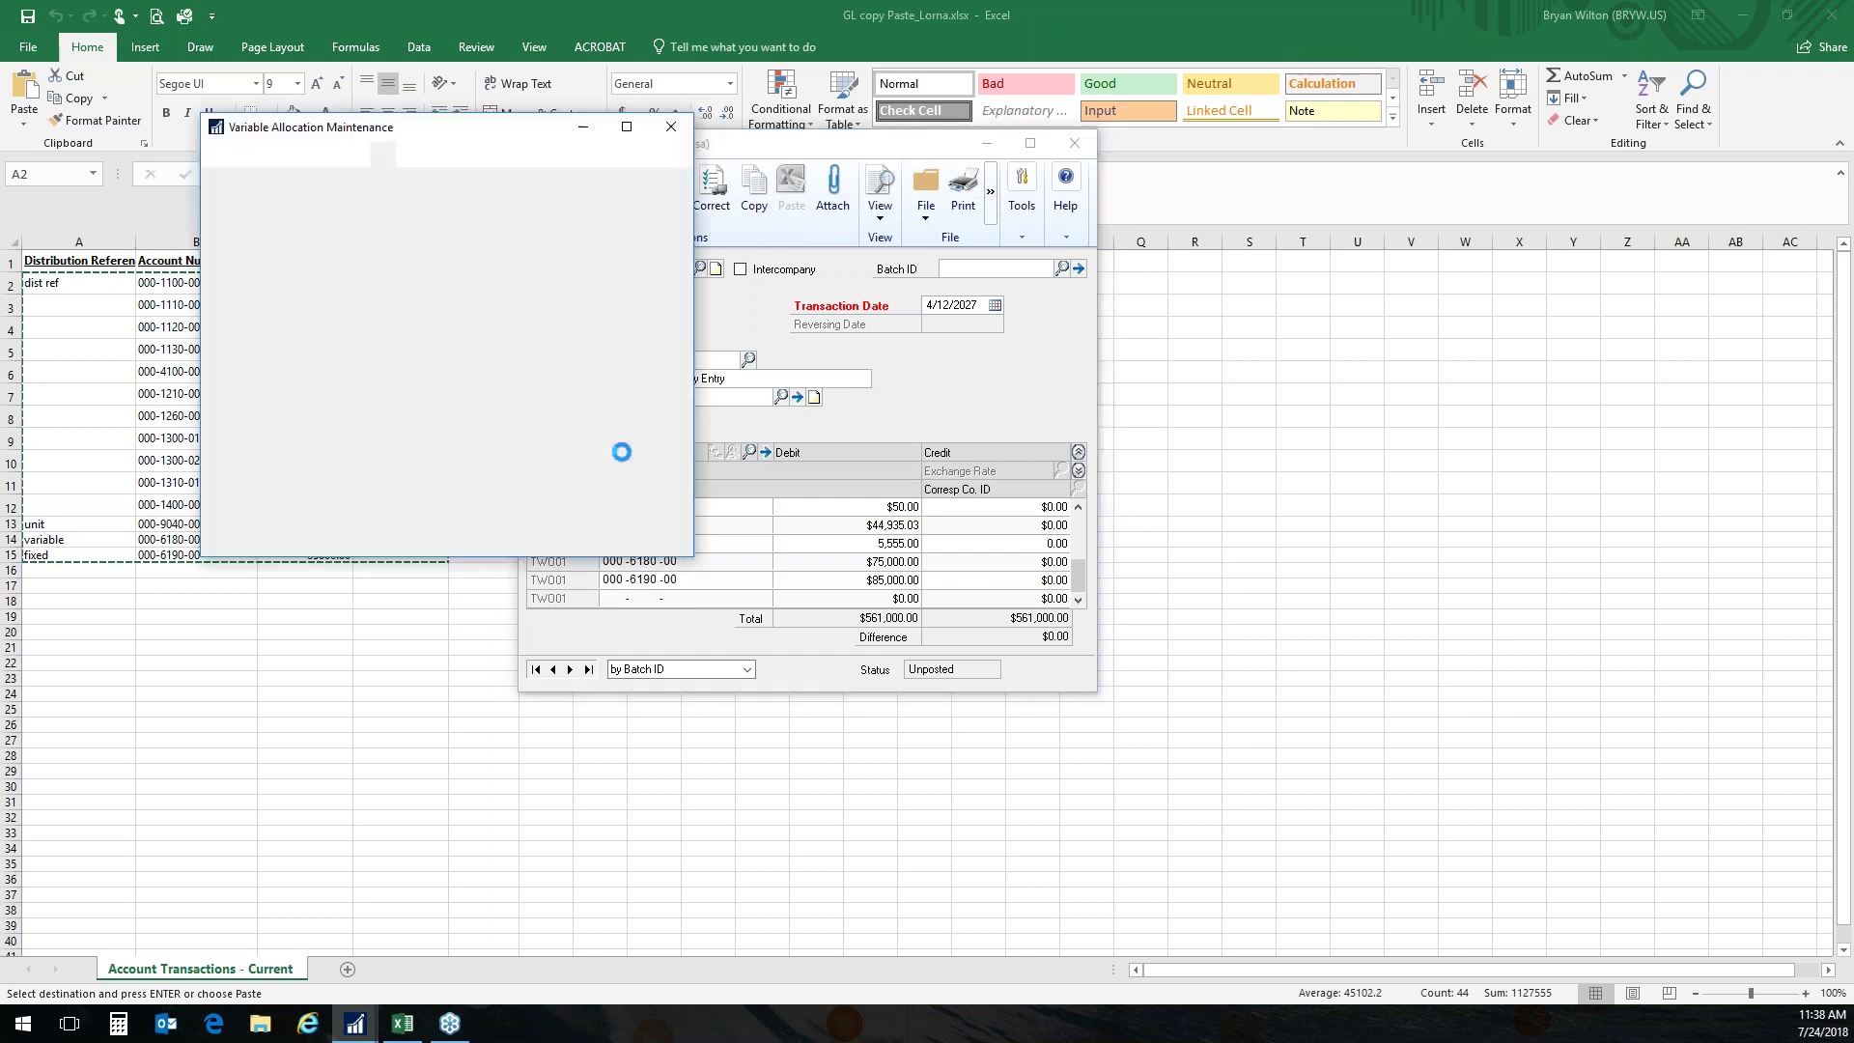
click(671, 126)
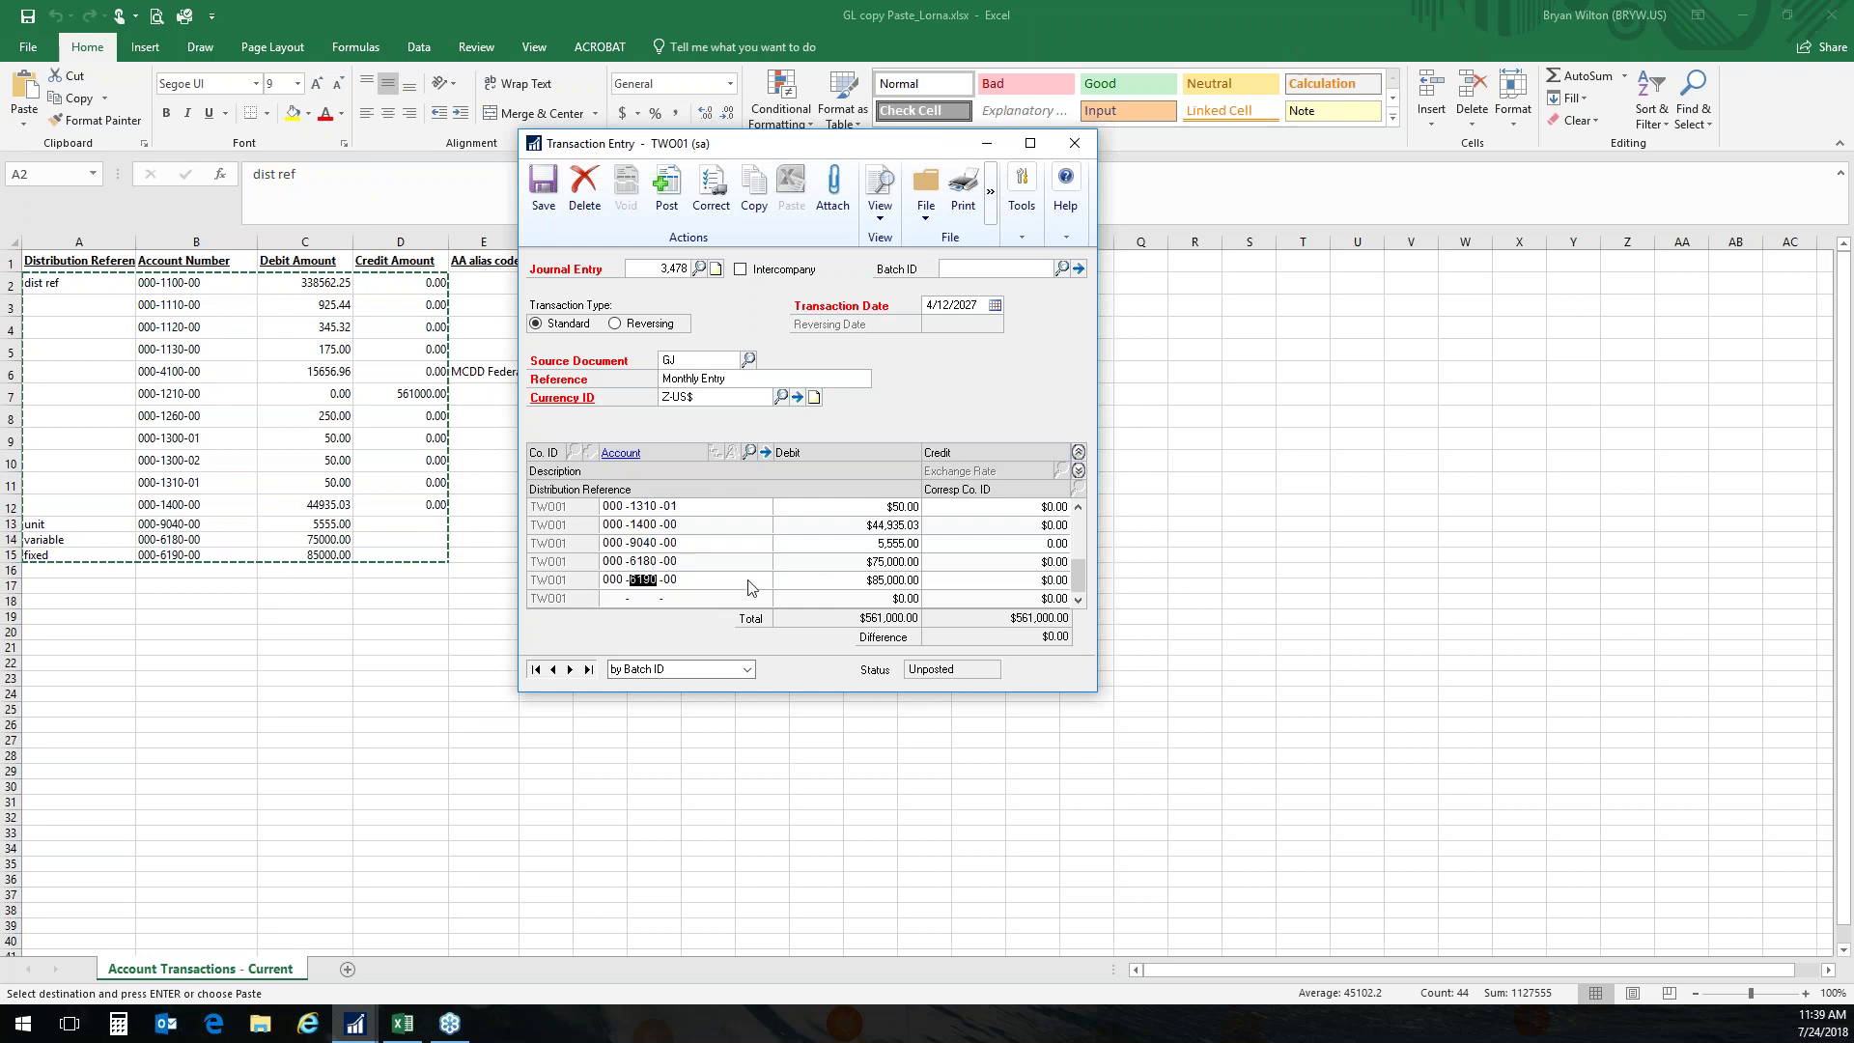
Review the distribution lines, then delete journal entry 3,470 and close Transaction Entry.
click(1078, 471)
click(1078, 599)
double_click(1078, 512)
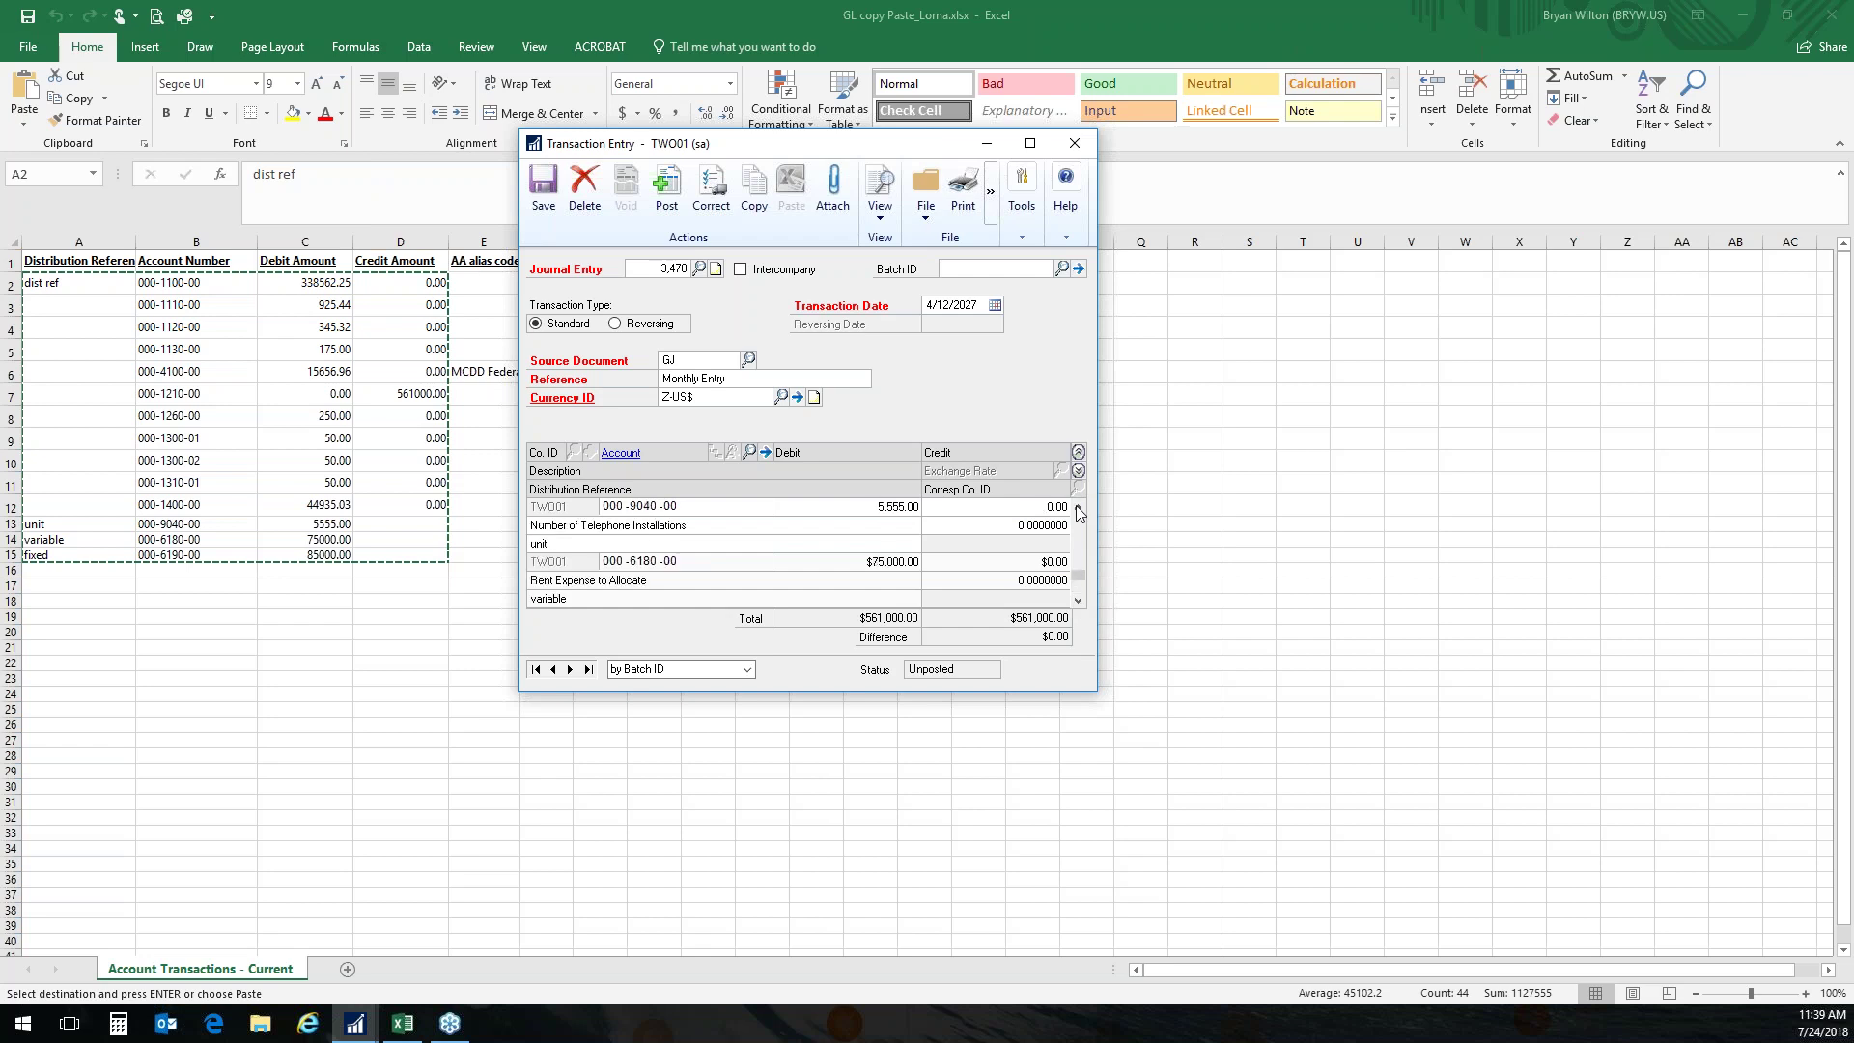
click(1080, 604)
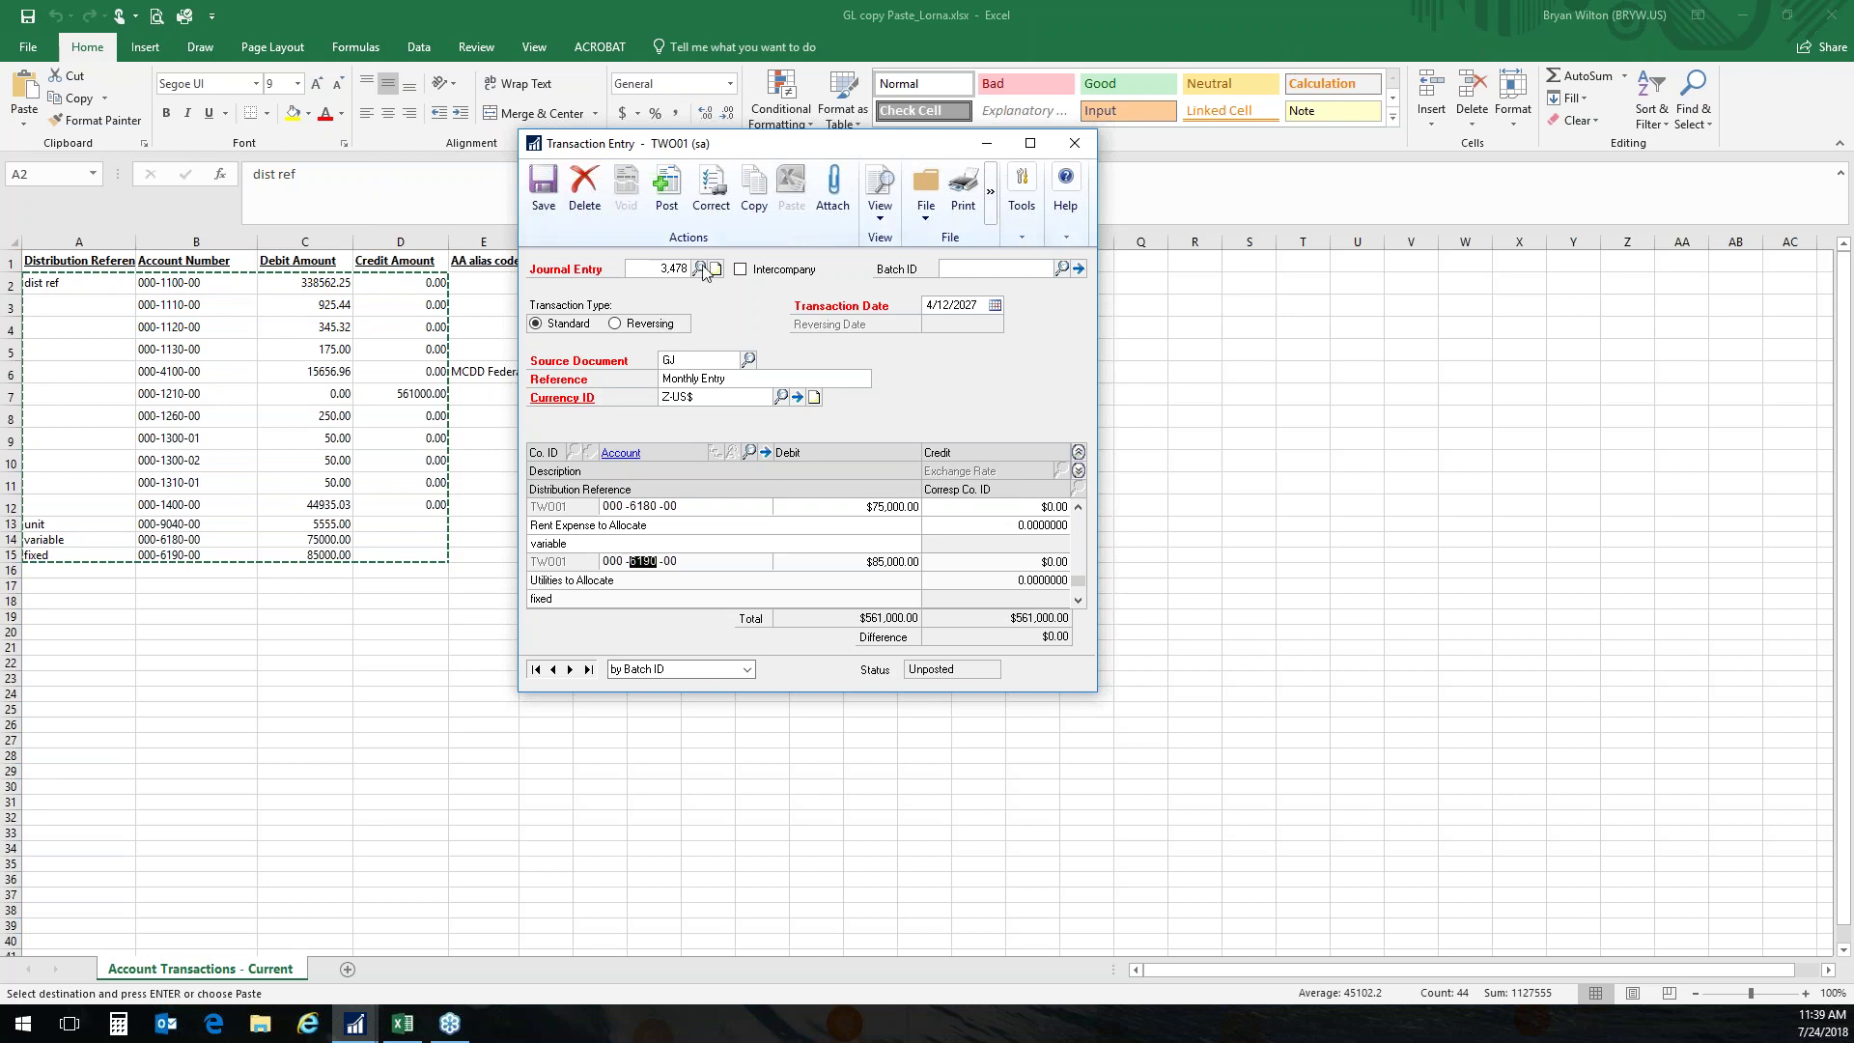
click(583, 194)
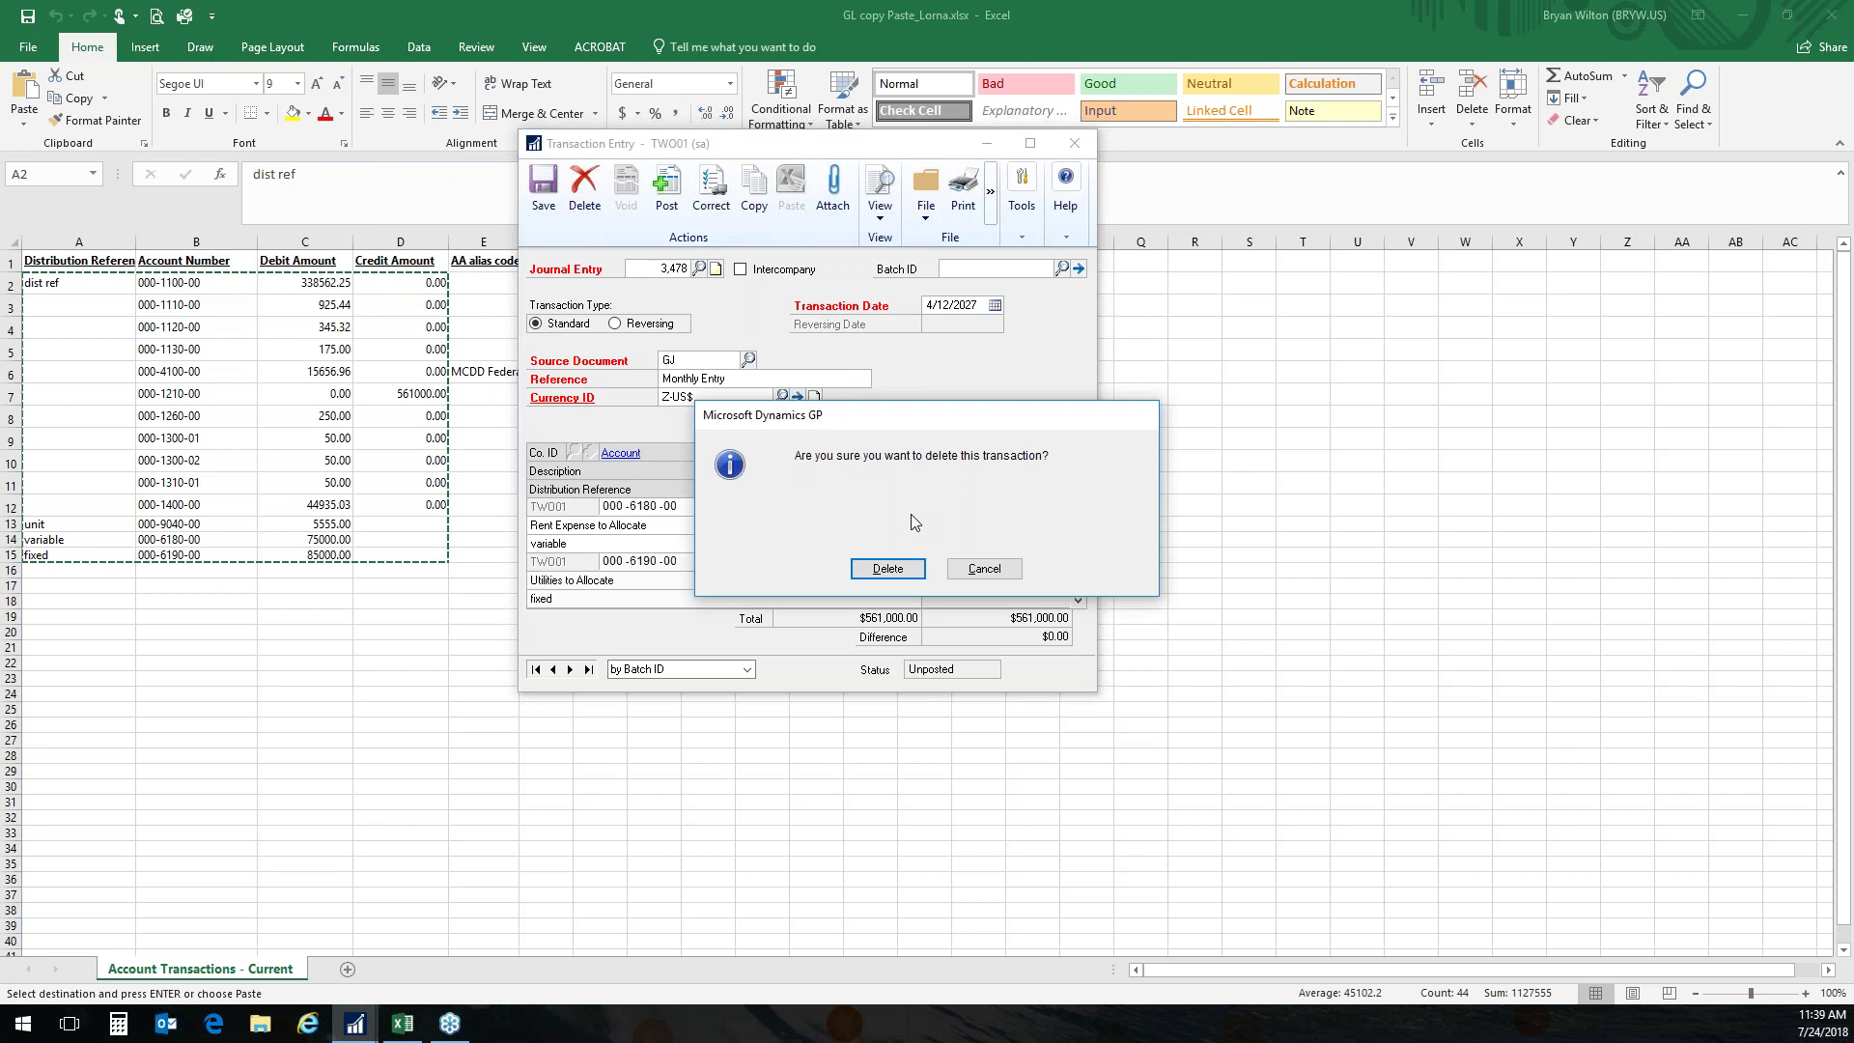
click(874, 569)
click(1075, 143)
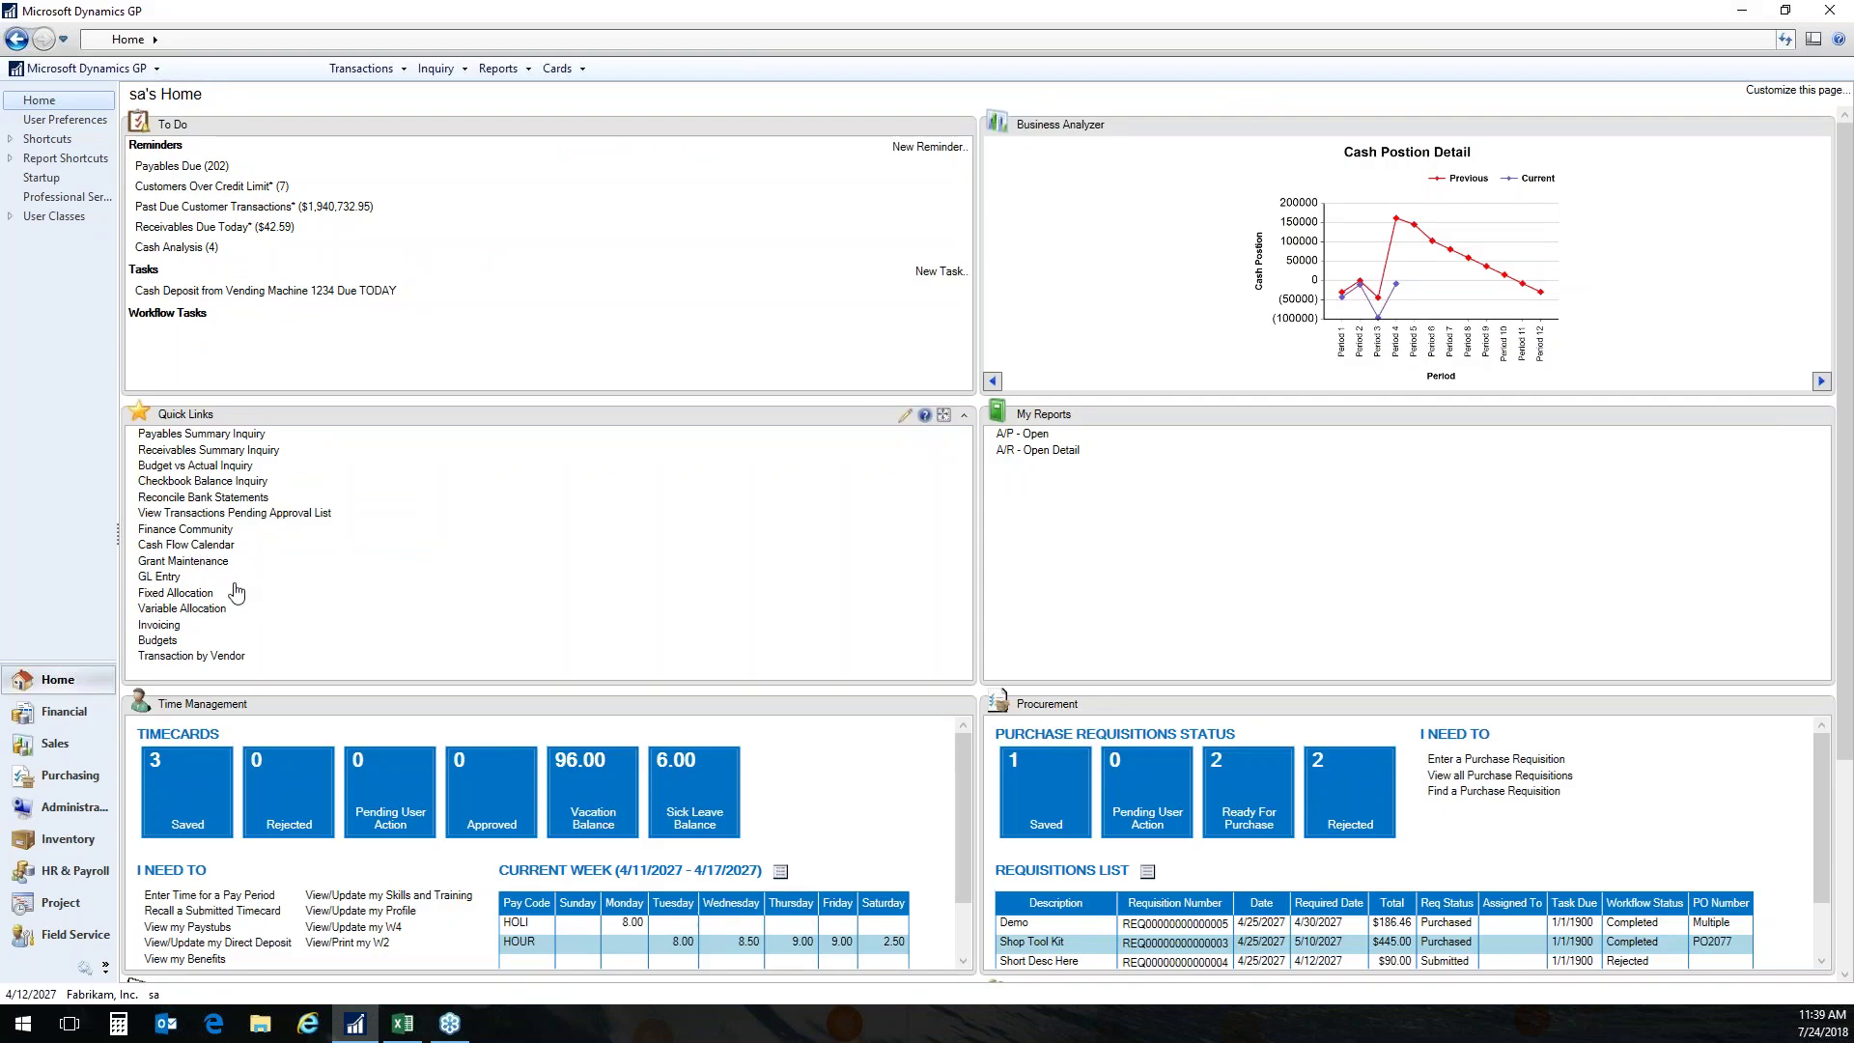
click(196, 593)
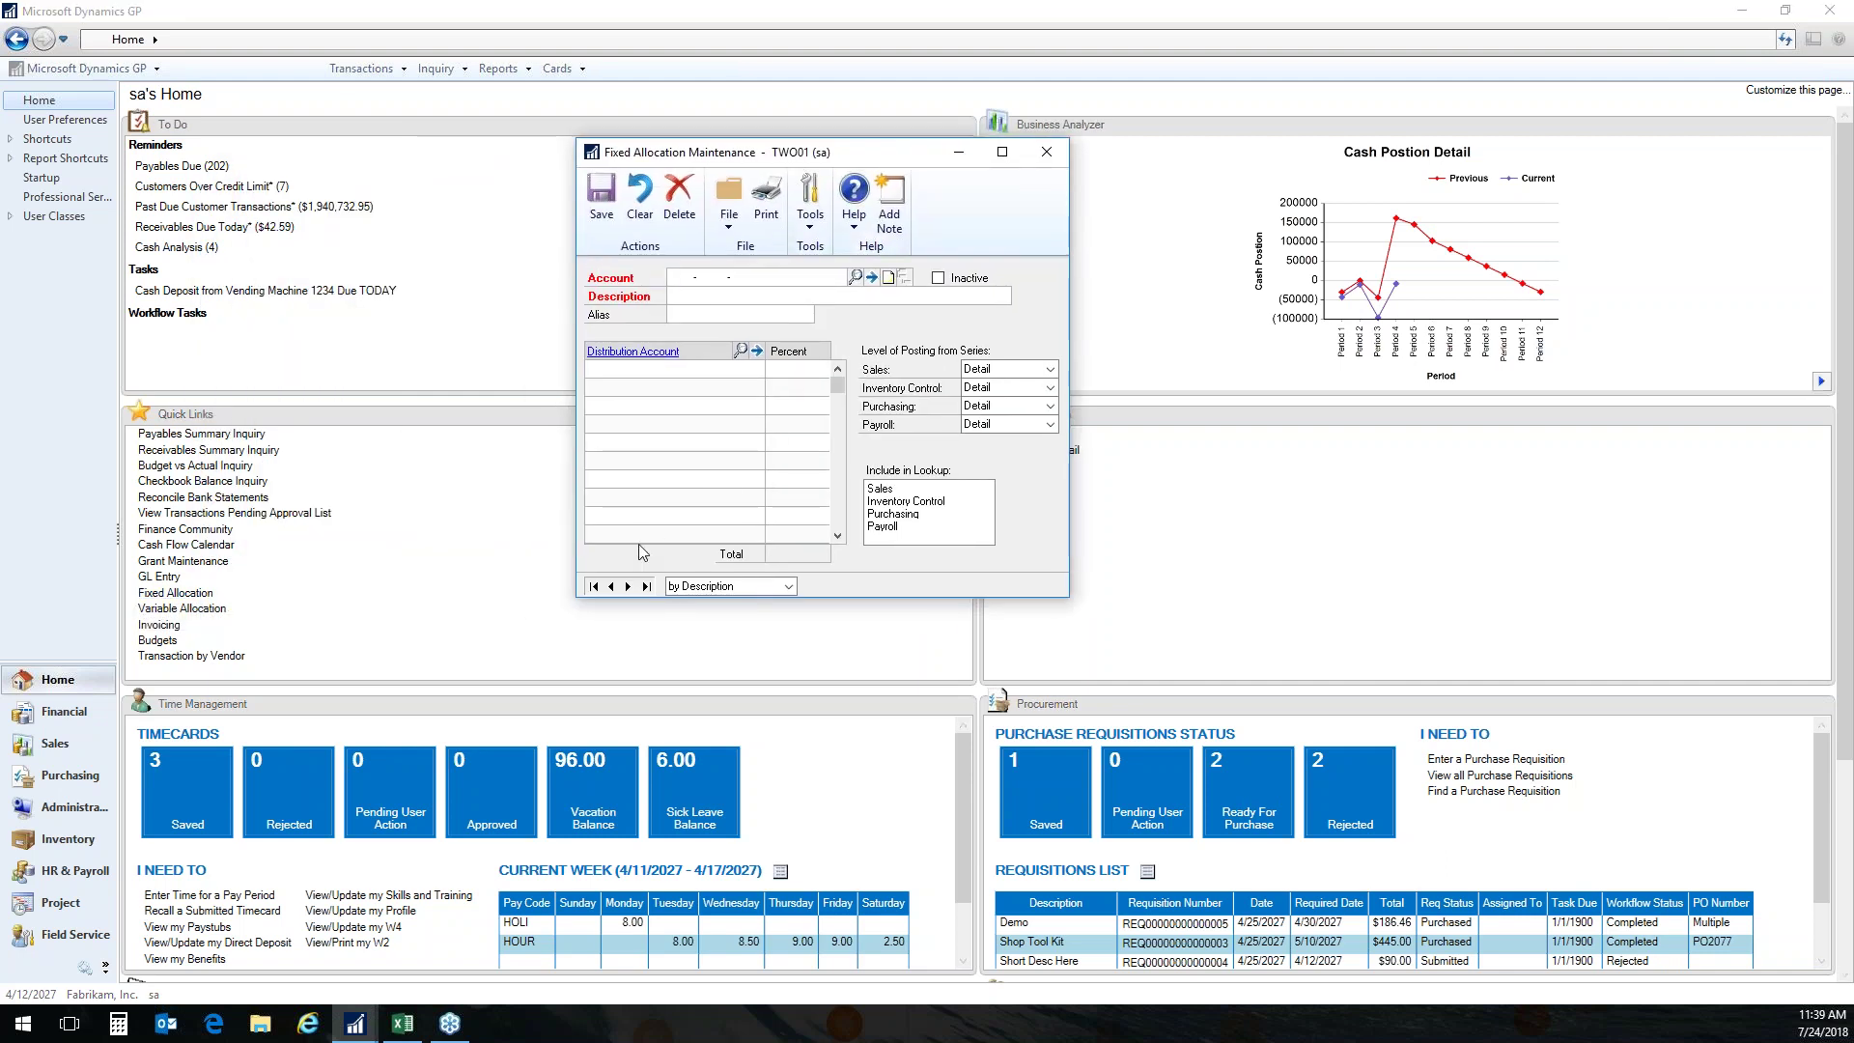
click(594, 587)
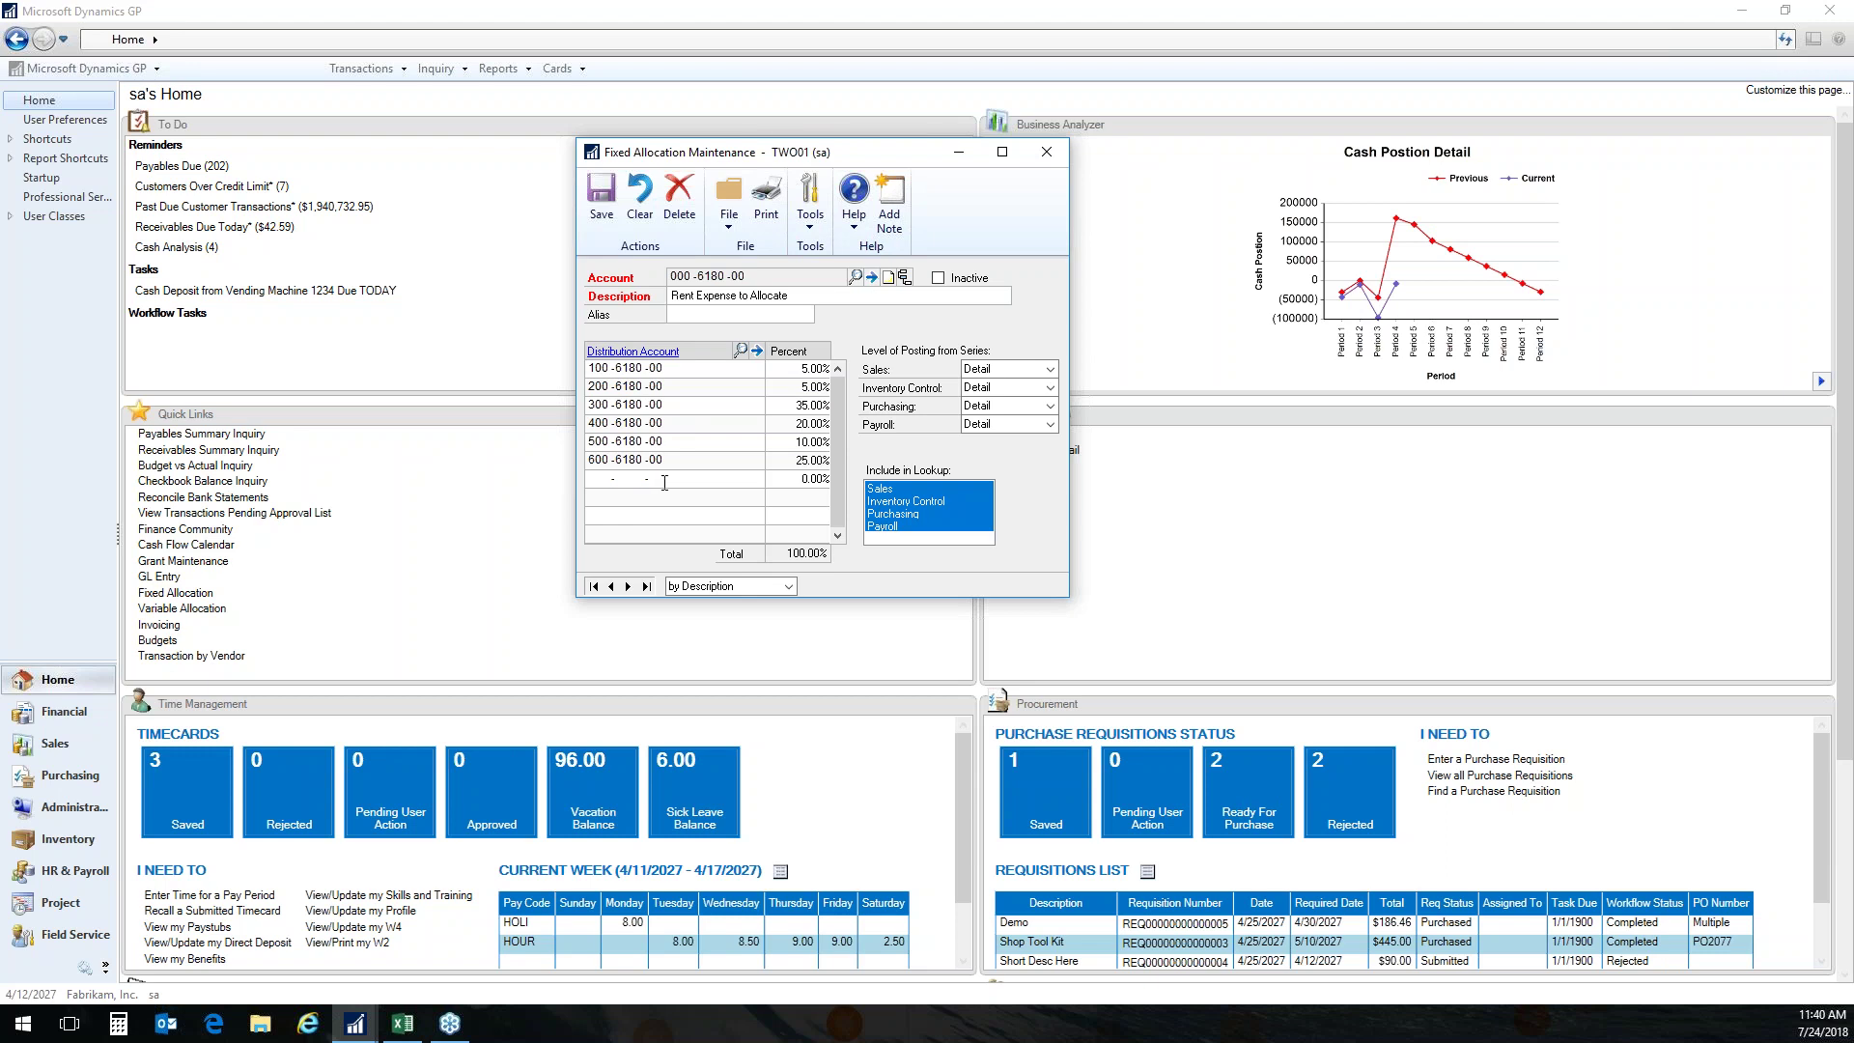
click(778, 460)
click(788, 439)
click(788, 425)
click(790, 406)
click(792, 387)
click(793, 369)
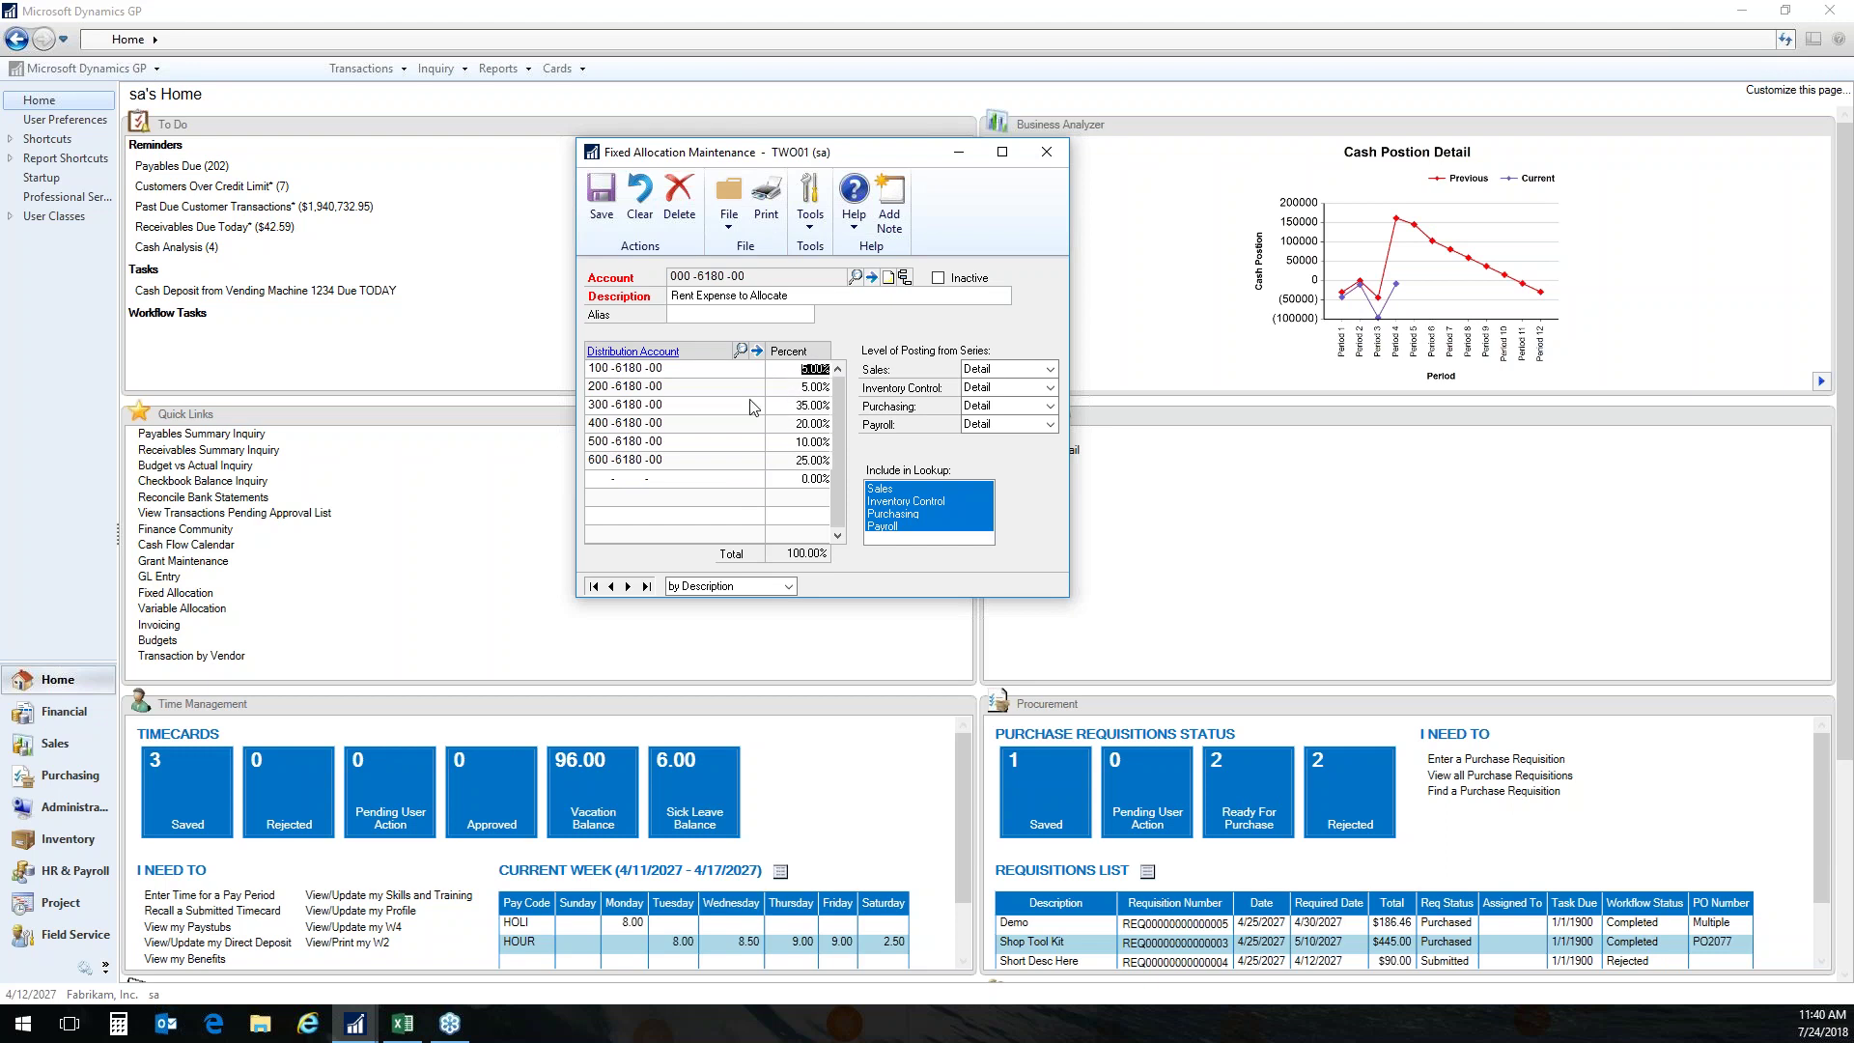
click(1046, 151)
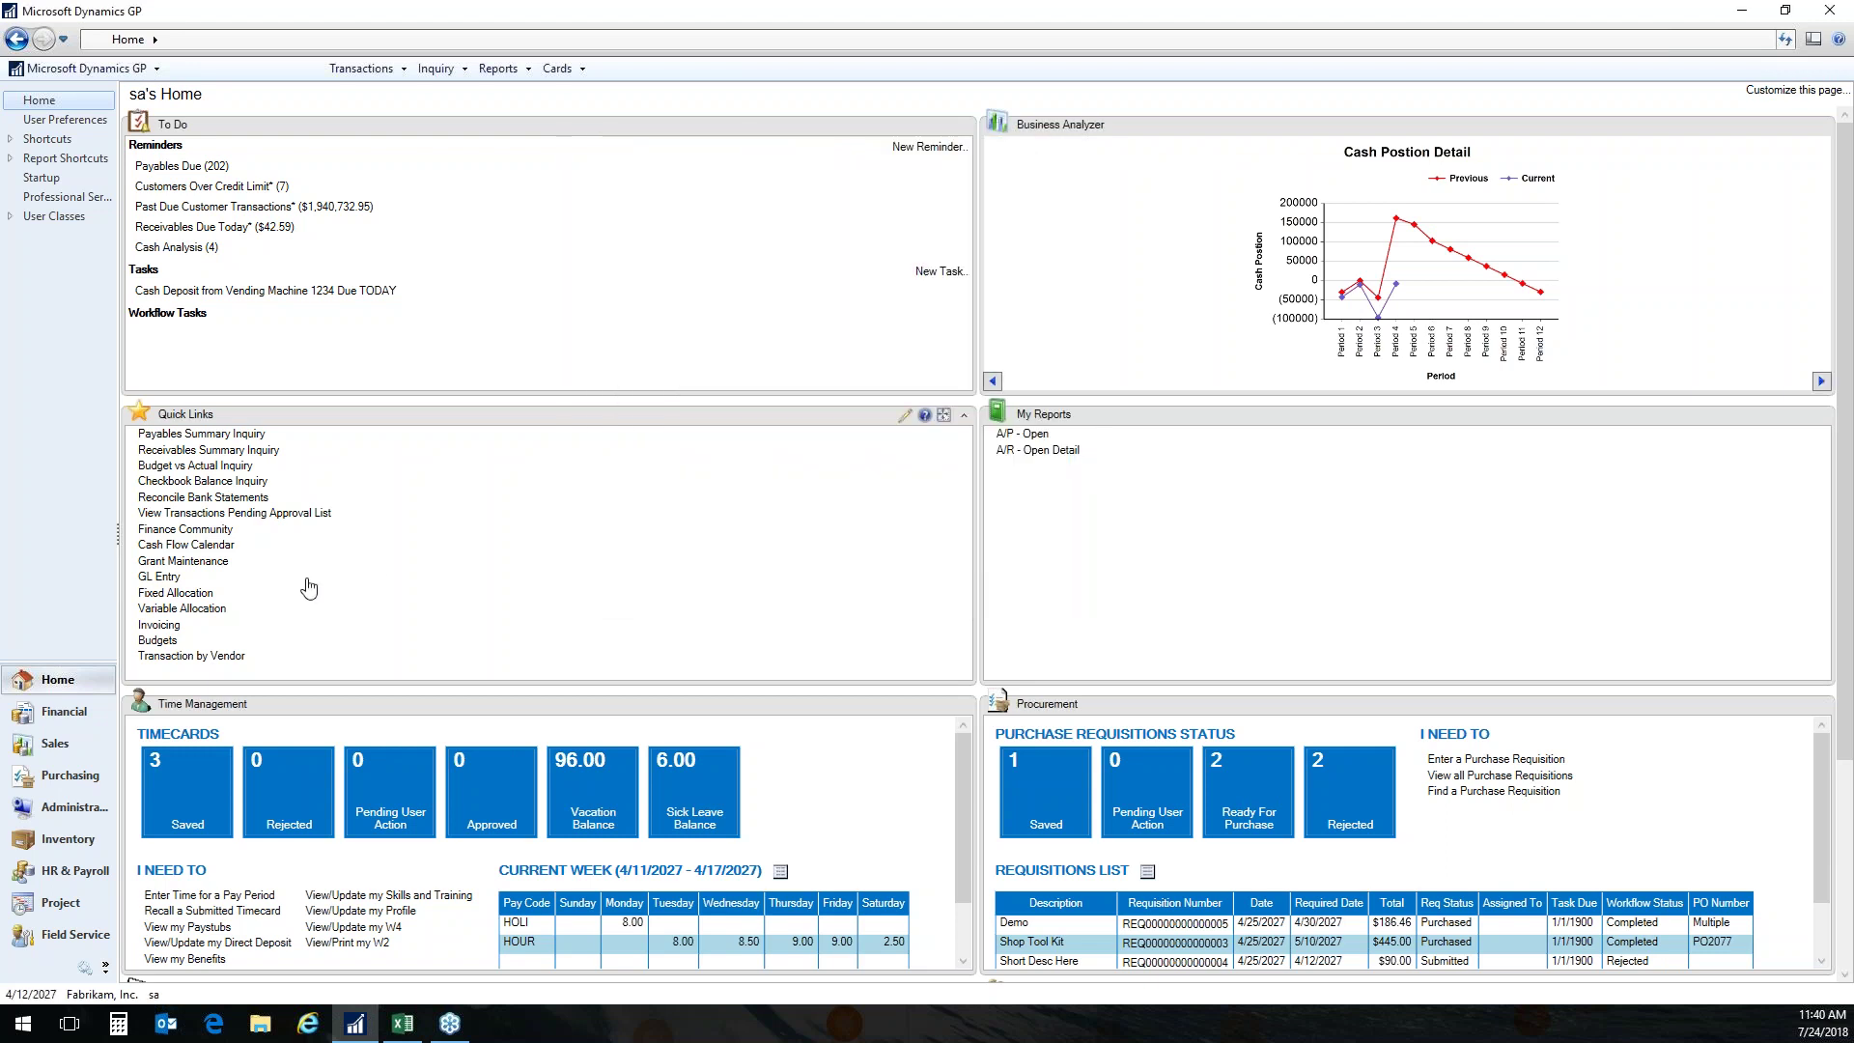
click(214, 611)
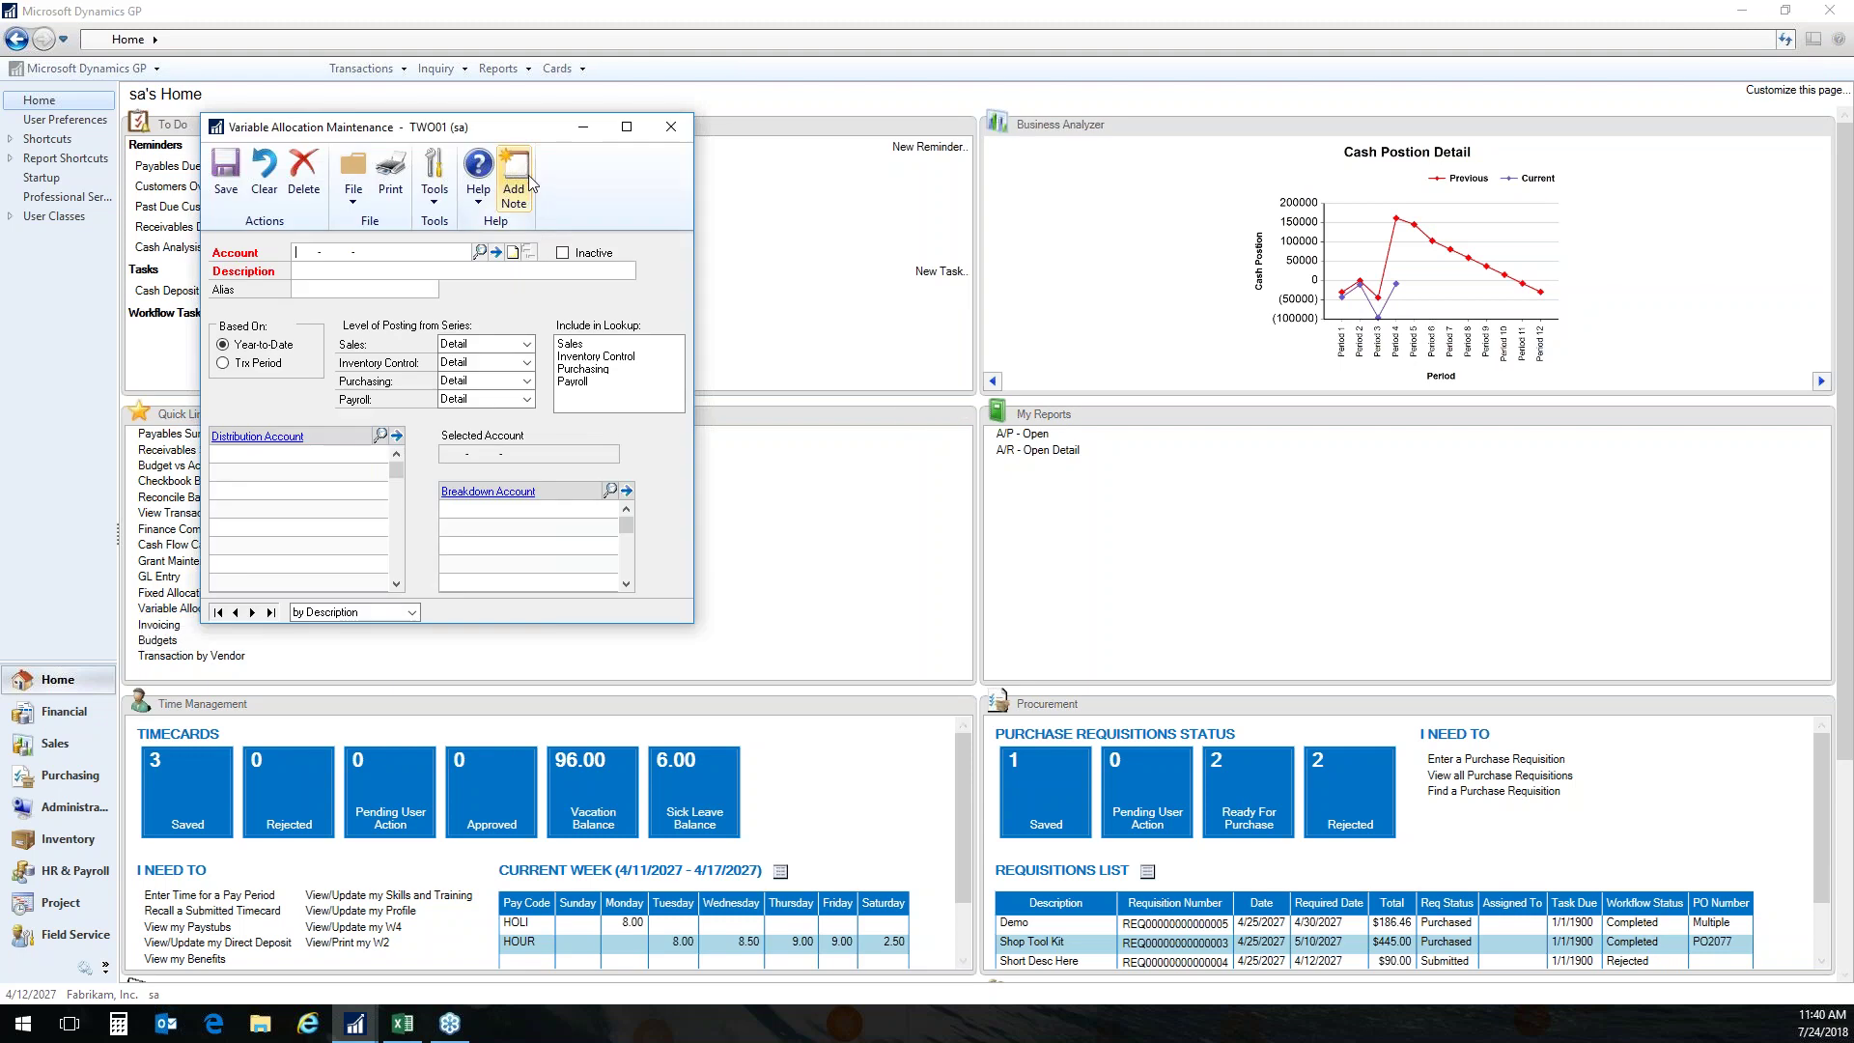
drag(538, 138, 908, 153)
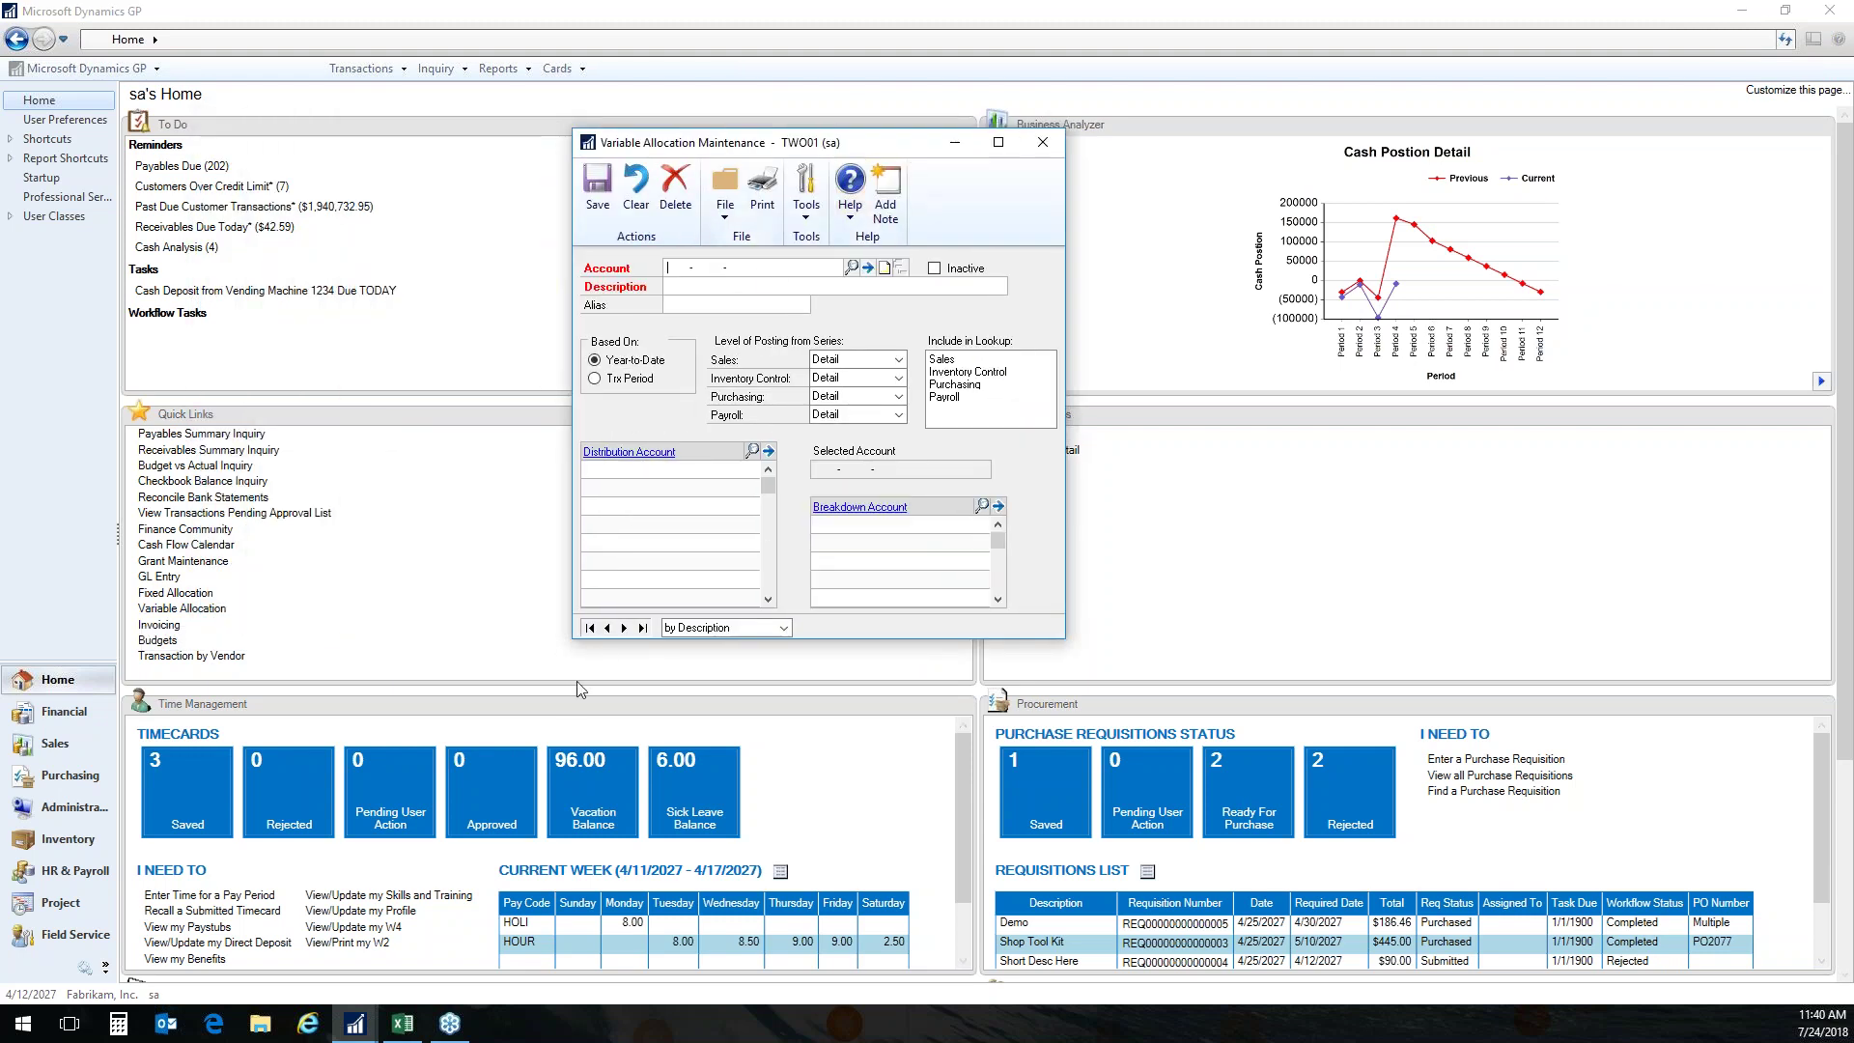
click(590, 628)
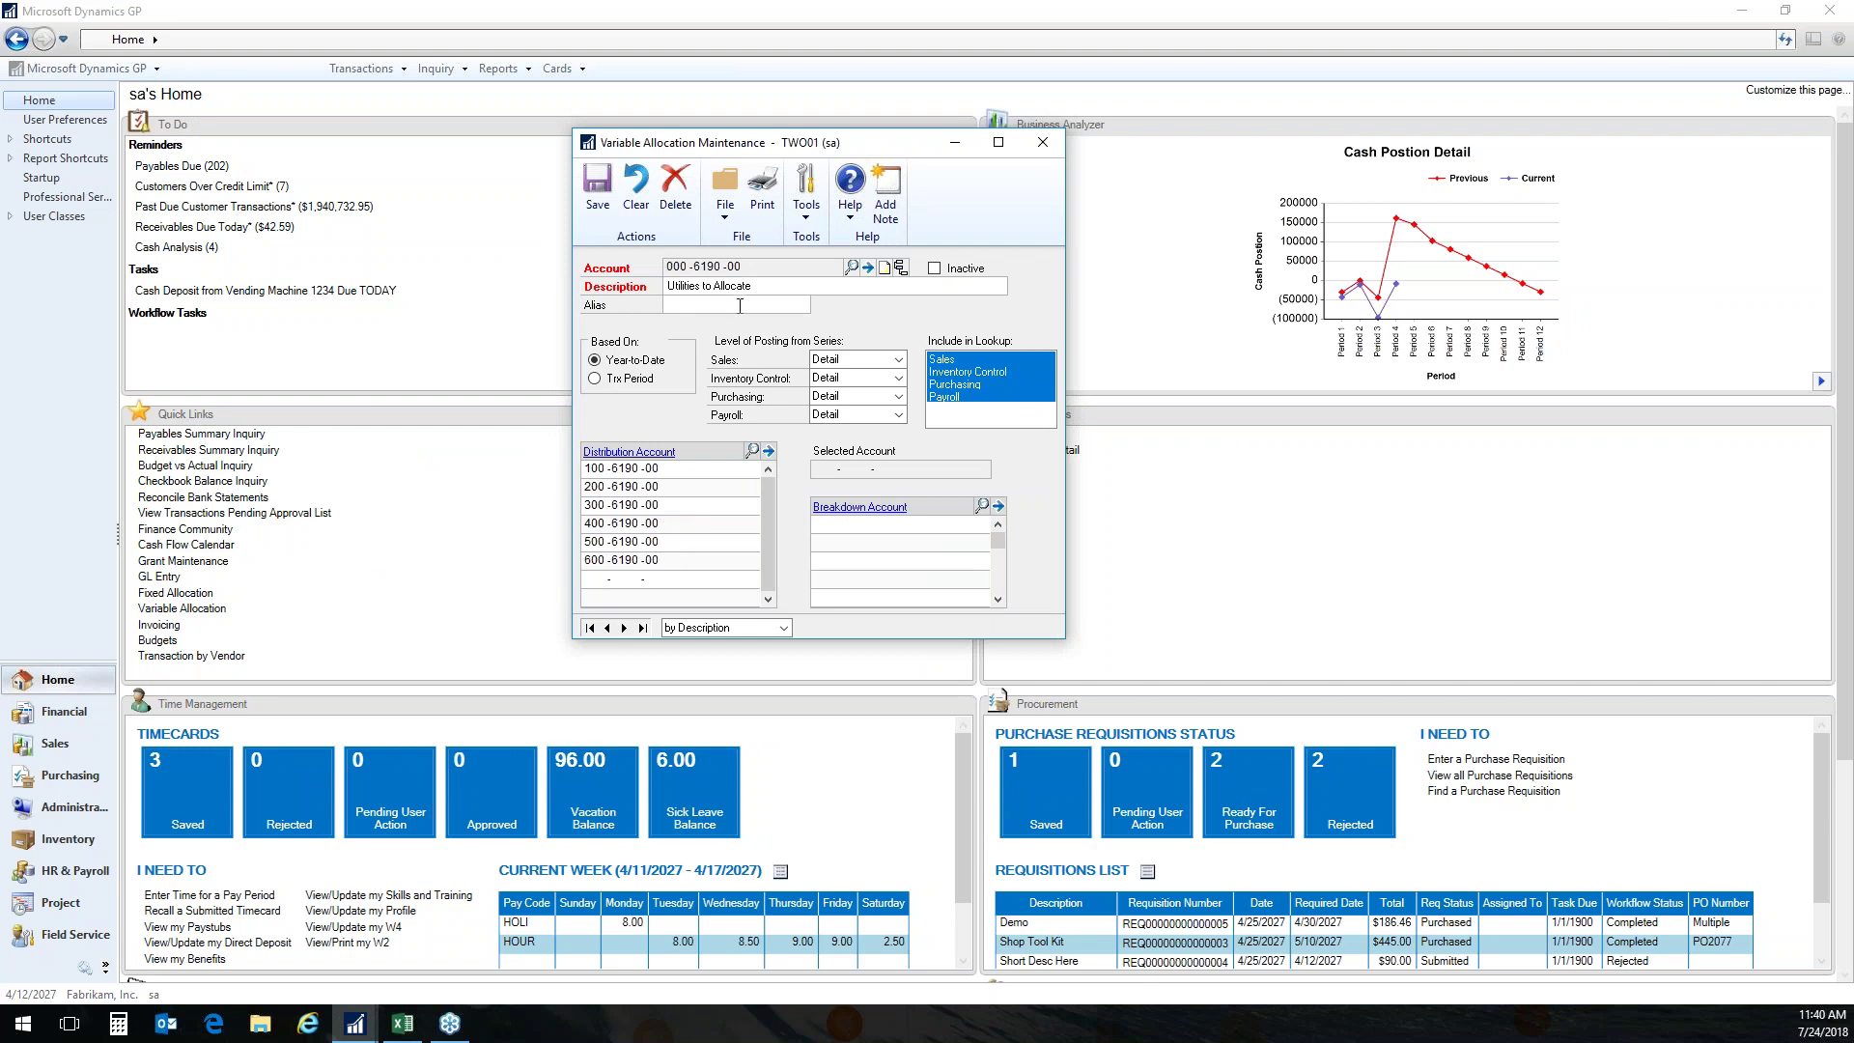
double_click(597, 470)
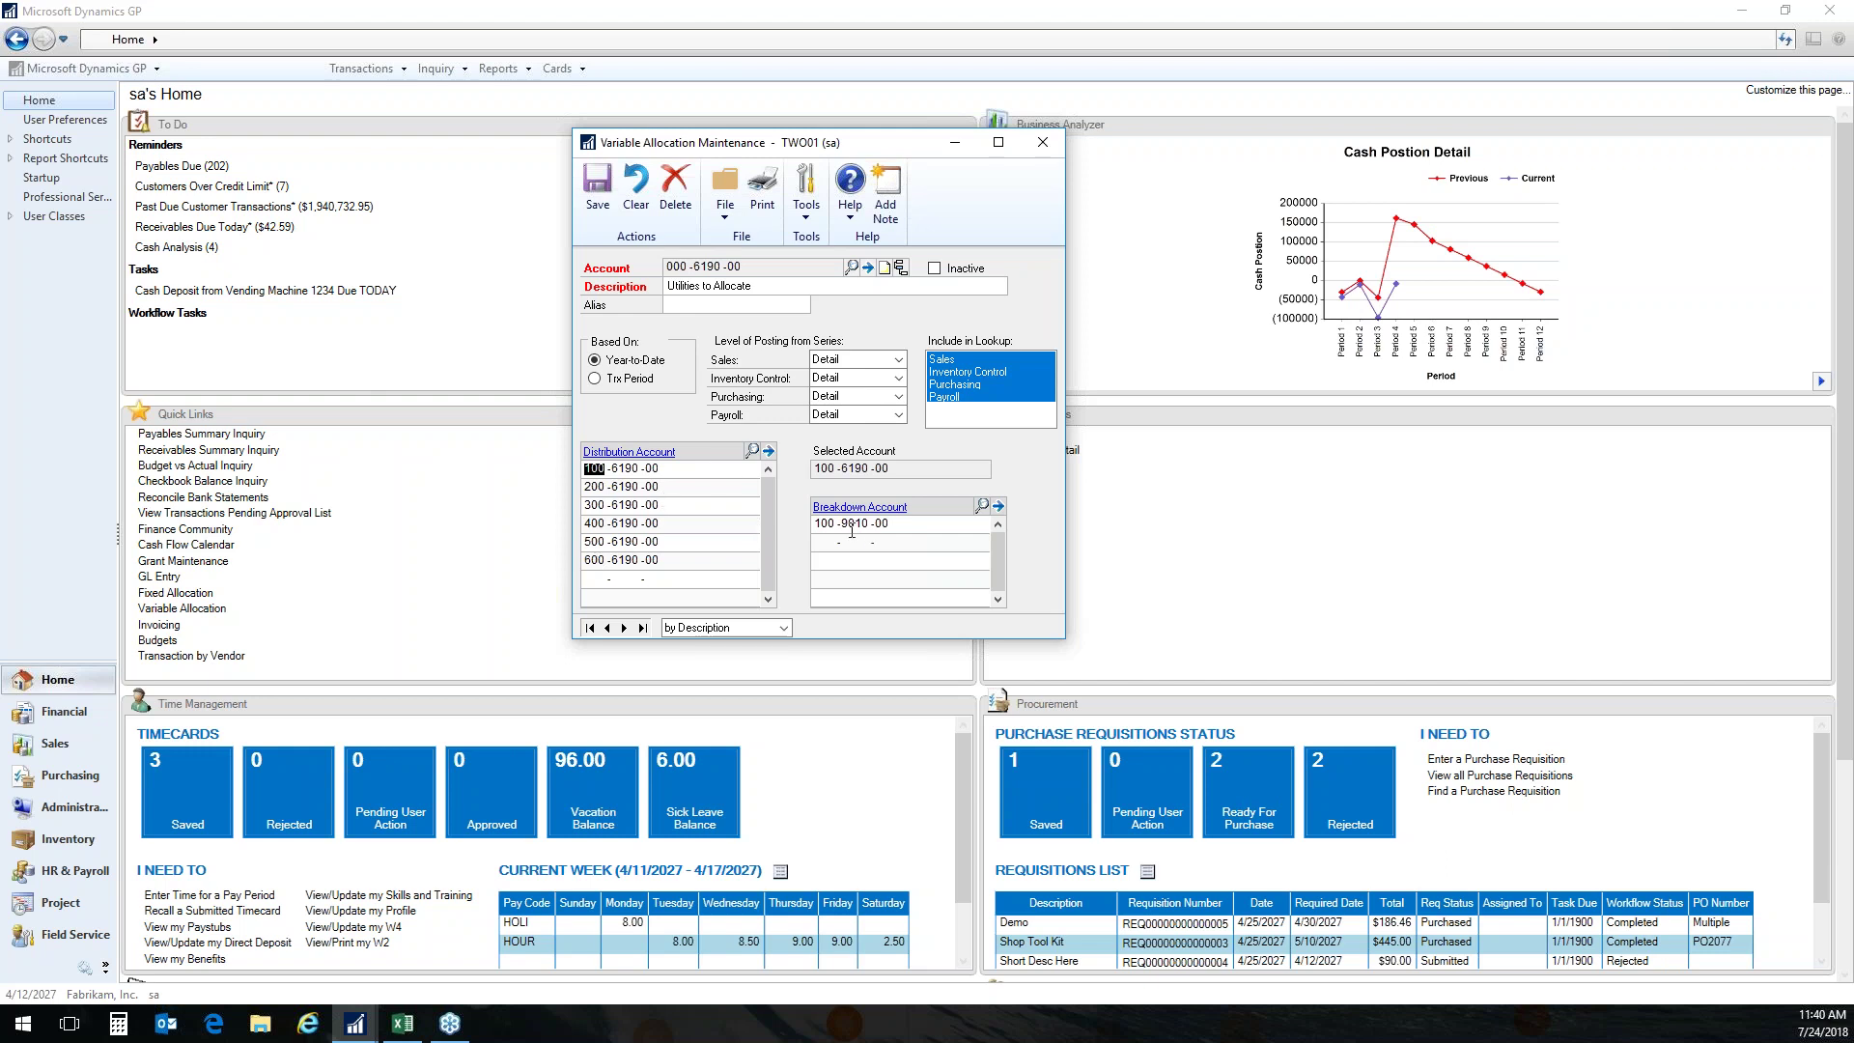
double_click(856, 522)
click(850, 507)
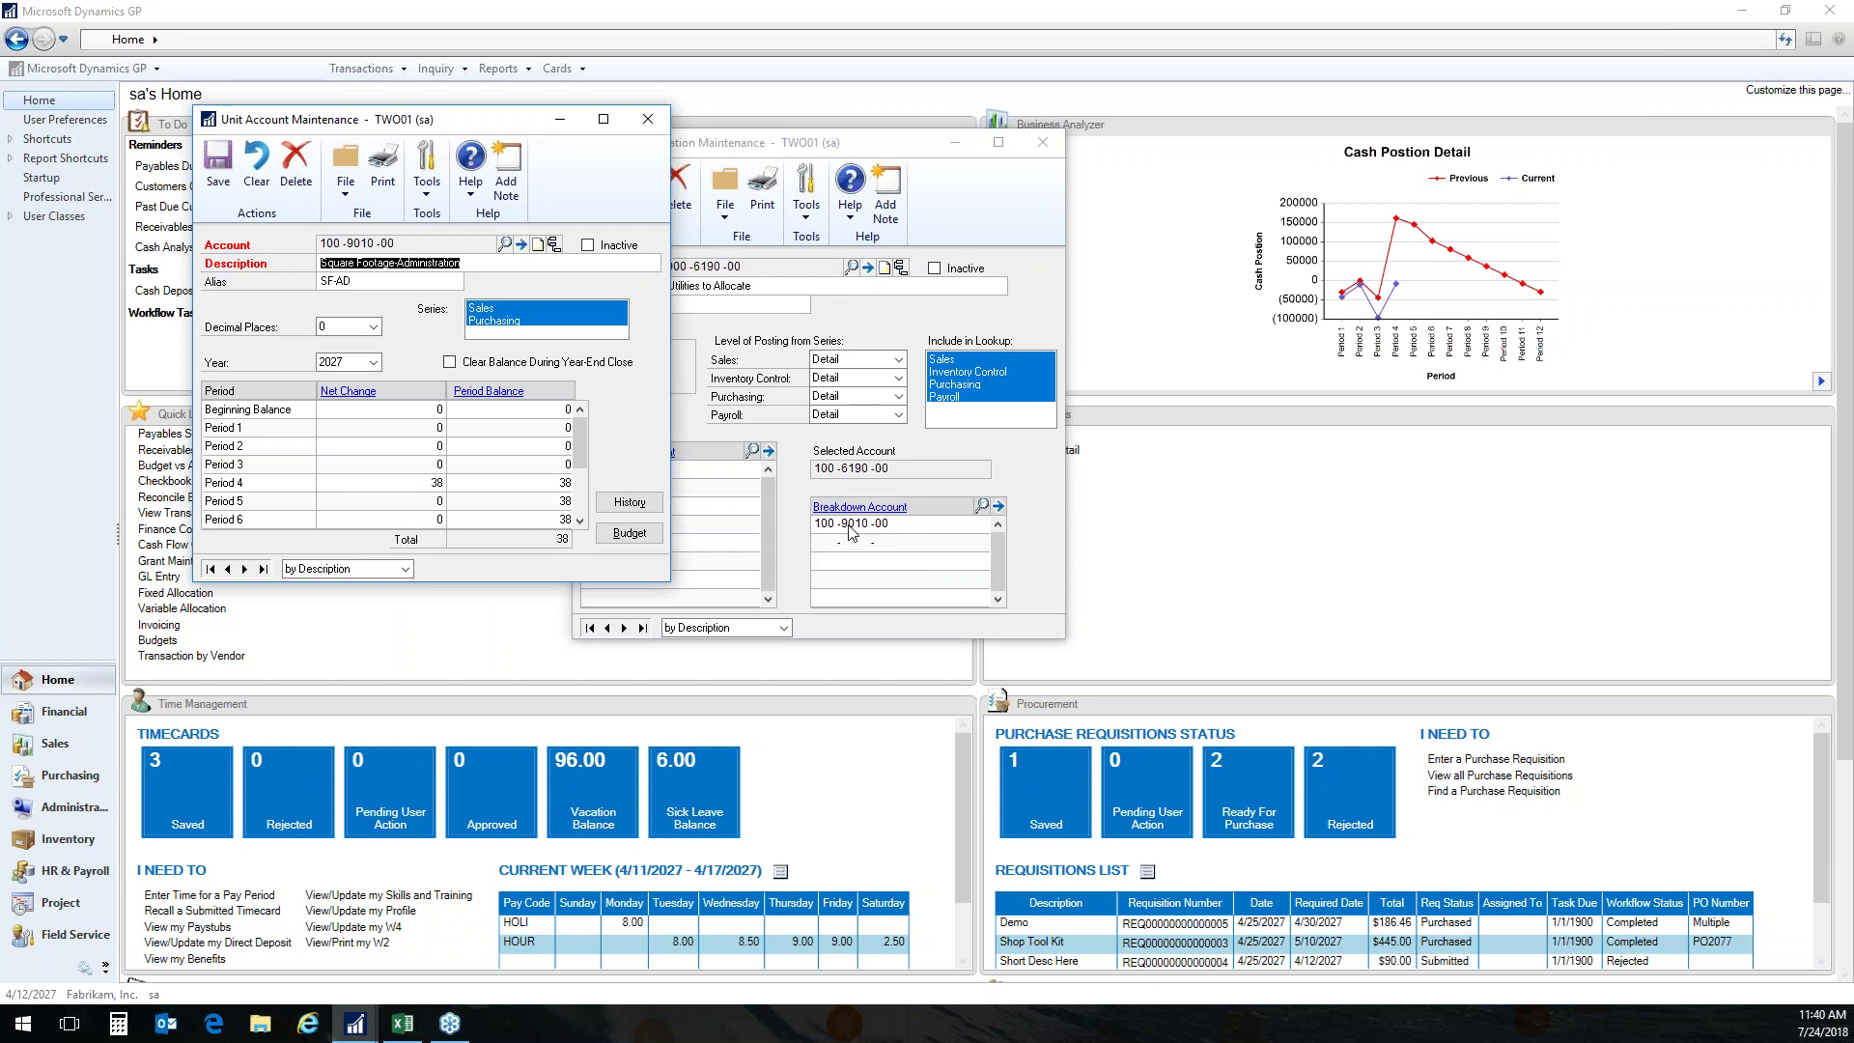
click(479, 267)
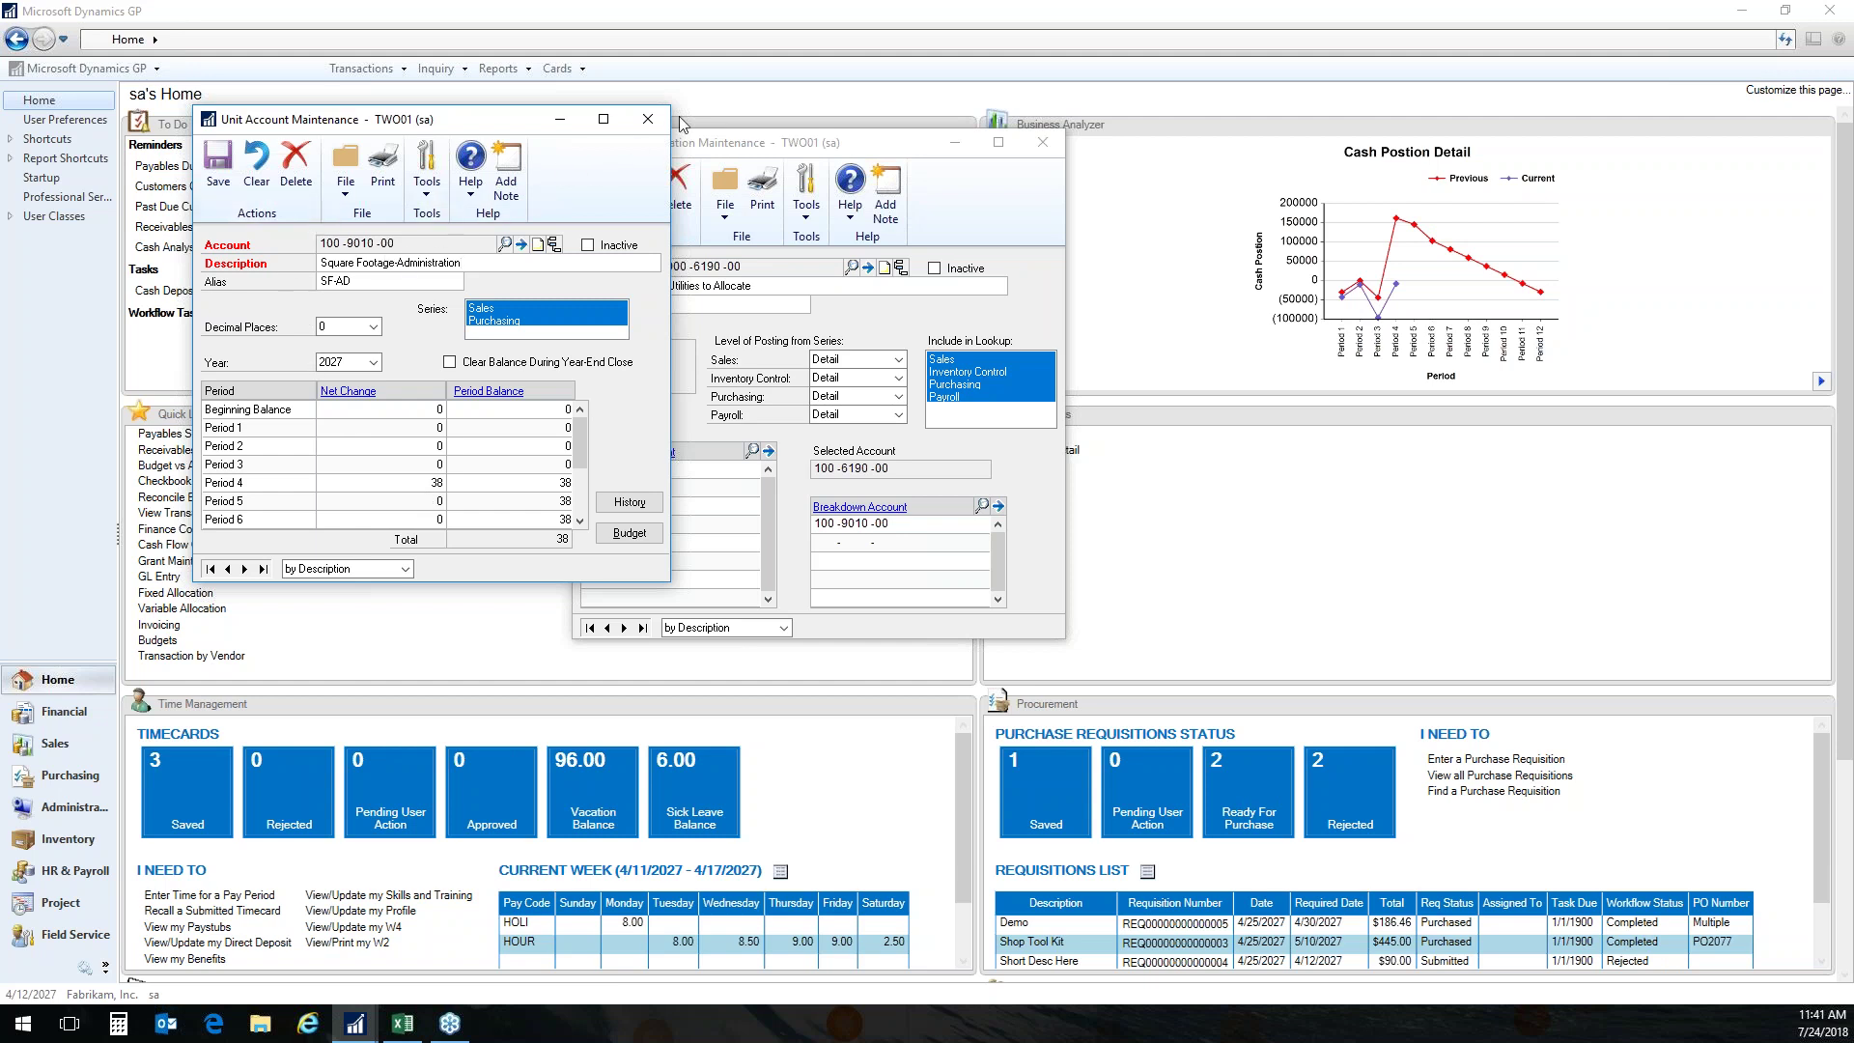
click(648, 125)
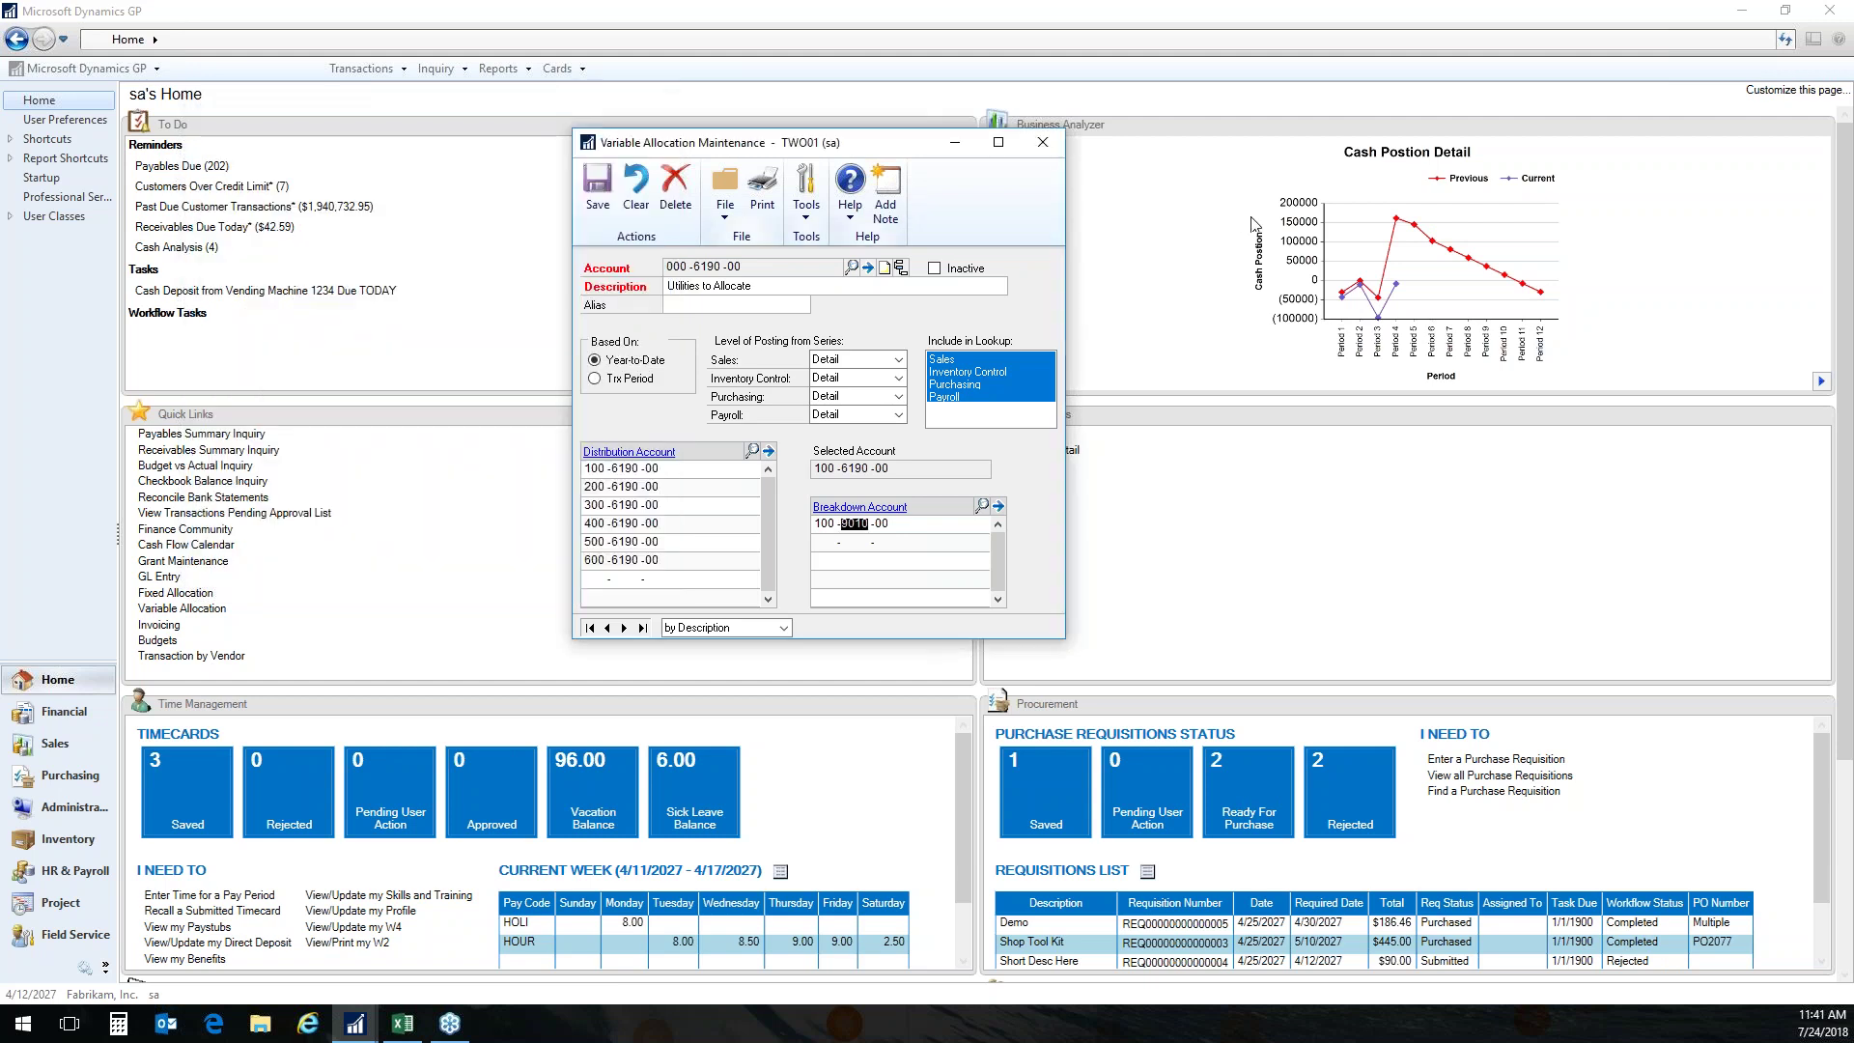
click(1043, 143)
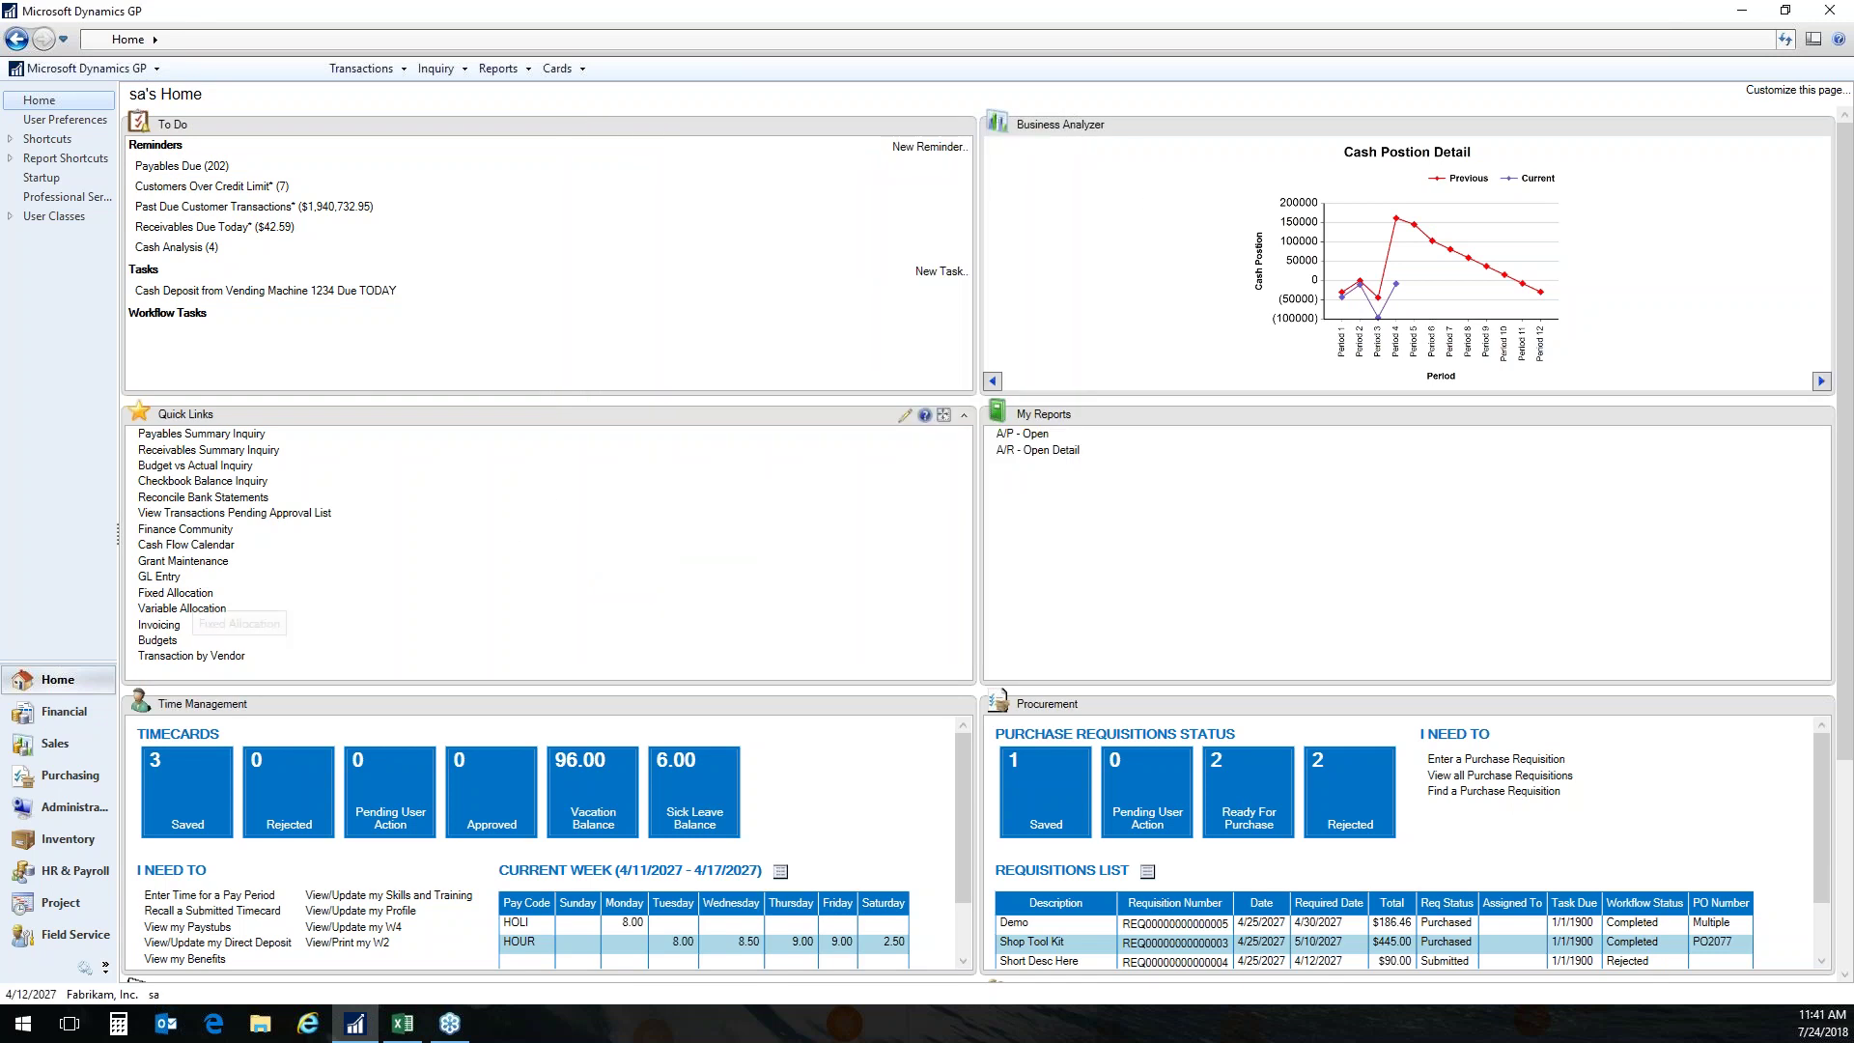
click(163, 641)
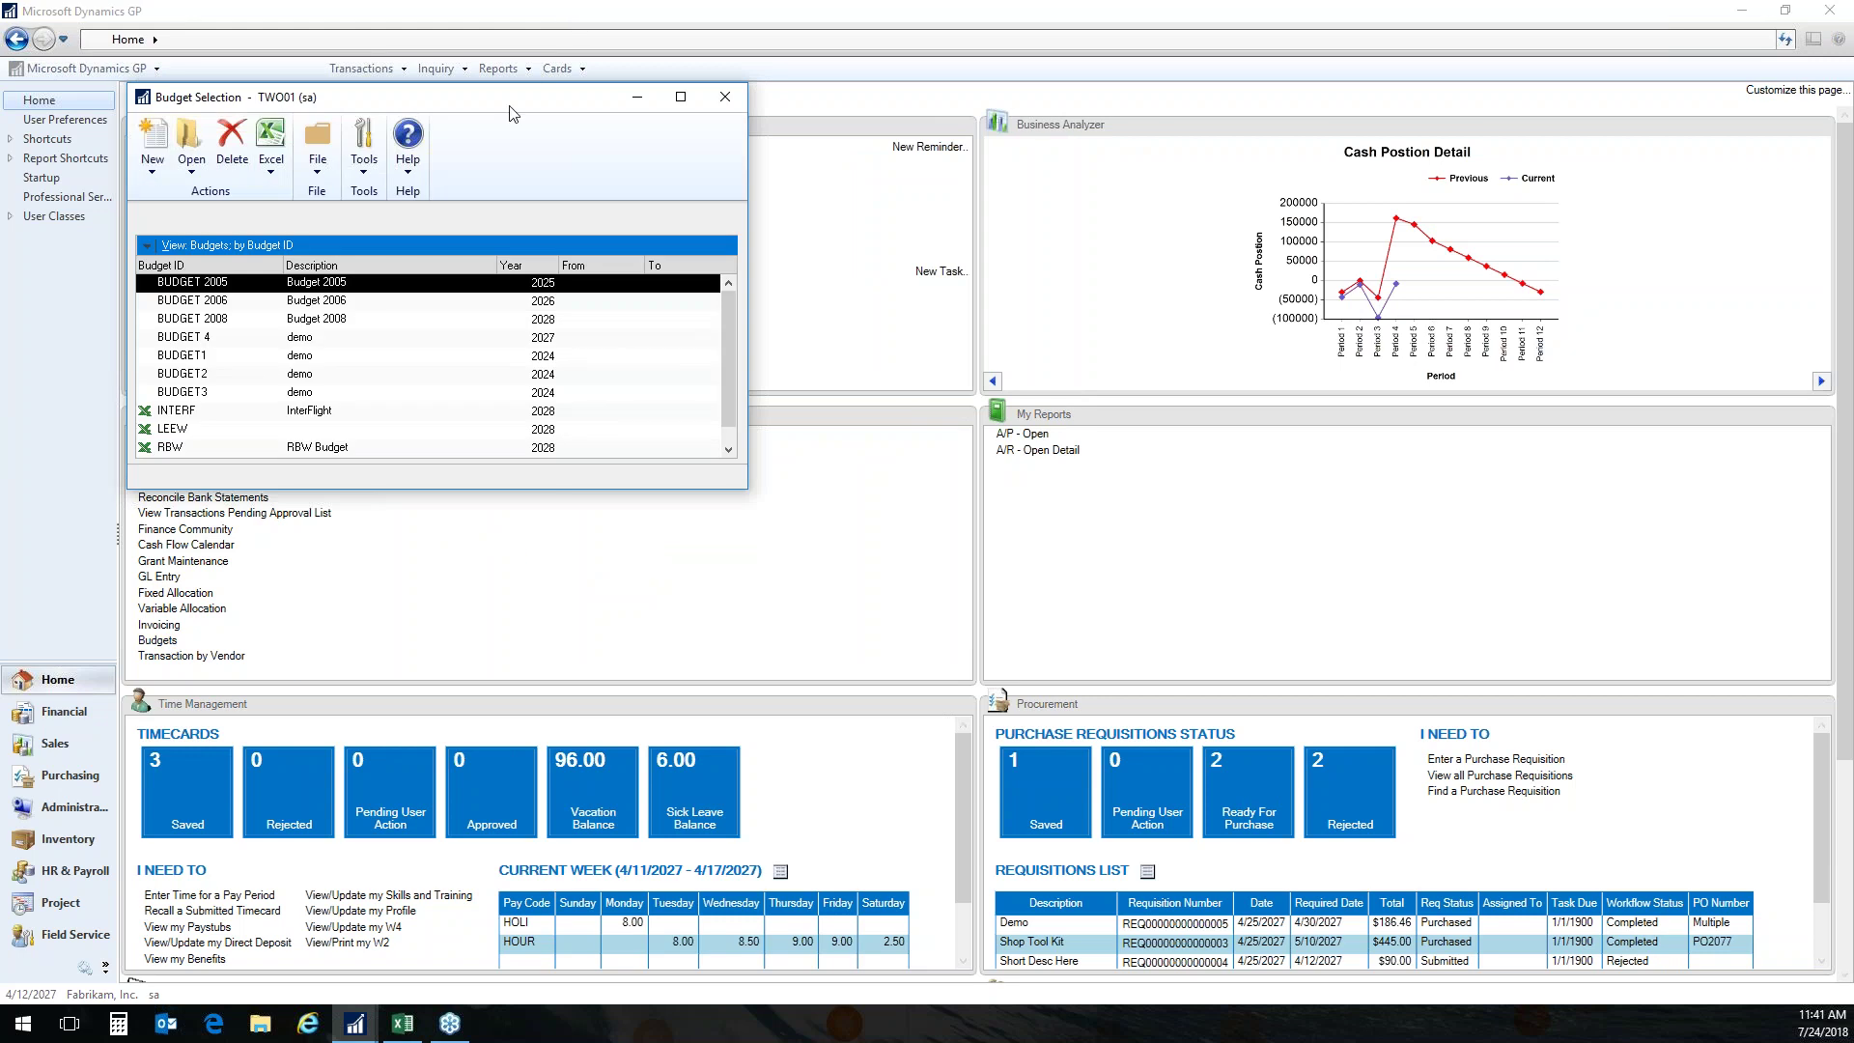
drag(510, 107, 808, 120)
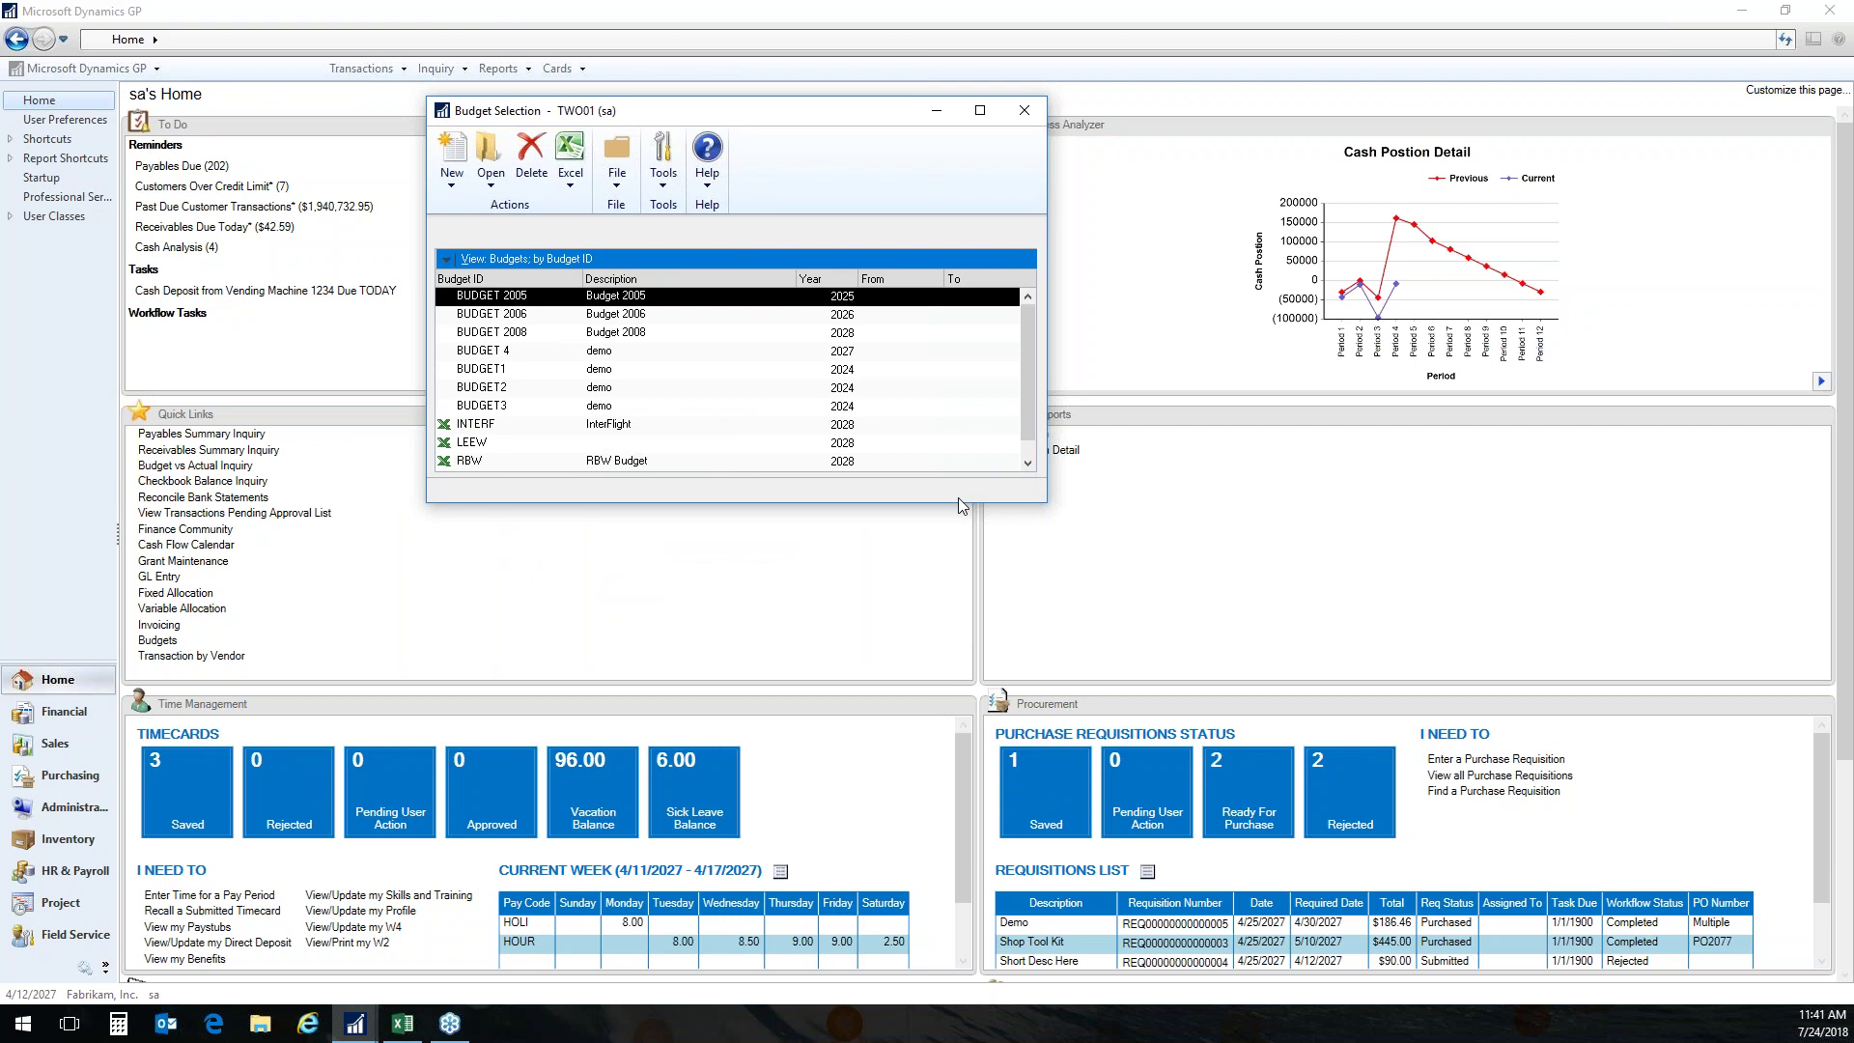
drag(958, 502, 962, 558)
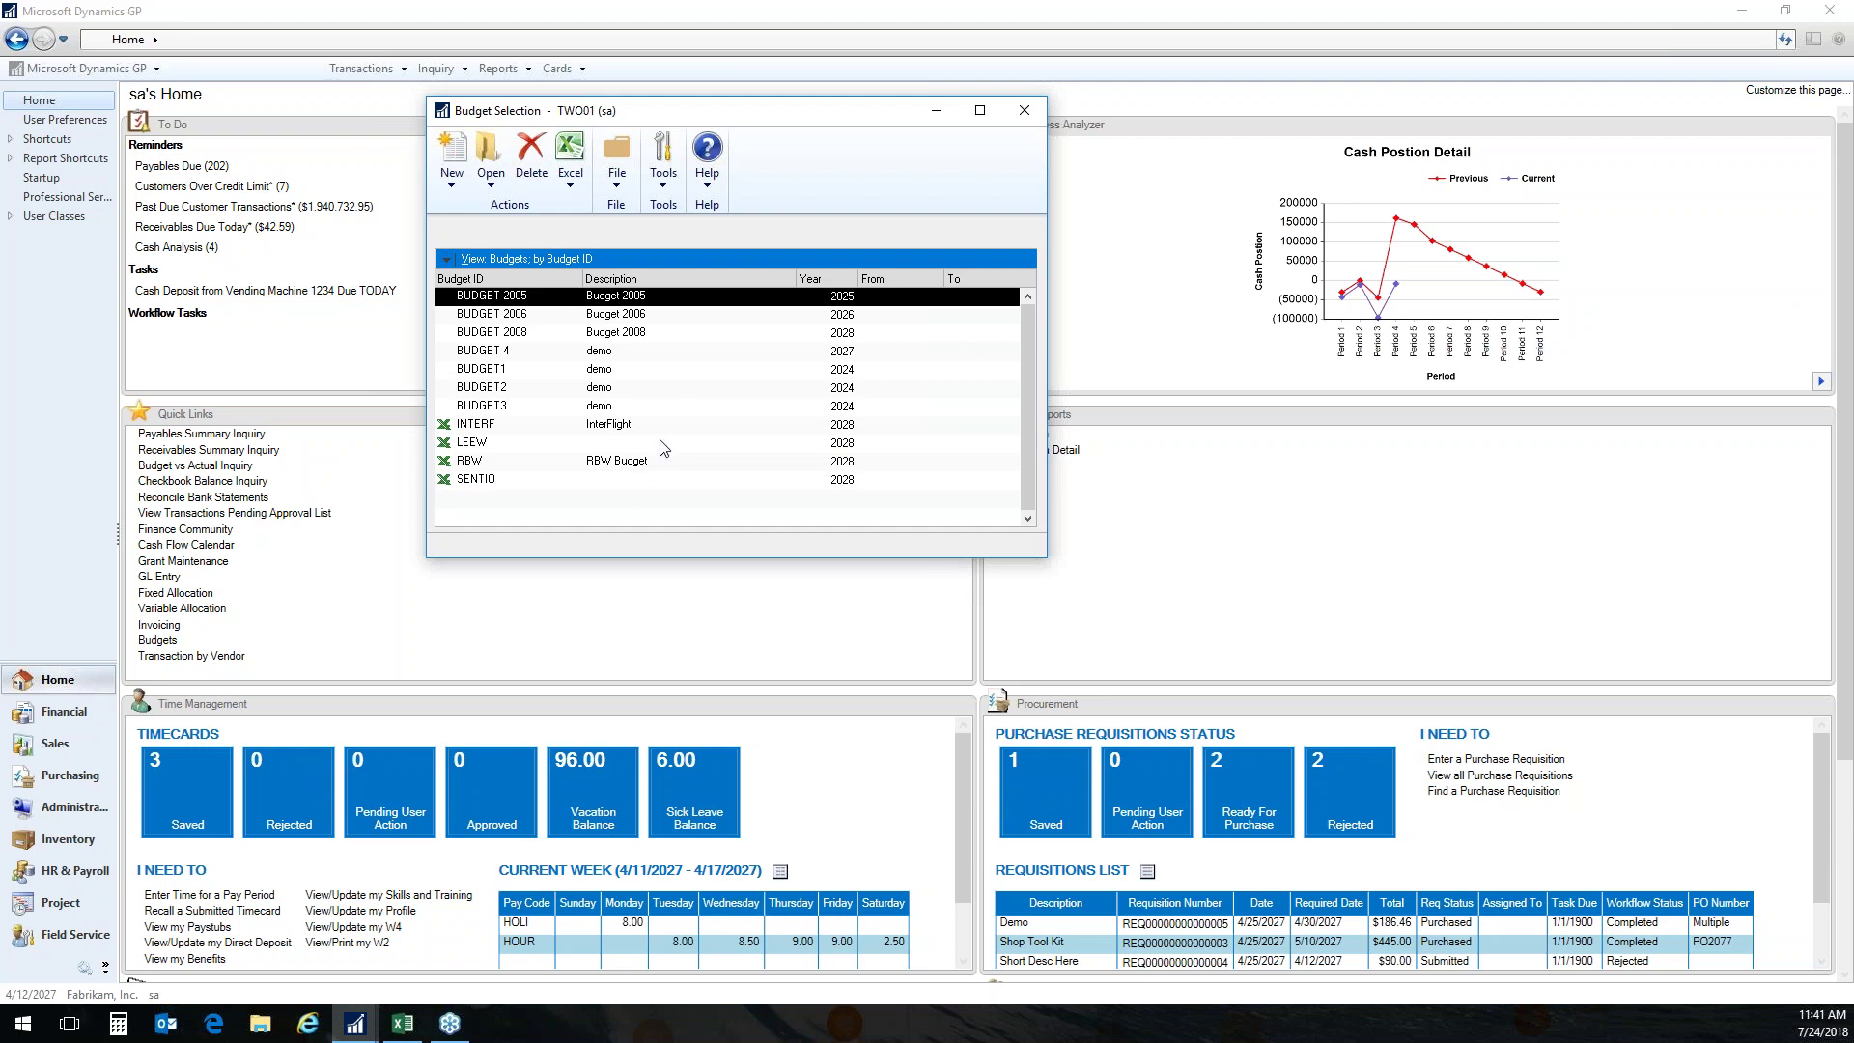
click(452, 163)
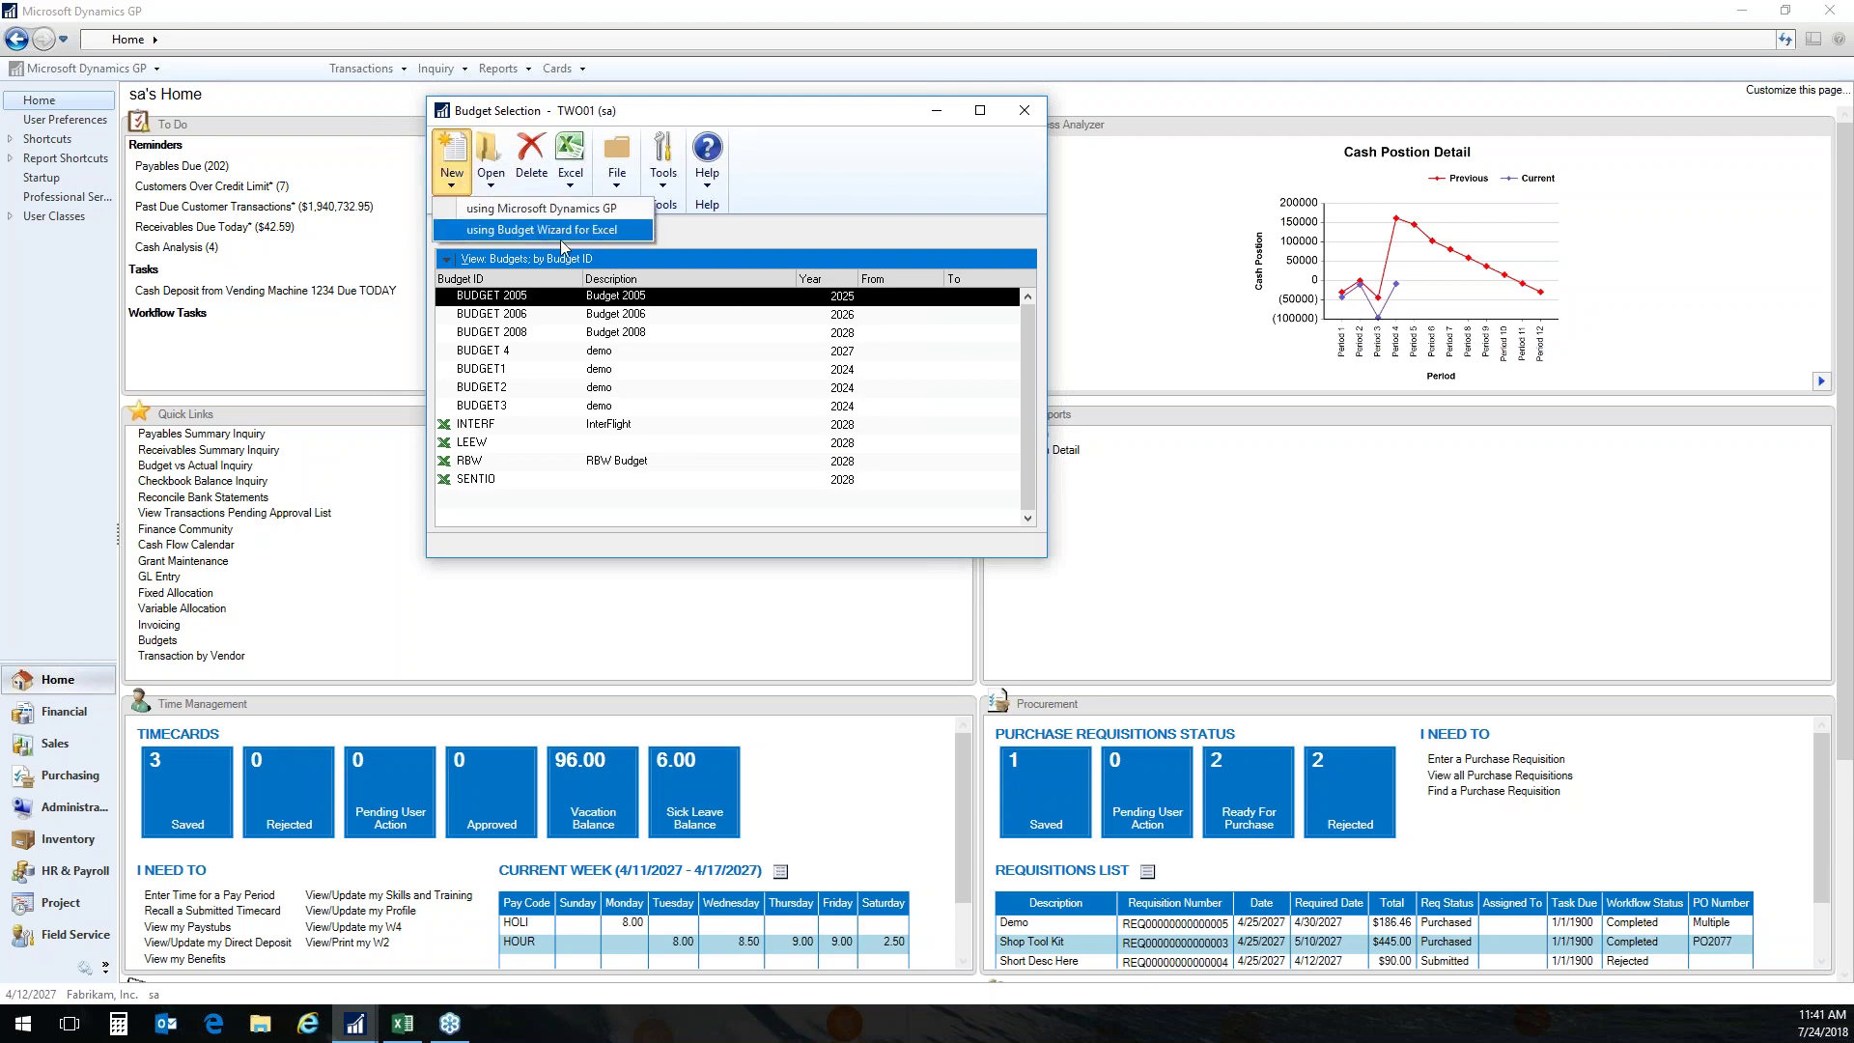
click(574, 170)
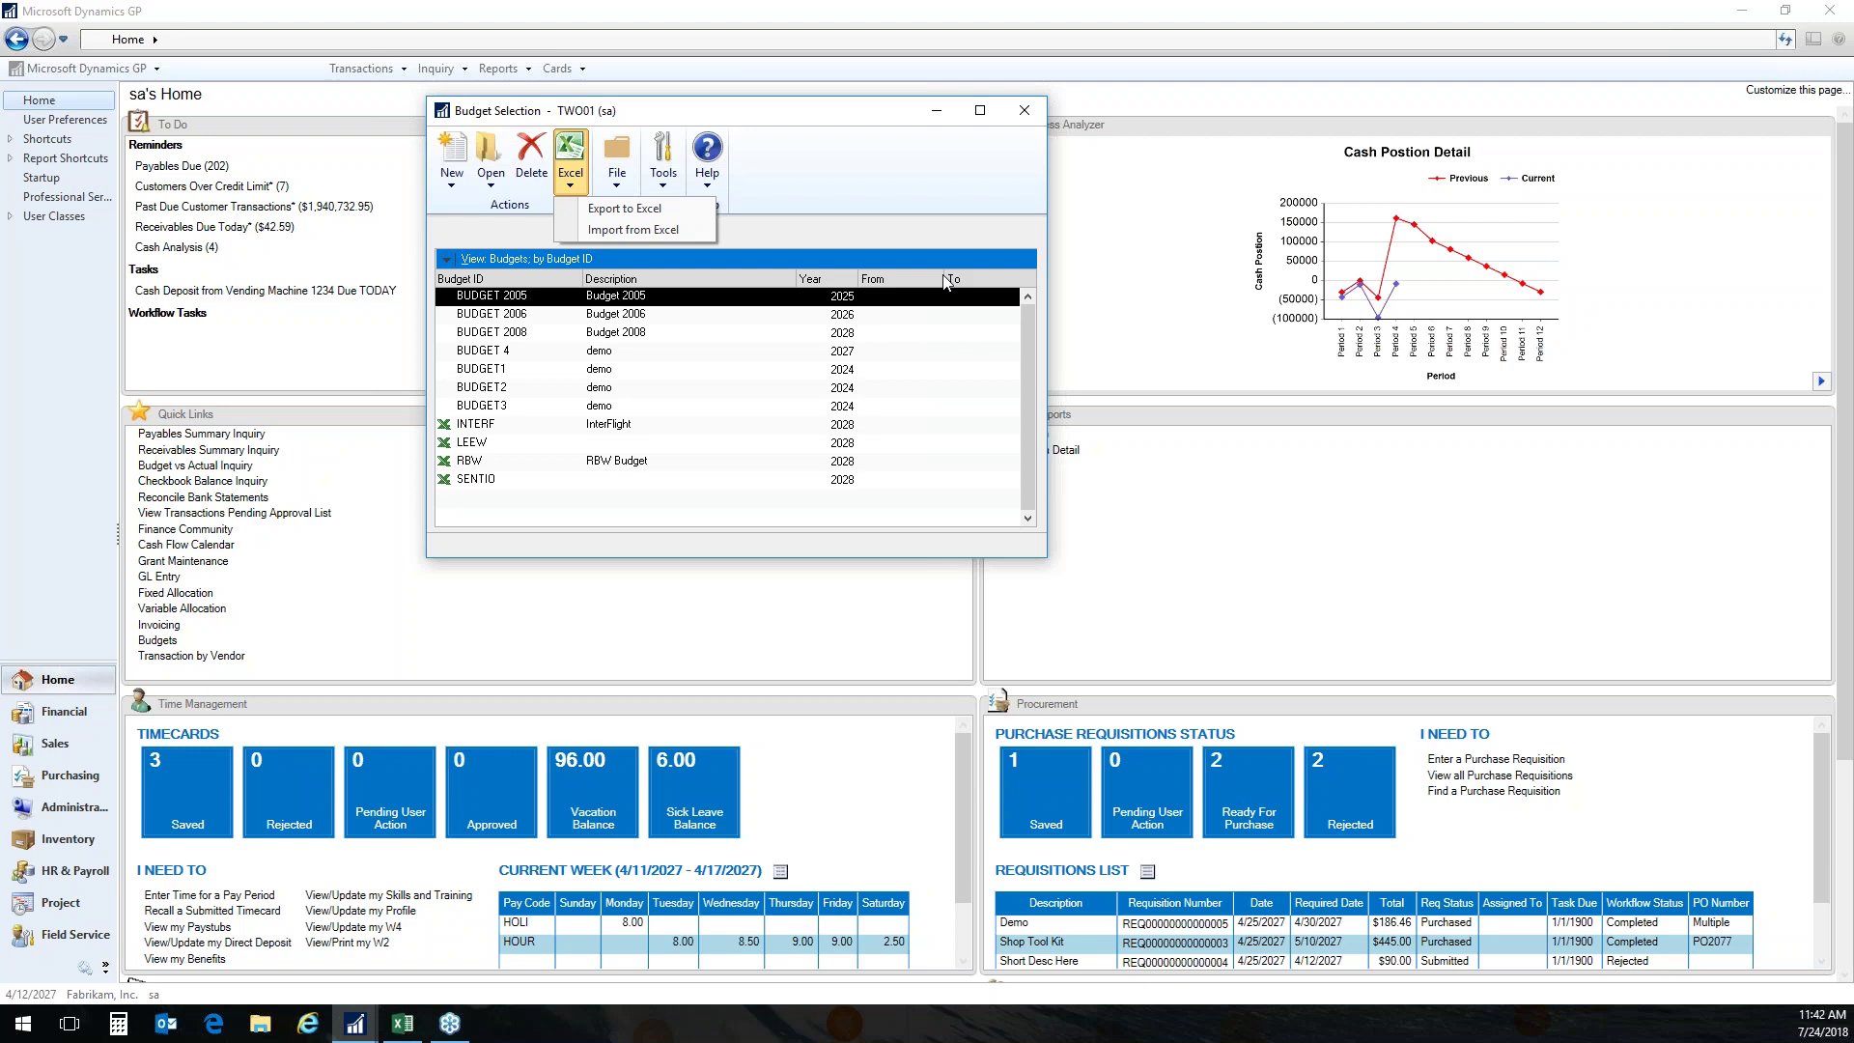
click(1026, 114)
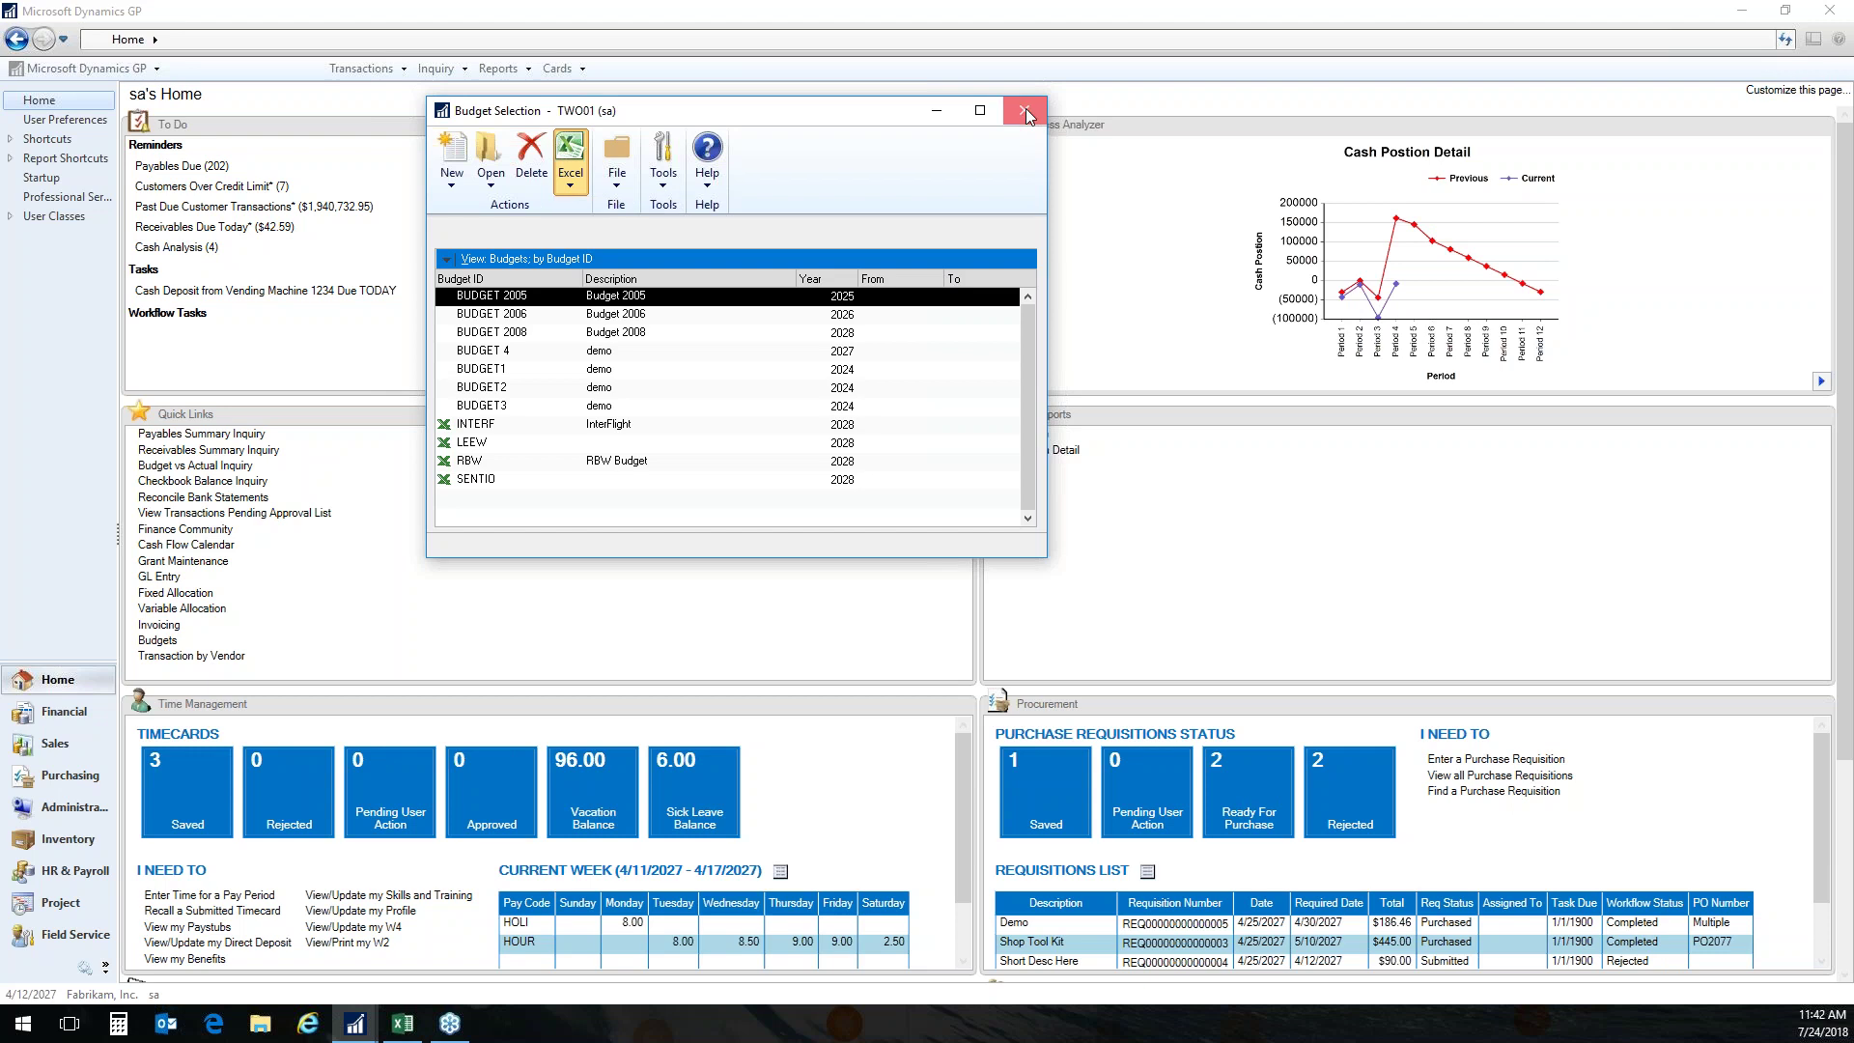
click(1025, 114)
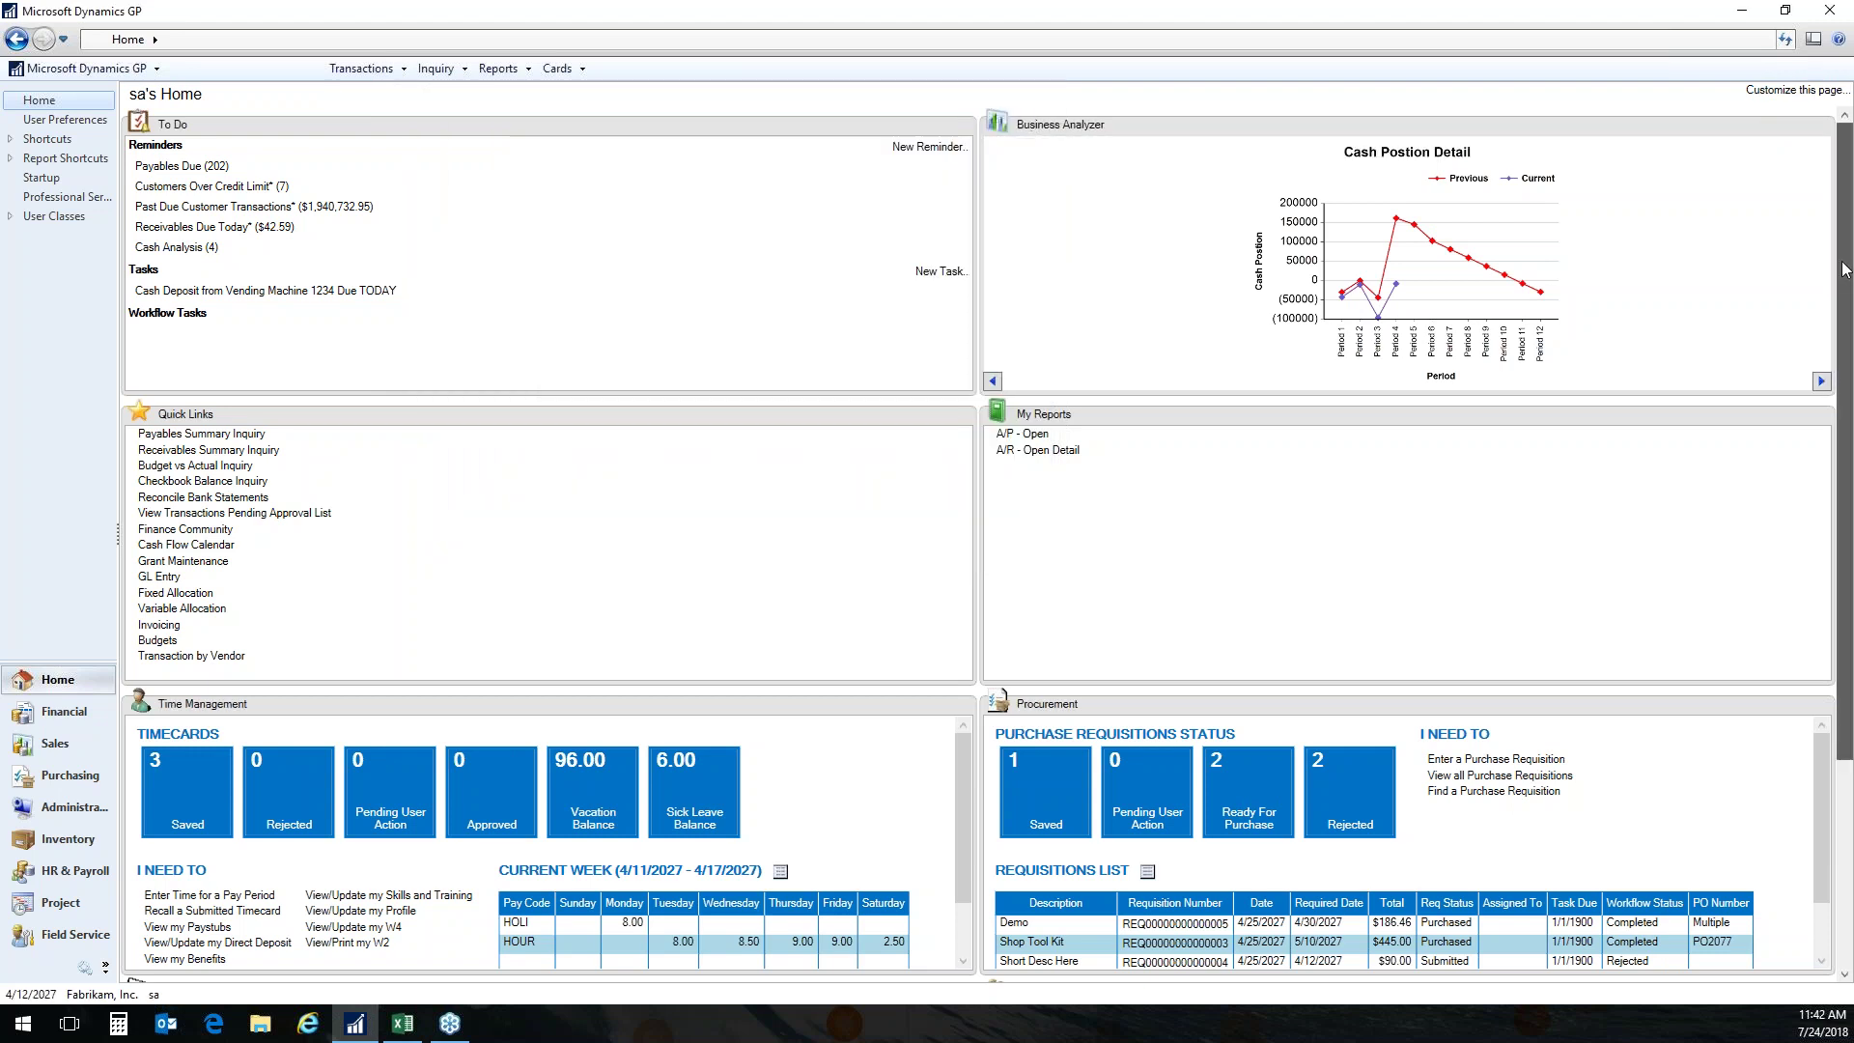
Scroll the home page down, then view and close the employee's direct deposit details.
drag(1846, 272, 1846, 498)
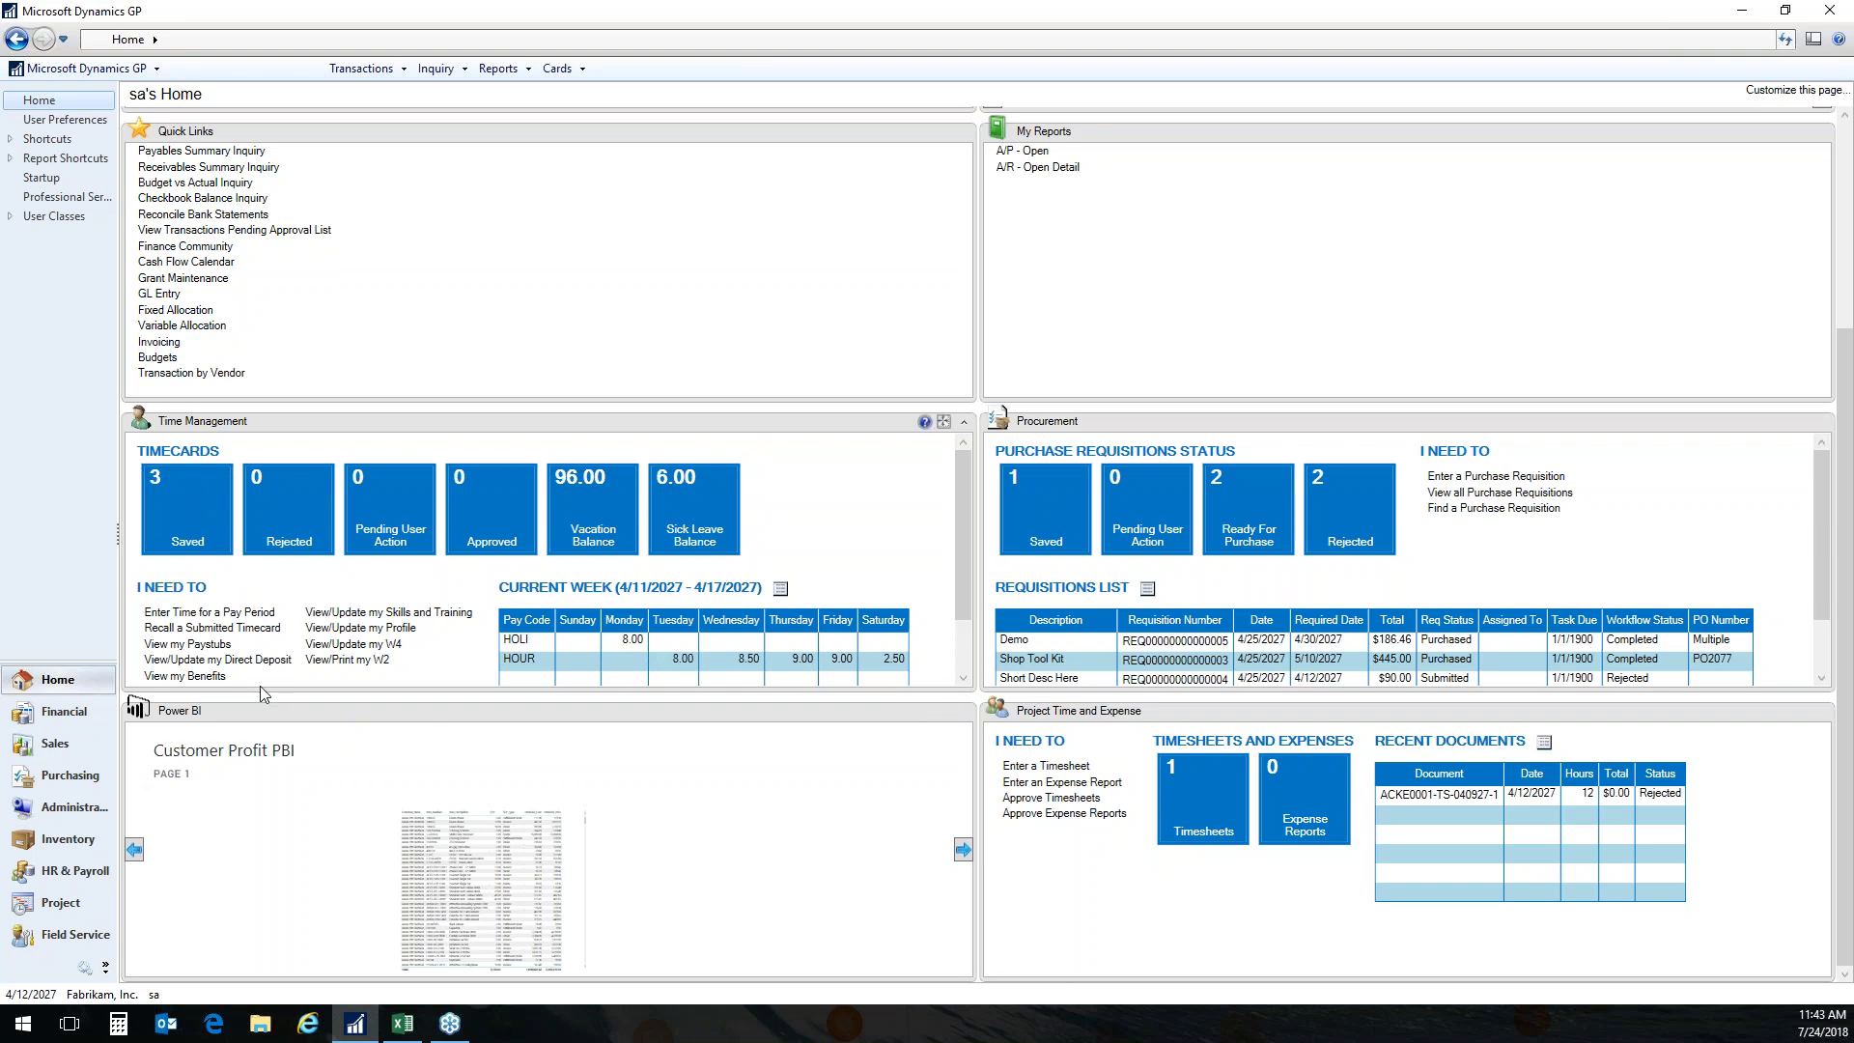
drag(219, 661, 239, 682)
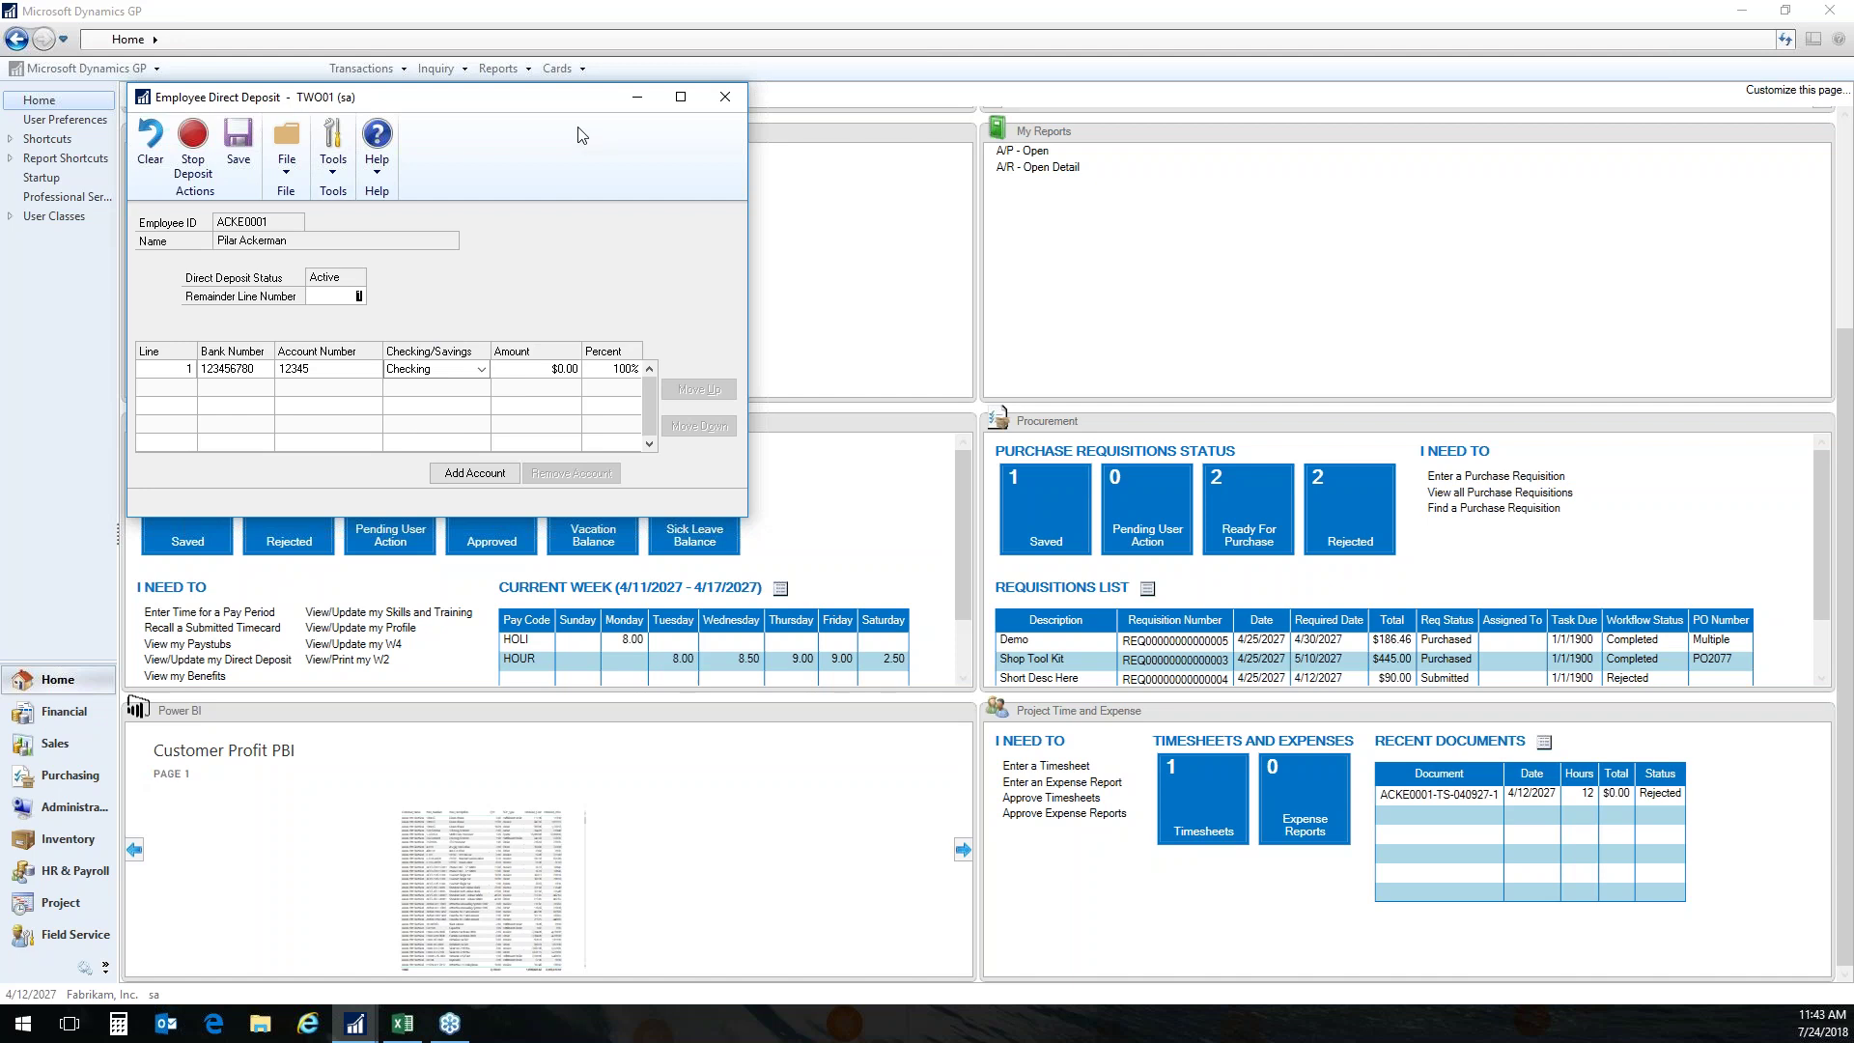
click(726, 99)
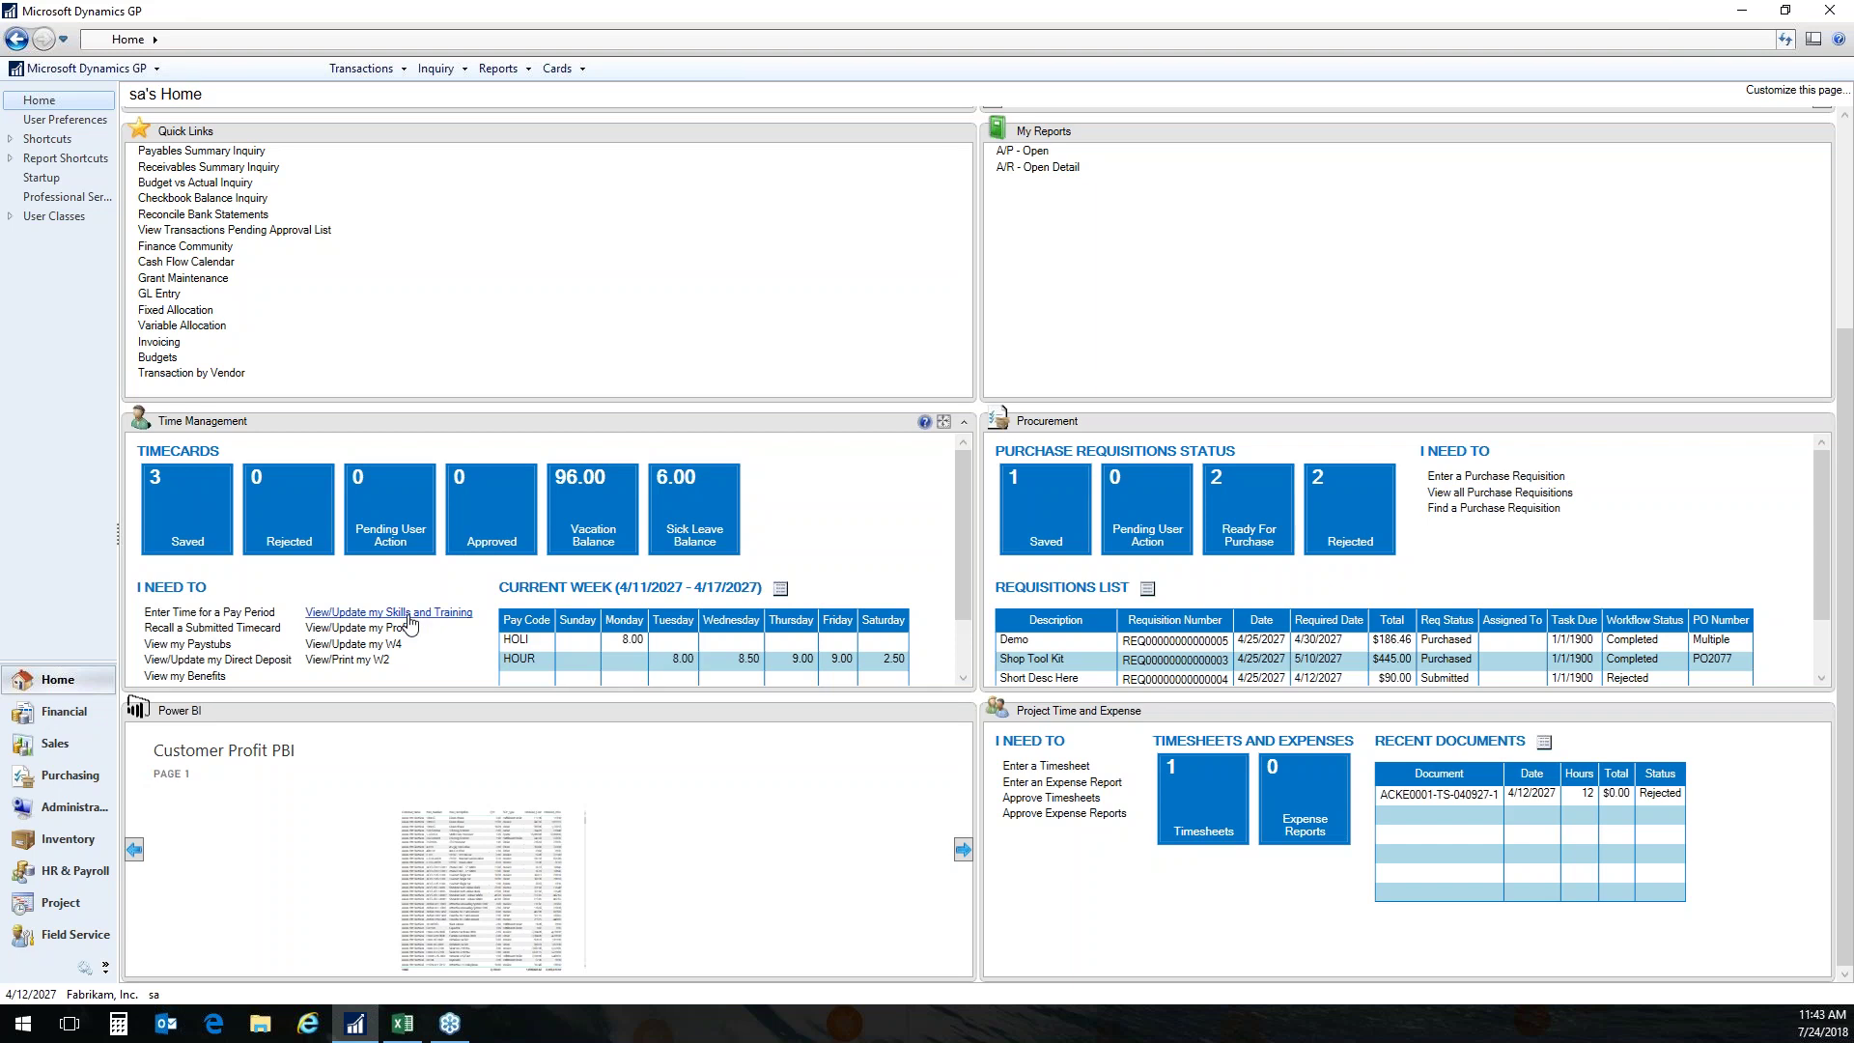
Open the employee's W2 Wage and Tax Statement and select the 2024 record.
click(343, 664)
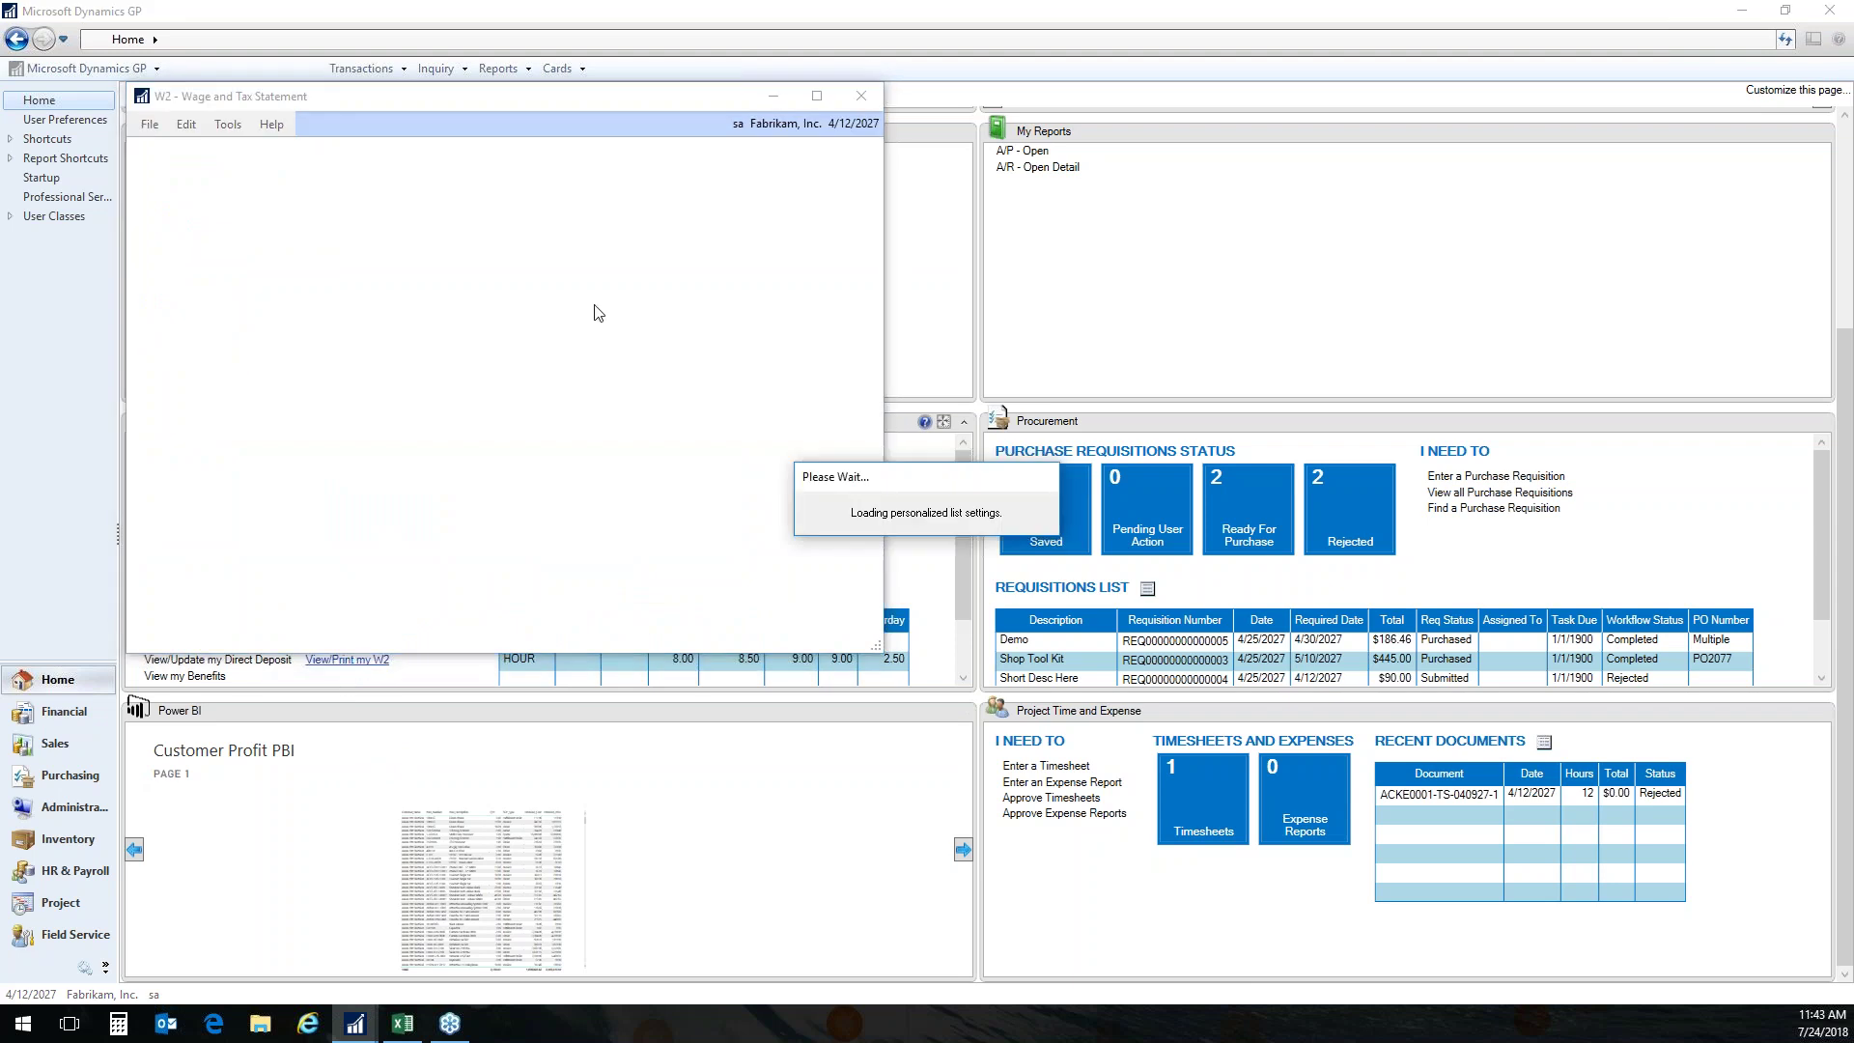
drag(512, 97, 1054, 114)
click(681, 361)
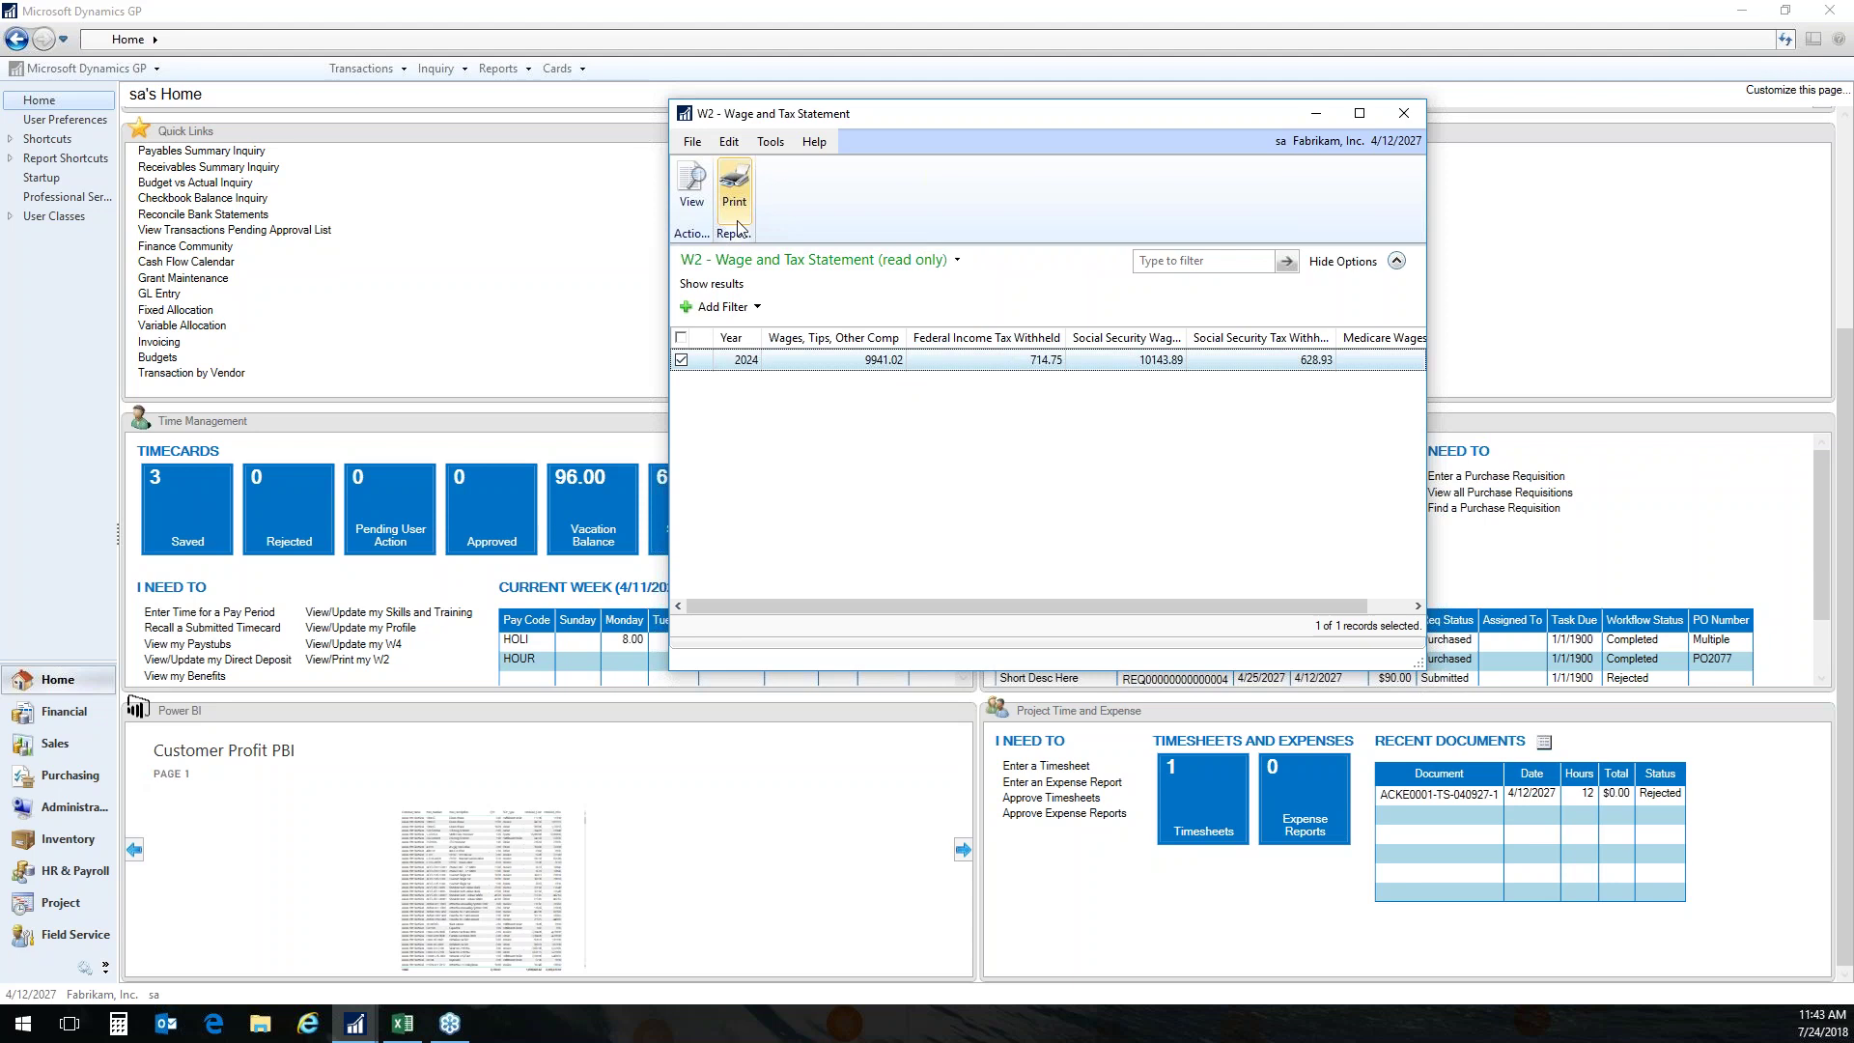
Print the 2024 W-2 to screen, review it, then close the preview and W2 window.
click(735, 188)
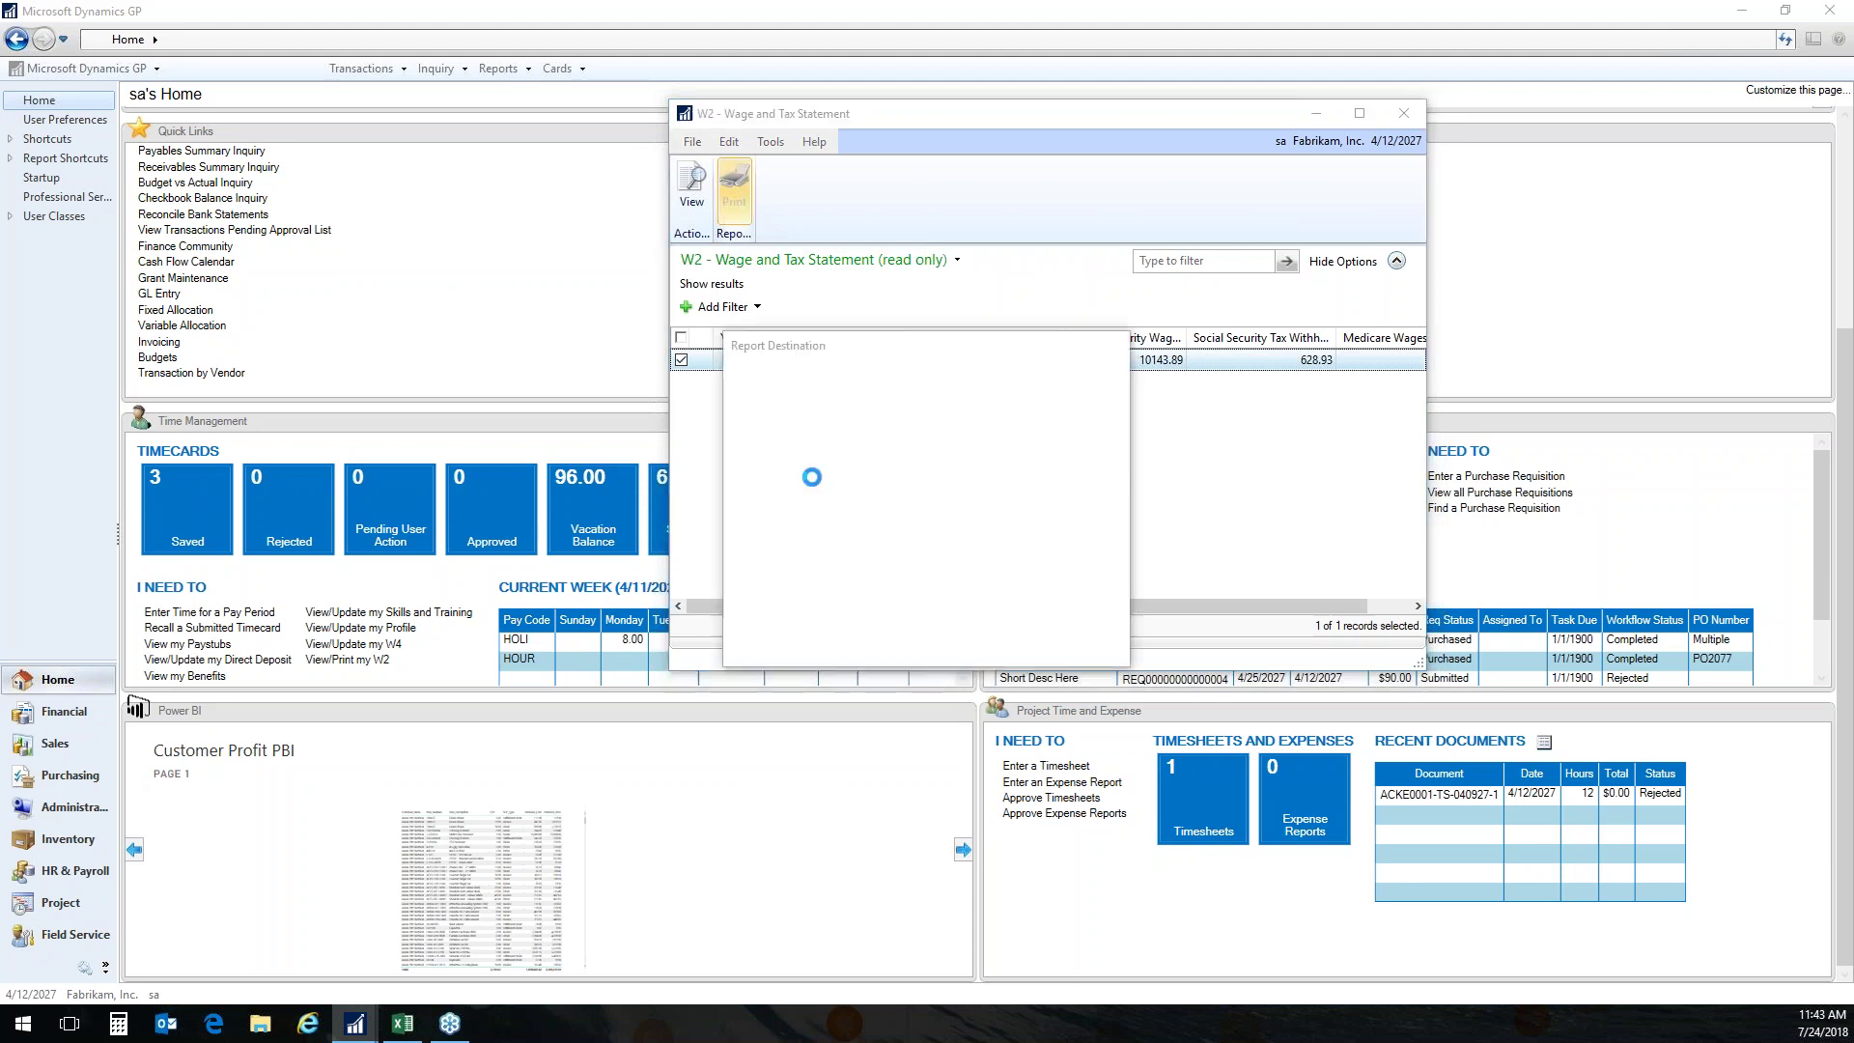
click(997, 643)
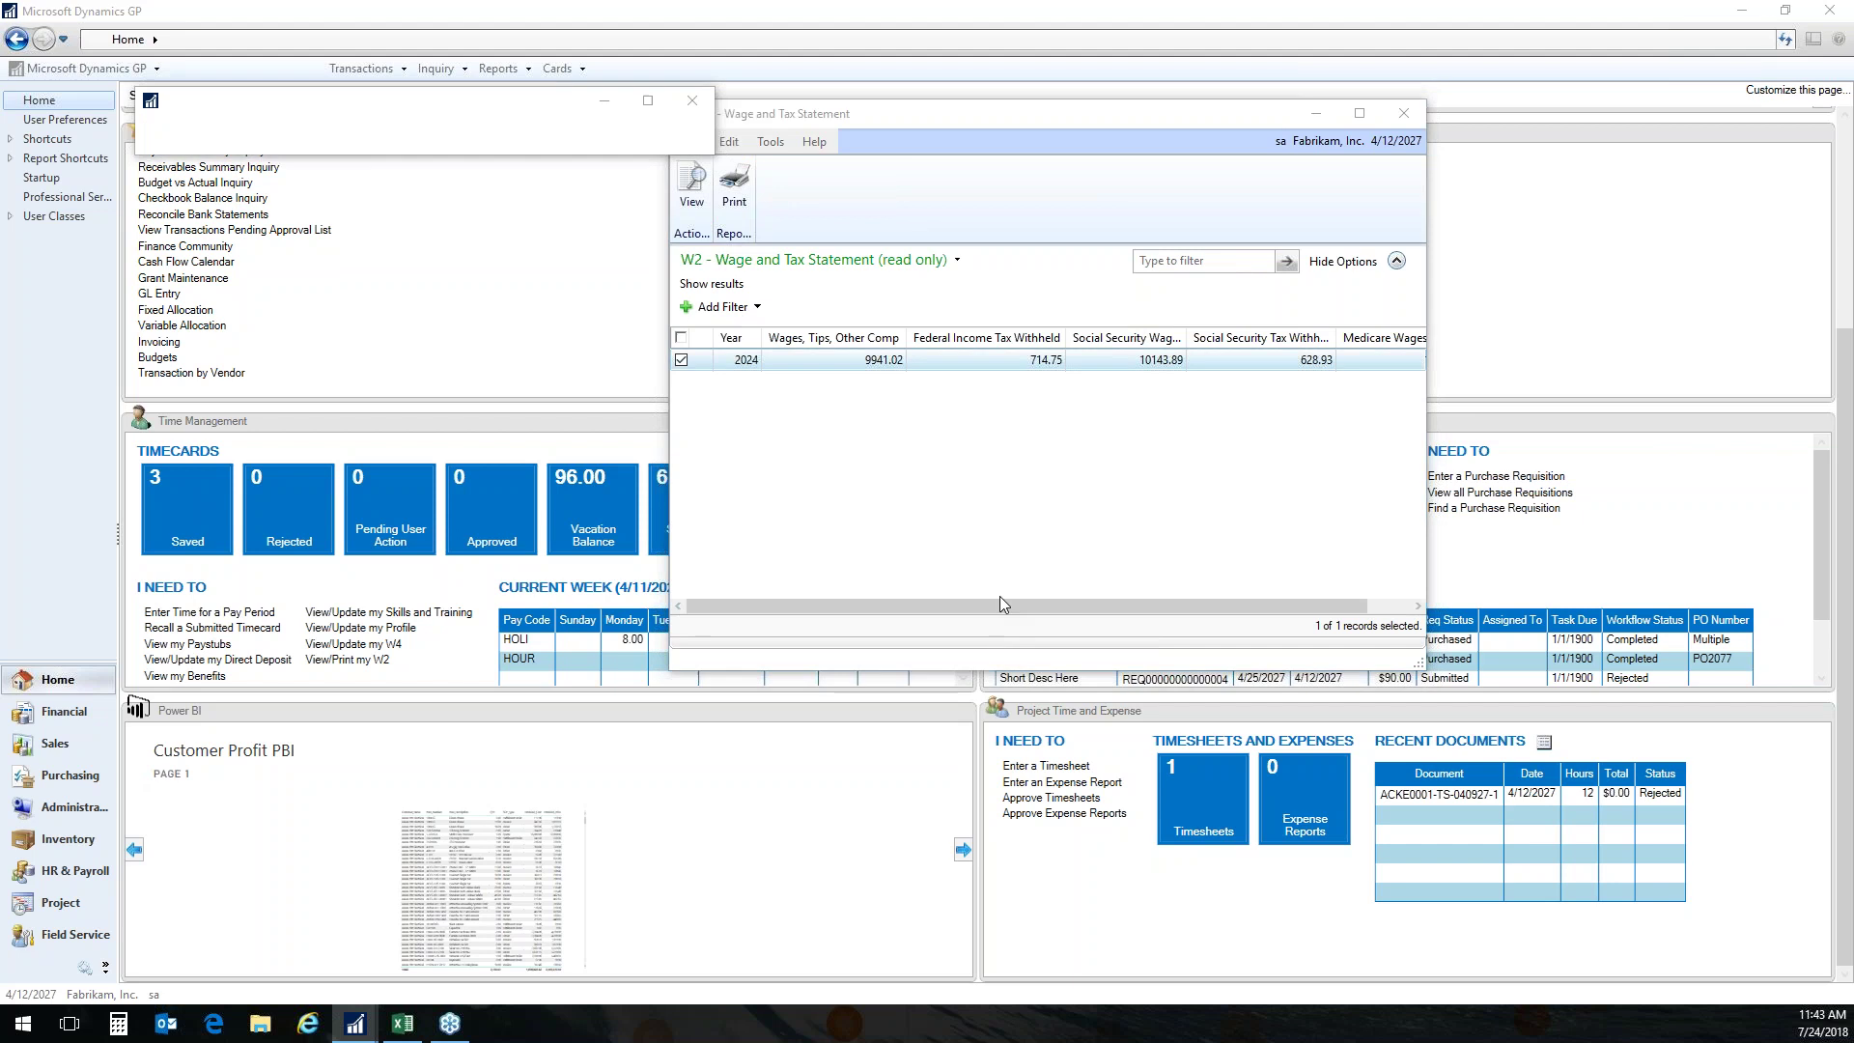
drag(758, 980, 1266, 982)
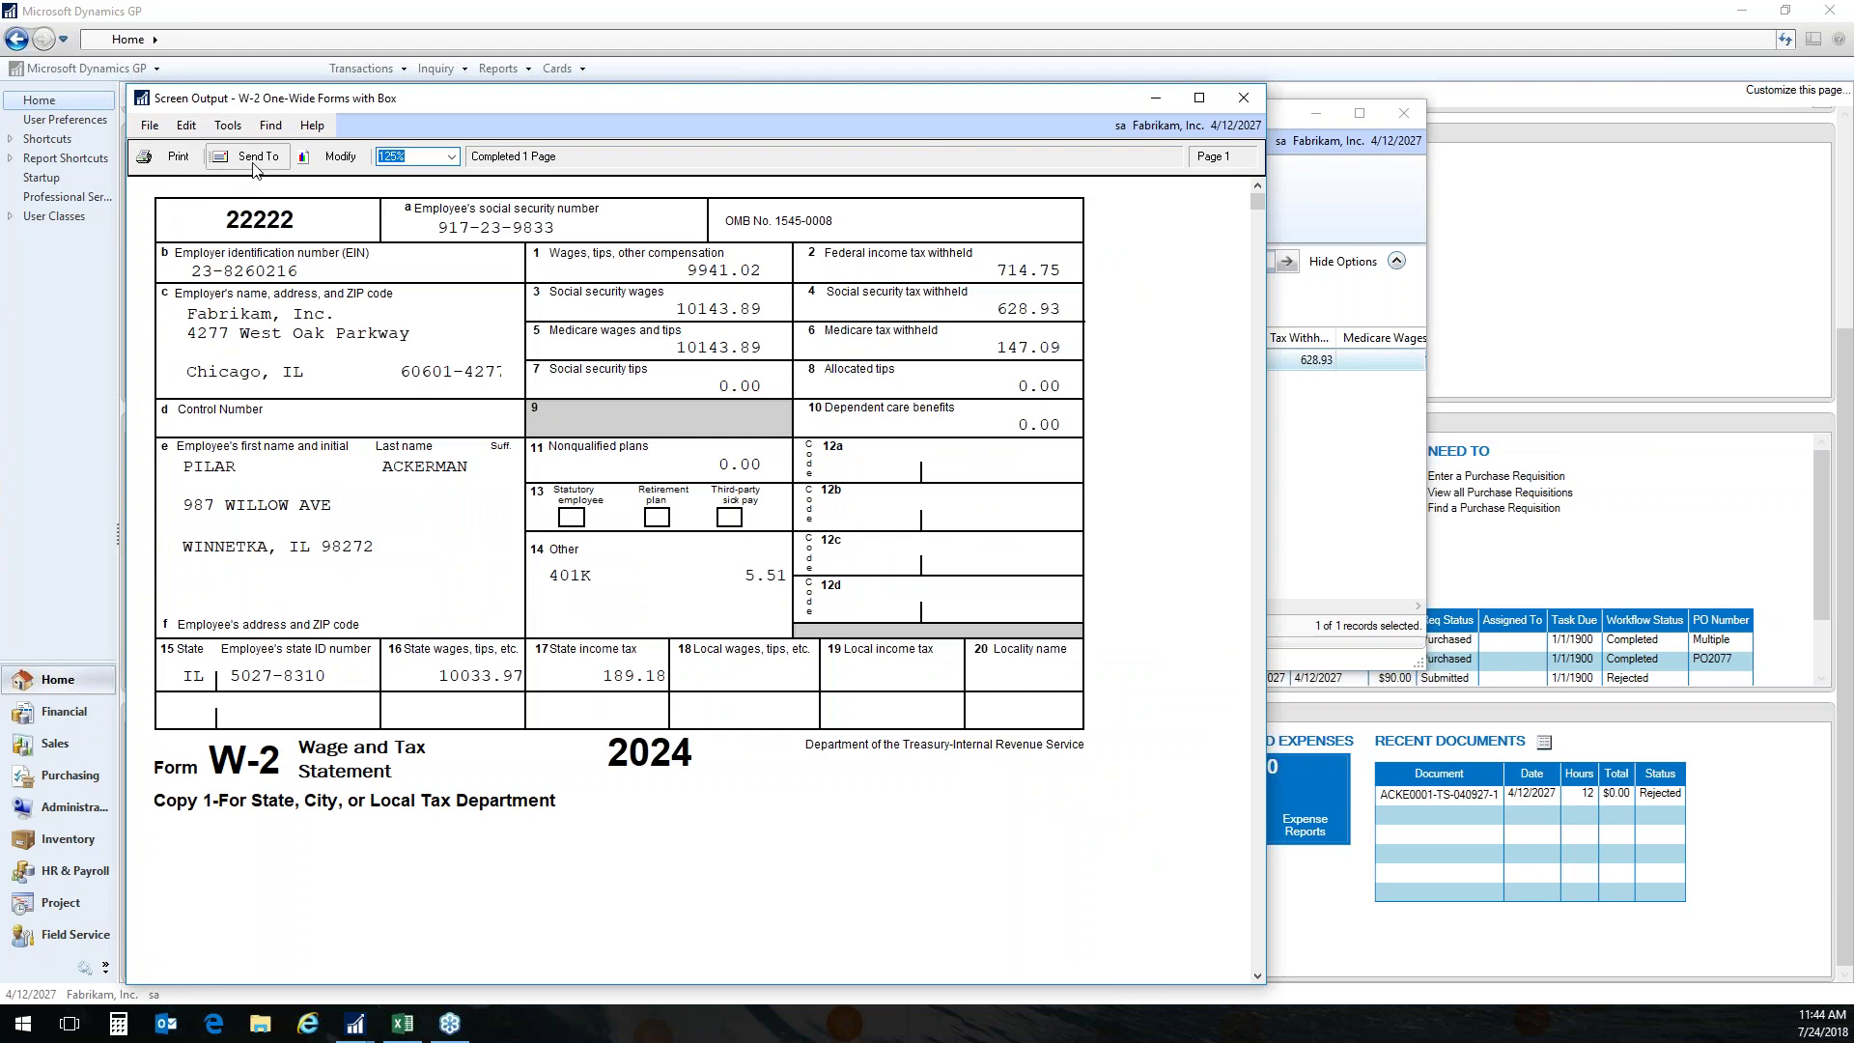
click(255, 166)
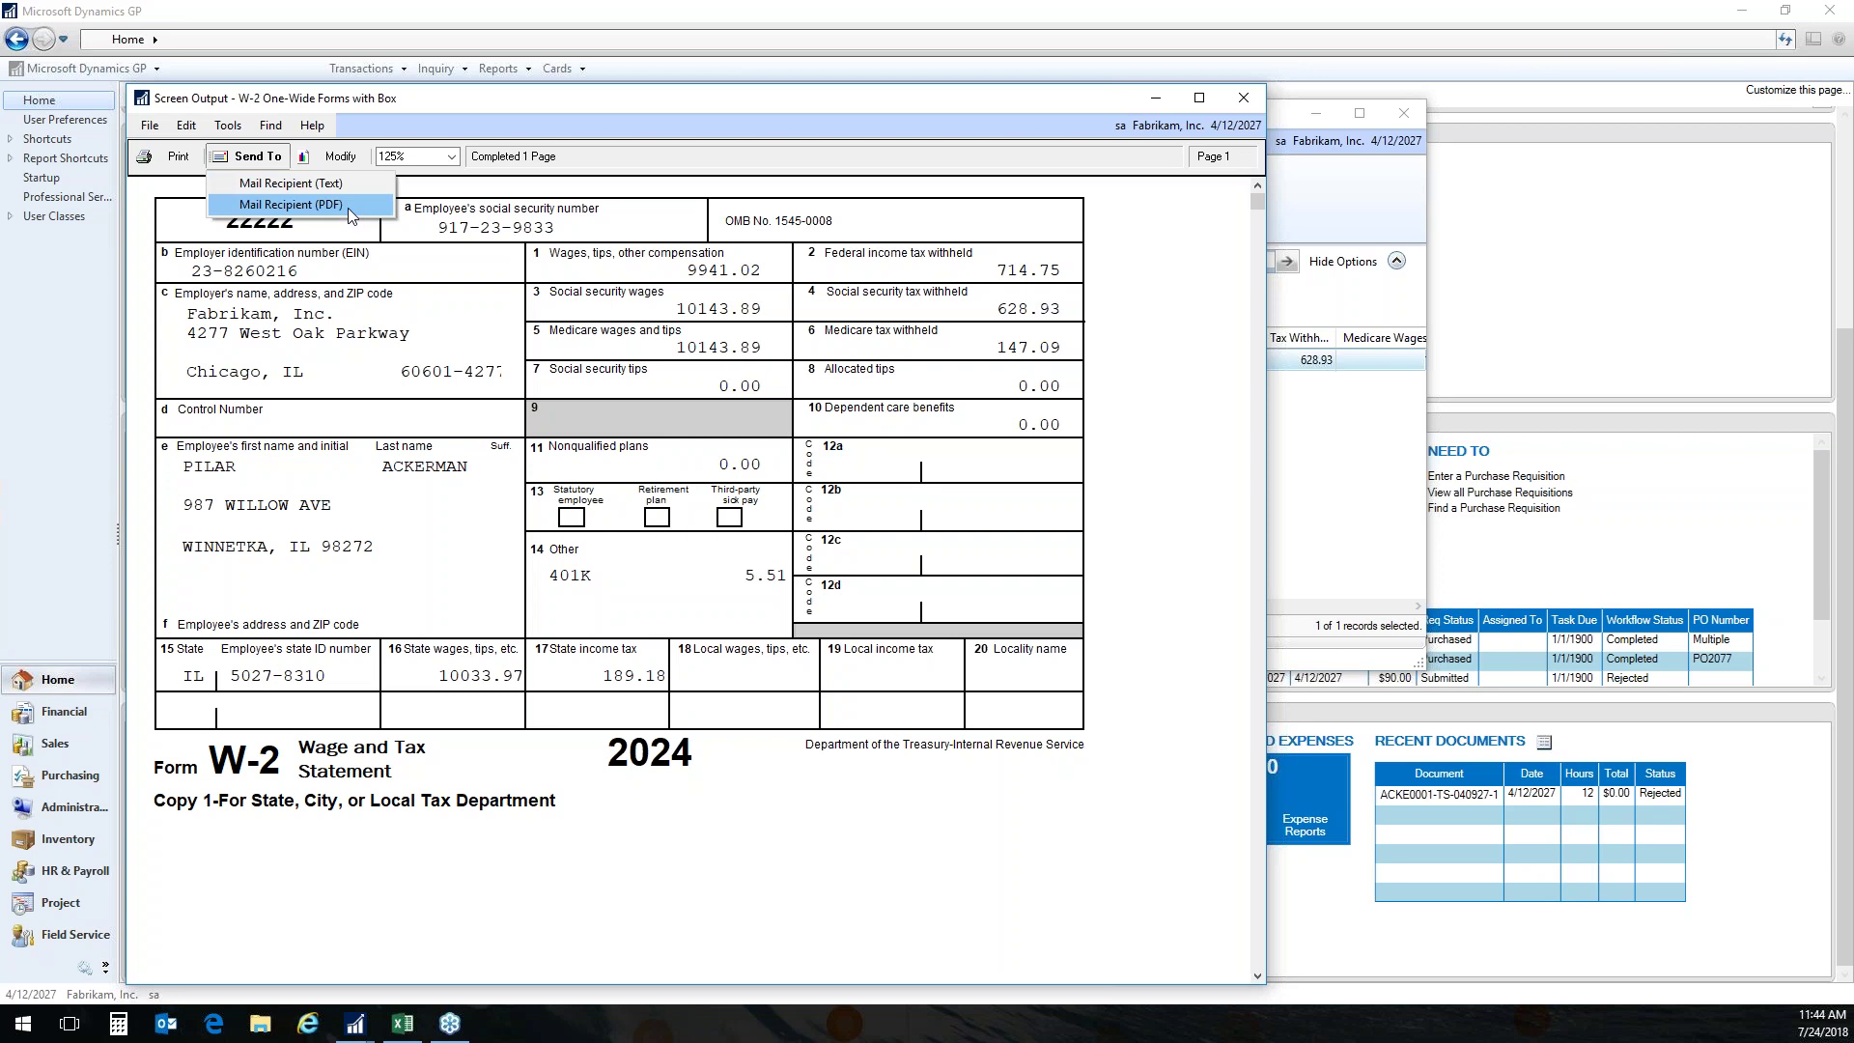
click(1245, 98)
click(1246, 99)
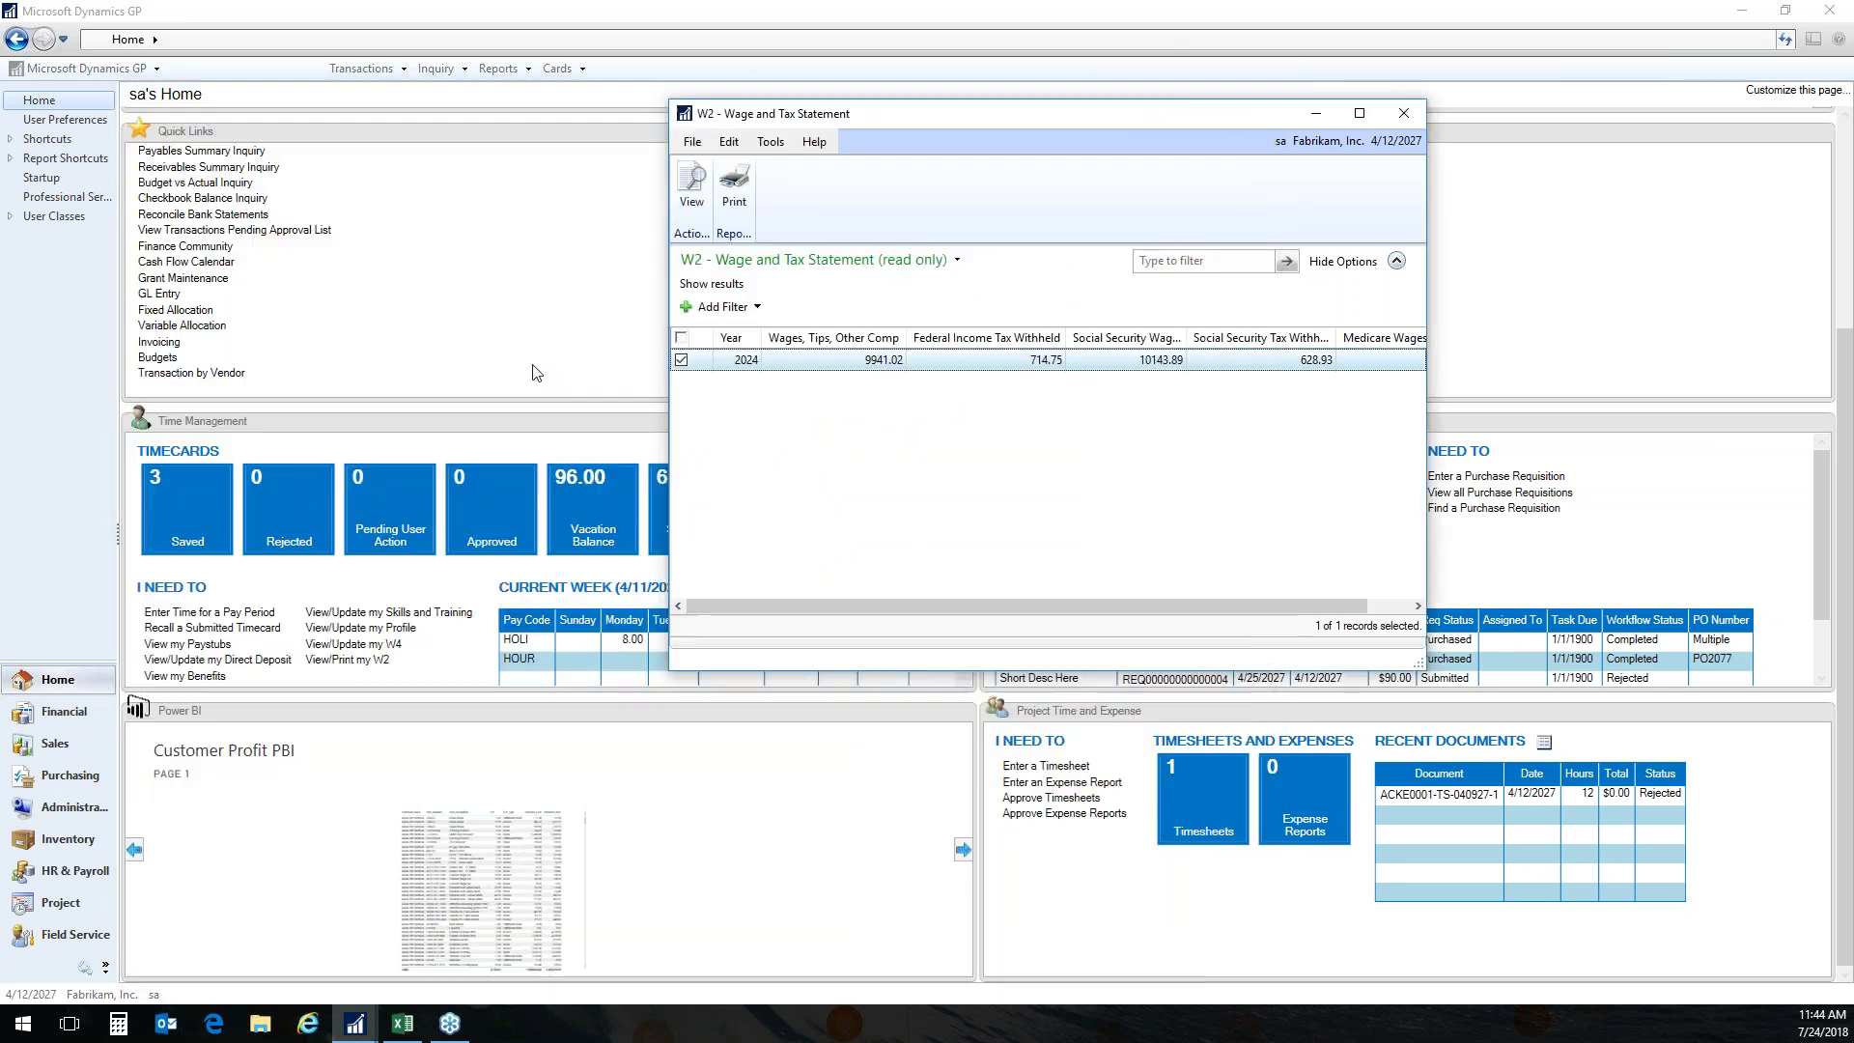
click(1404, 114)
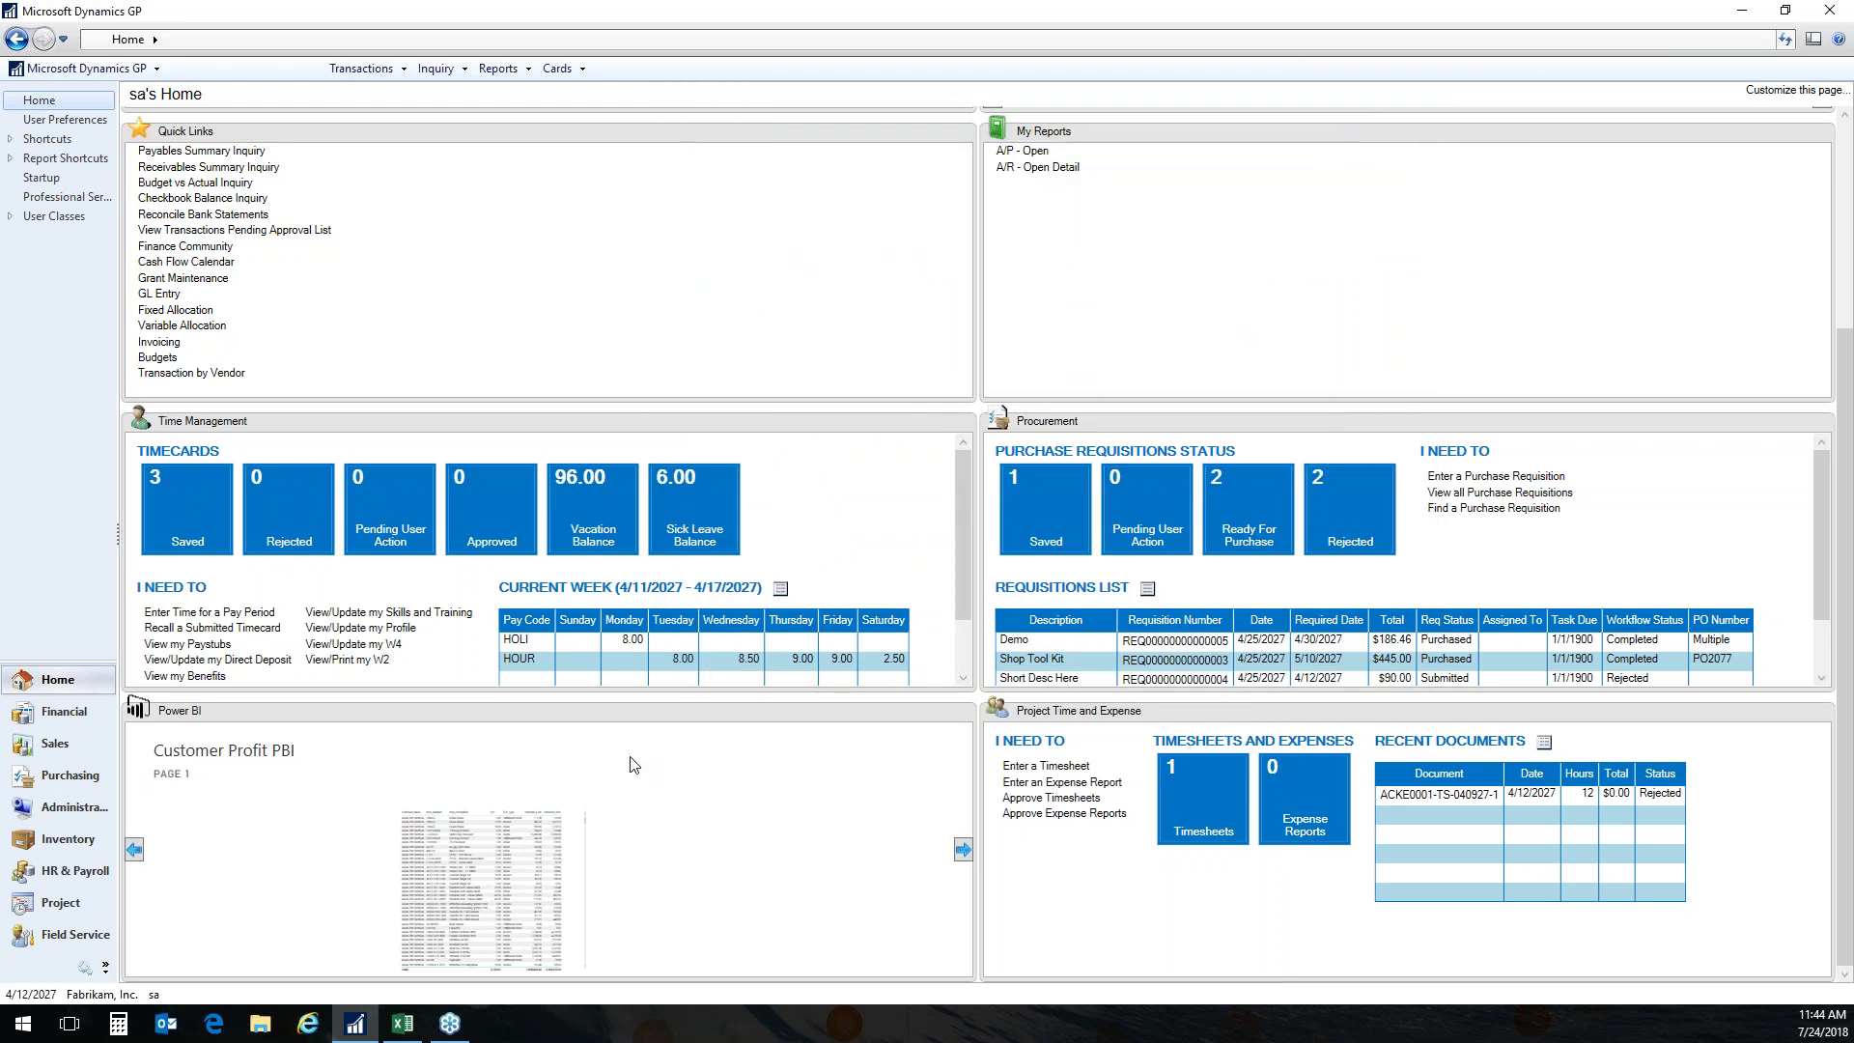
click(218, 644)
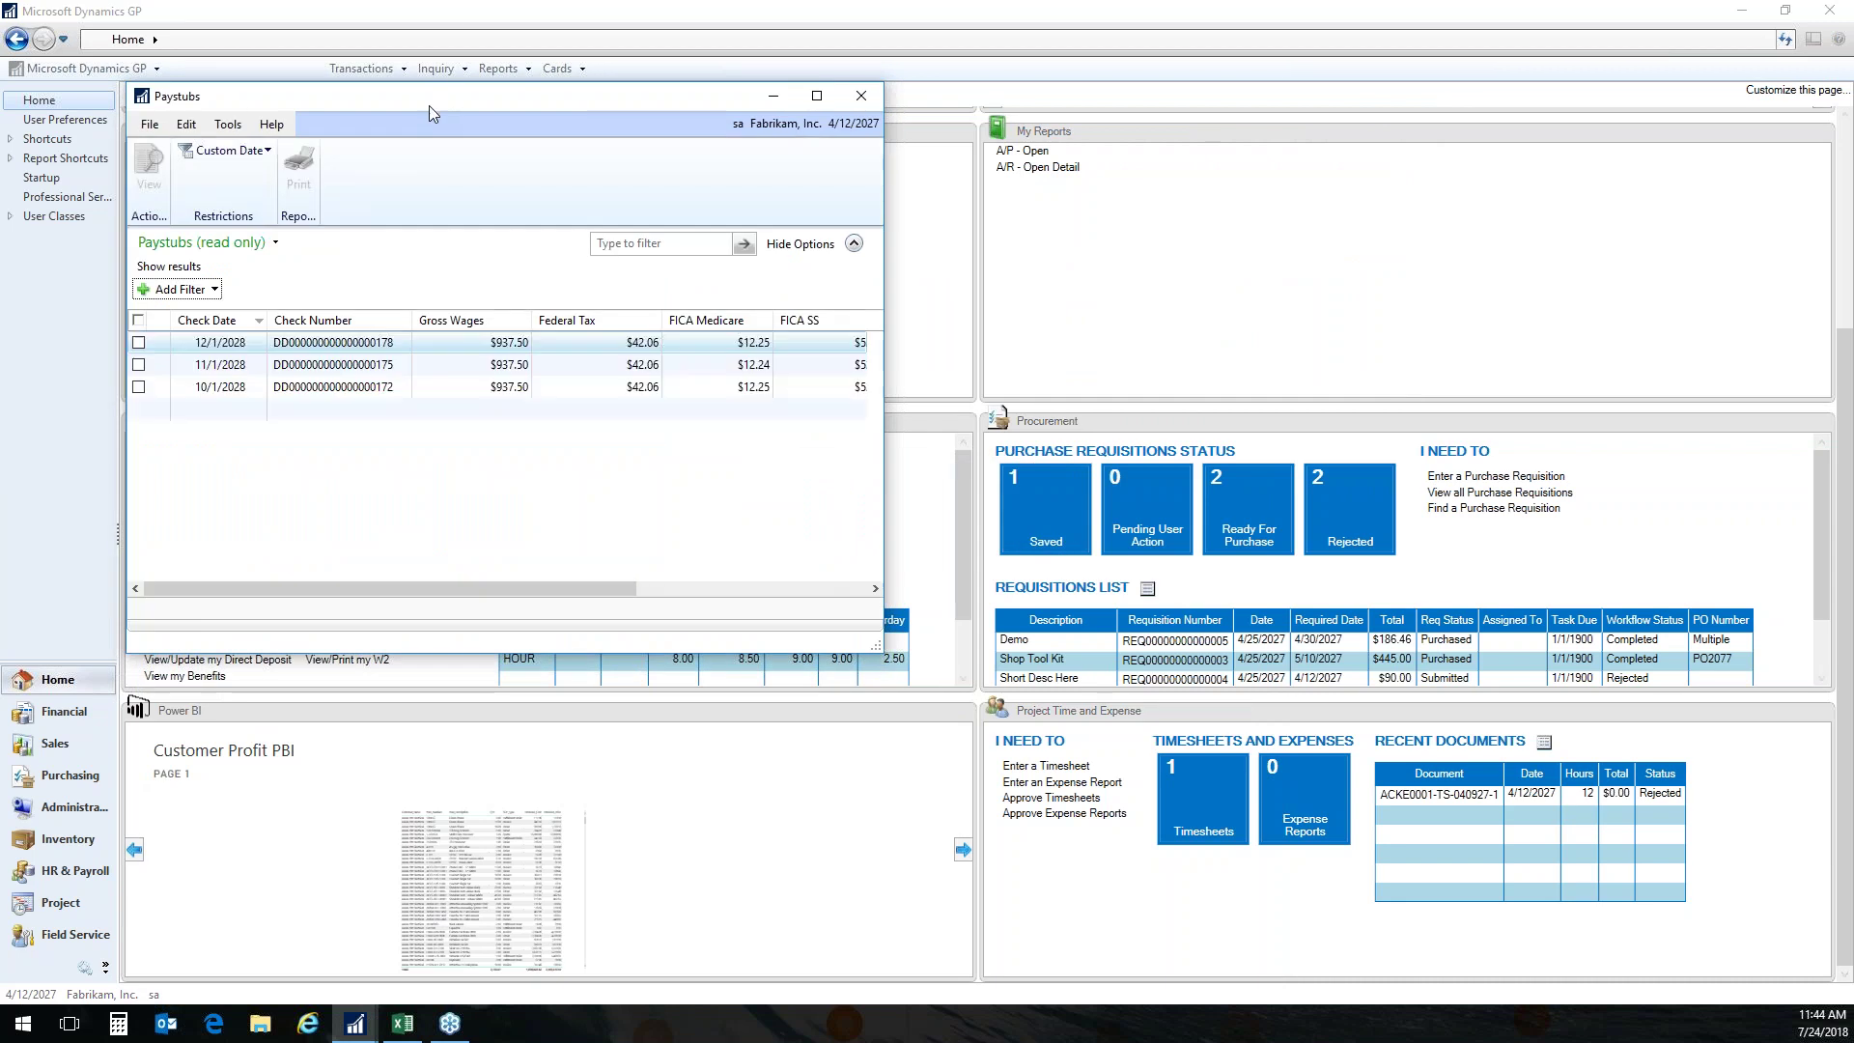
drag(413, 95, 838, 145)
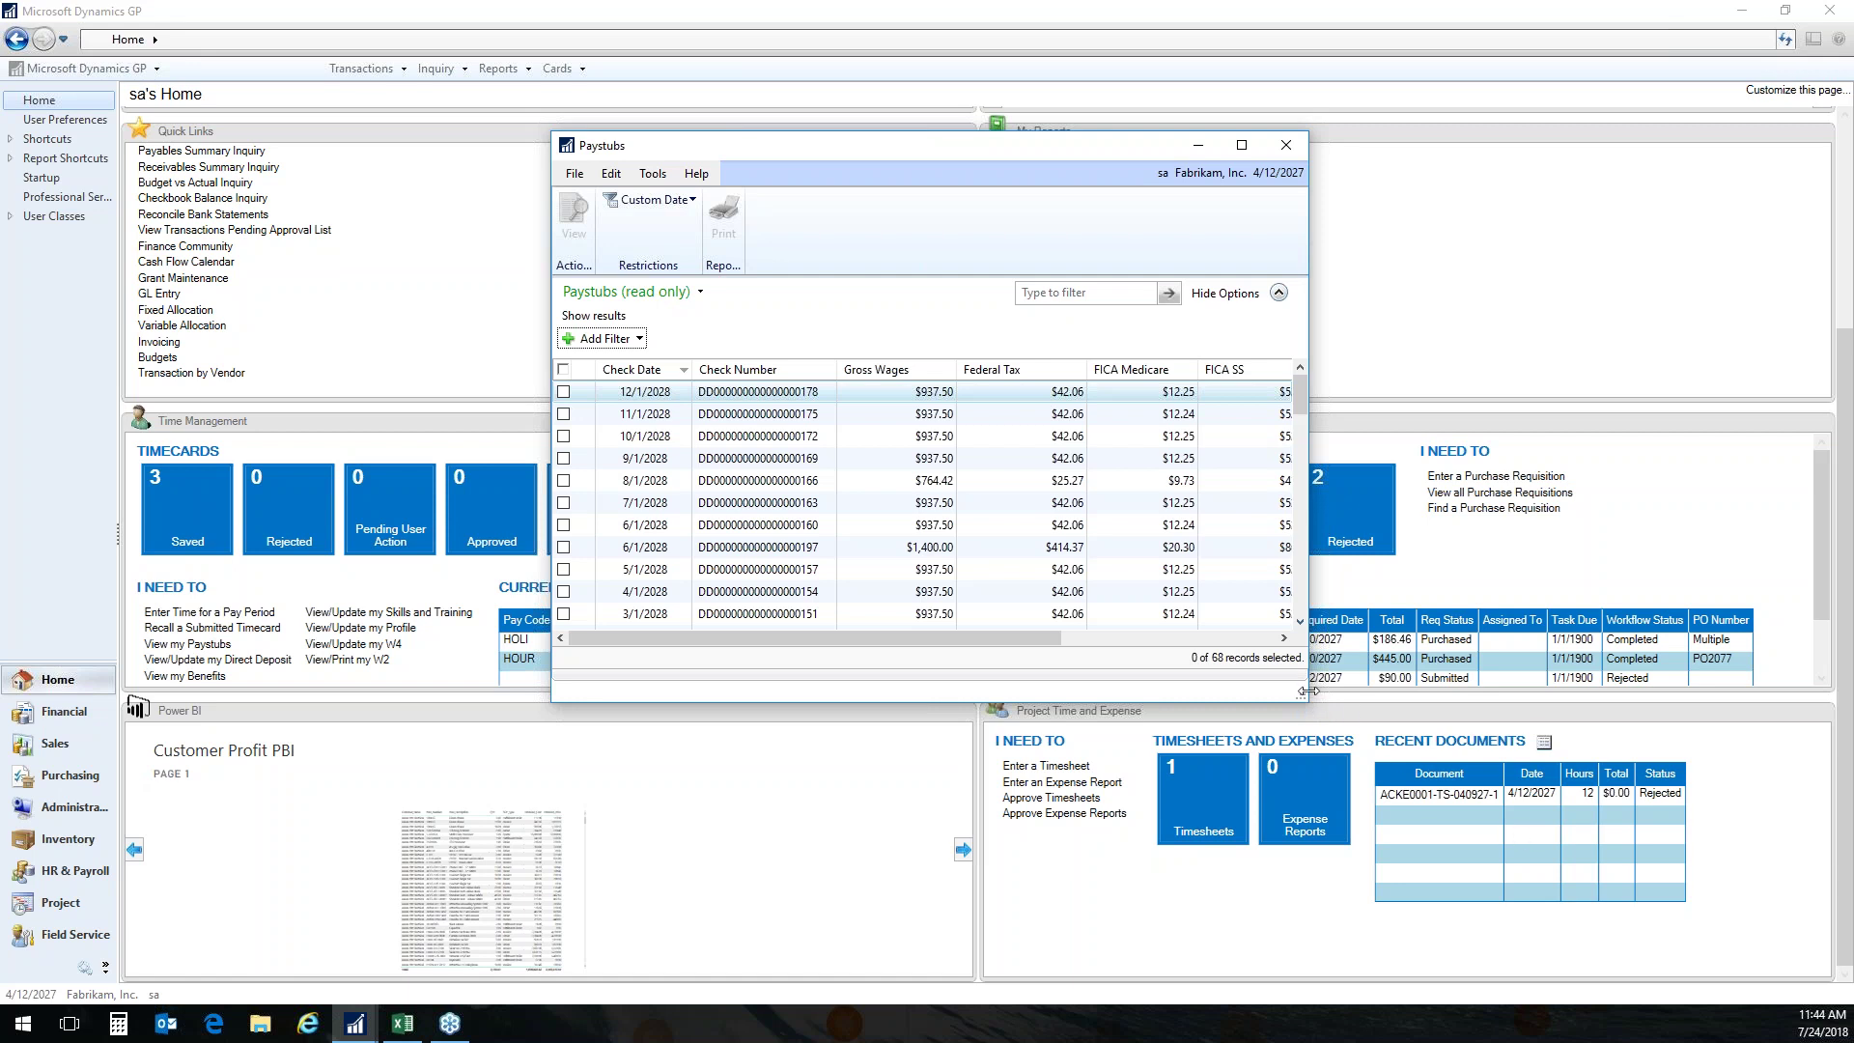
drag(1306, 698, 1654, 733)
click(563, 391)
click(723, 215)
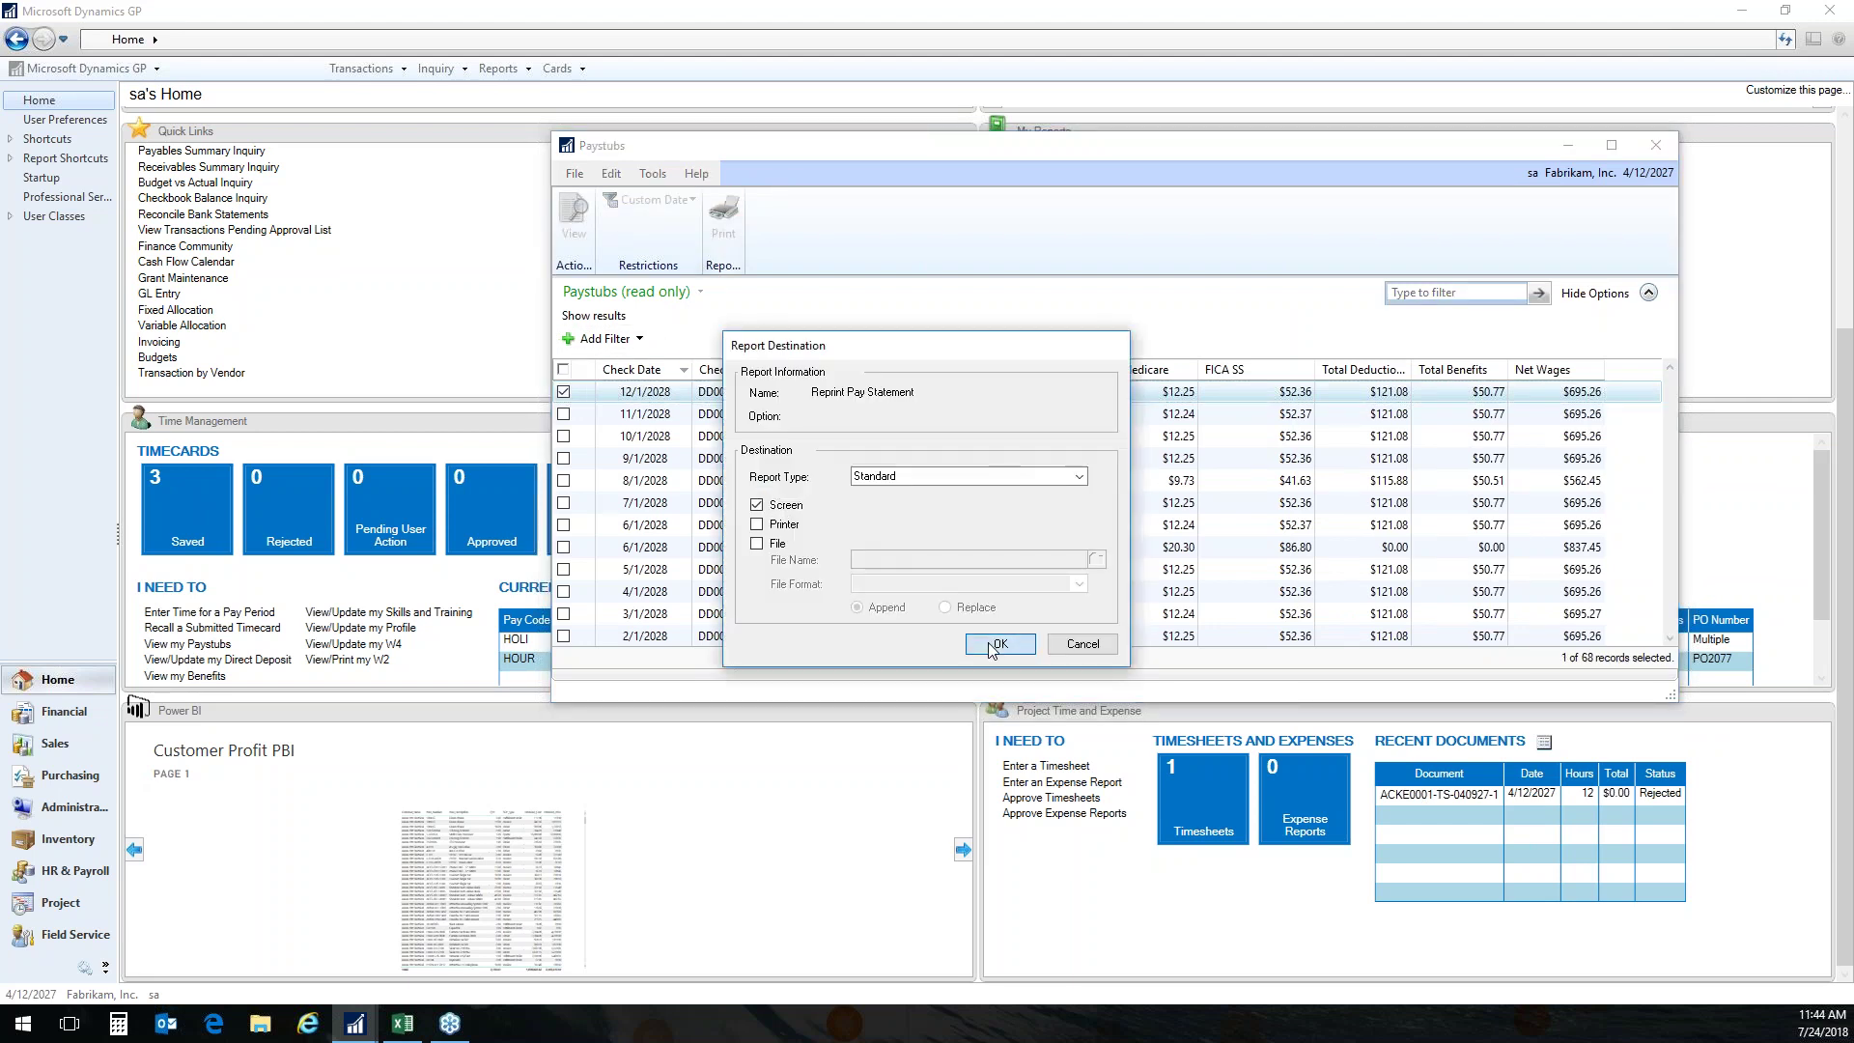
click(999, 644)
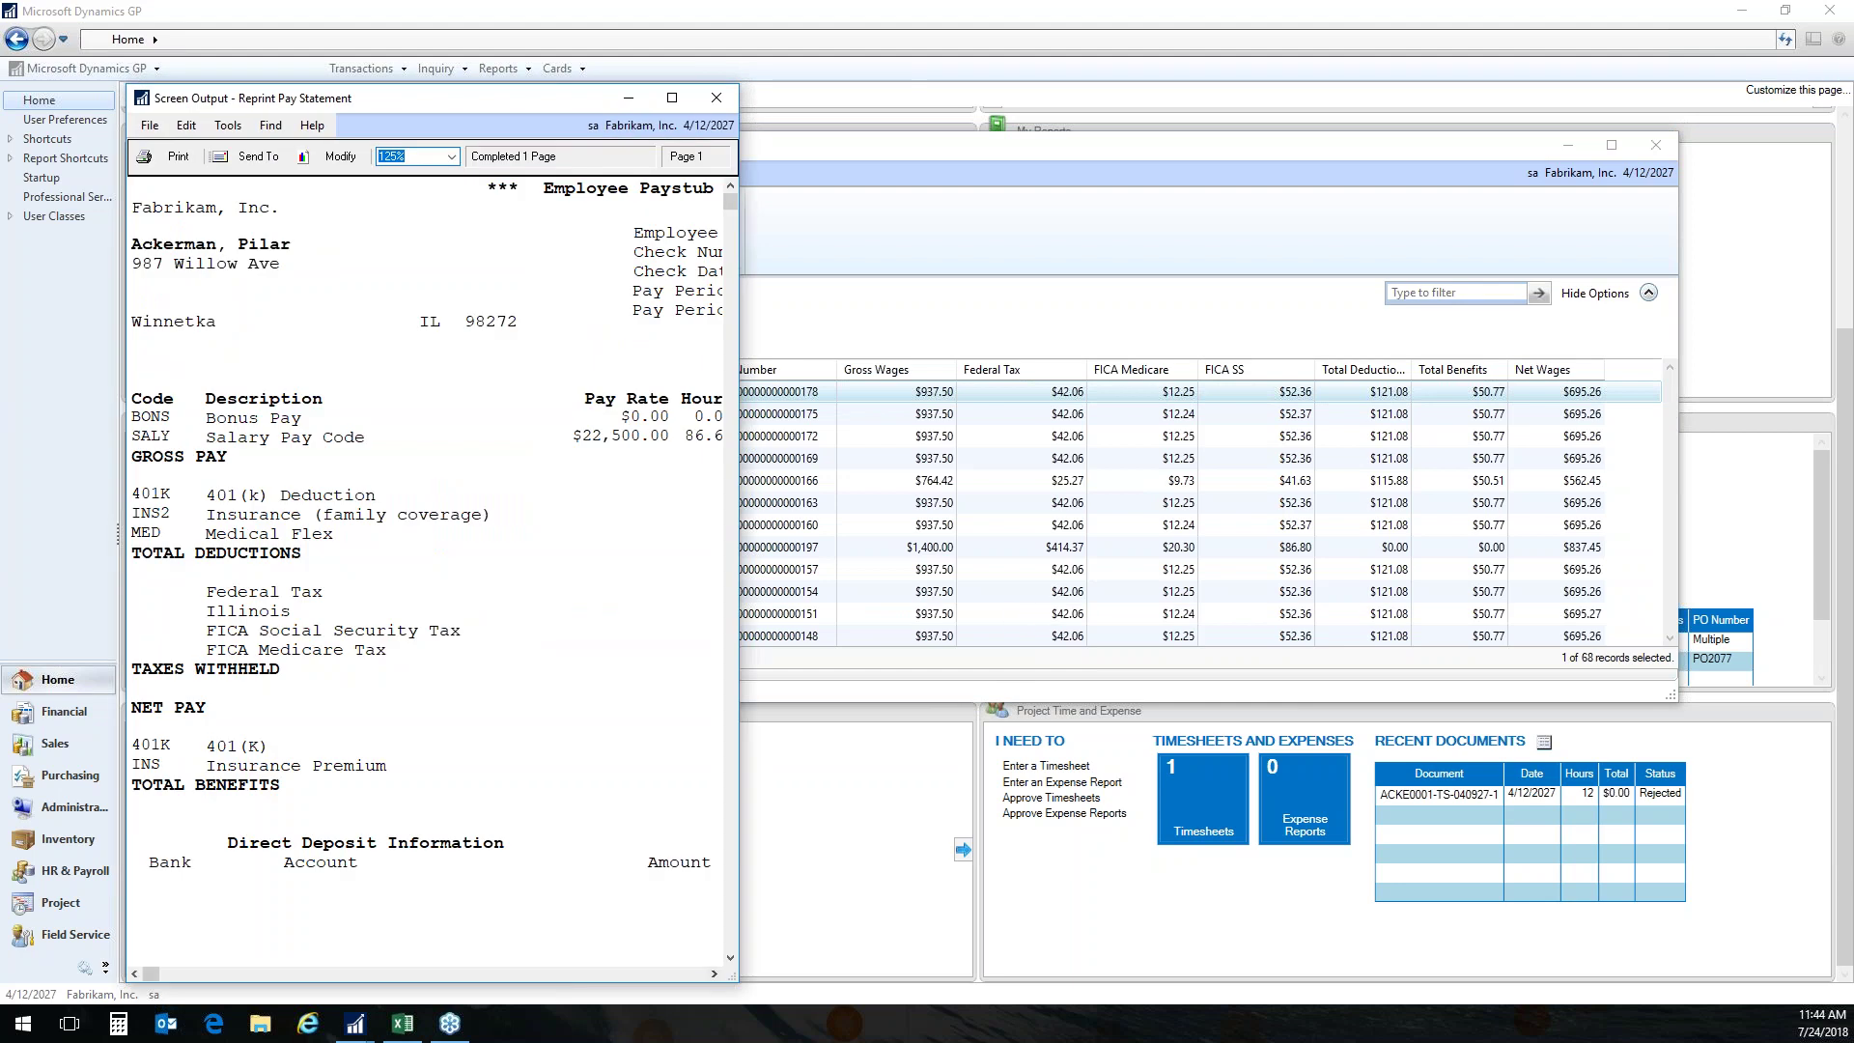
drag(736, 978, 1315, 980)
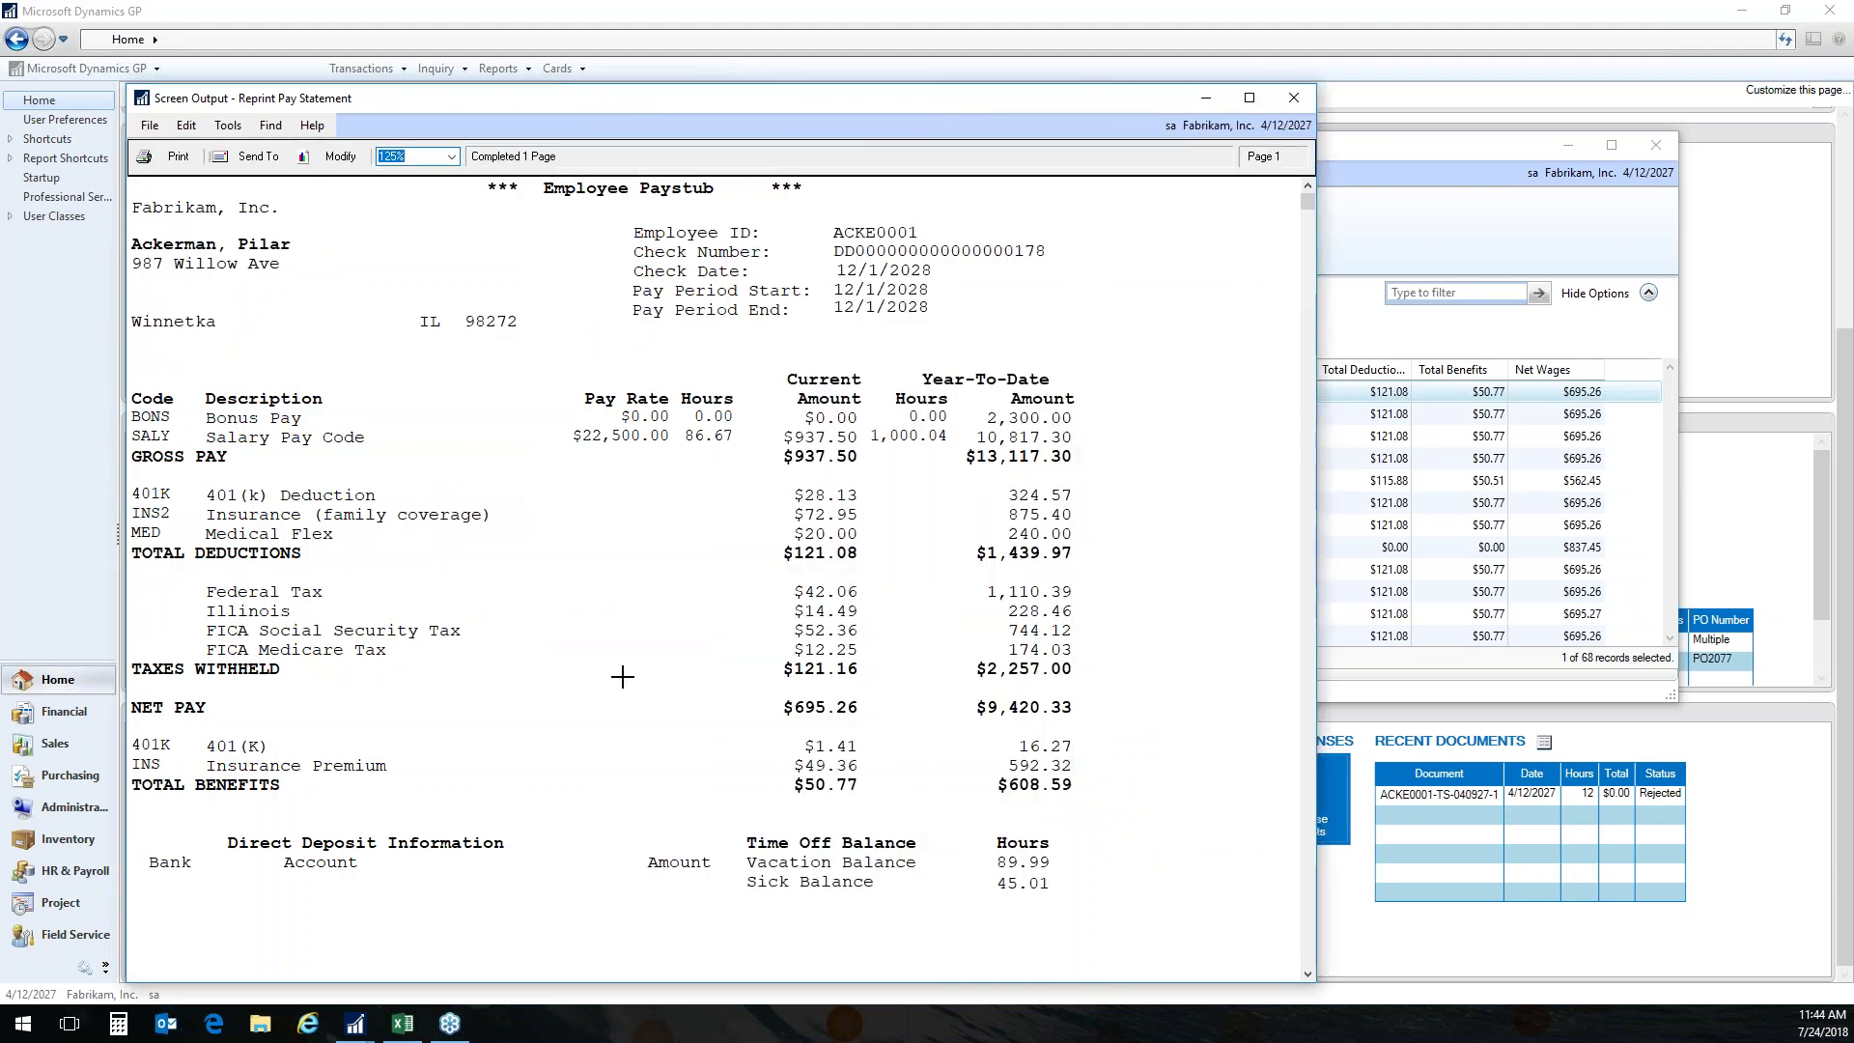
scroll(626, 696, down, 4)
scroll(617, 683, up, 4)
click(245, 158)
click(199, 166)
click(189, 168)
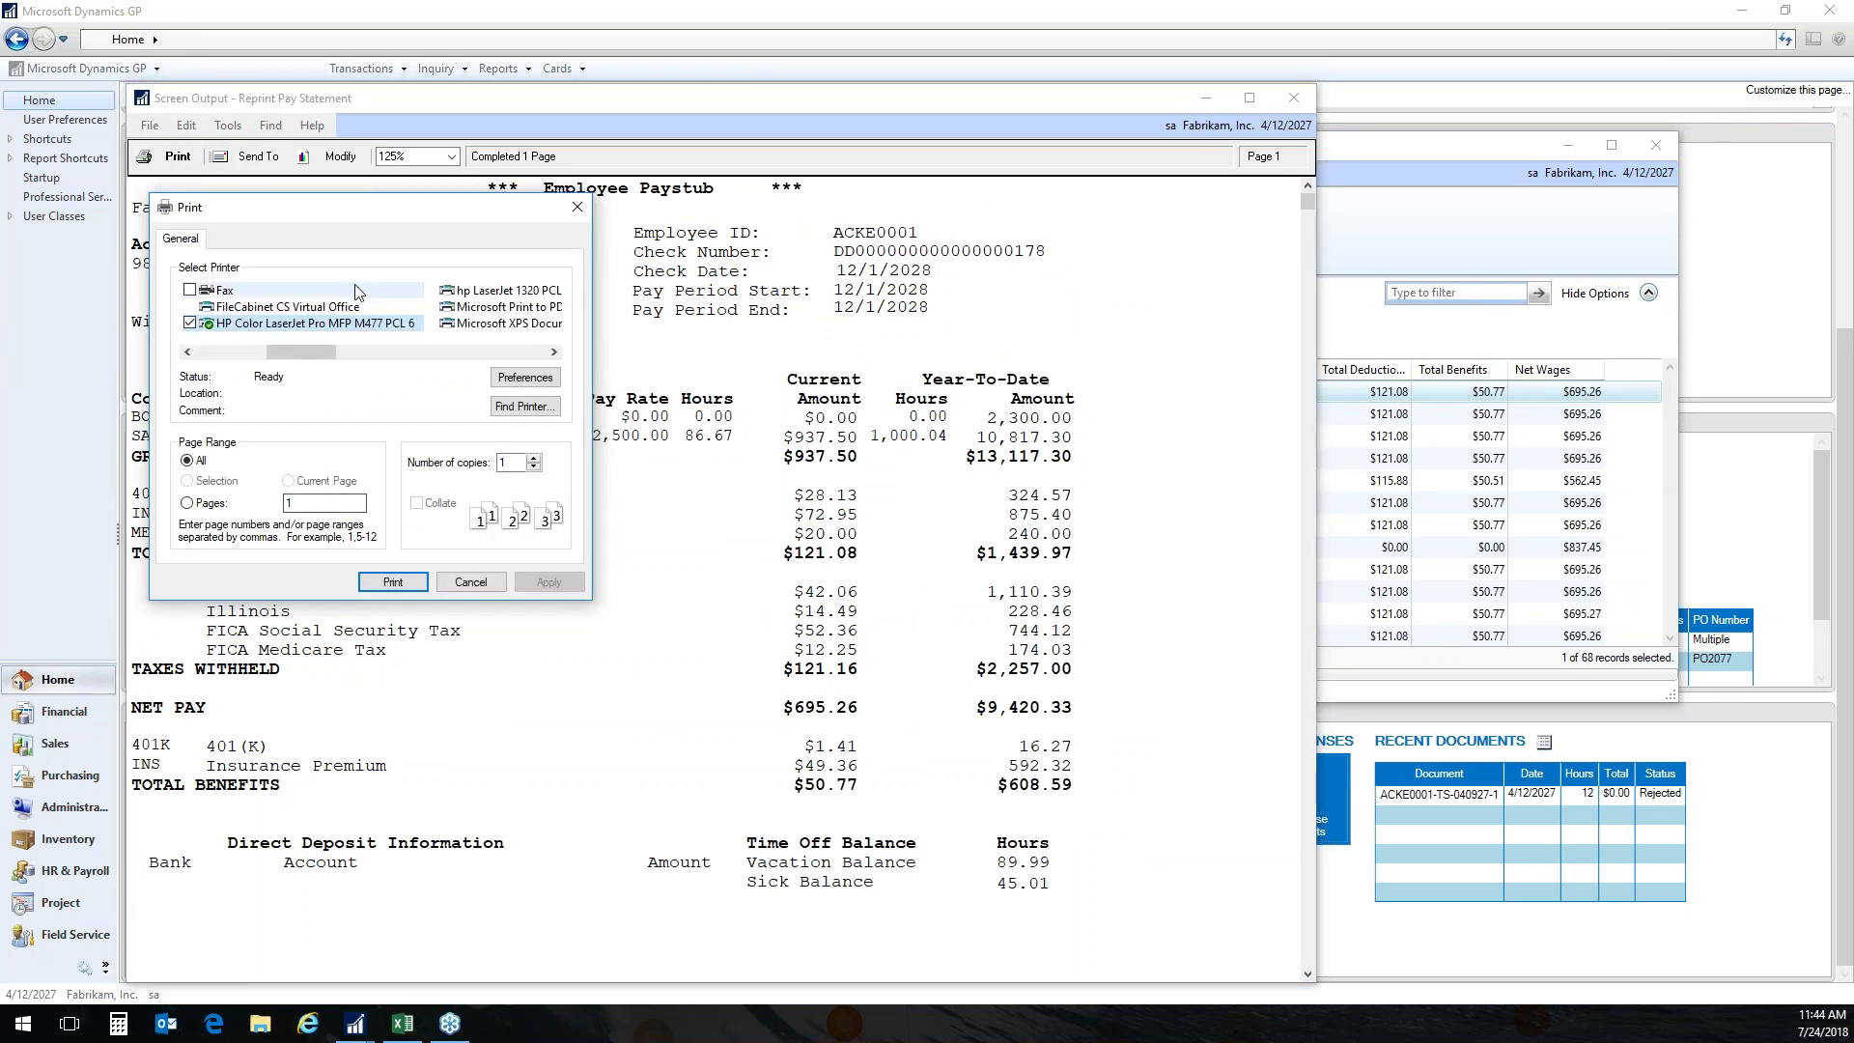
drag(304, 351, 363, 355)
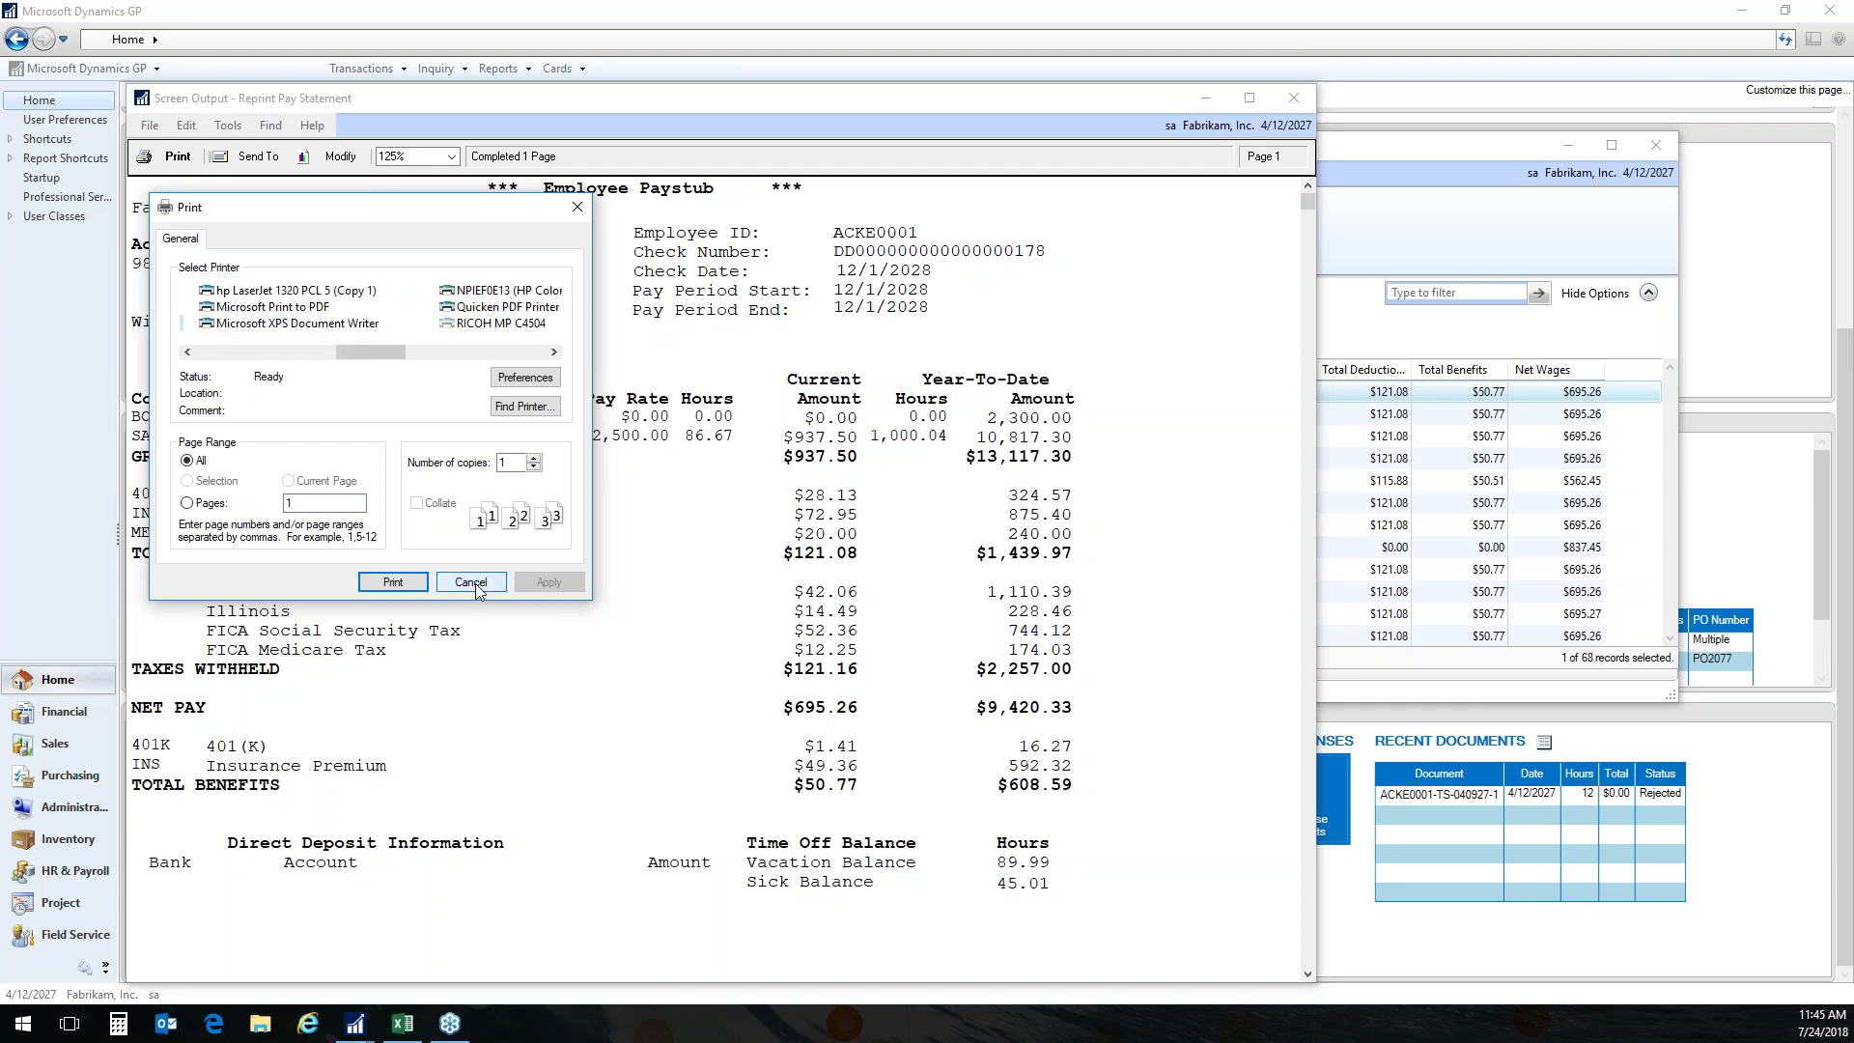
click(477, 584)
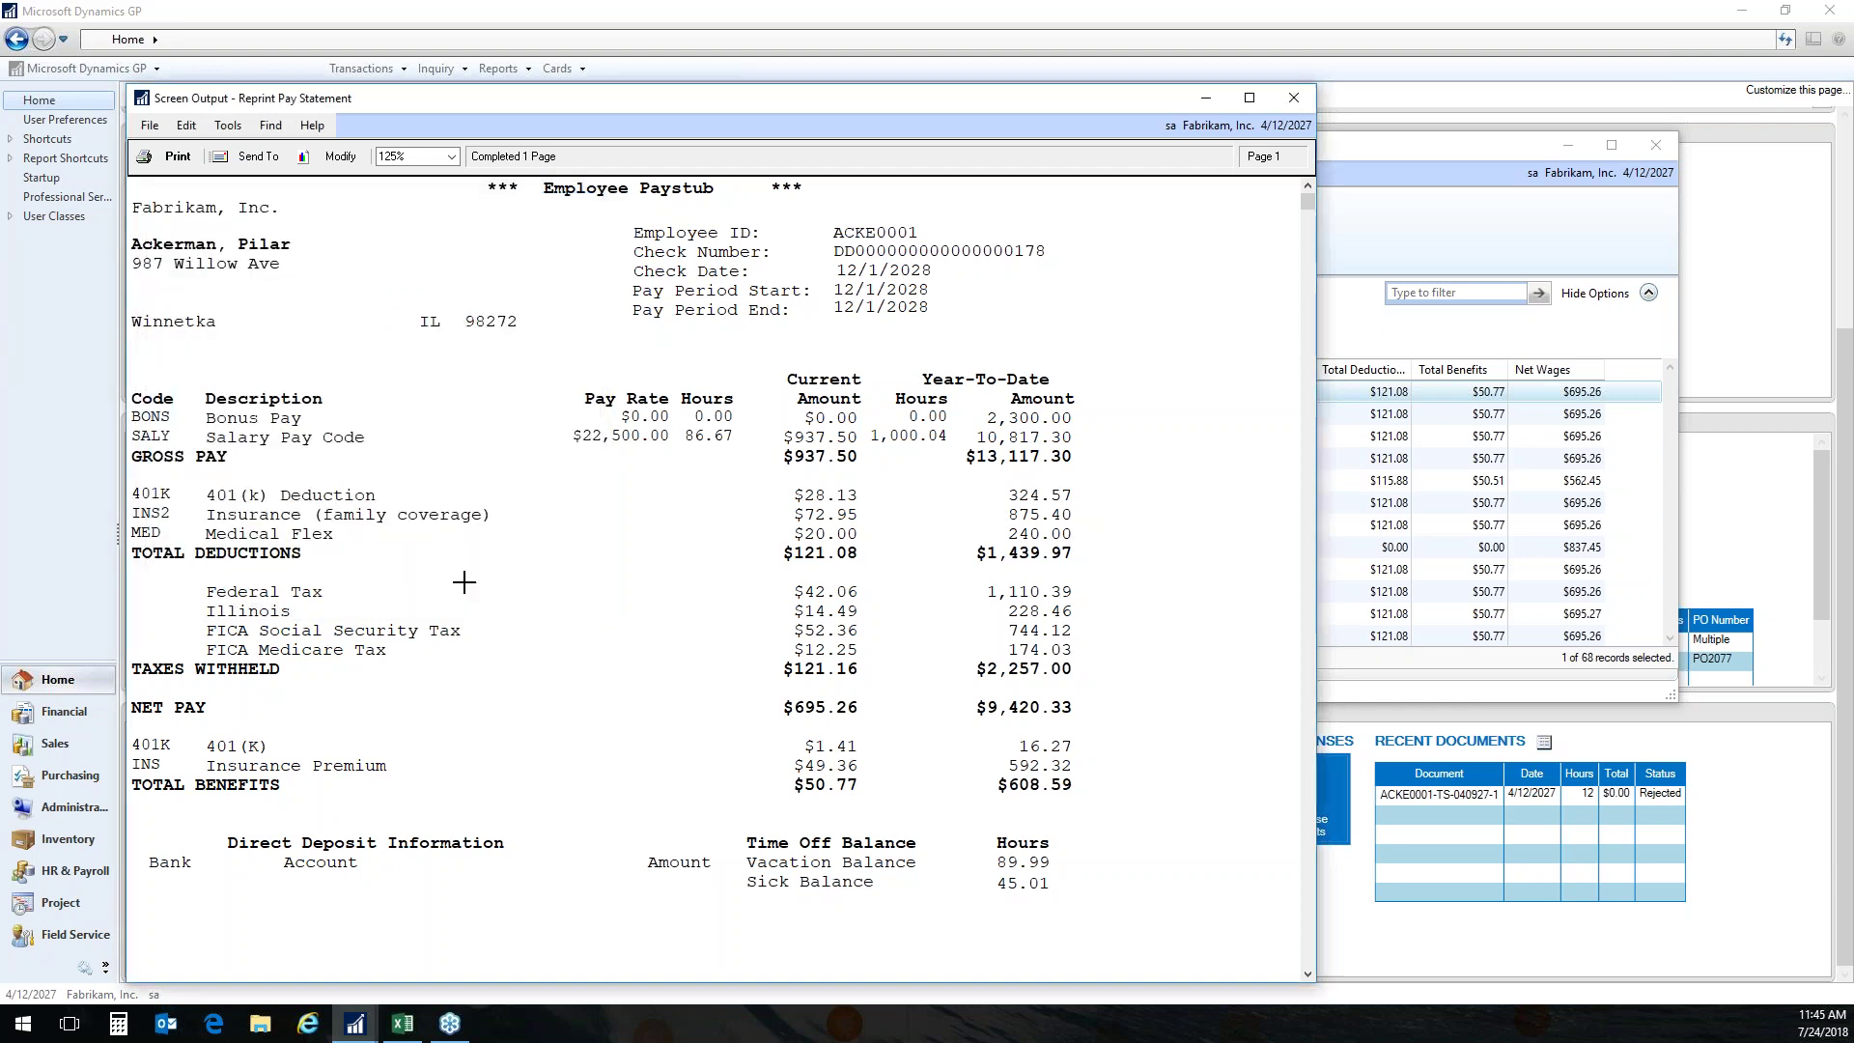
click(1294, 101)
click(1665, 143)
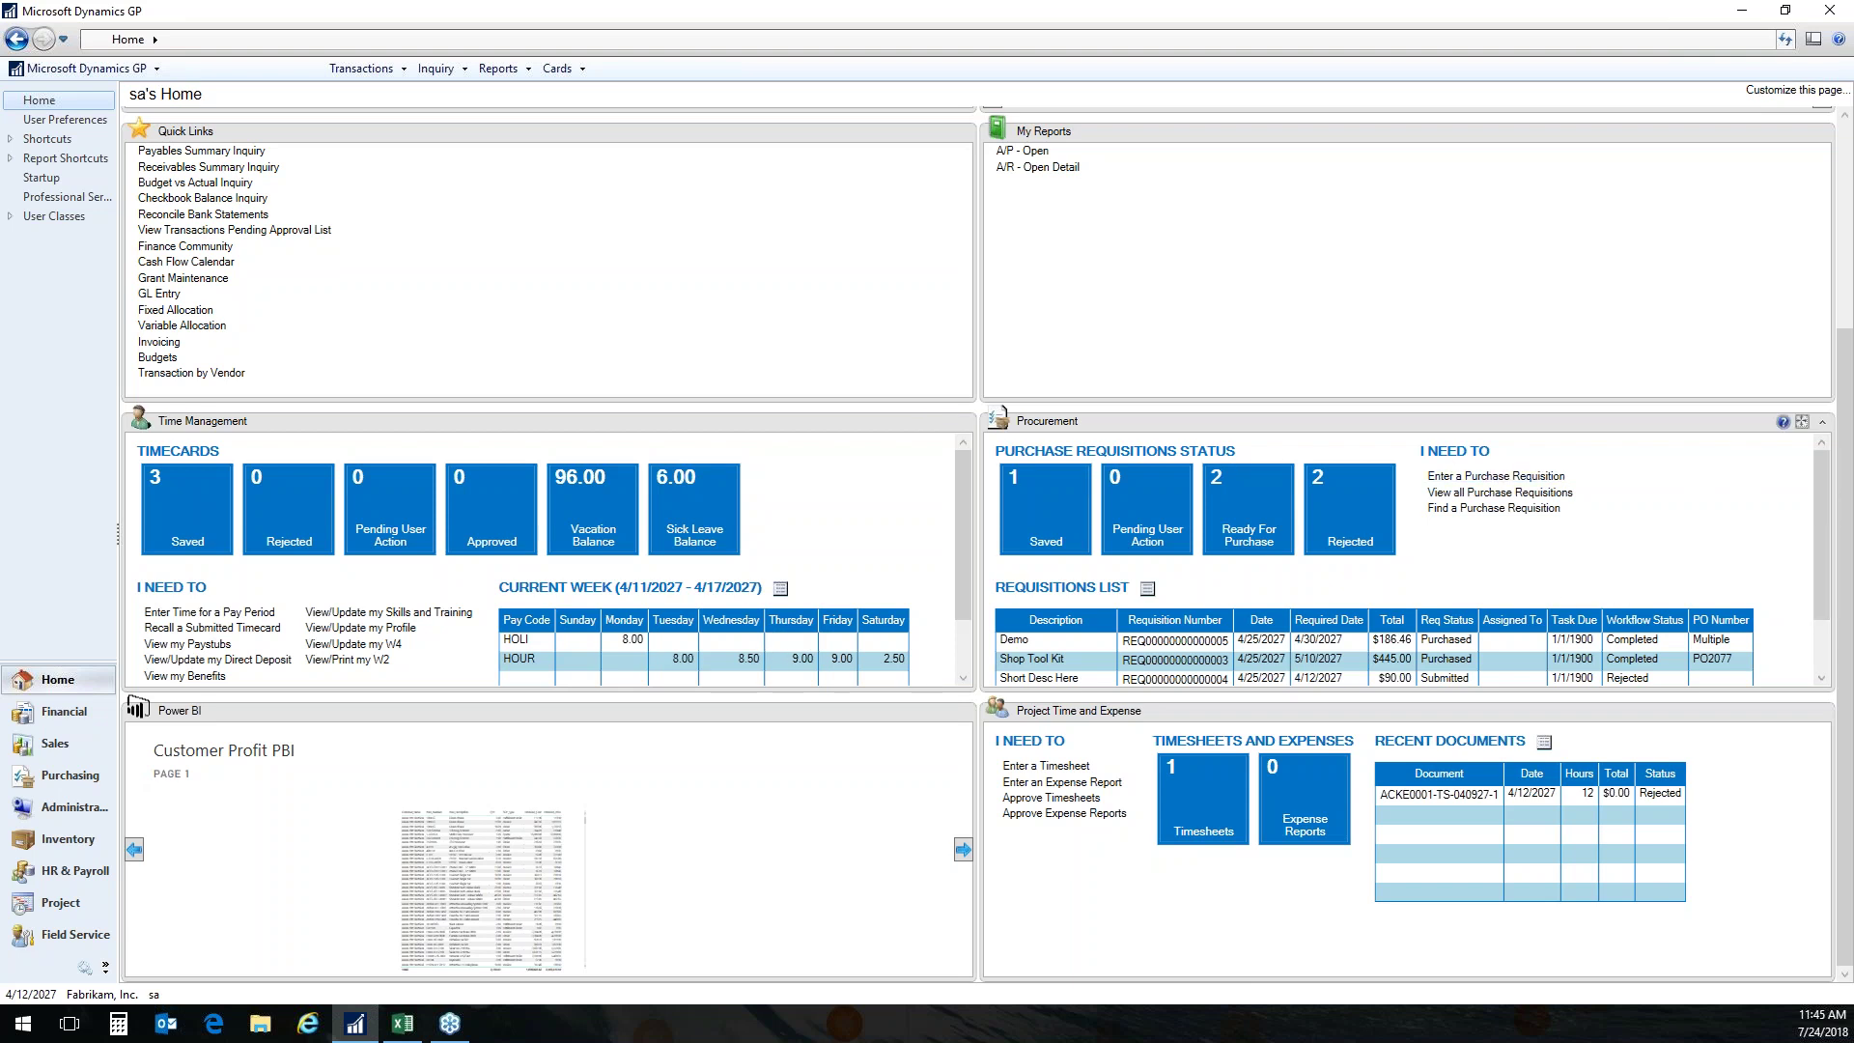
drag(1825, 491, 1822, 560)
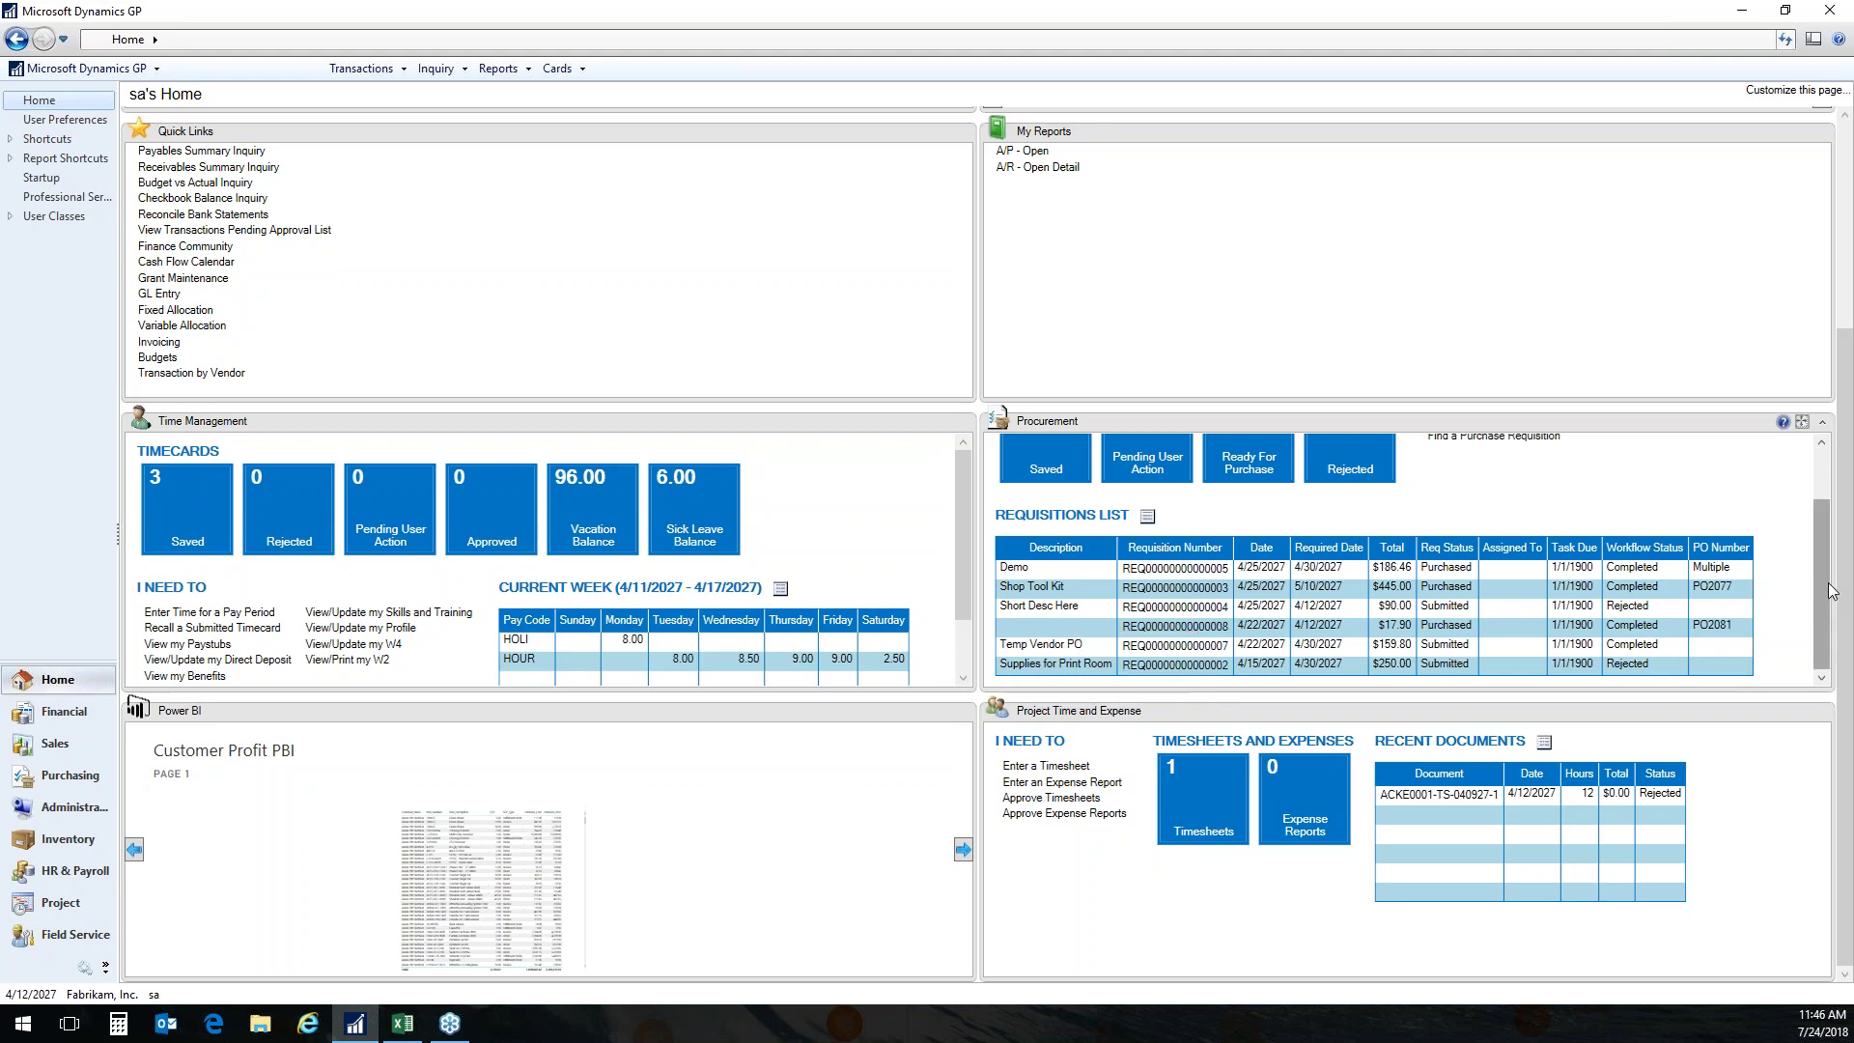
drag(1825, 587, 1828, 537)
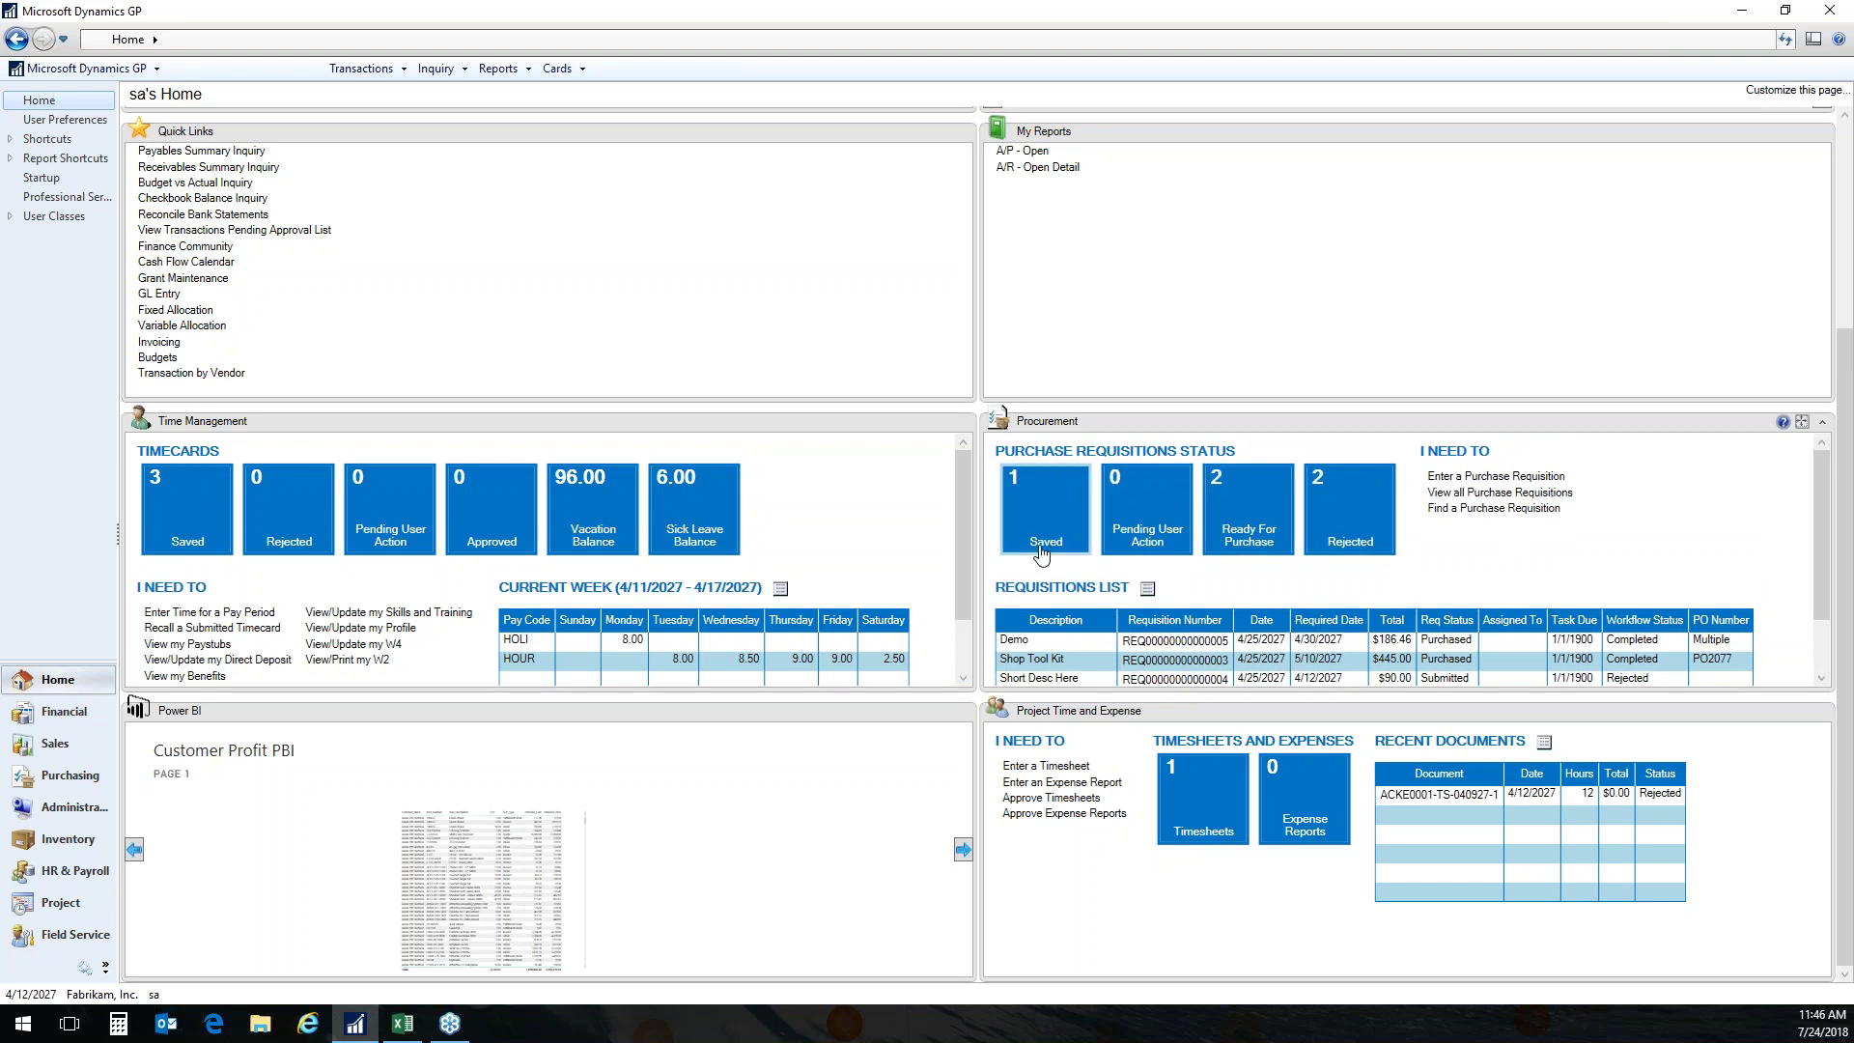
click(1074, 529)
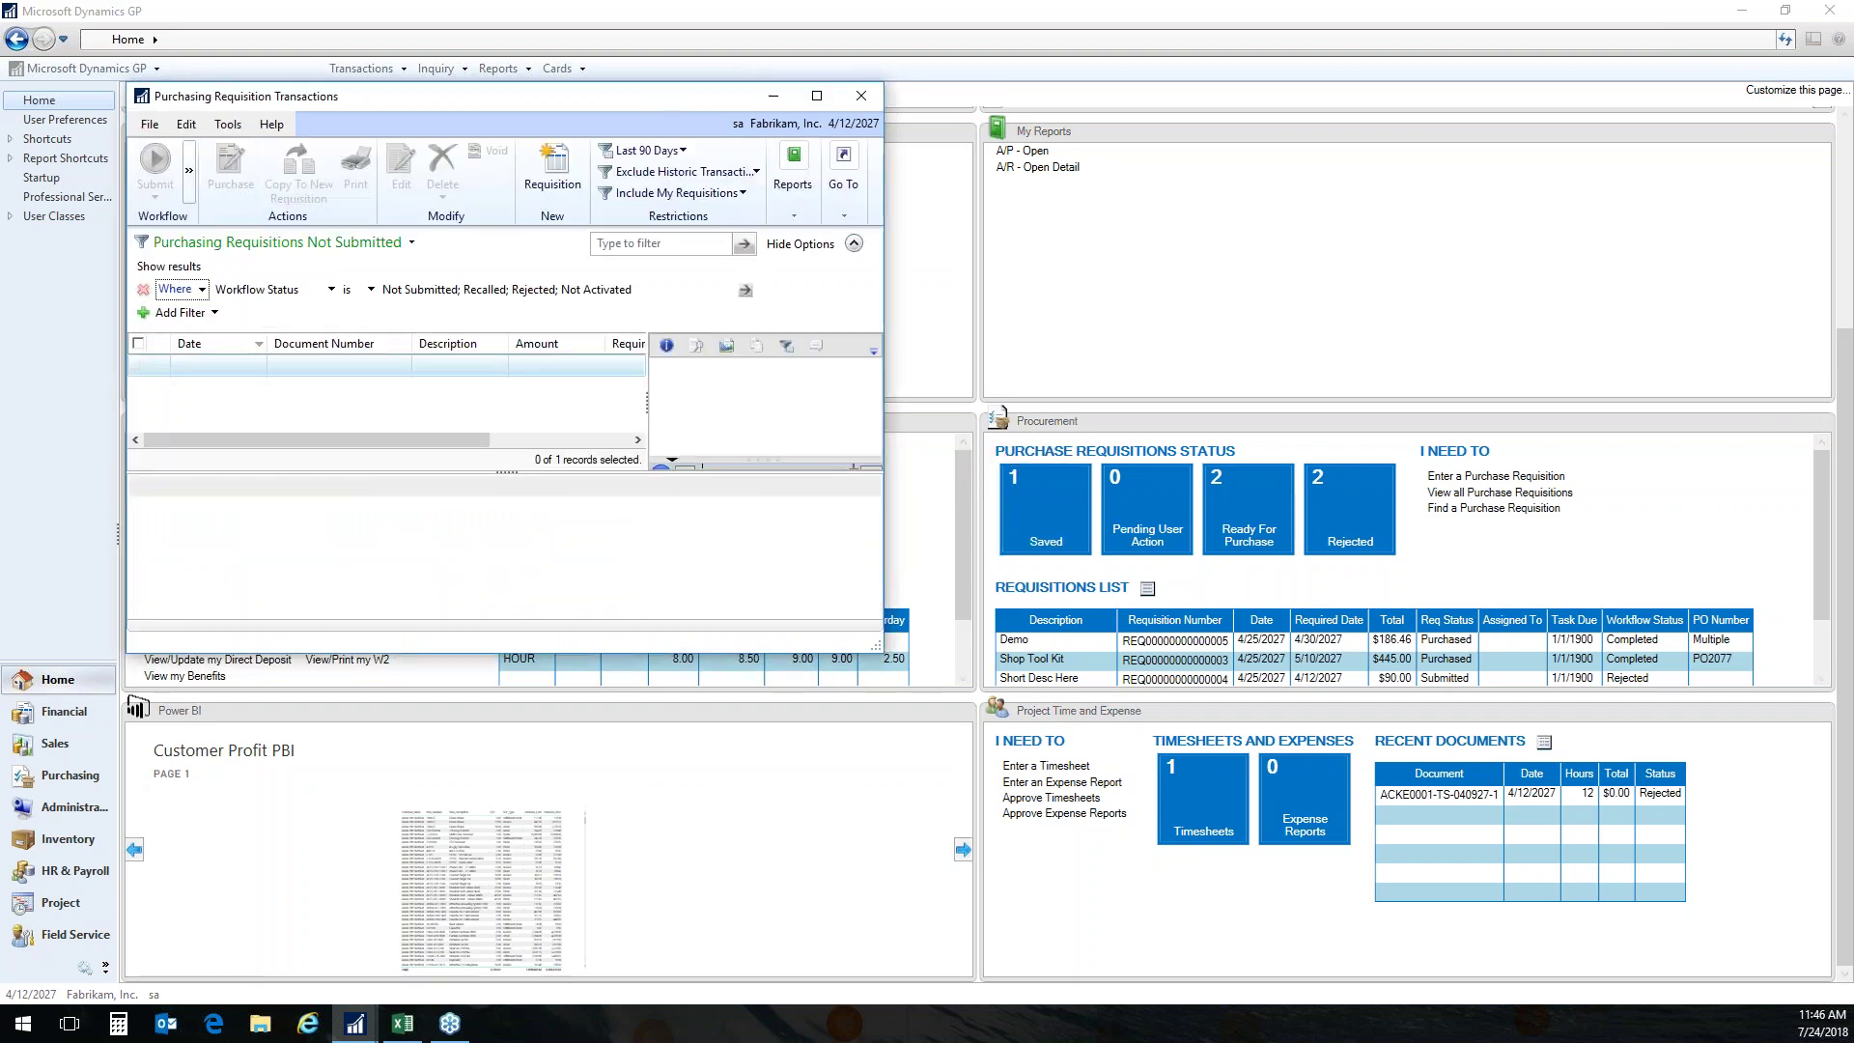
drag(653, 100, 1165, 113)
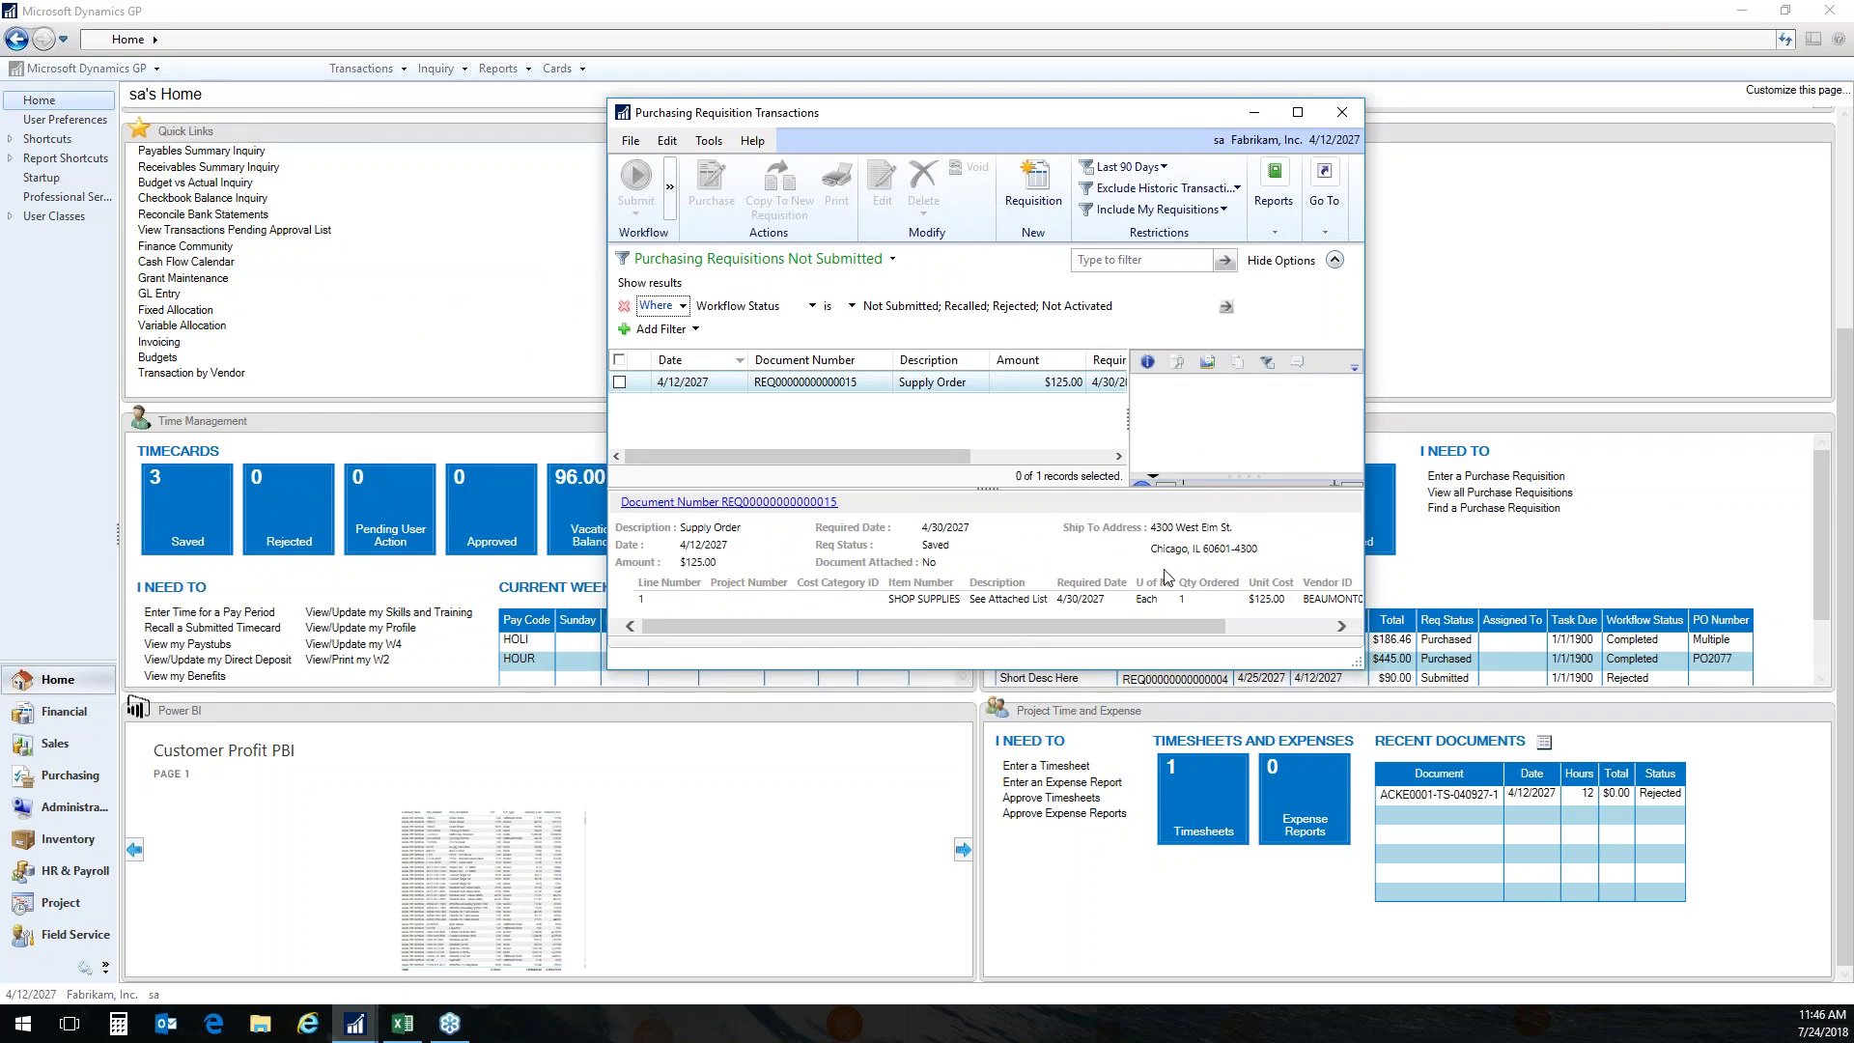
drag(1360, 668, 1652, 664)
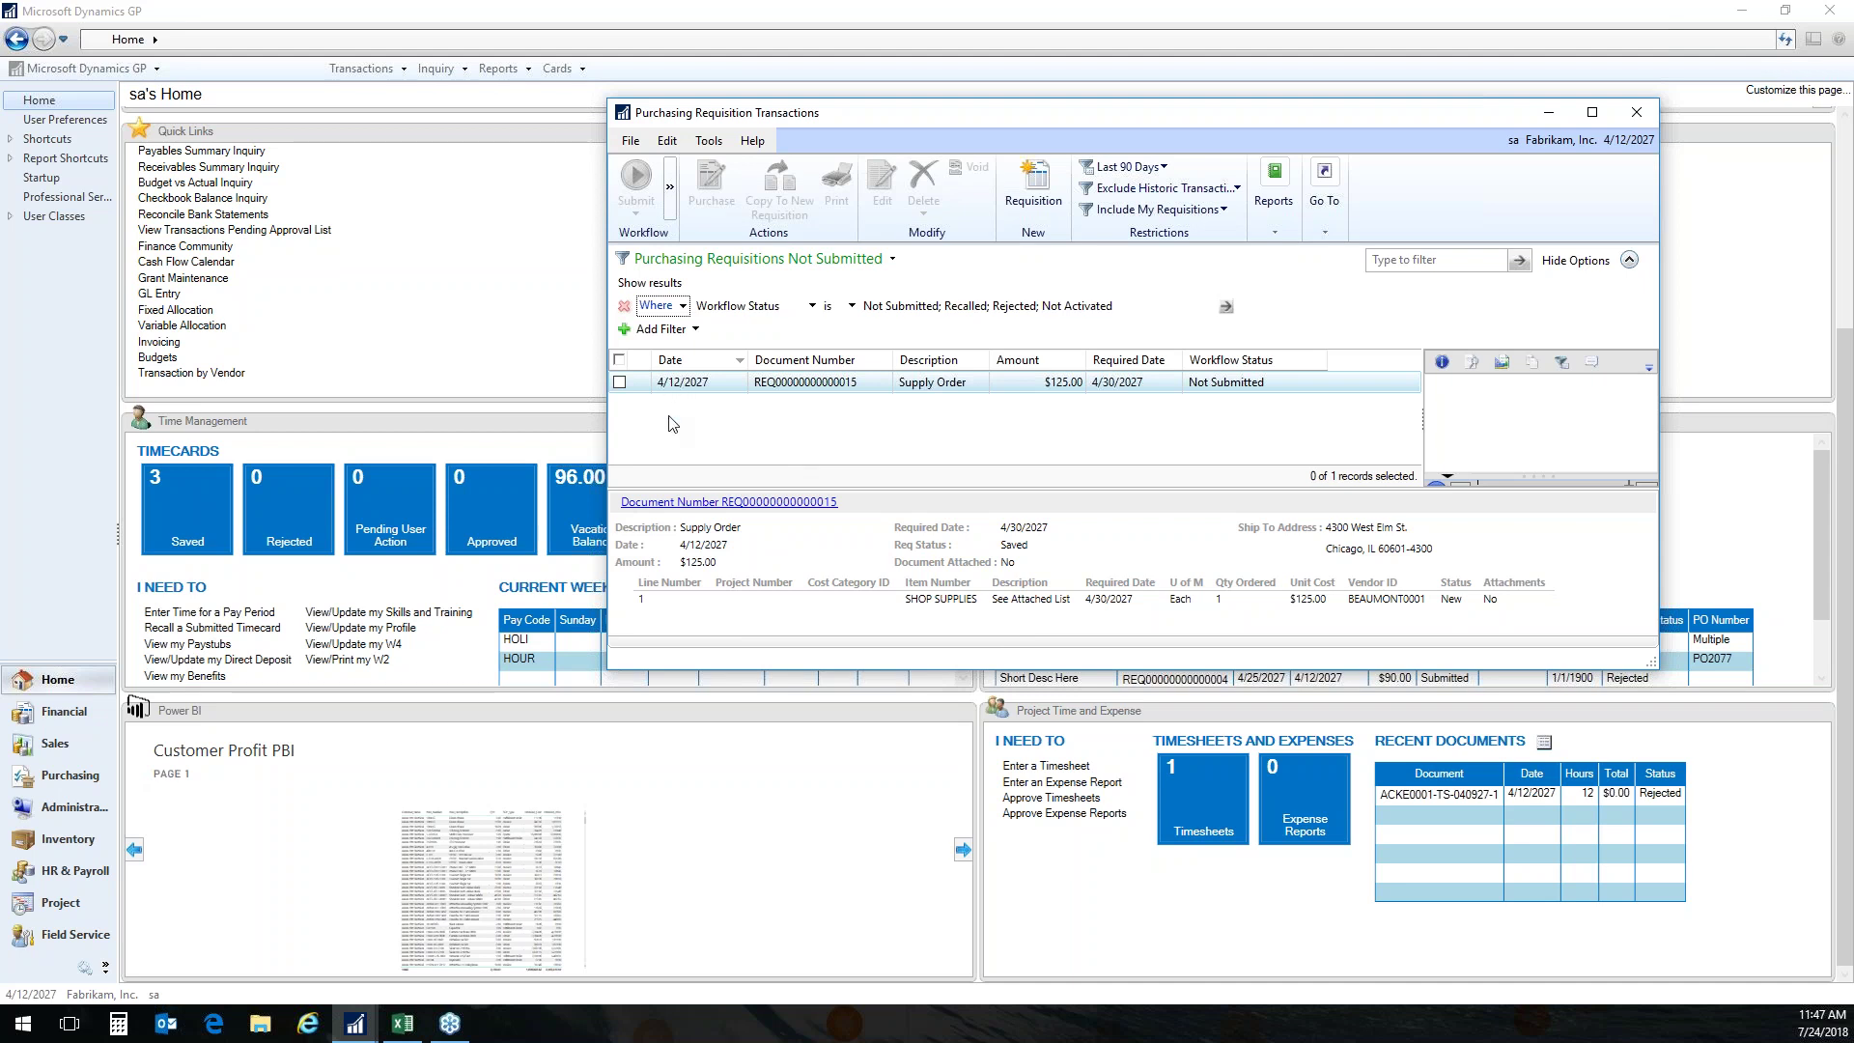
click(747, 507)
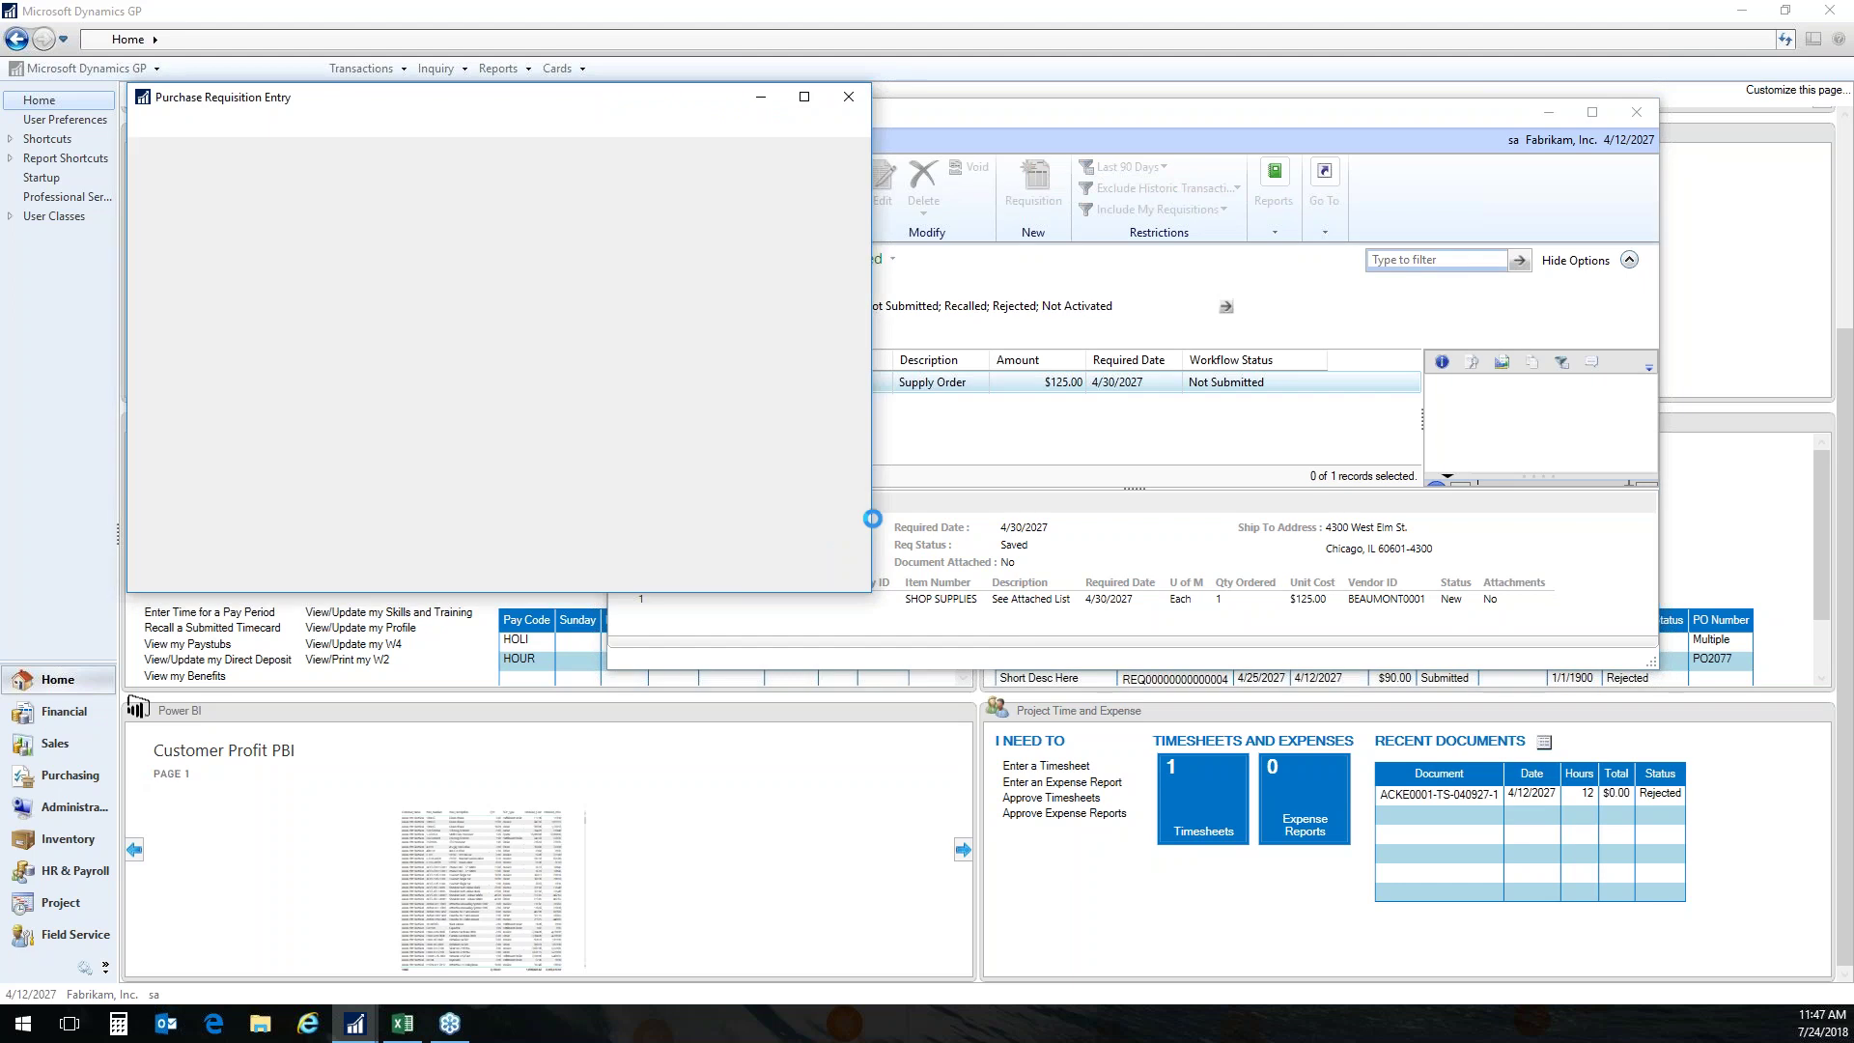
drag(591, 97, 1192, 137)
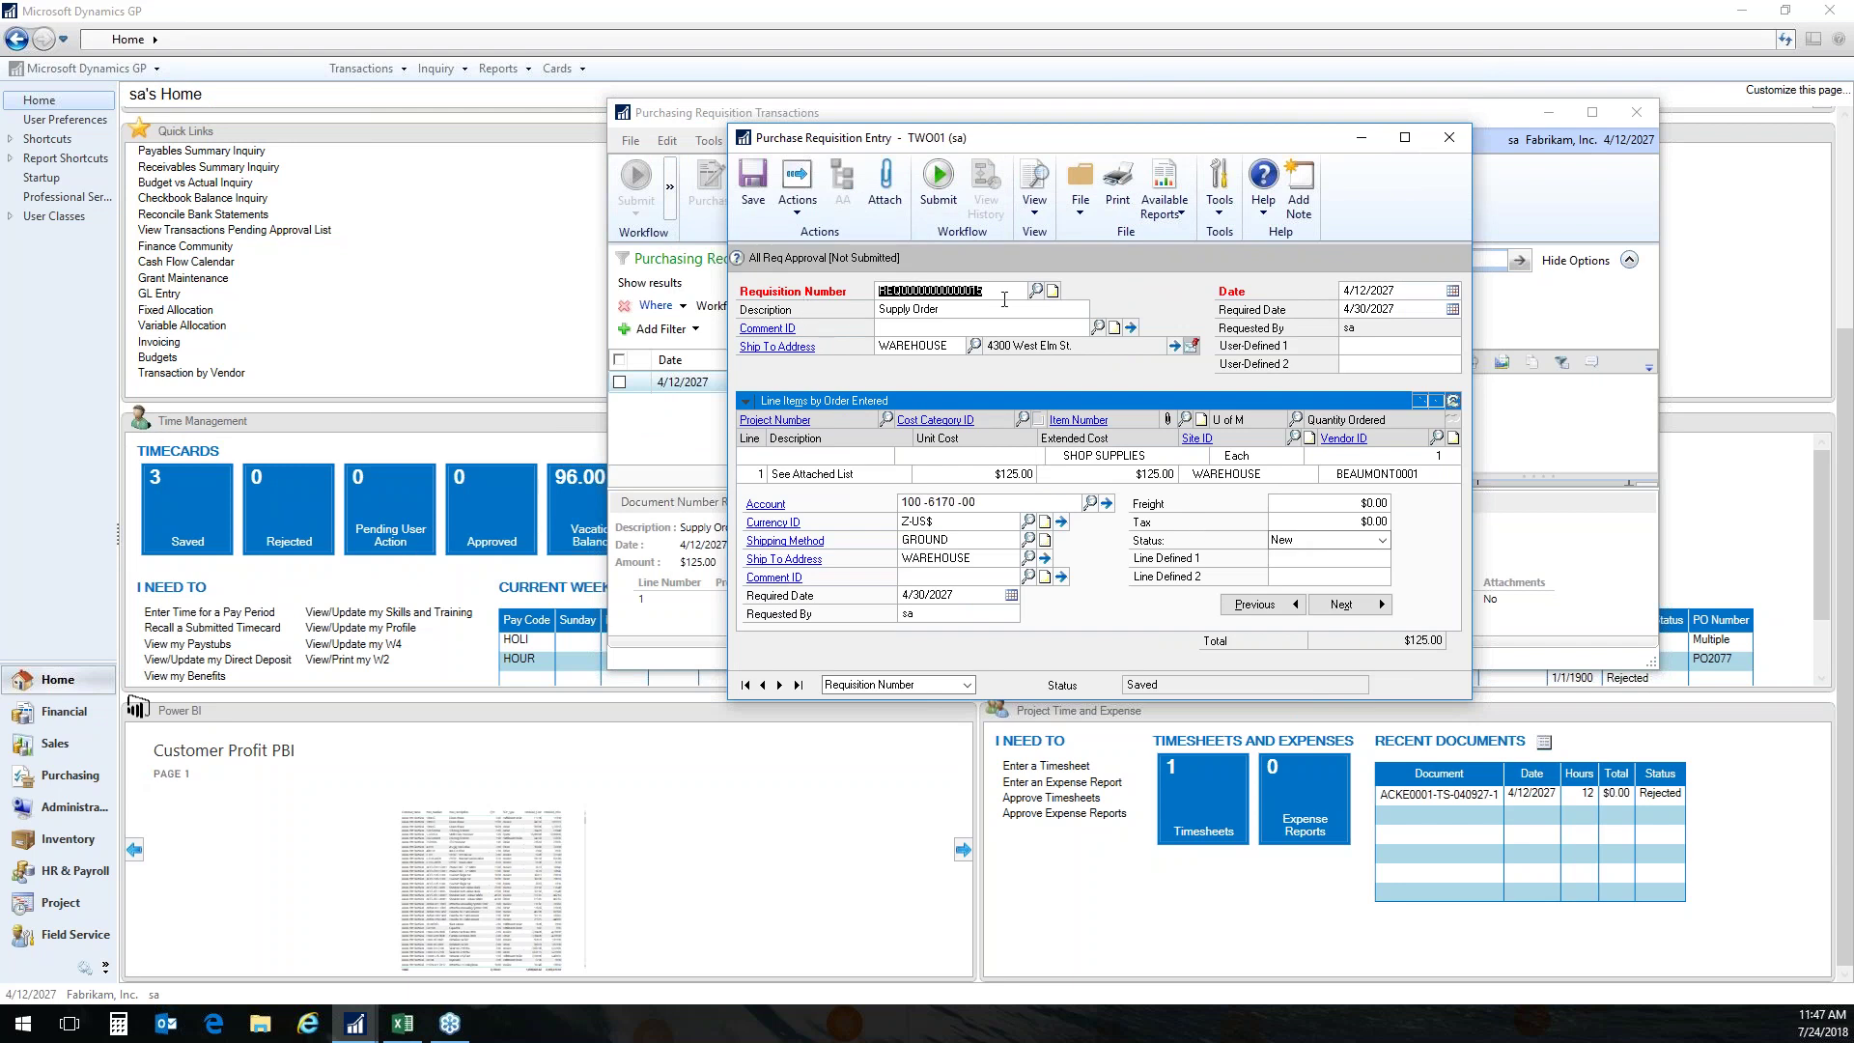
click(817, 305)
Submit the Supply Order requisition to workflow with the comment 'As we discussed'.
click(942, 183)
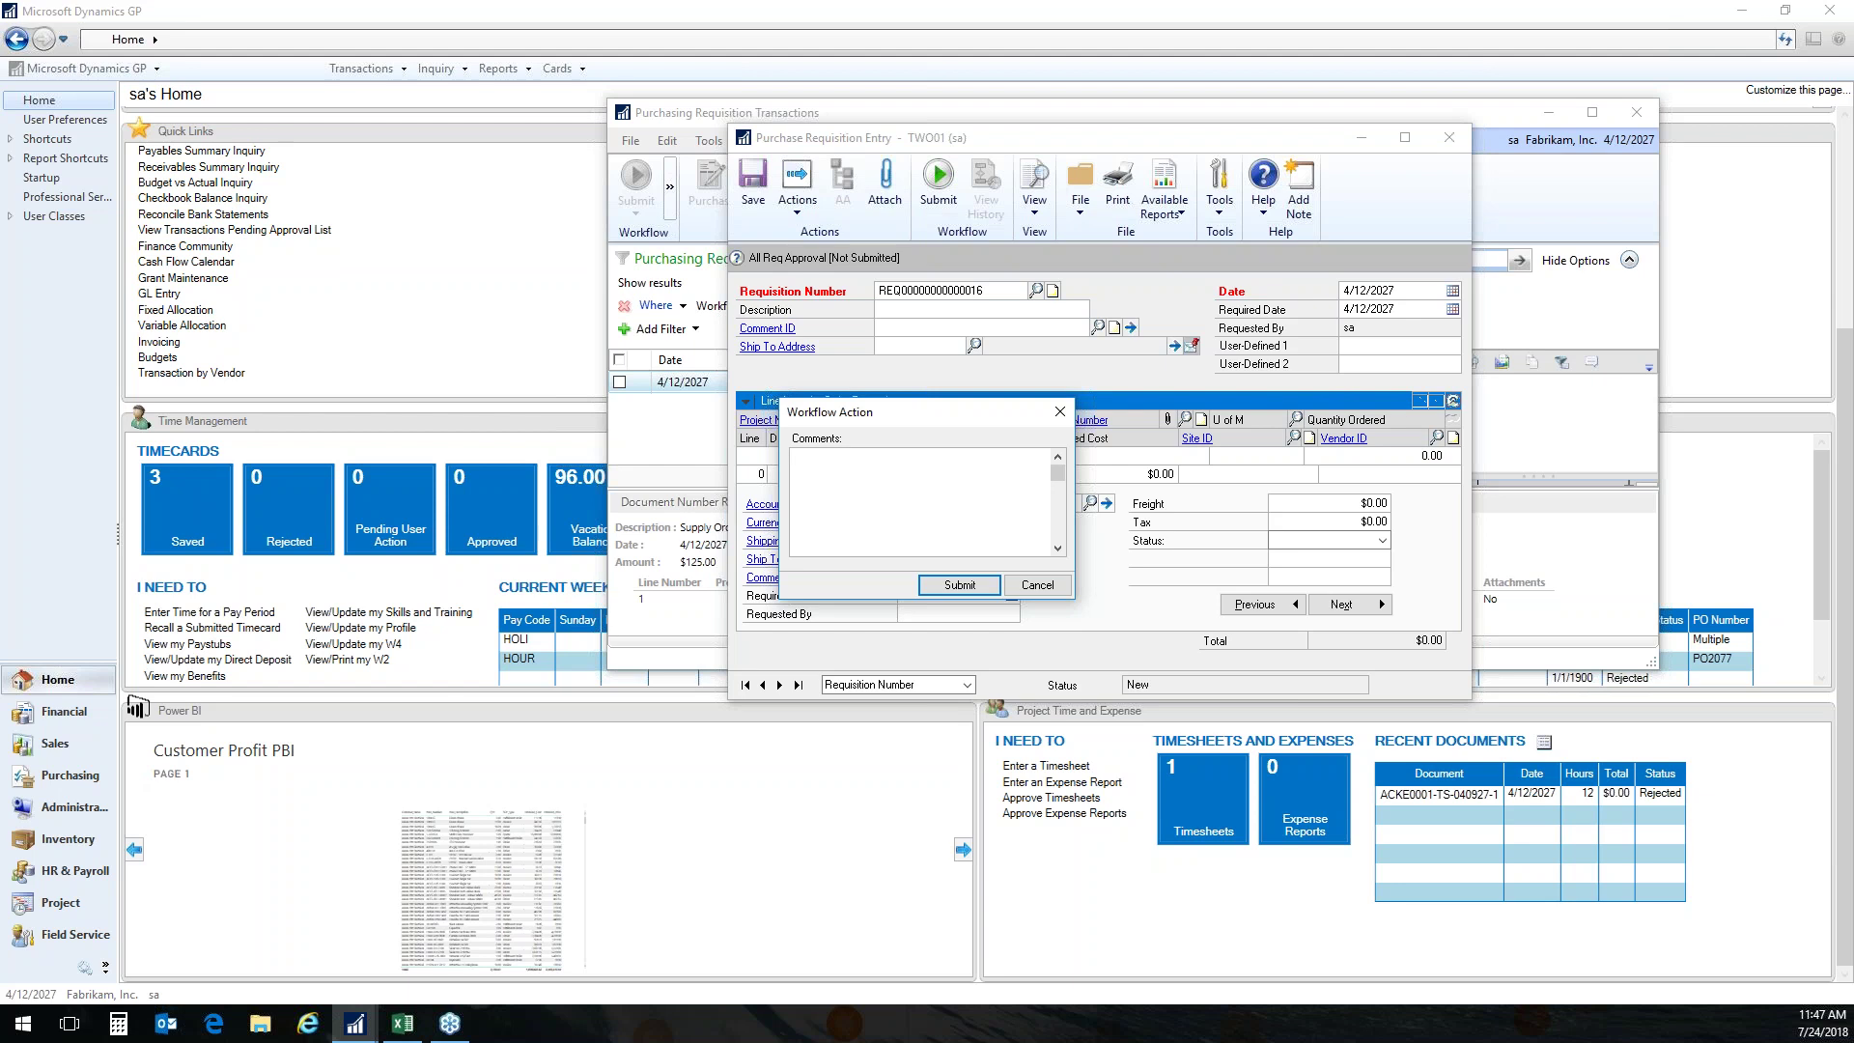
text(As we discussed)
click(954, 586)
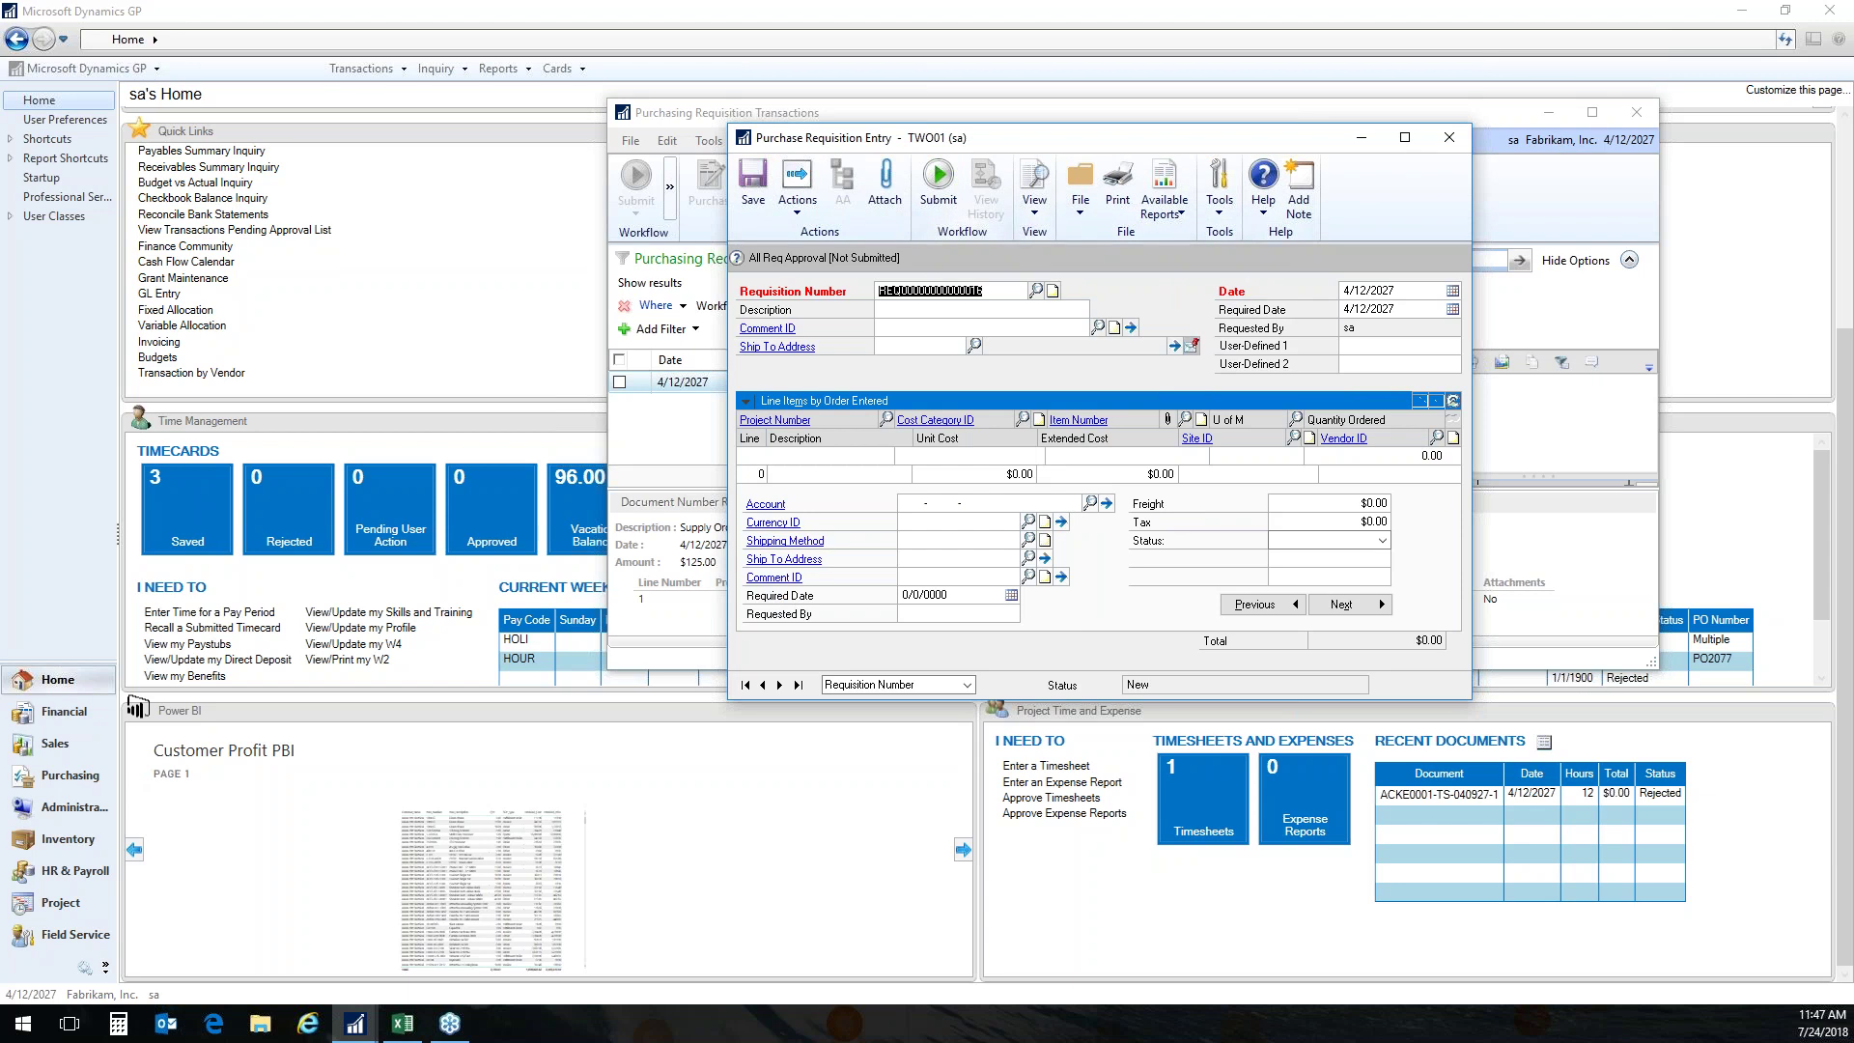
click(999, 304)
text(5)
key(Tab)
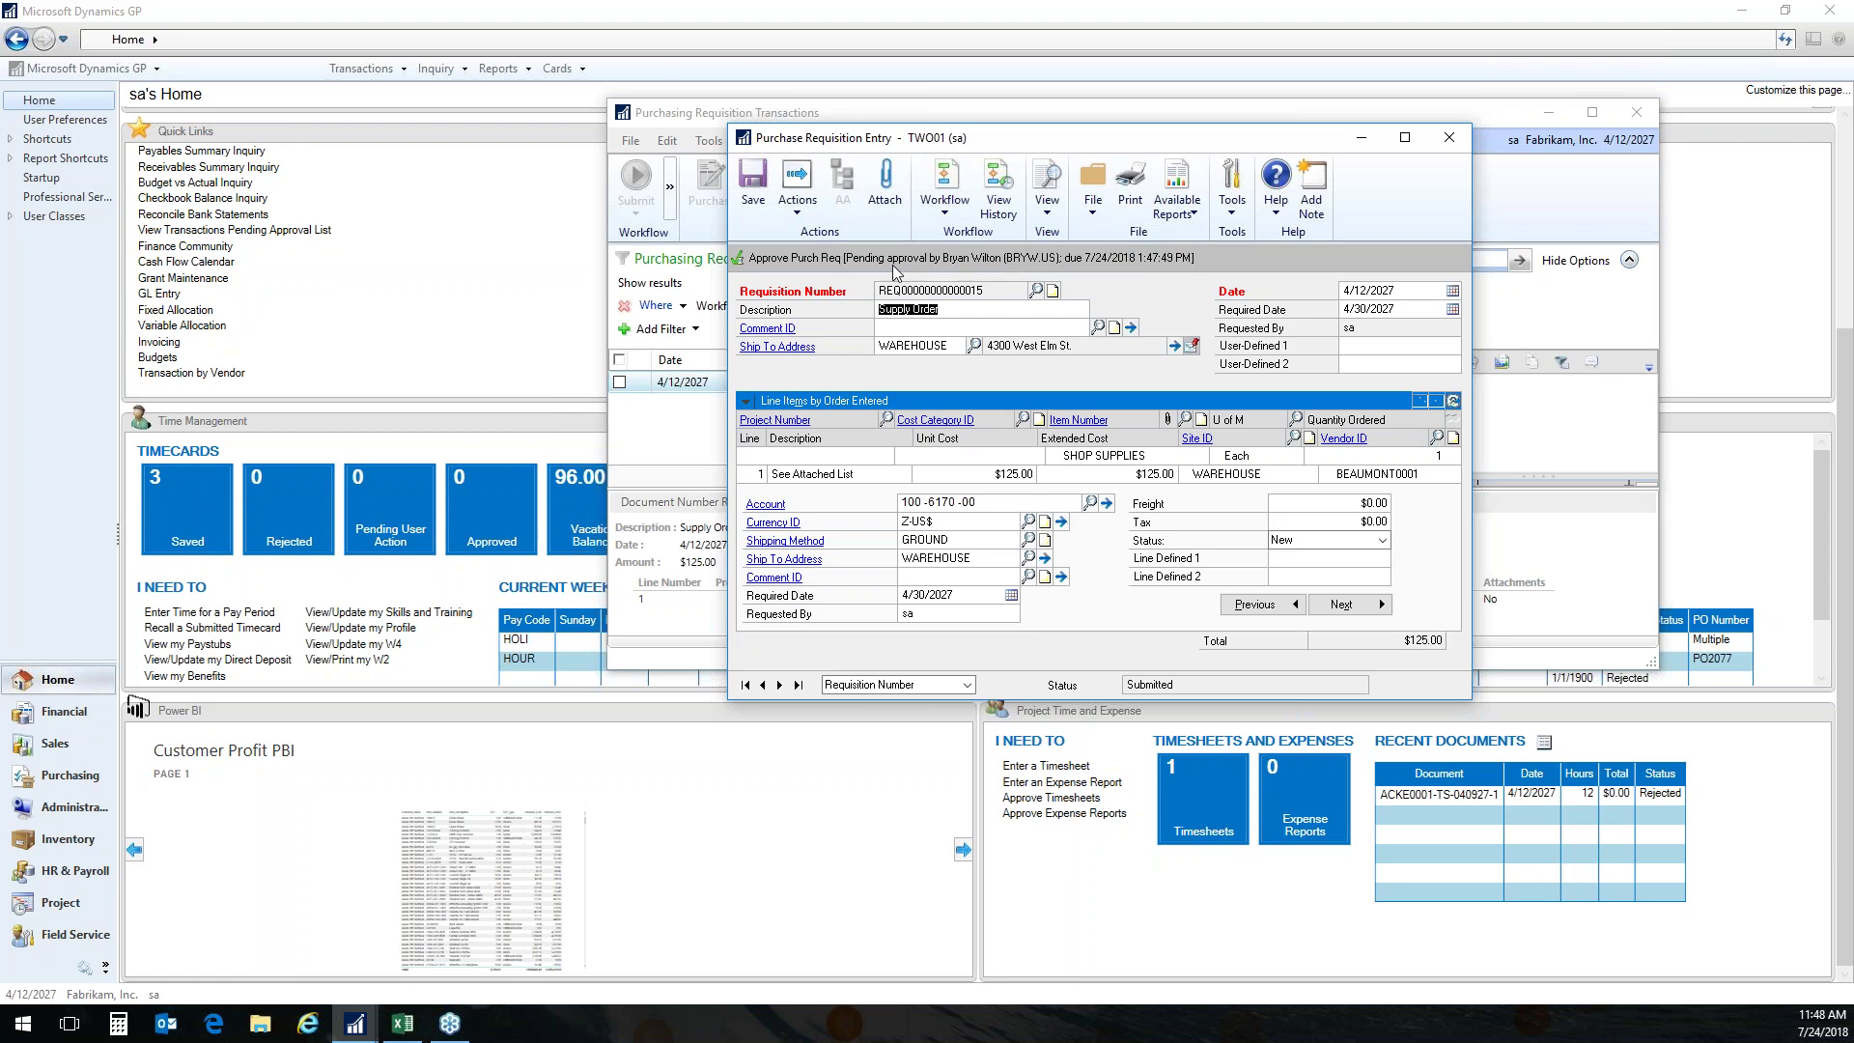
click(1448, 140)
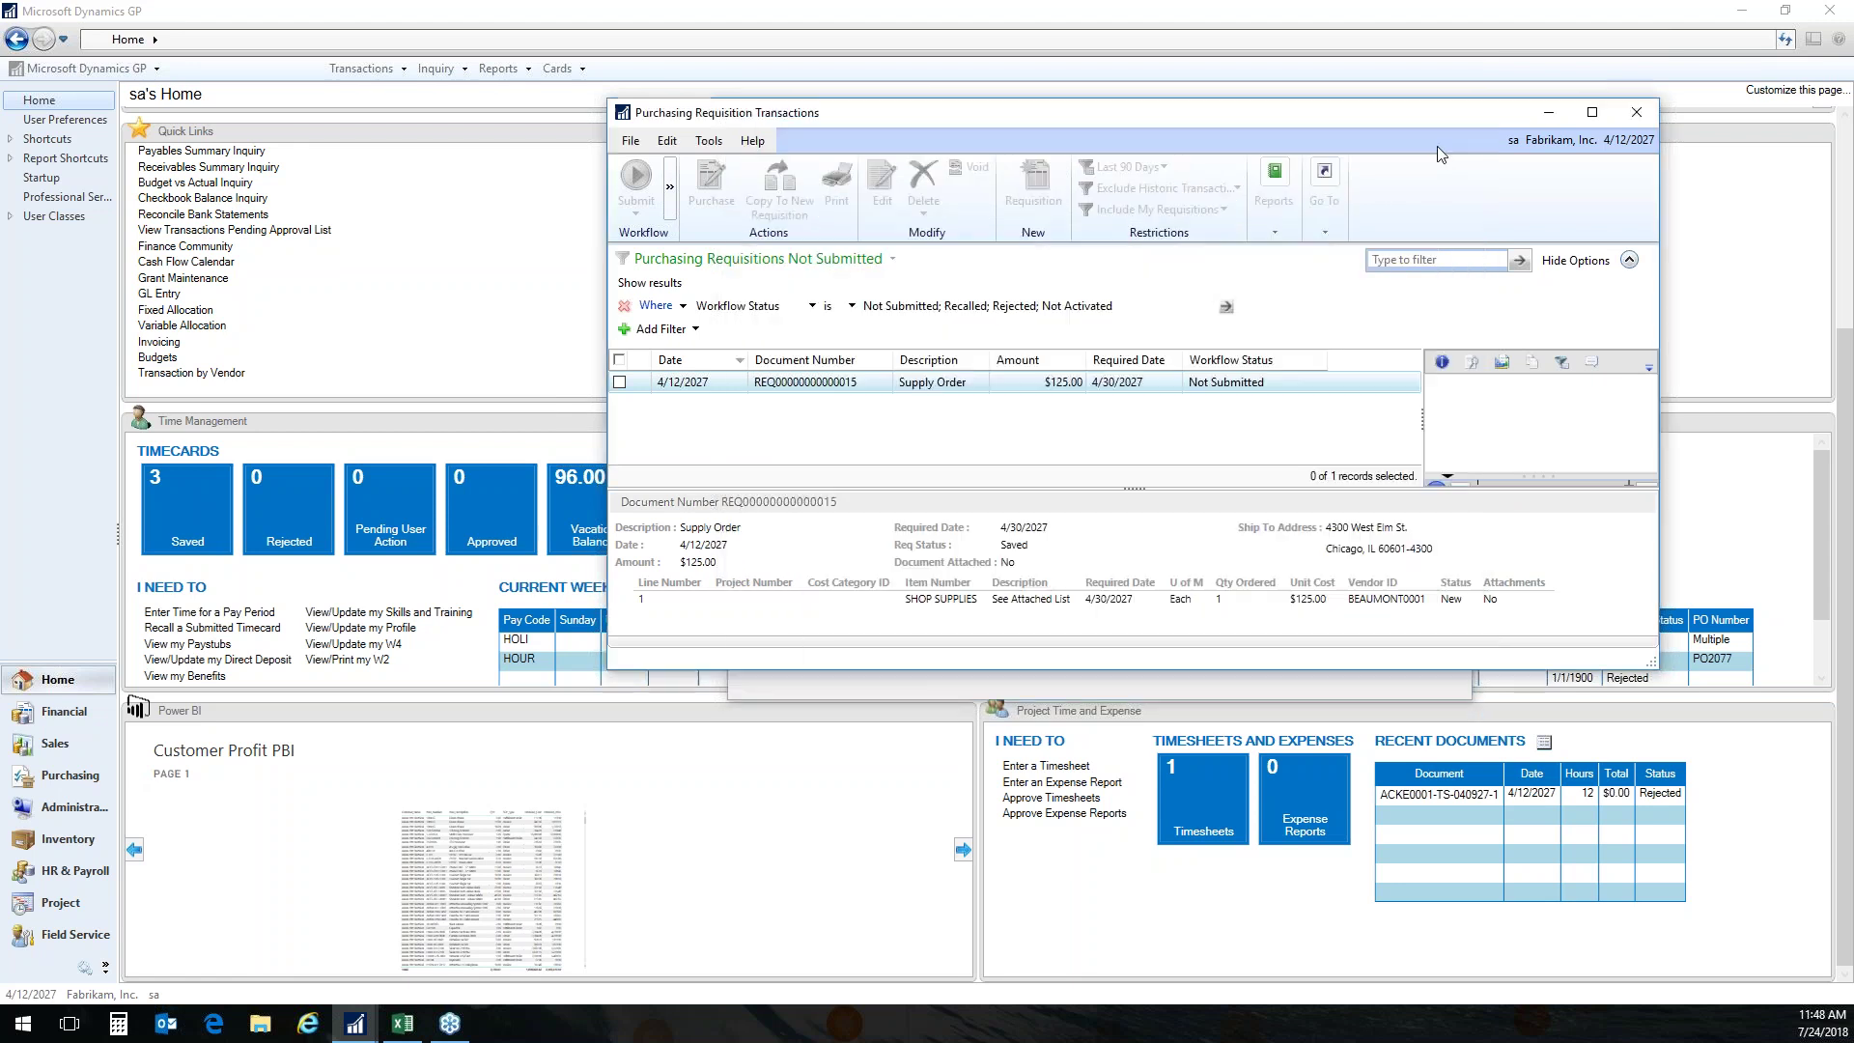
click(1636, 113)
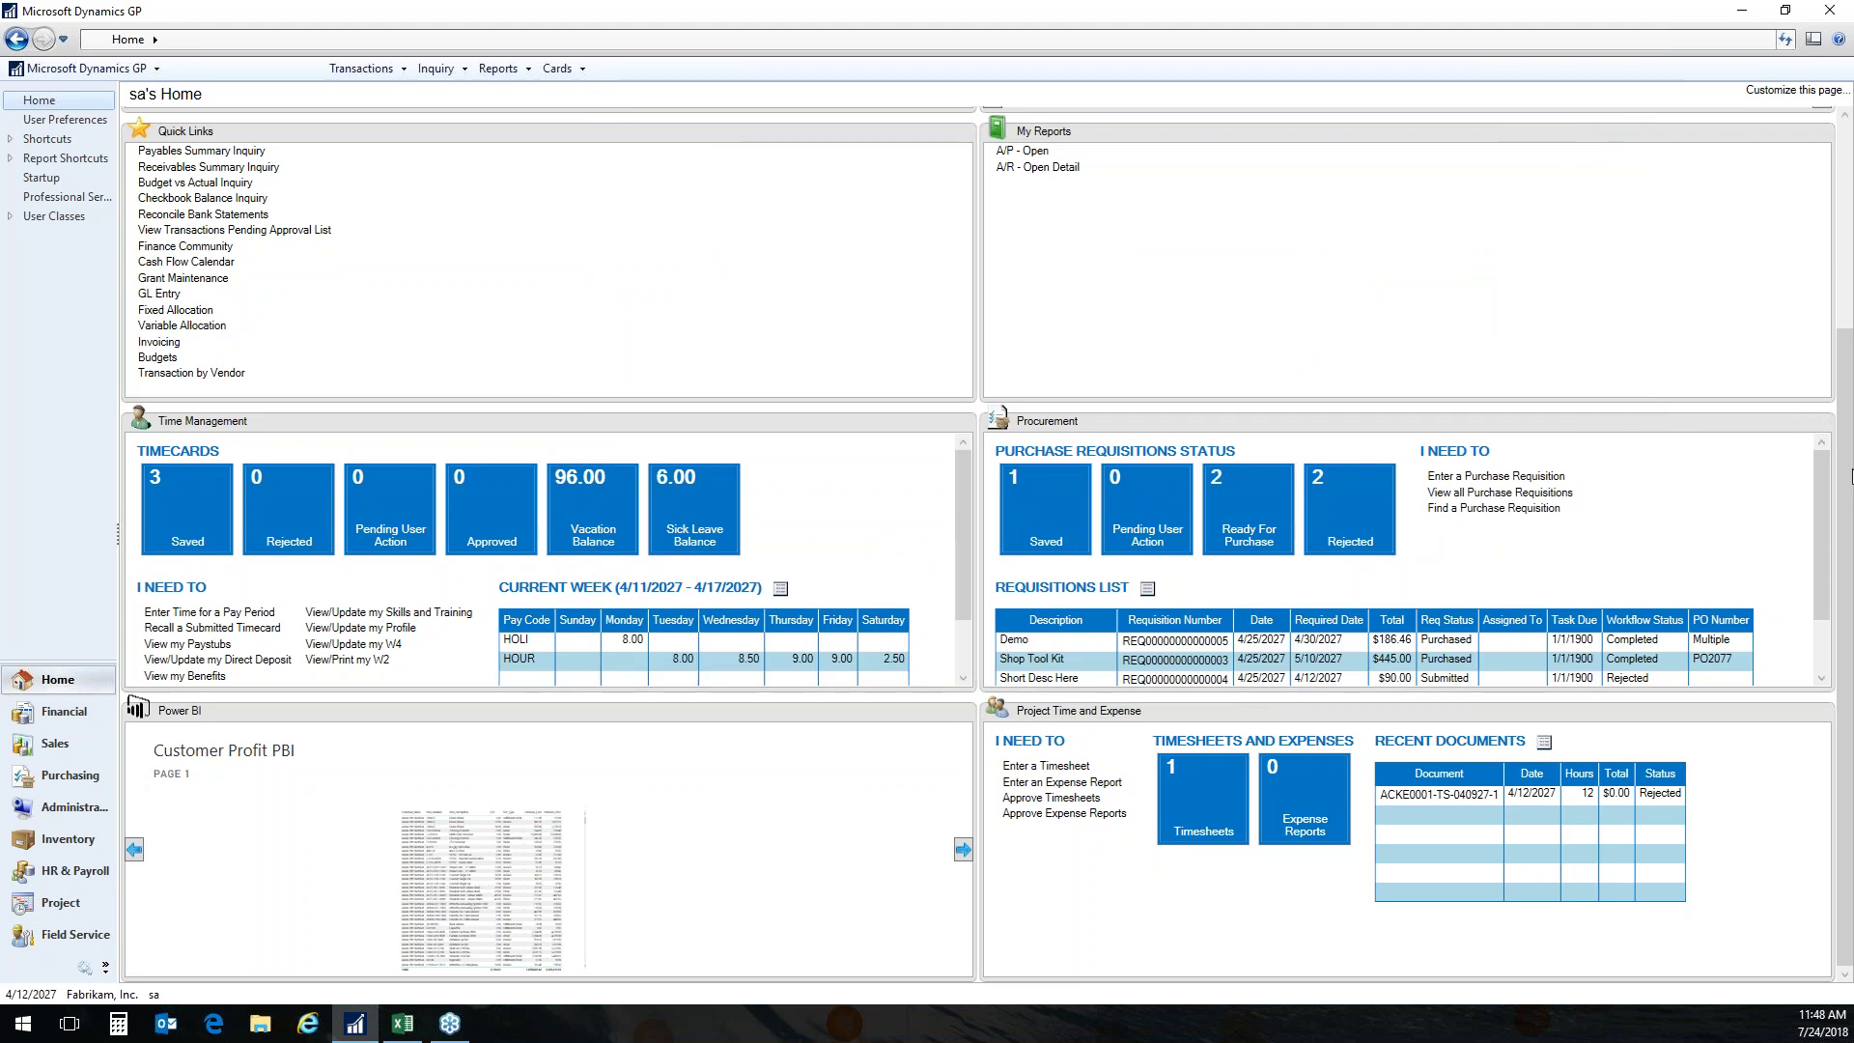
Maximize the To Do pane and open the Purchase Requisition Approval workflow task.
scroll(1850, 471, up, 1)
scroll(1849, 471, up, 5)
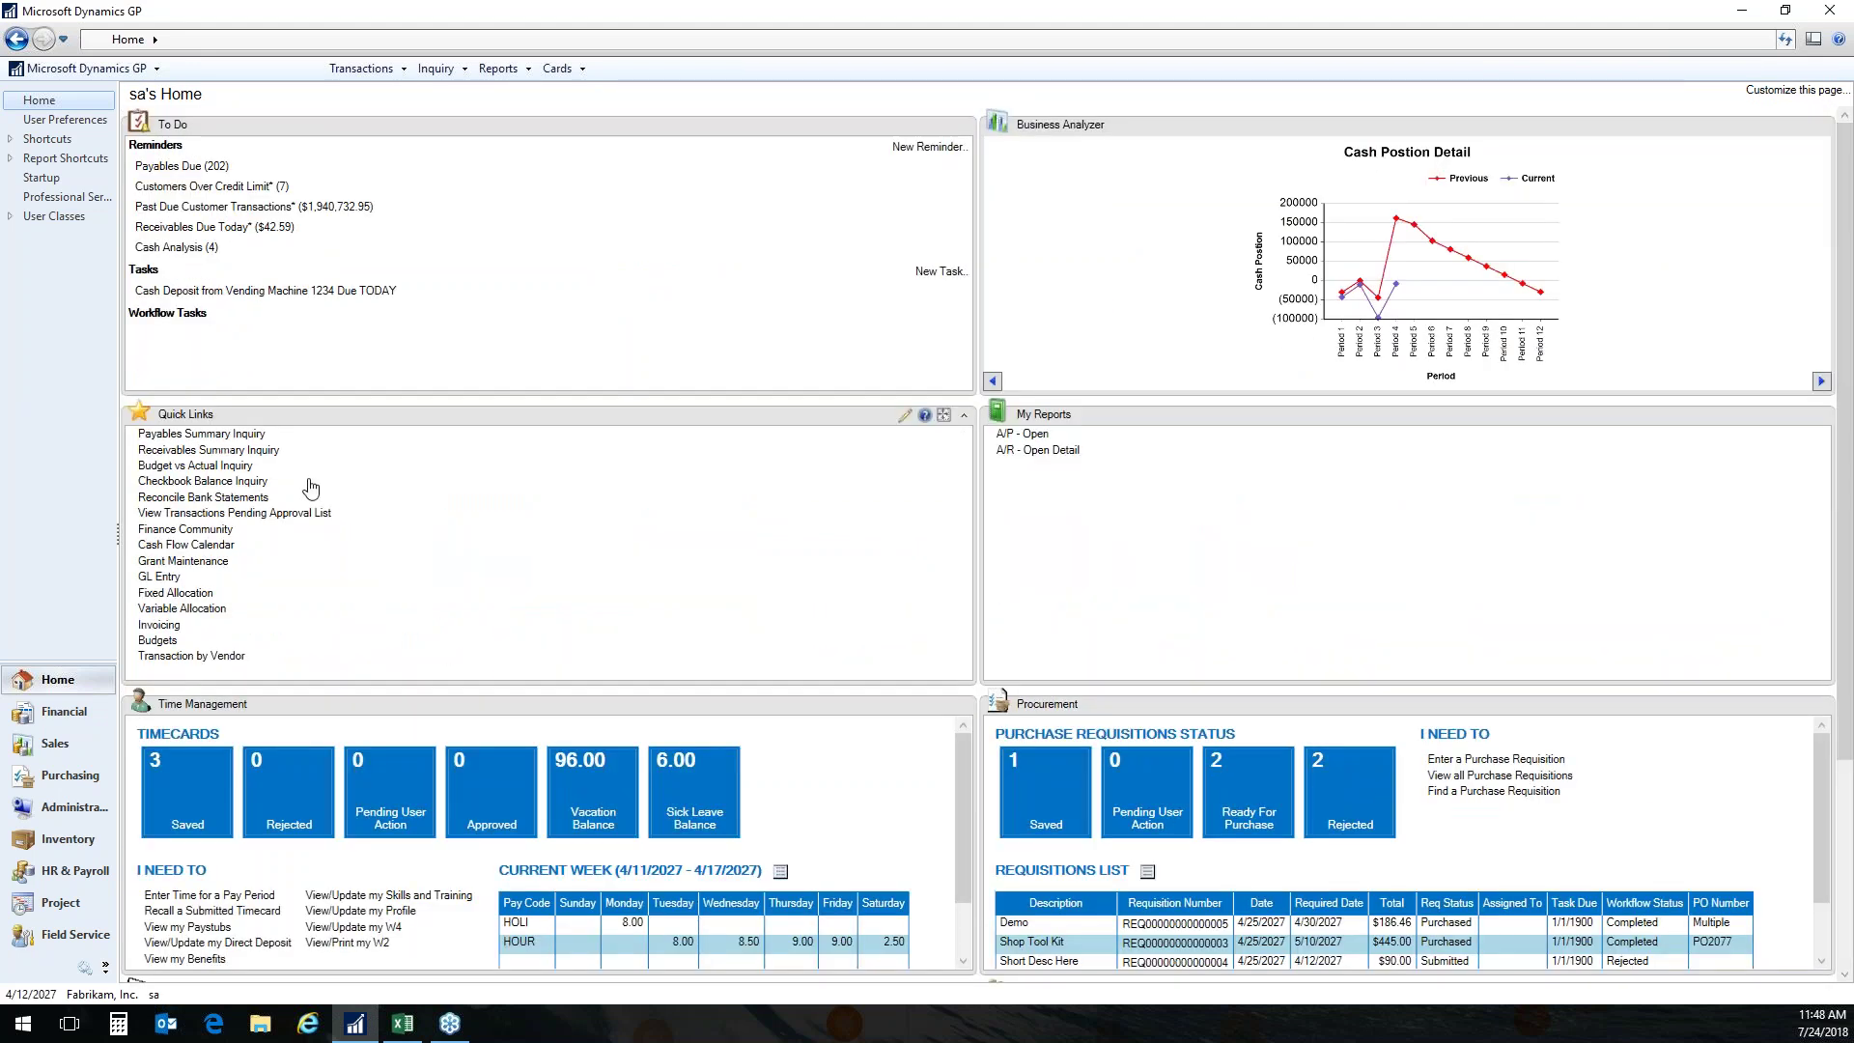
click(1785, 39)
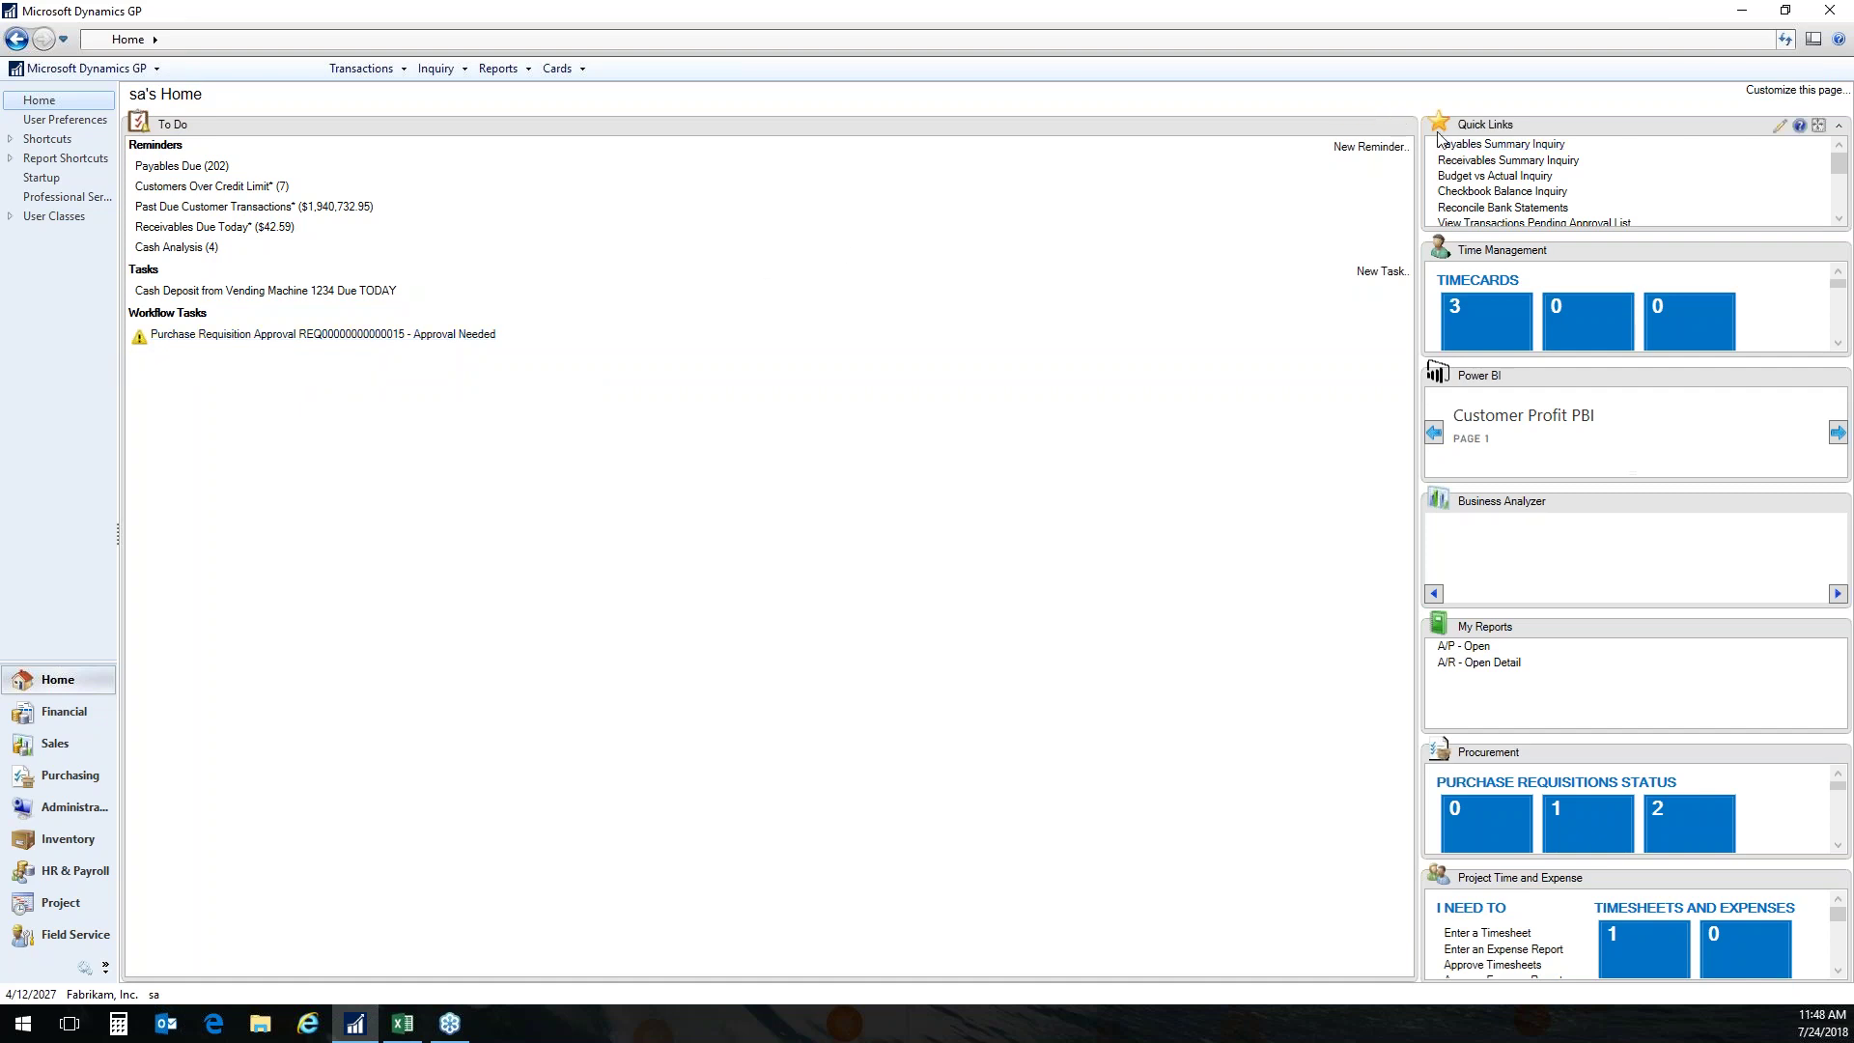
click(1392, 130)
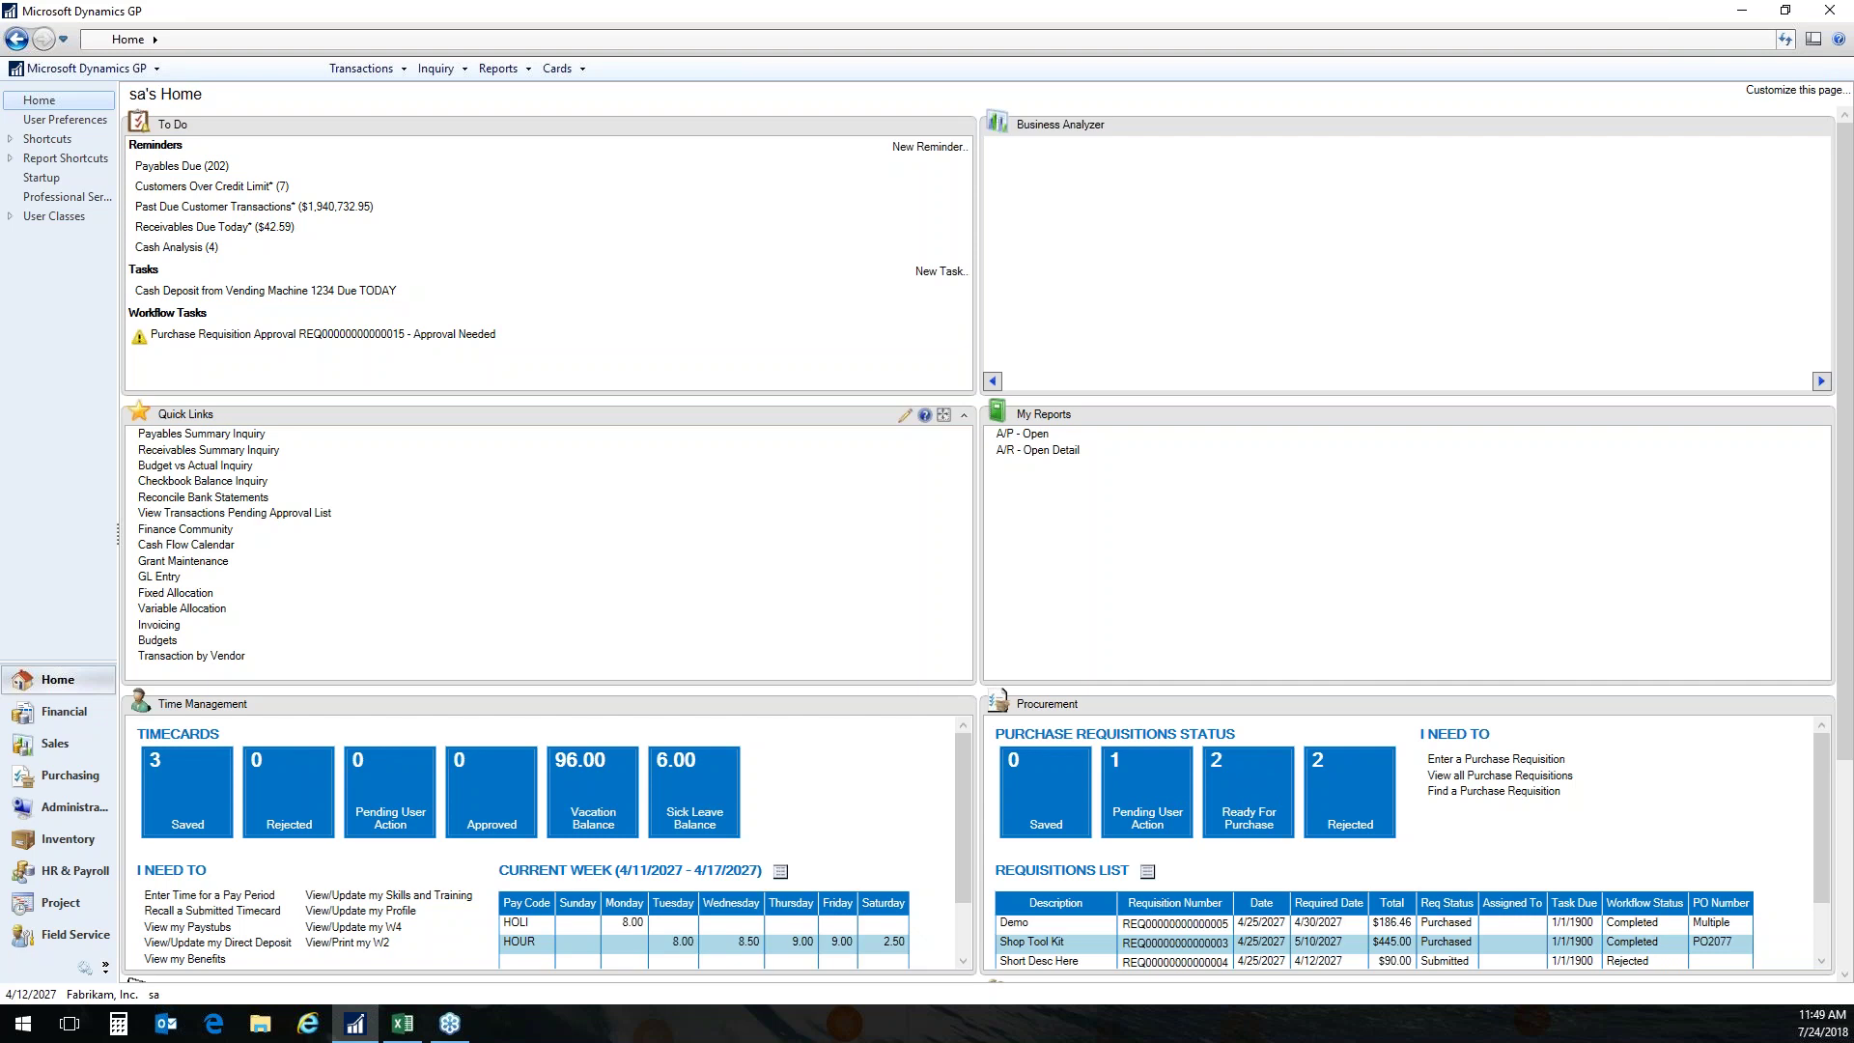
click(344, 335)
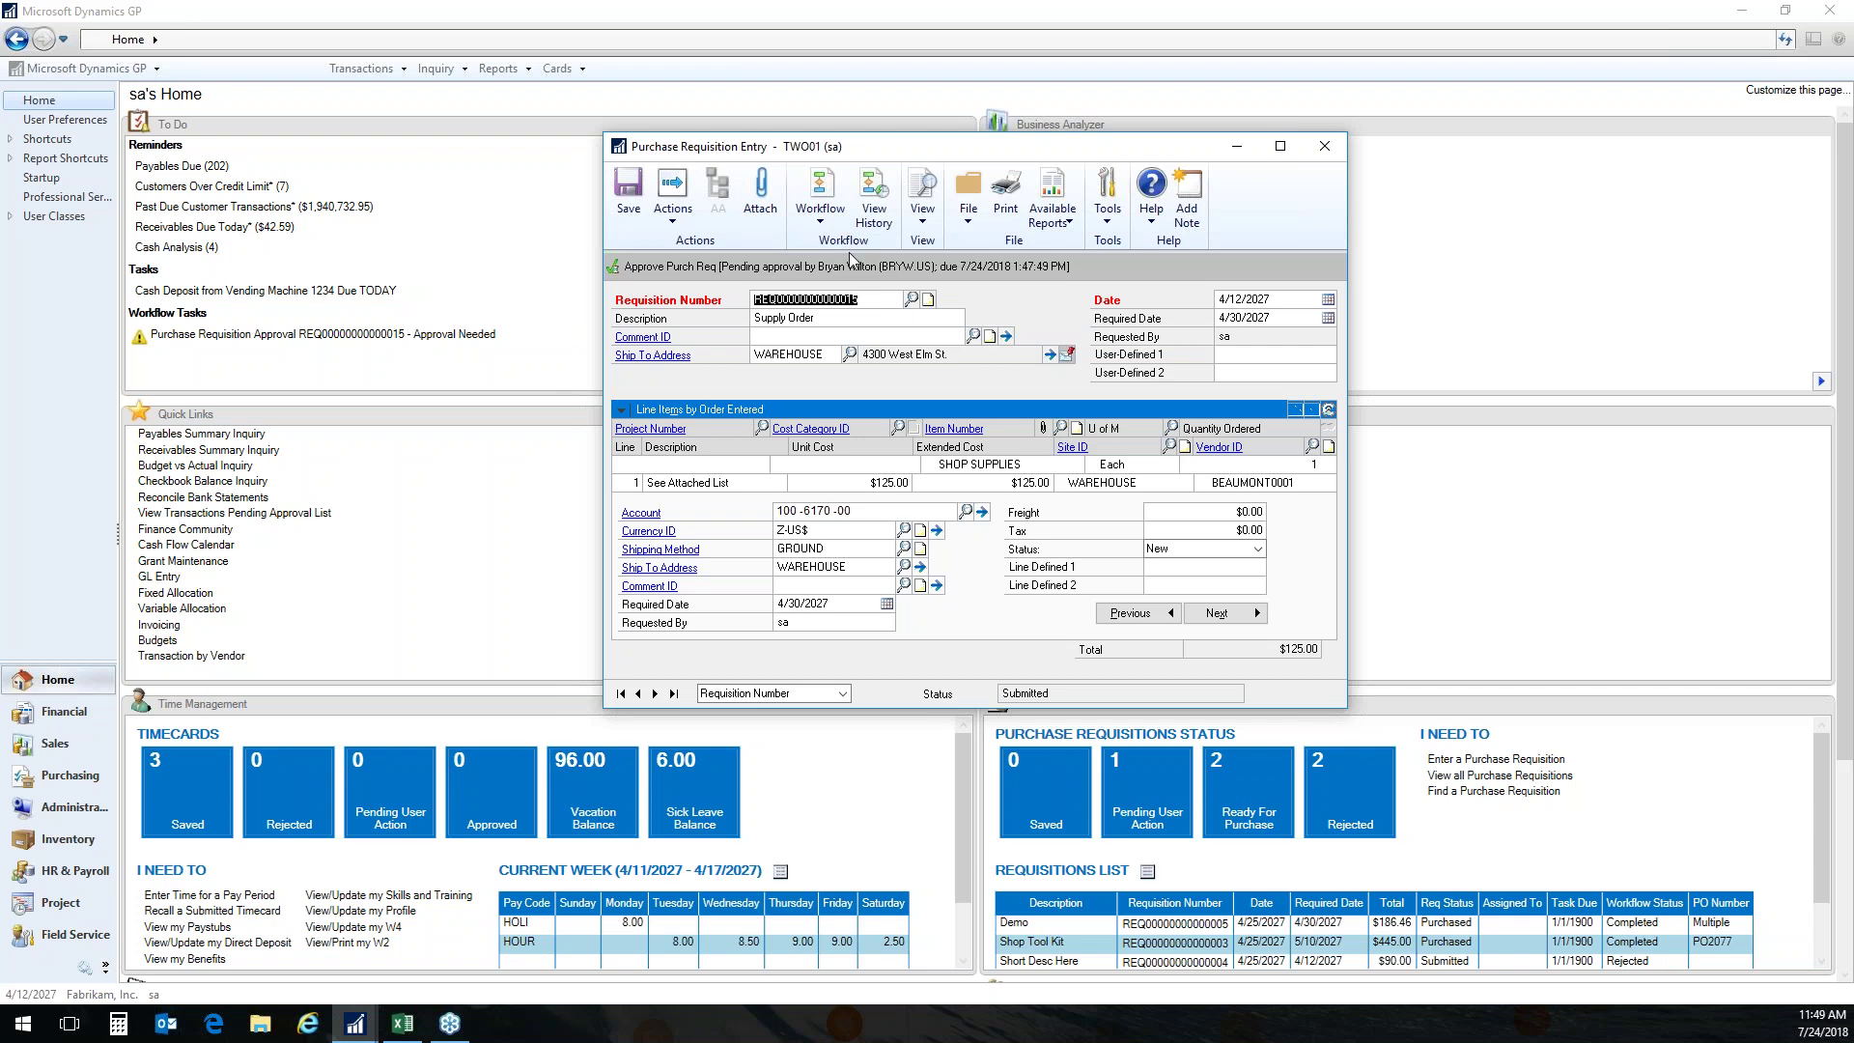
Approve the pending Supply Order requisition through Workflow with the comment 'Ok'.
click(829, 205)
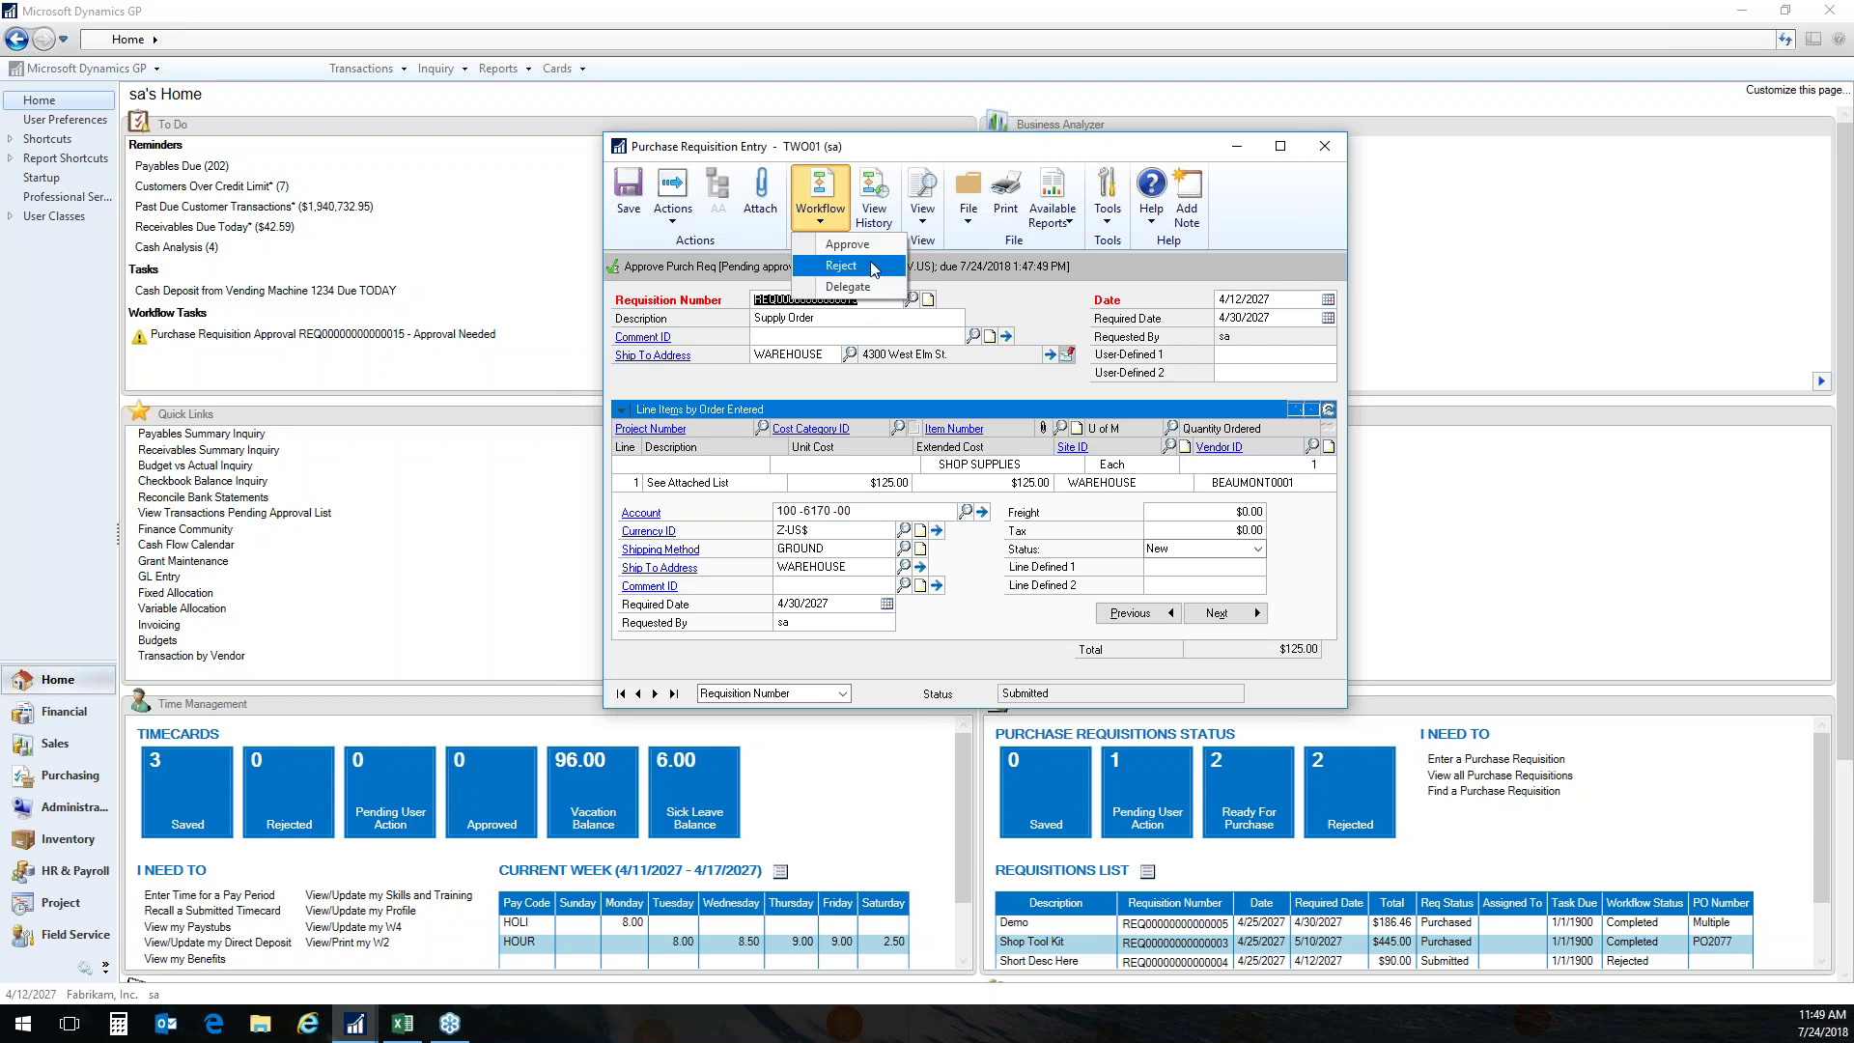
click(841, 266)
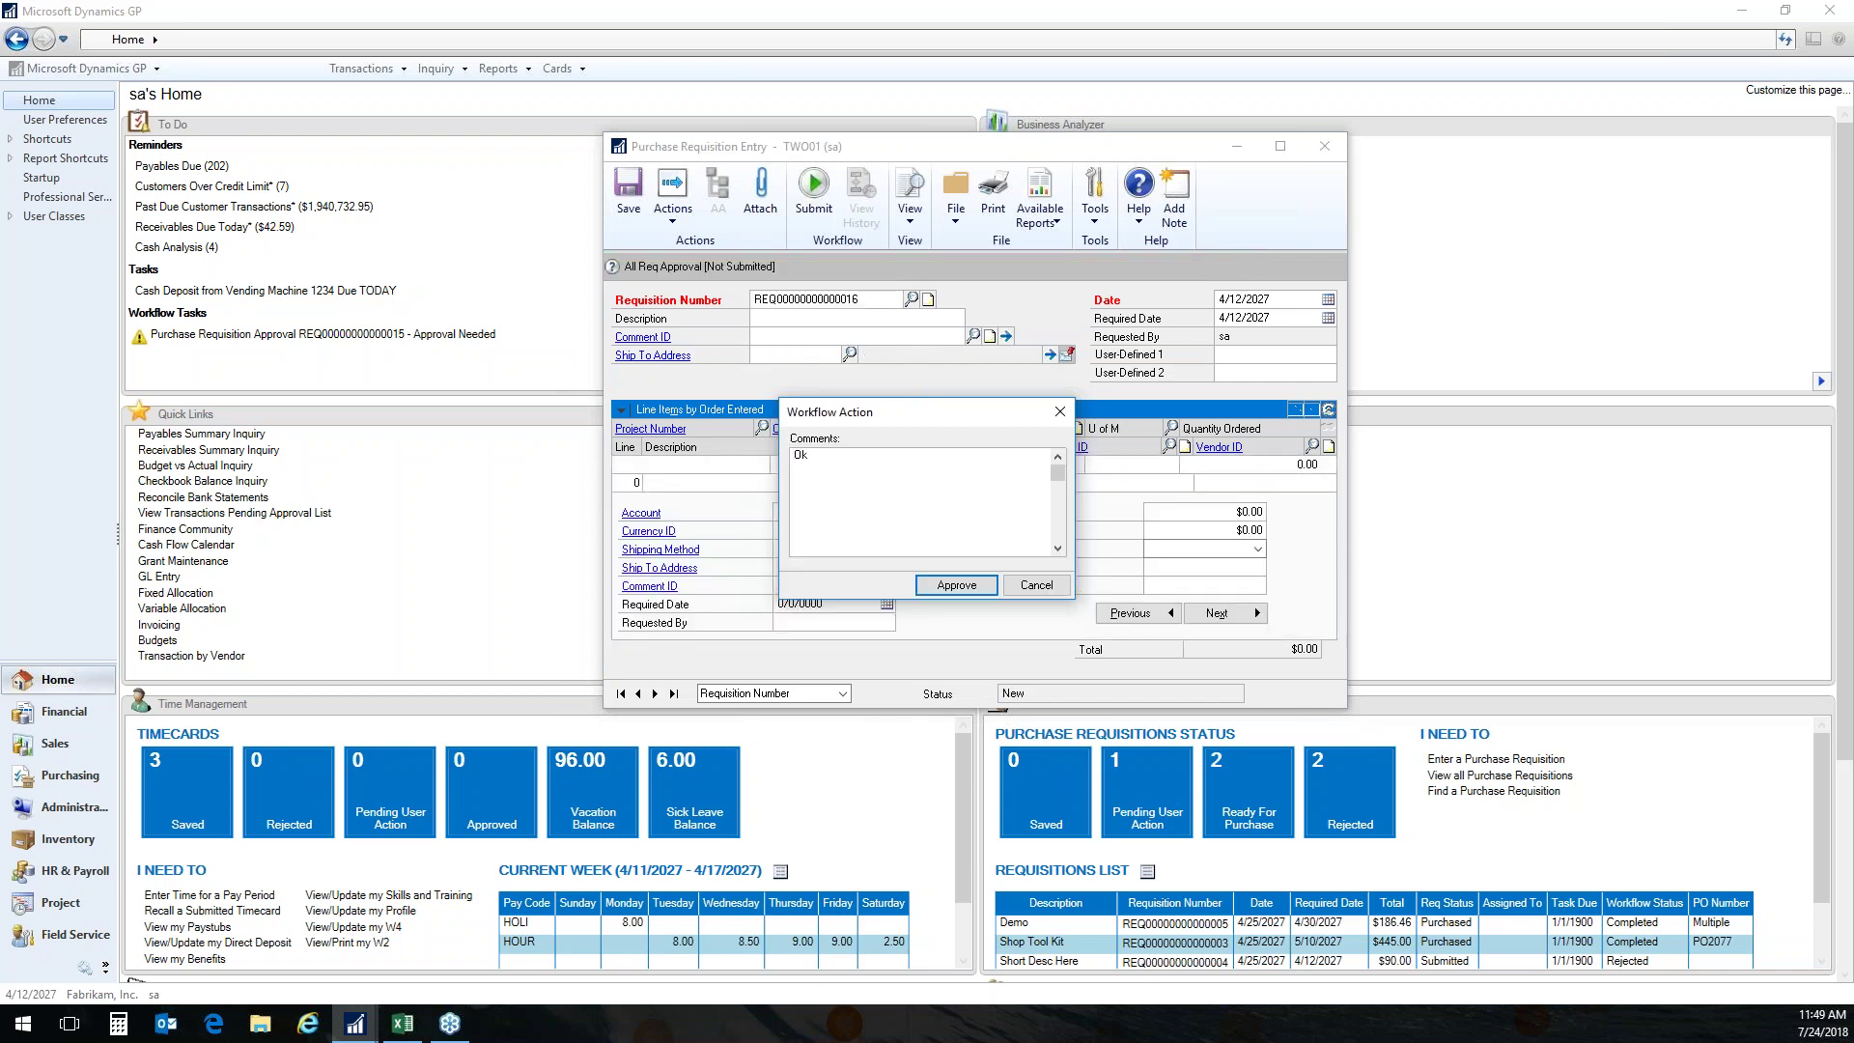
click(968, 586)
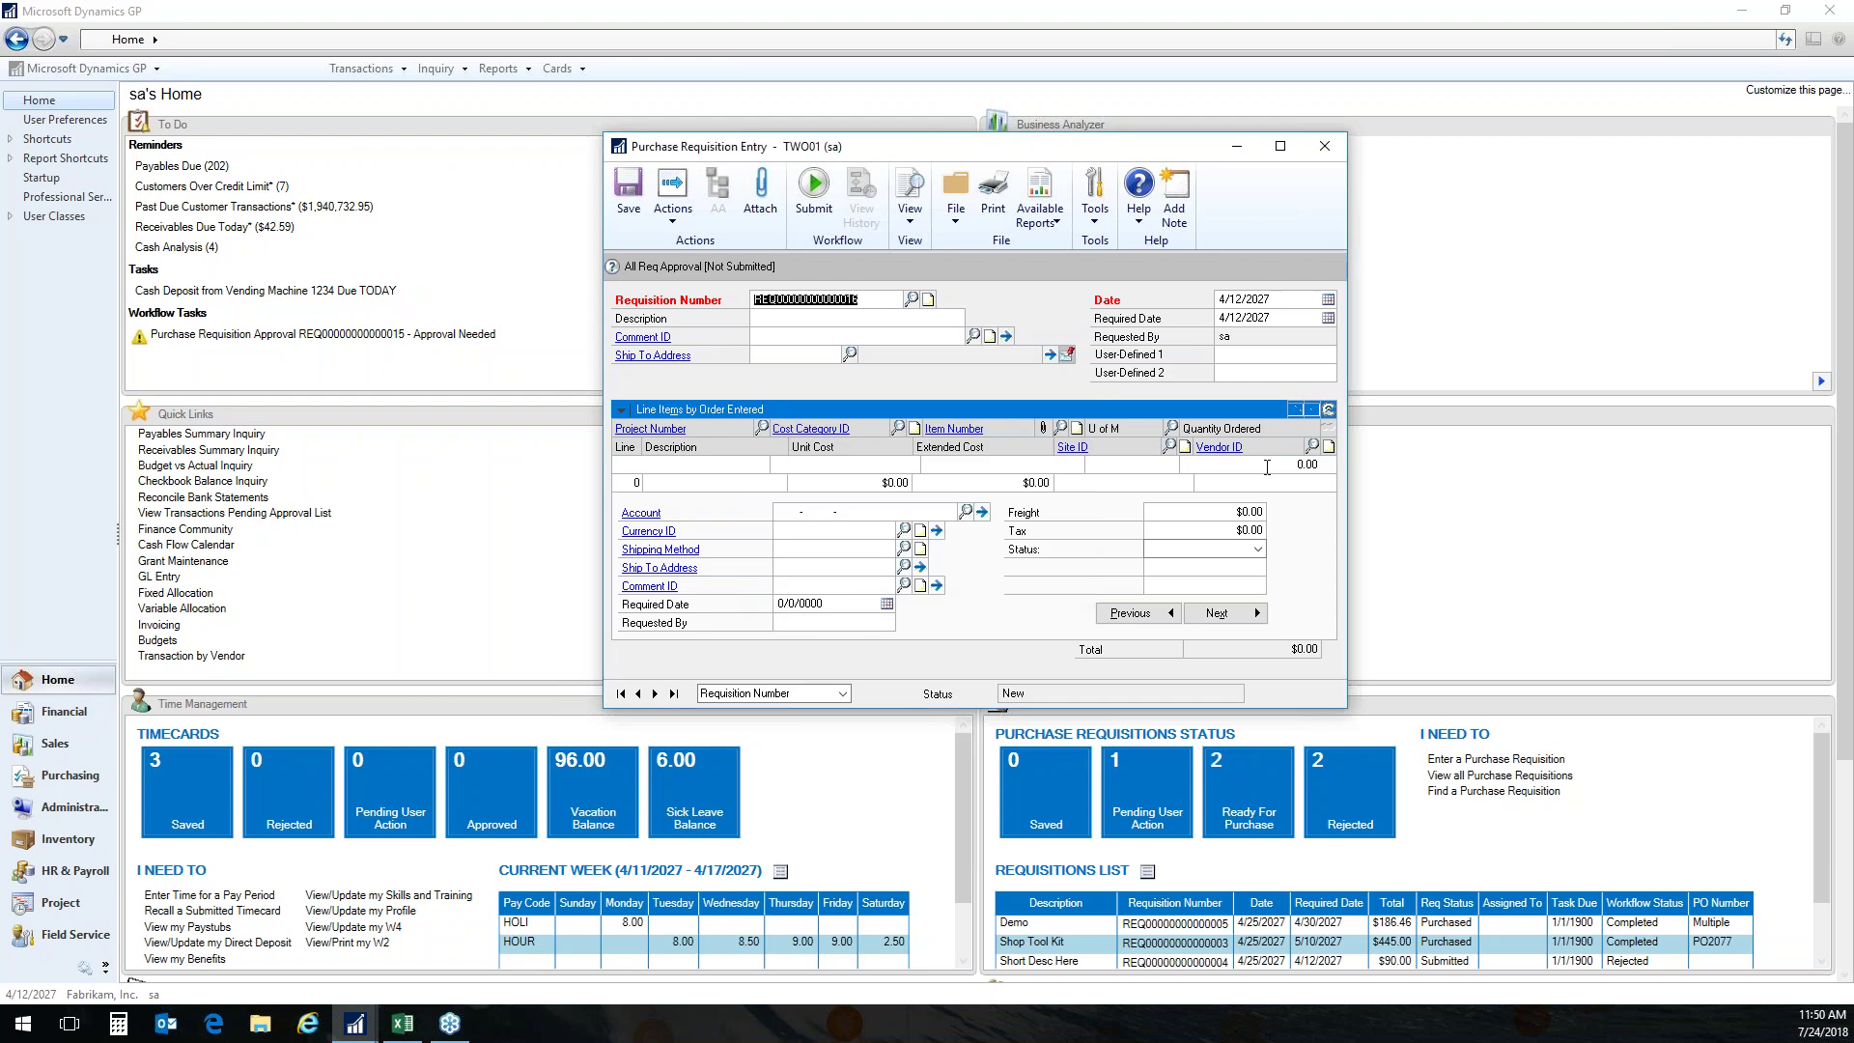
Reload requisition 15 and send it to Purchase to preview a PO for BEAUMONT0001.
click(874, 303)
key(Tab)
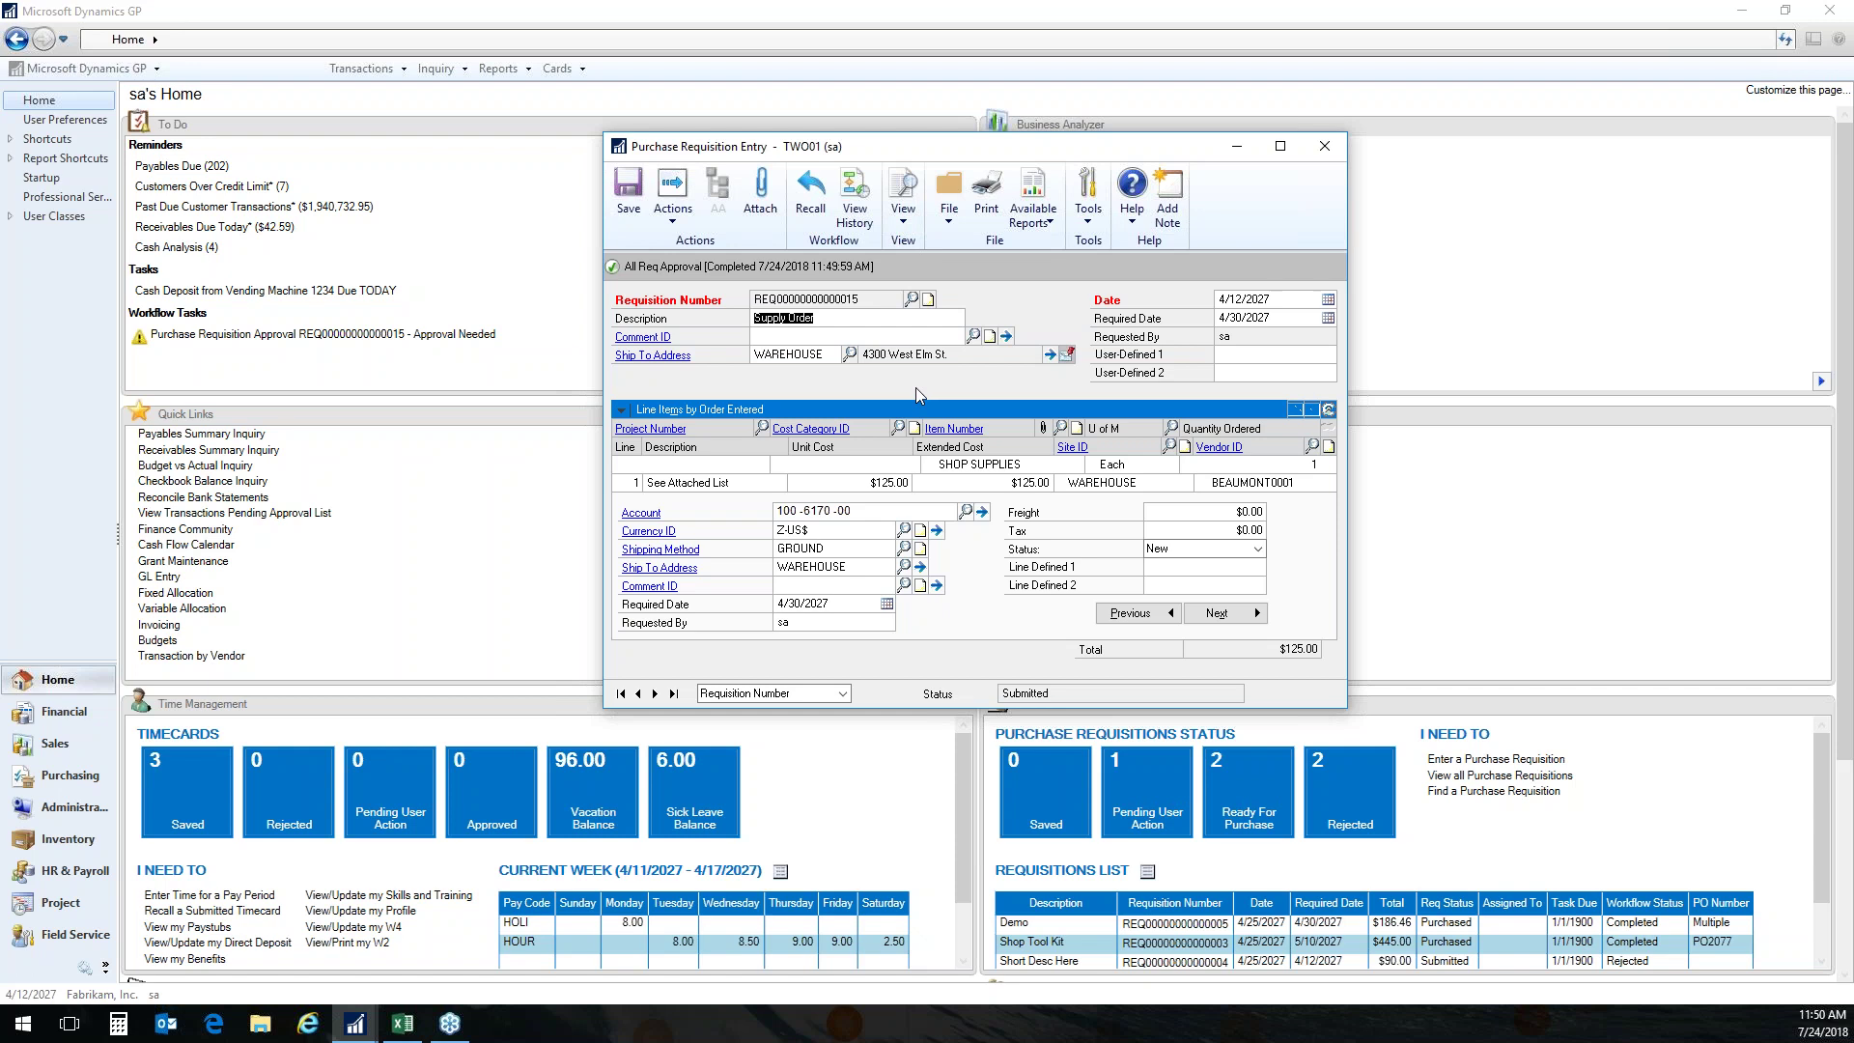
click(672, 198)
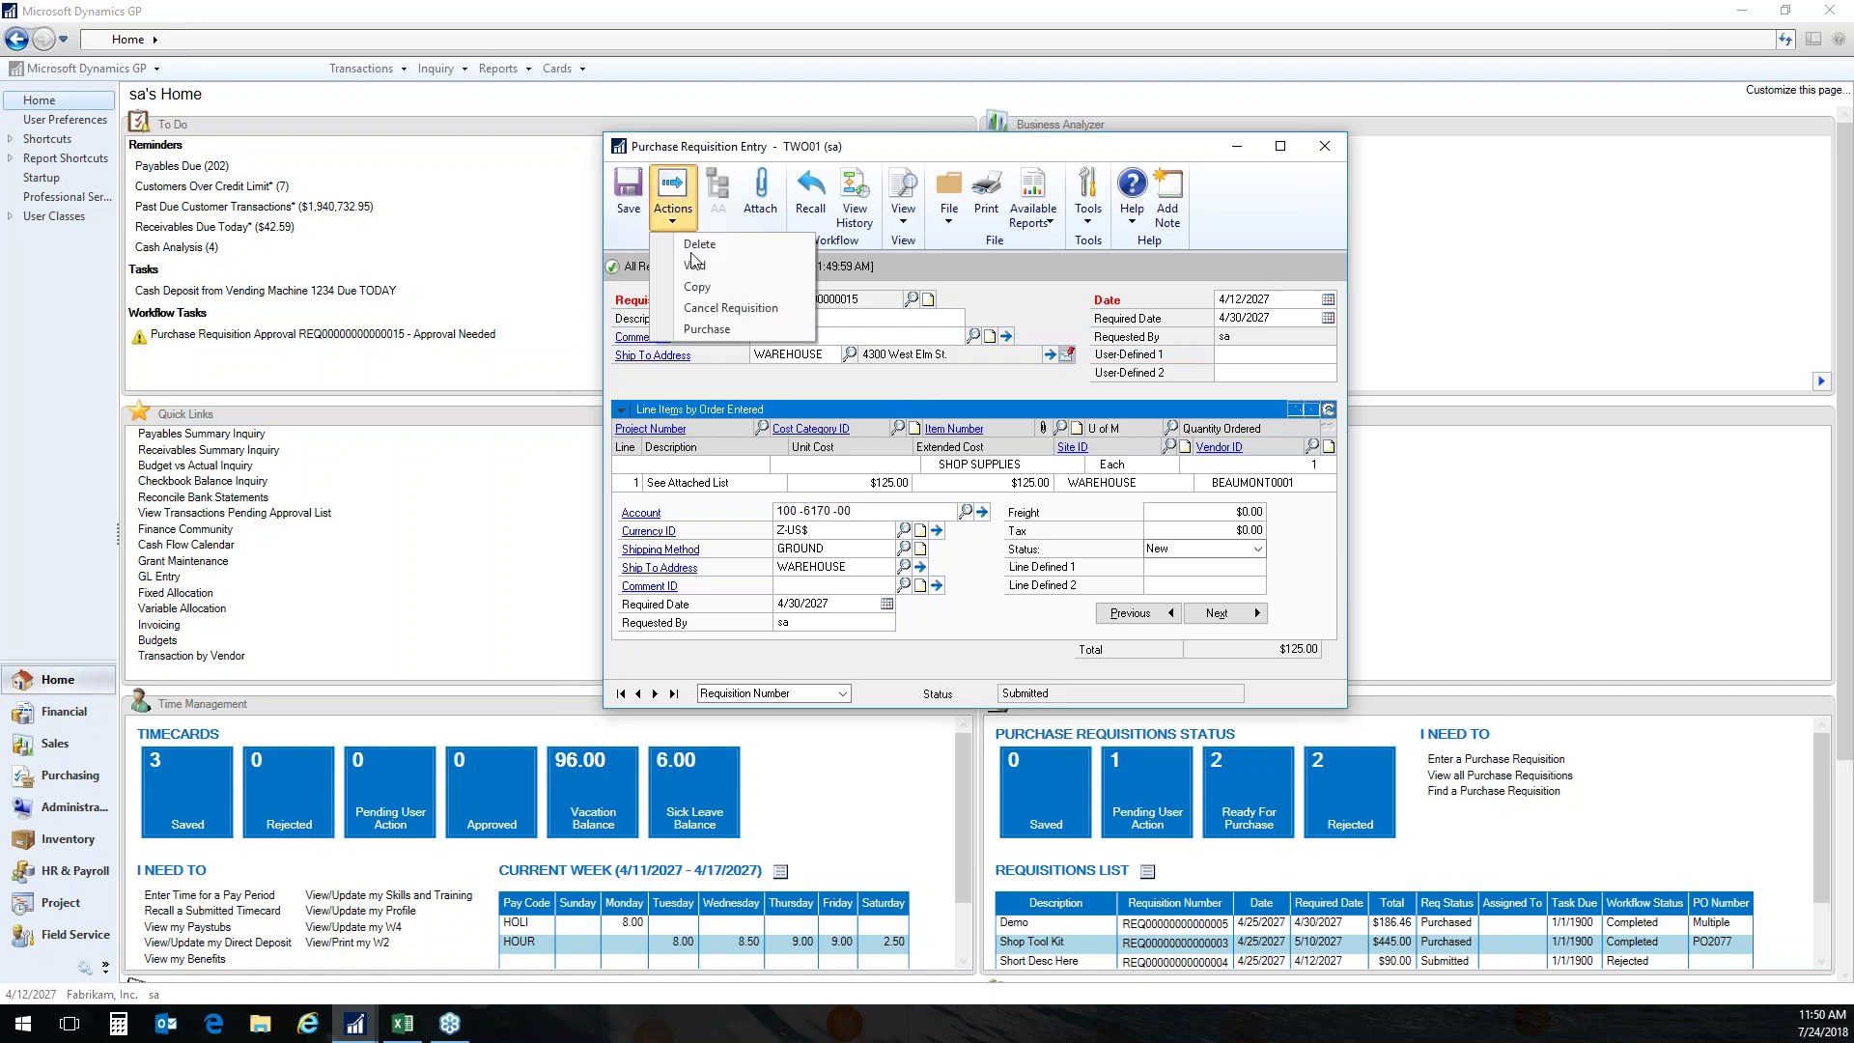
click(721, 334)
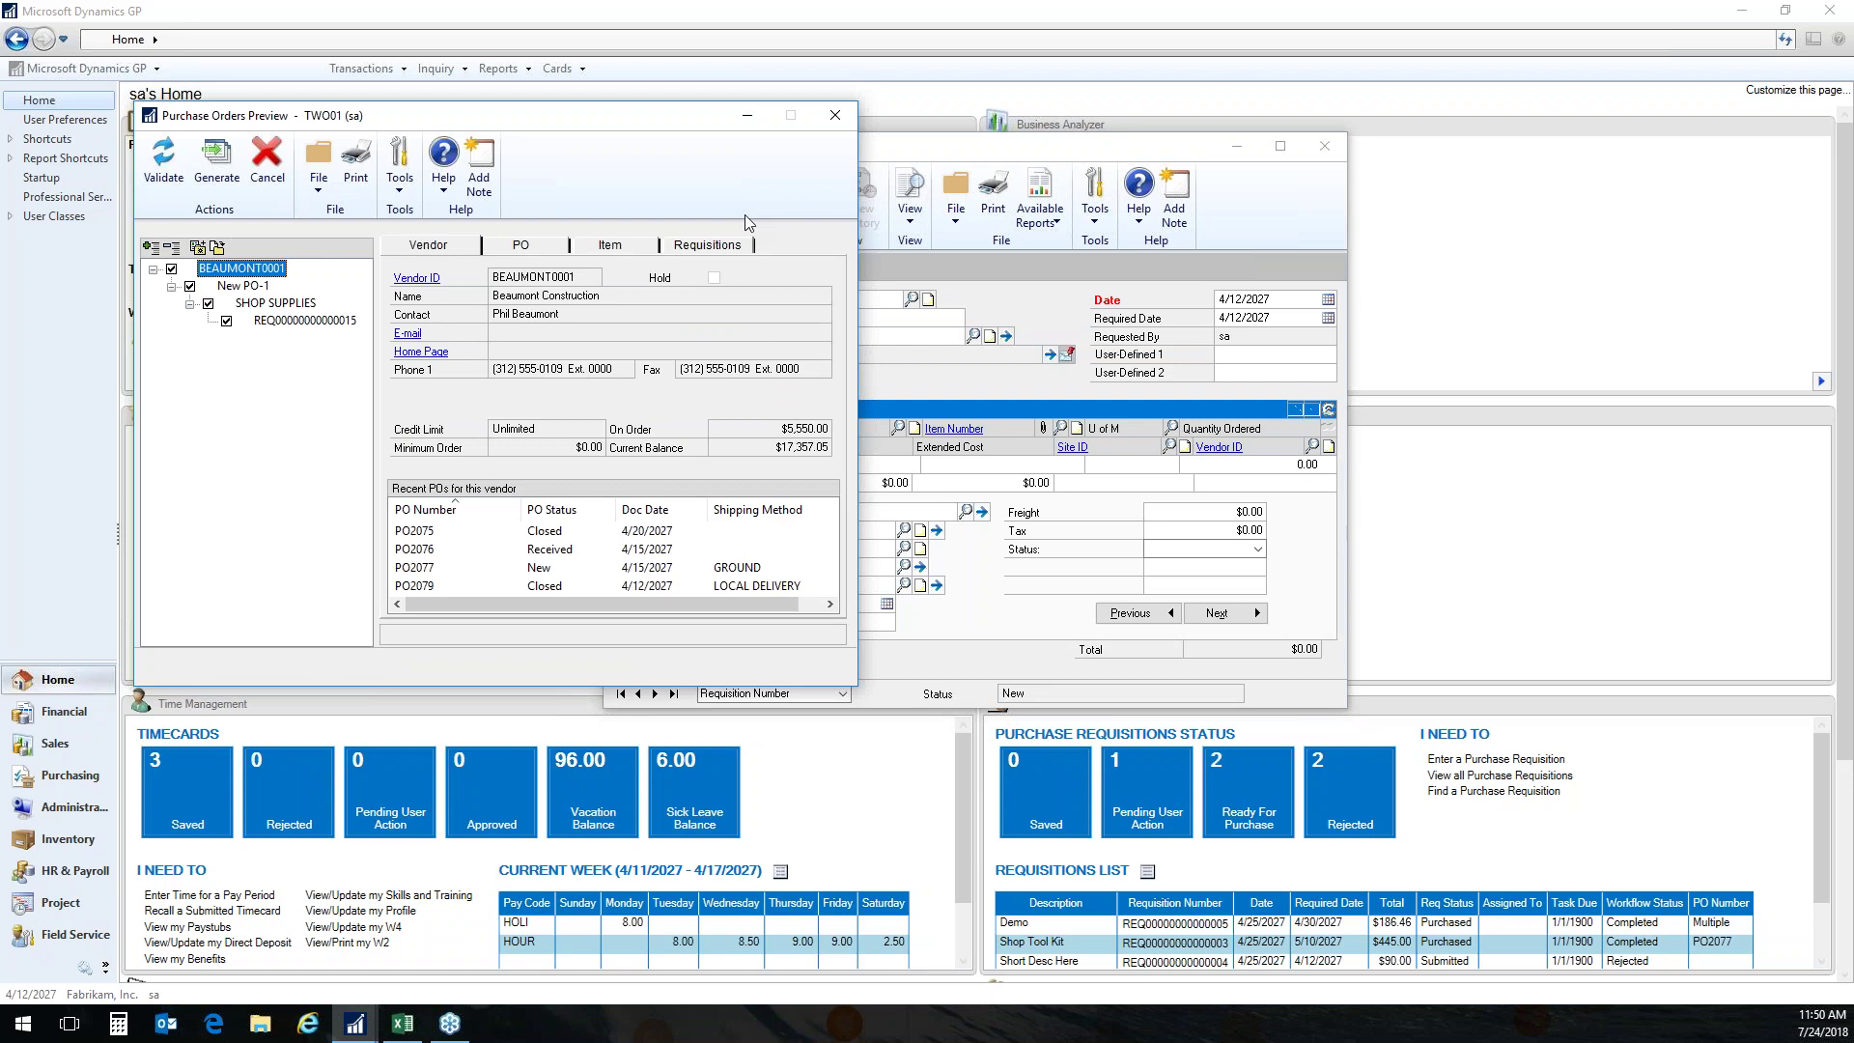
Inspect the proposed PO's header for vendor BEAUMONT0001, including its shipping method.
drag(649, 120, 713, 119)
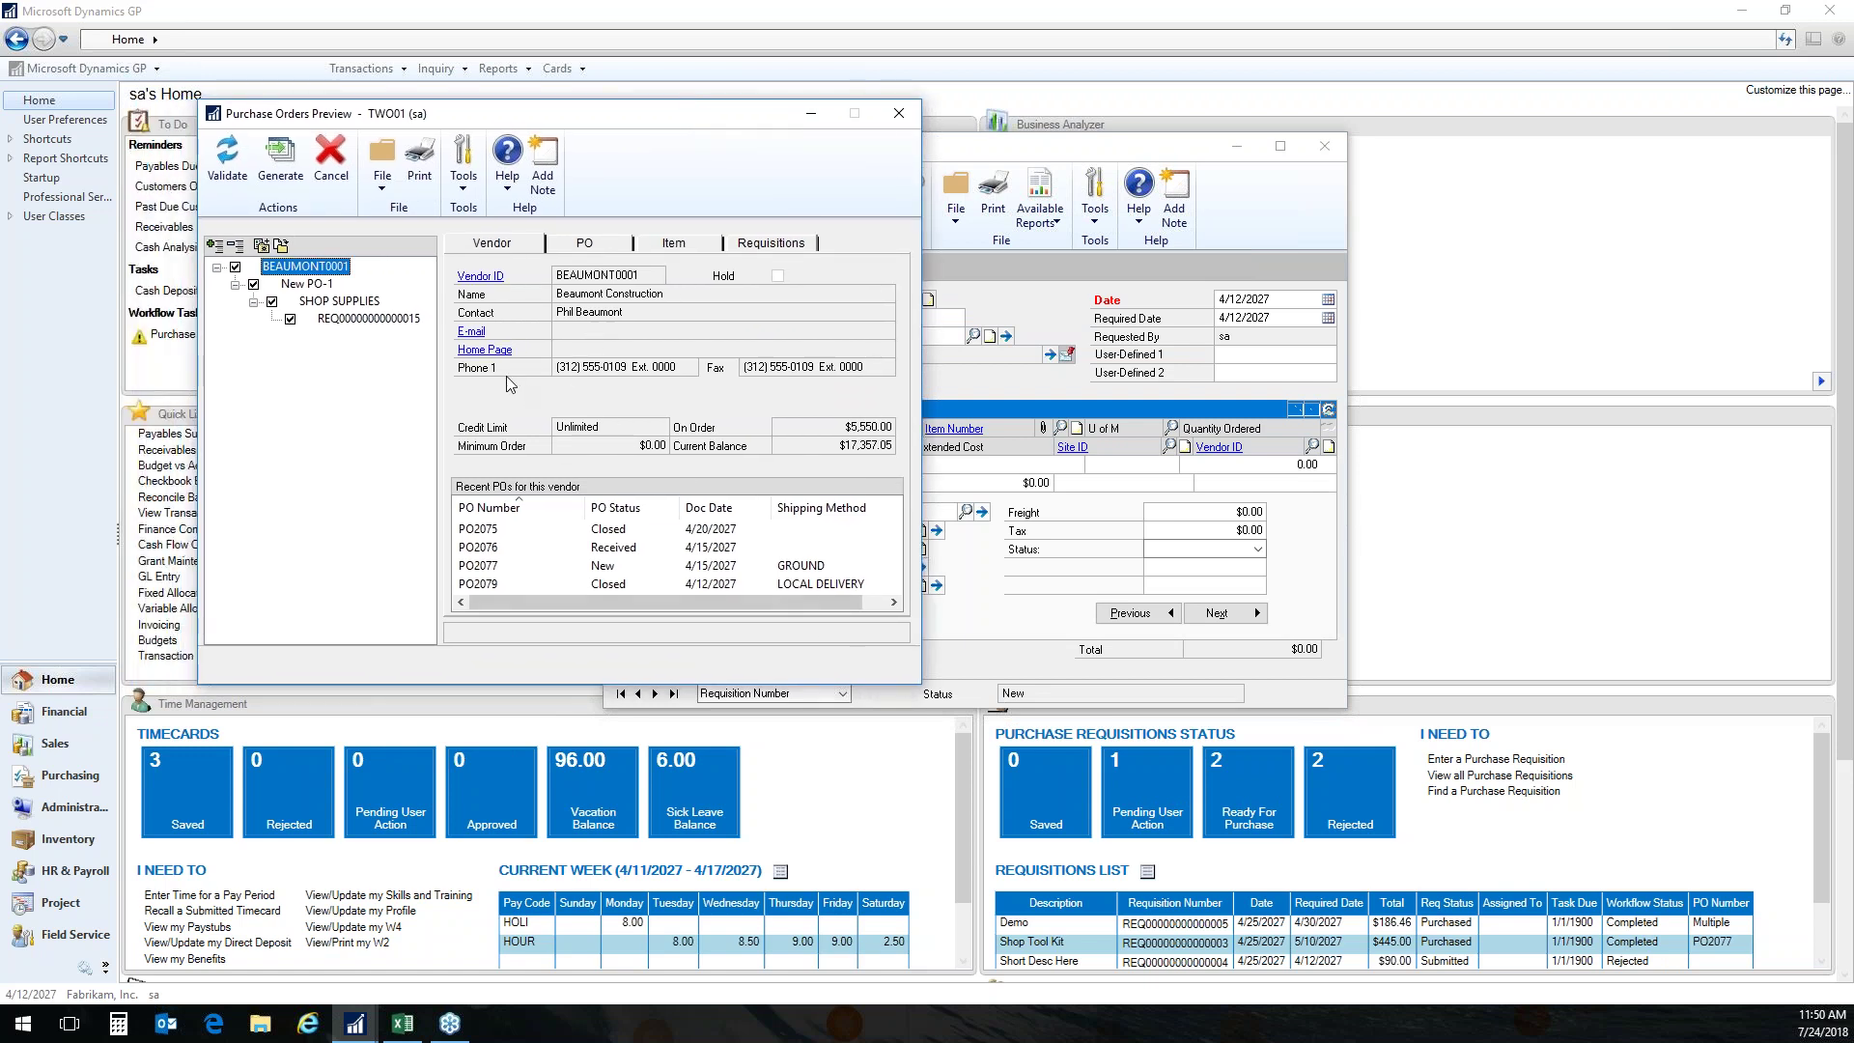
click(585, 246)
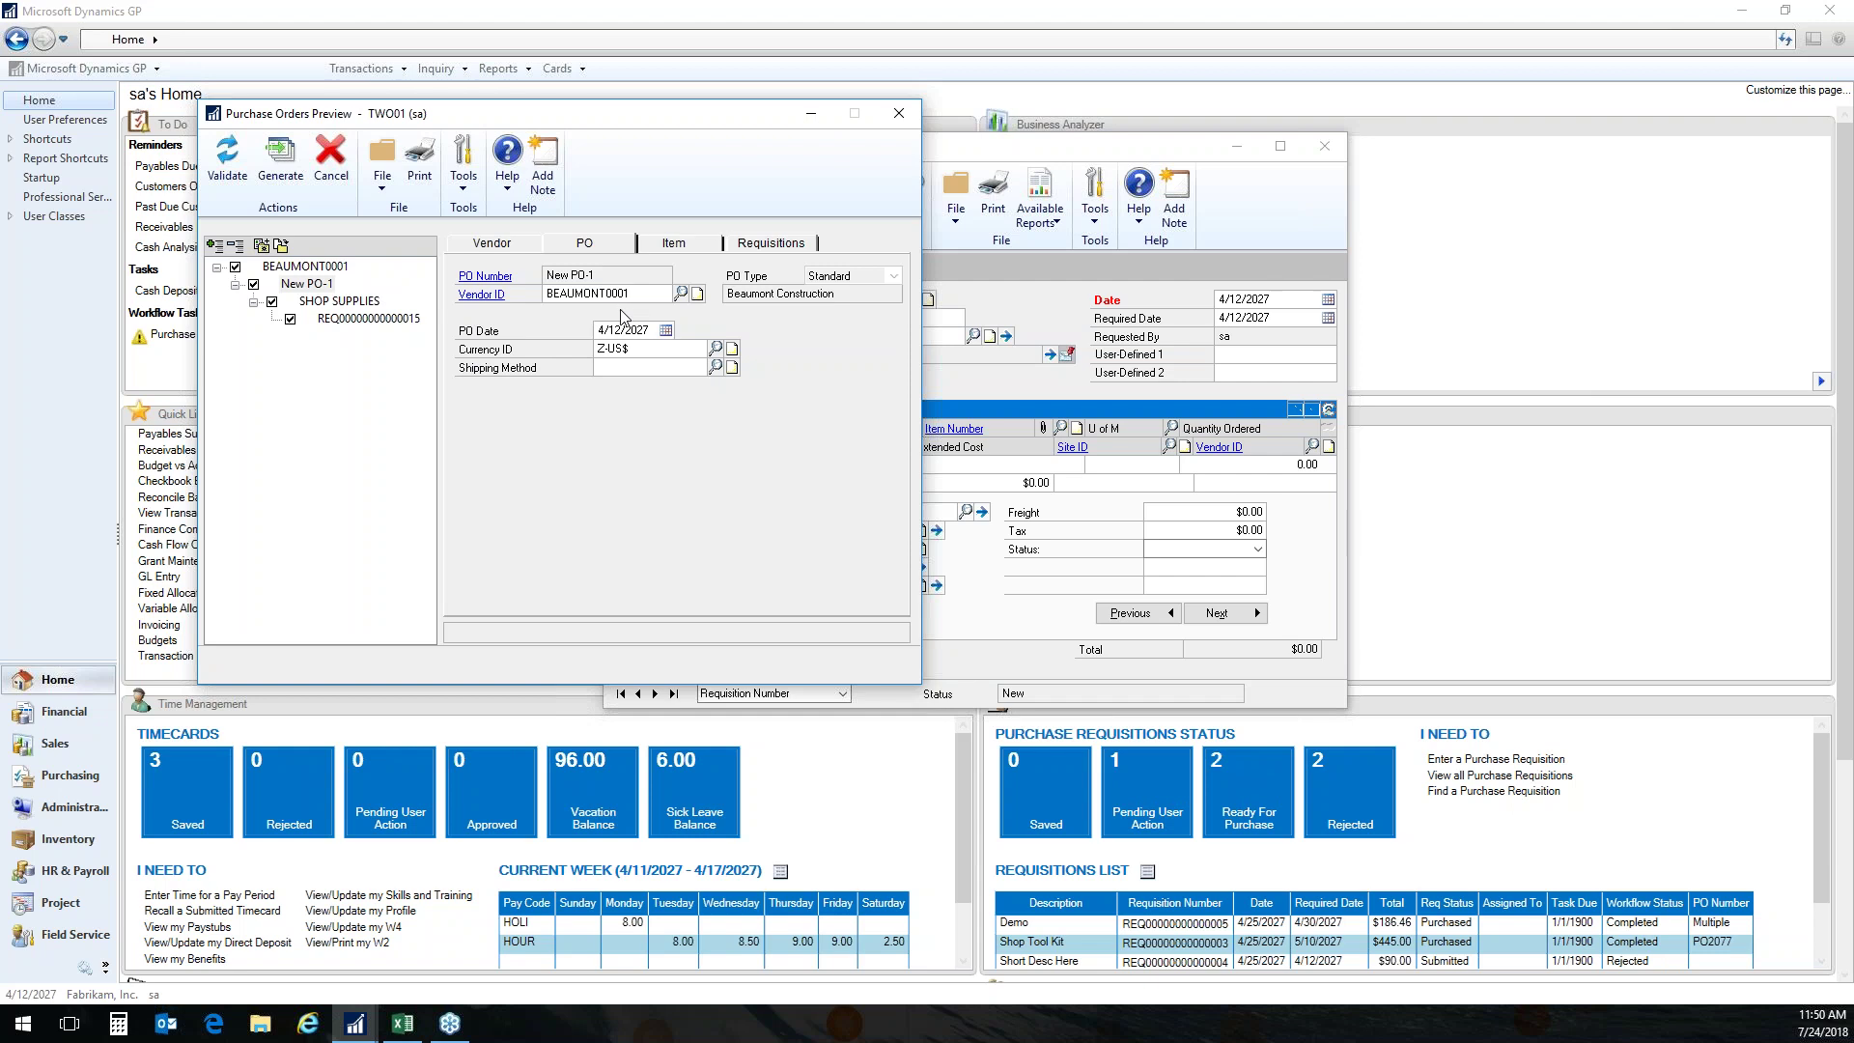
double_click(658, 295)
click(641, 367)
Check the SHOP SUPPLIES item and source requisition tabs, then close the preview without generating.
click(673, 247)
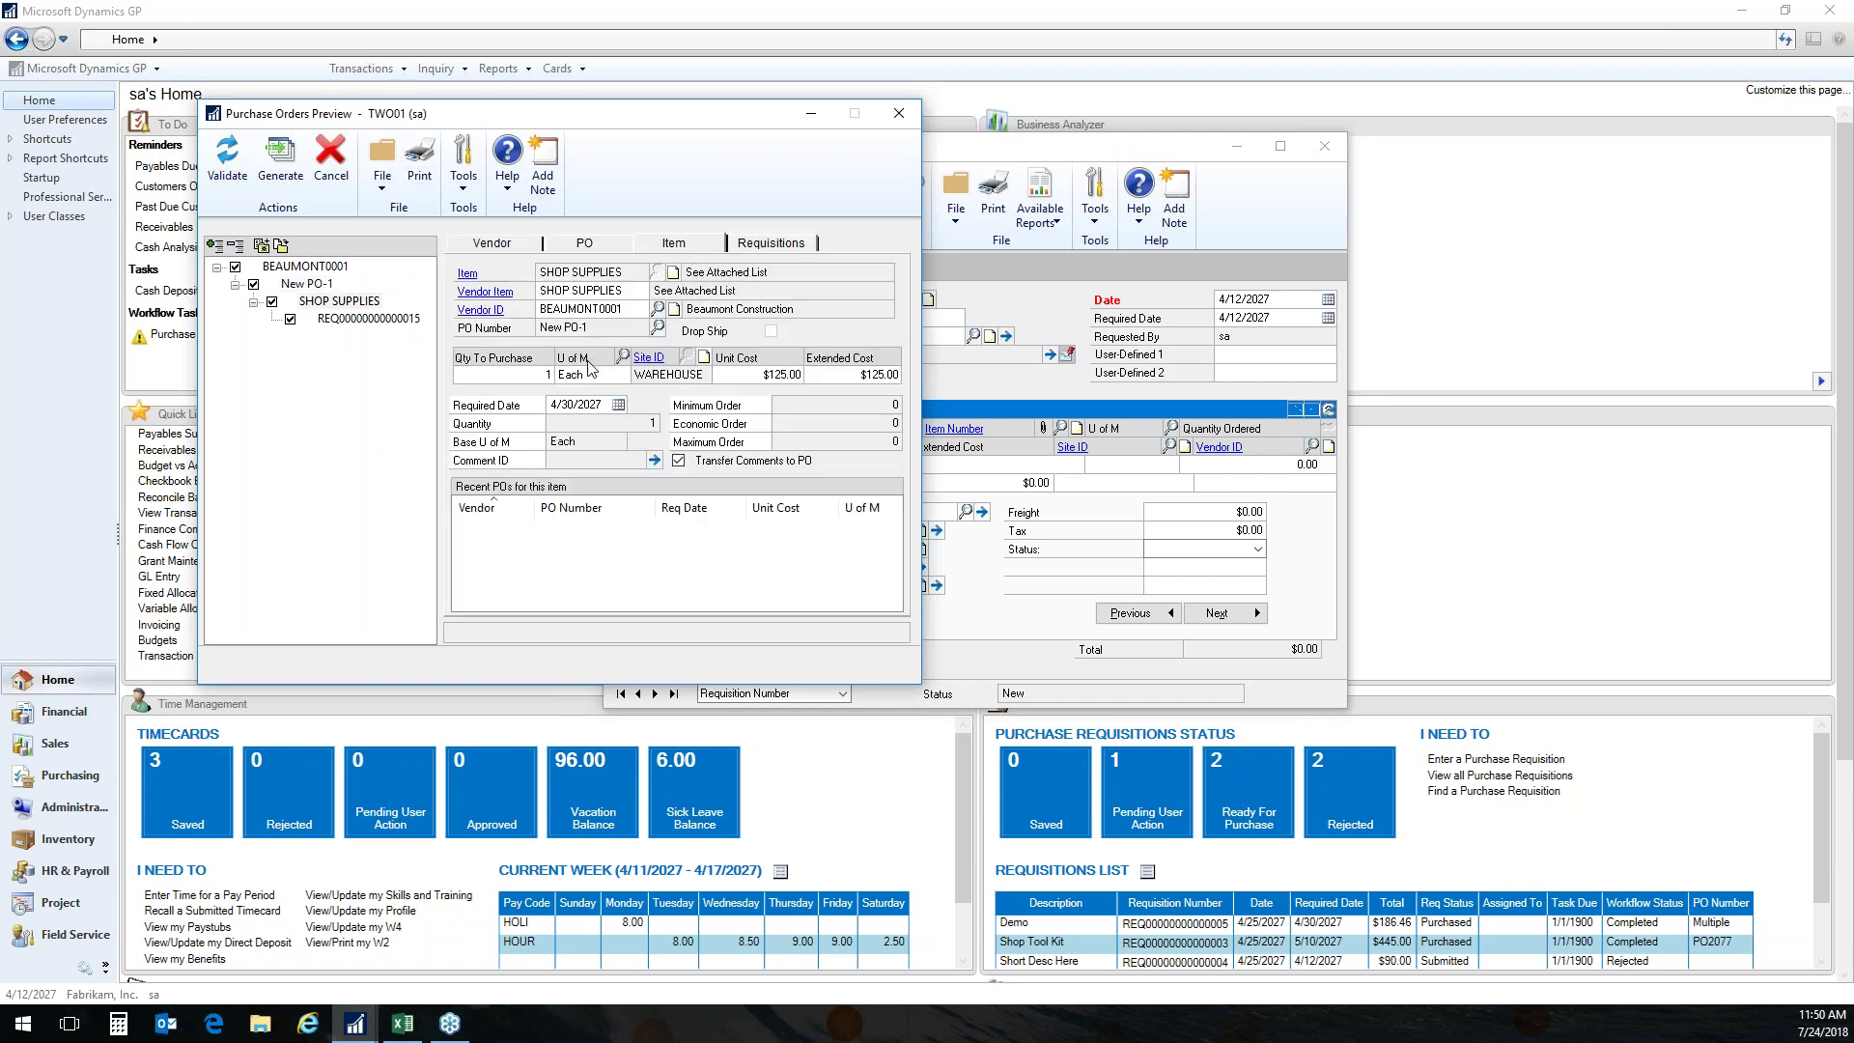
click(772, 248)
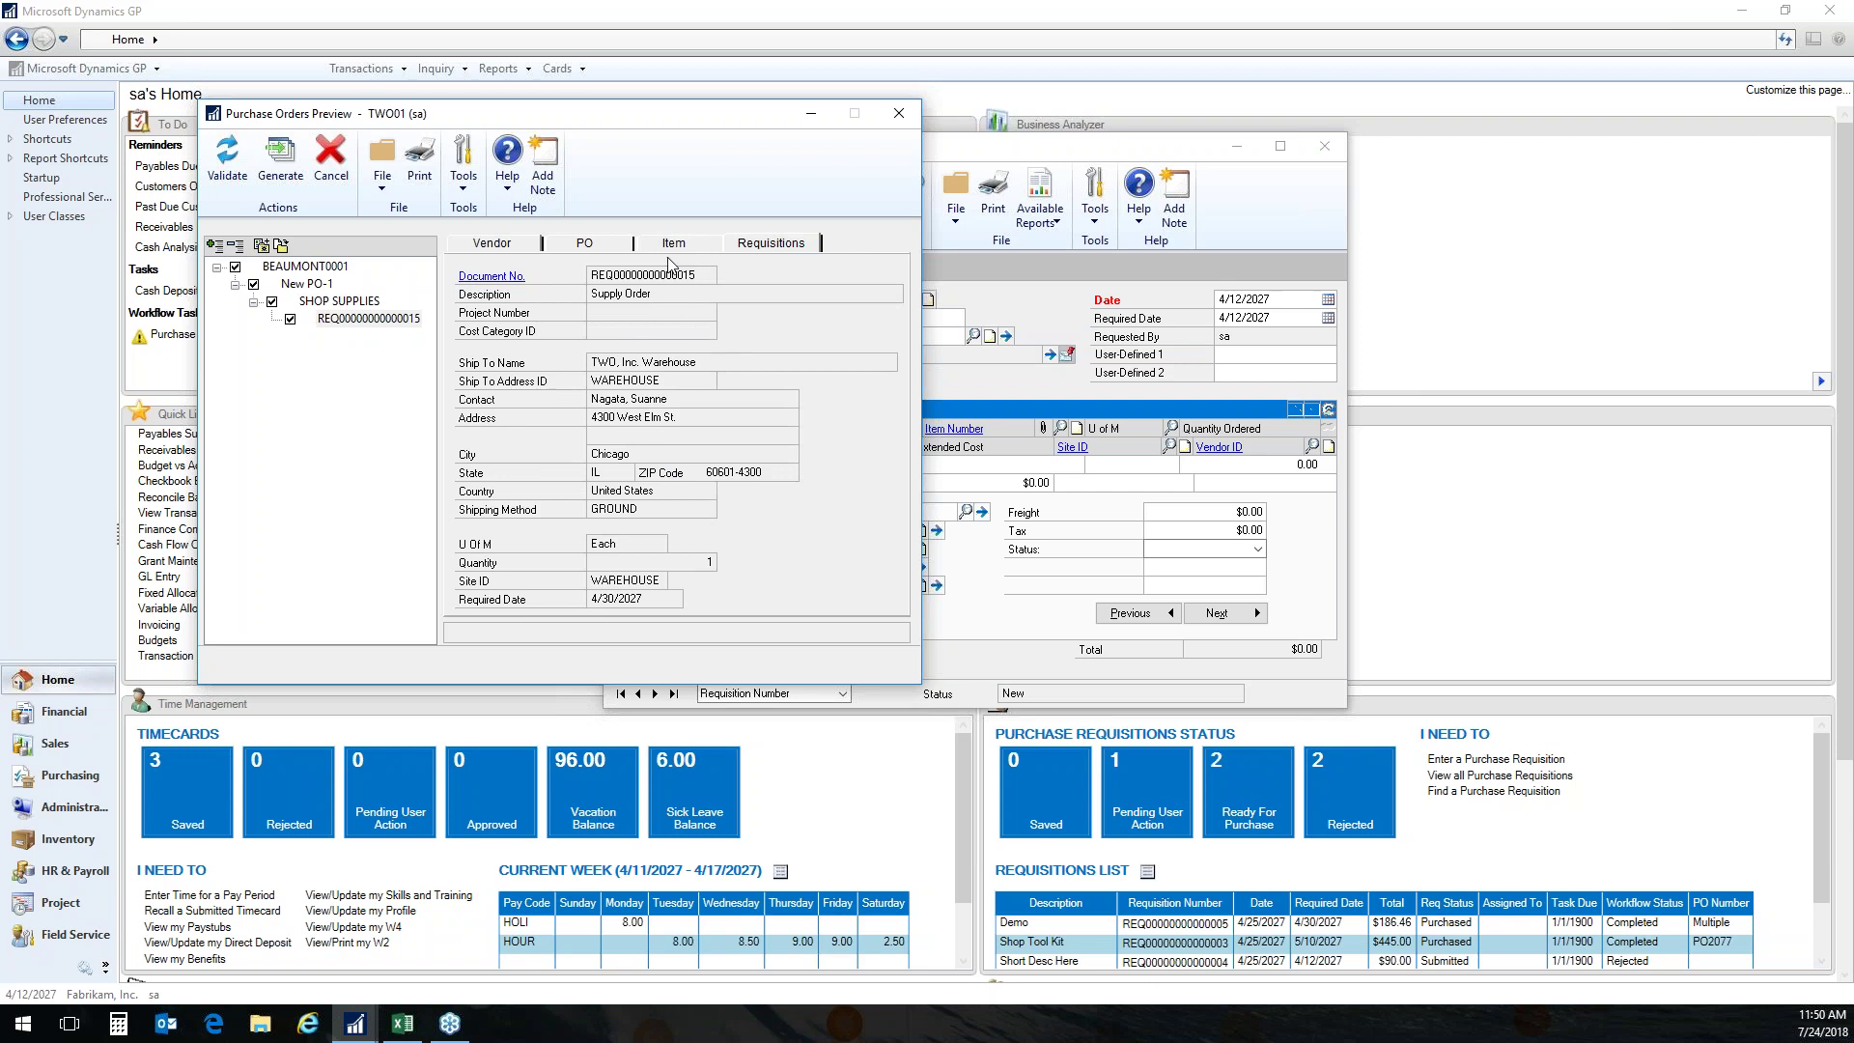
click(517, 253)
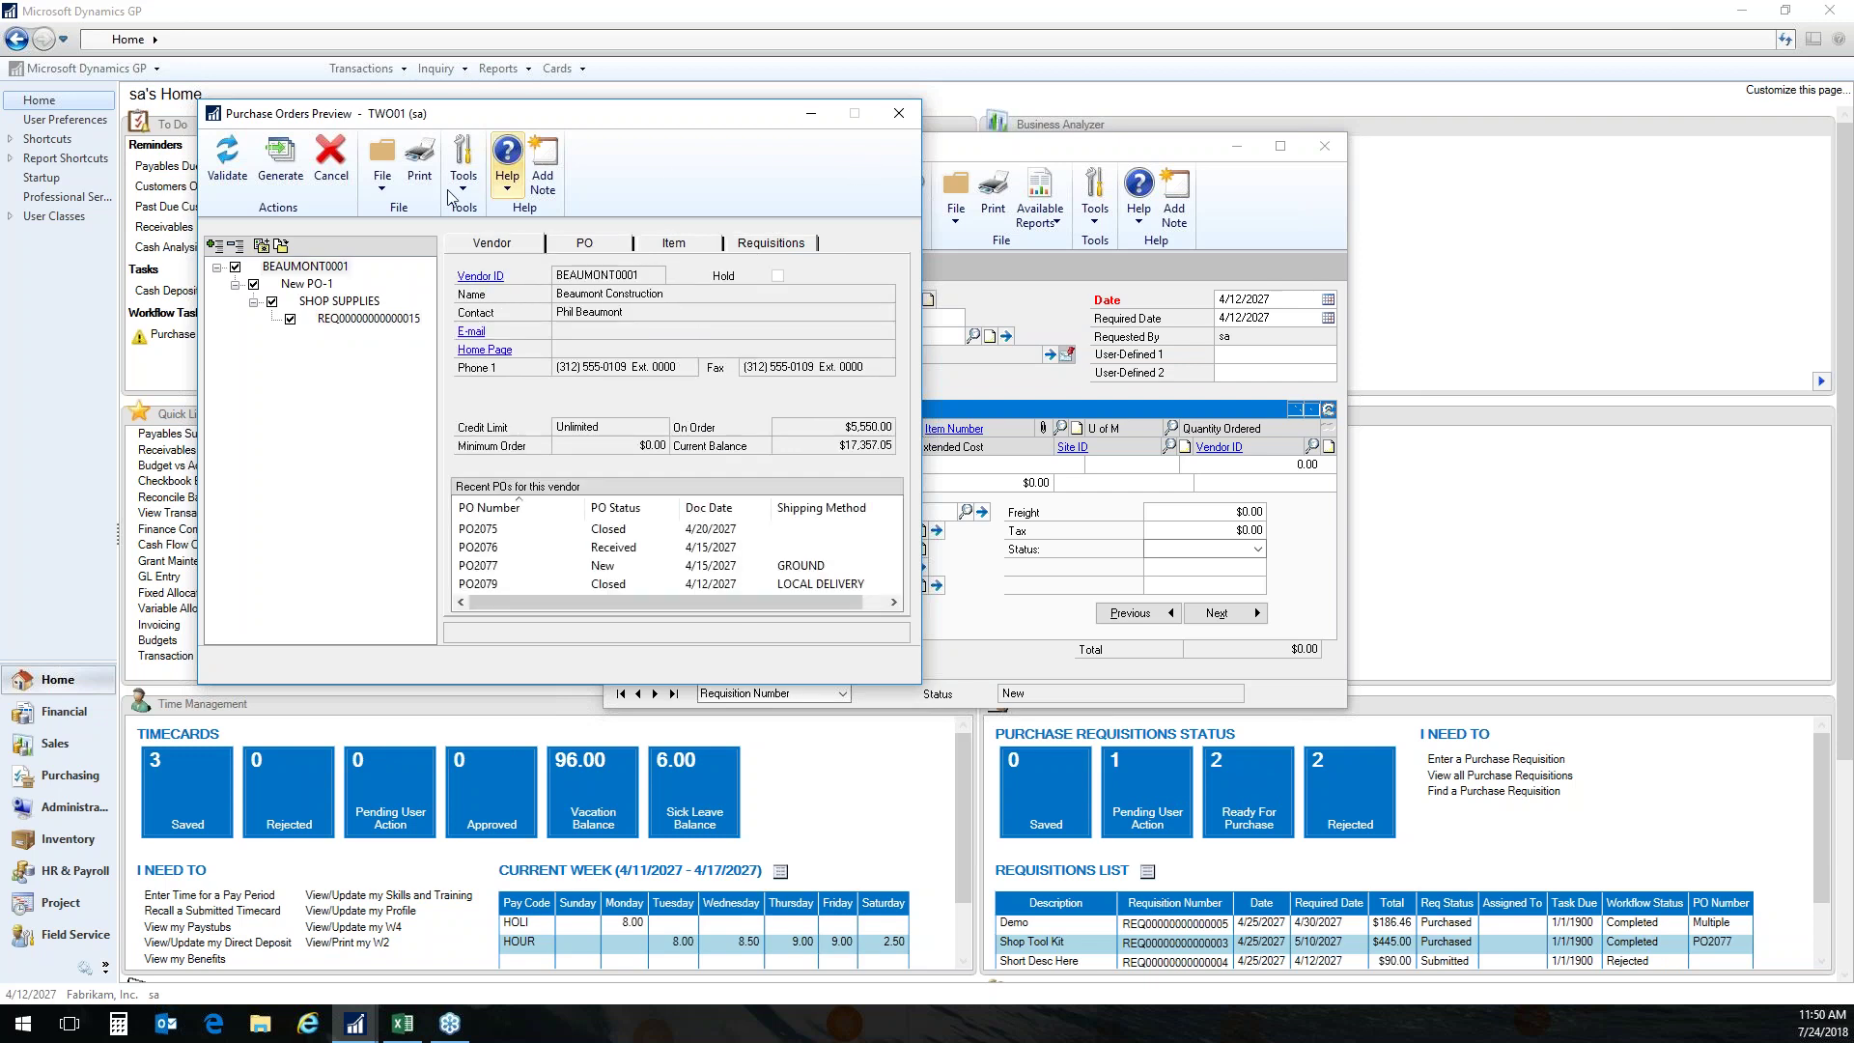
click(900, 115)
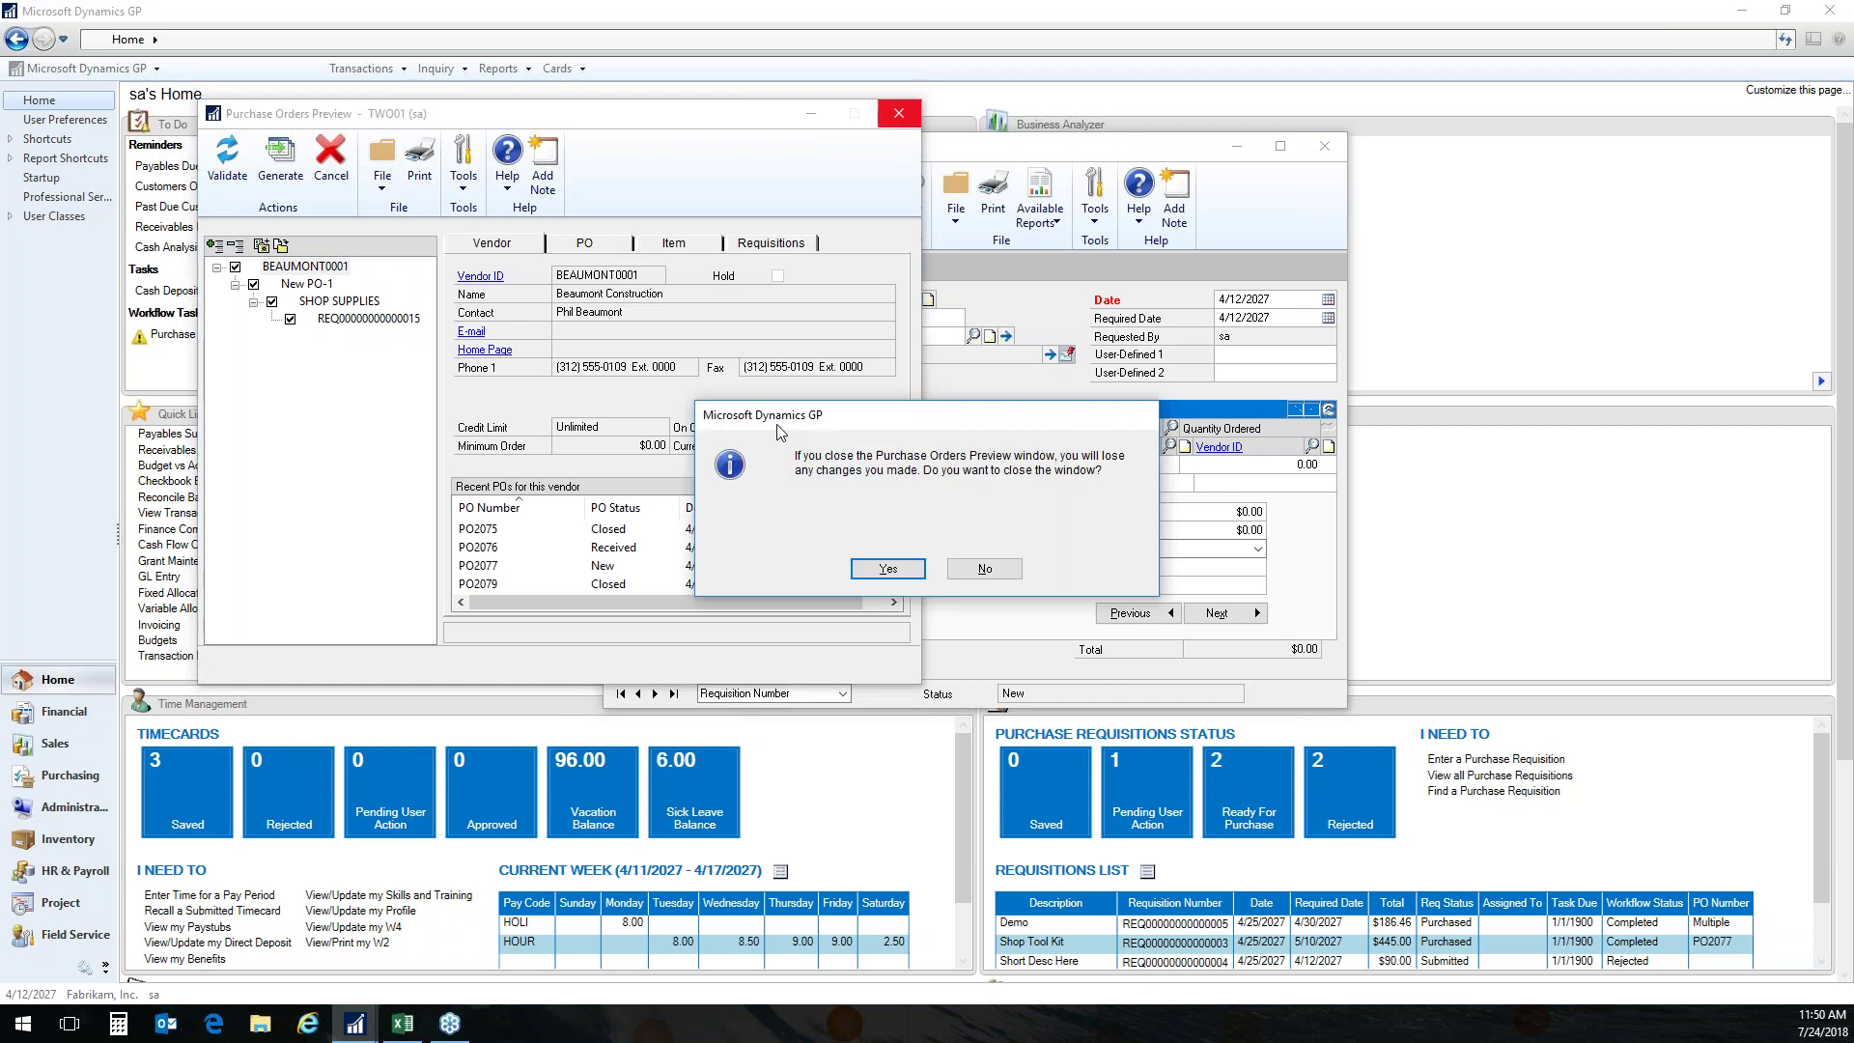
click(887, 569)
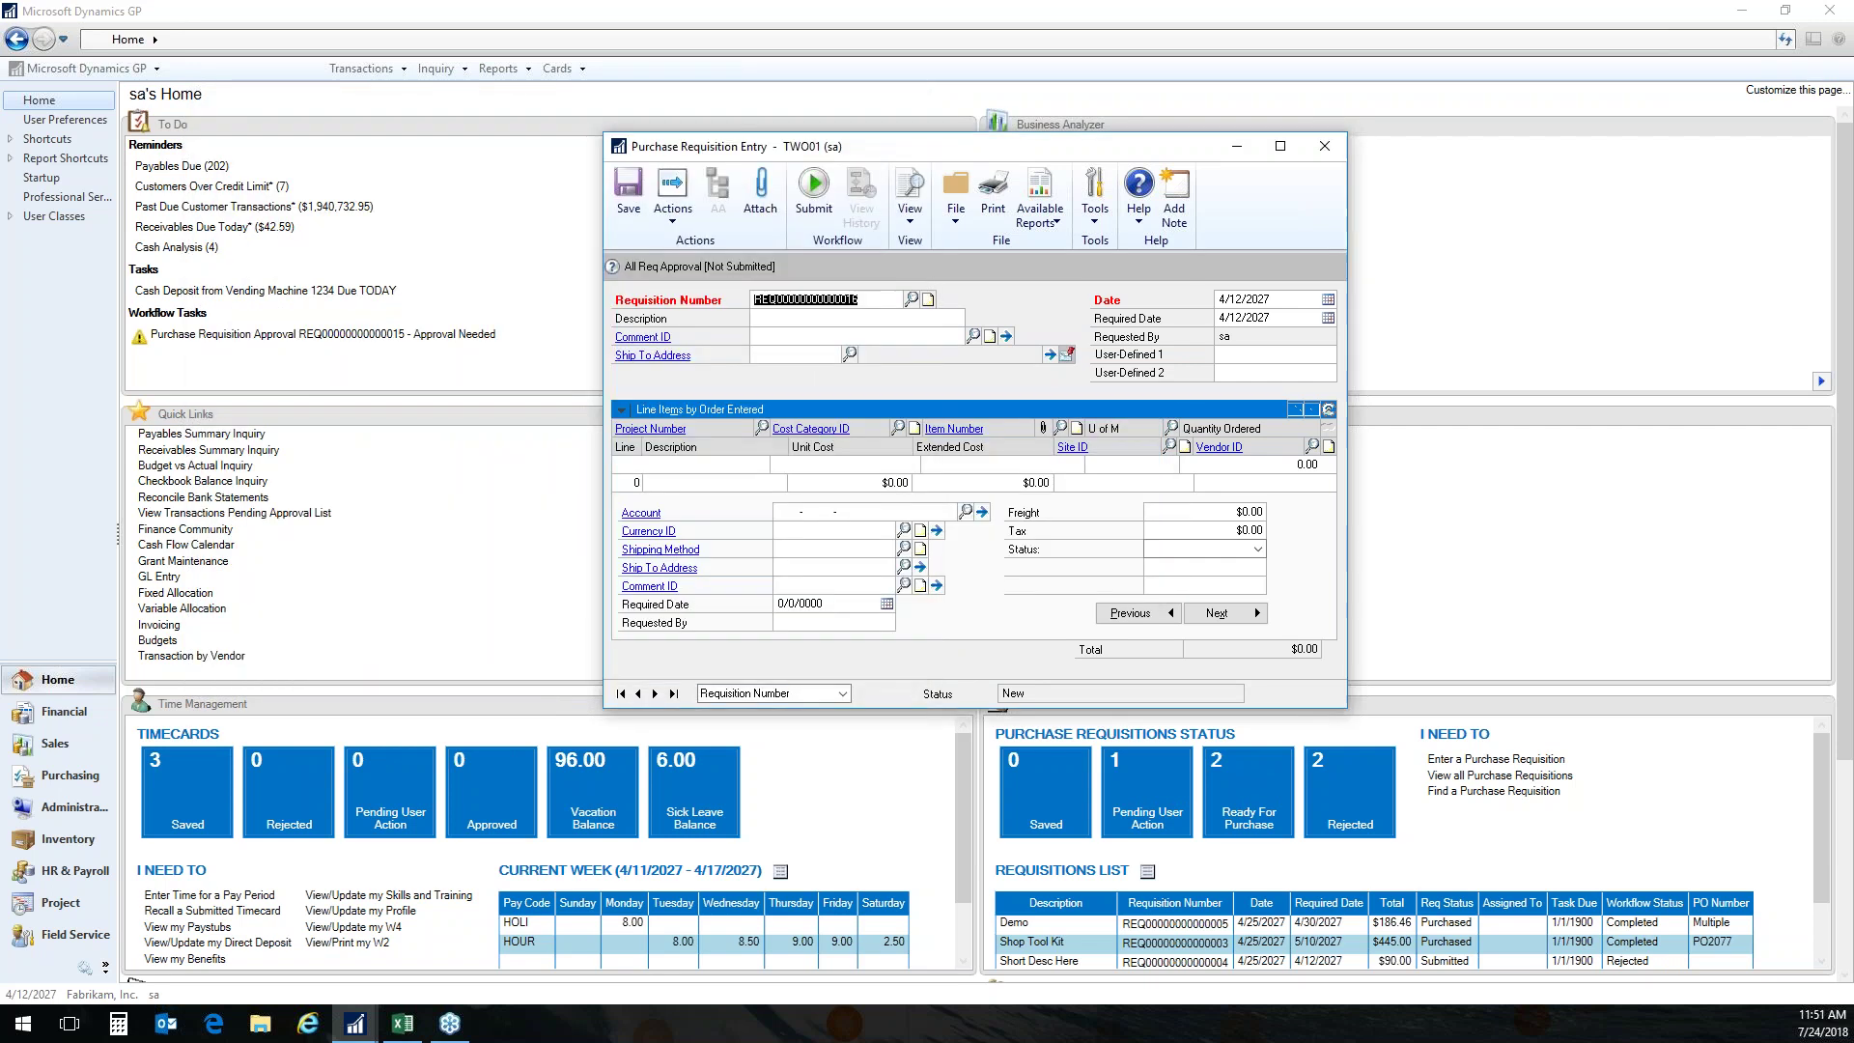
drag(900, 155, 909, 133)
click(889, 279)
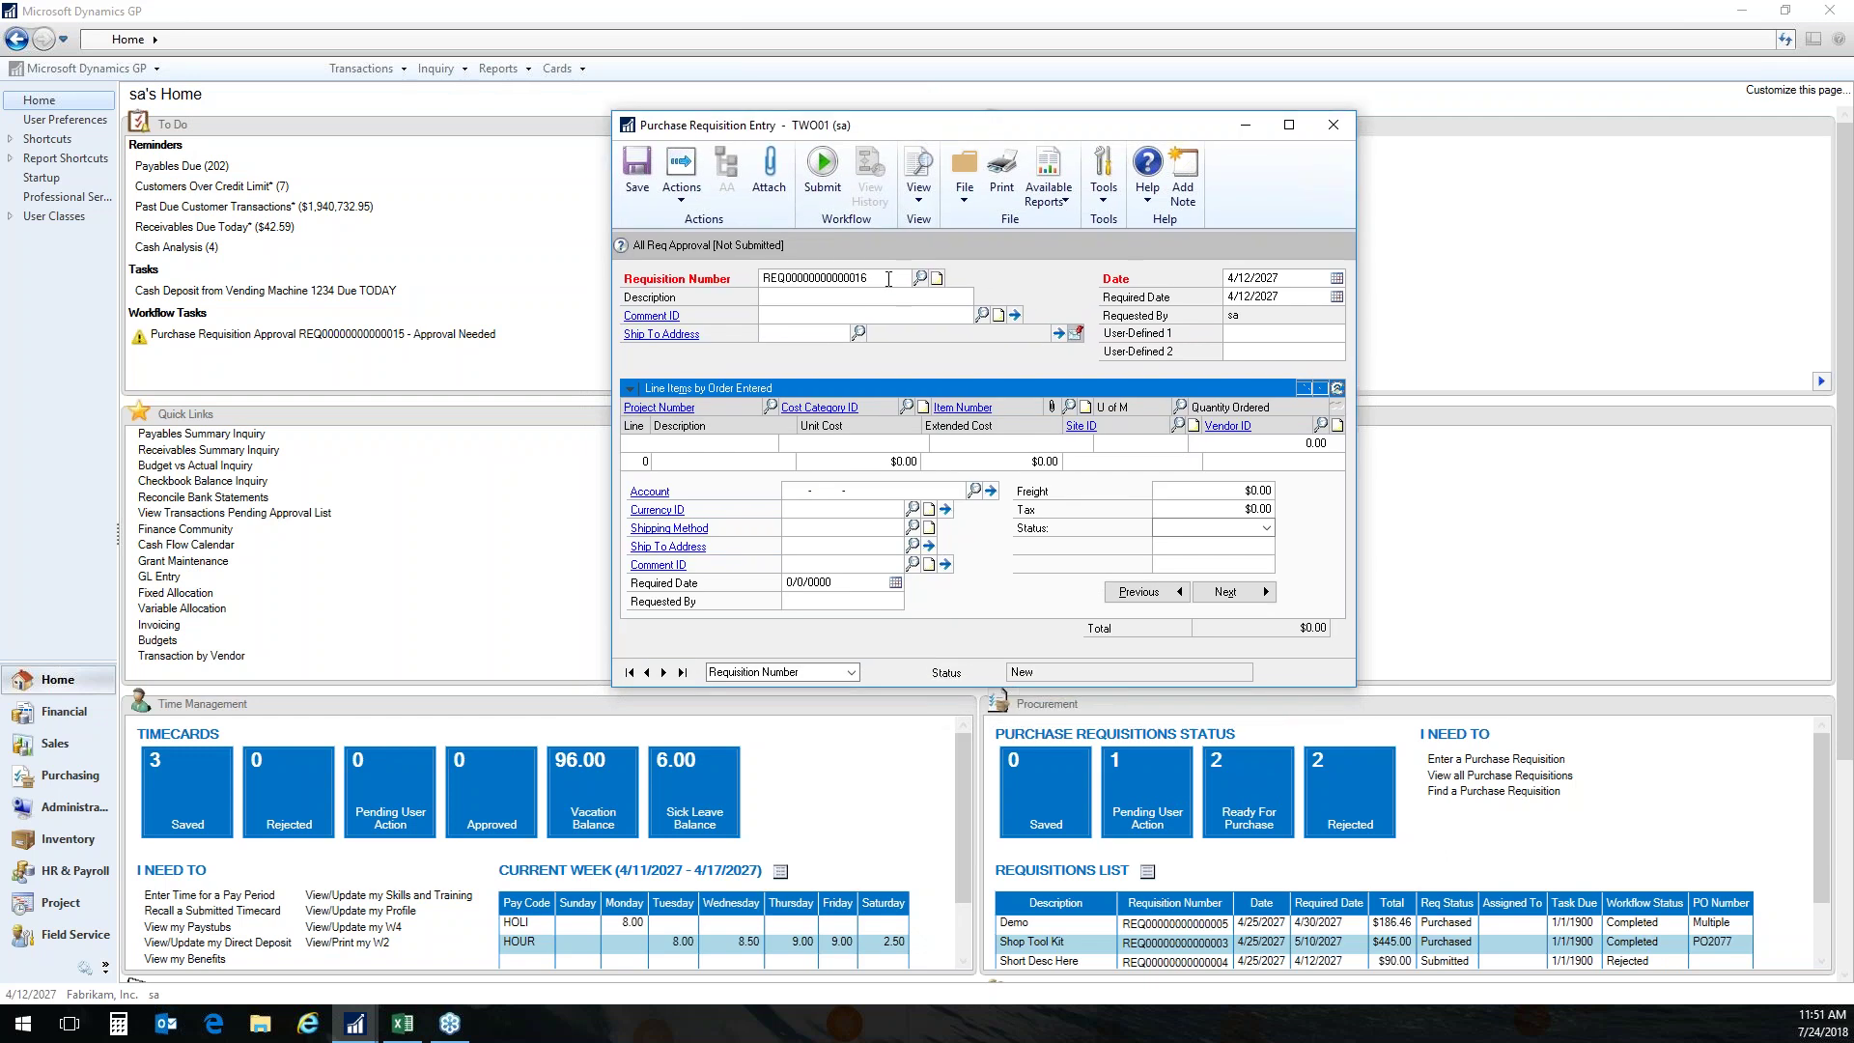
key(Tab)
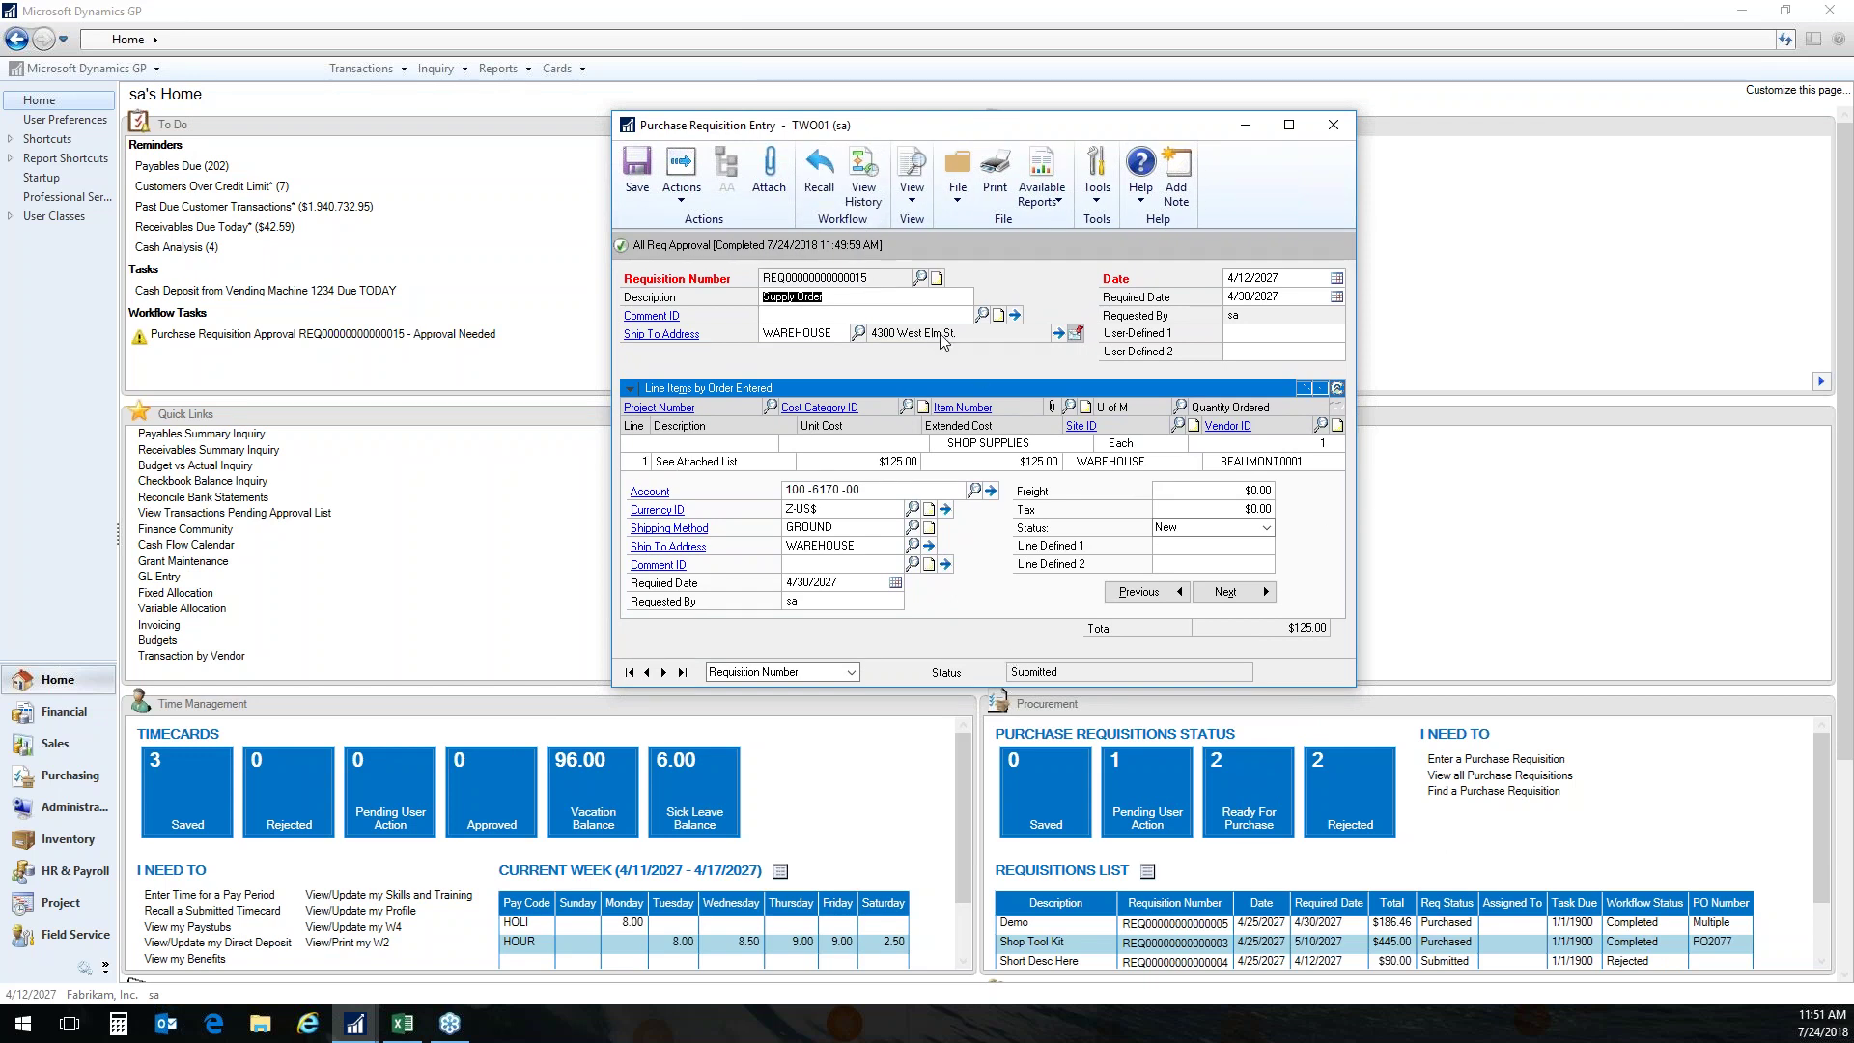
click(998, 193)
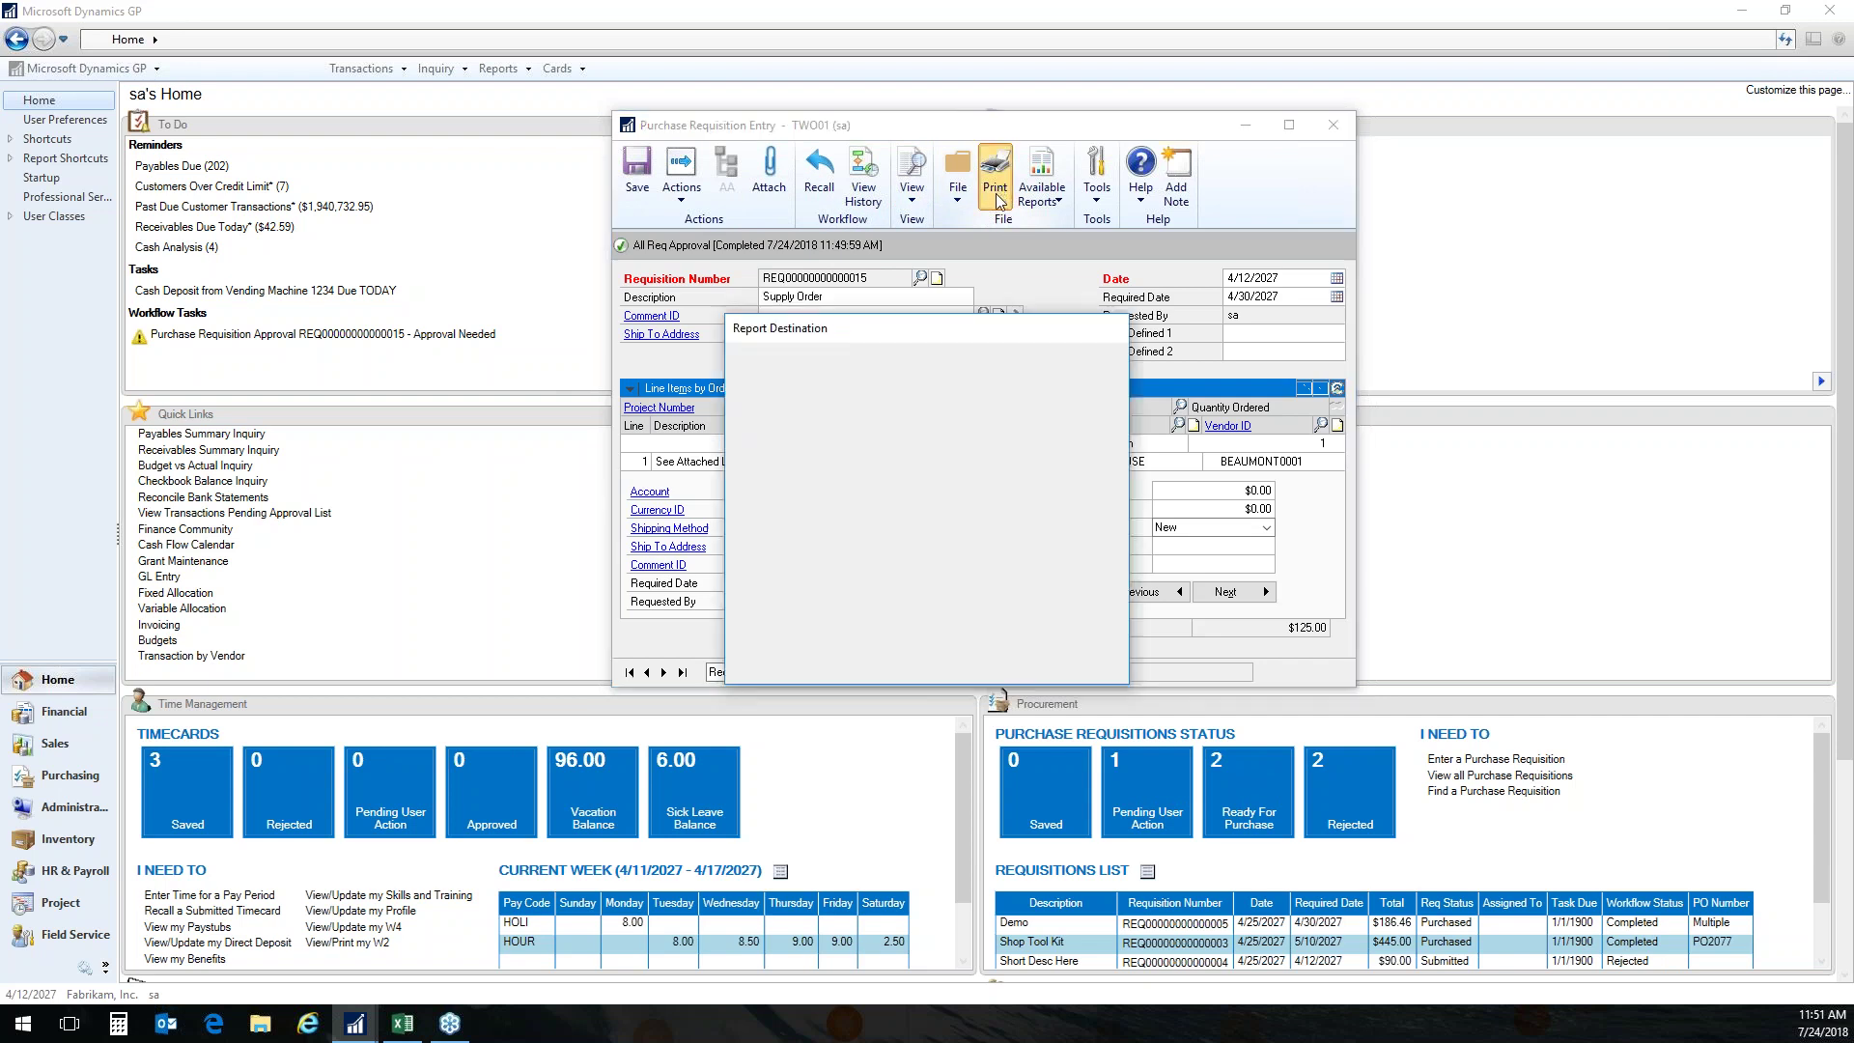
click(1000, 666)
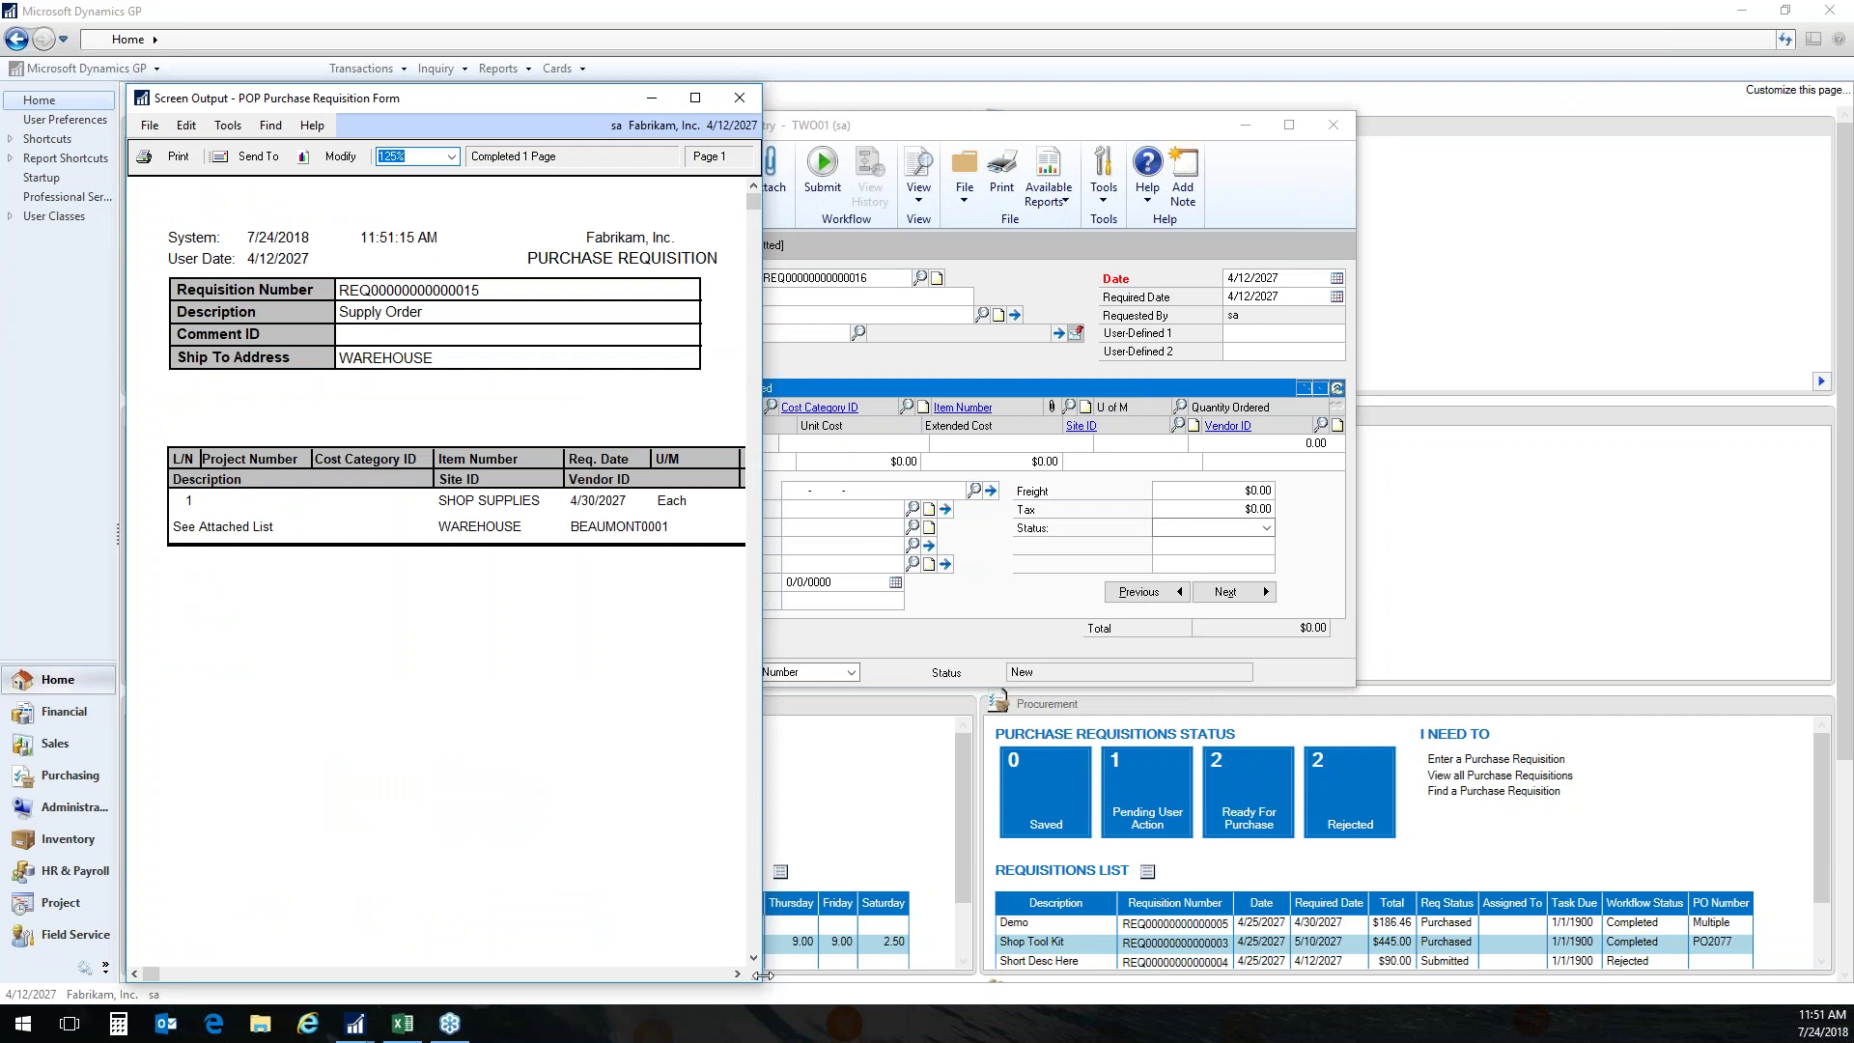
drag(762, 975, 1393, 966)
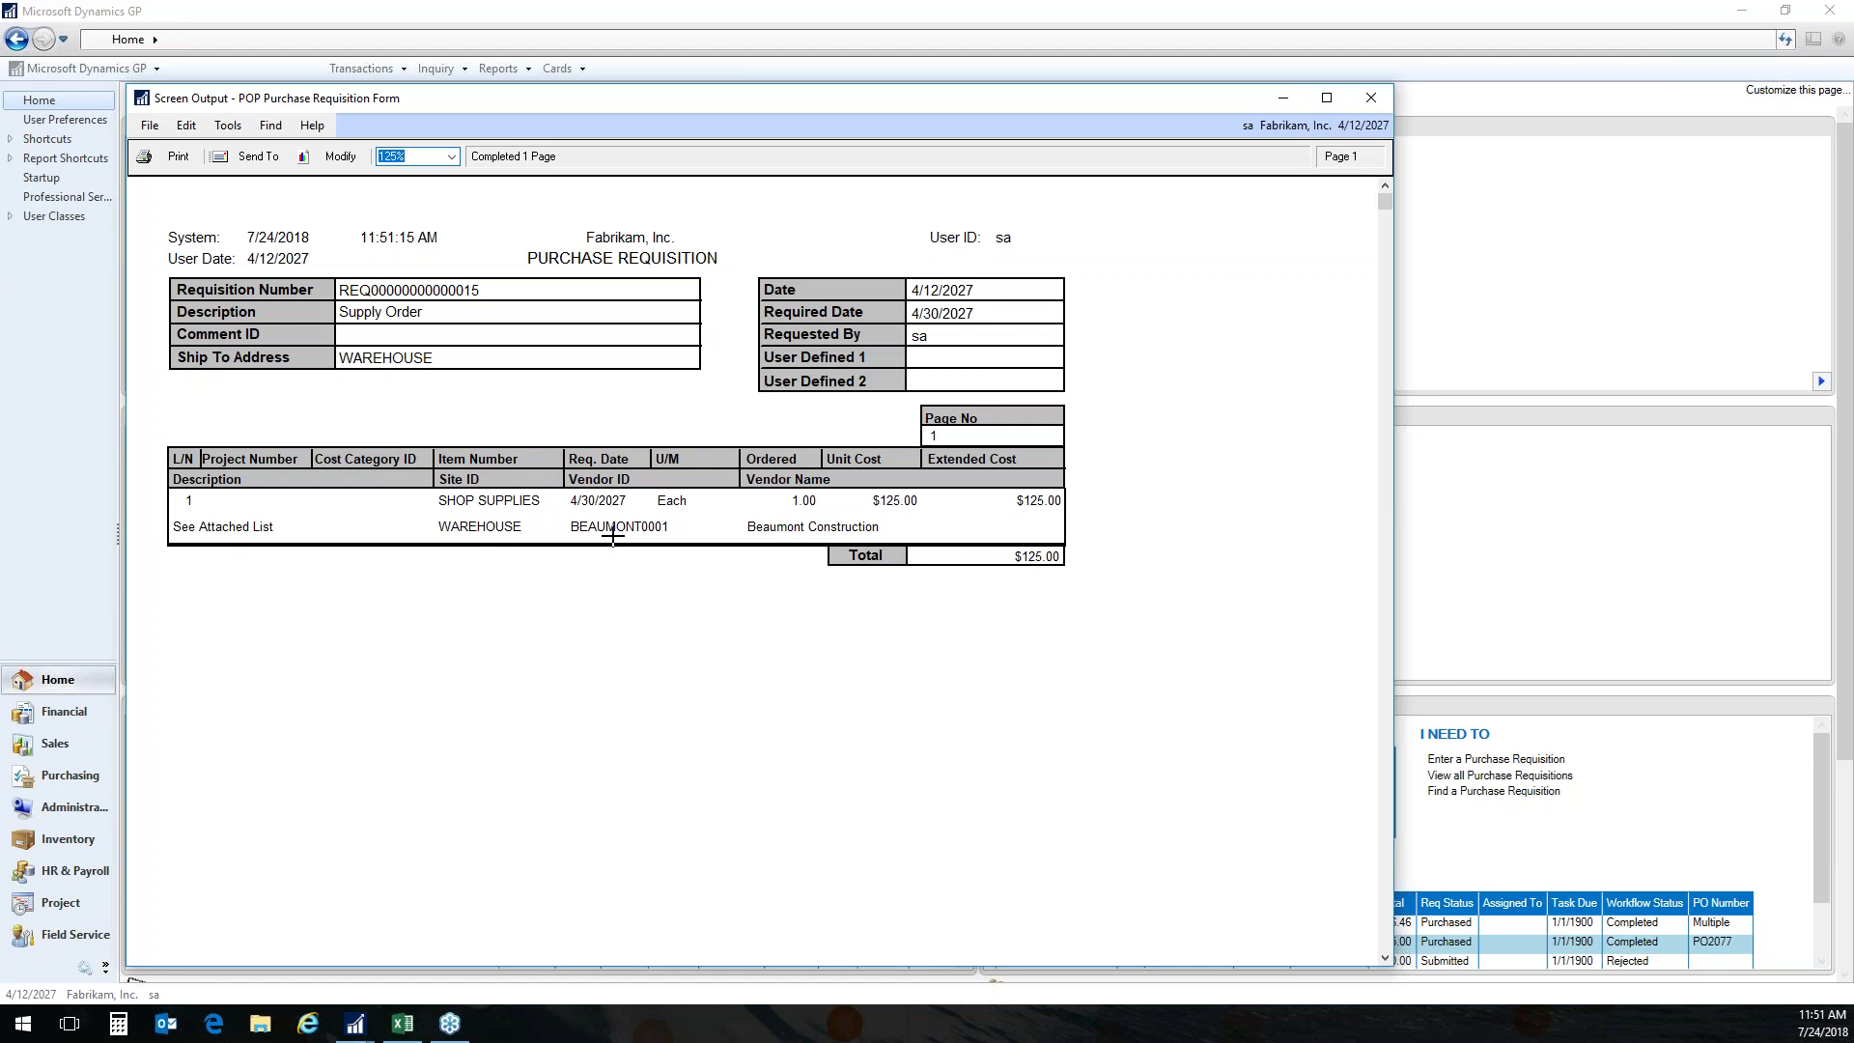
click(247, 157)
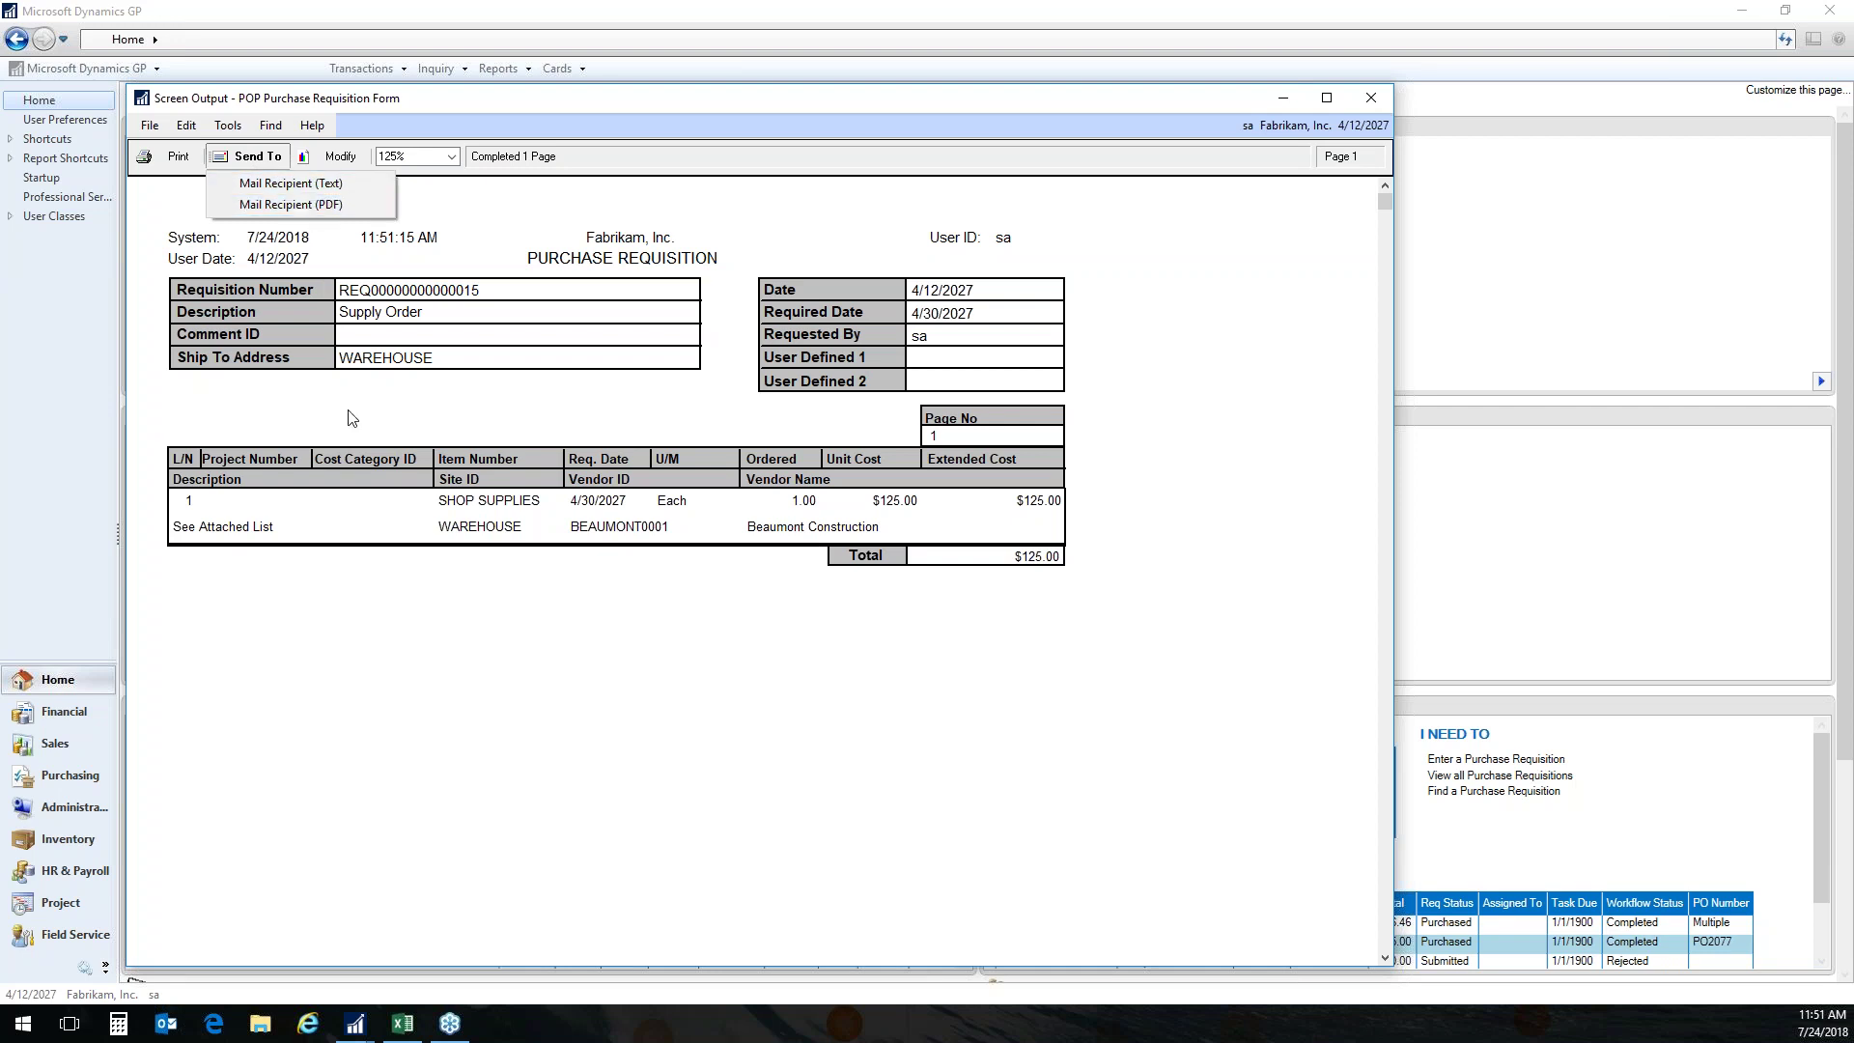
click(528, 787)
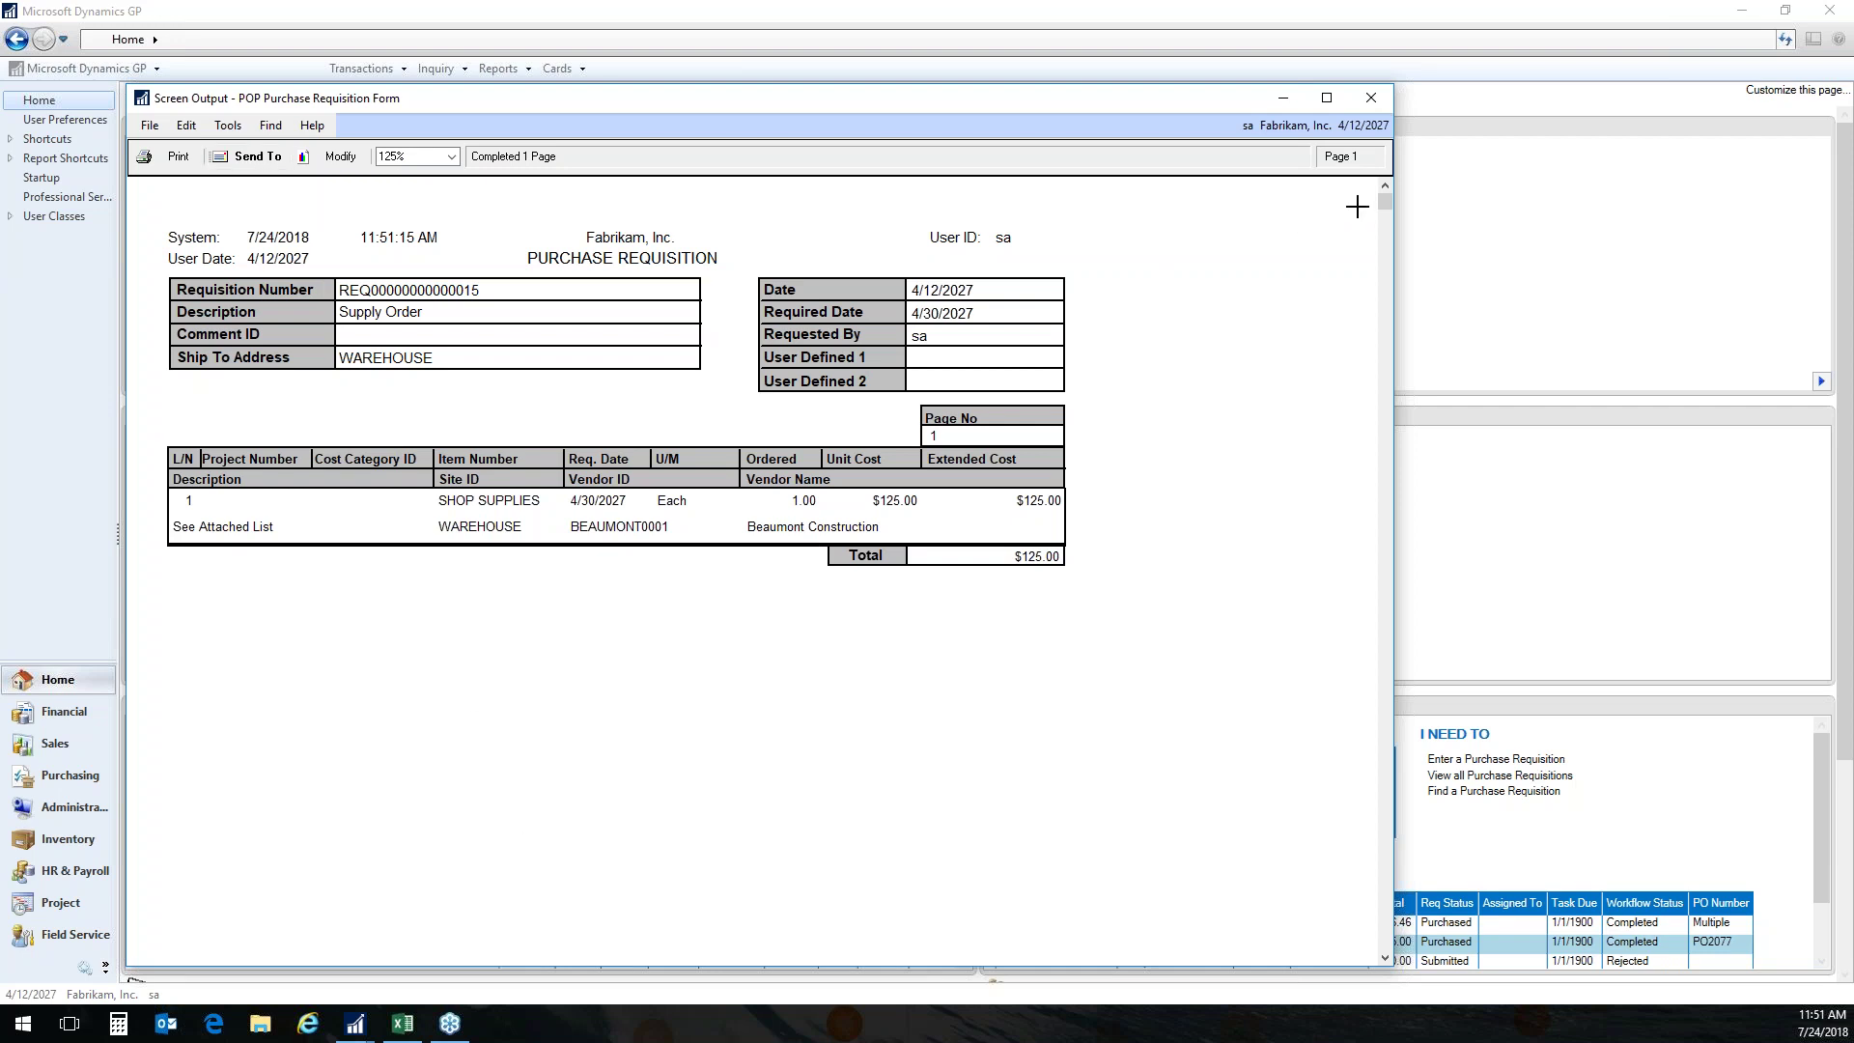
click(1371, 97)
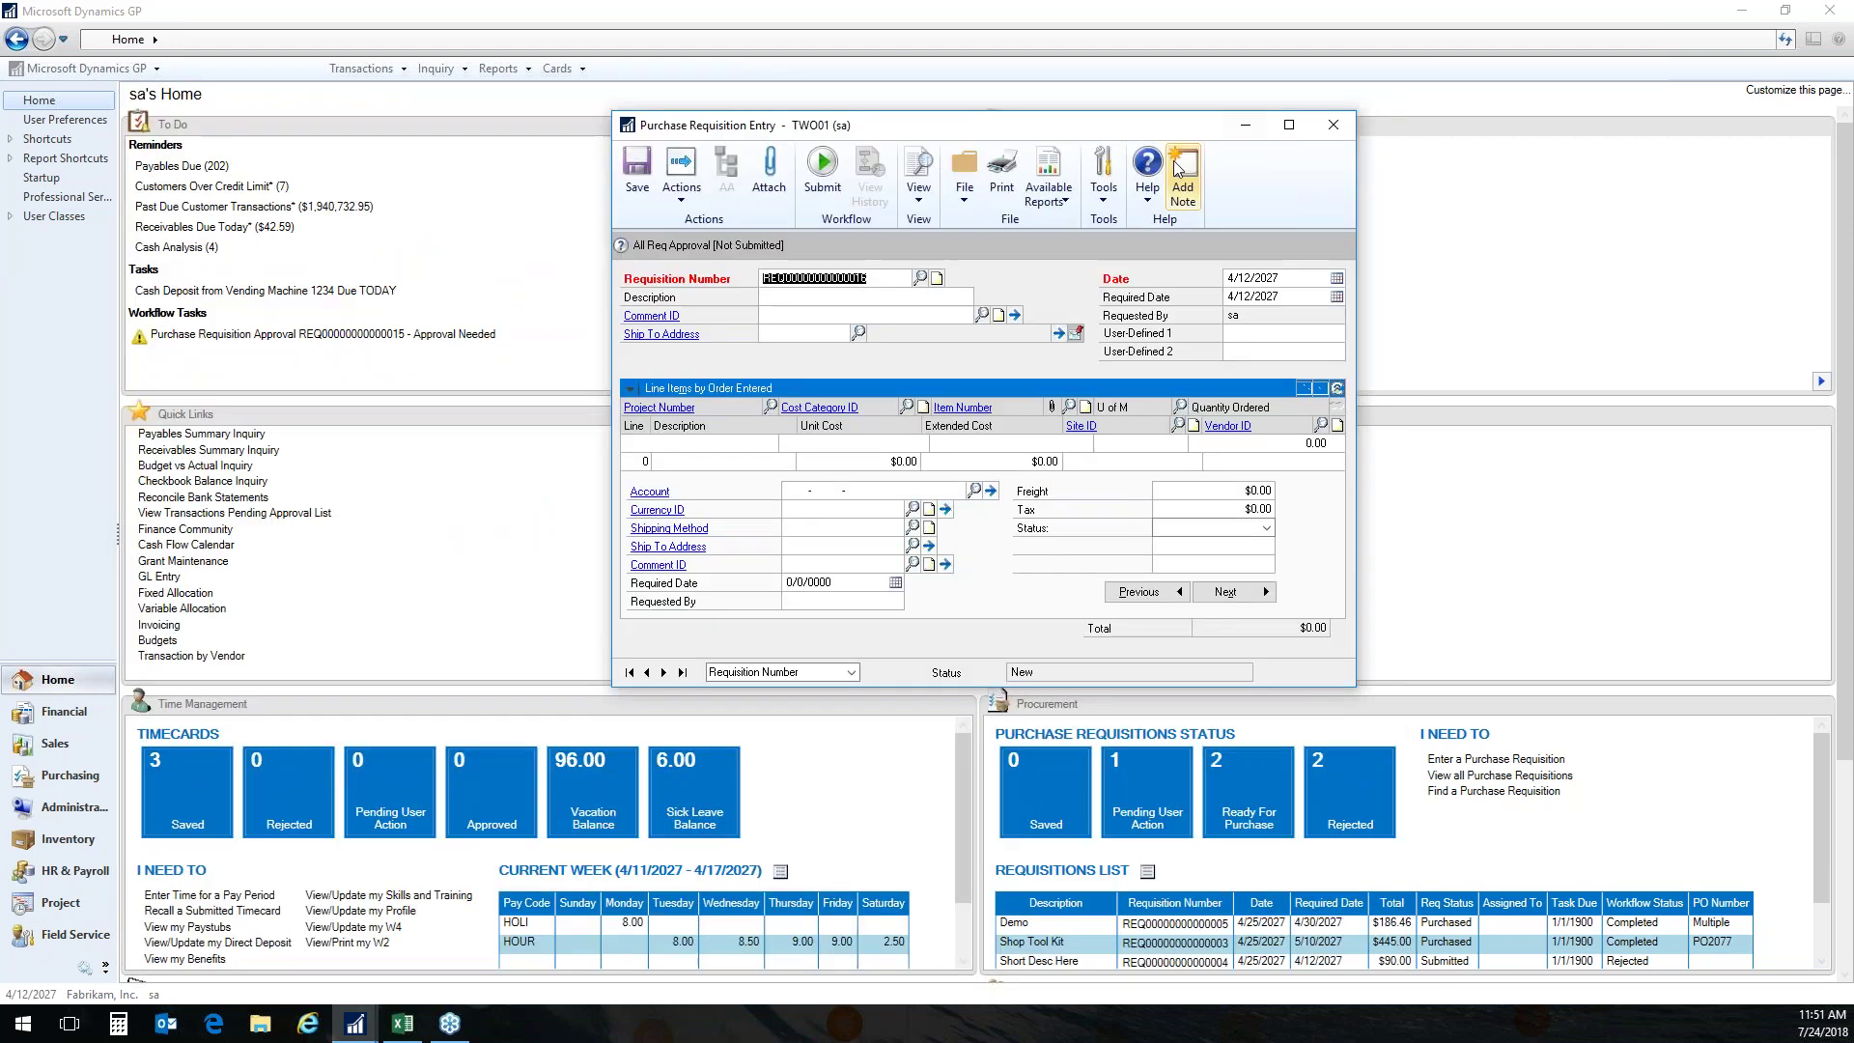
Close Purchase Requisition Entry and enlarge the home page's Power BI panel.
click(1333, 124)
drag(1845, 316, 1834, 600)
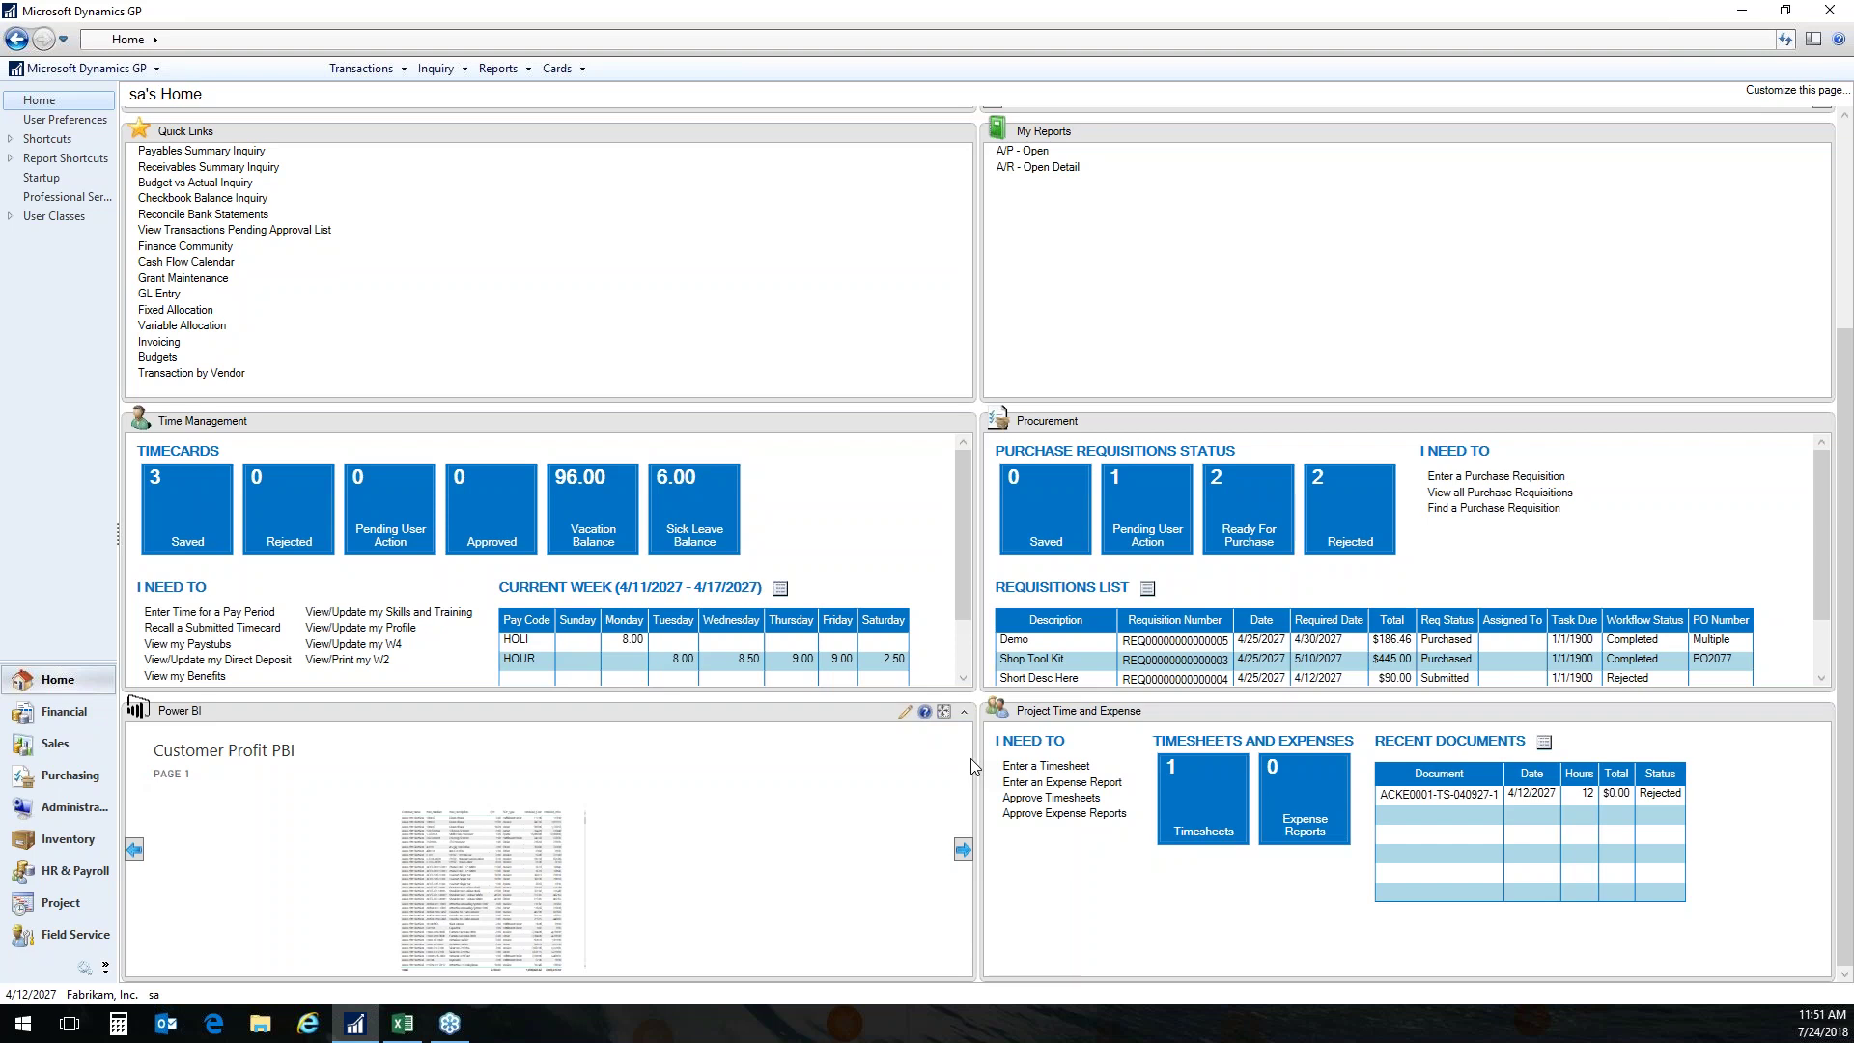
click(944, 711)
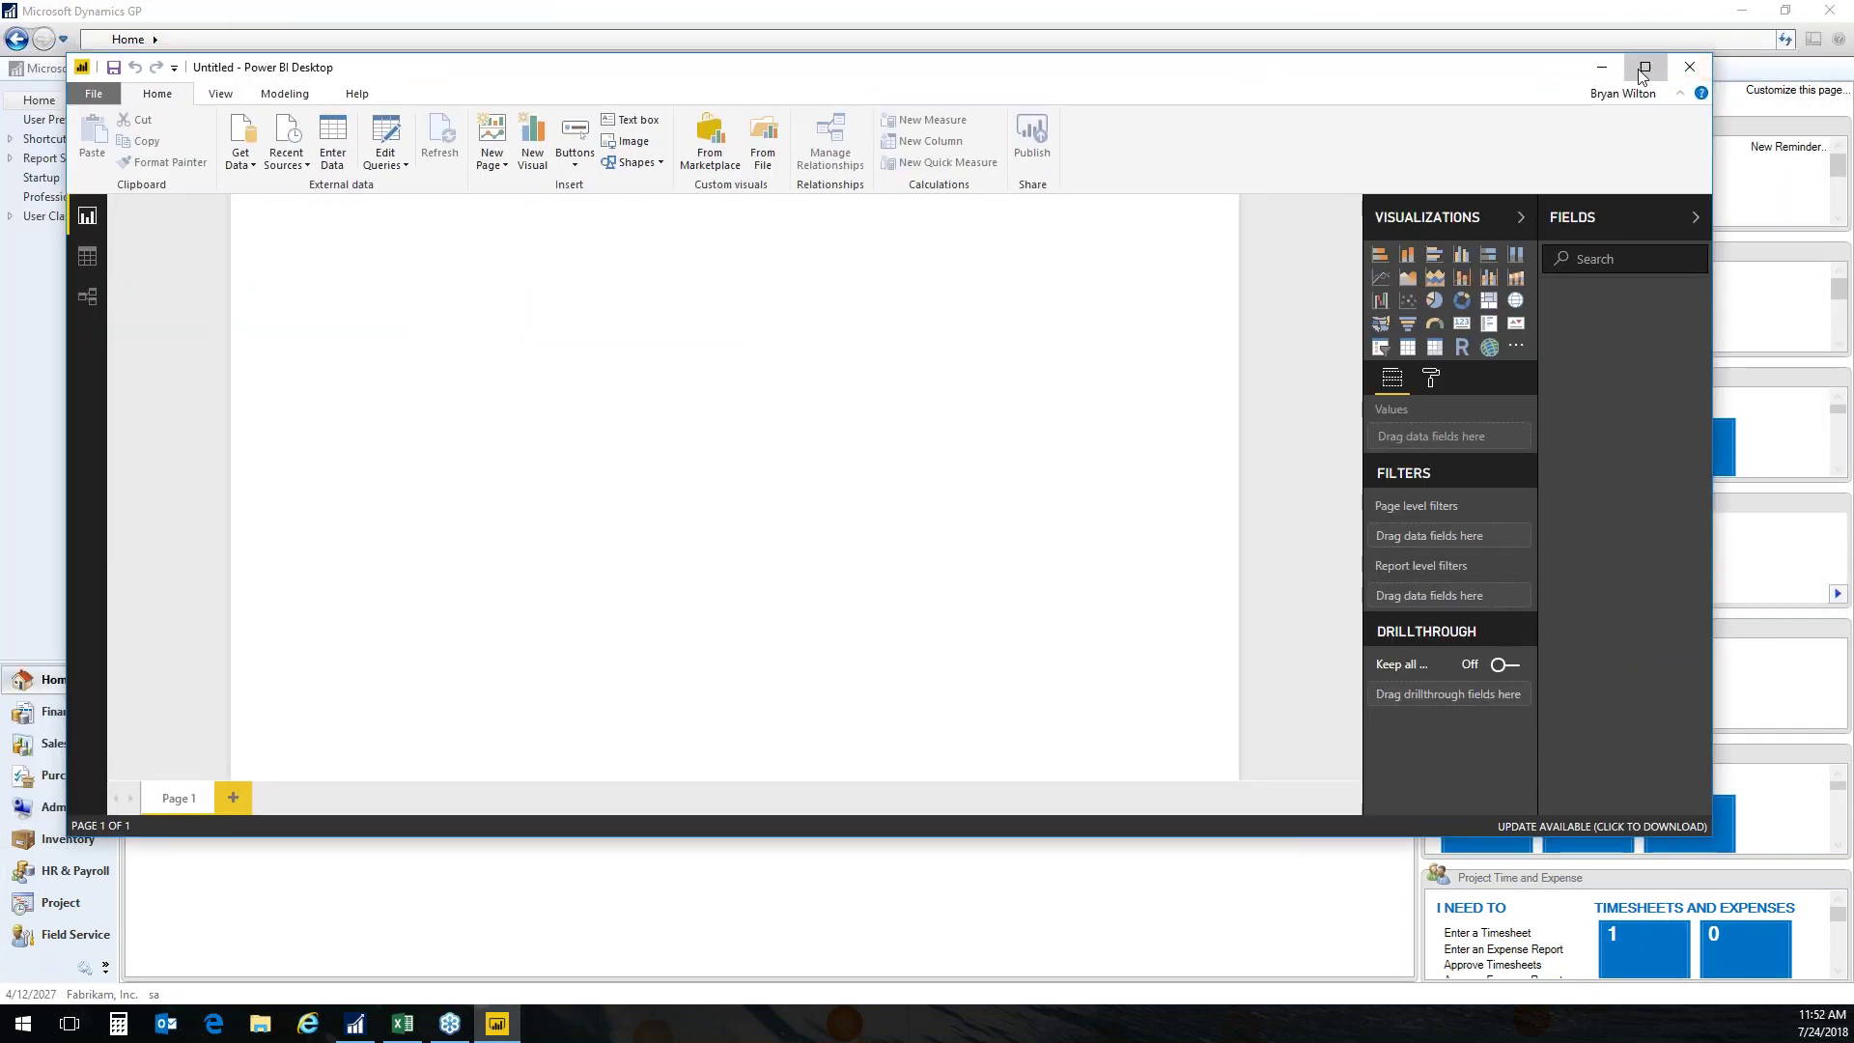
Maximize Power BI Desktop and open the recent Customer Profit PBI report.
click(1638, 66)
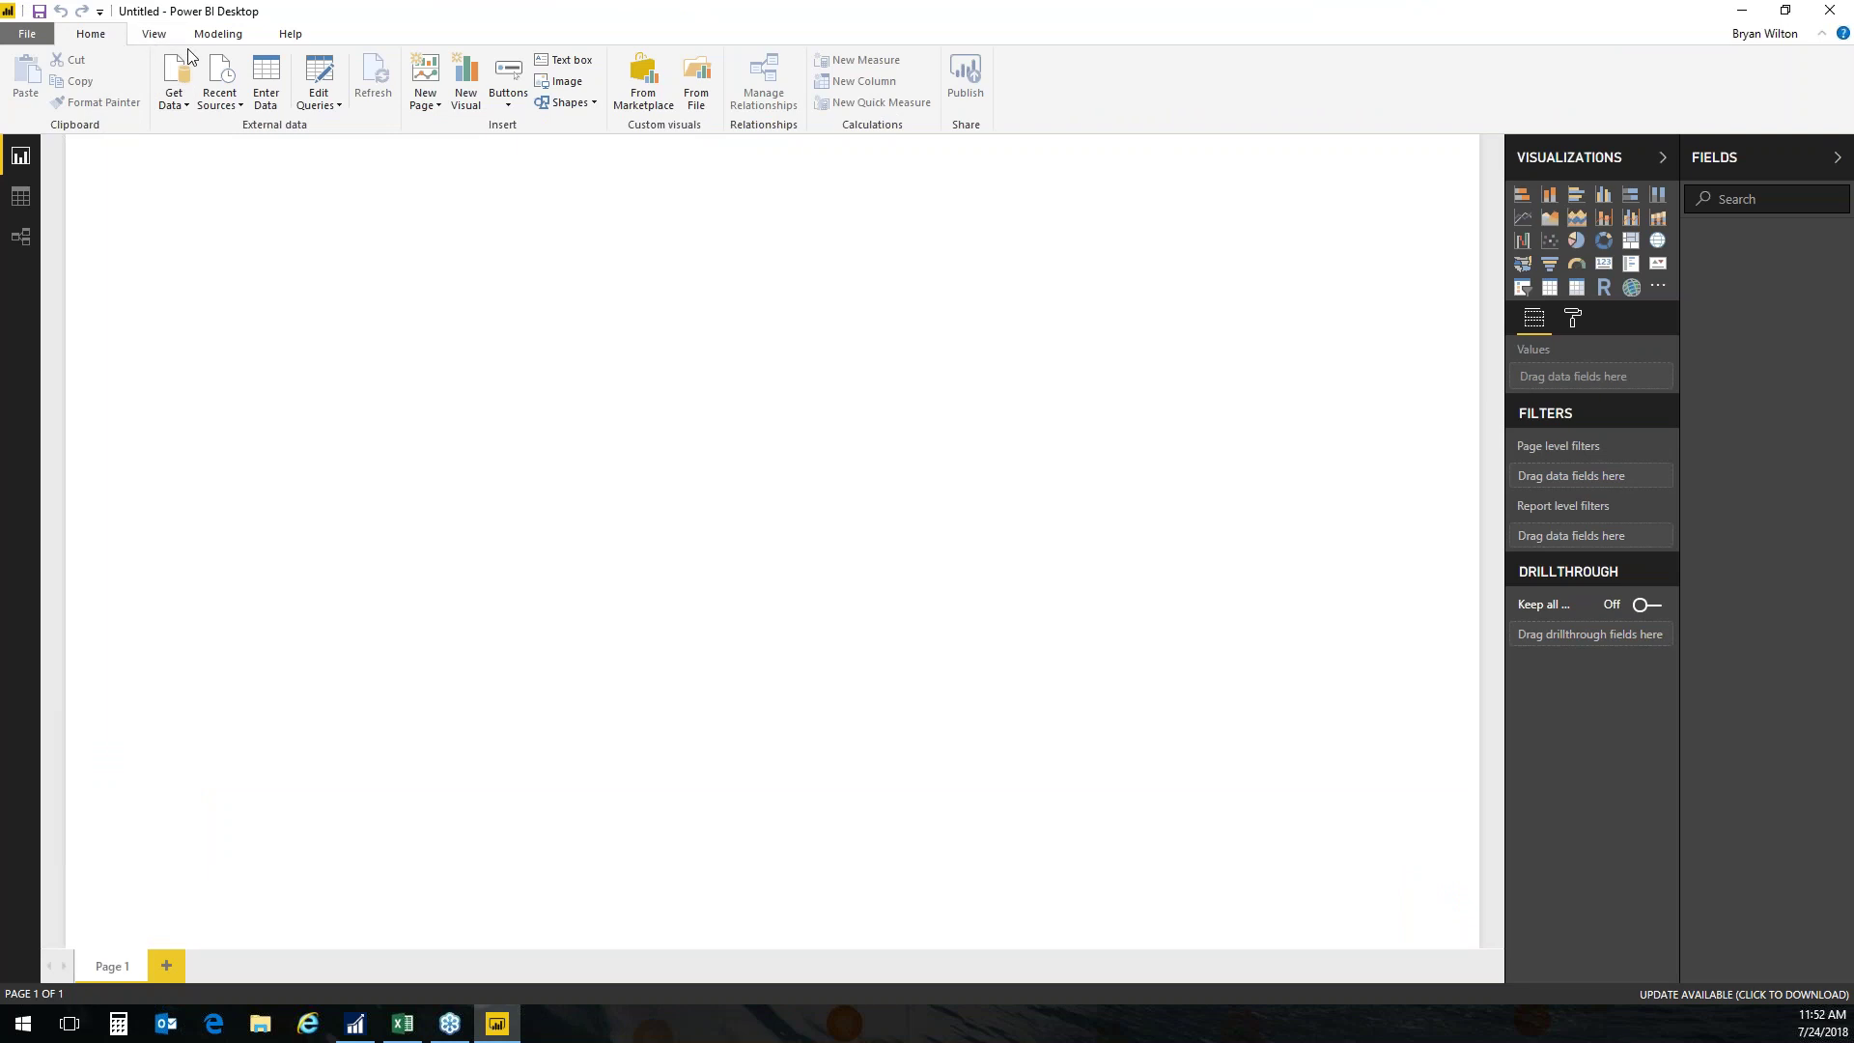
click(29, 39)
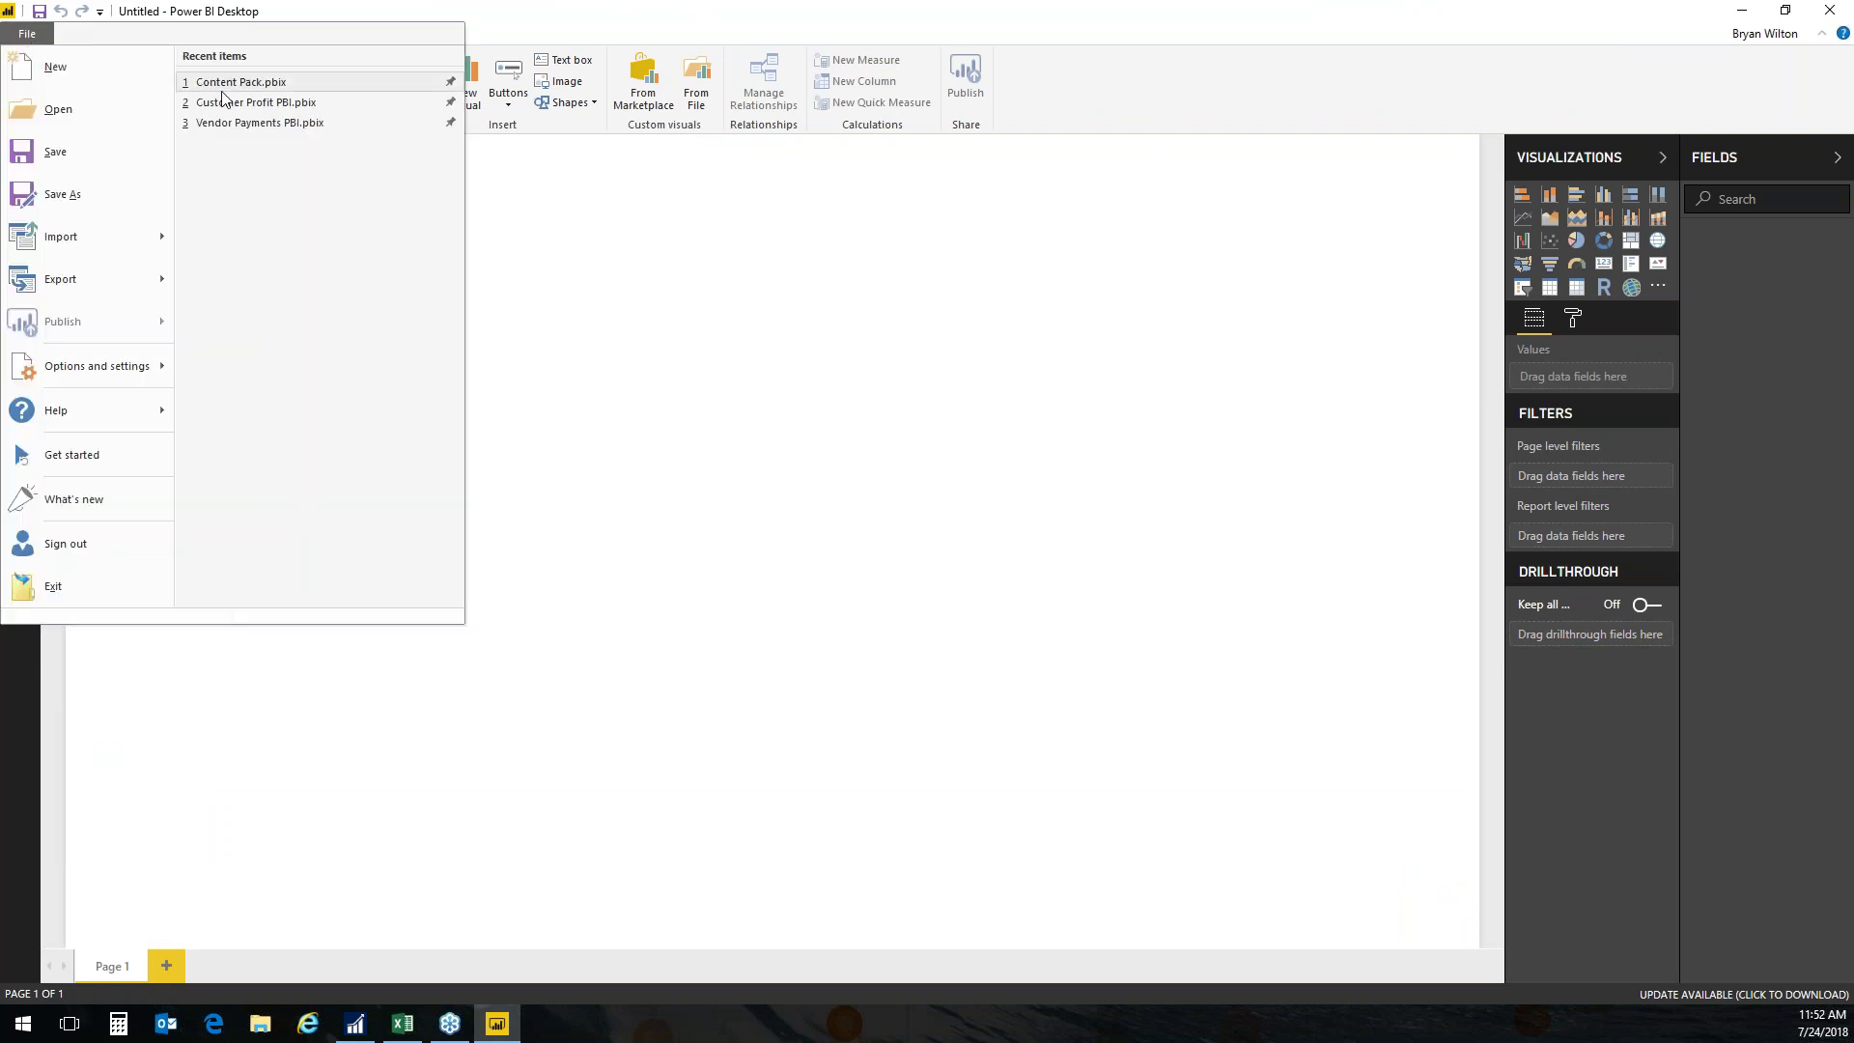
click(262, 104)
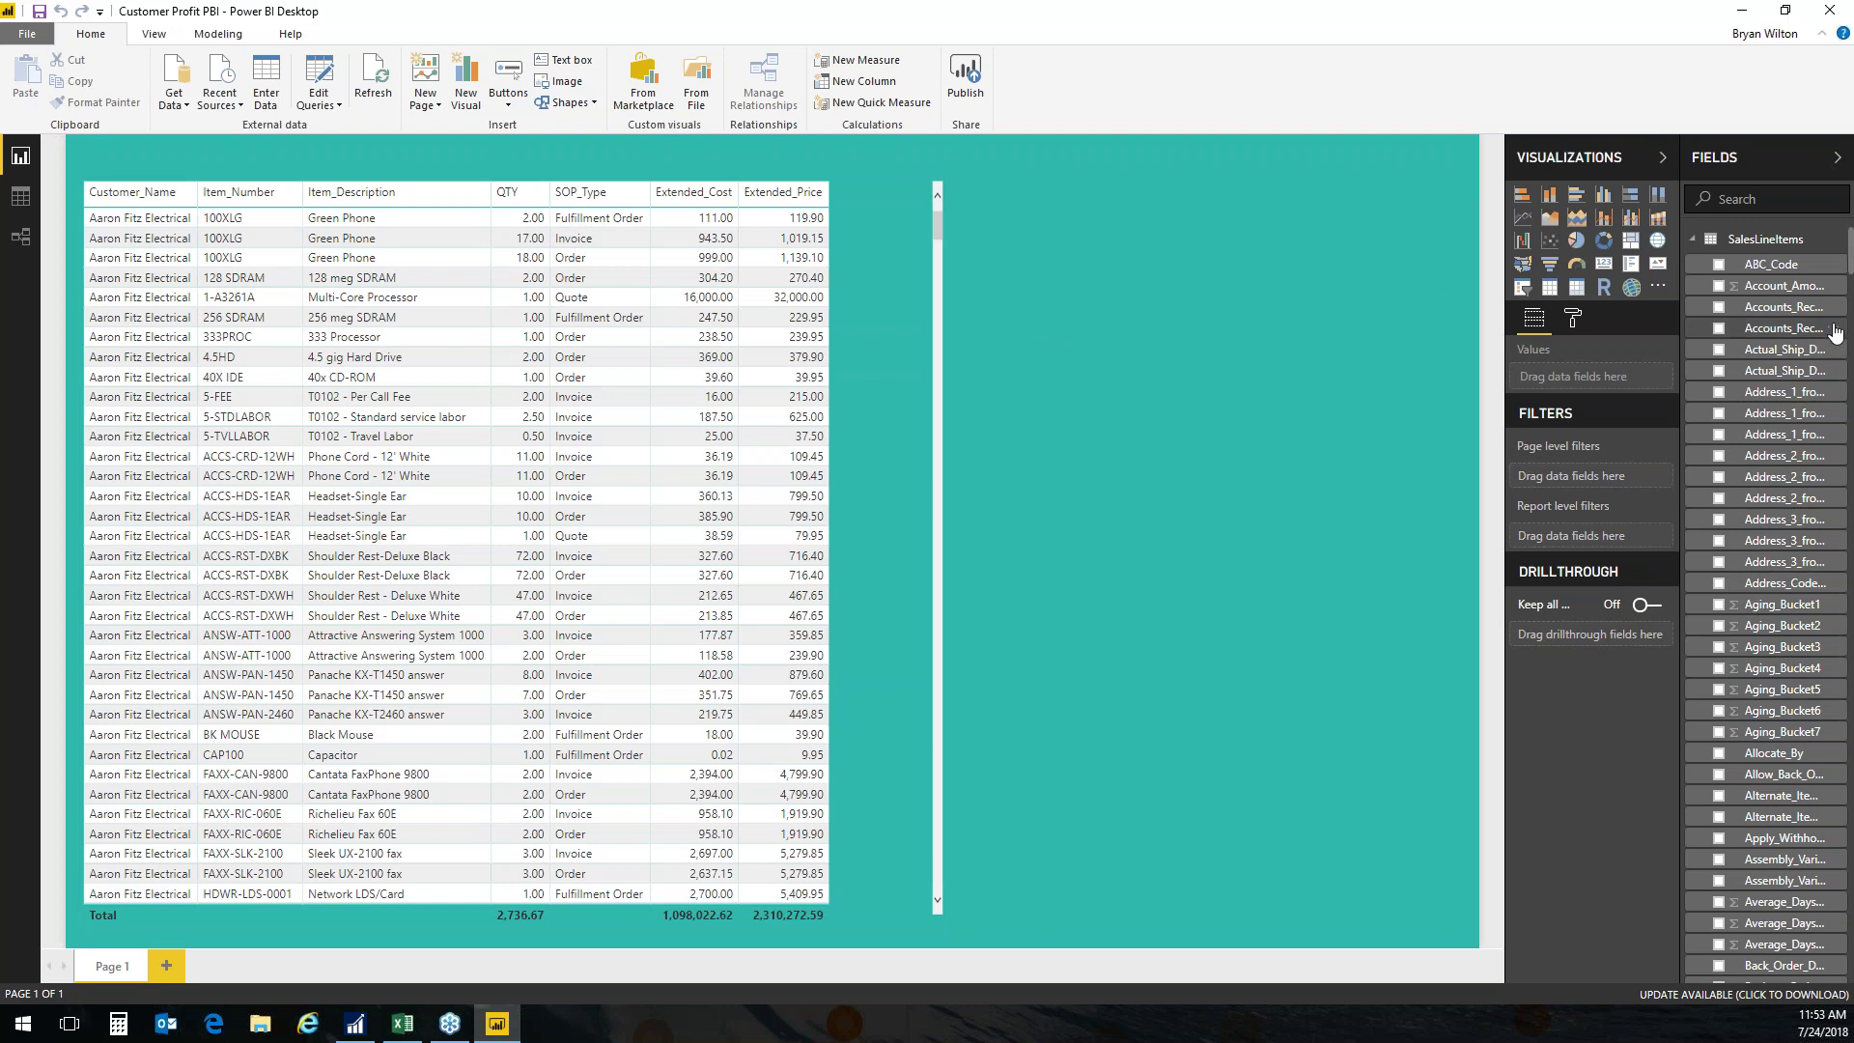
Show the sales line items table in Focus mode and add the ABC_Code column.
drag(1849, 267, 1851, 203)
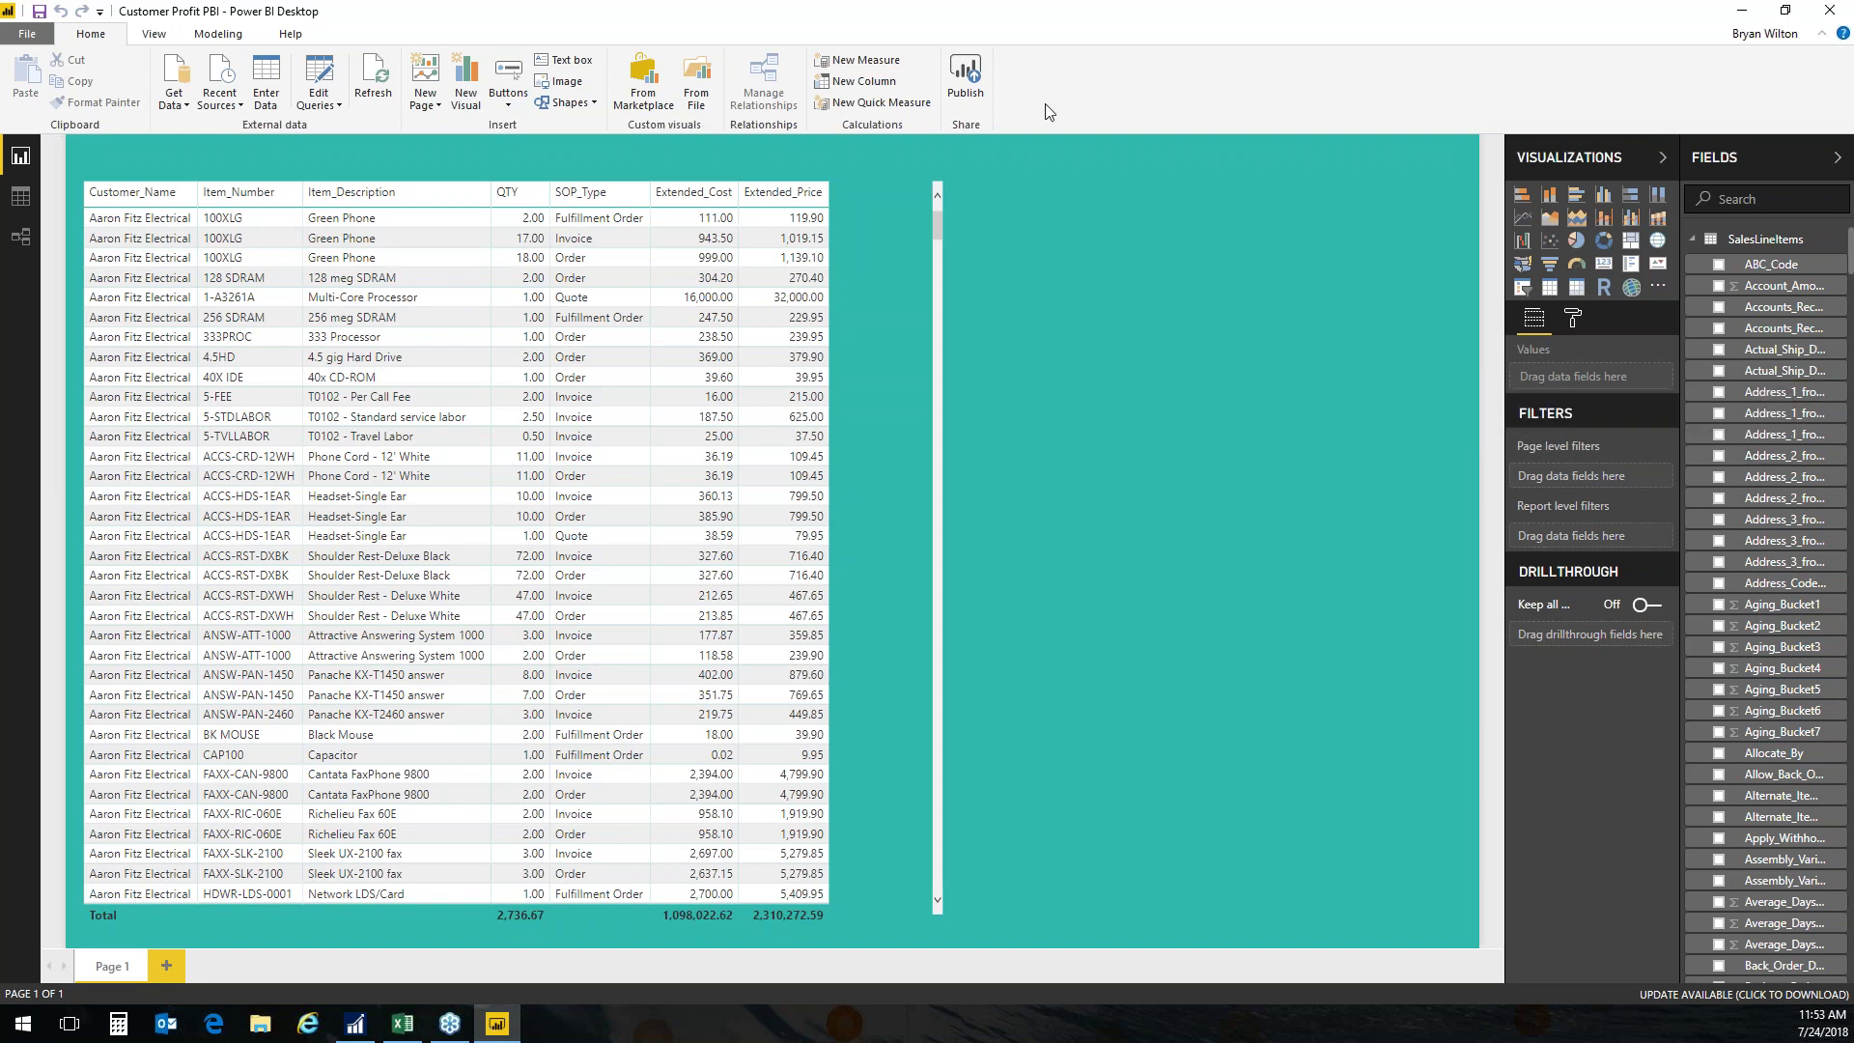
click(910, 165)
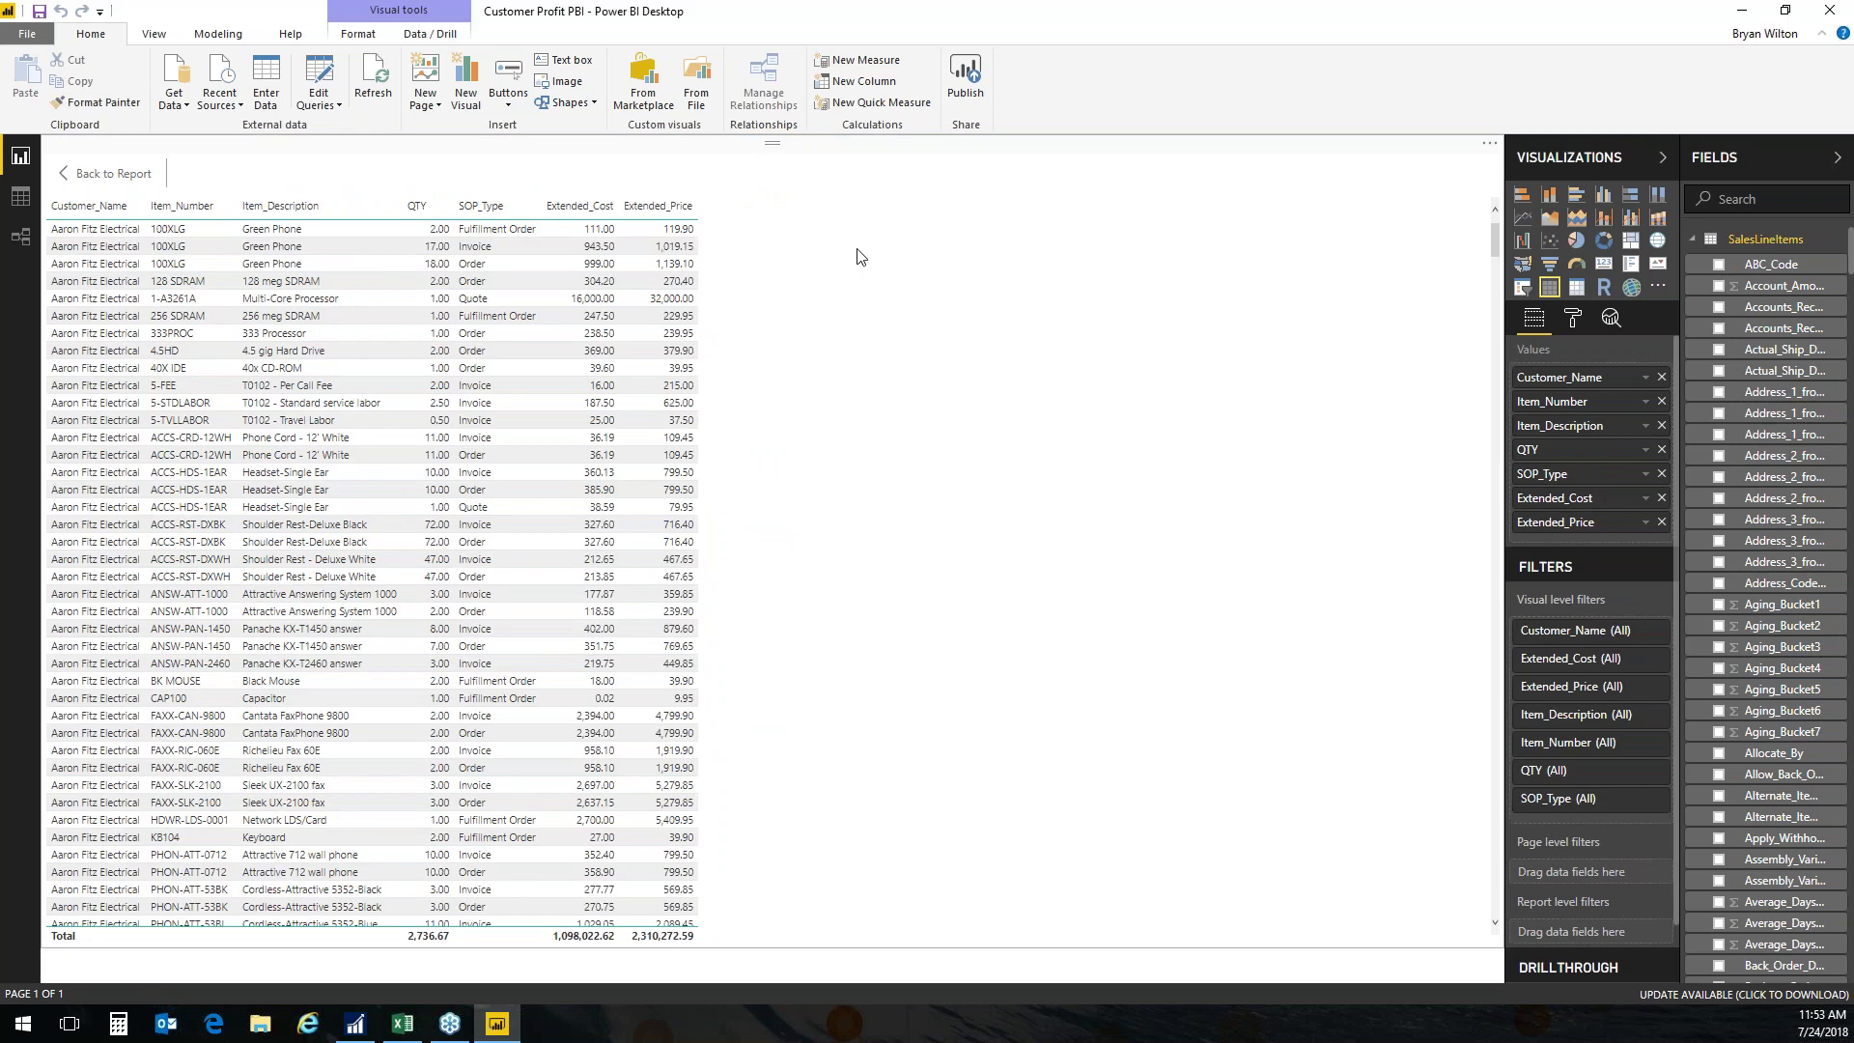
click(1718, 266)
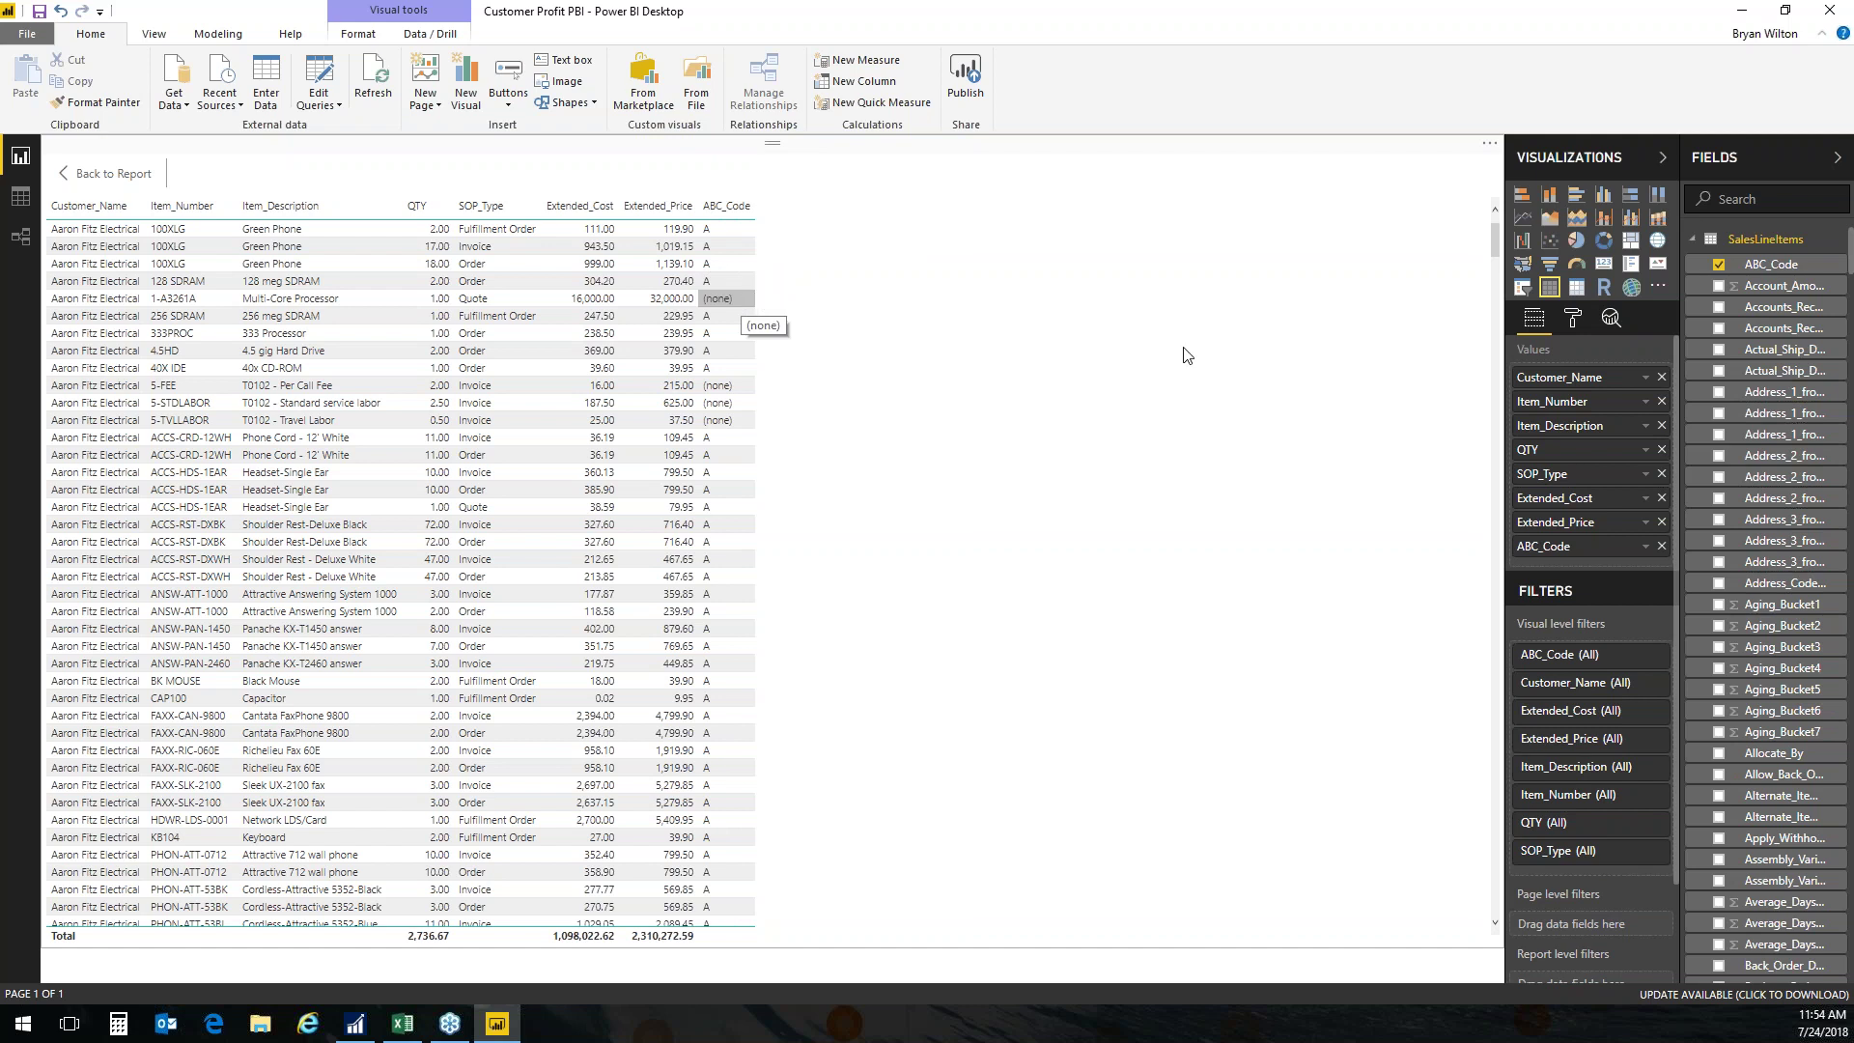
Filter the table's ABC_Code to (none) only, after briefly trying A.
click(1651, 656)
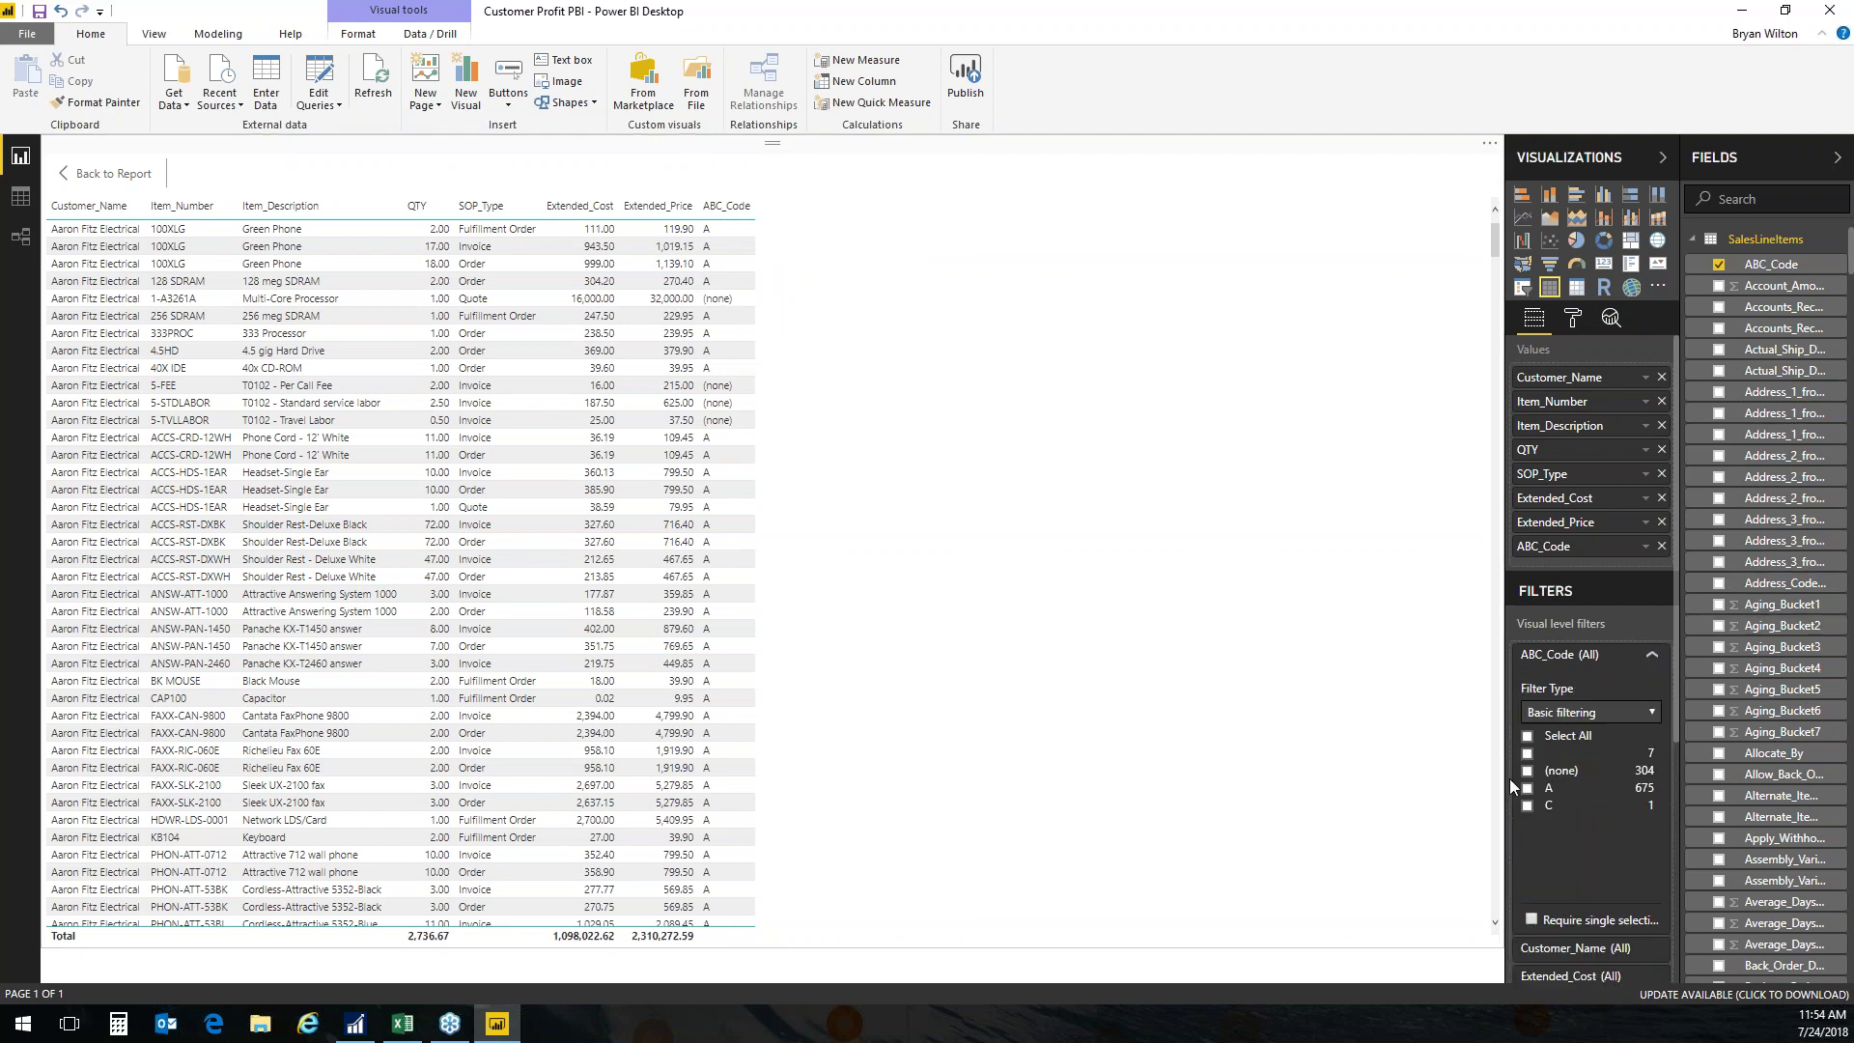
click(1527, 789)
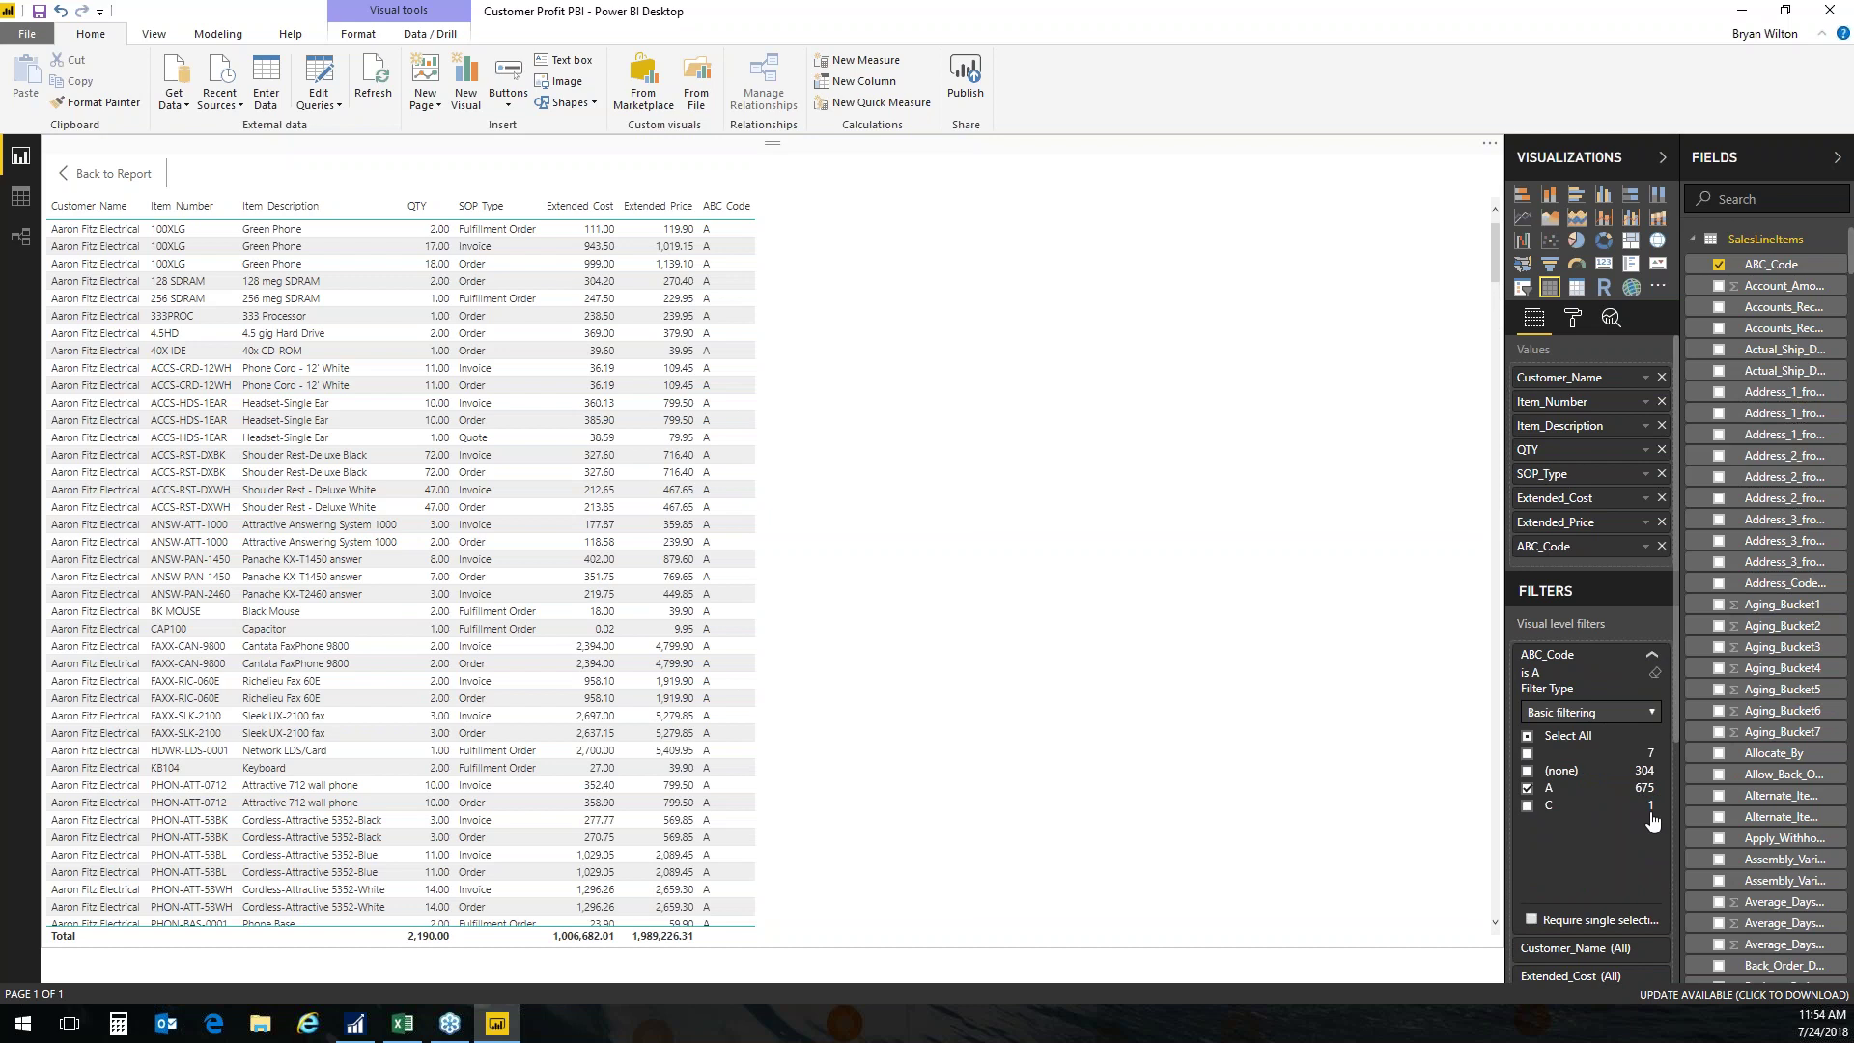
click(1527, 787)
click(1527, 772)
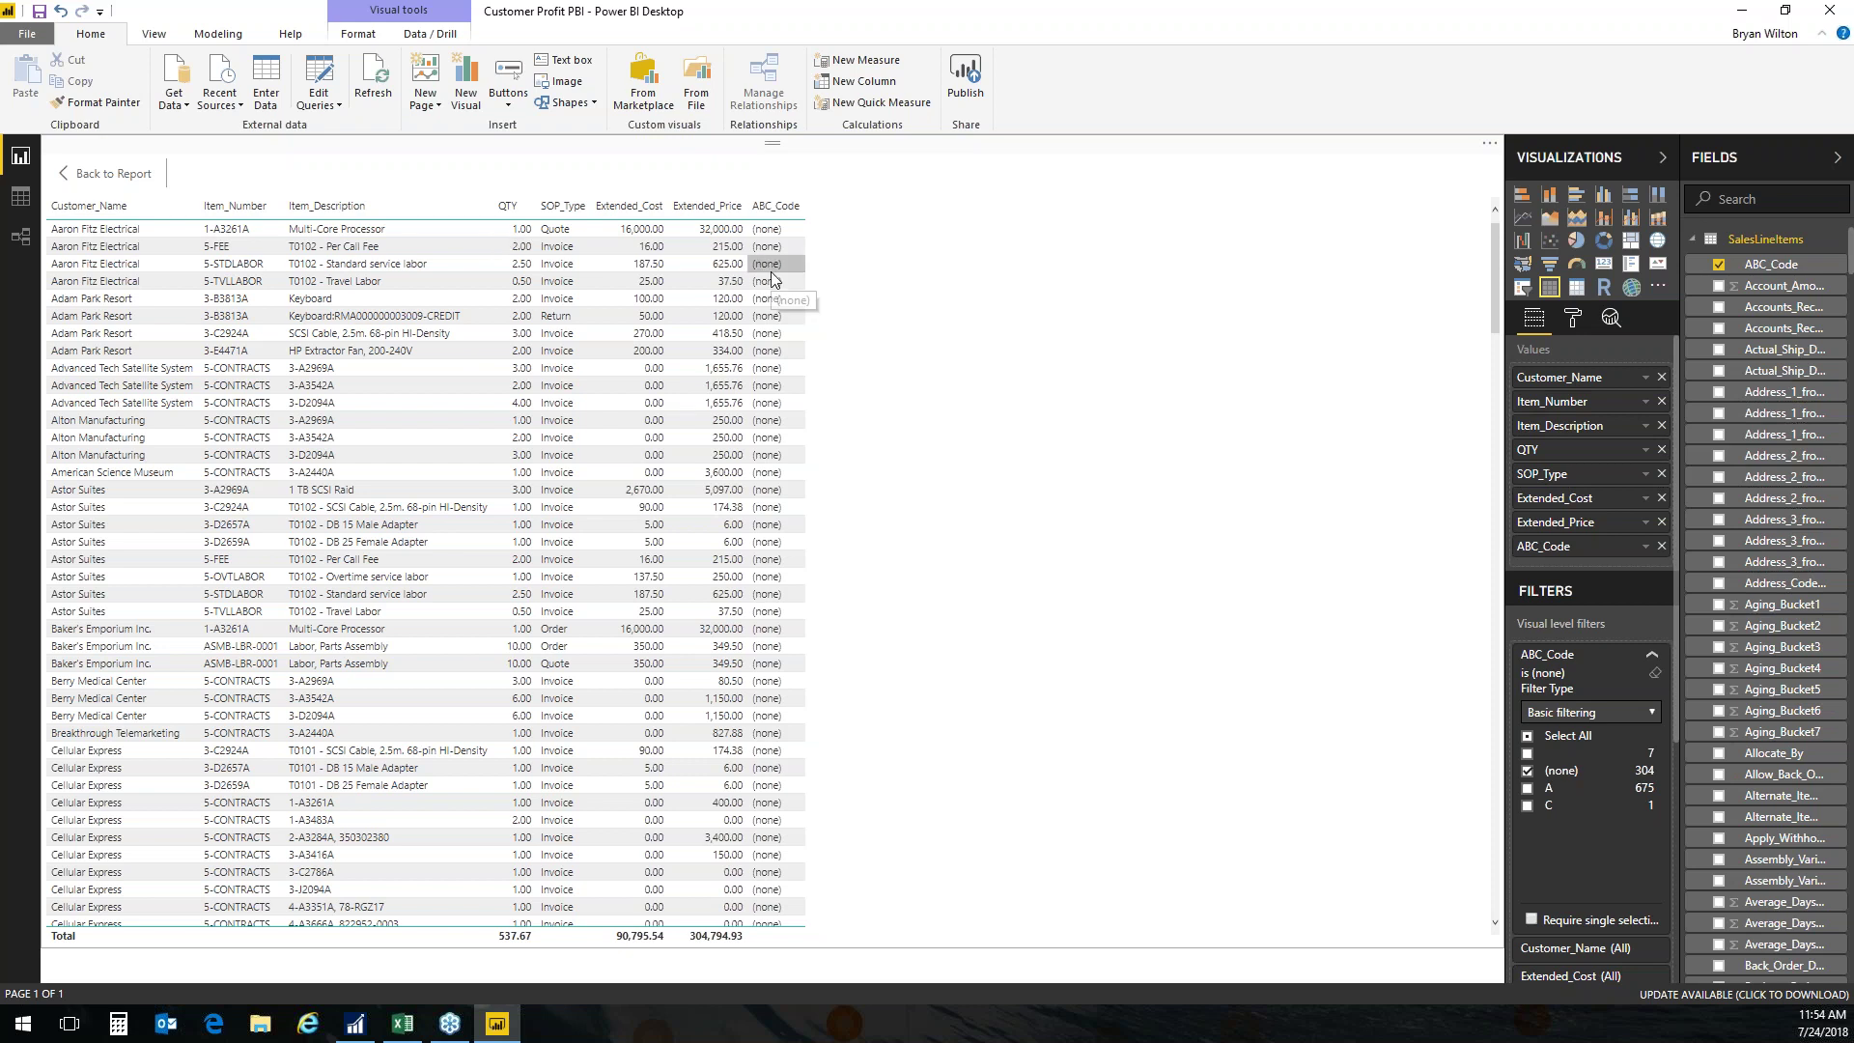
Minimize Power BI Desktop and advance GP's home-page Power BI part to the Content Pack Sales dashboard.
click(1744, 13)
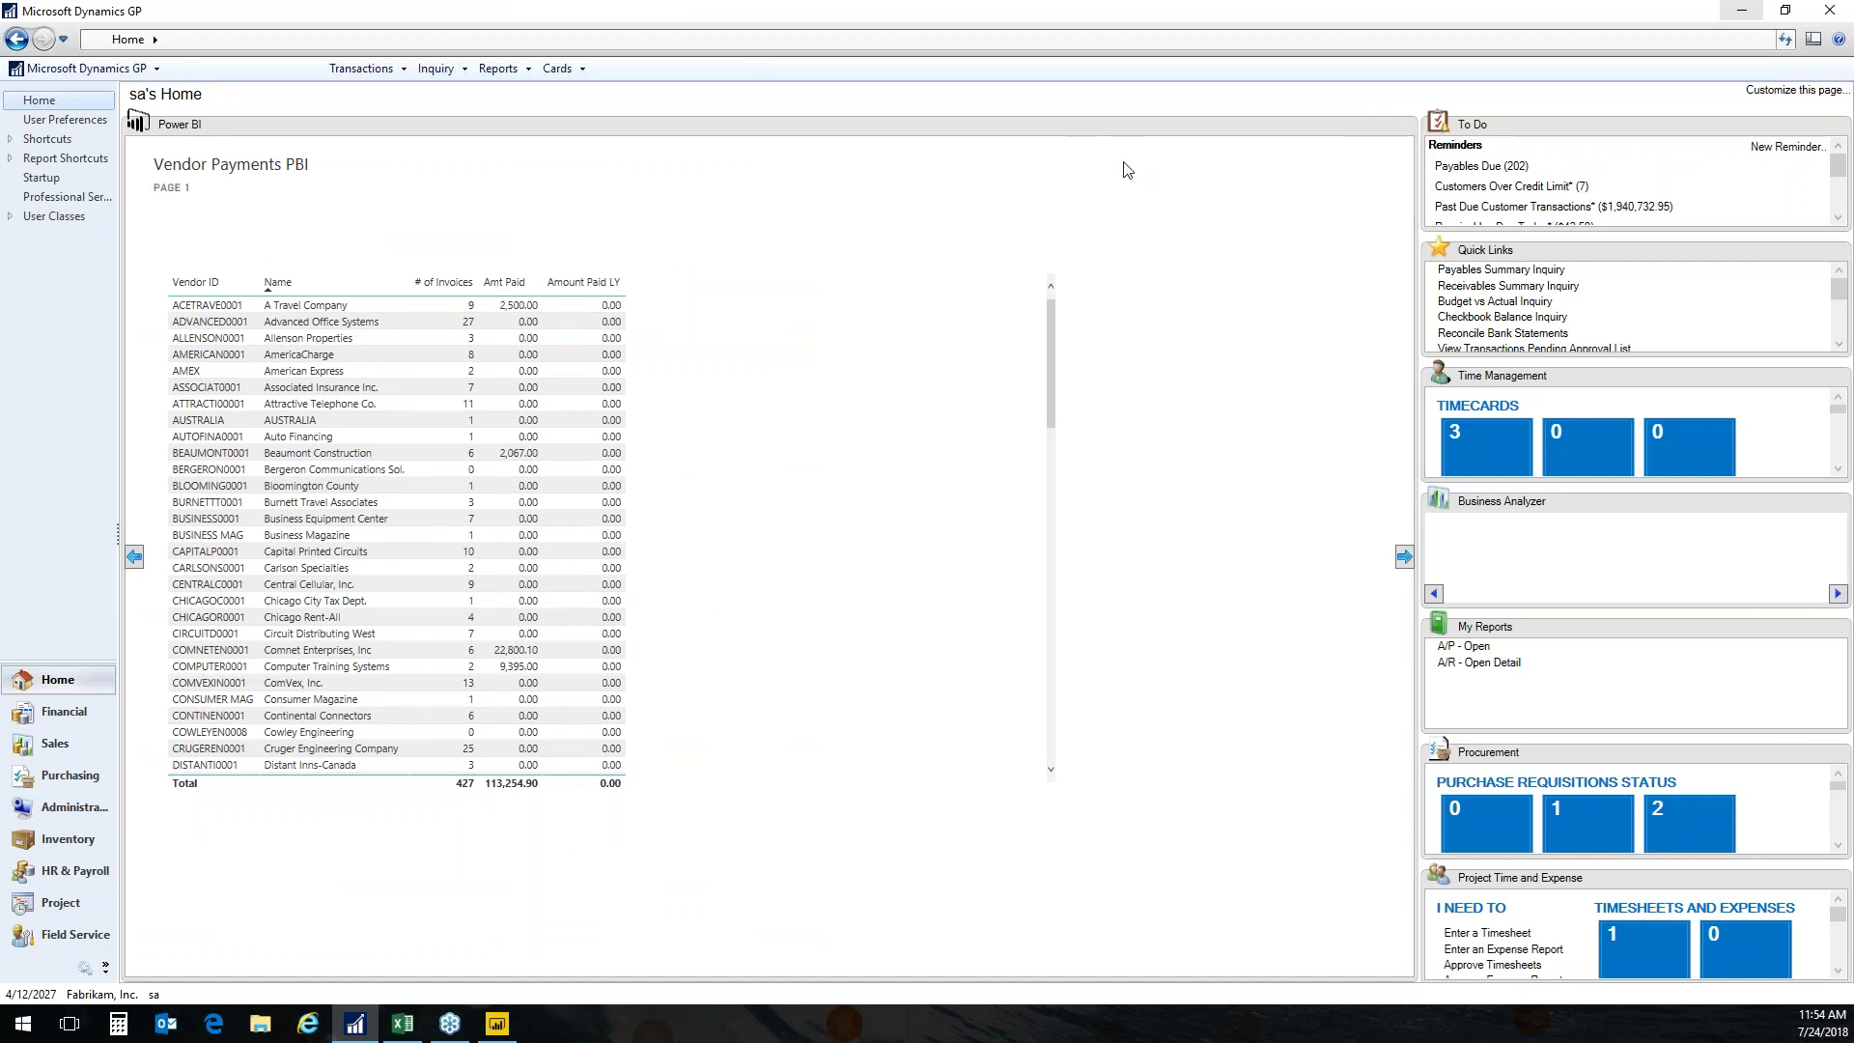
click(1404, 557)
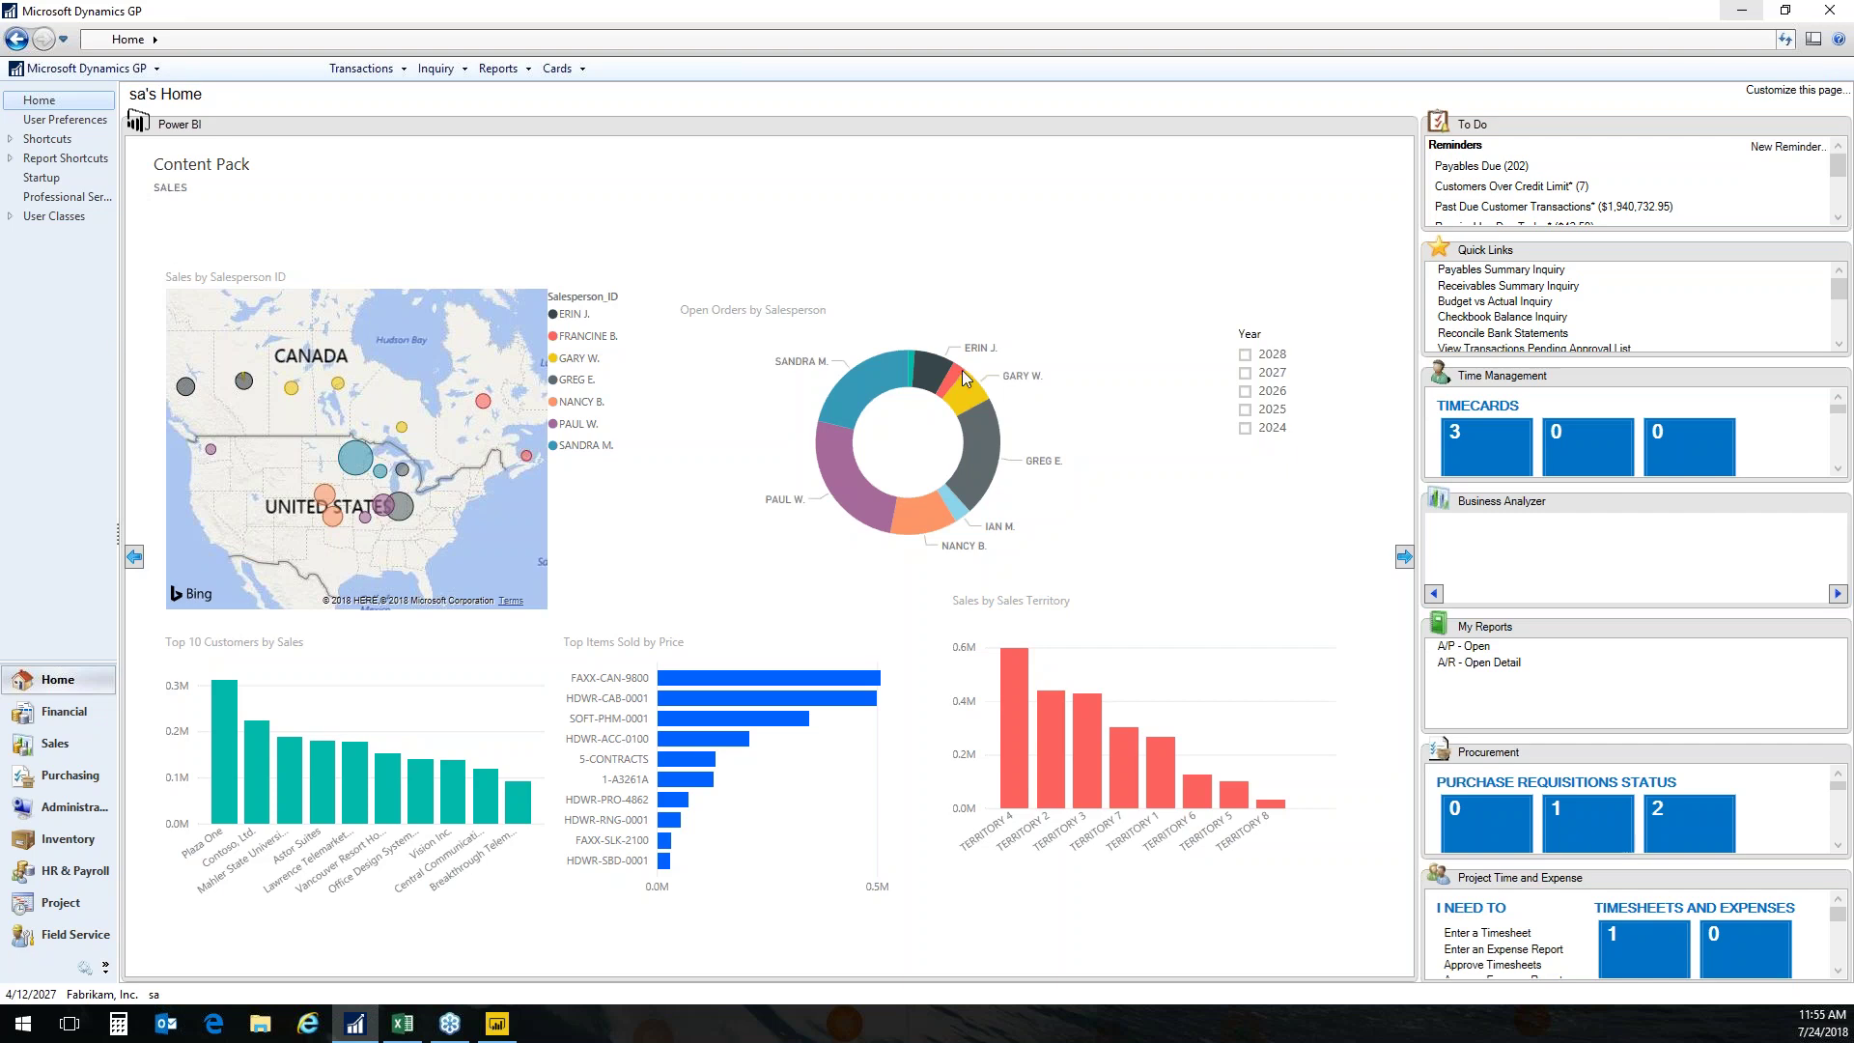
Filter the embedded dashboard's Year slicer to 2024, then return to Power BI Desktop's File menu.
click(1246, 429)
click(496, 1022)
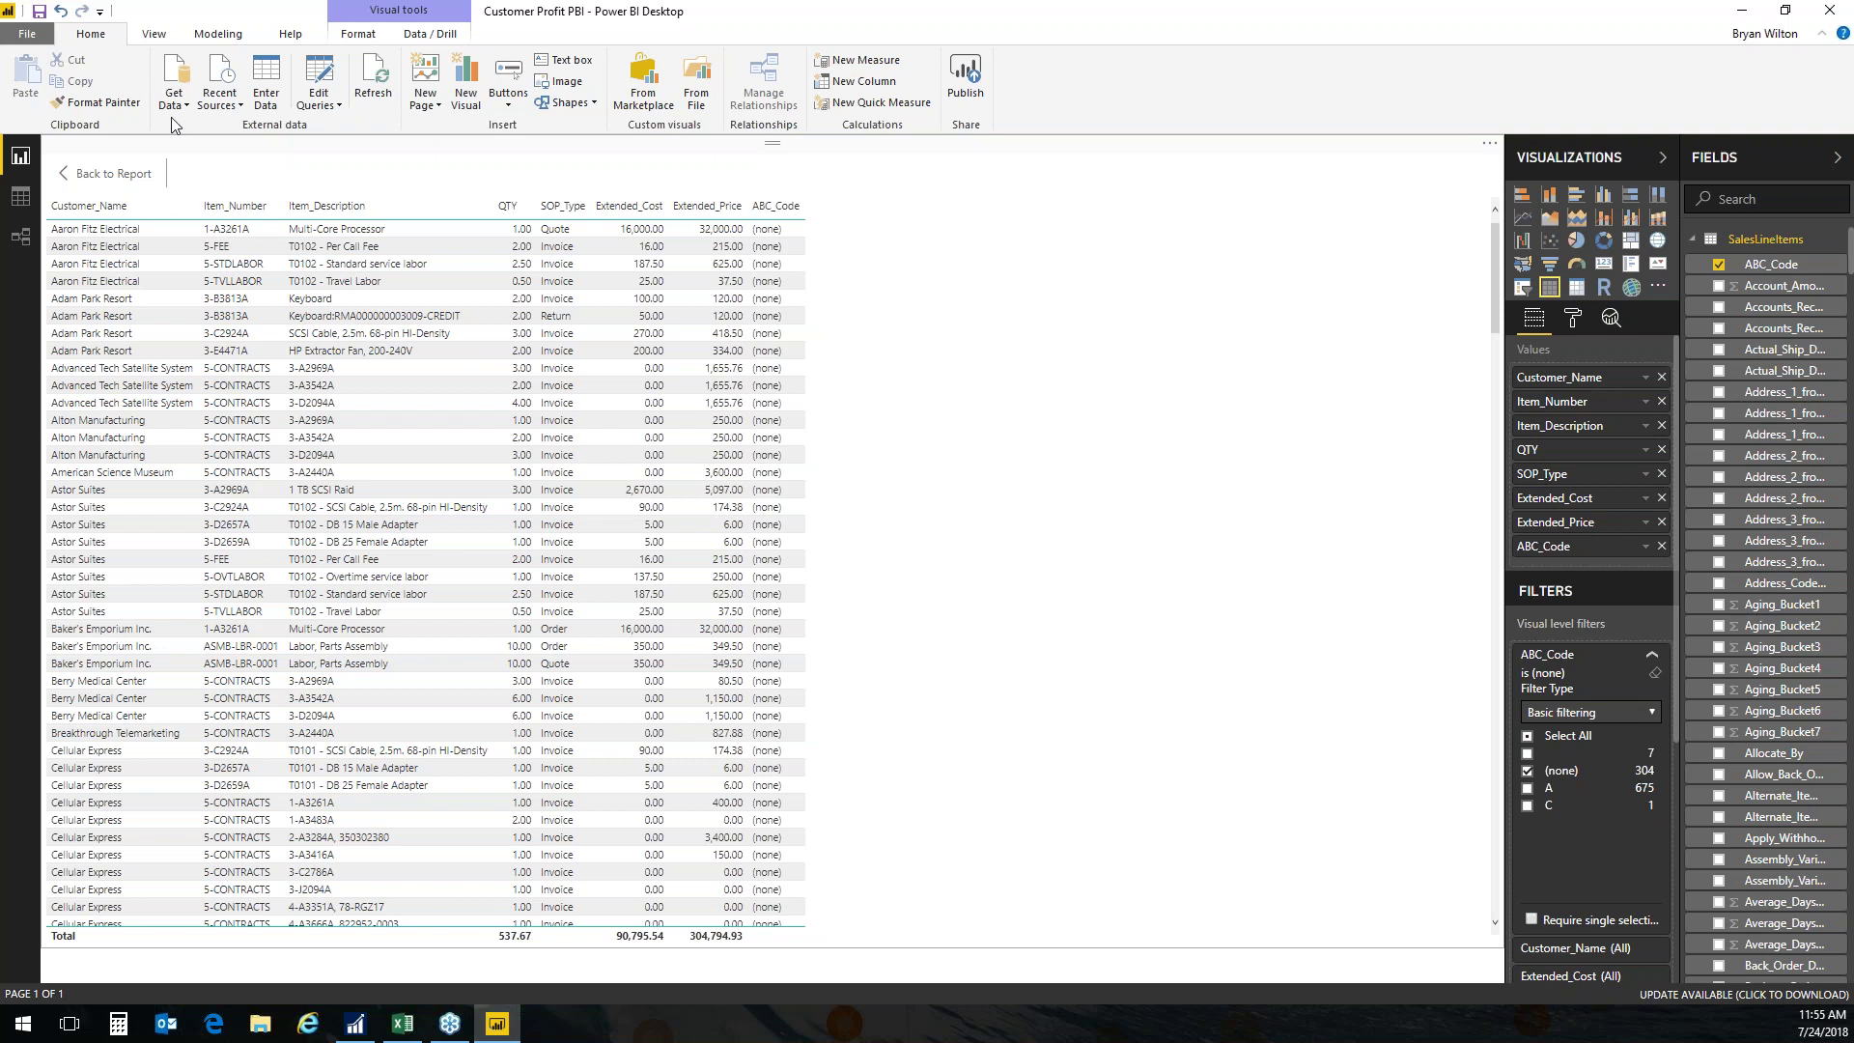
click(27, 32)
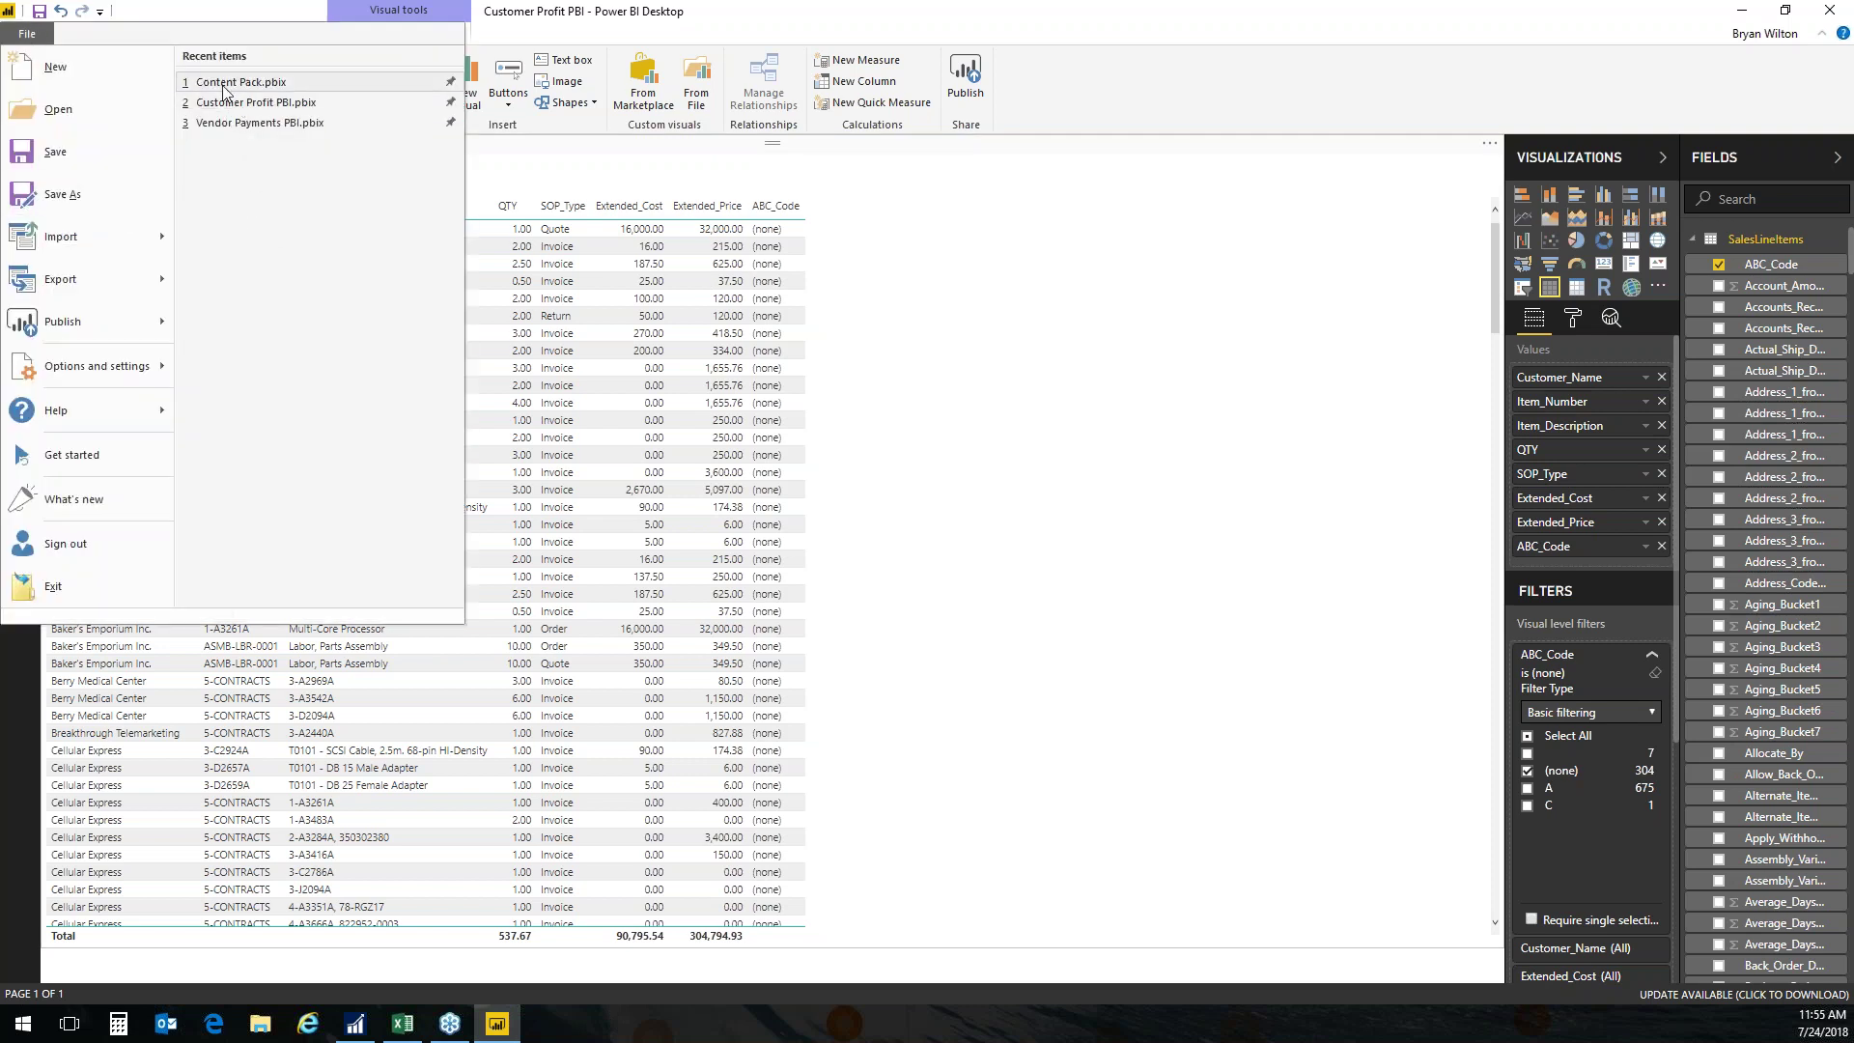
Open Content Pack.pbix from recent files and maximize its window.
key(Escape)
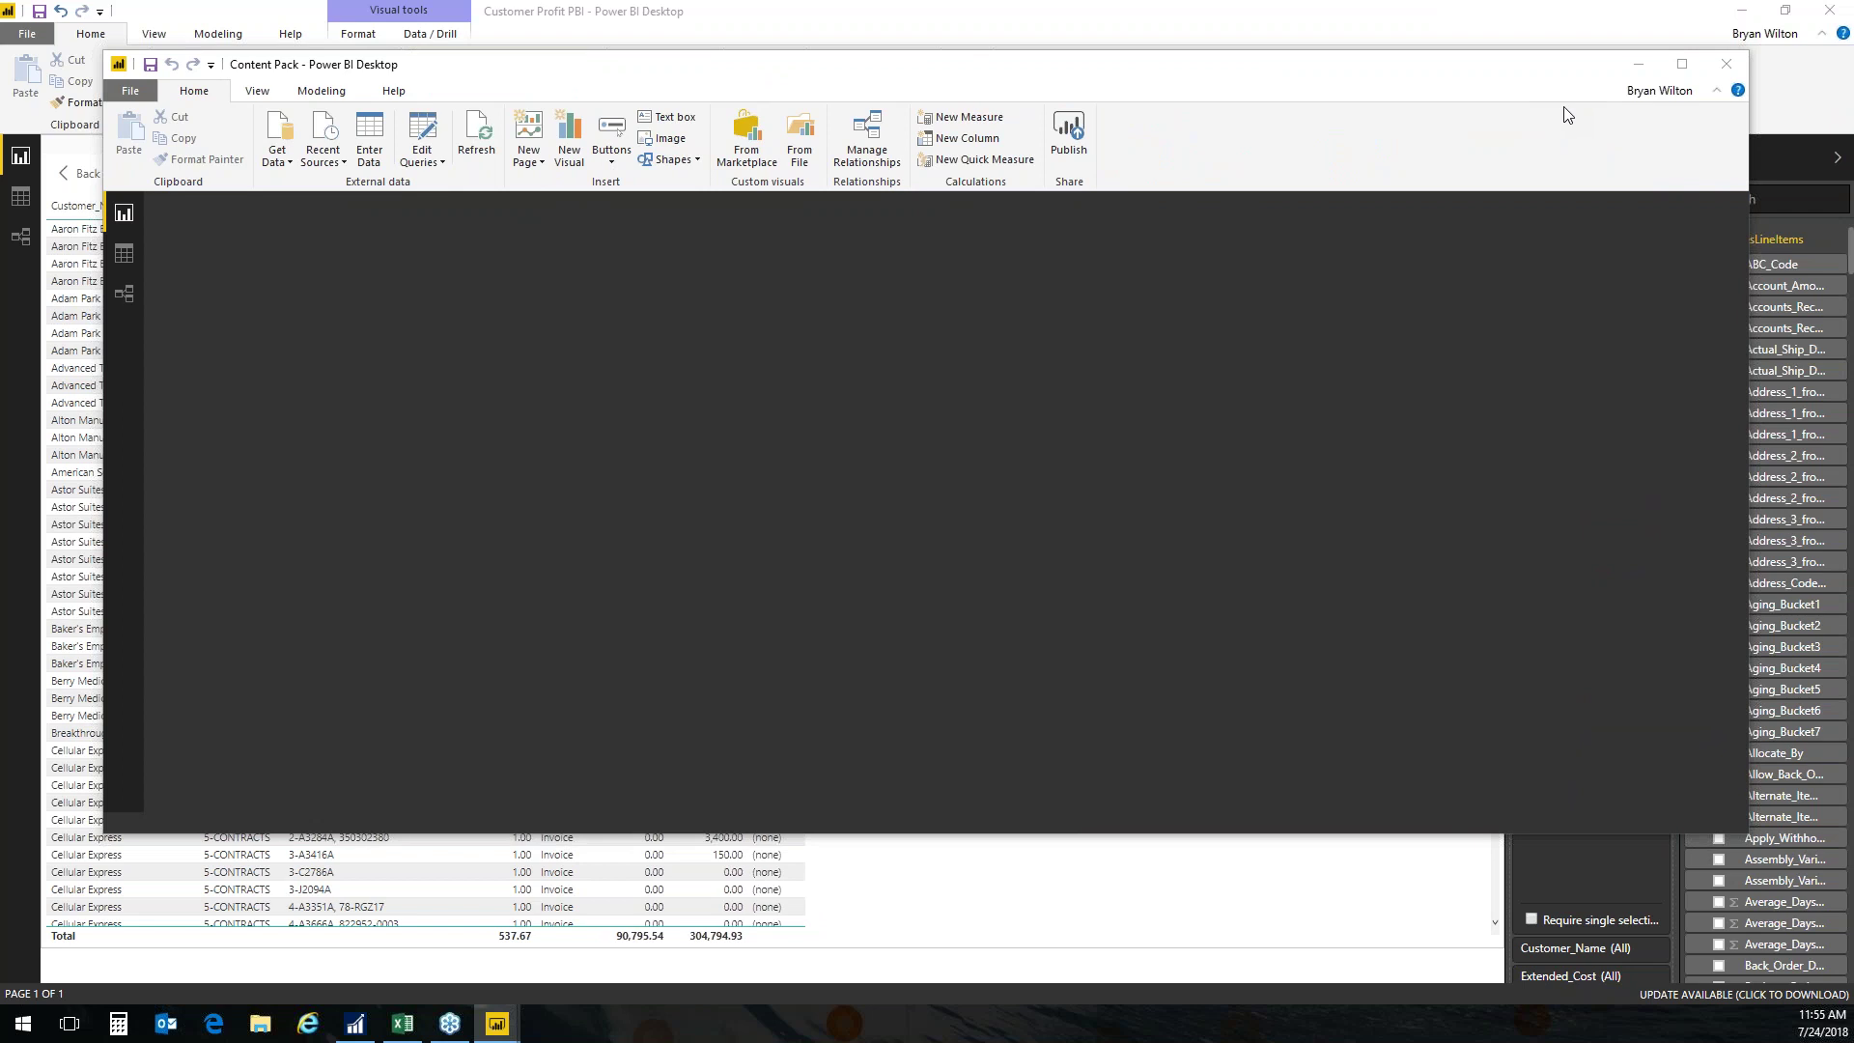
click(1682, 63)
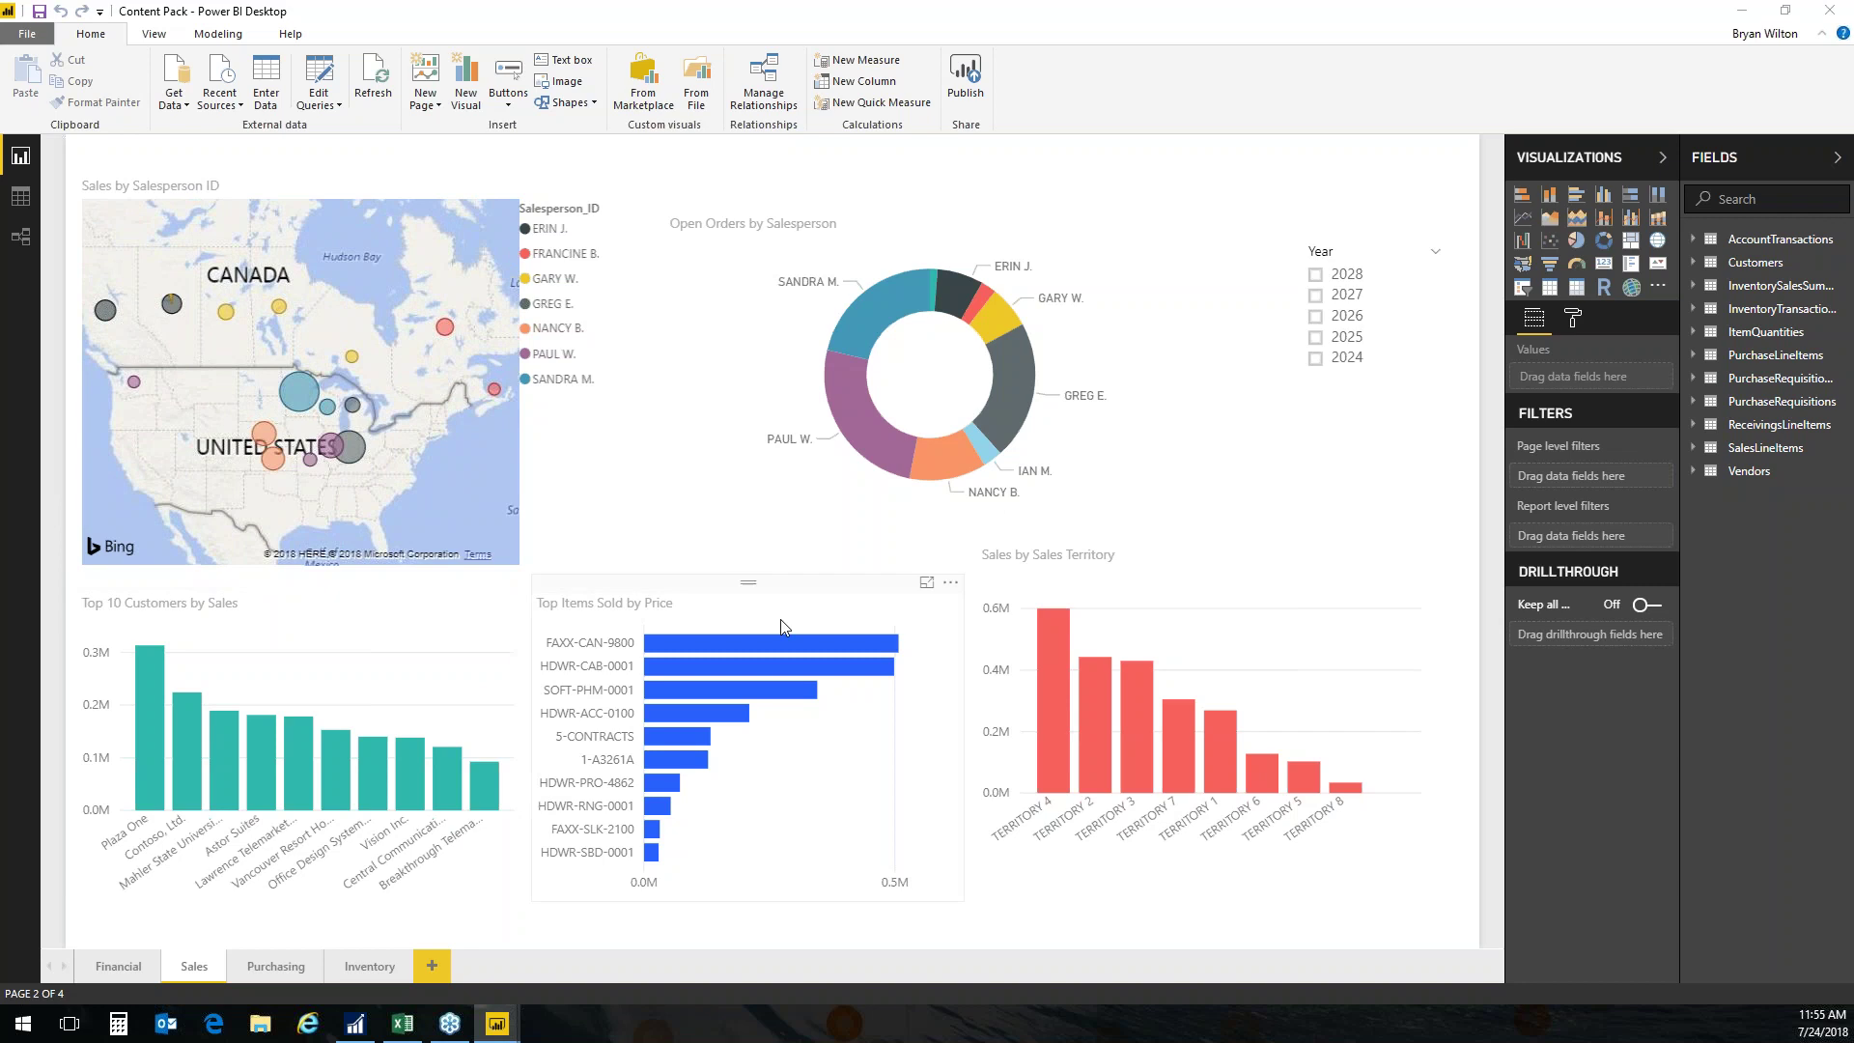
Step the Sales page Year slicer through 2024 and 2025 to 2026.
mouse_move(666, 643)
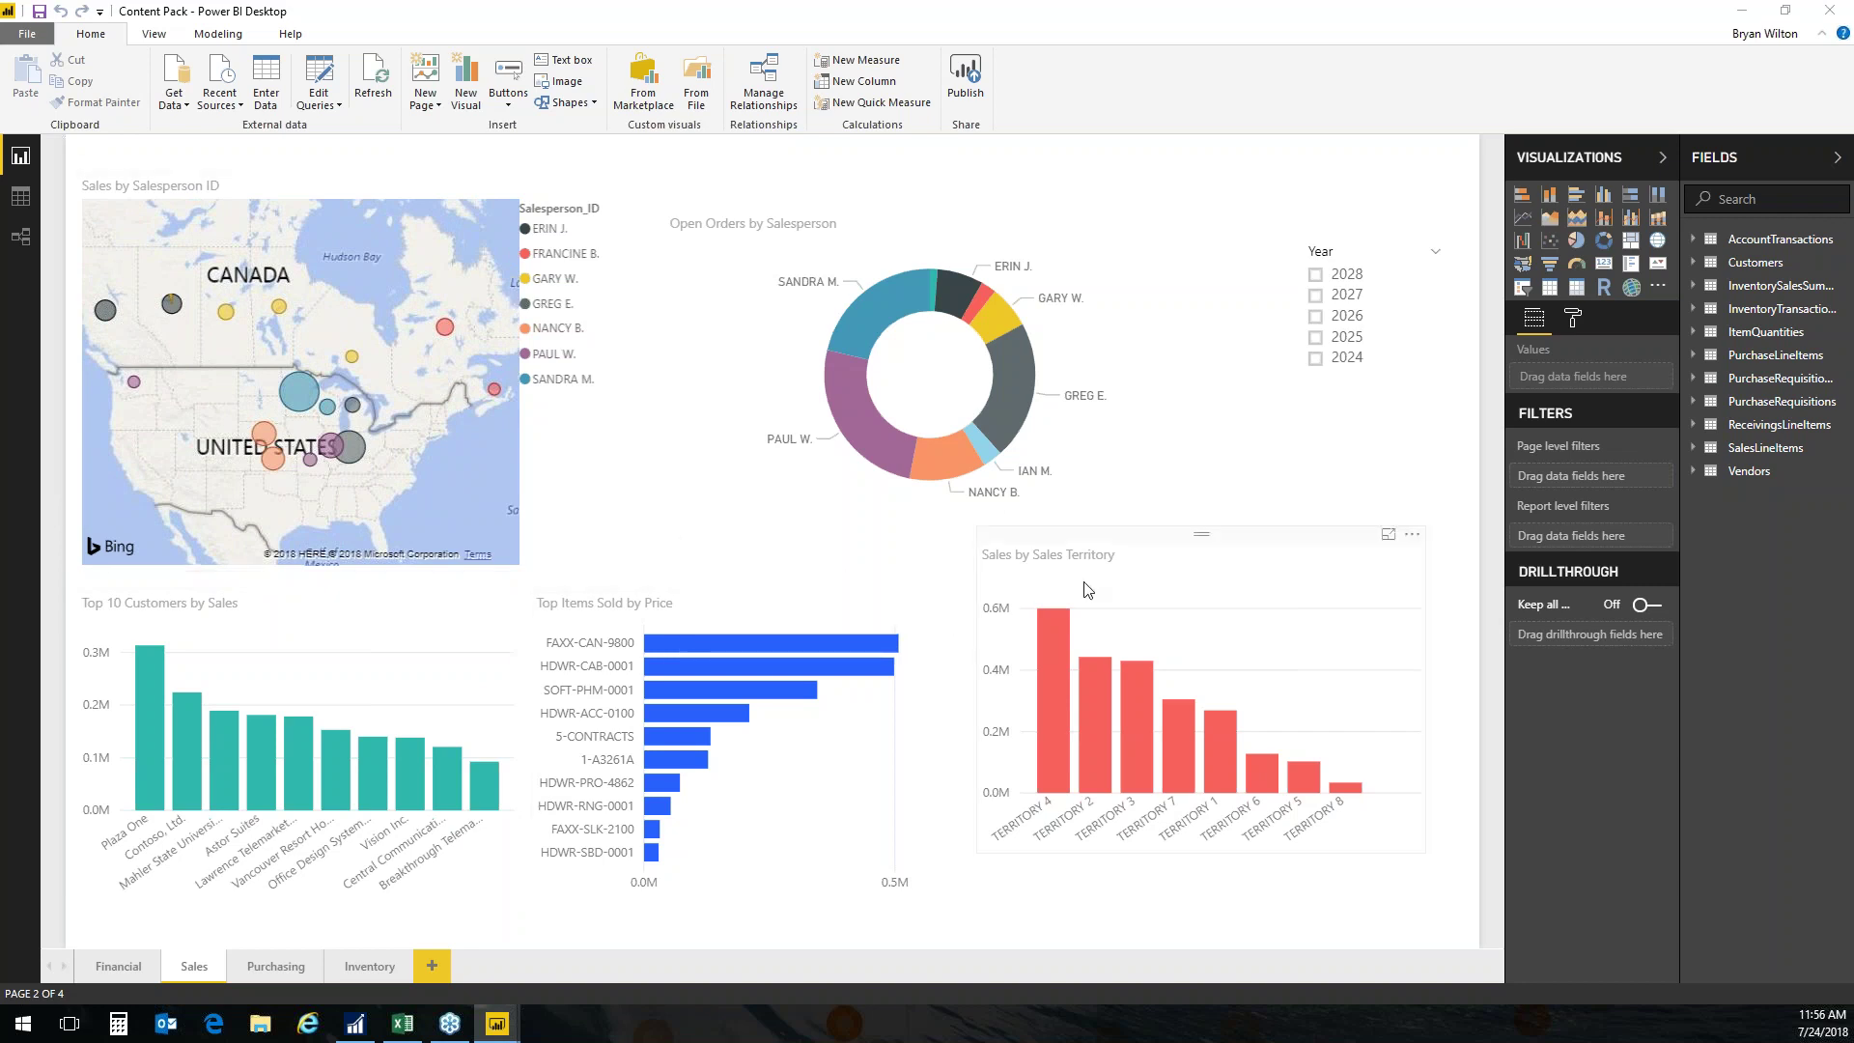
click(1317, 362)
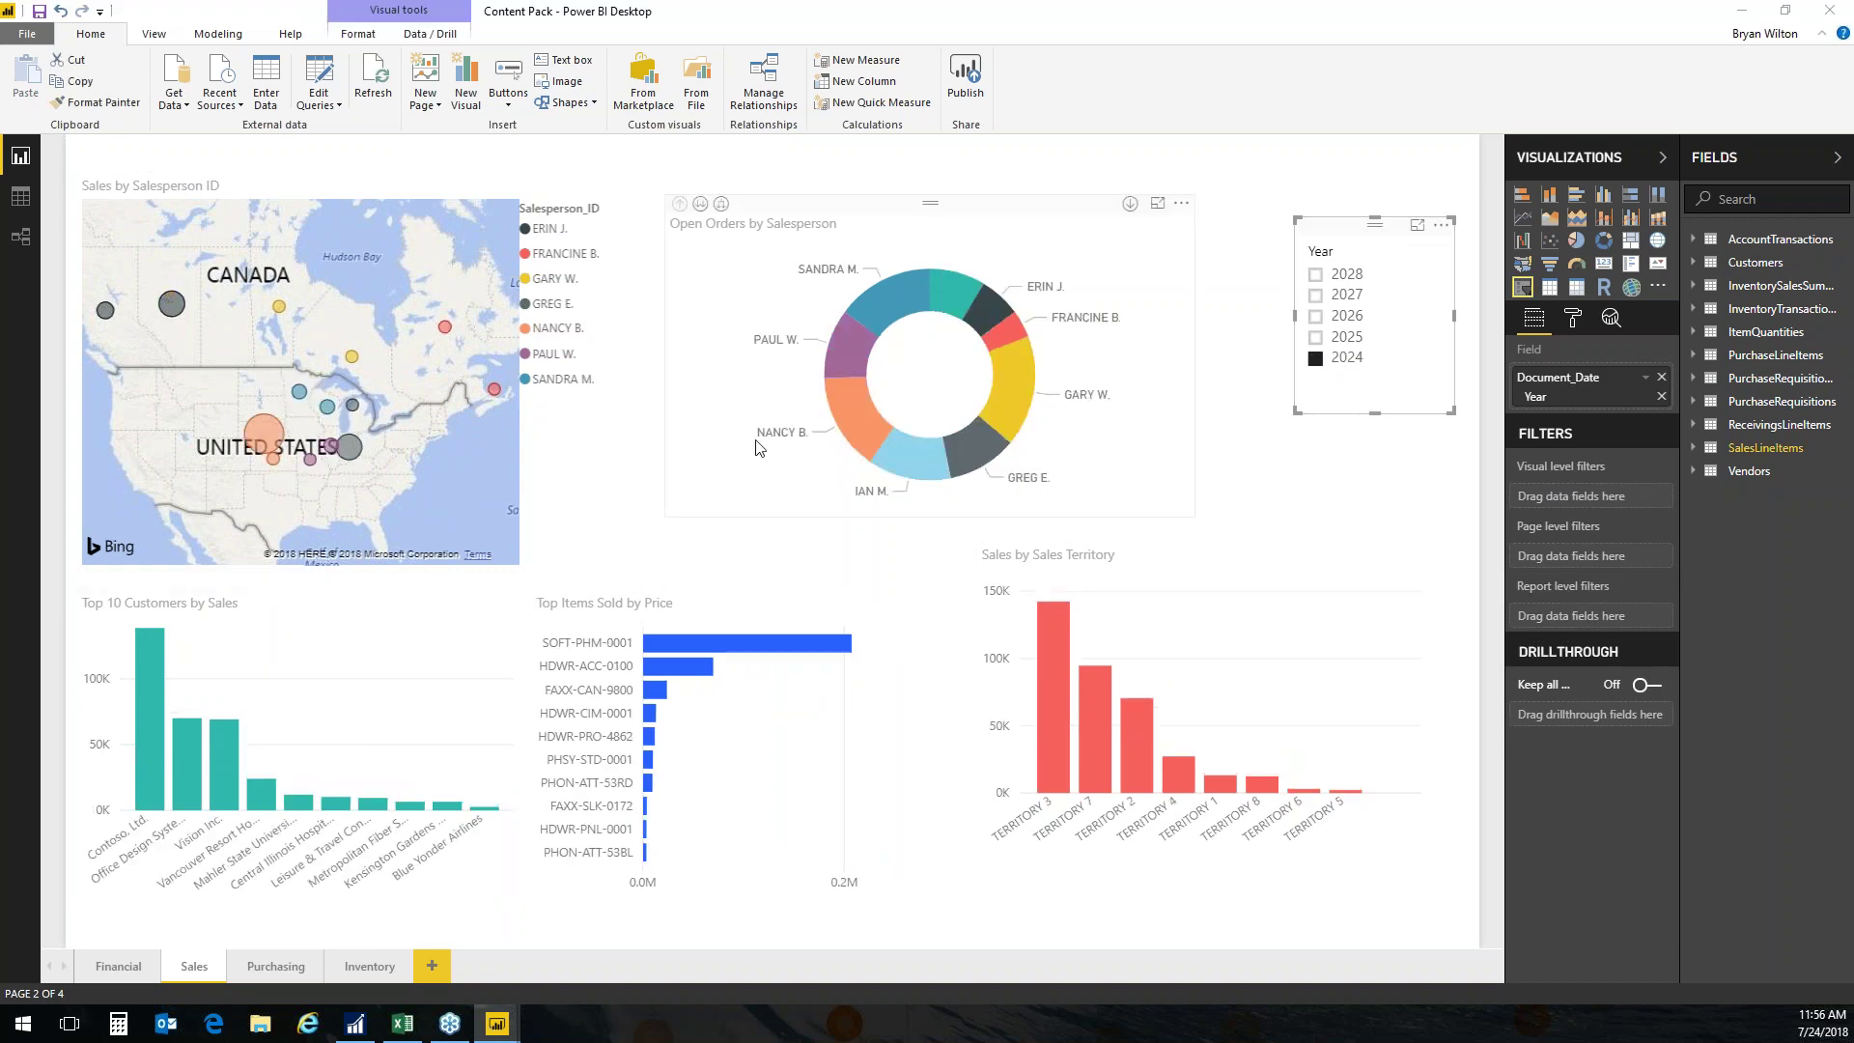
click(1316, 338)
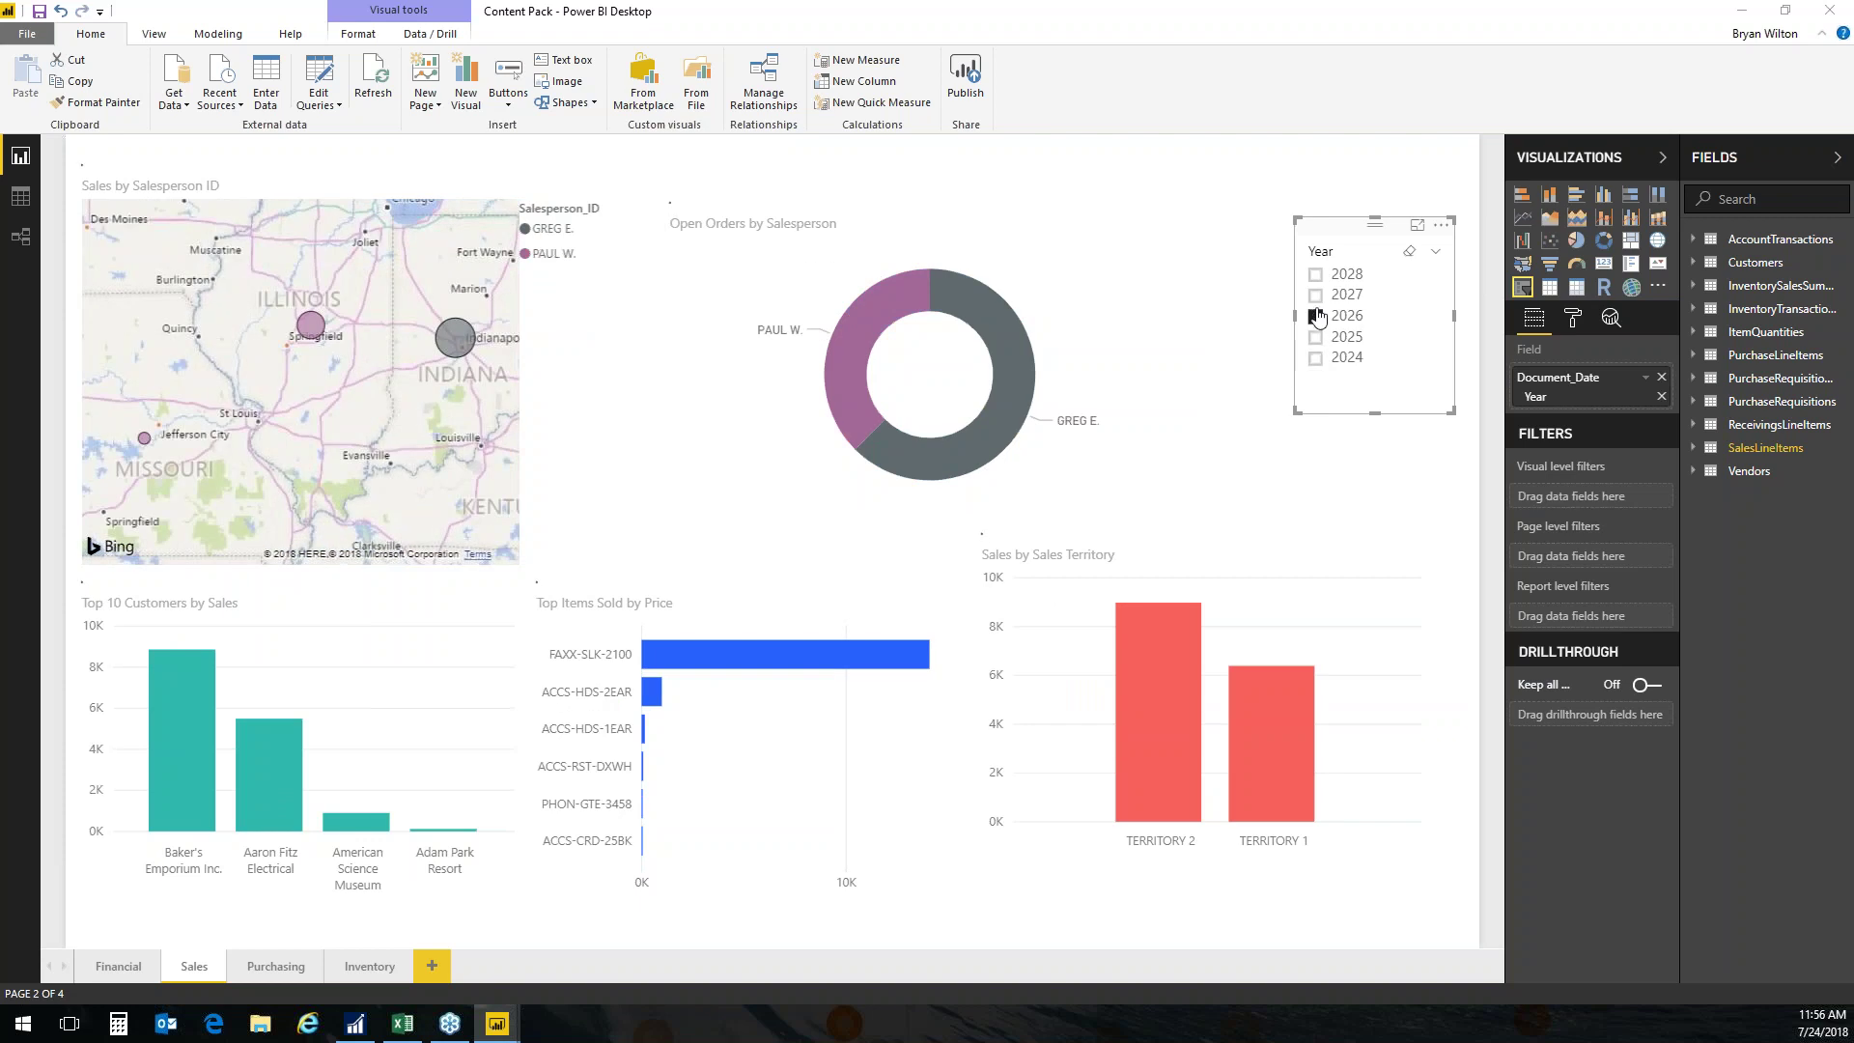
click(1315, 316)
Keep the Year slicer displayed as a list and go to the Inventory page.
click(1436, 251)
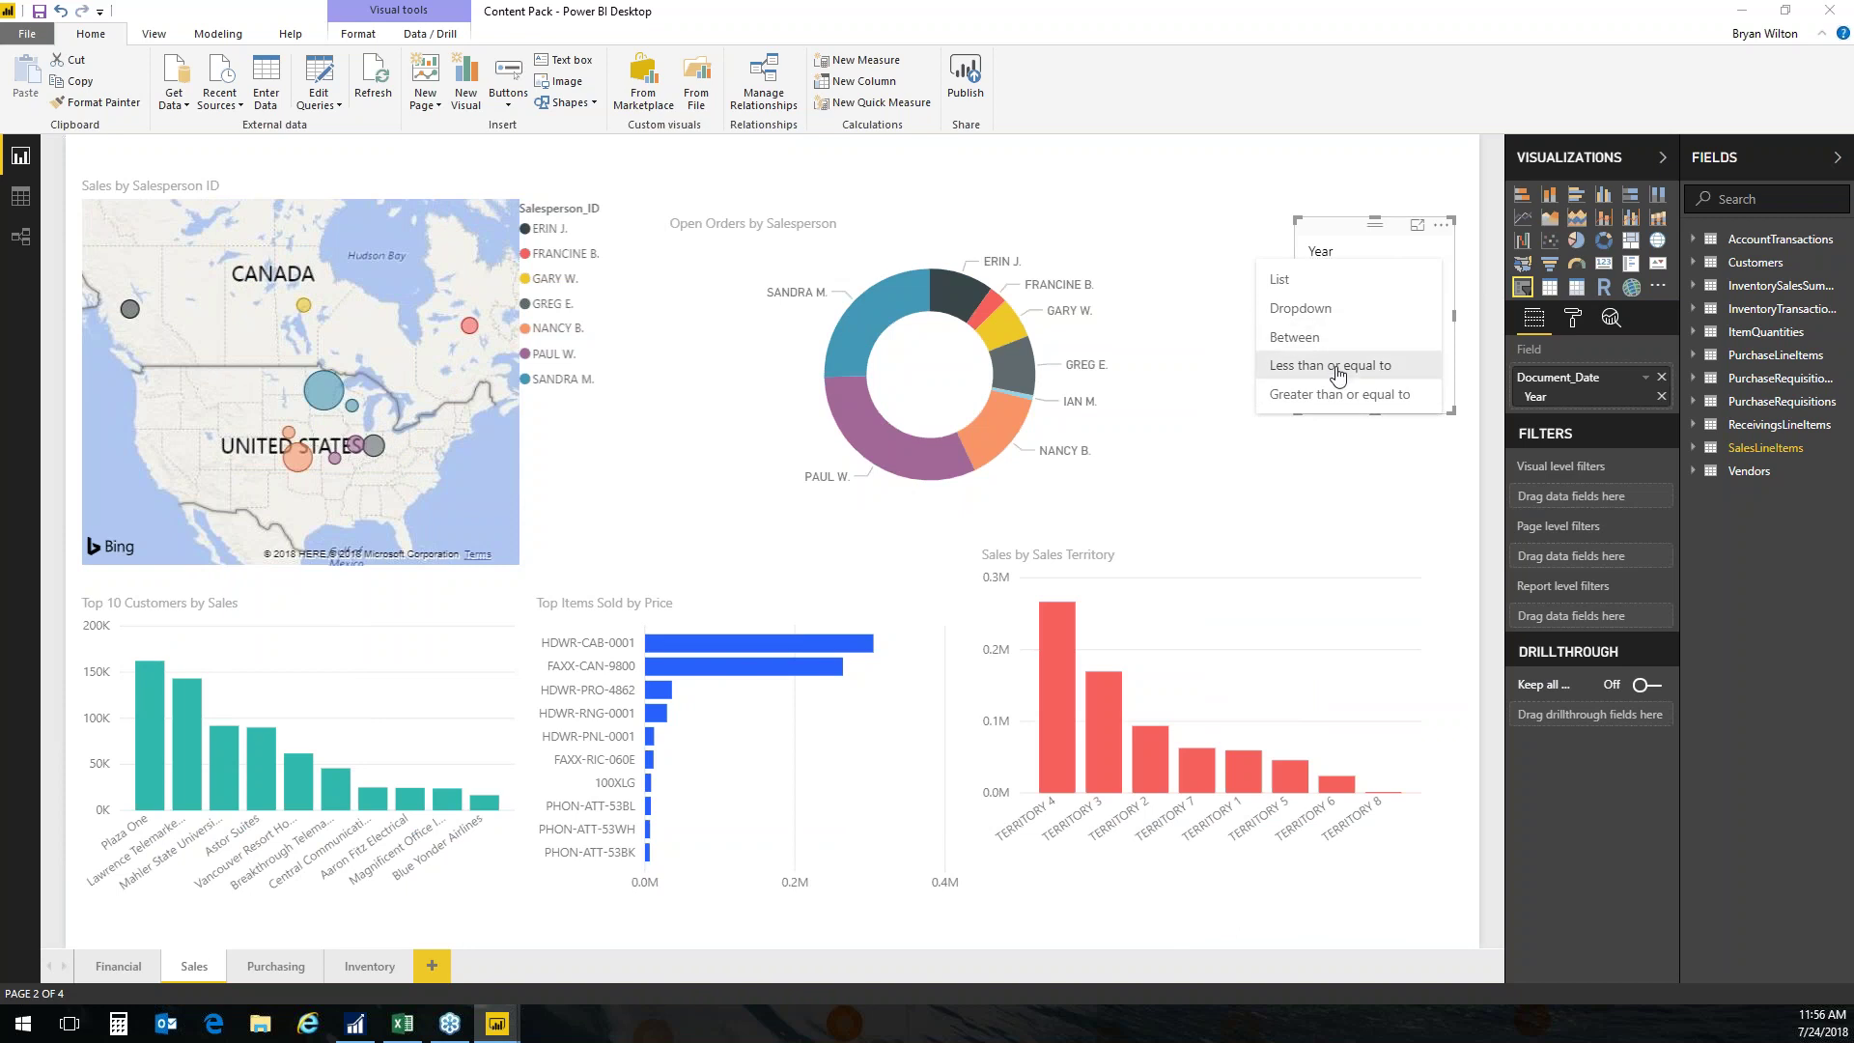
click(1310, 523)
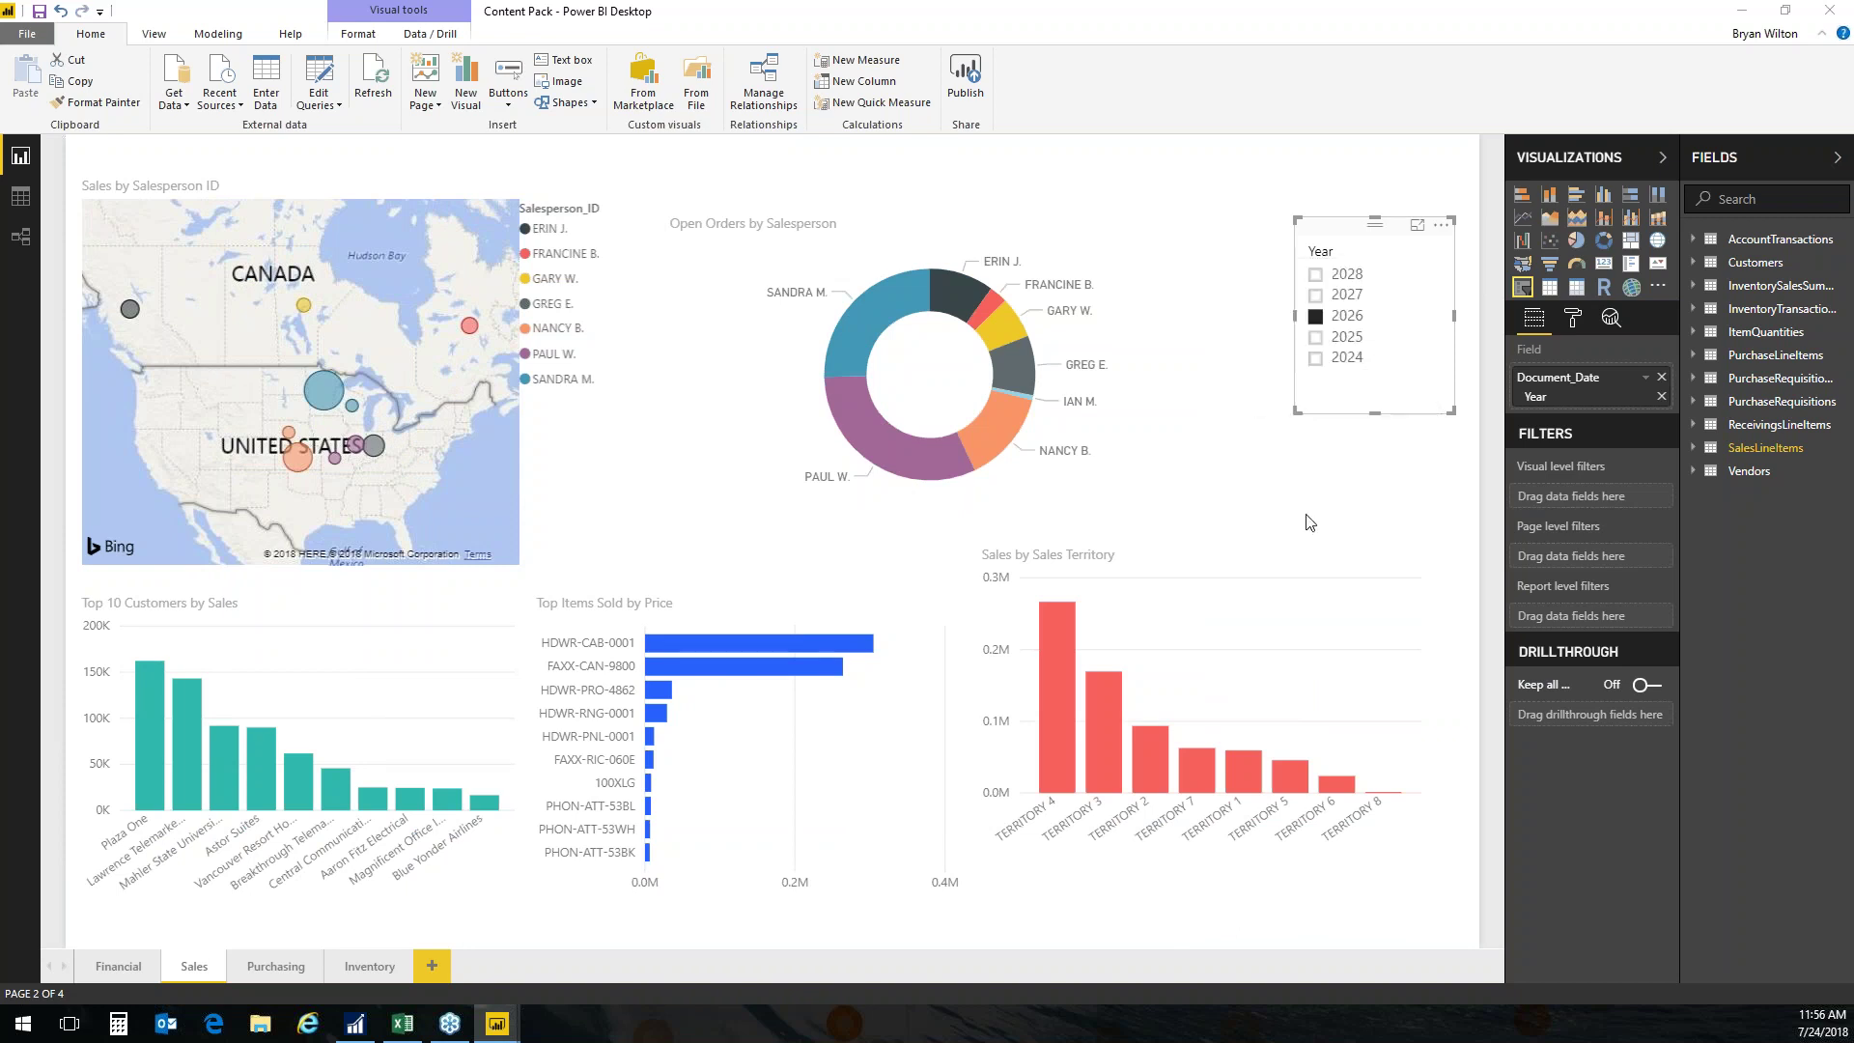
click(355, 970)
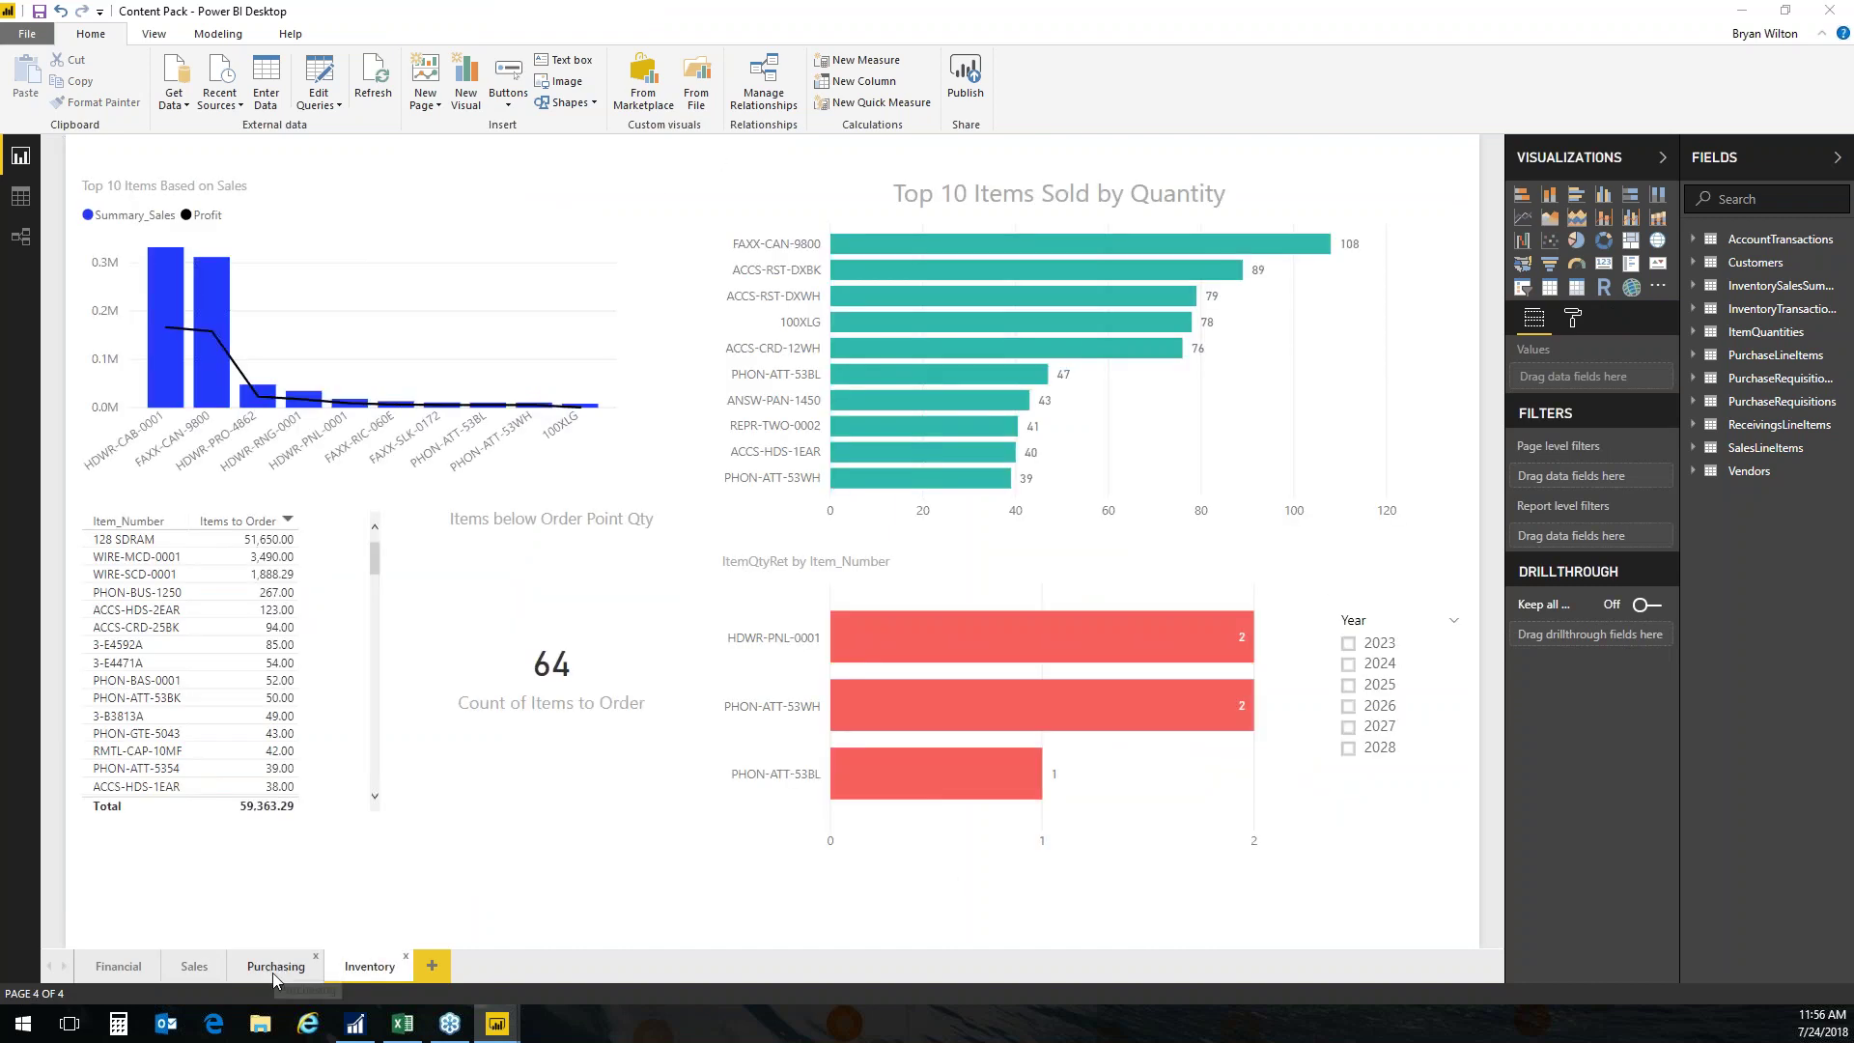
Browse the Content Pack's Purchasing, Sales and Financial pages, end on Purchasing, and minimize Power BI.
click(276, 968)
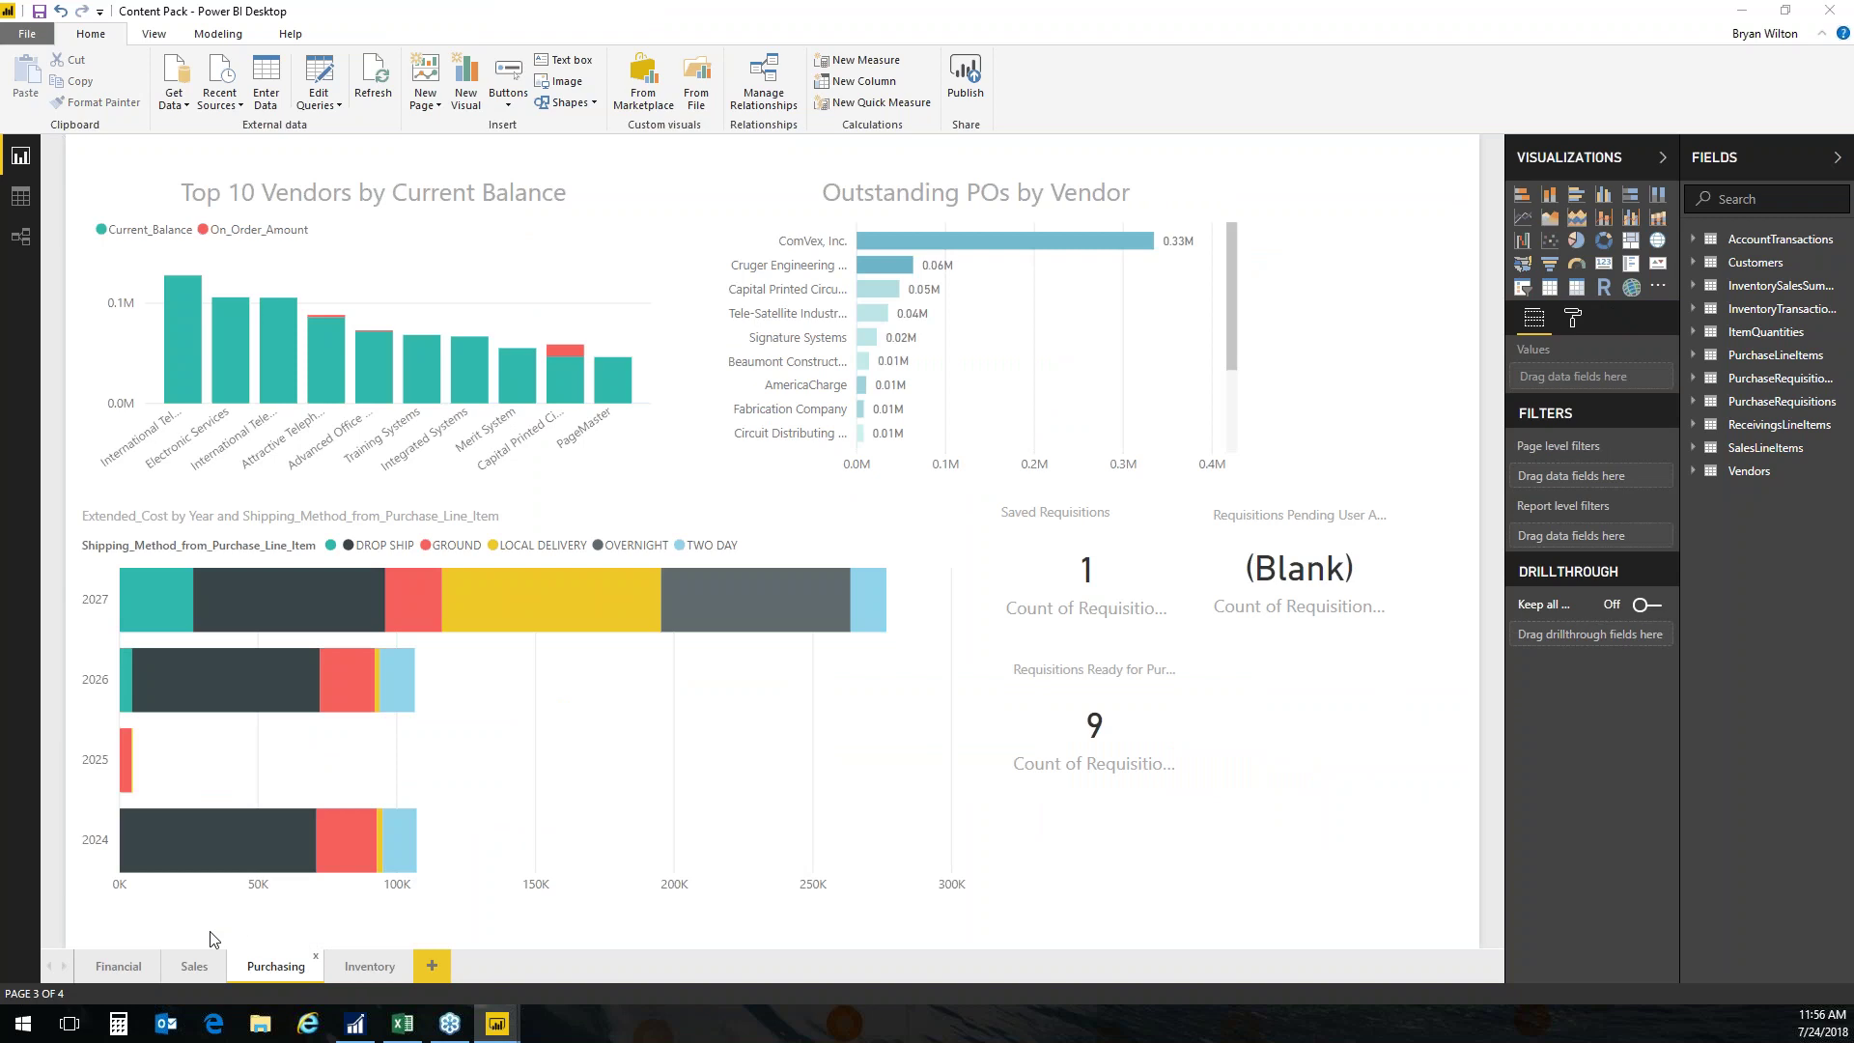
click(197, 969)
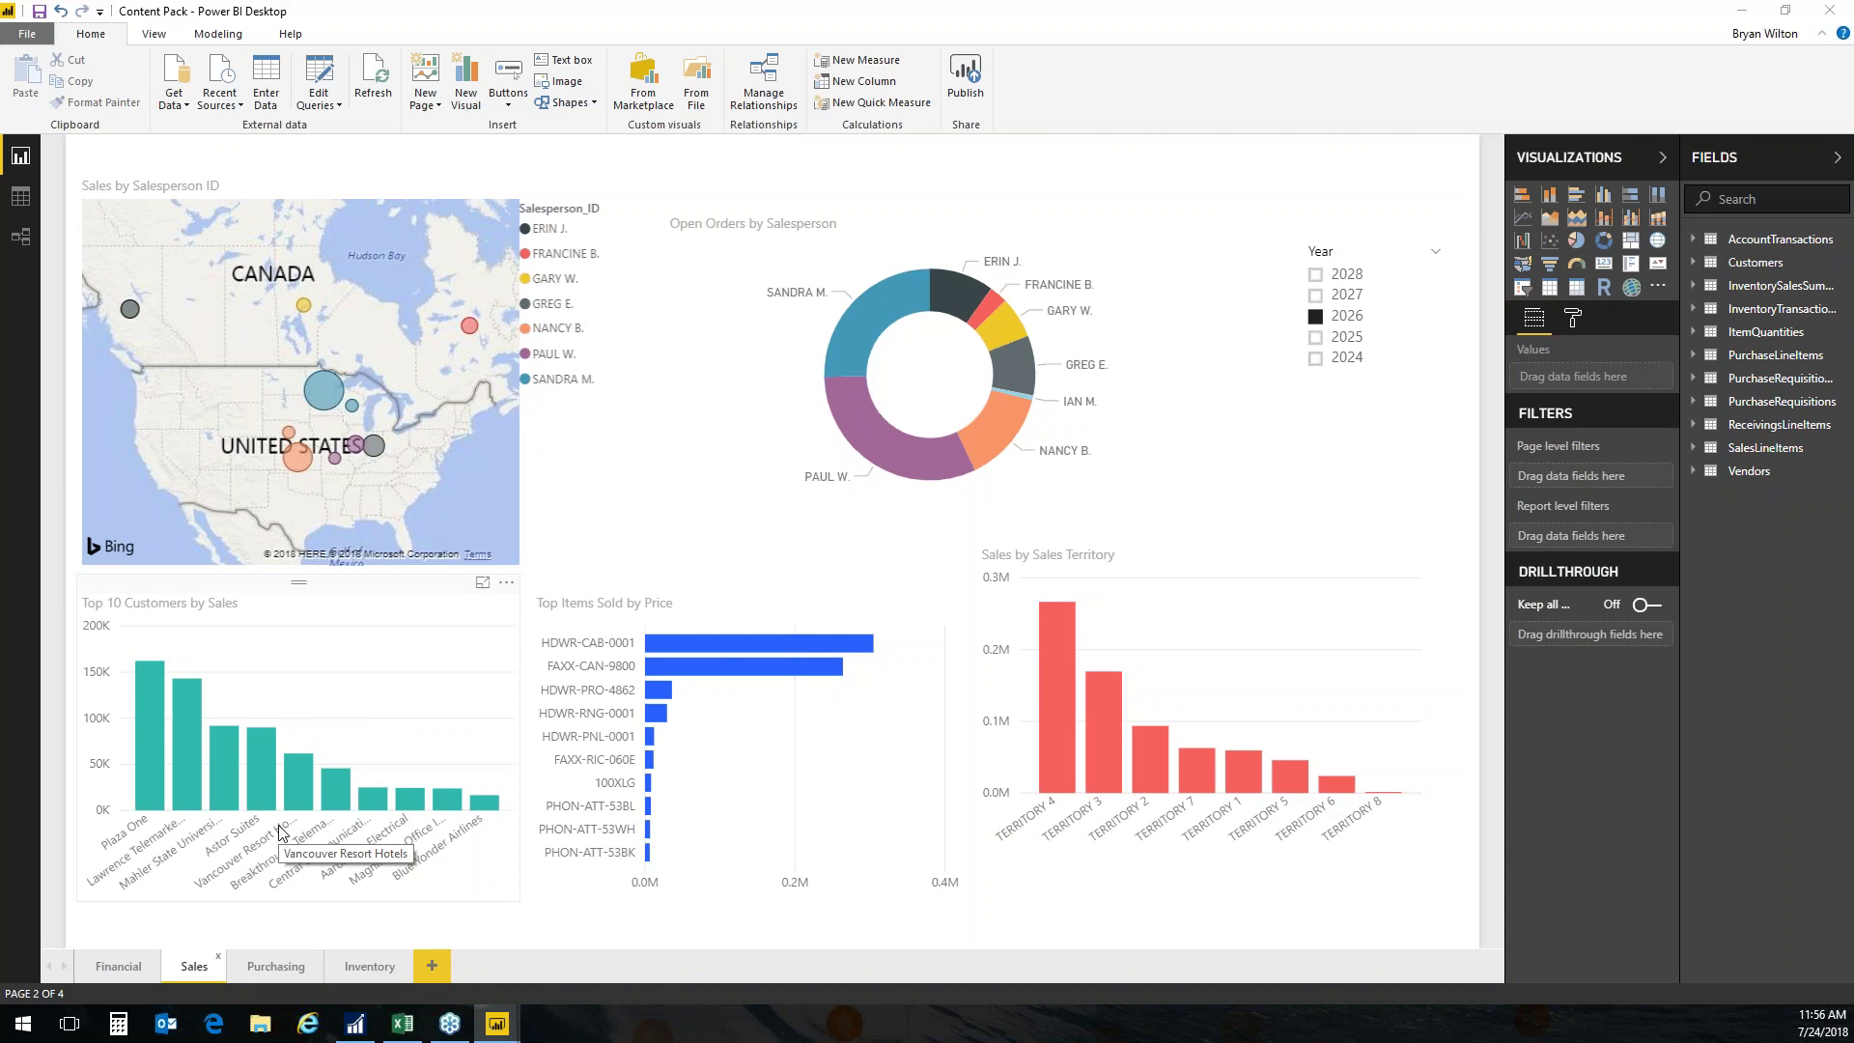
click(135, 970)
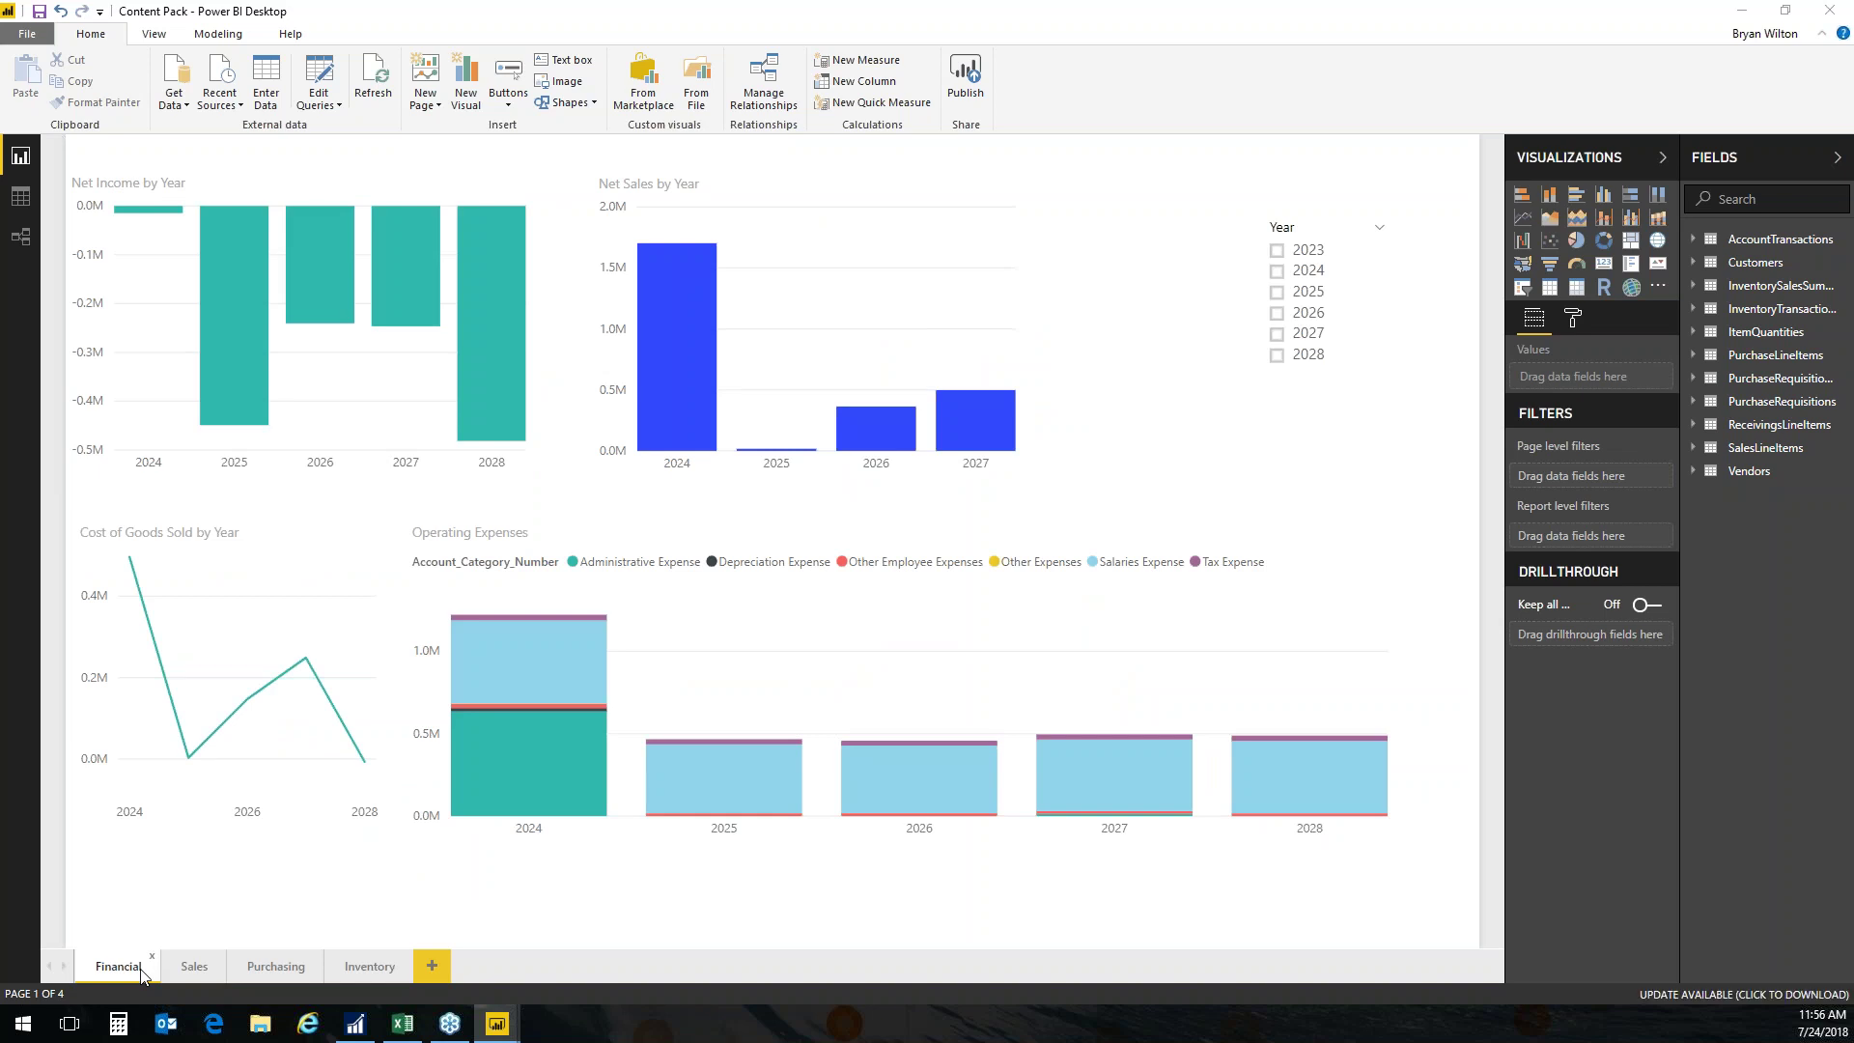
click(194, 968)
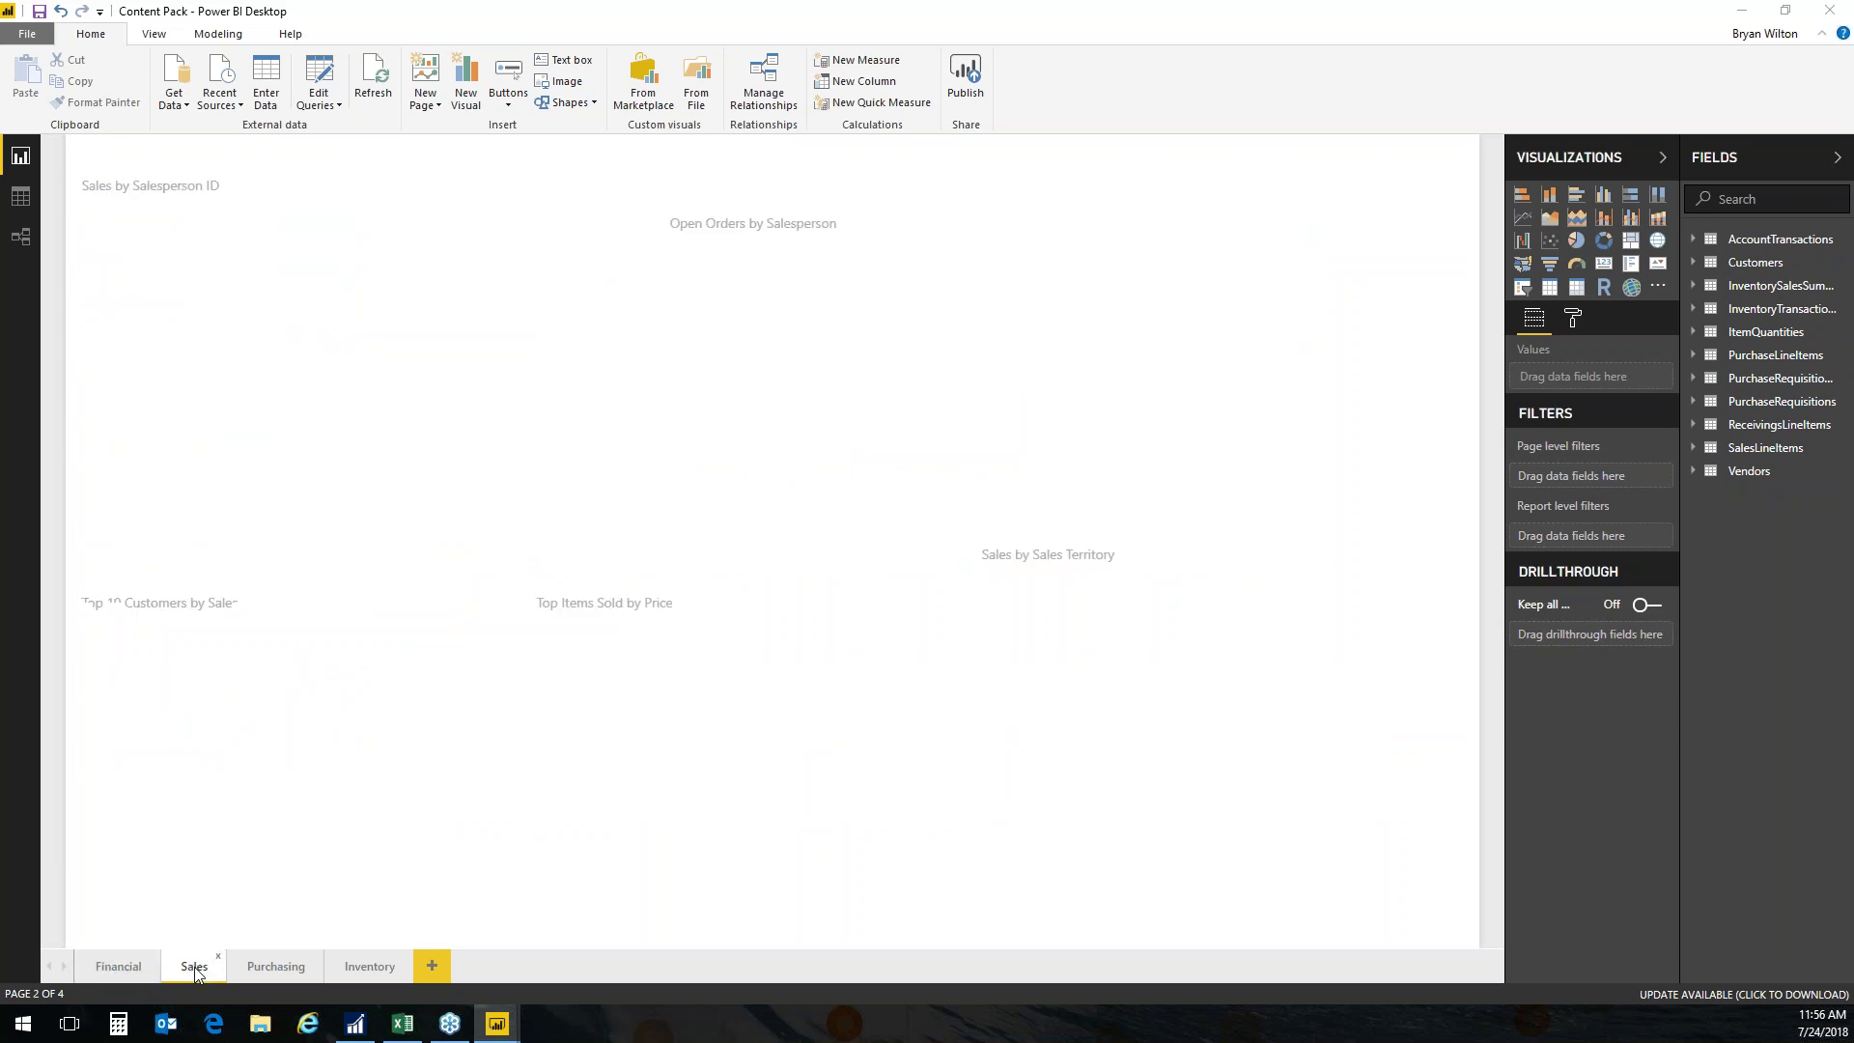
click(276, 967)
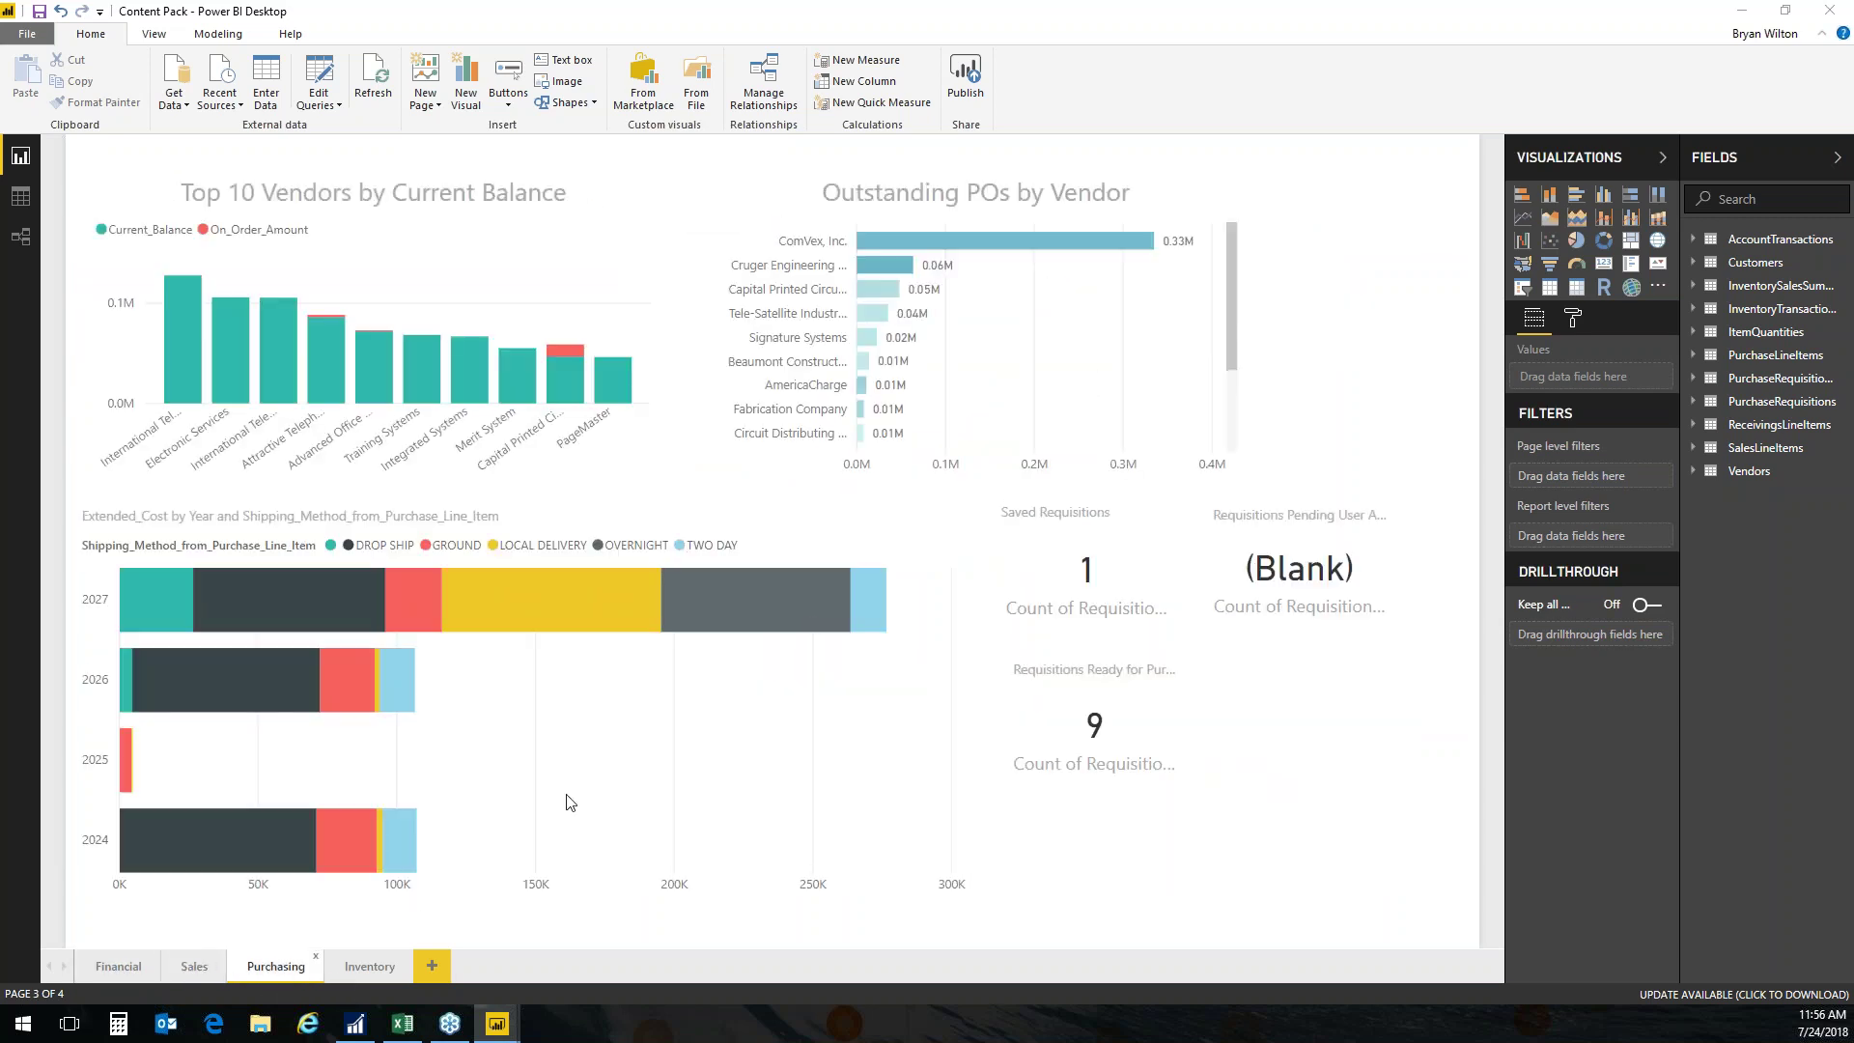
click(1738, 12)
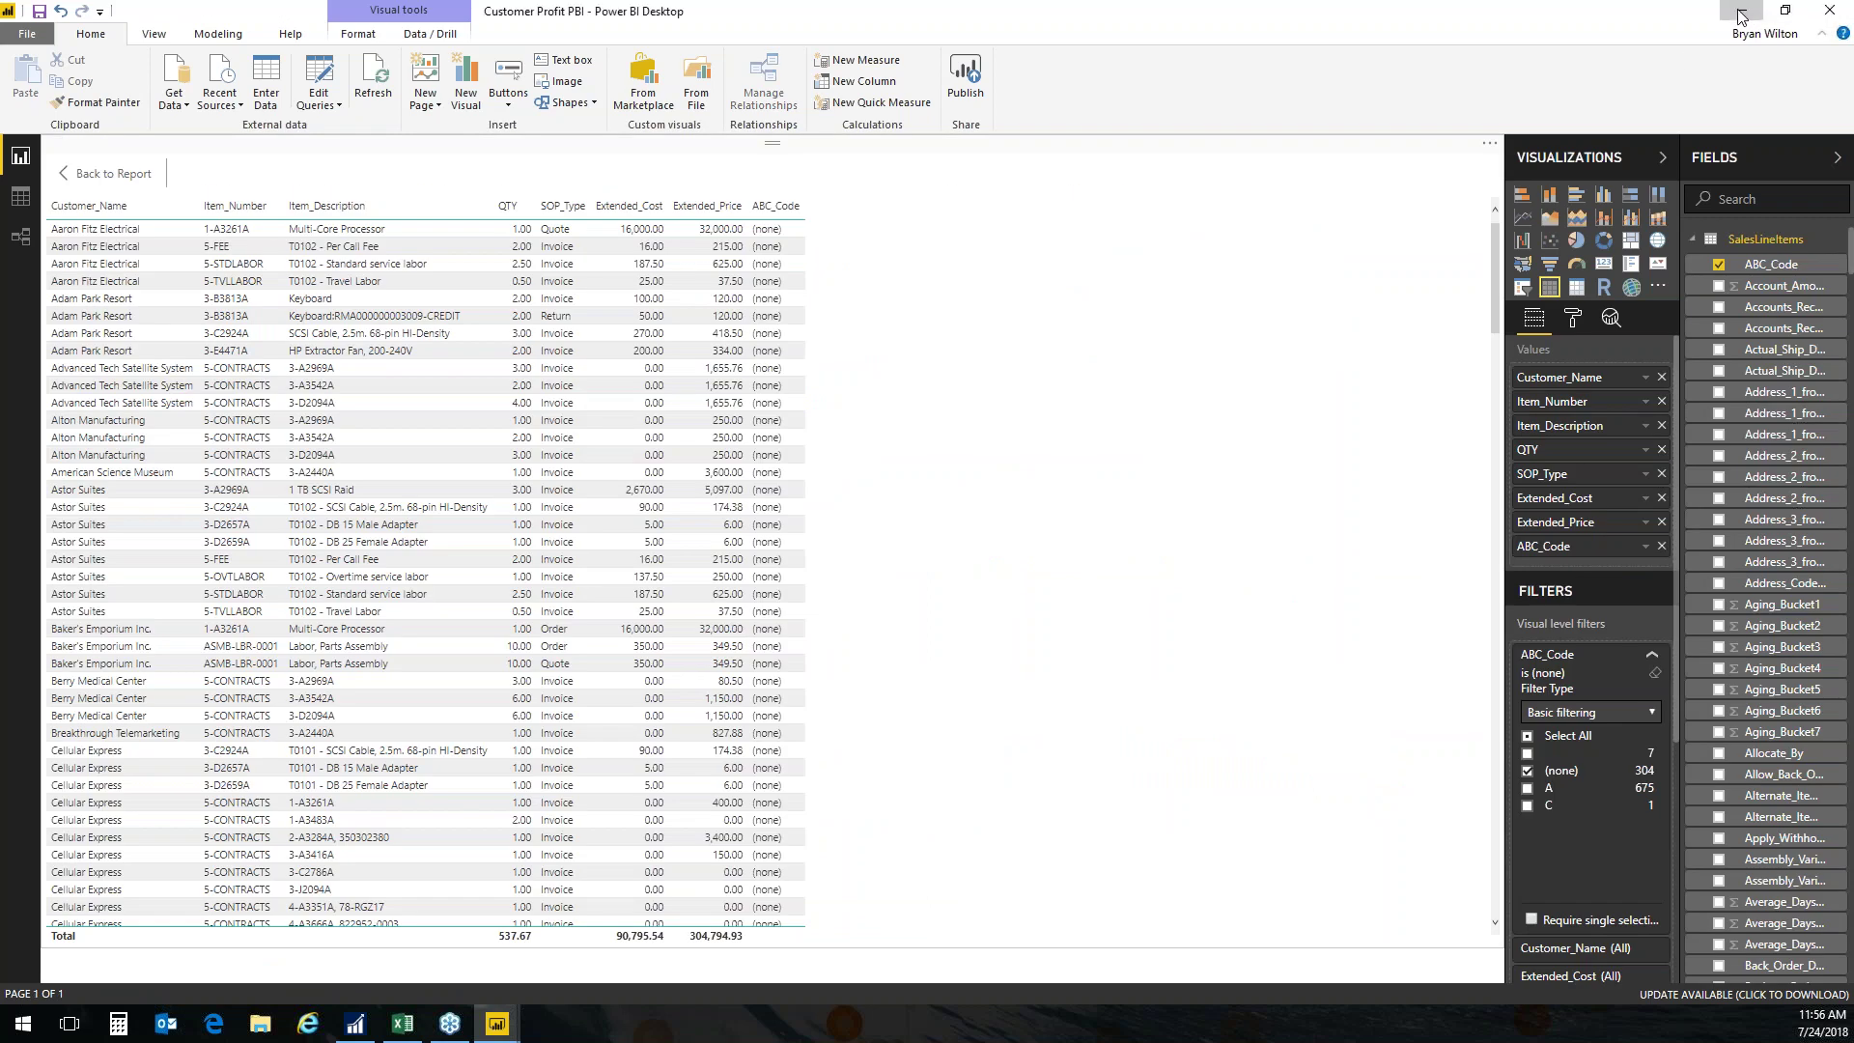
Back in GP, remove the Power BI home-page report and open Financial Excel Reports' TWO01 Financial Dashboard.
click(1733, 15)
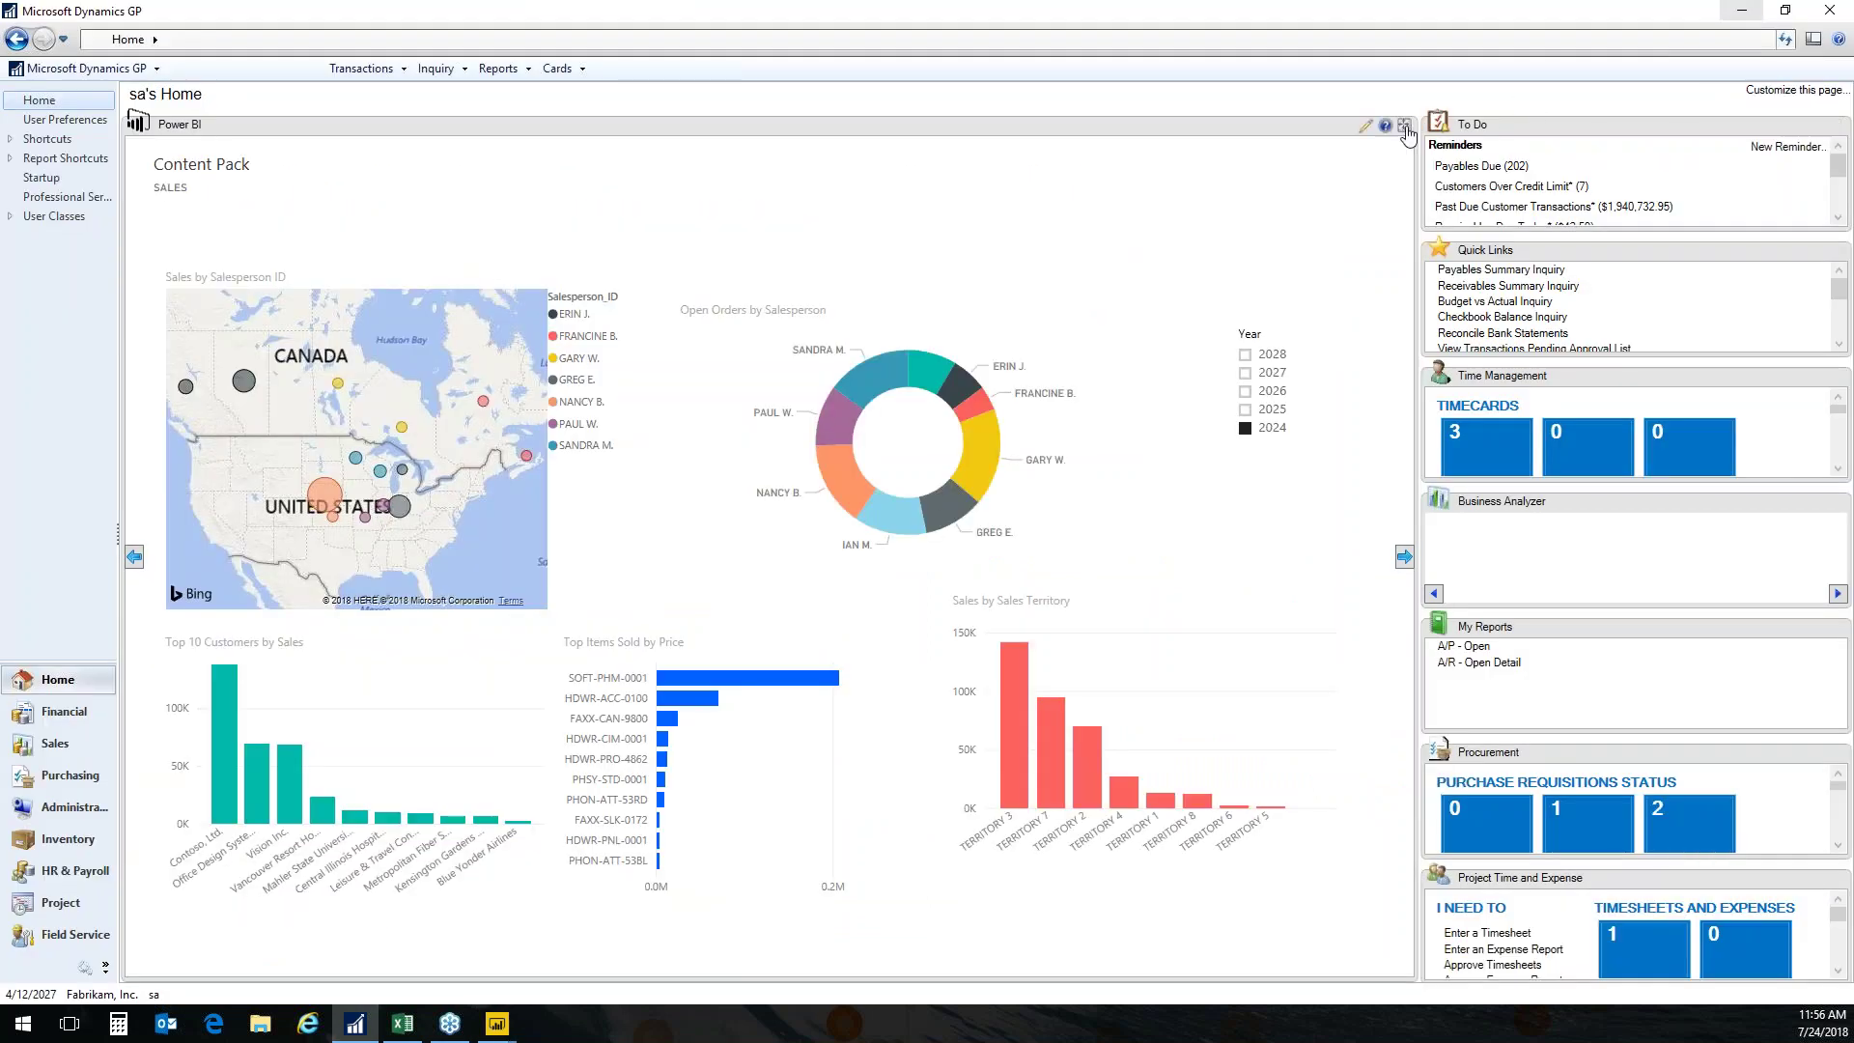
click(1405, 126)
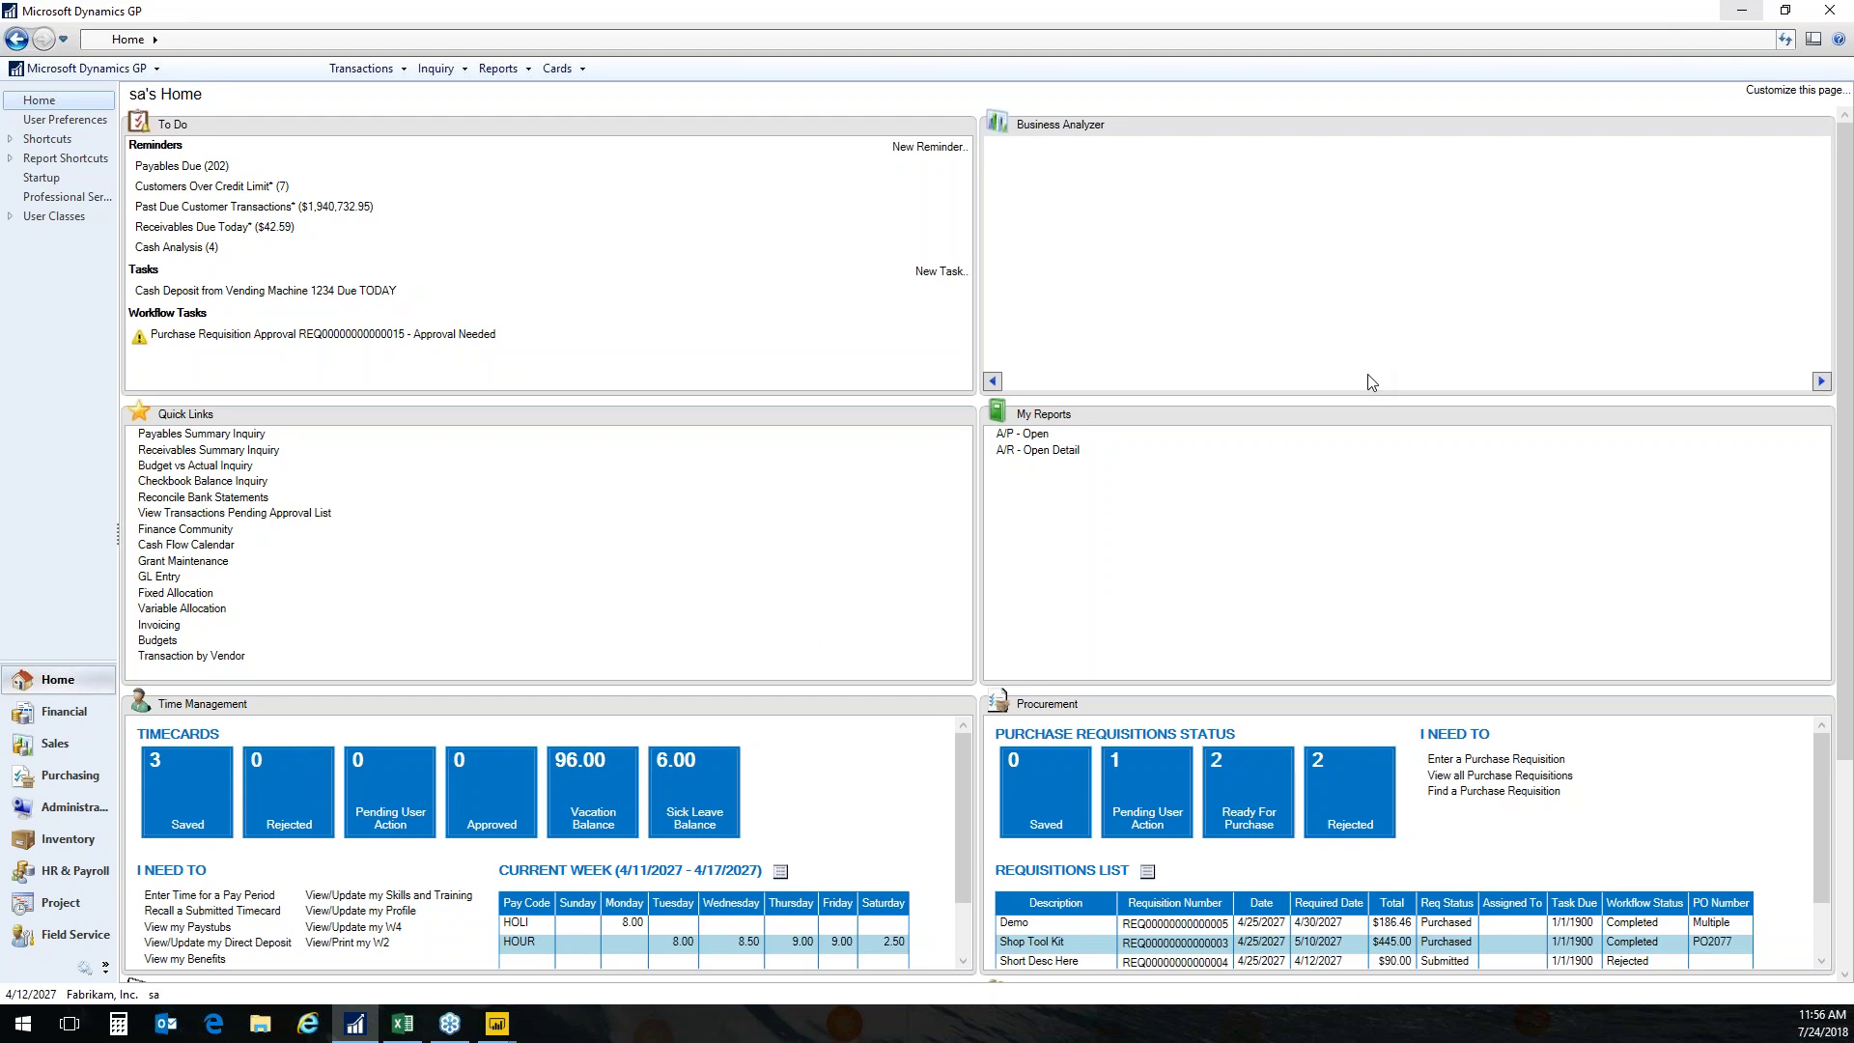
mouse_move(1371, 382)
click(73, 701)
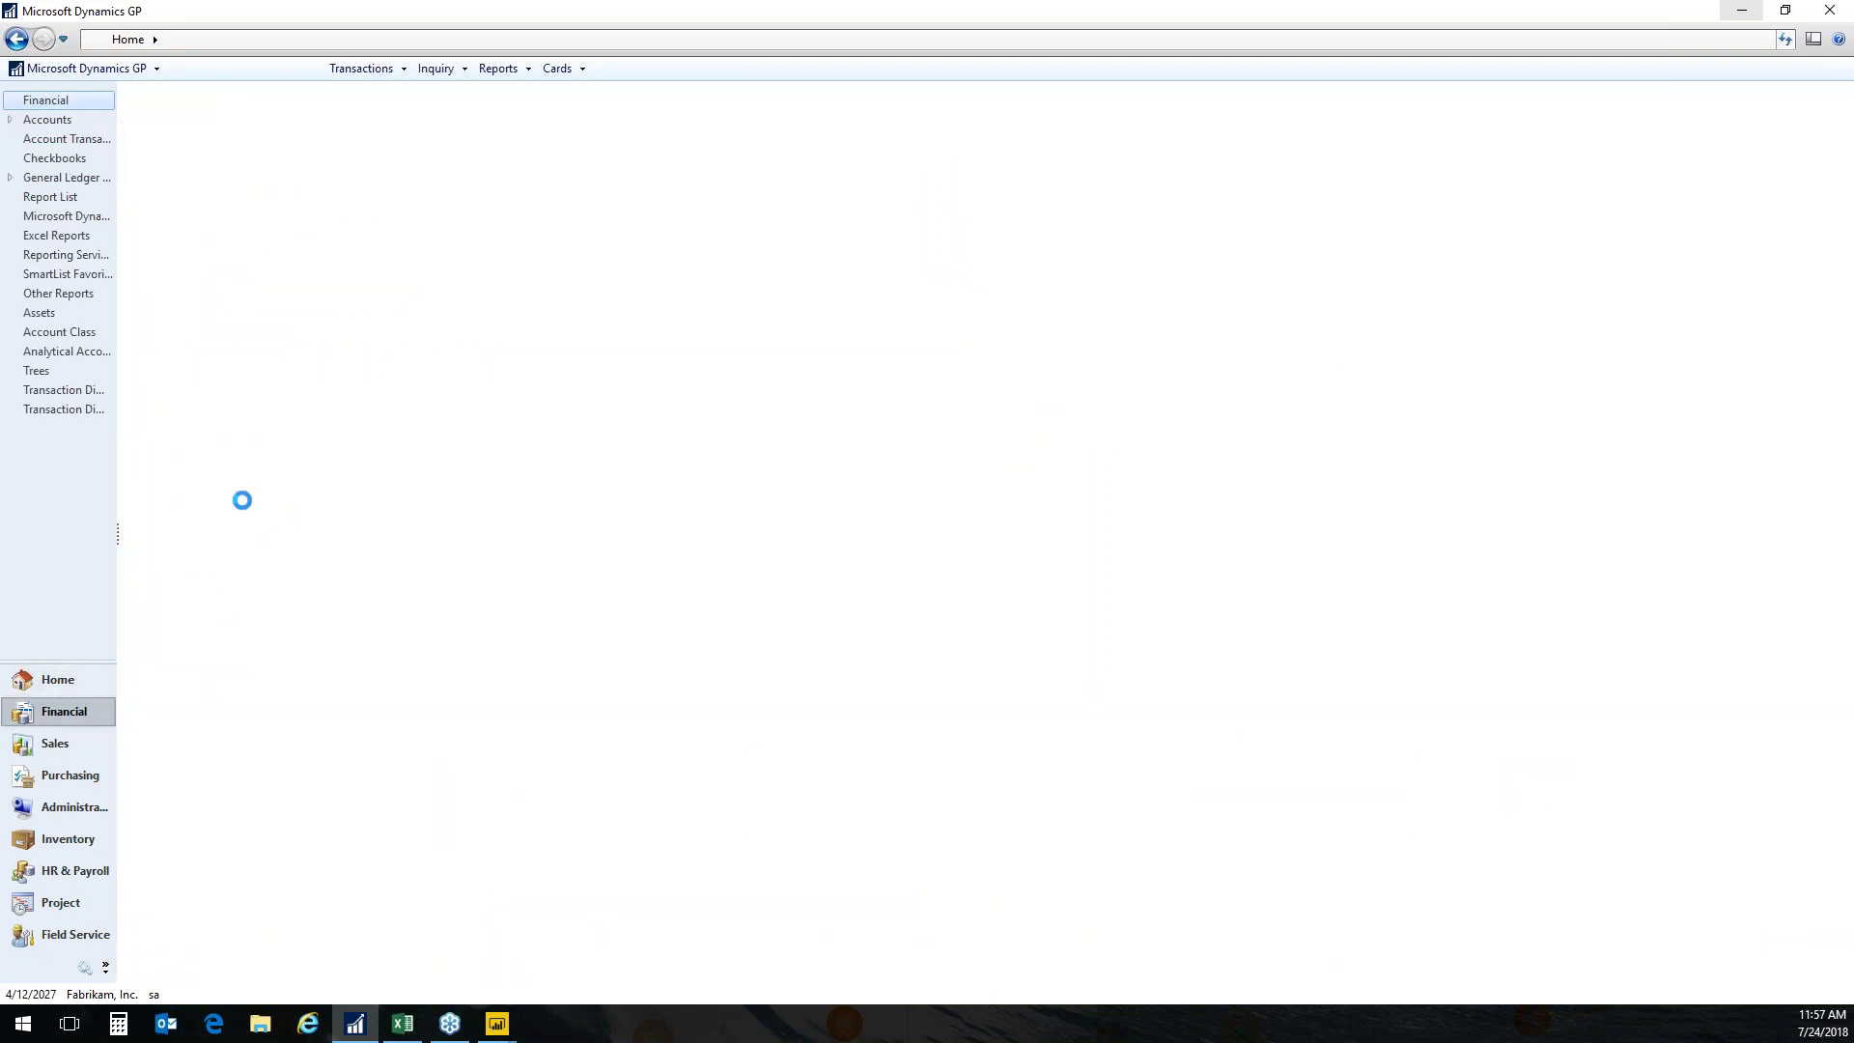
click(56, 236)
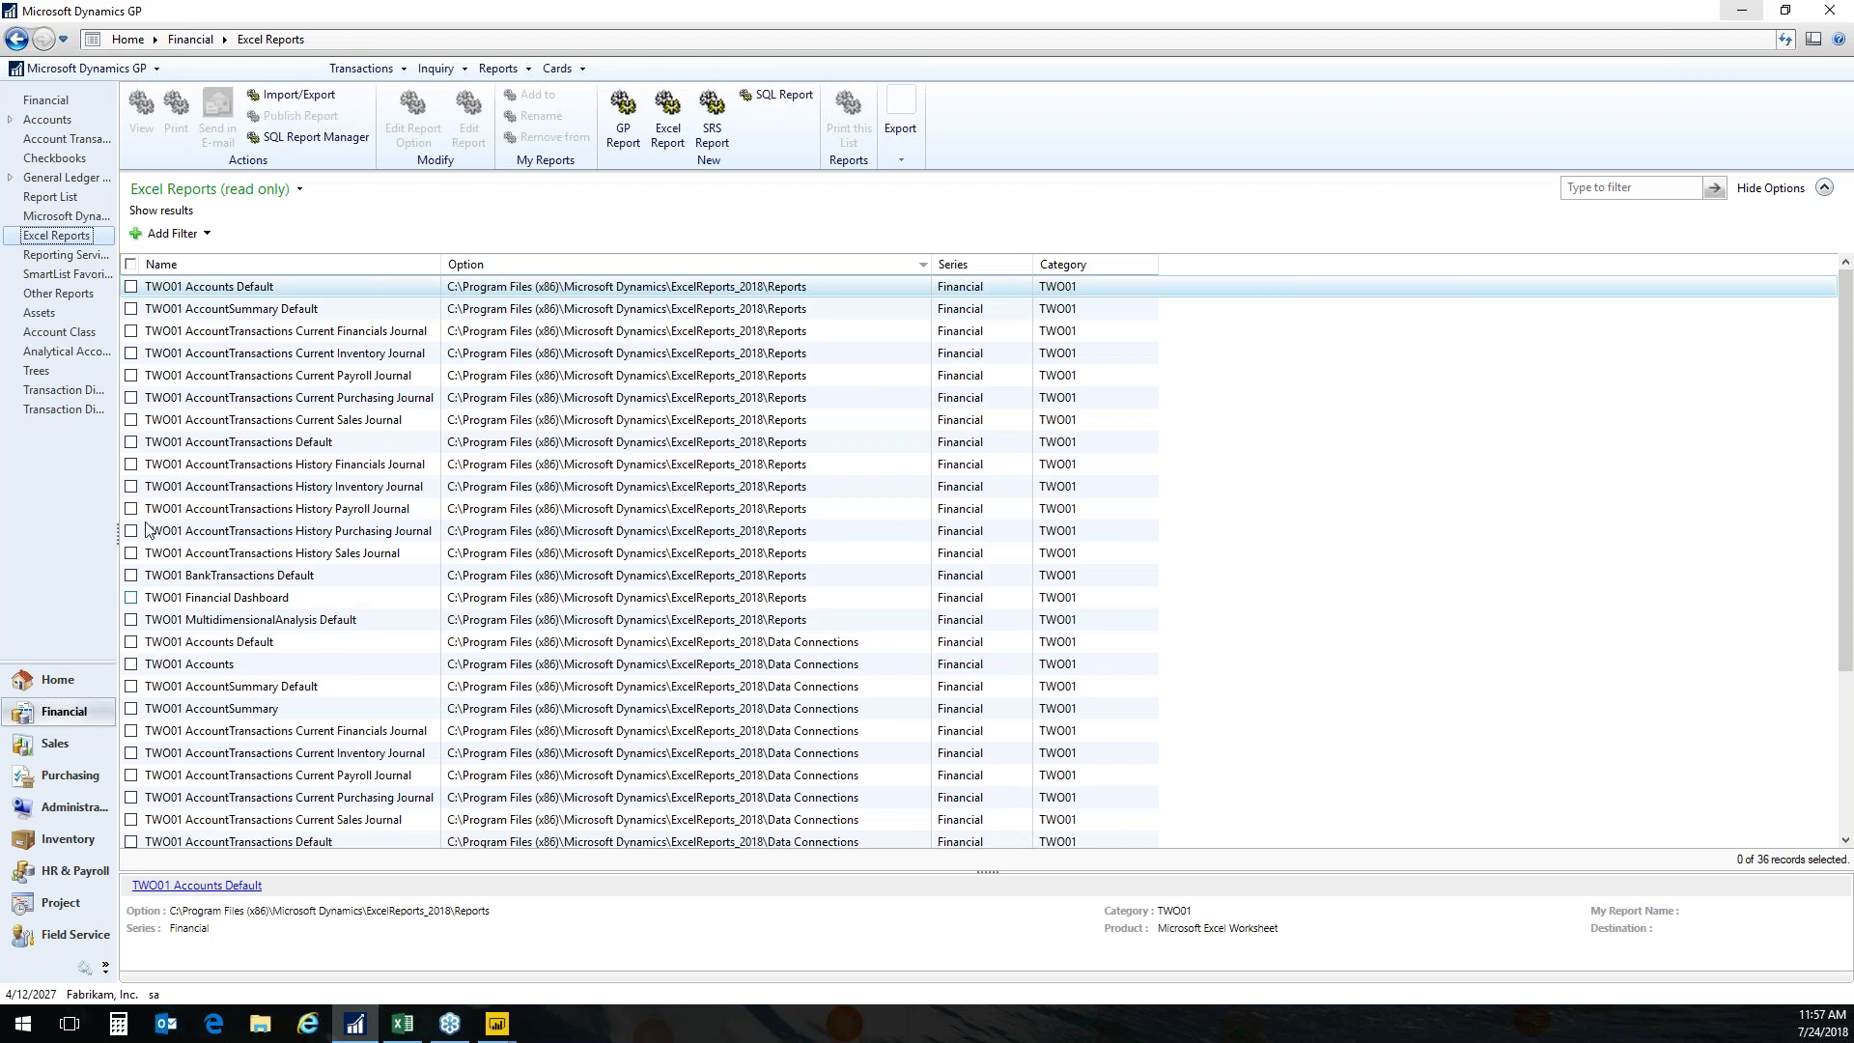
click(235, 596)
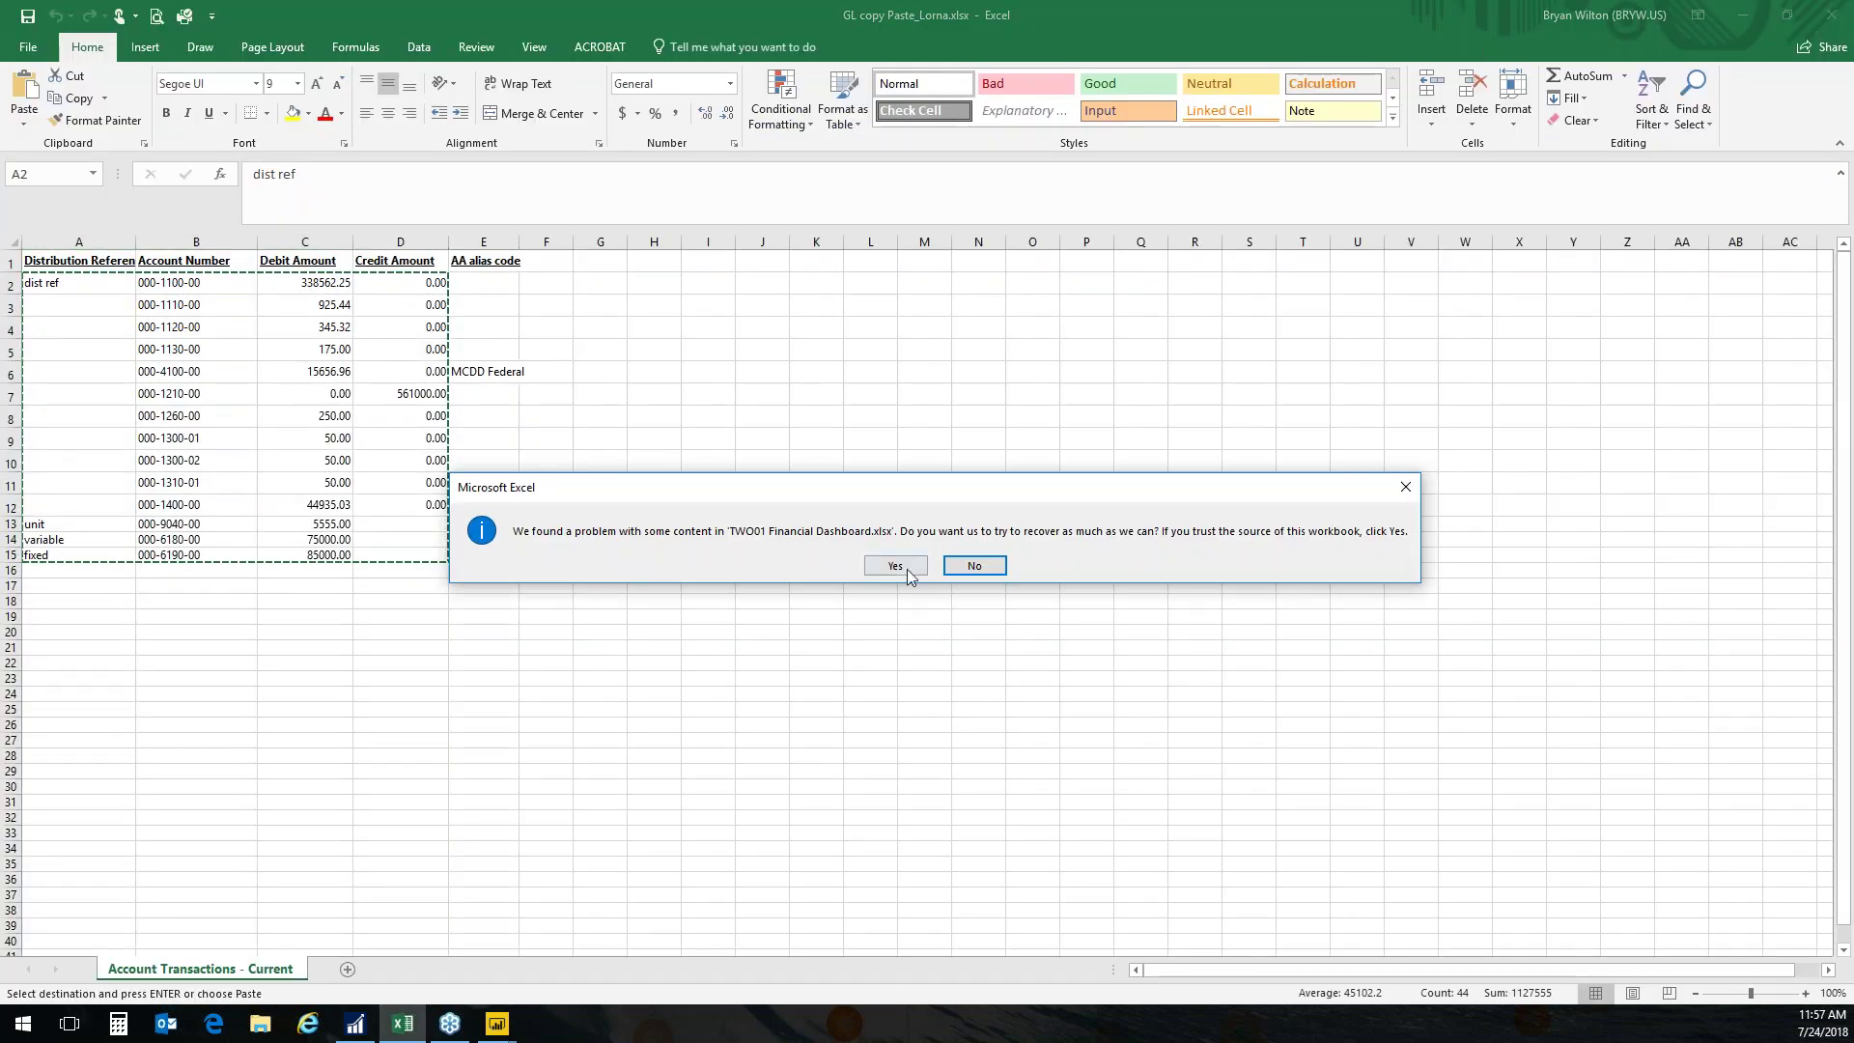
Recover the TWO01 Financial Dashboard workbook's content and dismiss the repair summary.
click(897, 576)
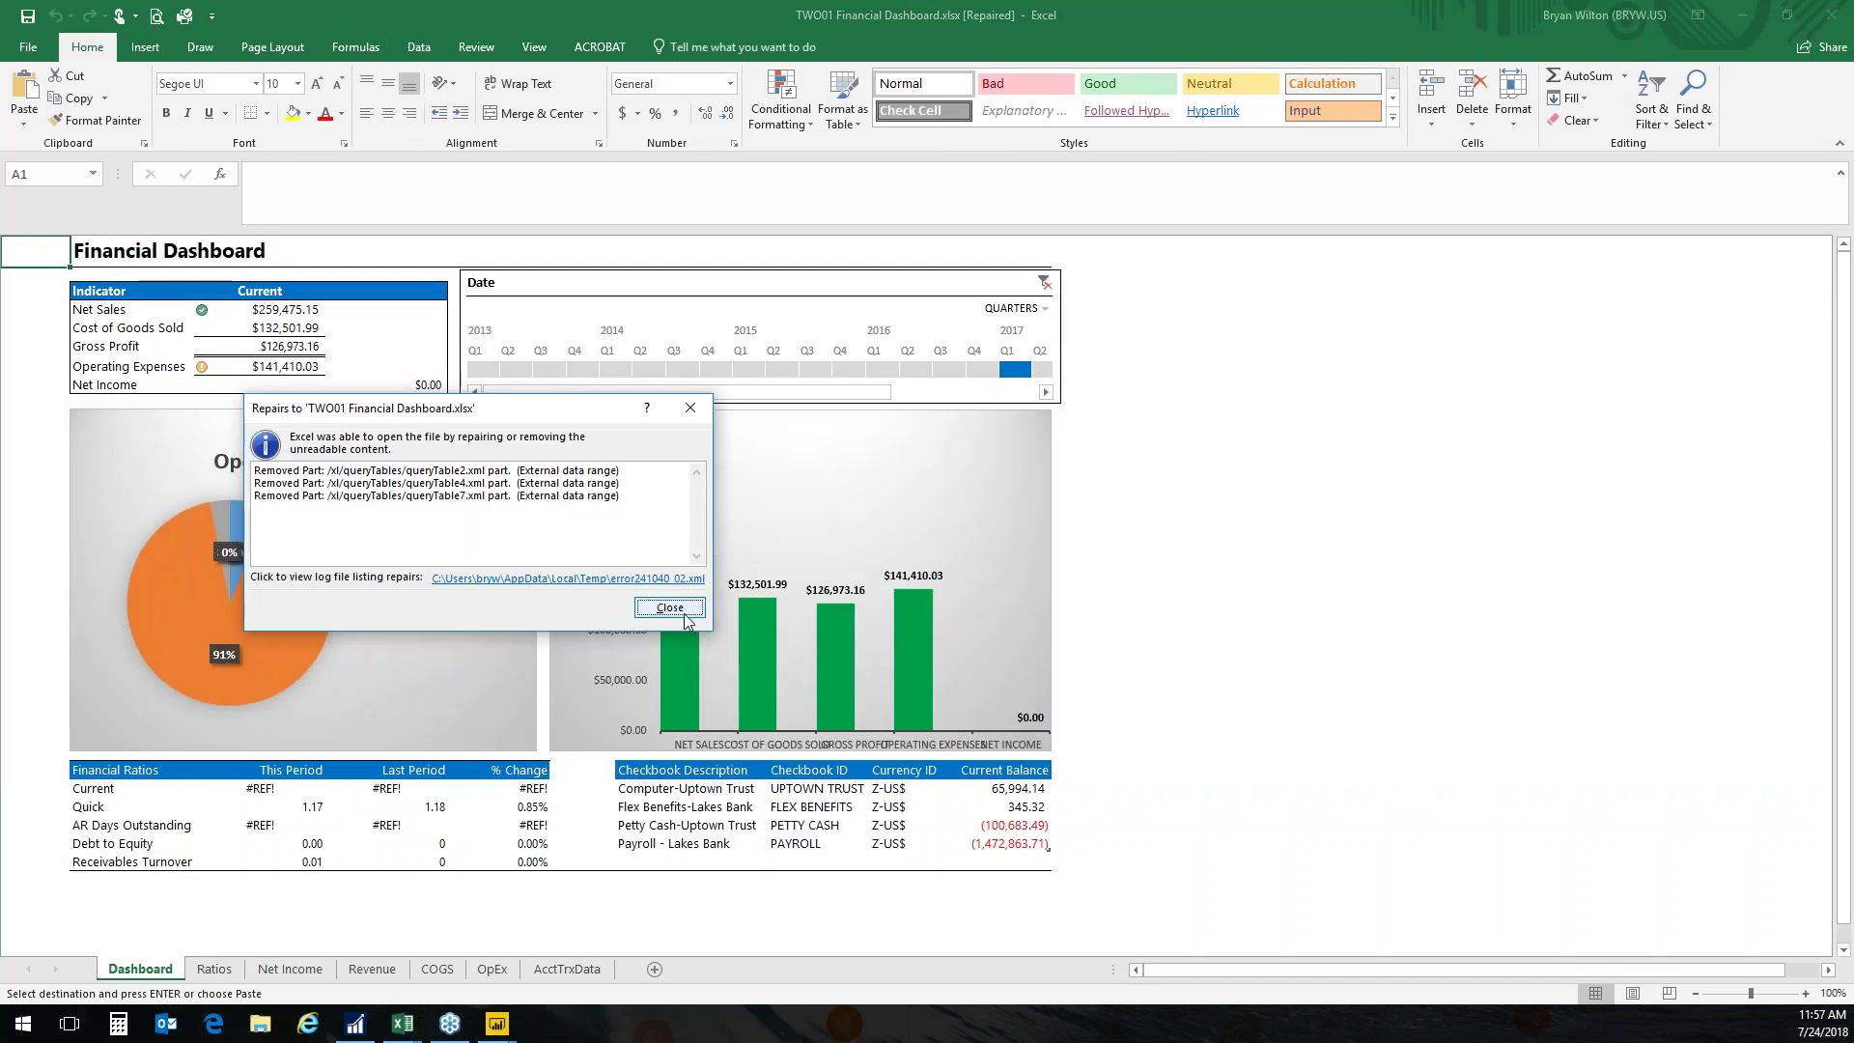
click(679, 610)
click(1062, 603)
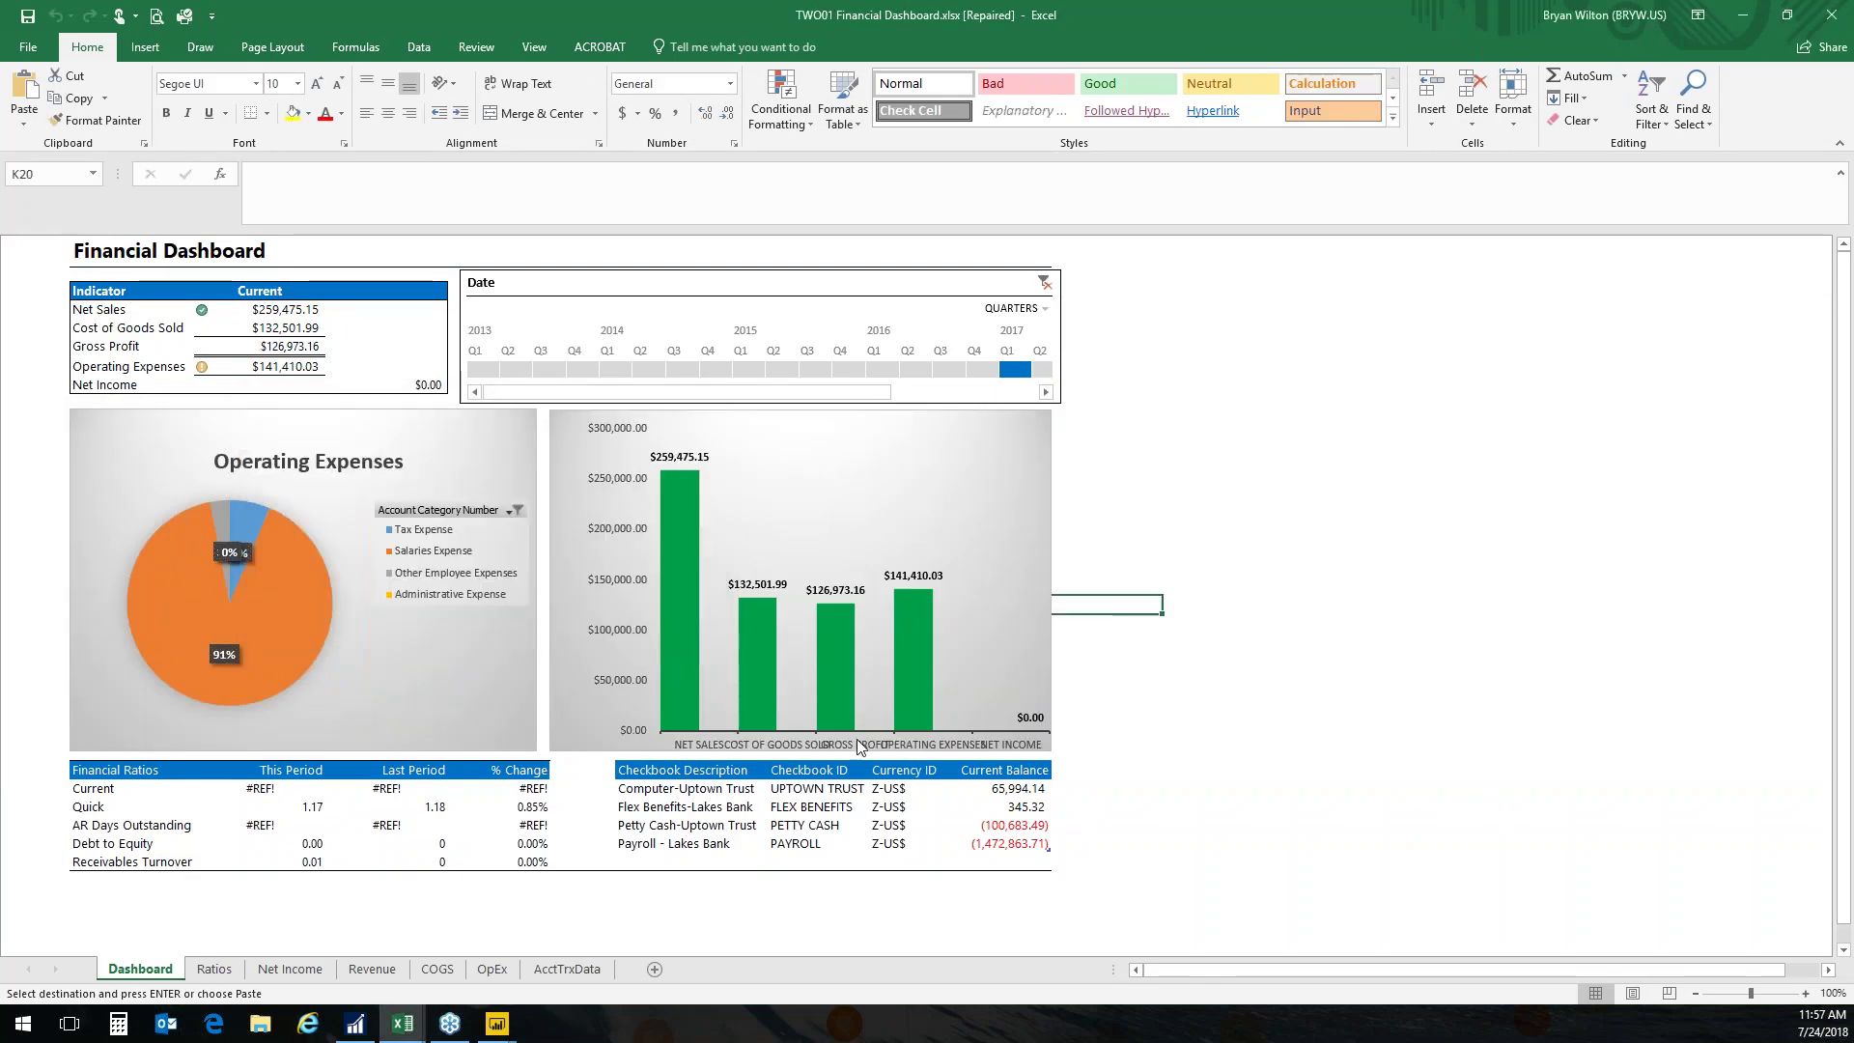
Look through the Ratios, Net Income, Revenue, COGS, OpEx and AcctTrxData sheets, ending on Dashboard.
click(214, 971)
click(291, 970)
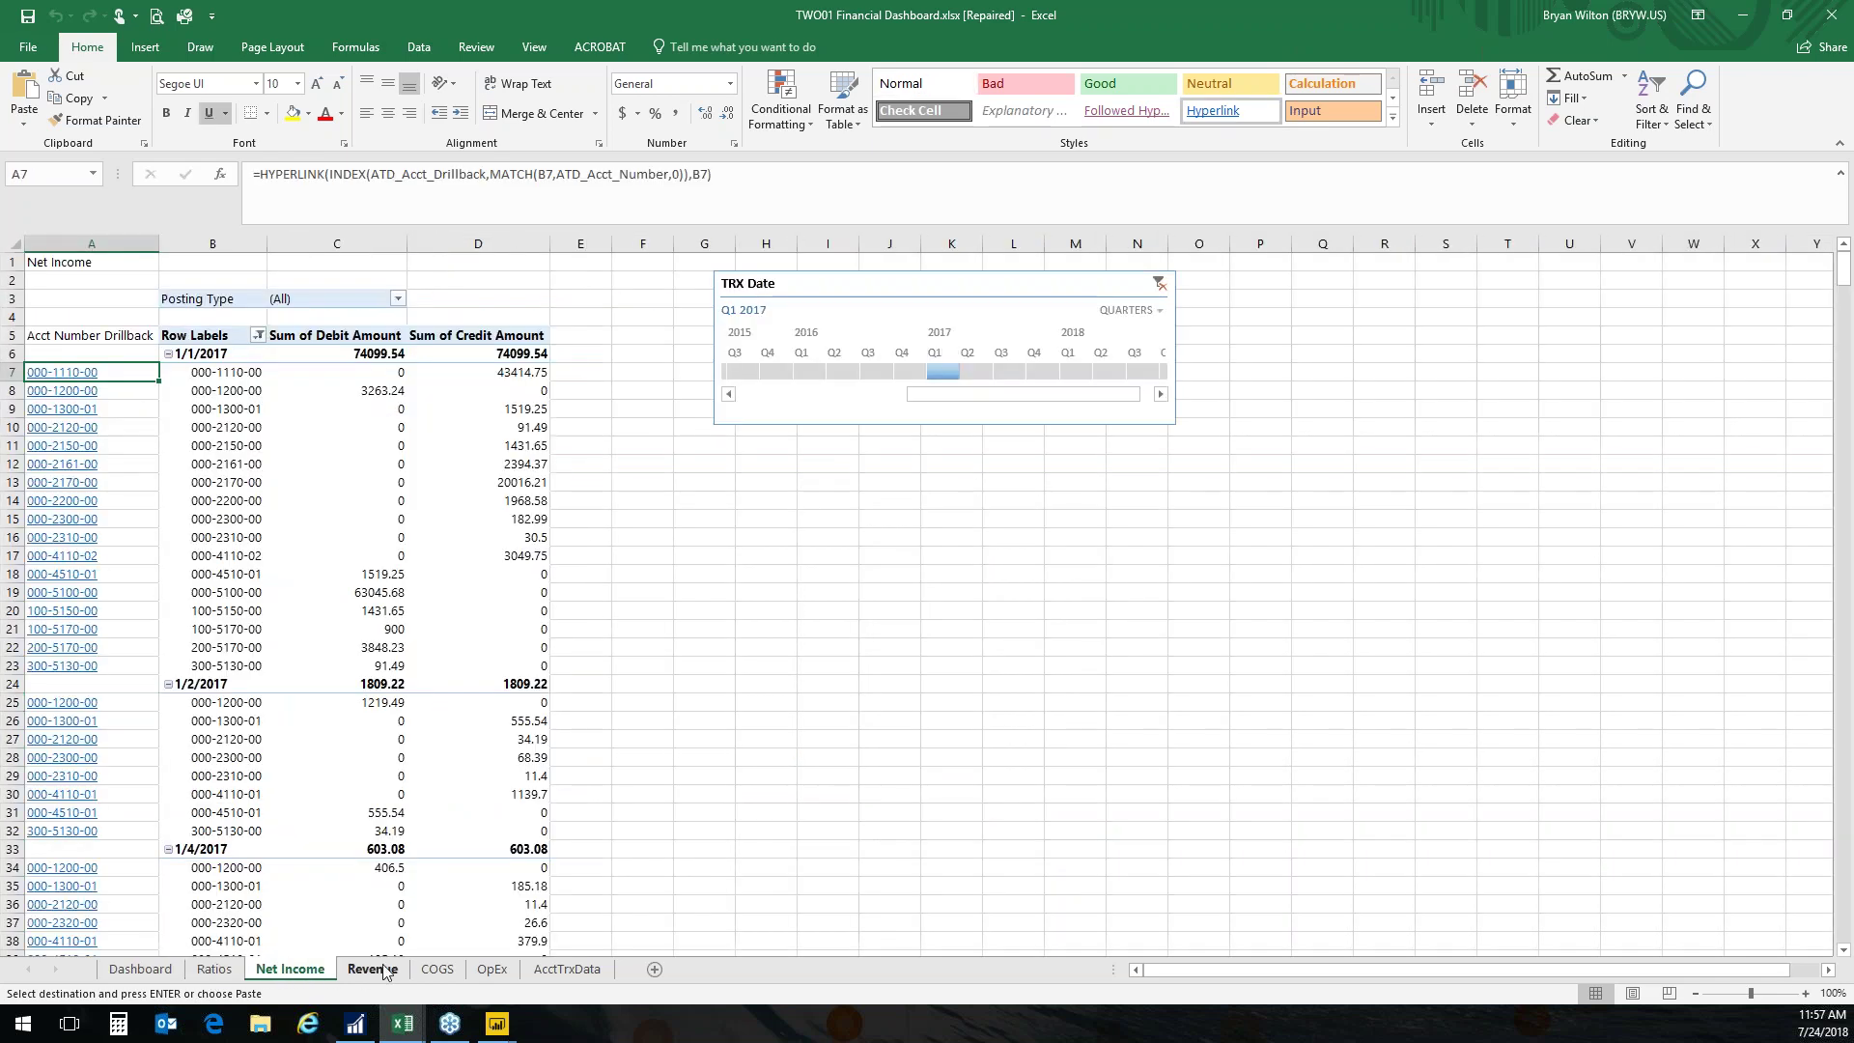
click(375, 971)
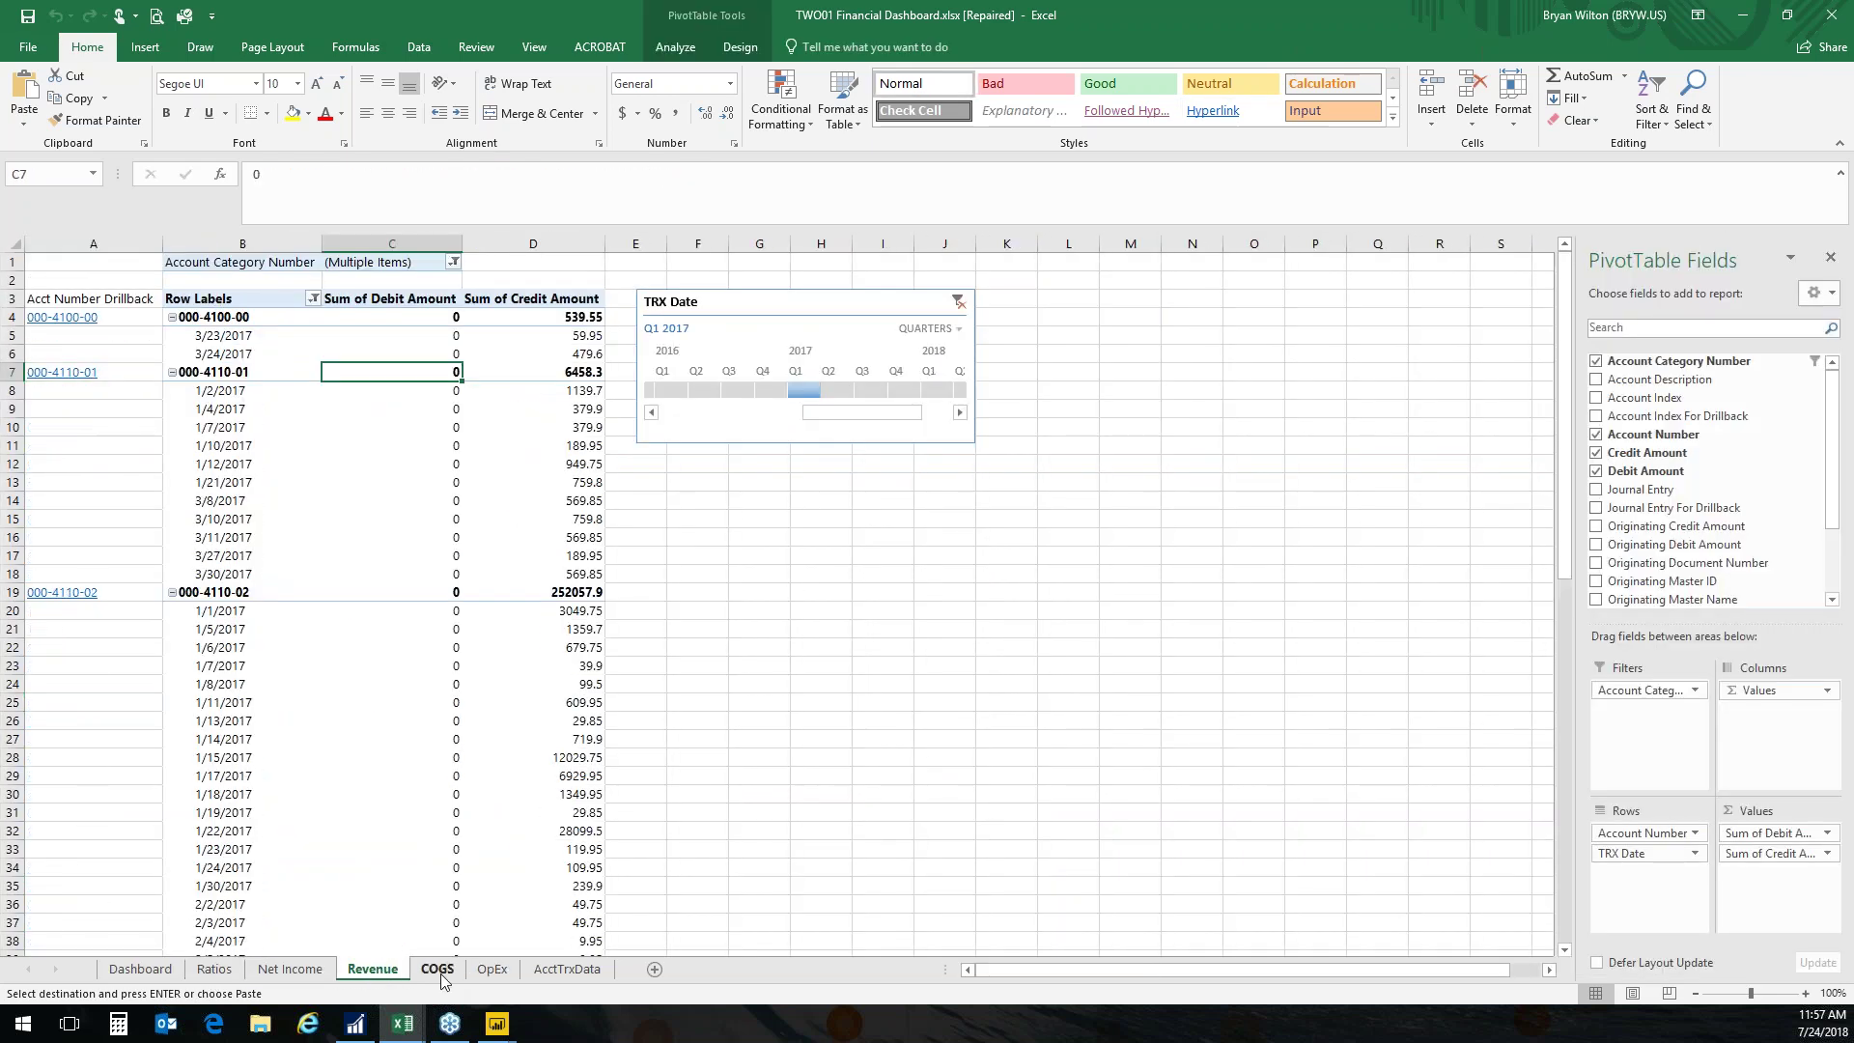
click(437, 969)
click(491, 970)
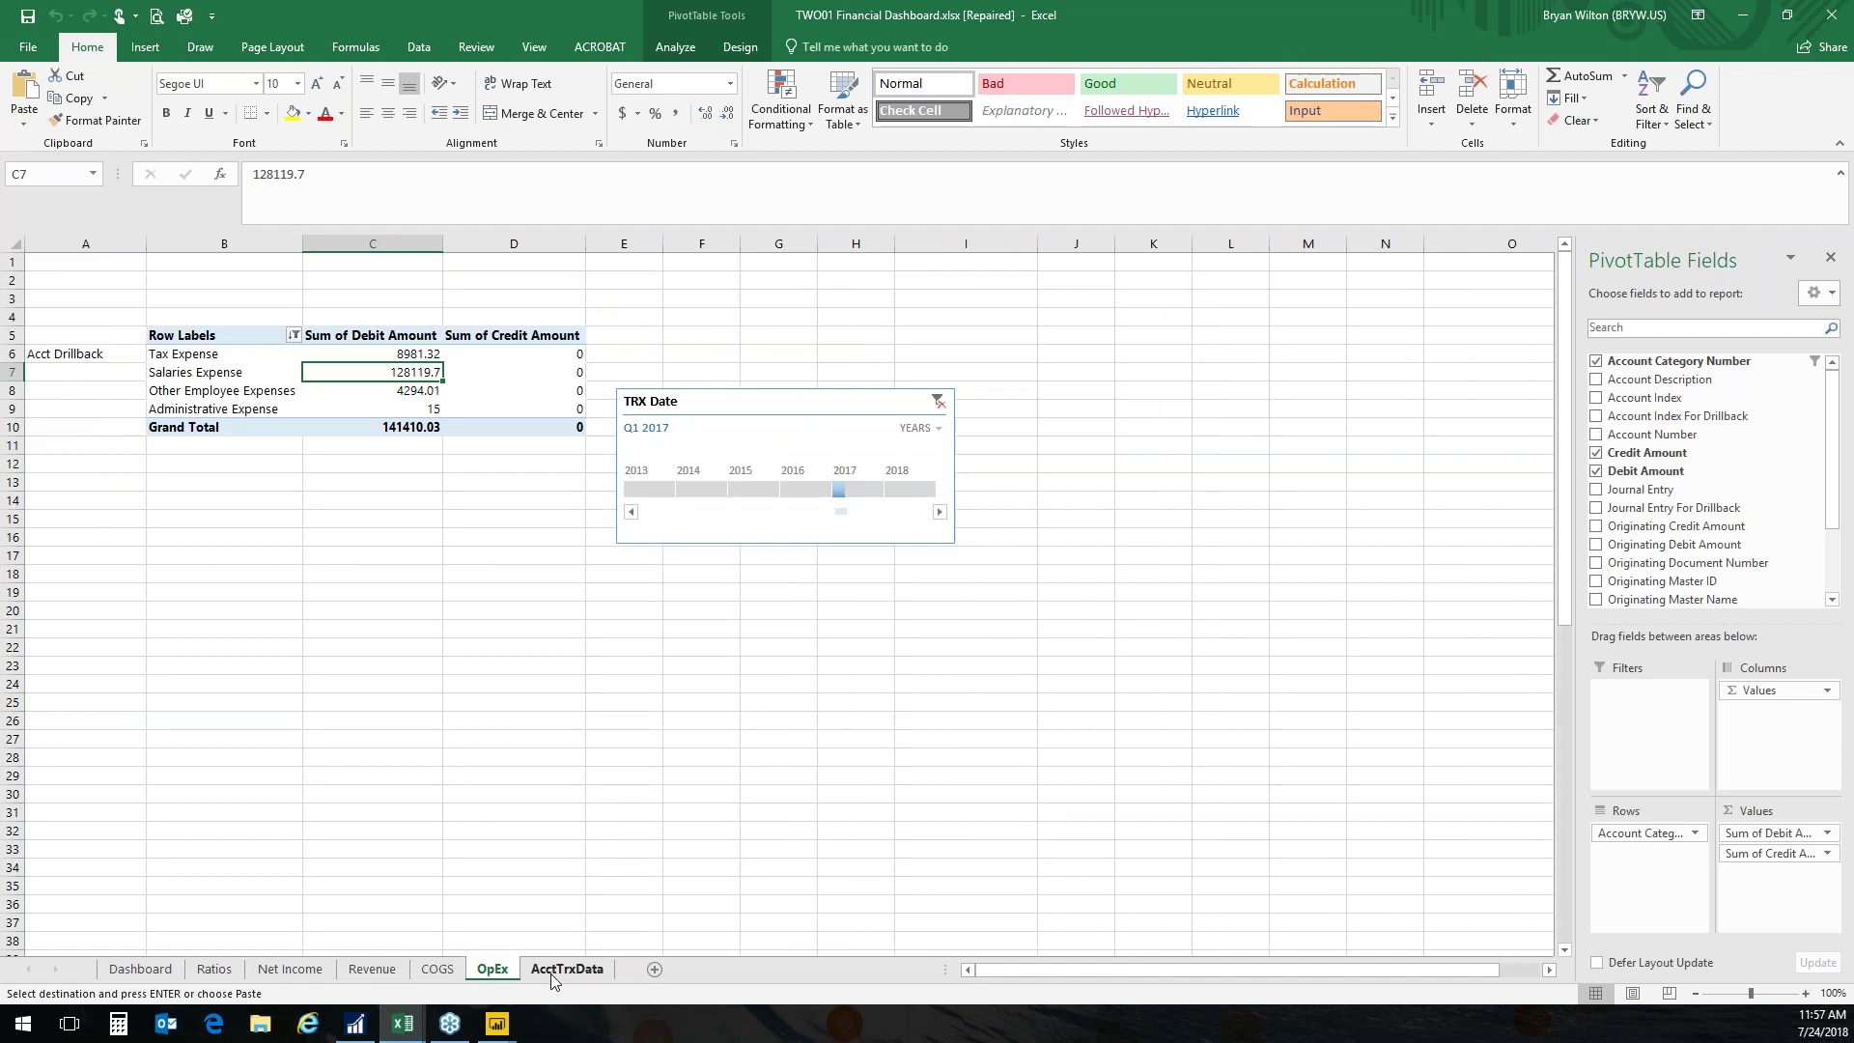
click(567, 970)
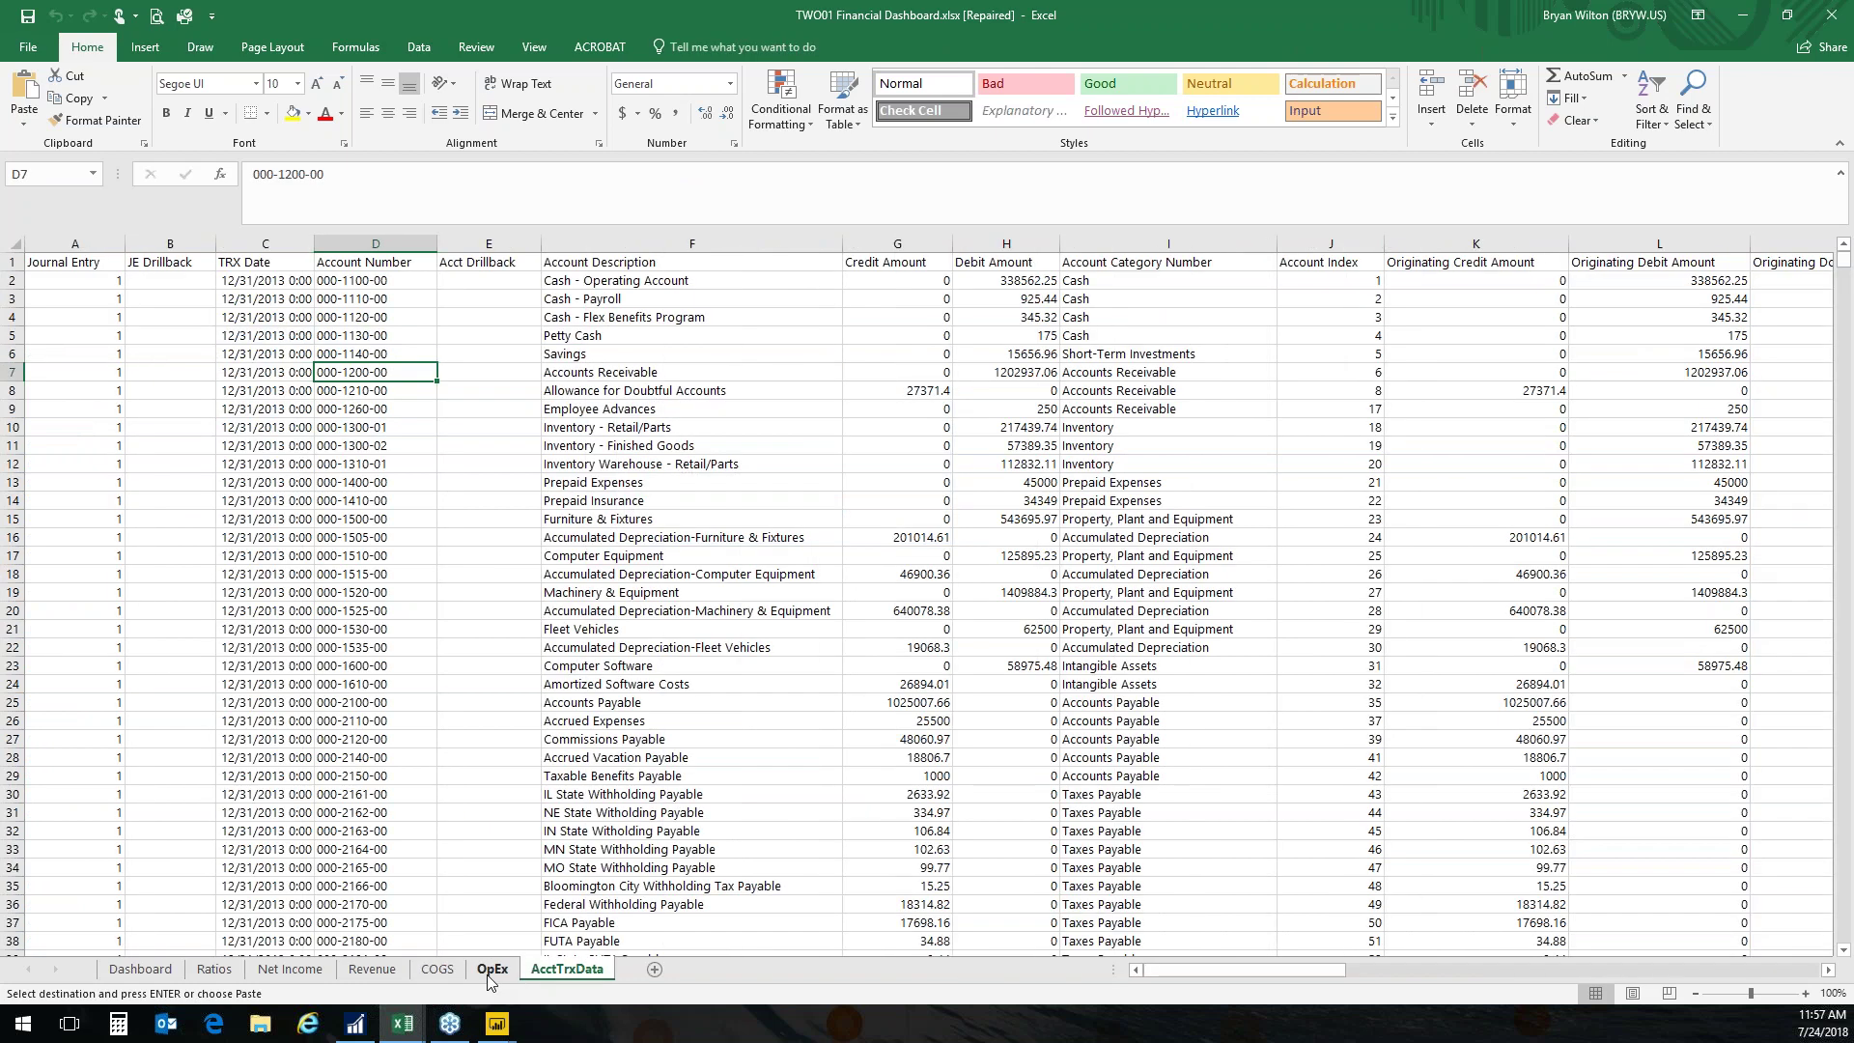
click(491, 970)
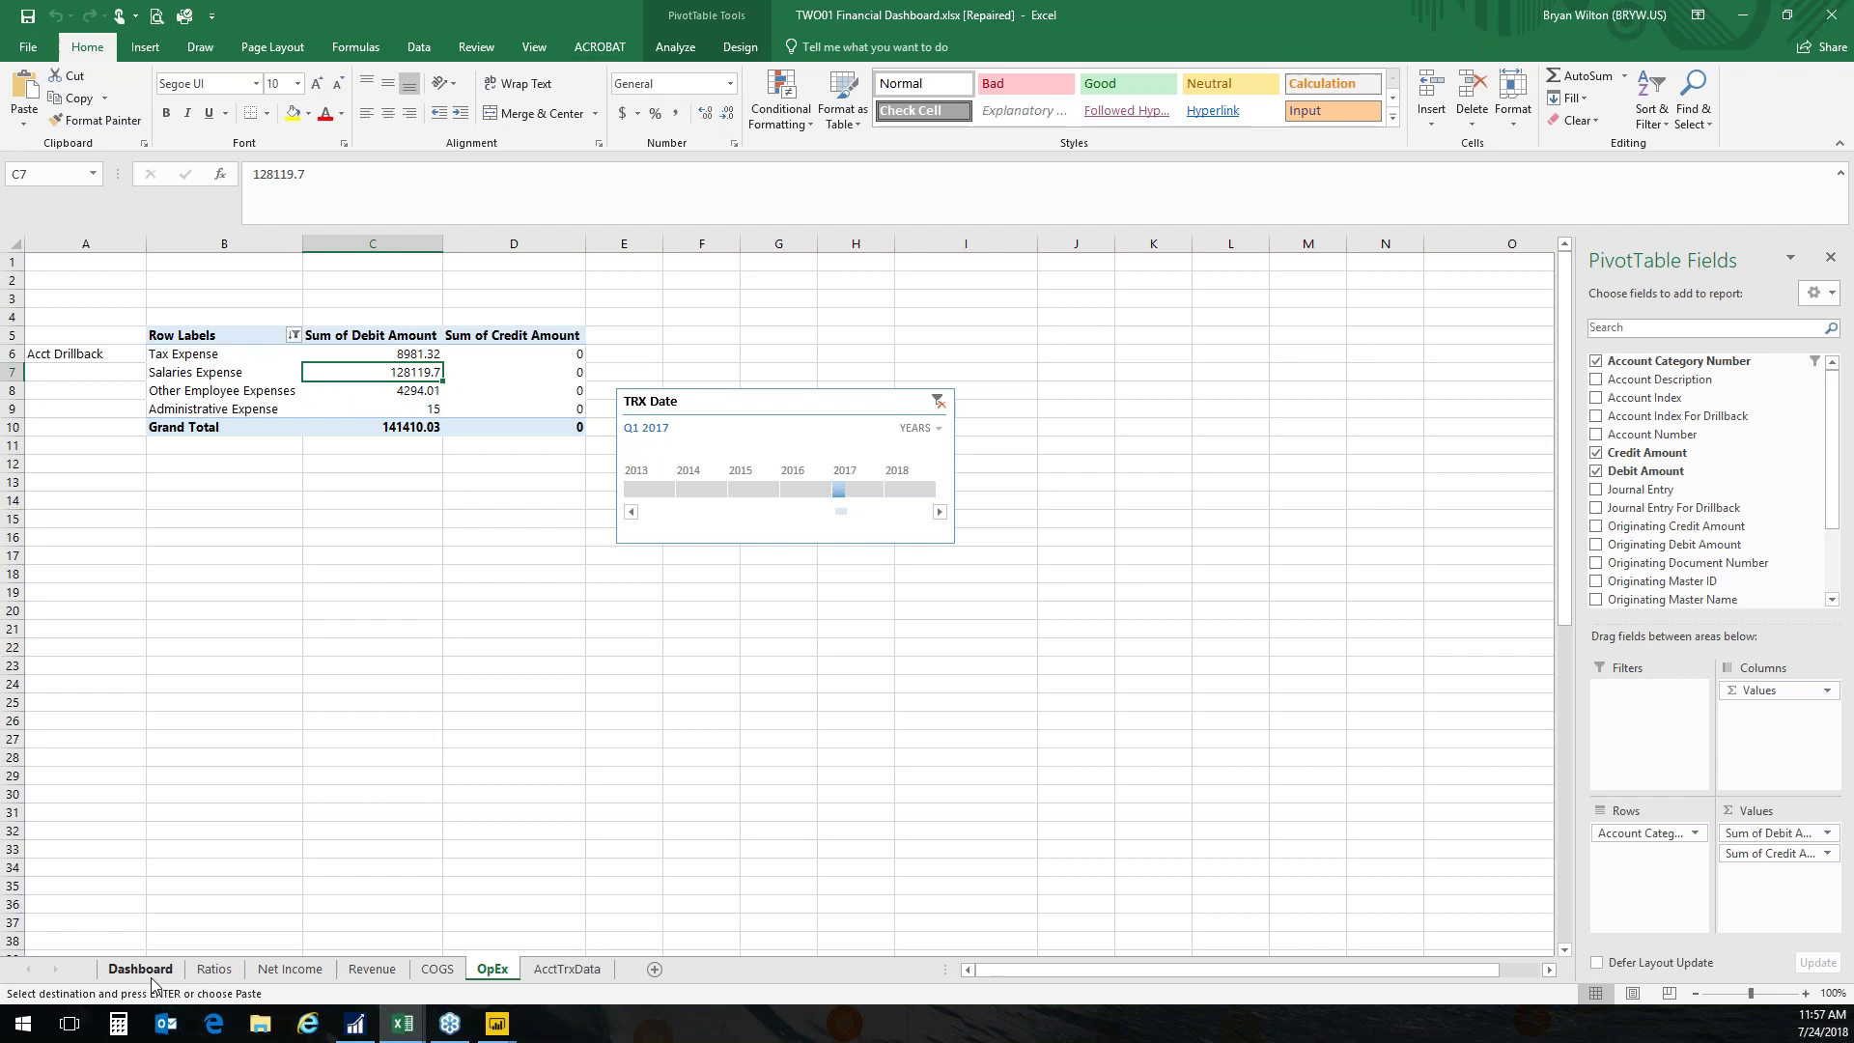
click(145, 970)
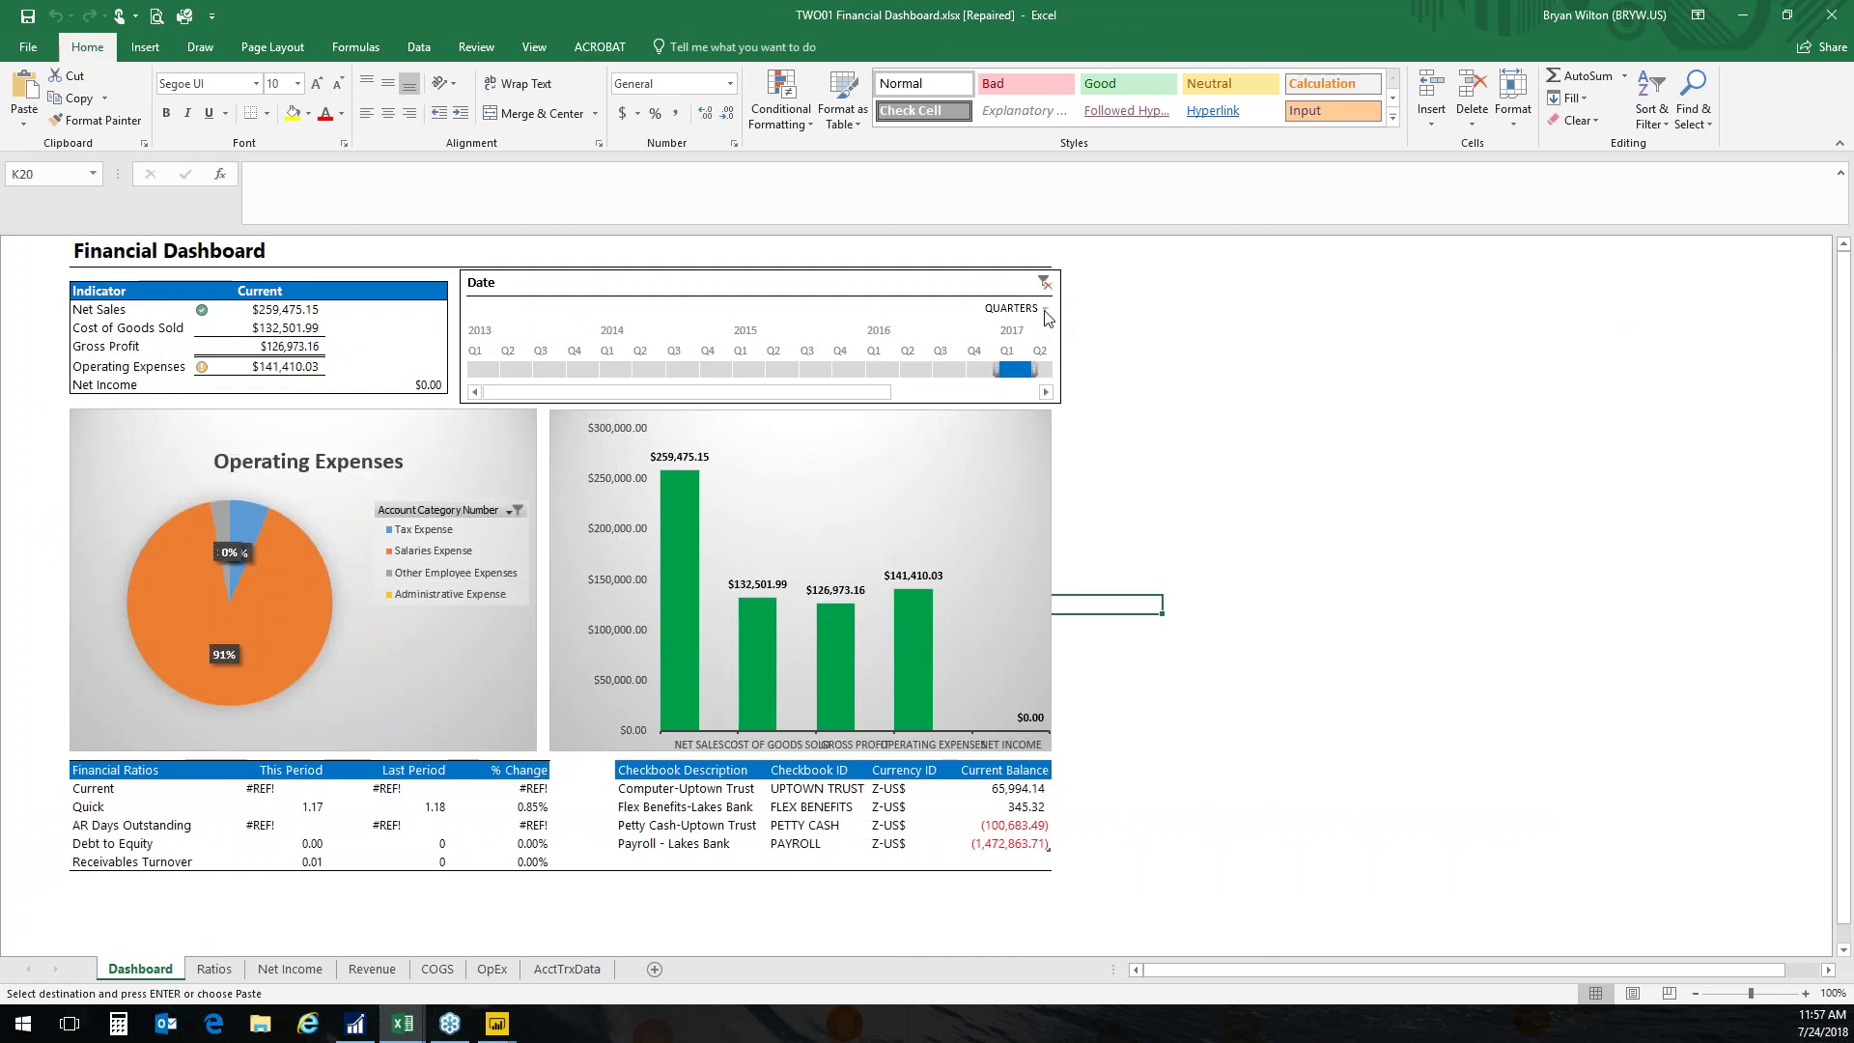
Keep the Date timeline on Quarters and stretch its selection from 2015 Q2 to 2018 Q1.
click(1044, 310)
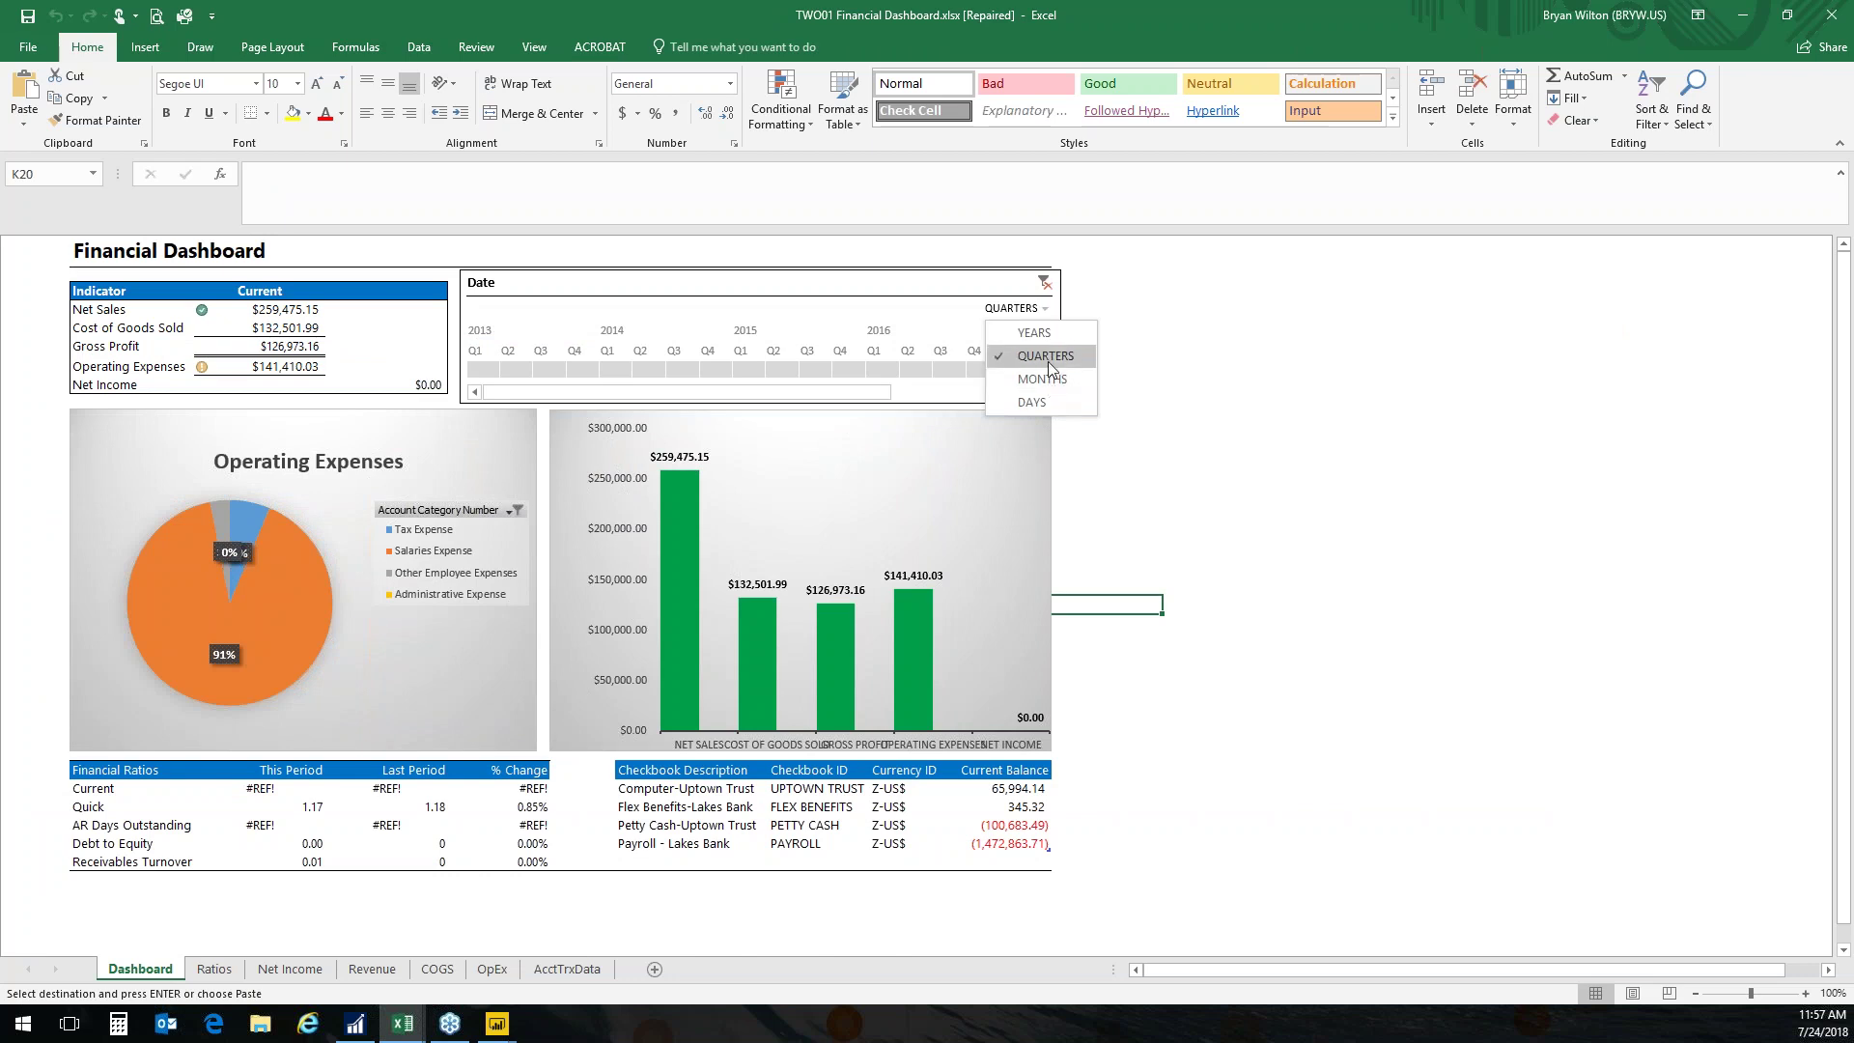
click(1045, 357)
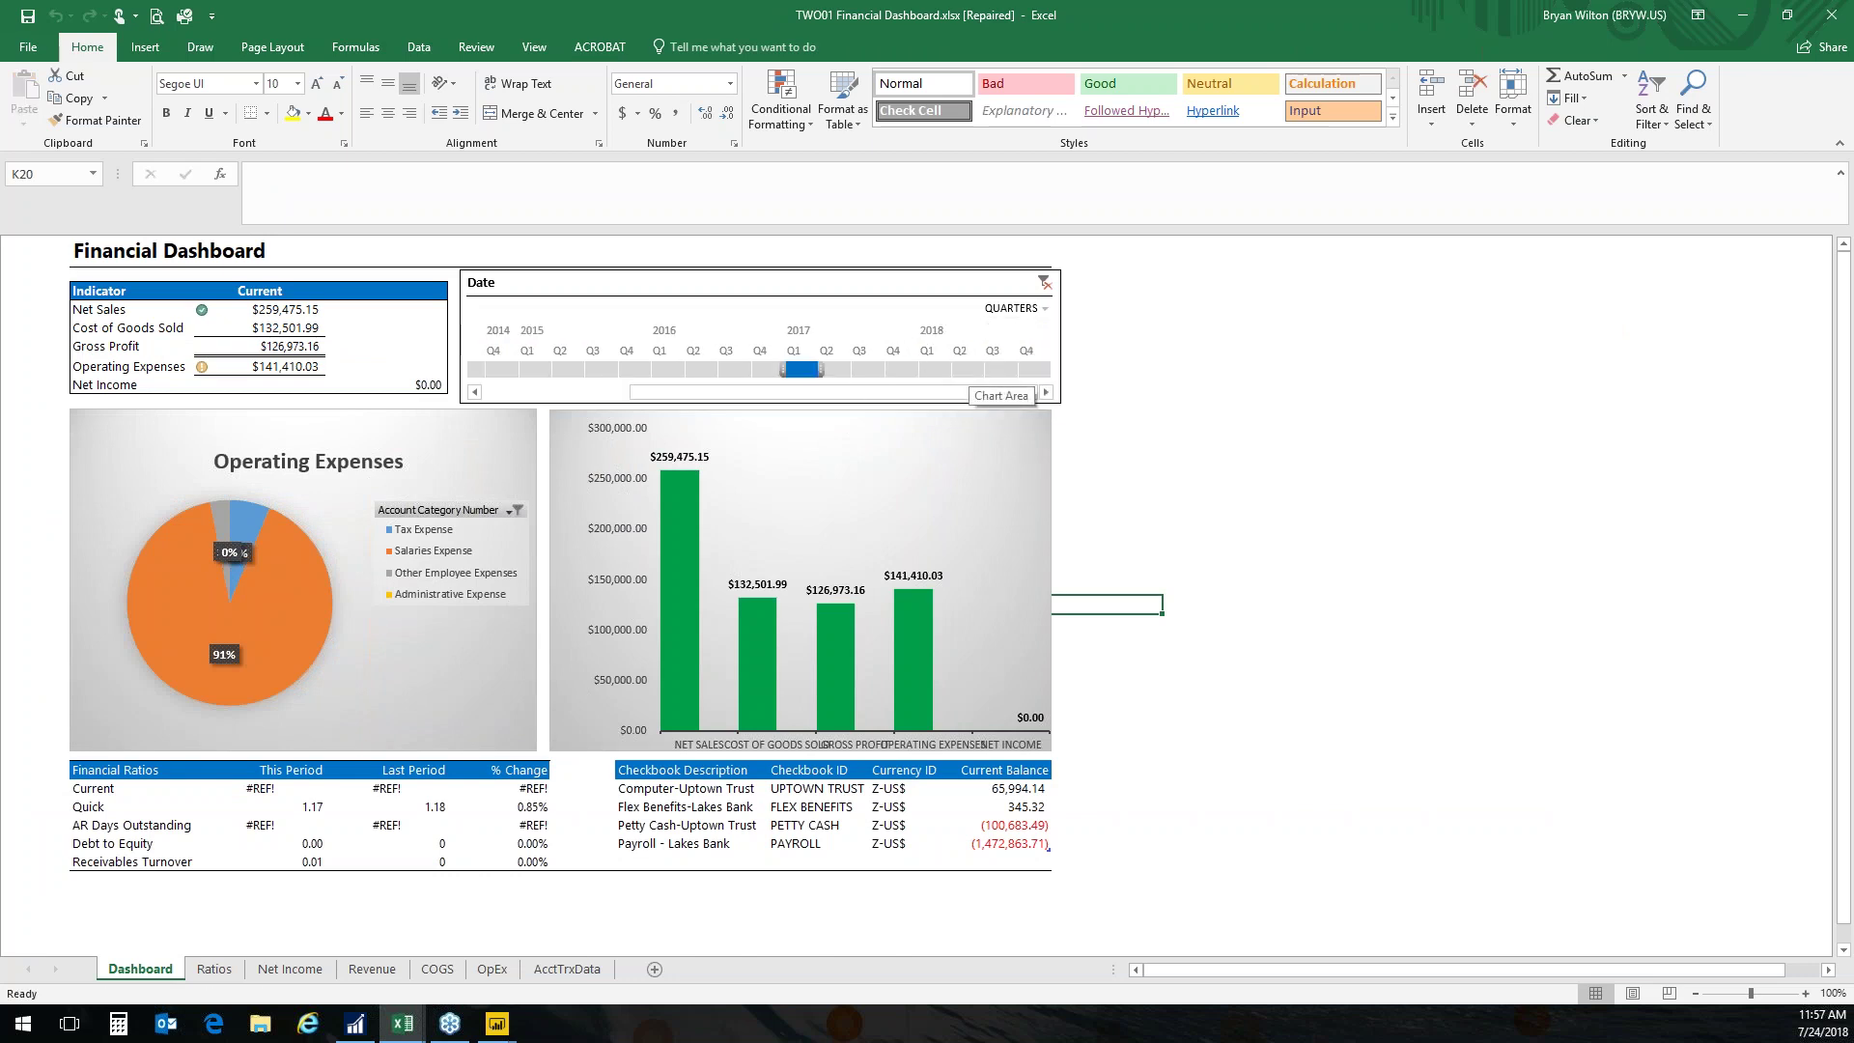
drag(821, 366, 954, 373)
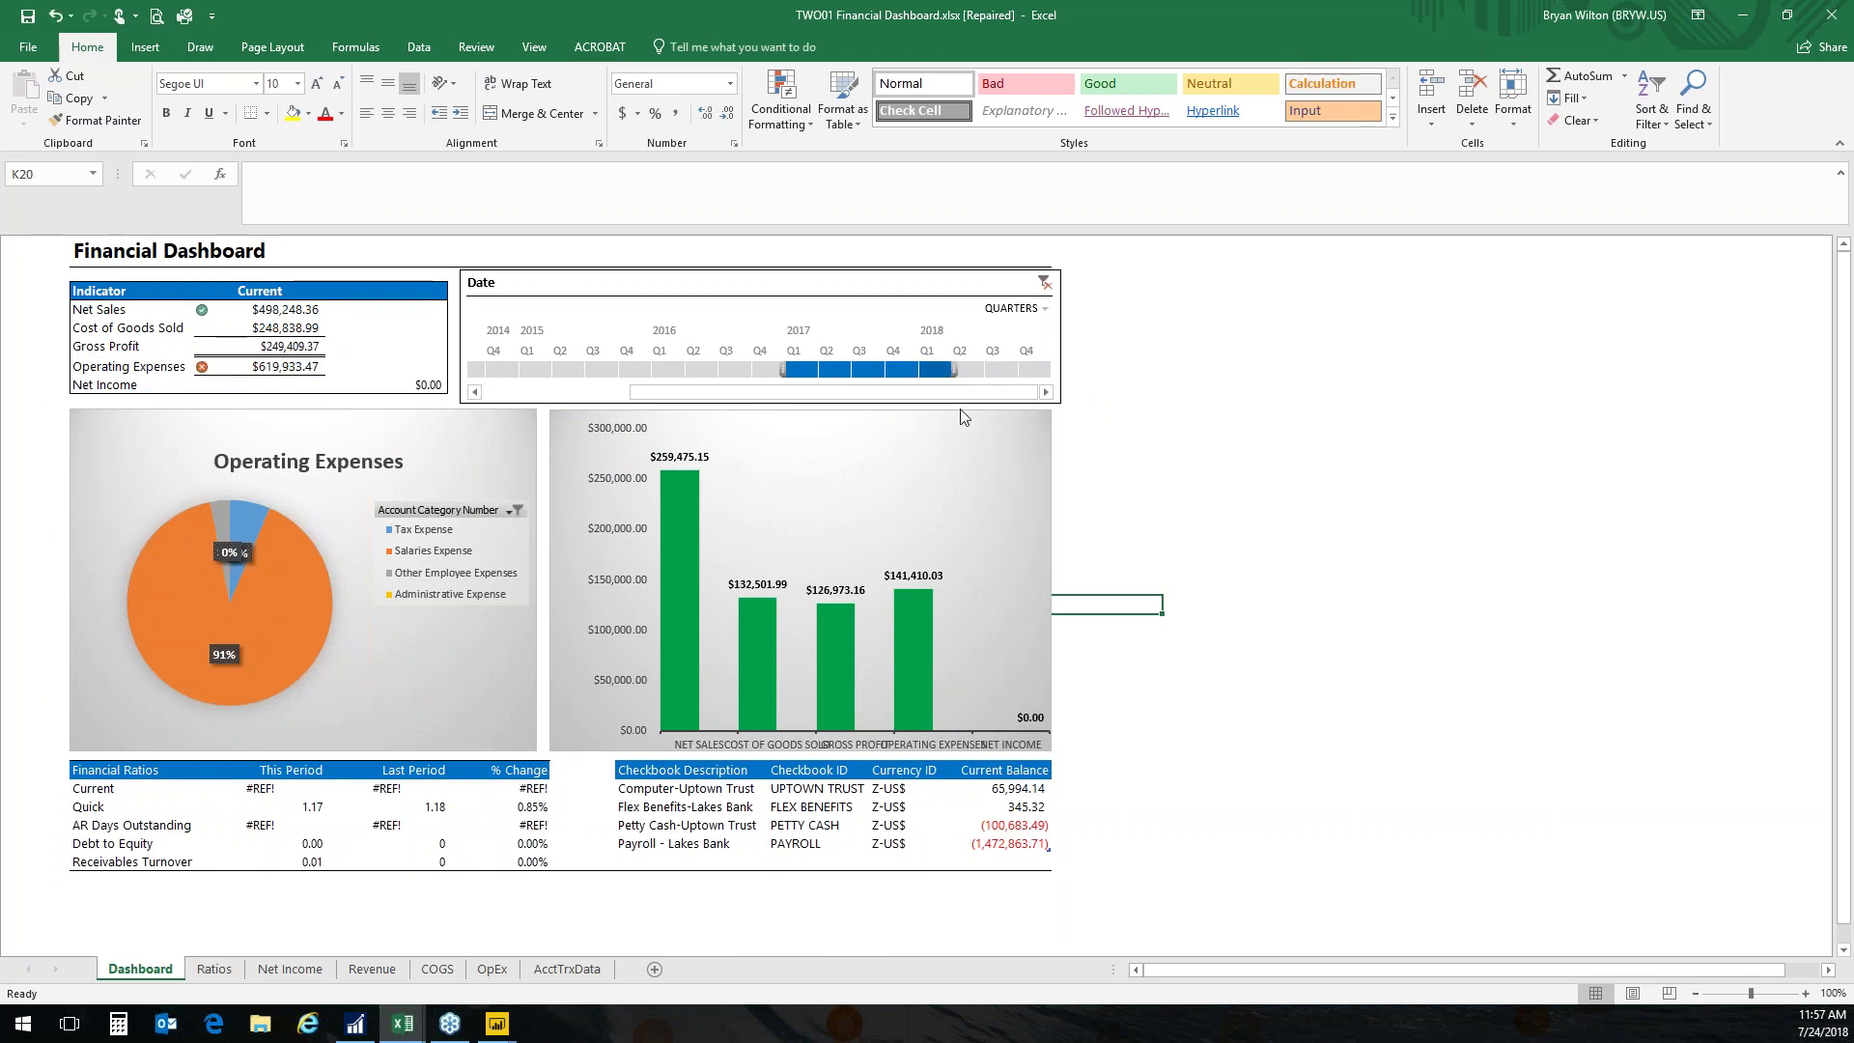
drag(783, 369, 682, 369)
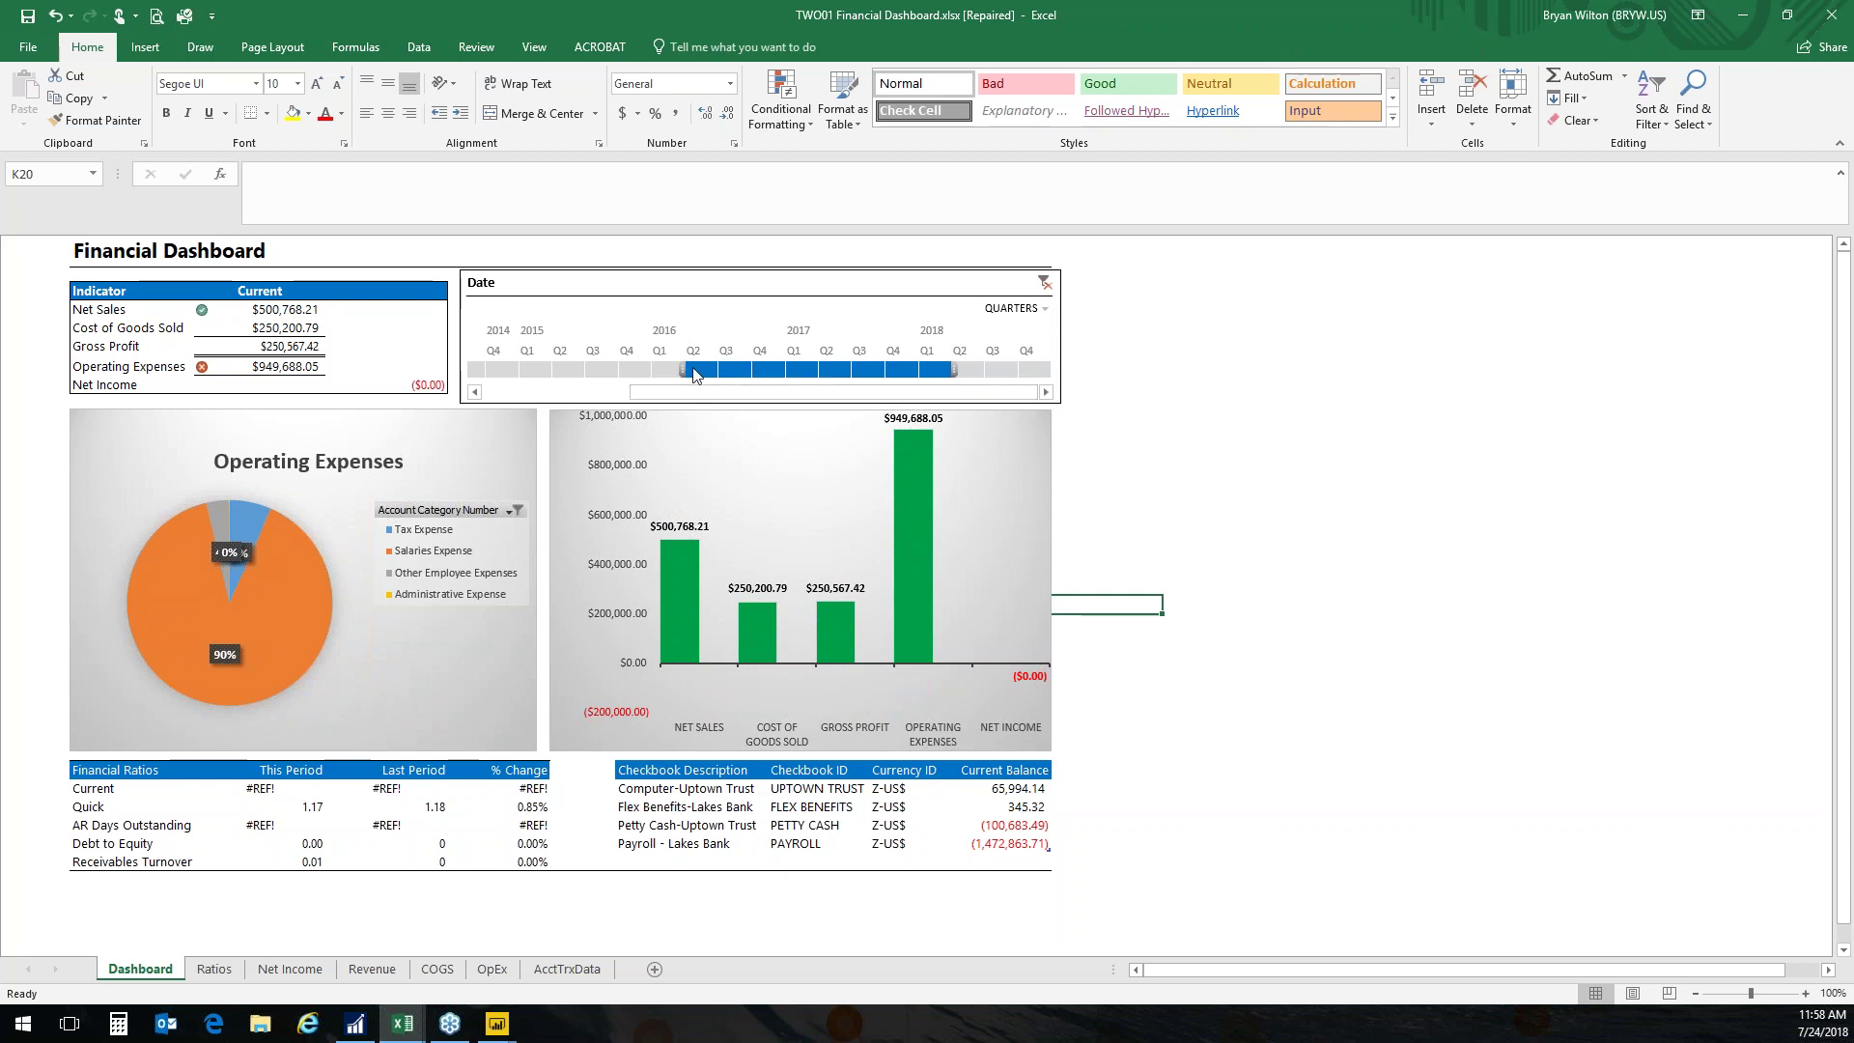
drag(689, 374, 555, 375)
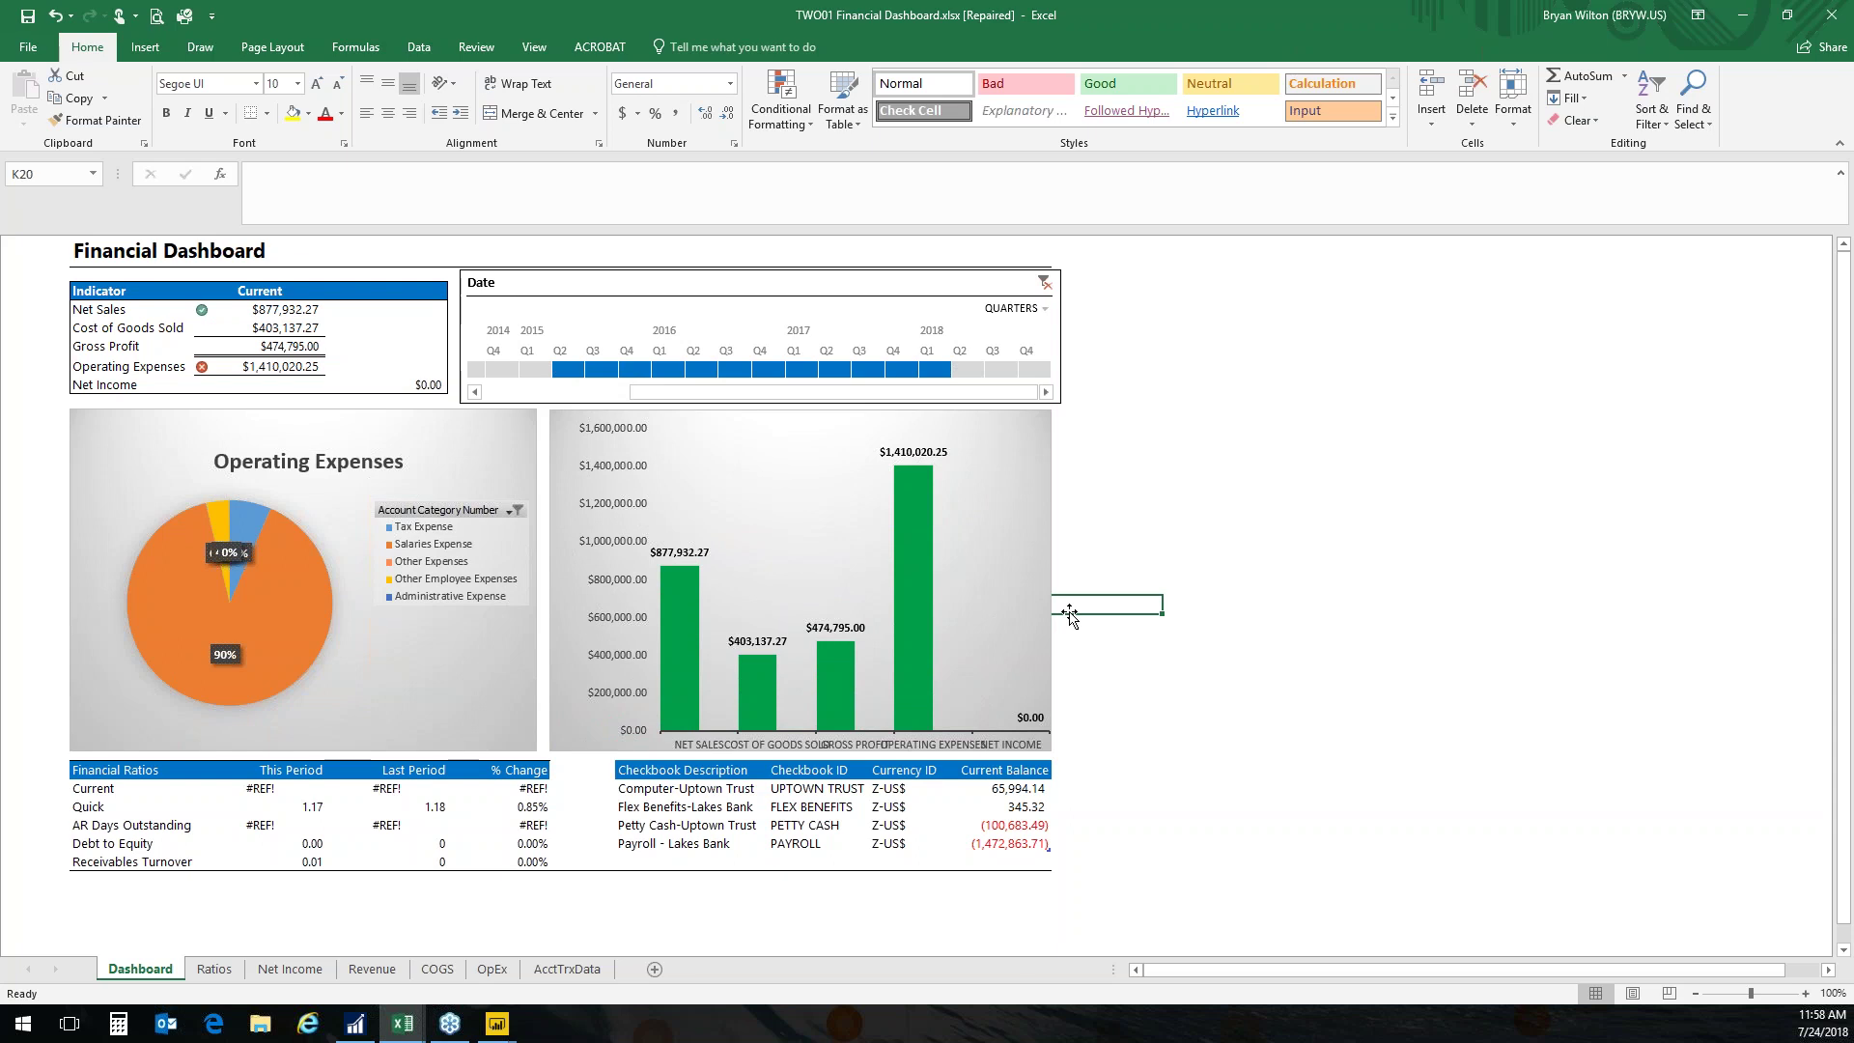
Close the dashboard and GL copy workbooks without saving, then return to Dynamics GP's Home page.
click(1832, 14)
click(926, 536)
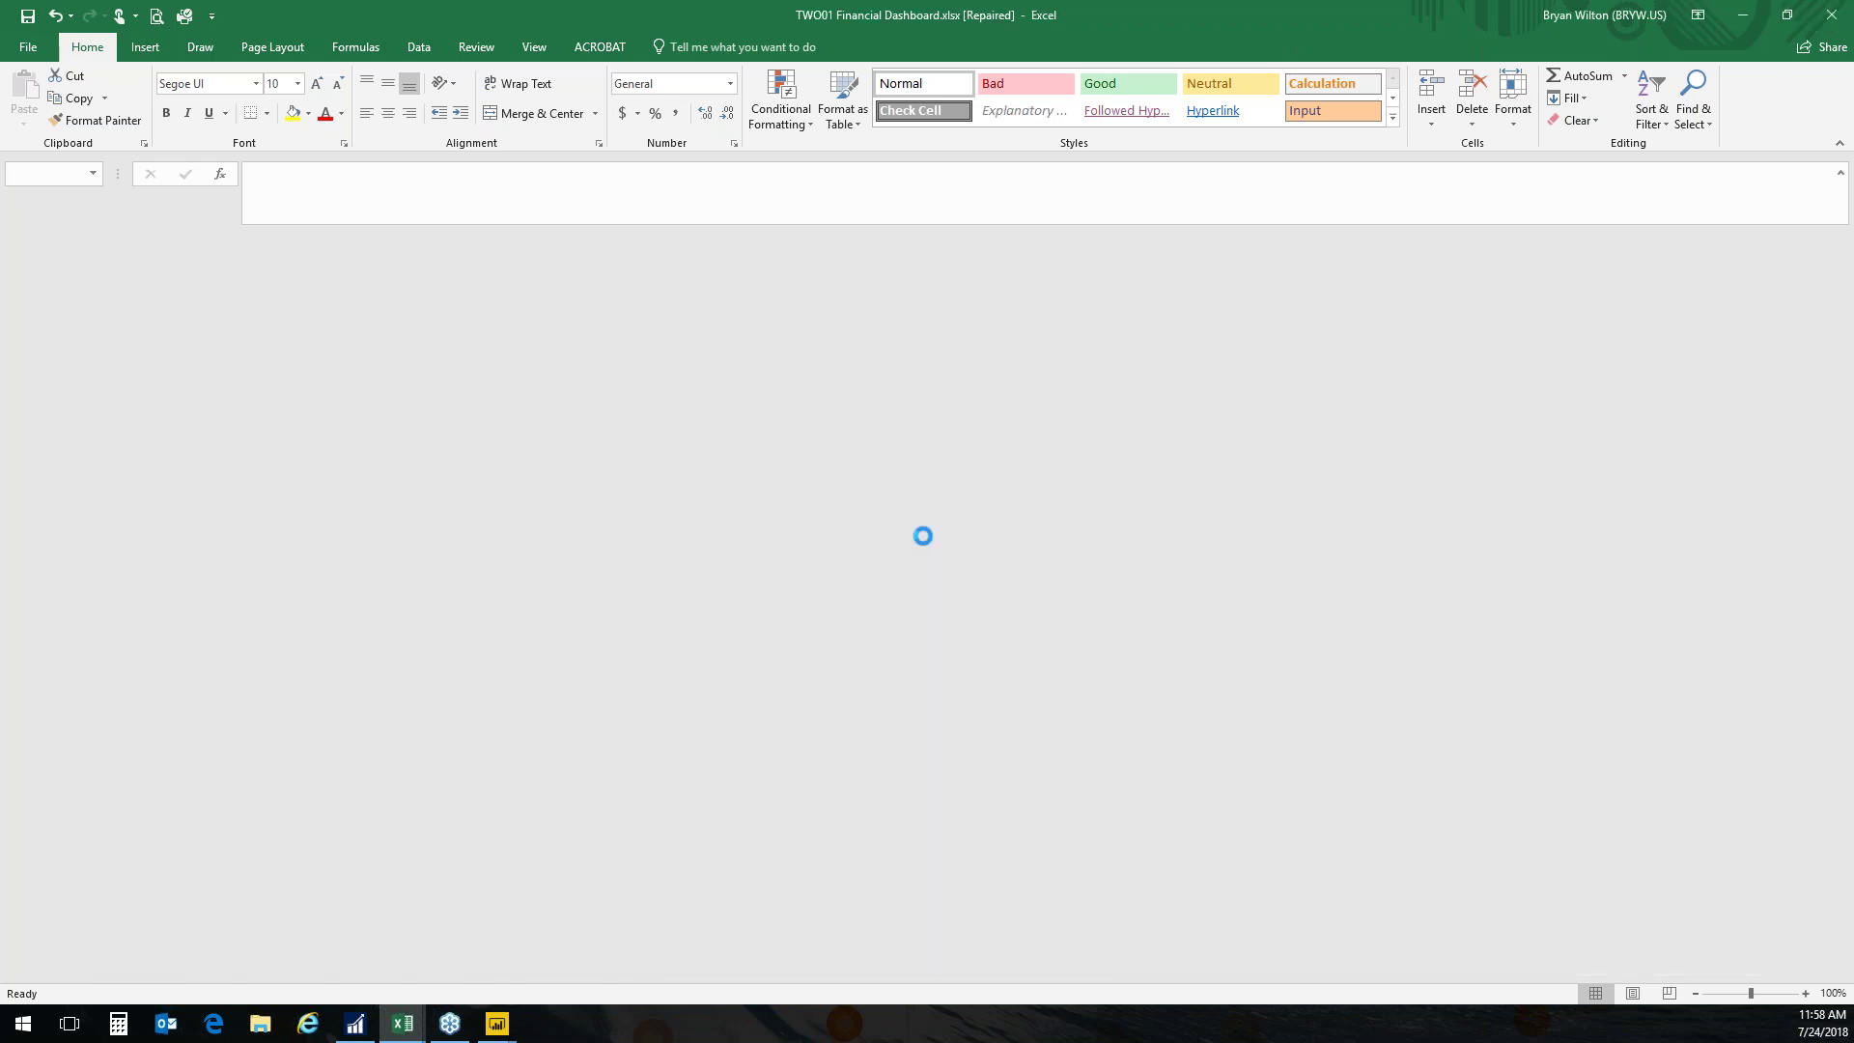
click(1831, 14)
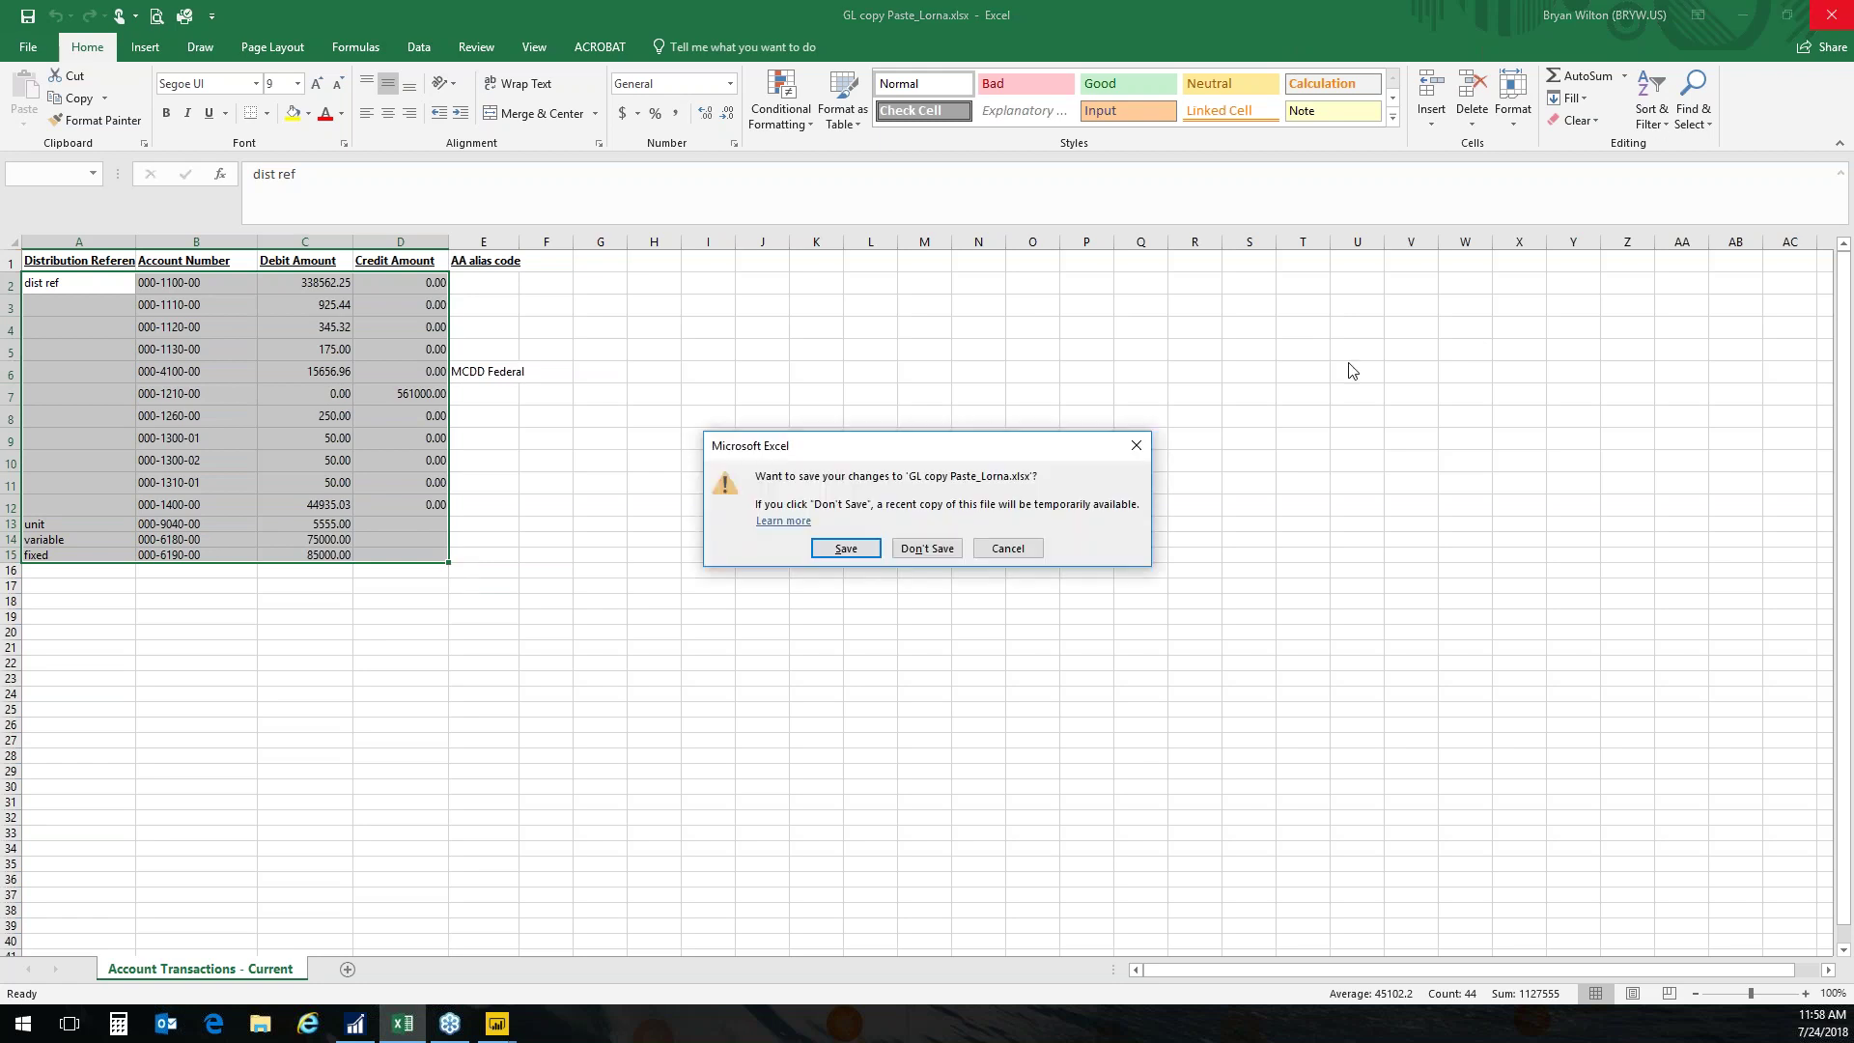
click(959, 550)
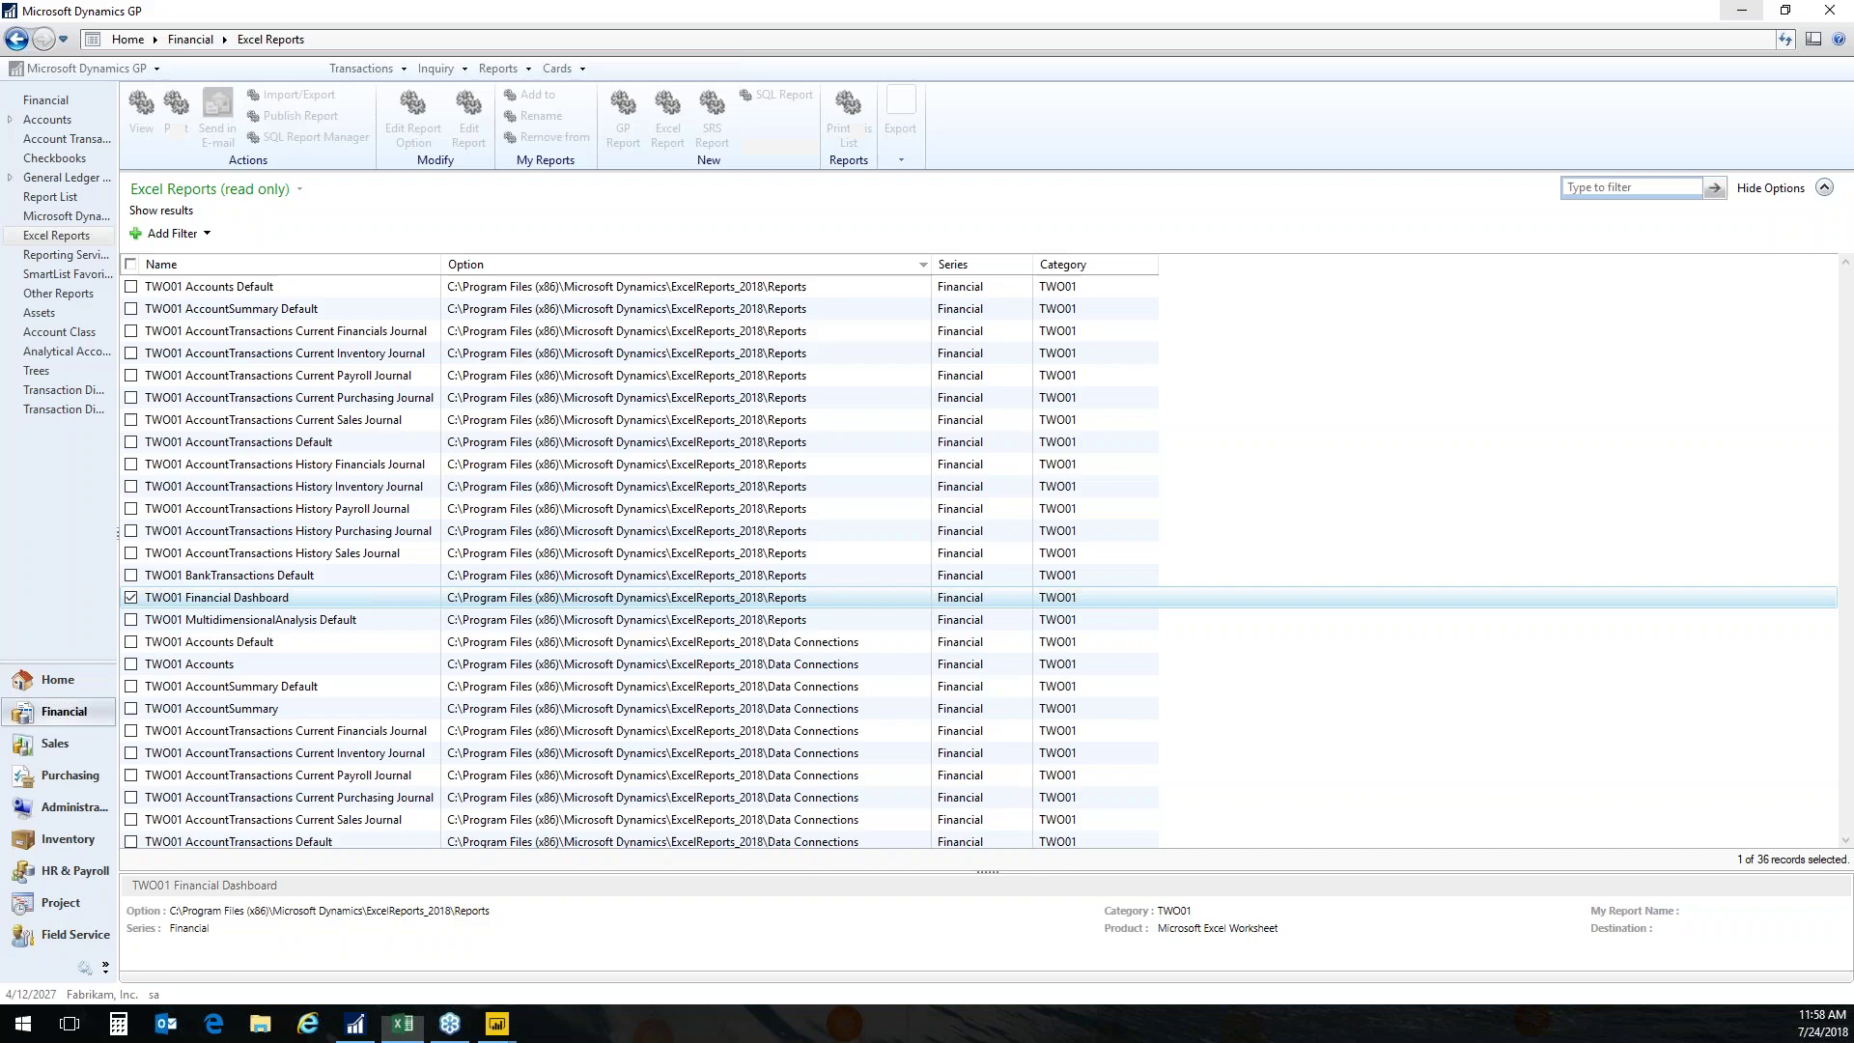
click(44, 680)
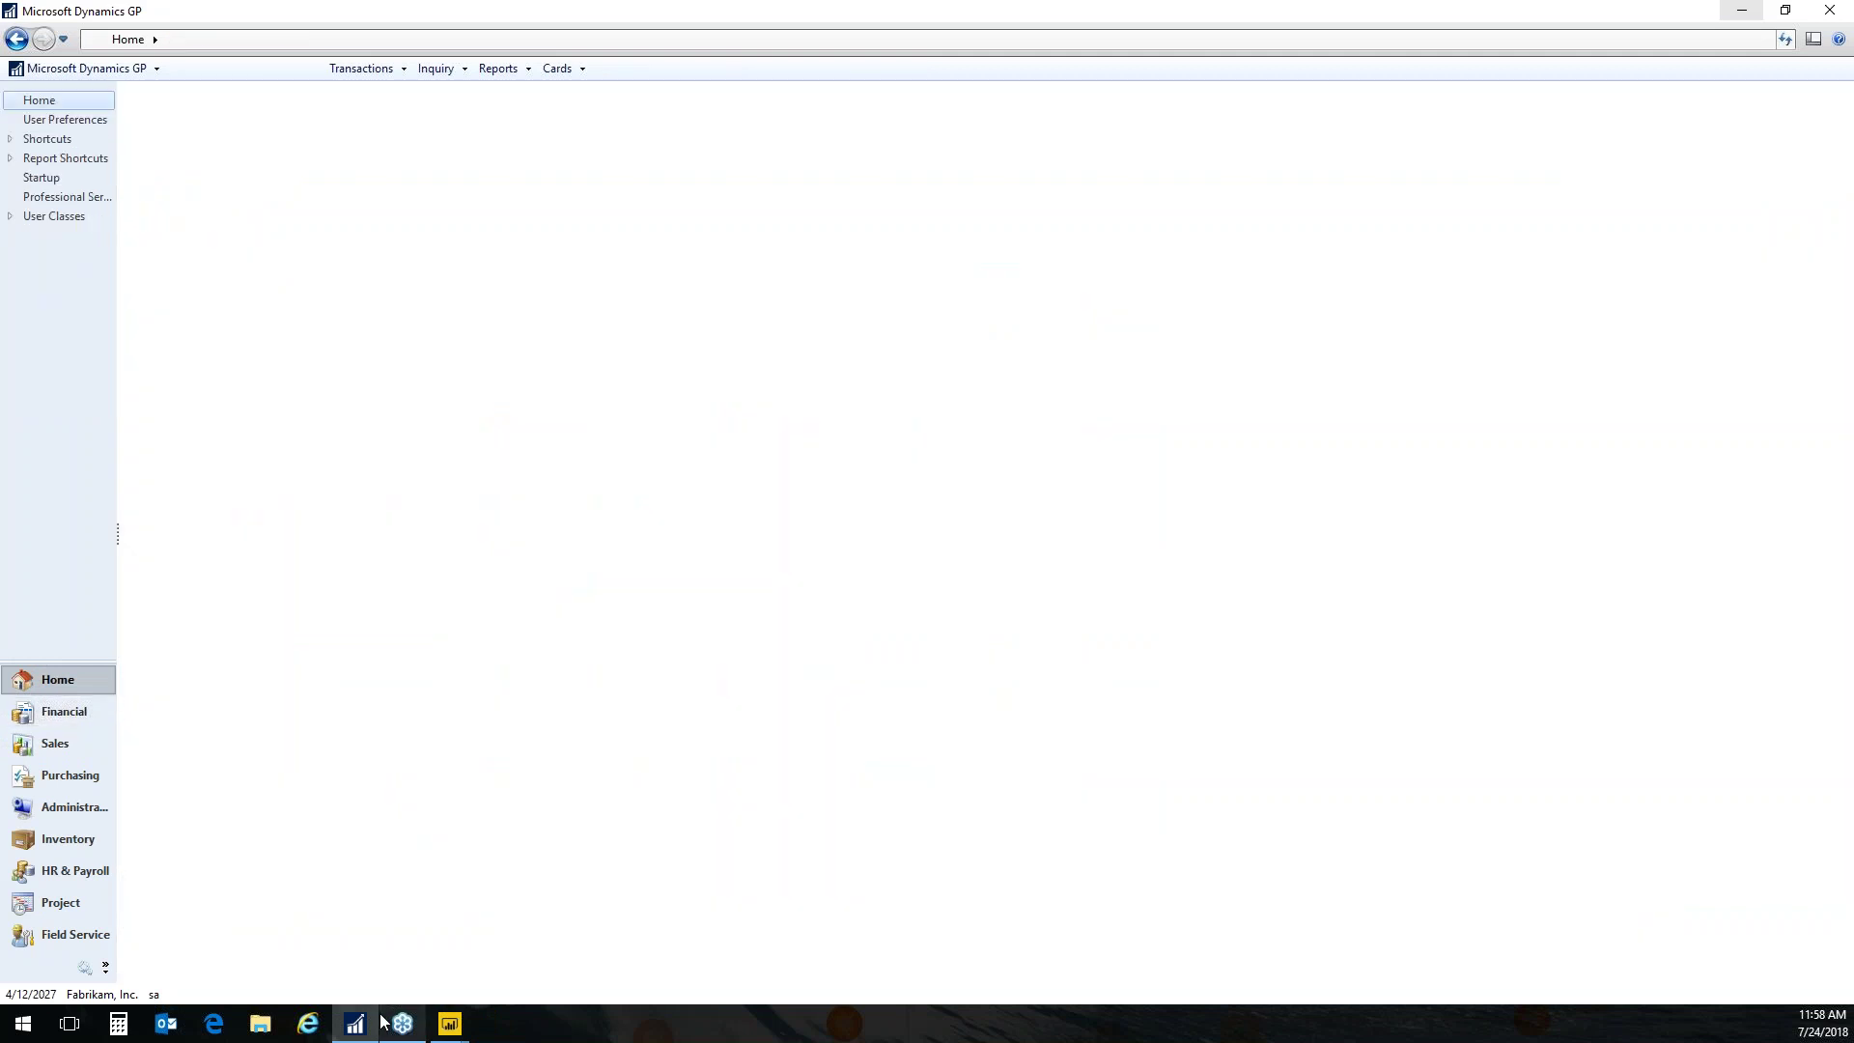
mouse_move(383, 1021)
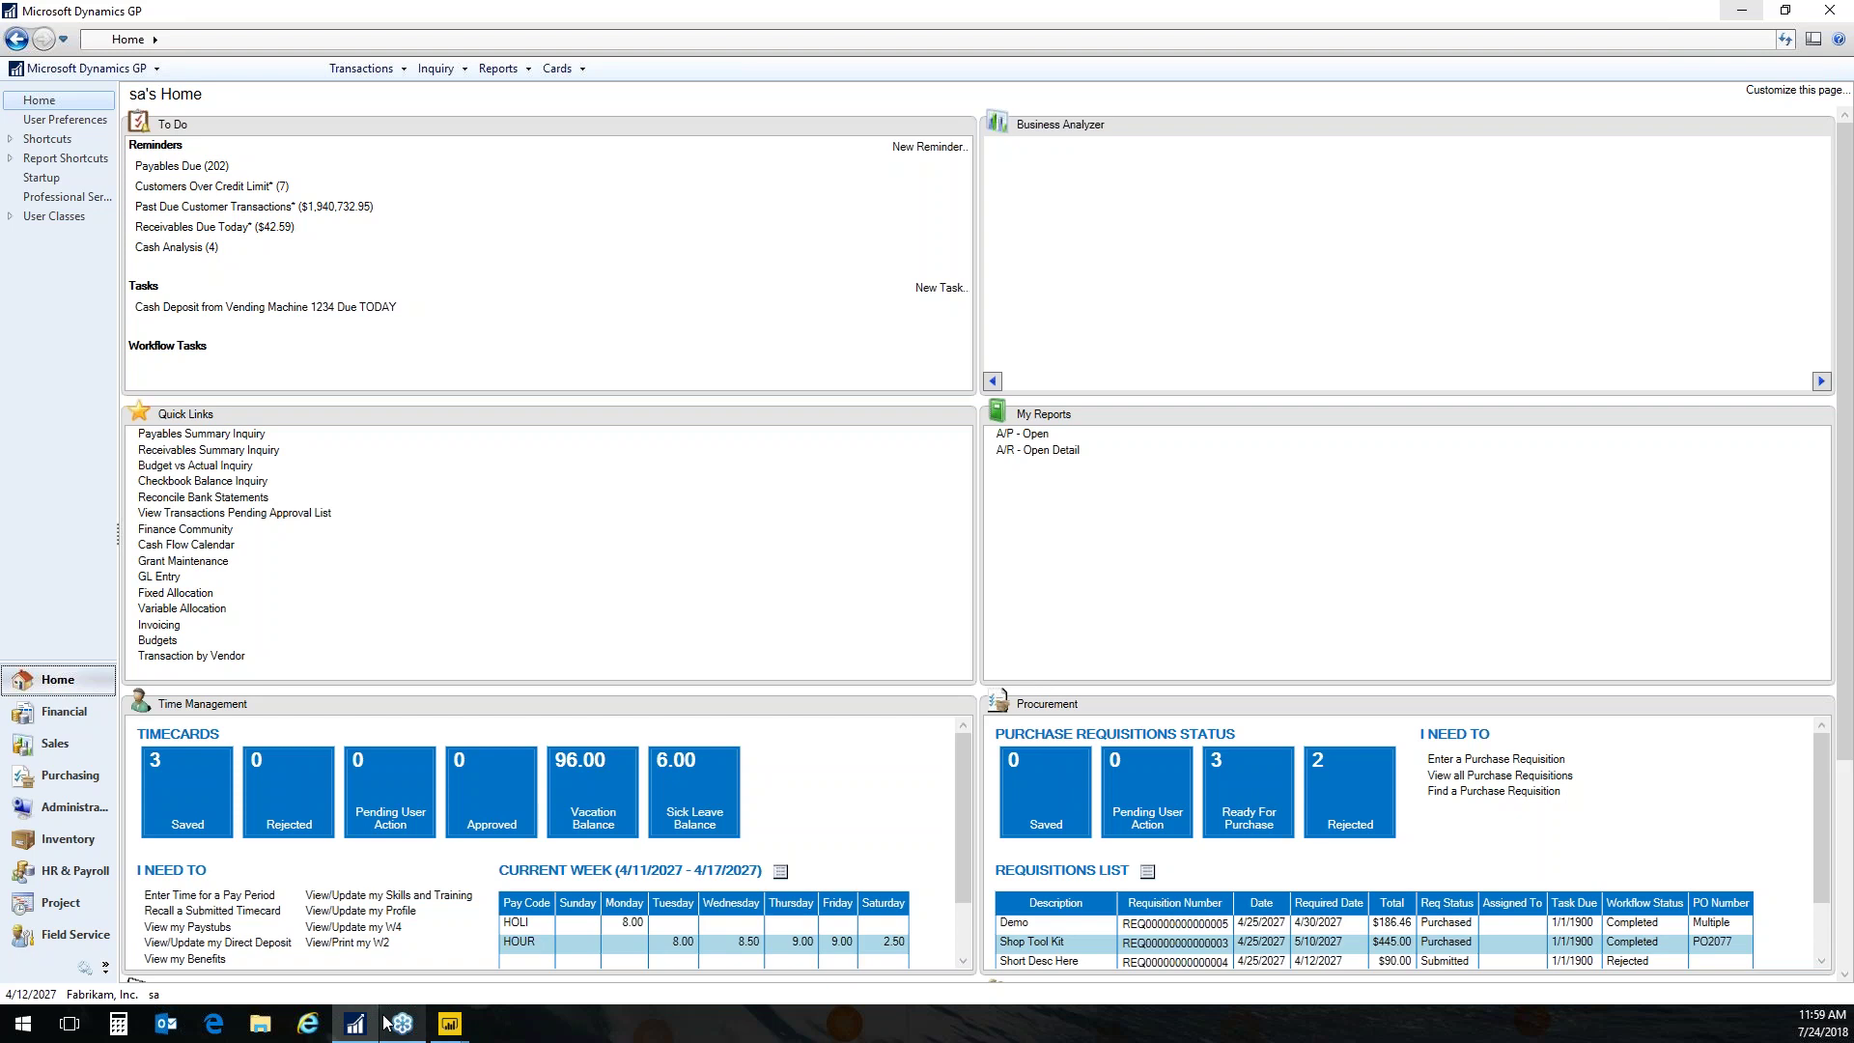
mouse_move(385, 1023)
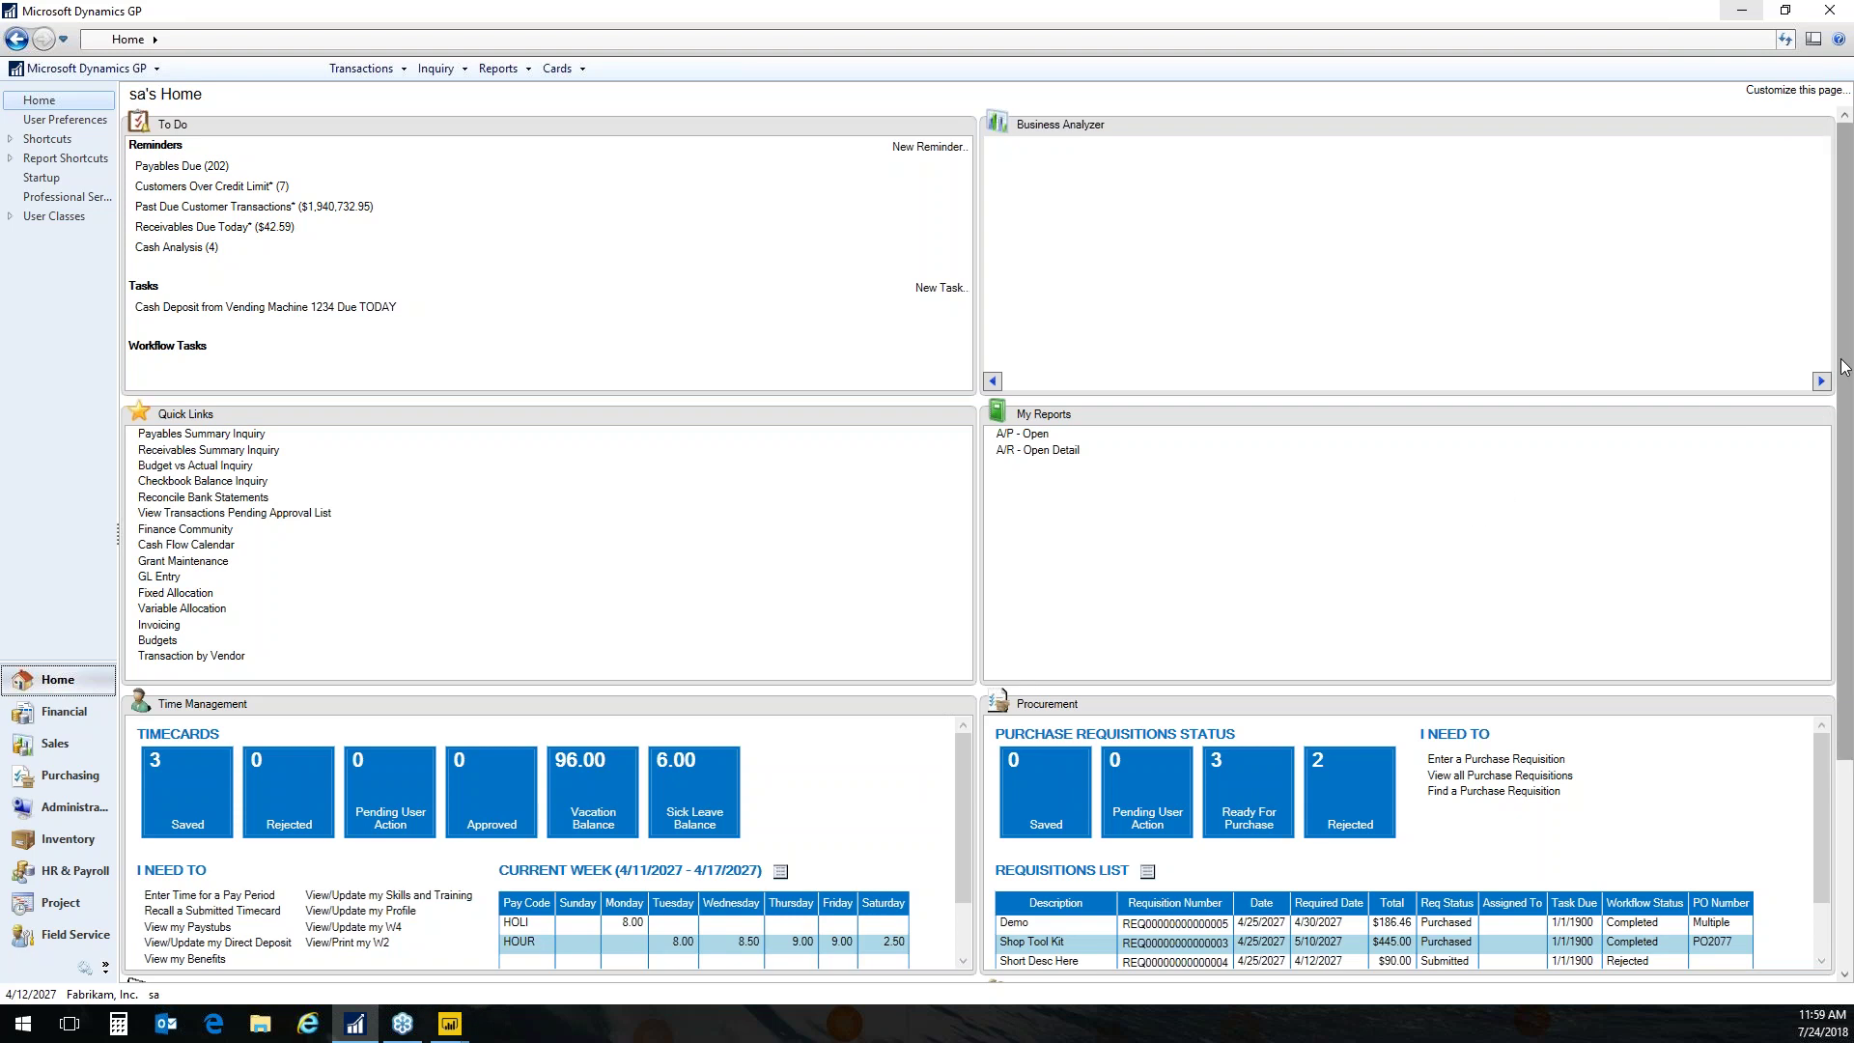
scroll(1846, 530, down, 3)
scroll(1847, 530, up, 3)
scroll(1842, 611, down, 3)
scroll(1842, 611, up, 3)
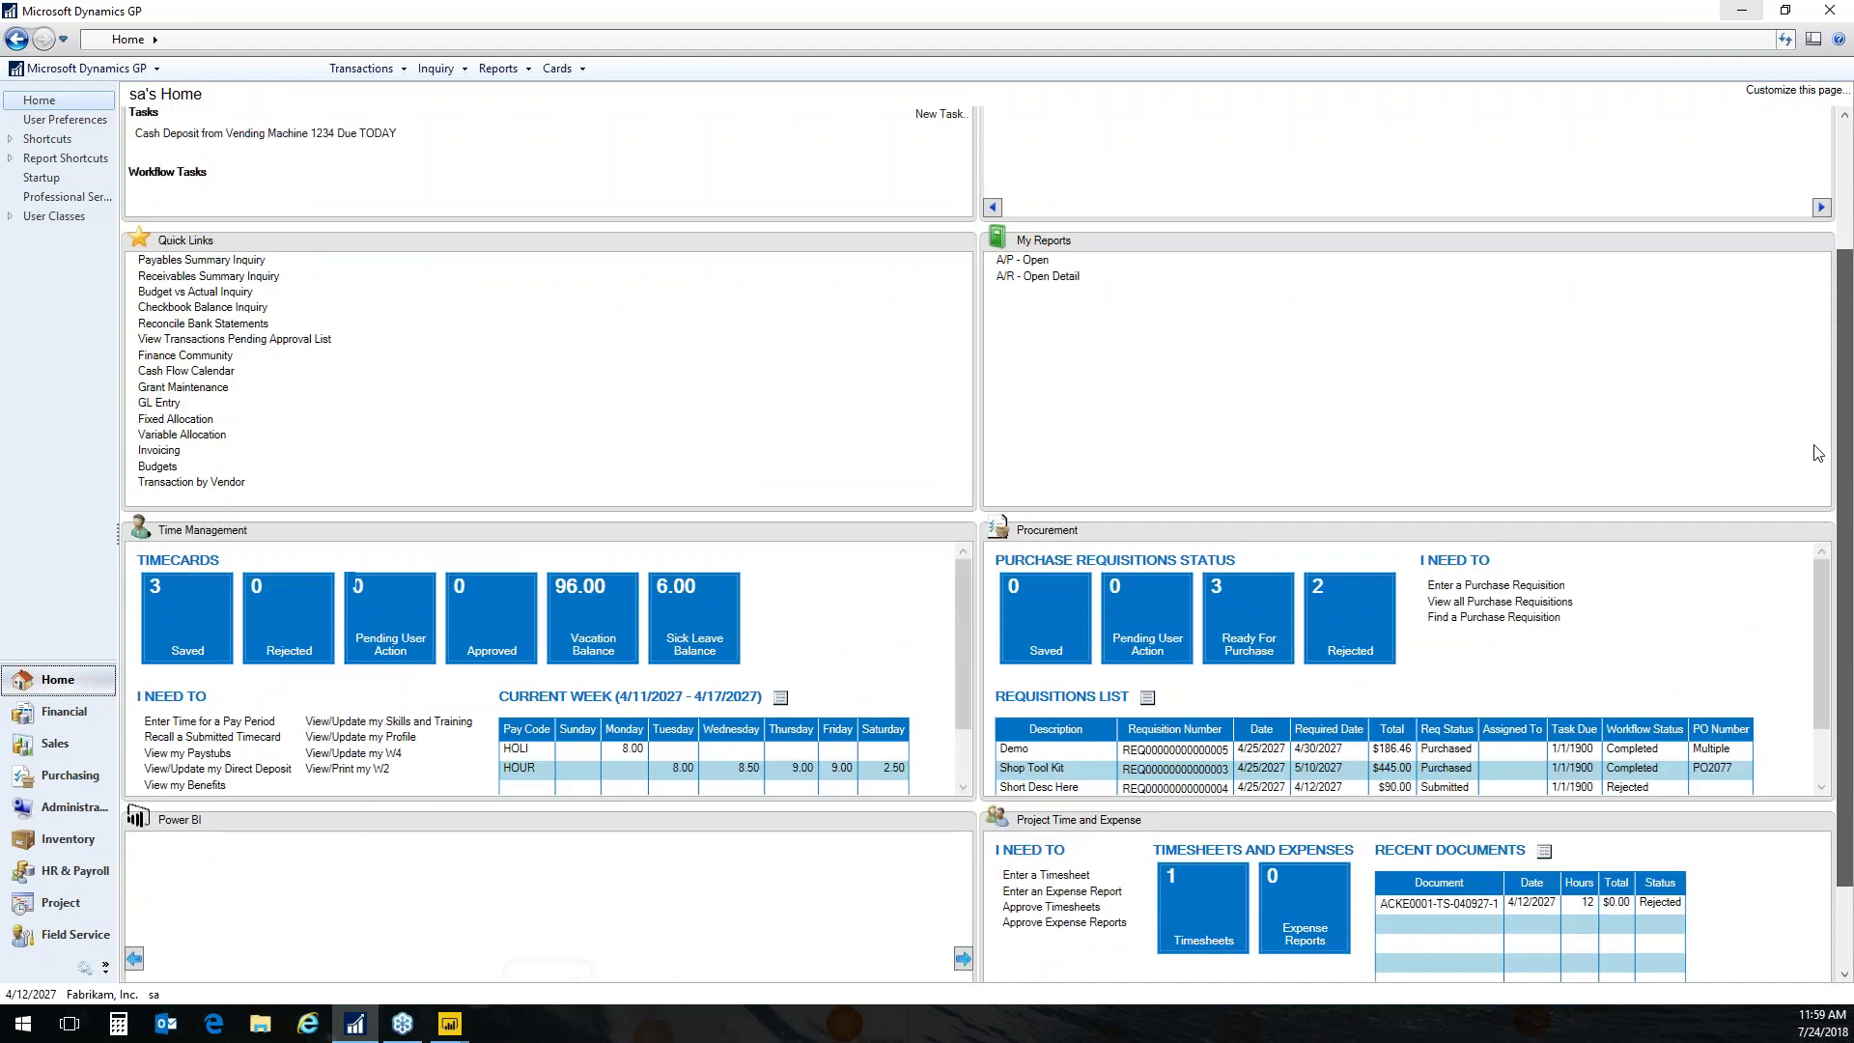